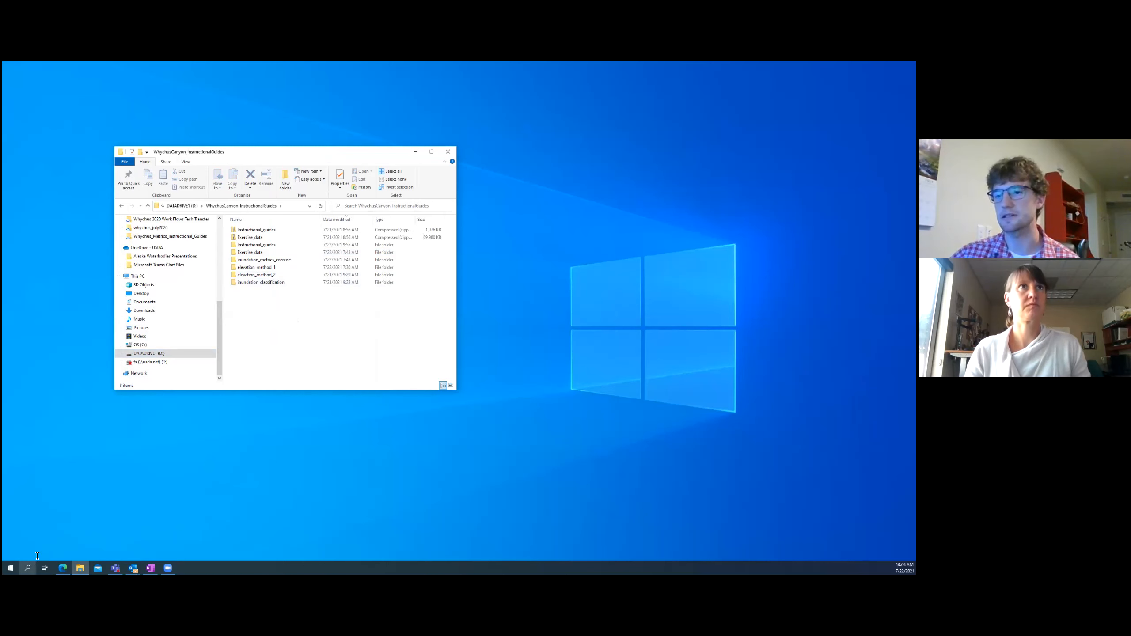
Launch ArcGIS Pro and start a new project from the blank Map template
{"action": "left_click", "coordinate": [27, 568]}
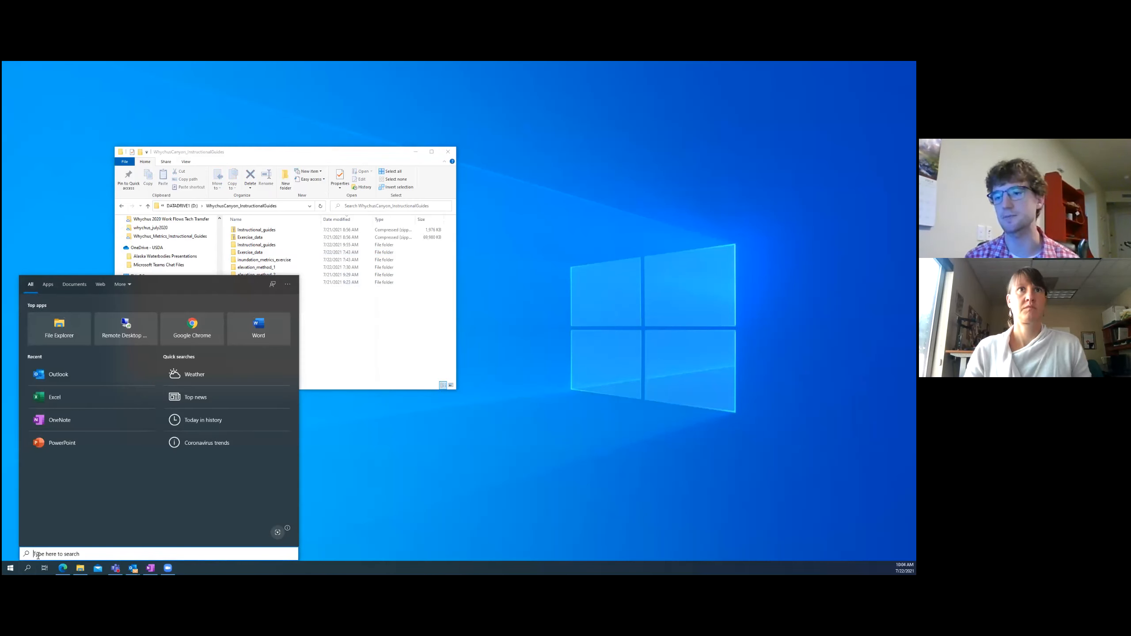
{"action": "type", "text": "arcgis"}
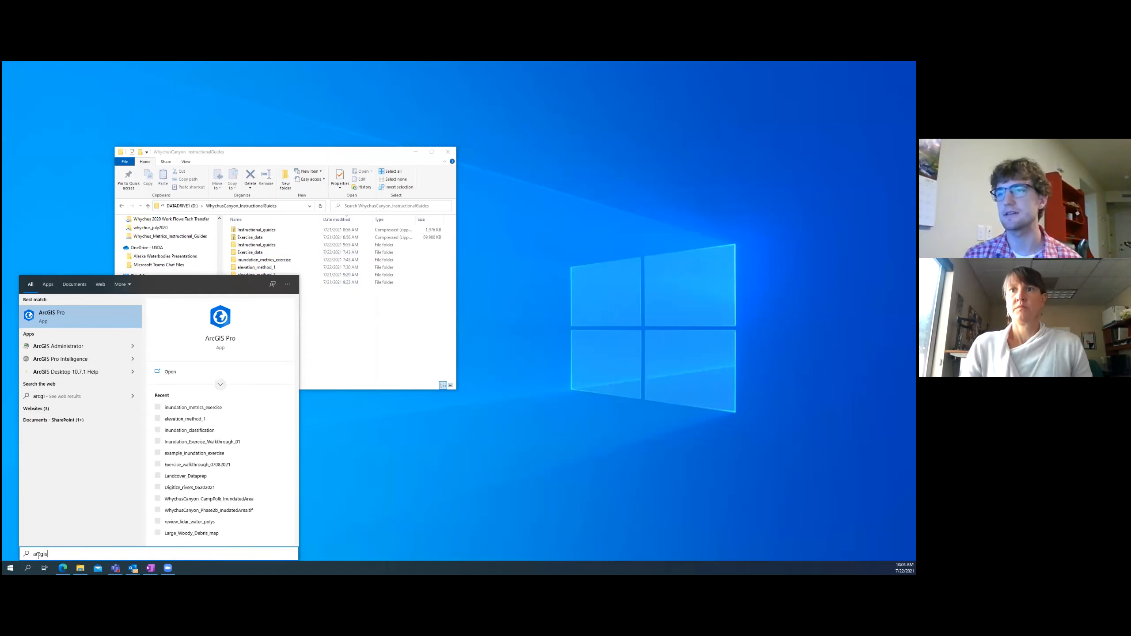
{"action": "left_click", "coordinate": [68, 314]}
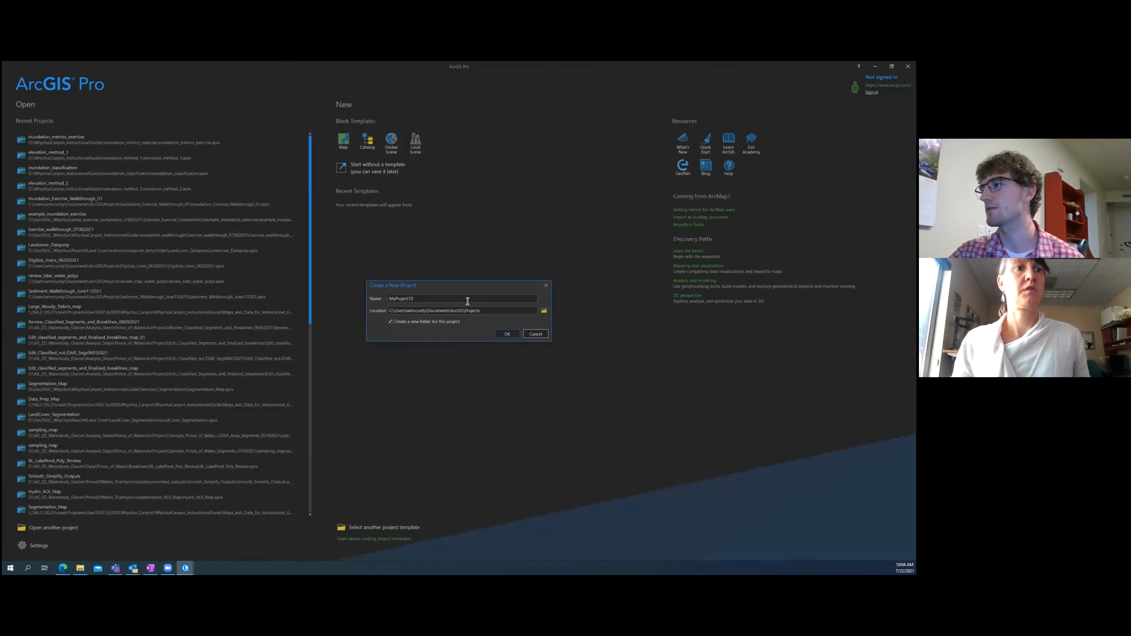
Set the new project's location to the WhychusCanyon_InstructionalGuides folder on the D: drive
{"action": "left_click", "coordinate": [543, 309]}
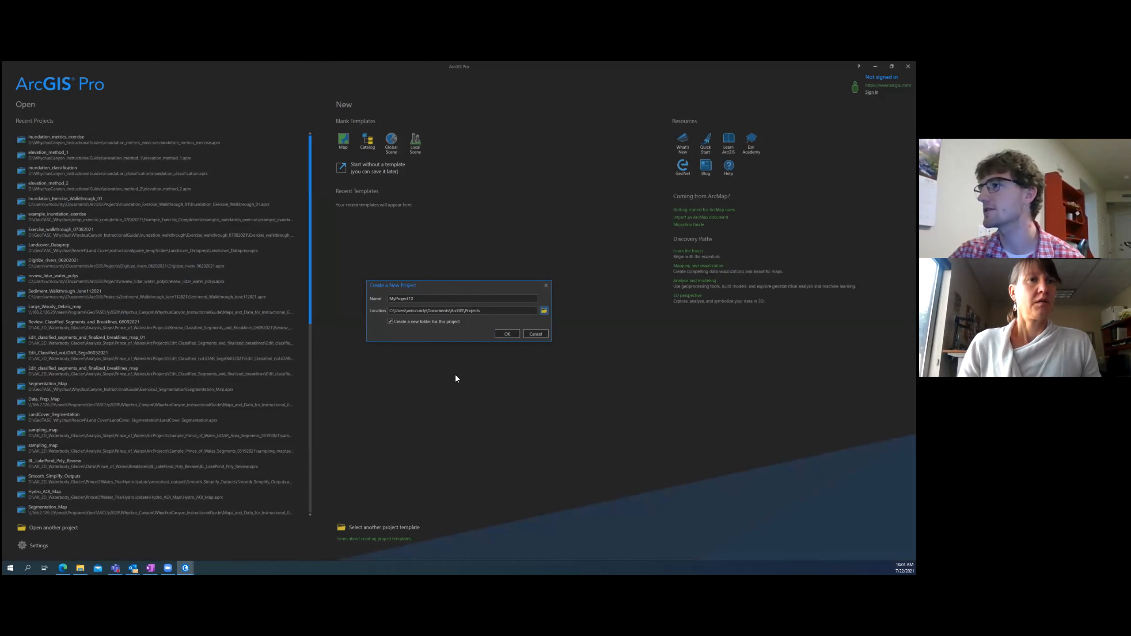
{"action": "left_click", "coordinate": [271, 236]}
{"action": "left_click", "coordinate": [277, 280]}
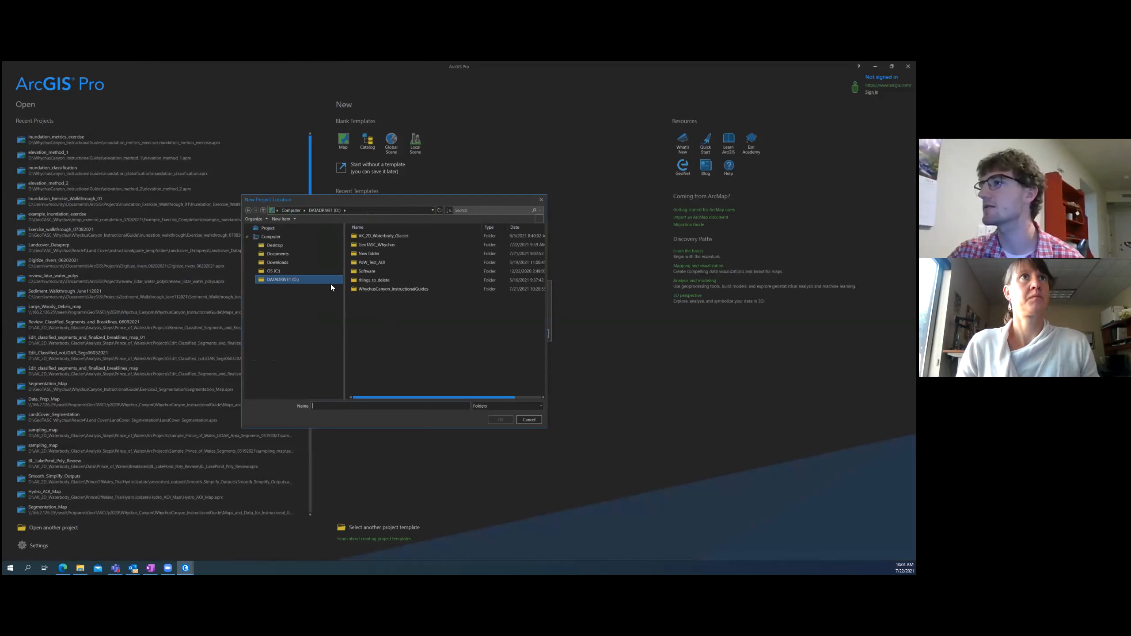
{"action": "left_click", "coordinate": [380, 288]}
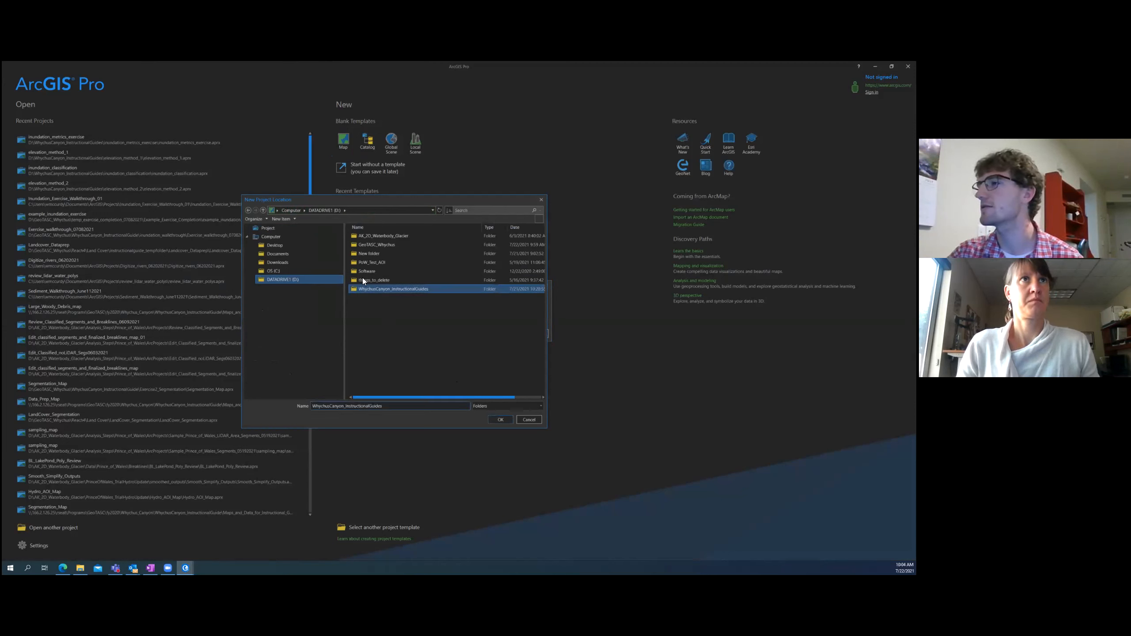
{"action": "double_click", "coordinate": [370, 288]}
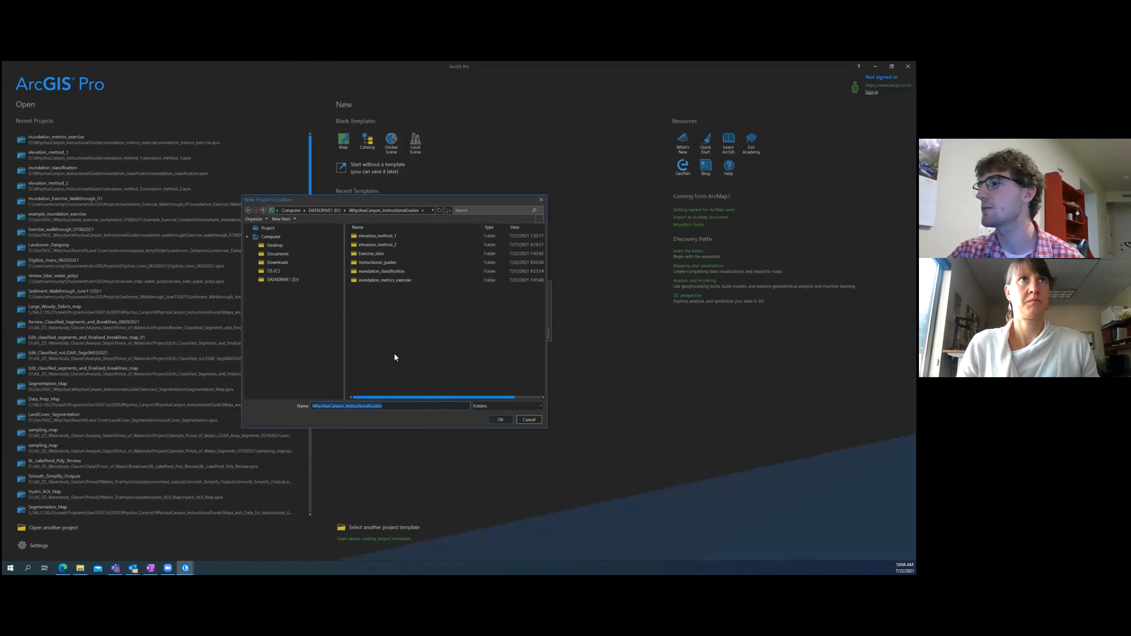
{"action": "left_click", "coordinate": [419, 406]}
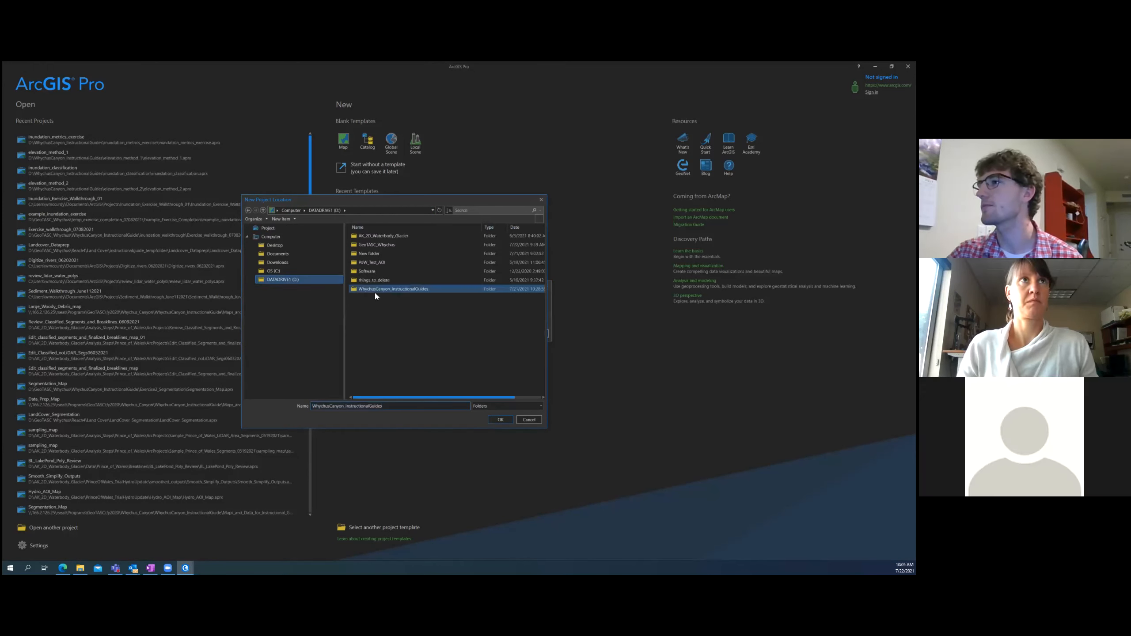
{"action": "left_click", "coordinate": [490, 420]}
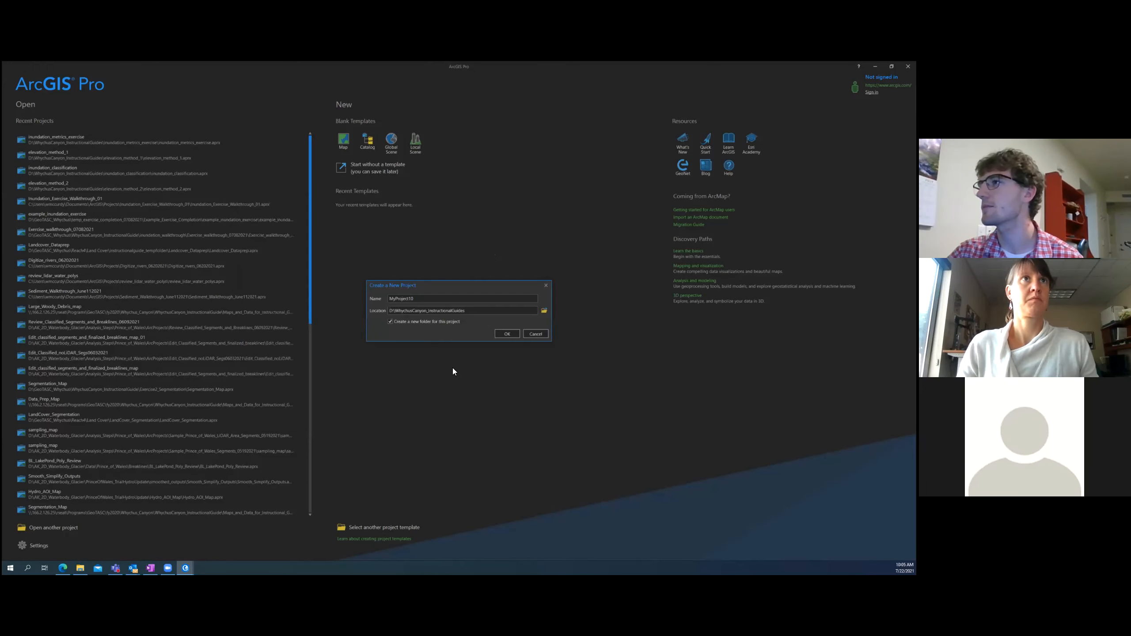
Name the project land_cover_classification_excercise and create it
{"action": "left_click_drag", "start_coordinate": [381, 284], "coordinate": [369, 273]}
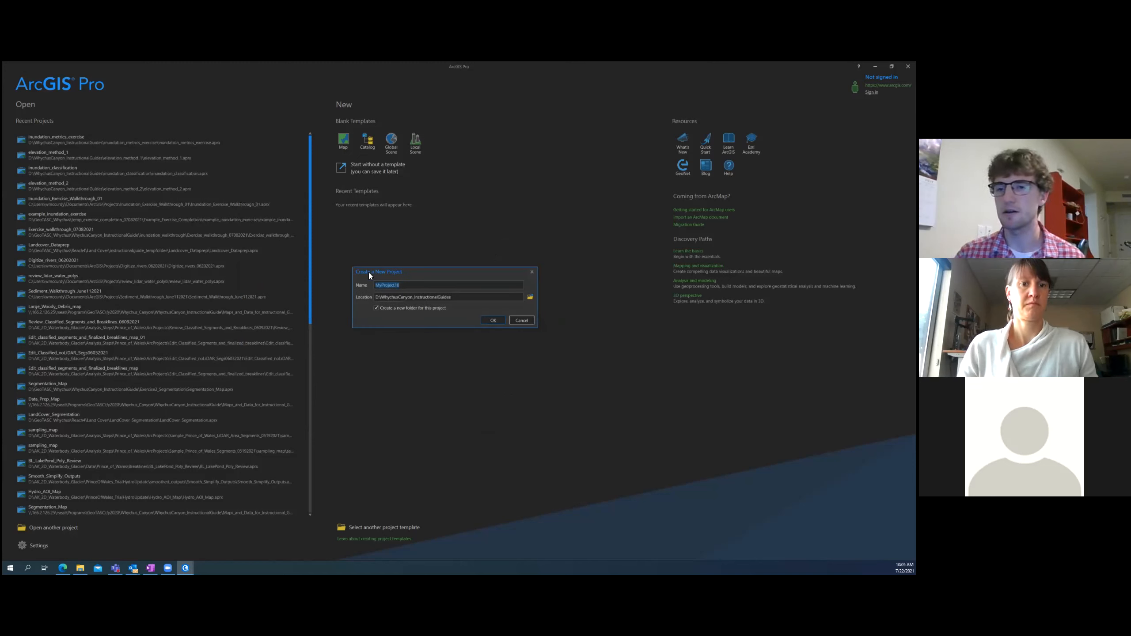
{"action": "key", "text": "BackSpace"}
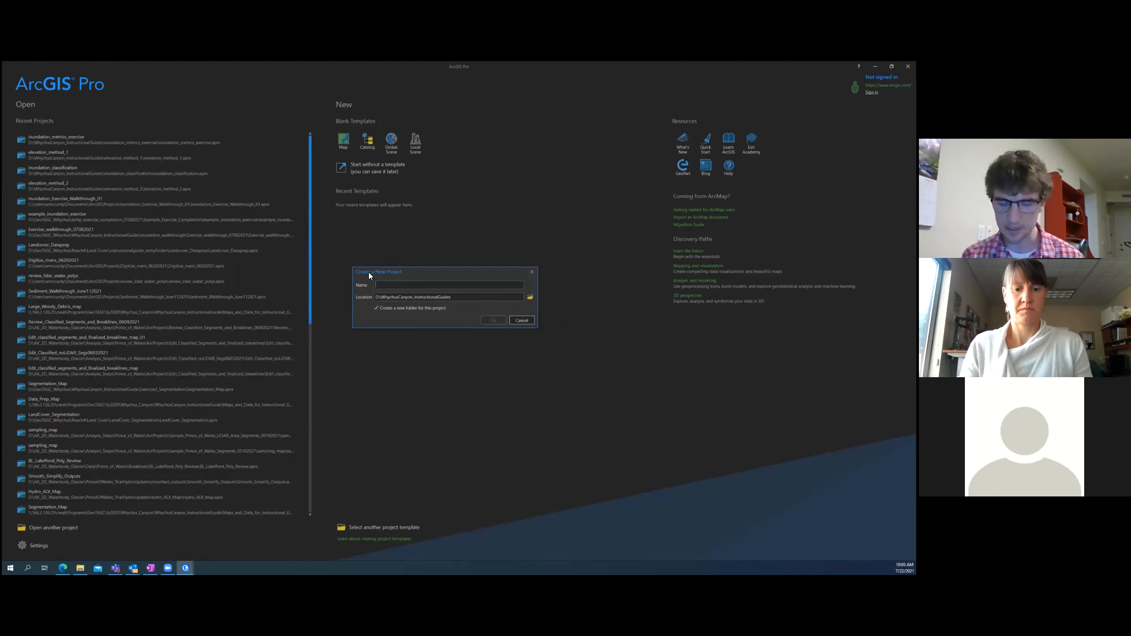
{"action": "type", "text": "land_cover"}
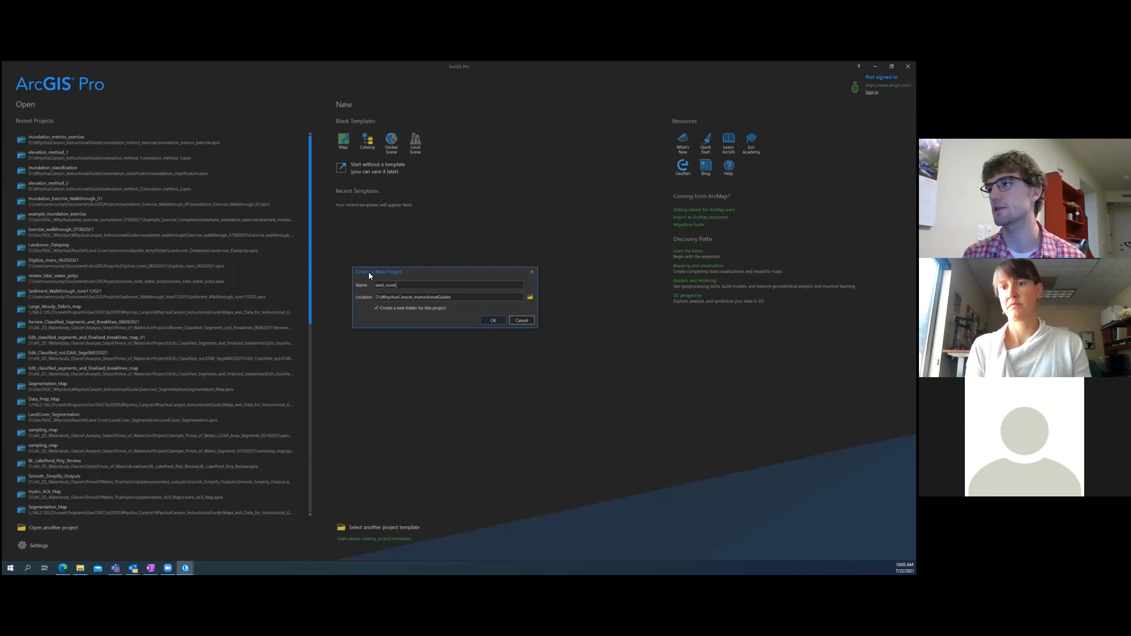
{"action": "type", "text": "_classification"}
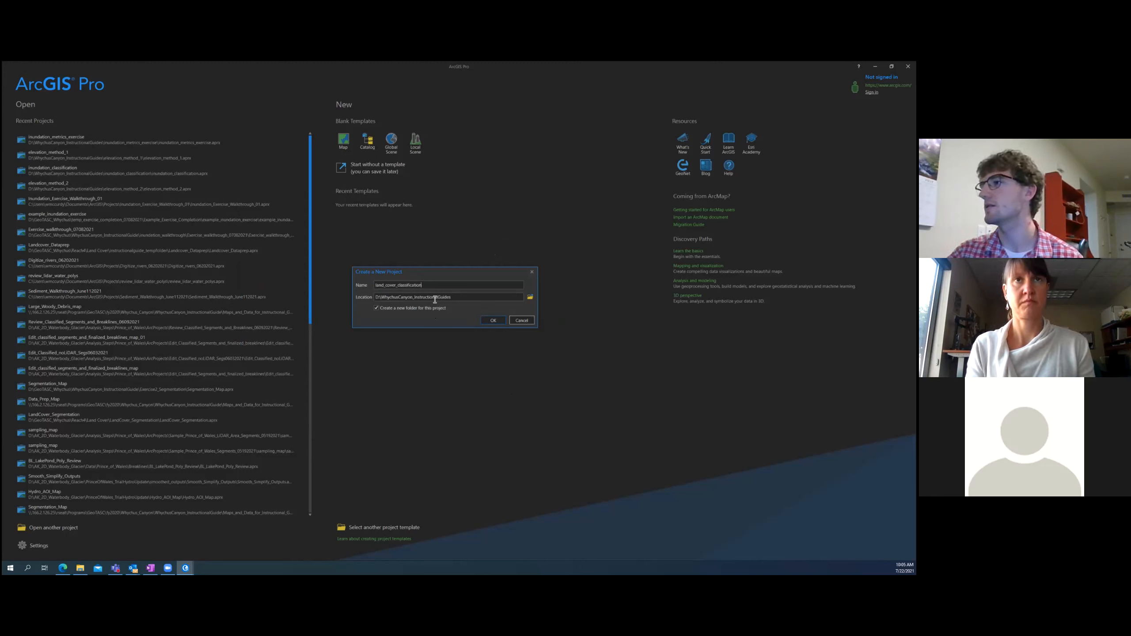
{"action": "type", "text": "_"}
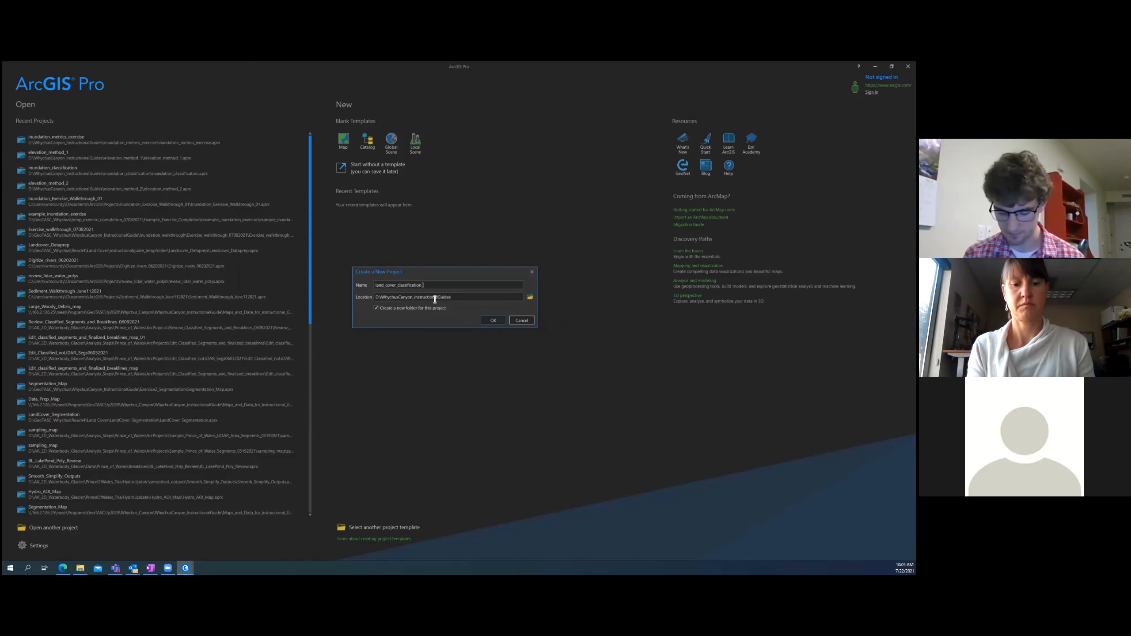
{"action": "type", "text": "excercise"}
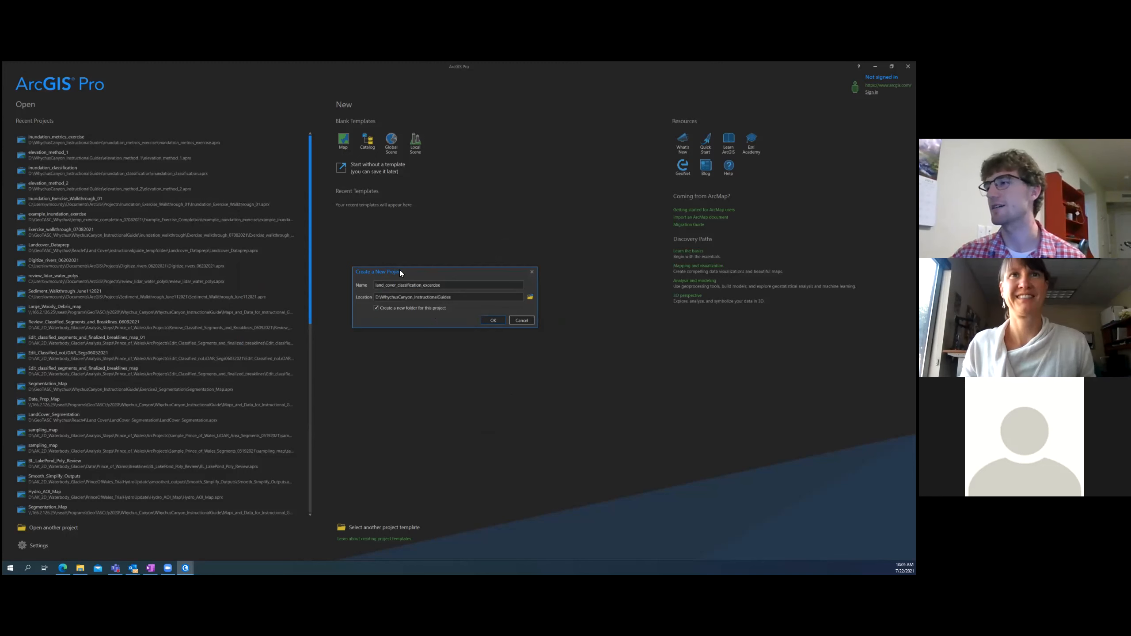
{"action": "left_click_drag", "start_coordinate": [399, 270], "coordinate": [392, 264]}
{"action": "left_click", "coordinate": [485, 315]}
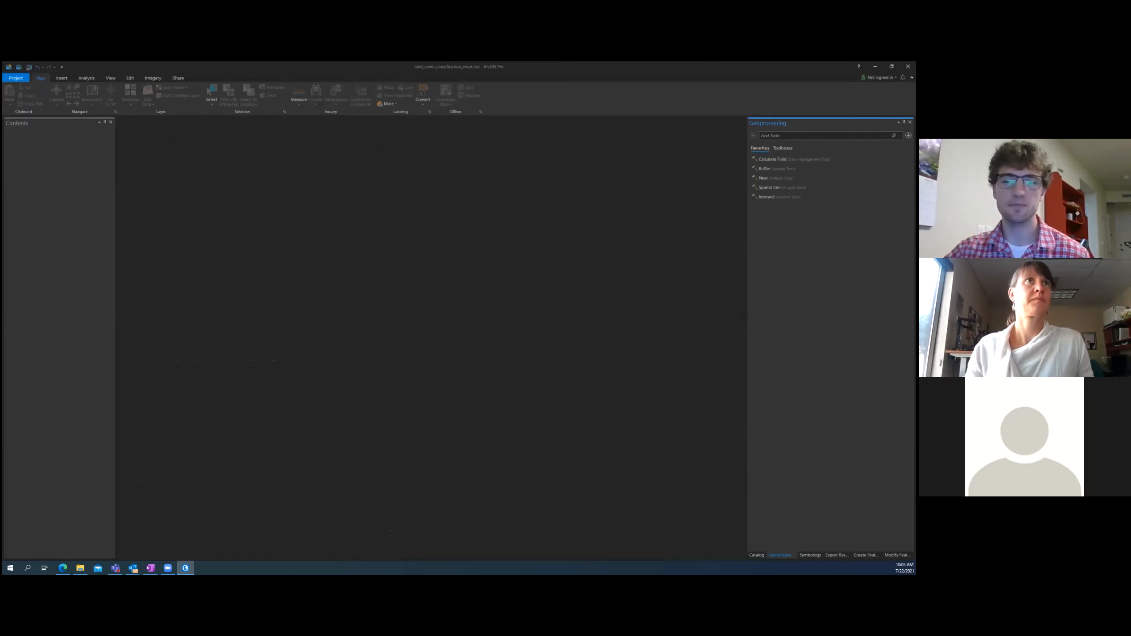
Open the Ex_3_land_cover_metric exercise guide in Word, then return to the ArcGIS Pro project
{"action": "left_click", "coordinate": [80, 568]}
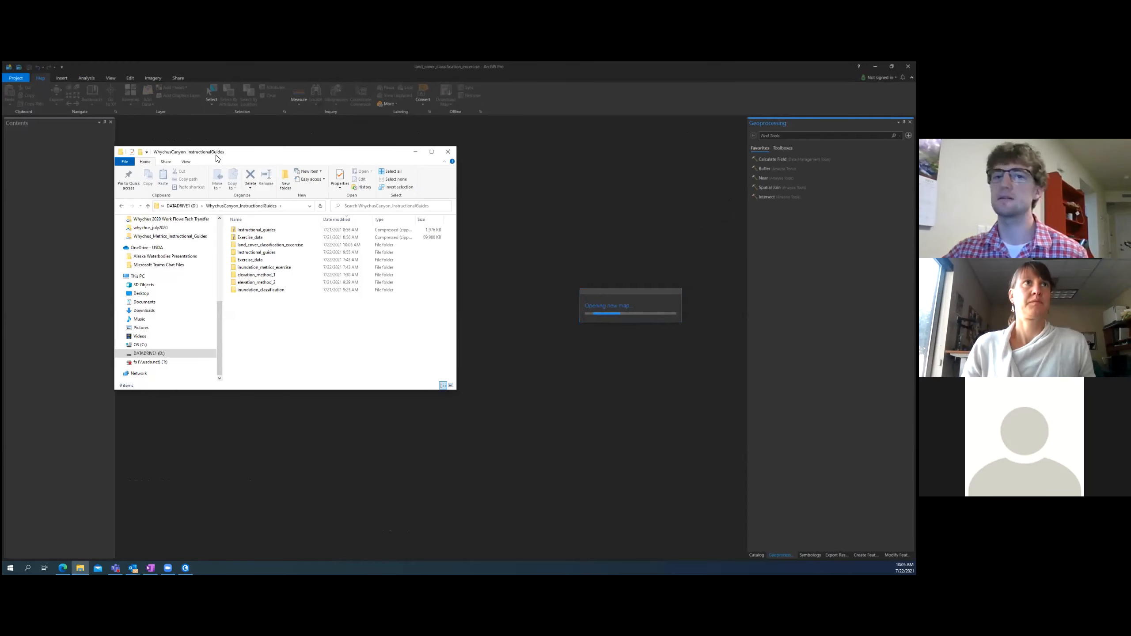
{"action": "left_click_drag", "start_coordinate": [218, 159], "coordinate": [2, 156]}
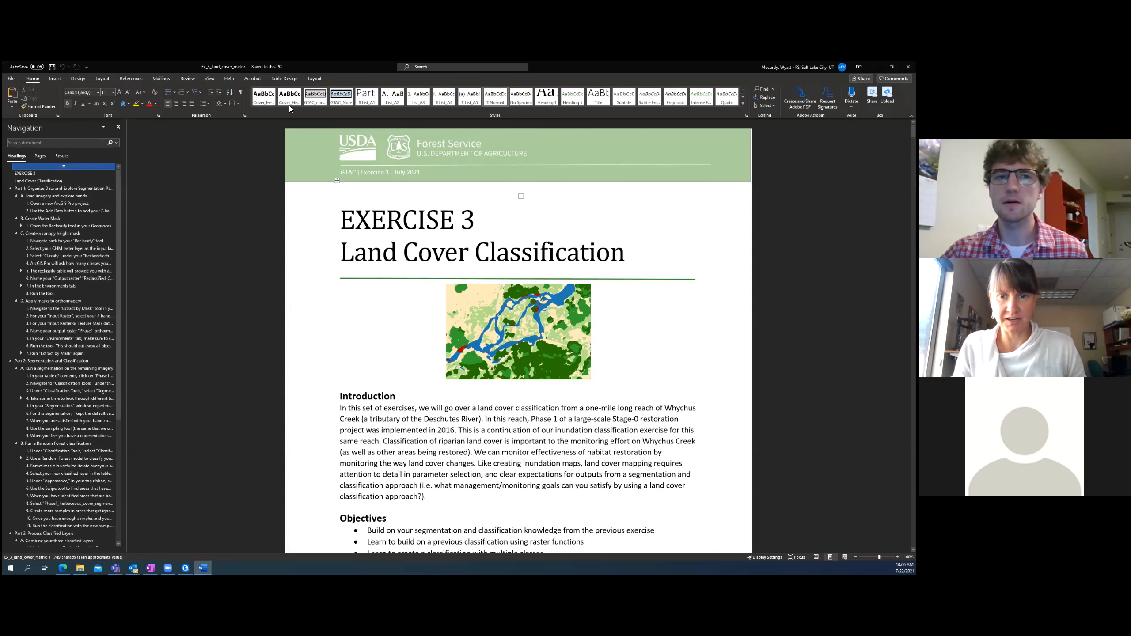
{"action": "key", "text": "alt+Tab"}
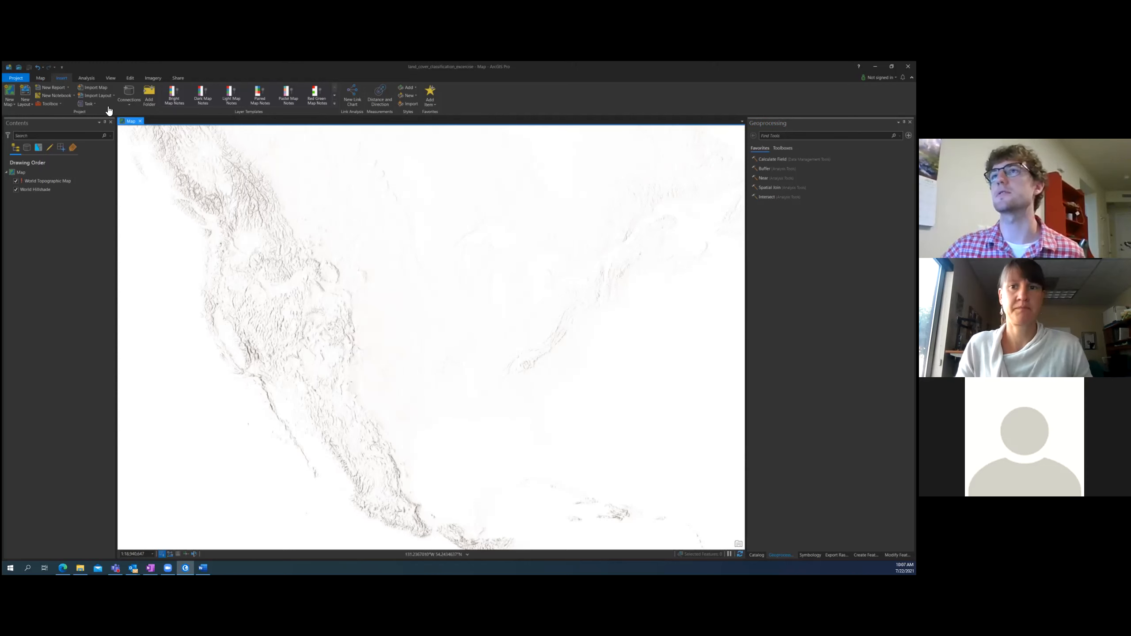
Add phase1_orthoimagery_sample.tif from the Exercise_data folder in WhychusCanyon_InstructionalGuides to the map
{"action": "left_click", "coordinate": [43, 78]}
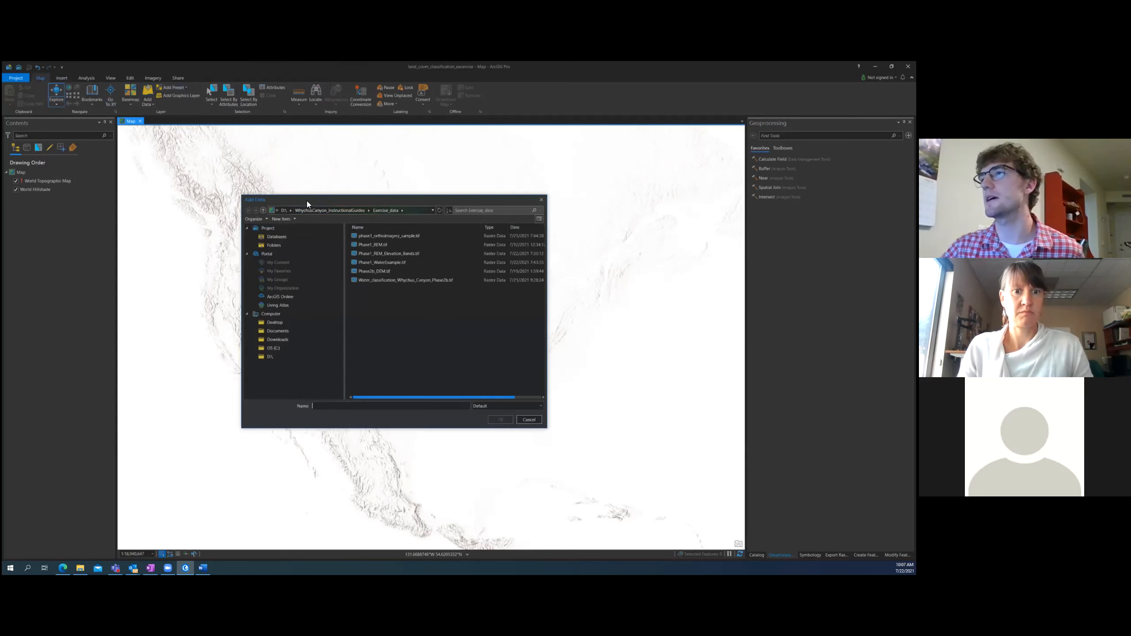
{"action": "left_click_drag", "start_coordinate": [274, 197], "coordinate": [239, 190]}
{"action": "left_click", "coordinate": [242, 351]}
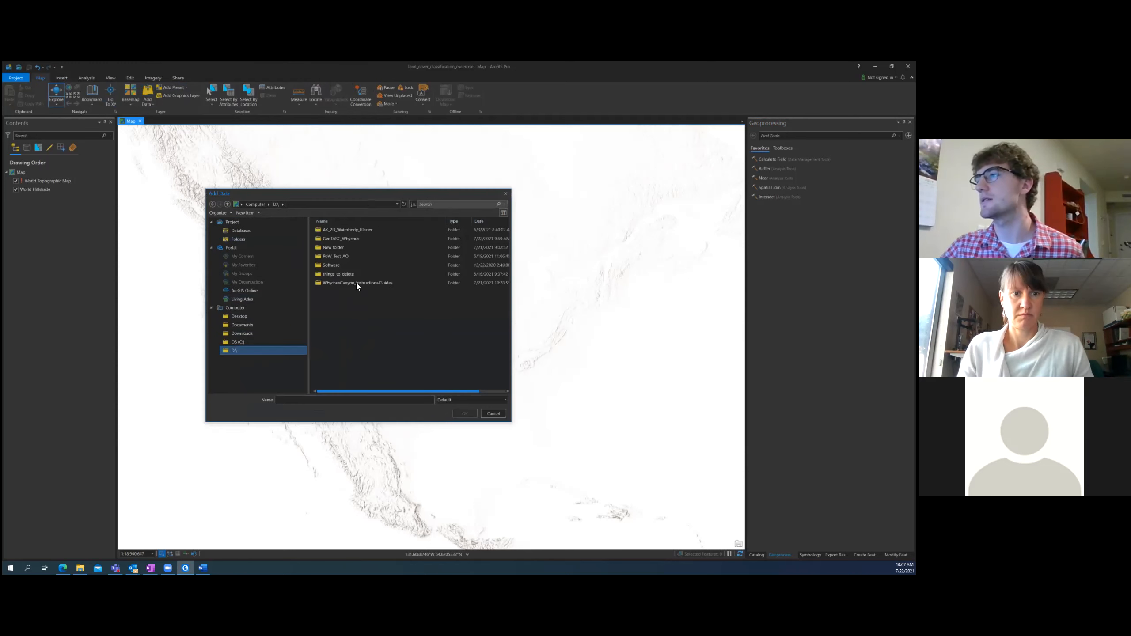
{"action": "left_click", "coordinate": [357, 282]}
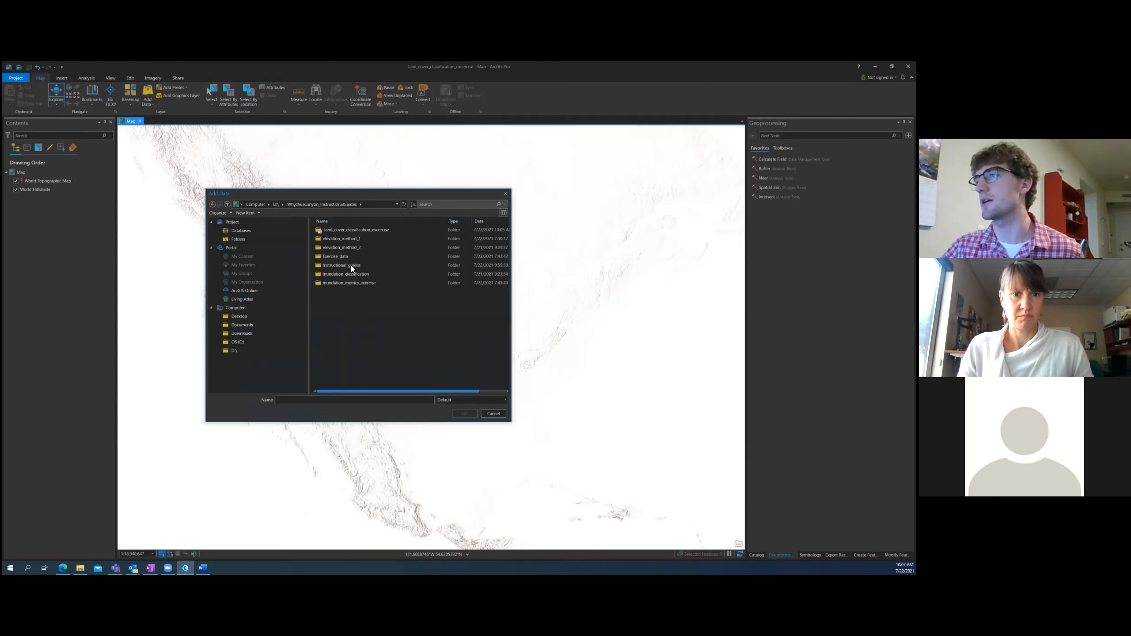
{"action": "left_click", "coordinate": [350, 264]}
{"action": "double_click", "coordinate": [349, 256]}
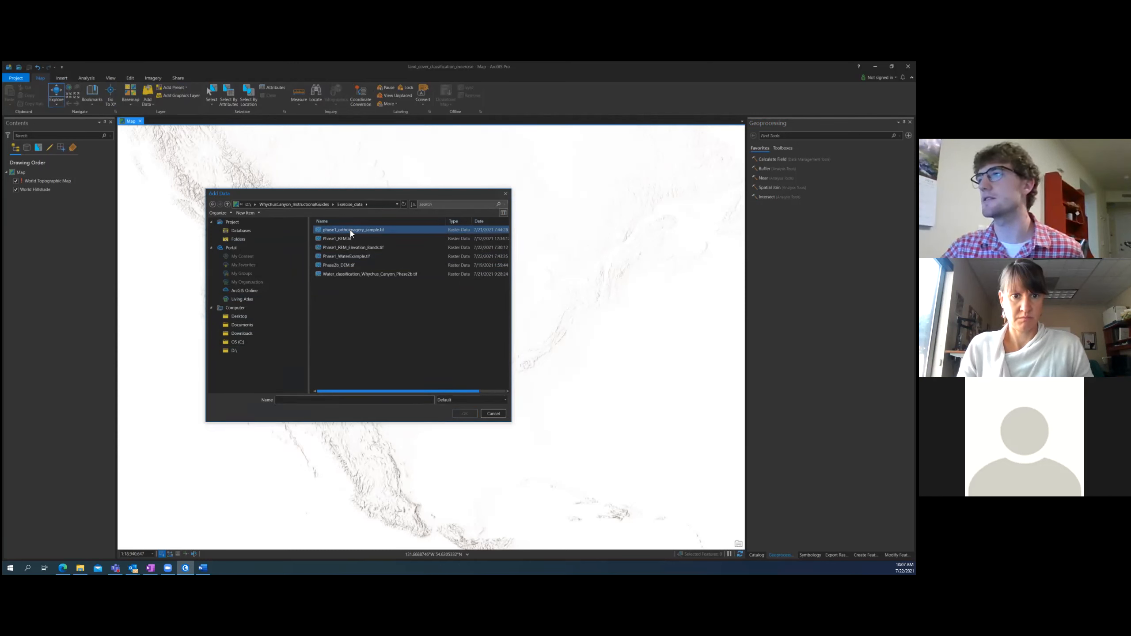
{"action": "left_click", "coordinate": [350, 230]}
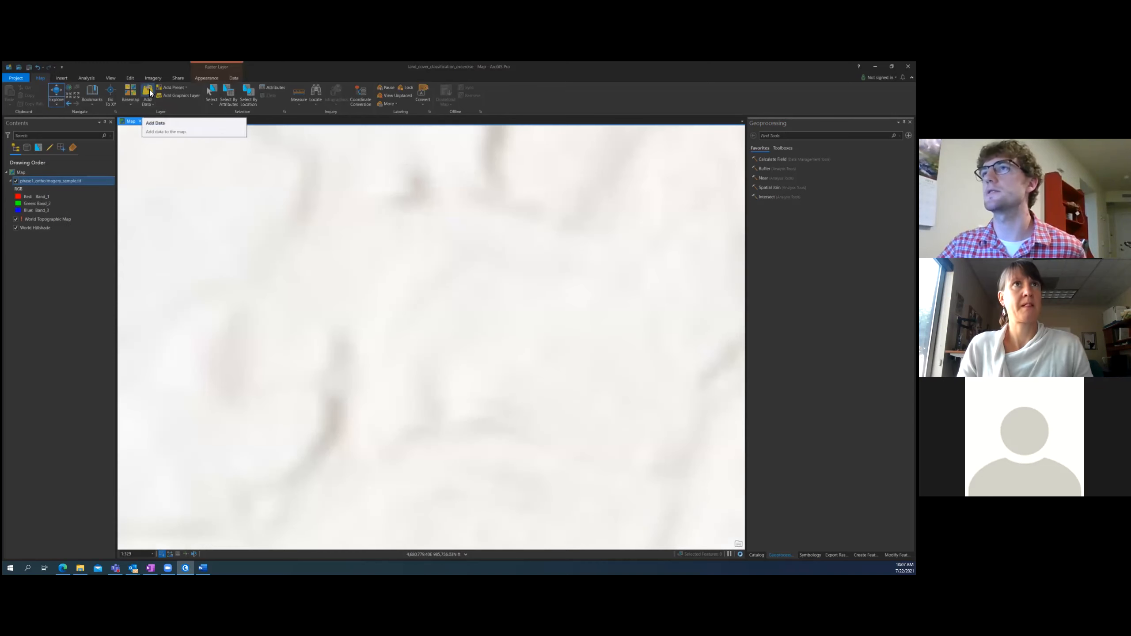
Add the Phase1_REM_Elevation_Bands.tif and Phase1_WaterExample.tif rasters from Exercise_data to the map together
{"action": "left_click", "coordinate": [149, 89]}
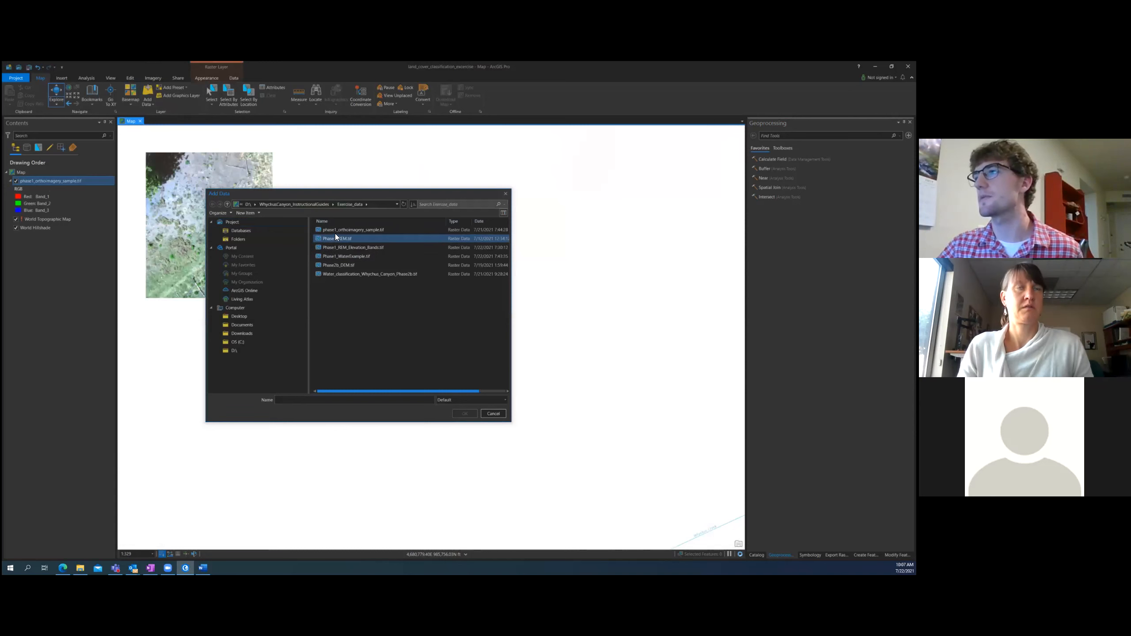
{"action": "left_click", "coordinate": [334, 239]}
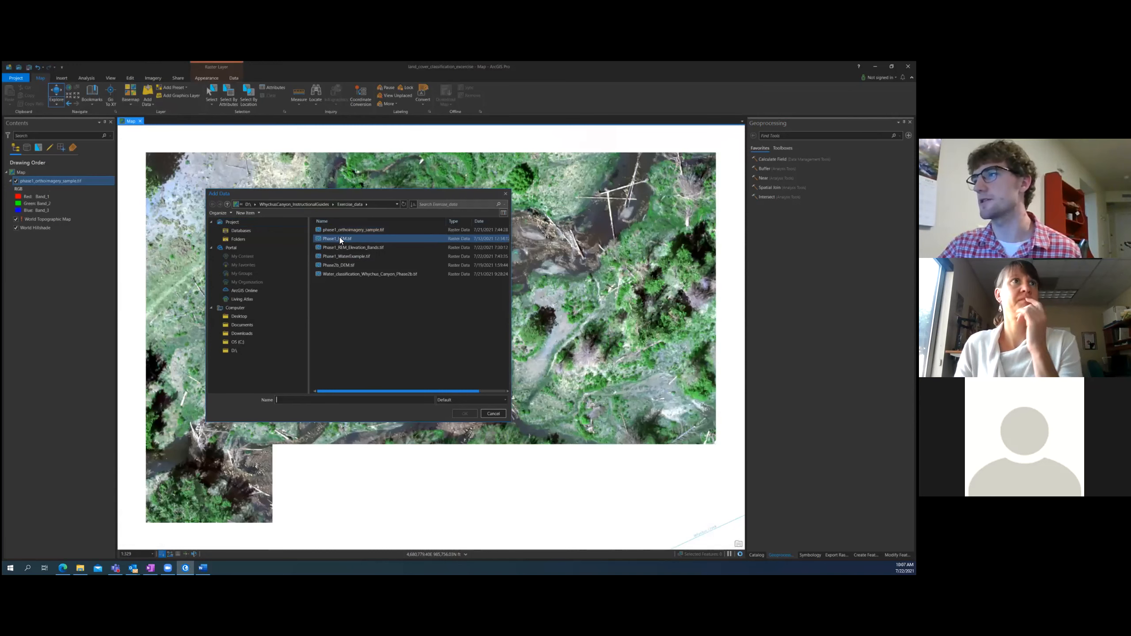
{"action": "left_click", "coordinate": [344, 248]}
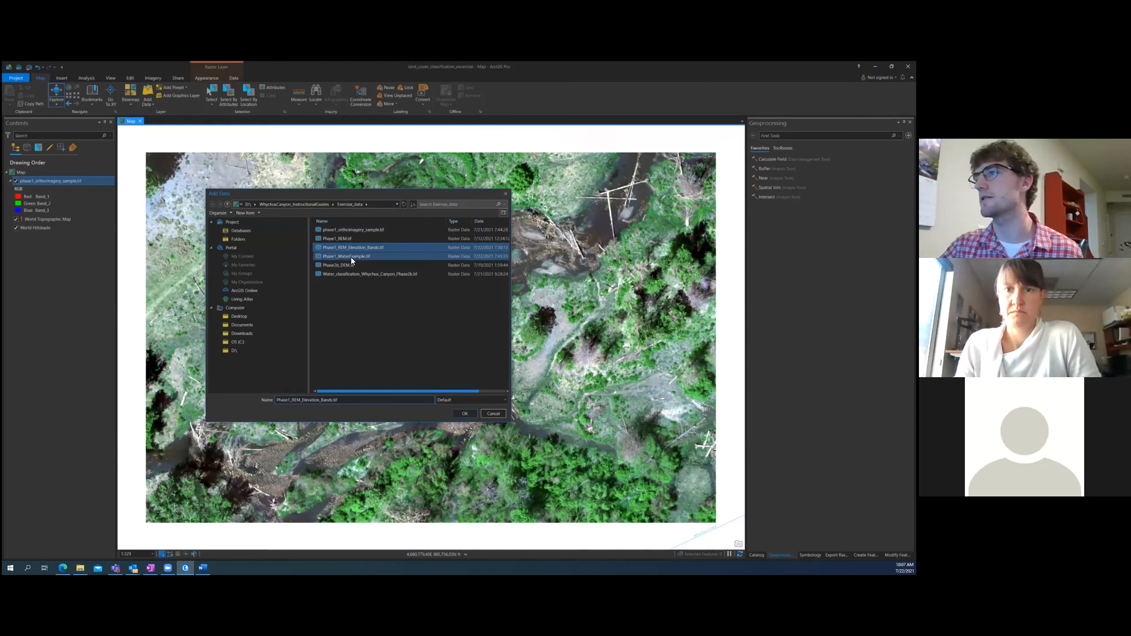
{"action": "left_click", "coordinate": [351, 258], "text": "ctrl"}
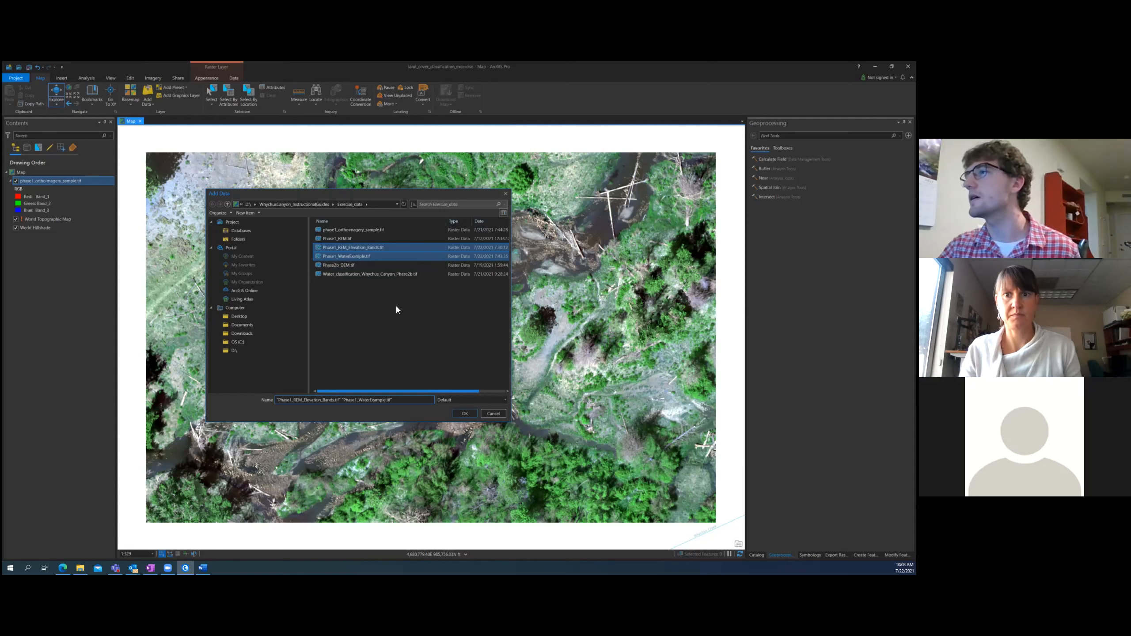
{"action": "left_click", "coordinate": [464, 414]}
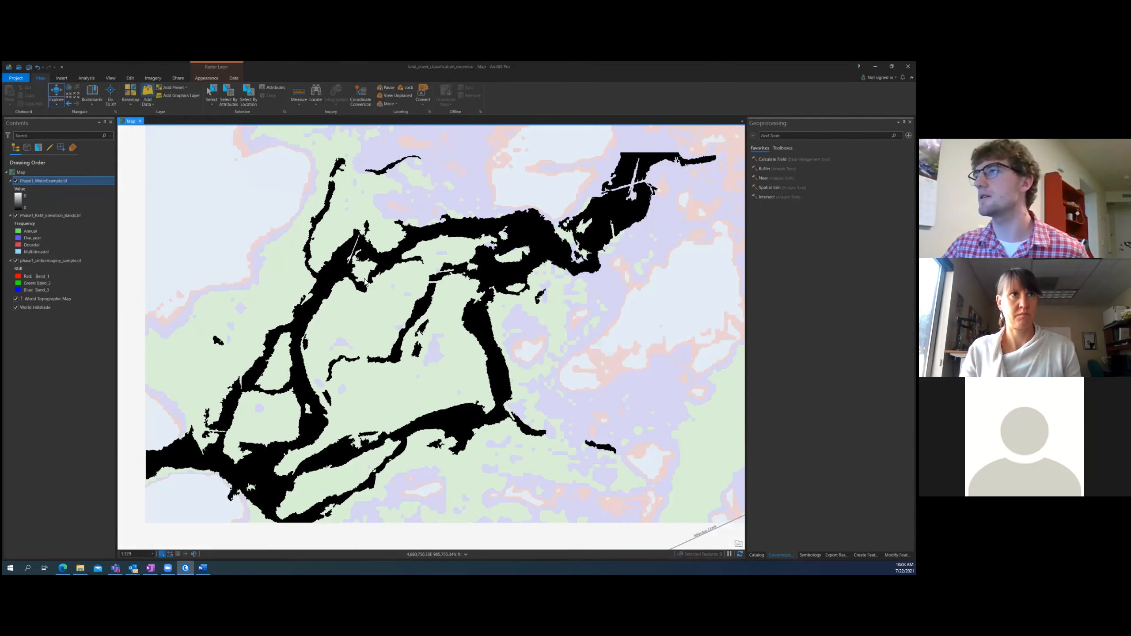
{"action": "left_click", "coordinate": [150, 93]}
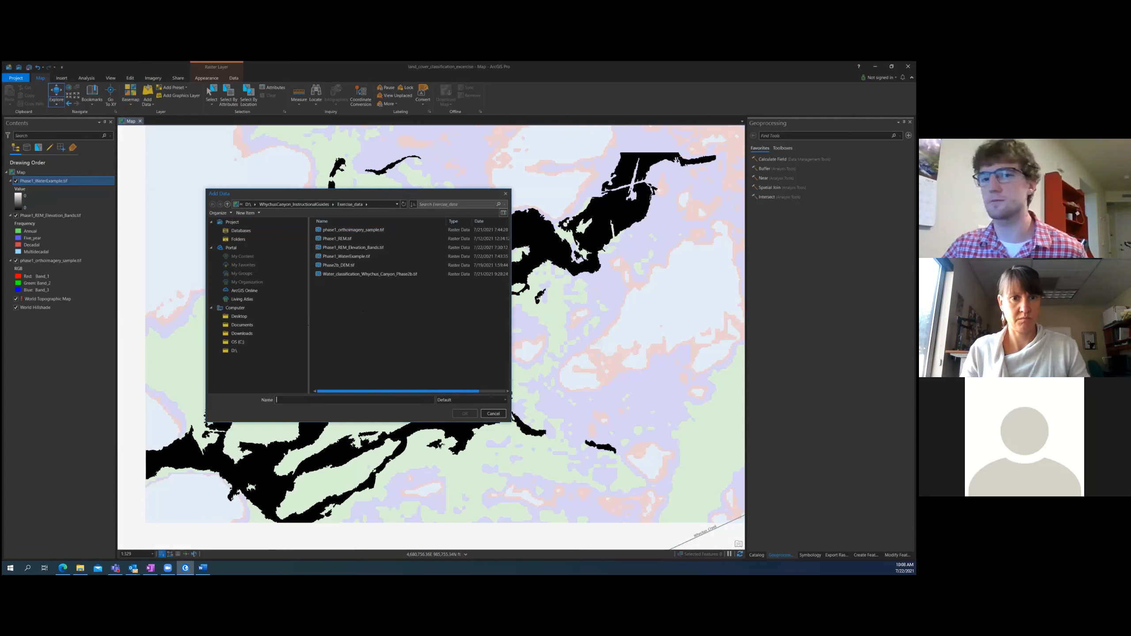
{"action": "left_click", "coordinate": [505, 193]}
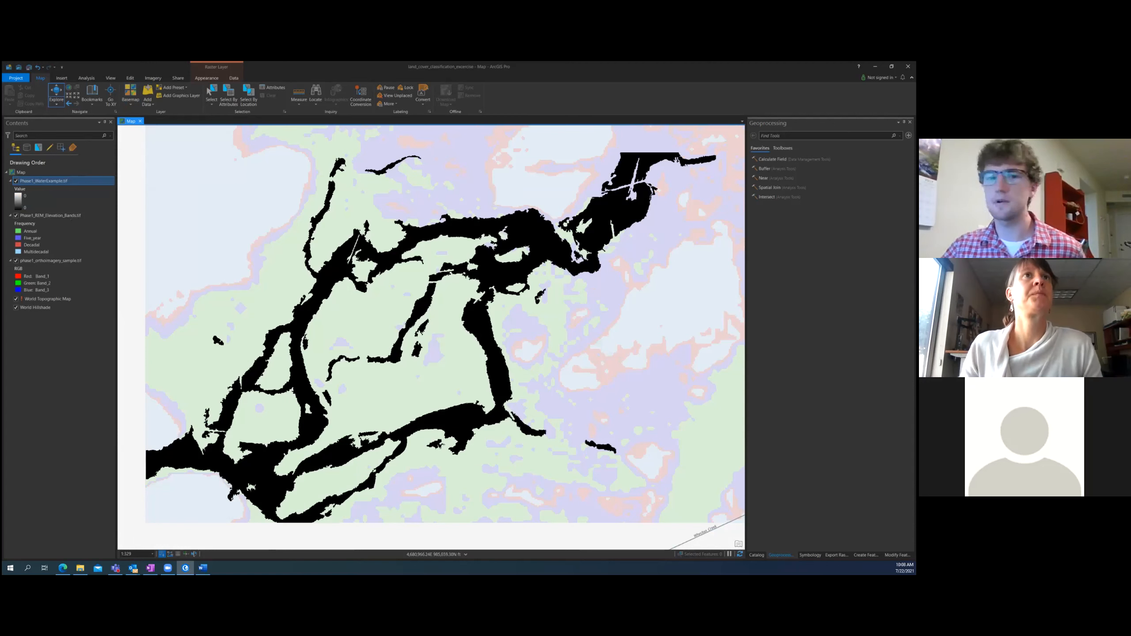
{"action": "left_click", "coordinate": [202, 568]}
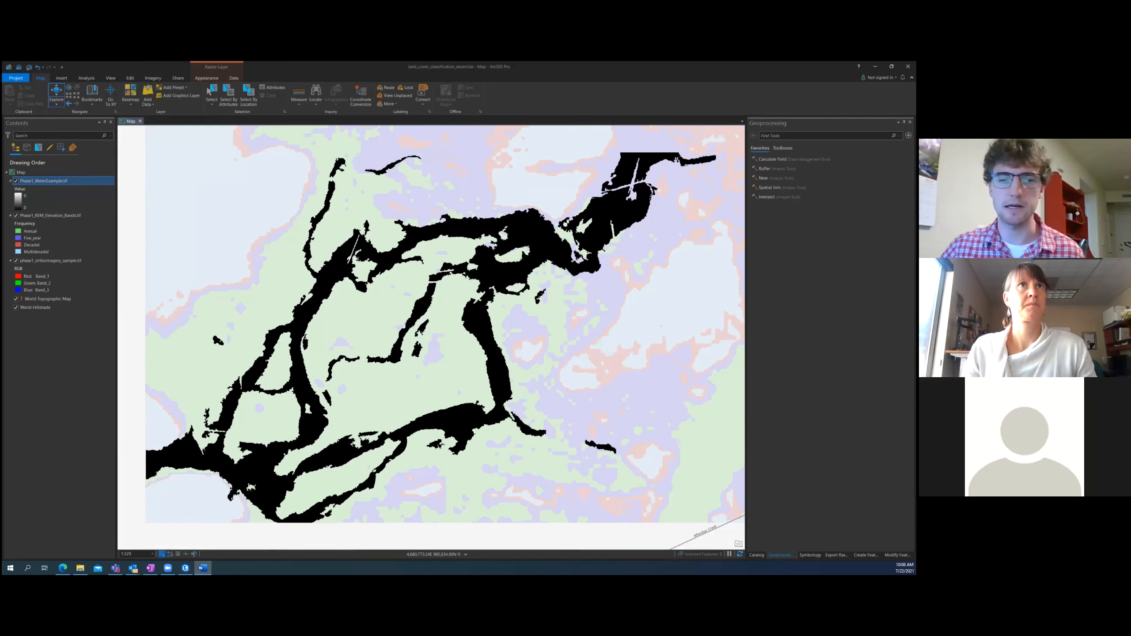
{"action": "left_click", "coordinate": [80, 568]}
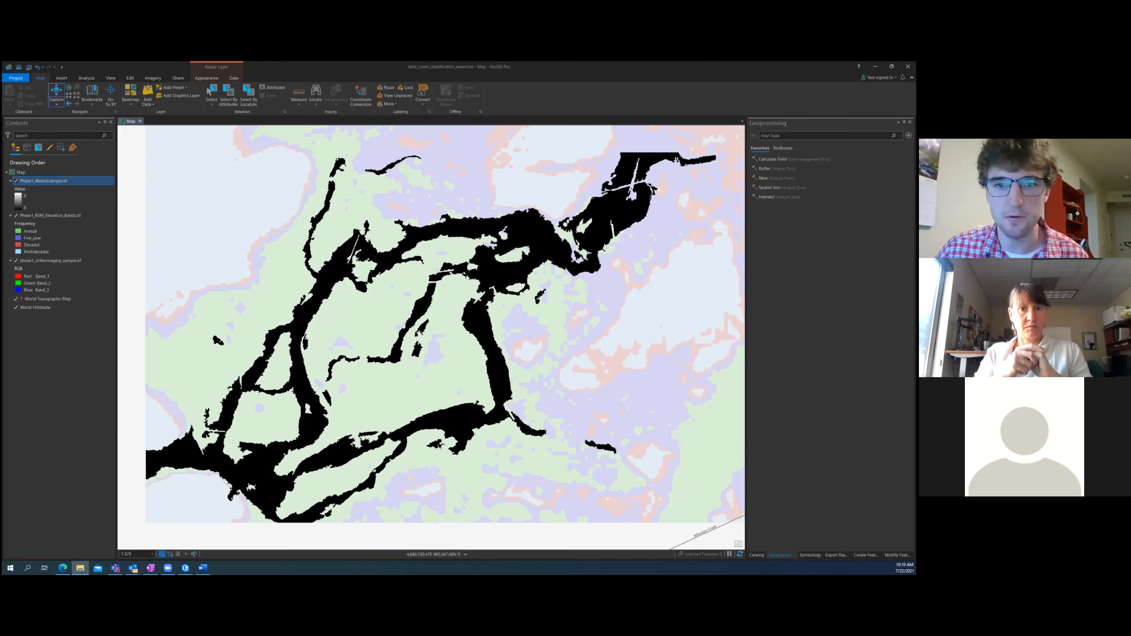
Add the Phase1_LIDAR_CHM.tif canopy height raster from Exercise_data to the map
{"action": "left_click", "coordinate": [147, 91]}
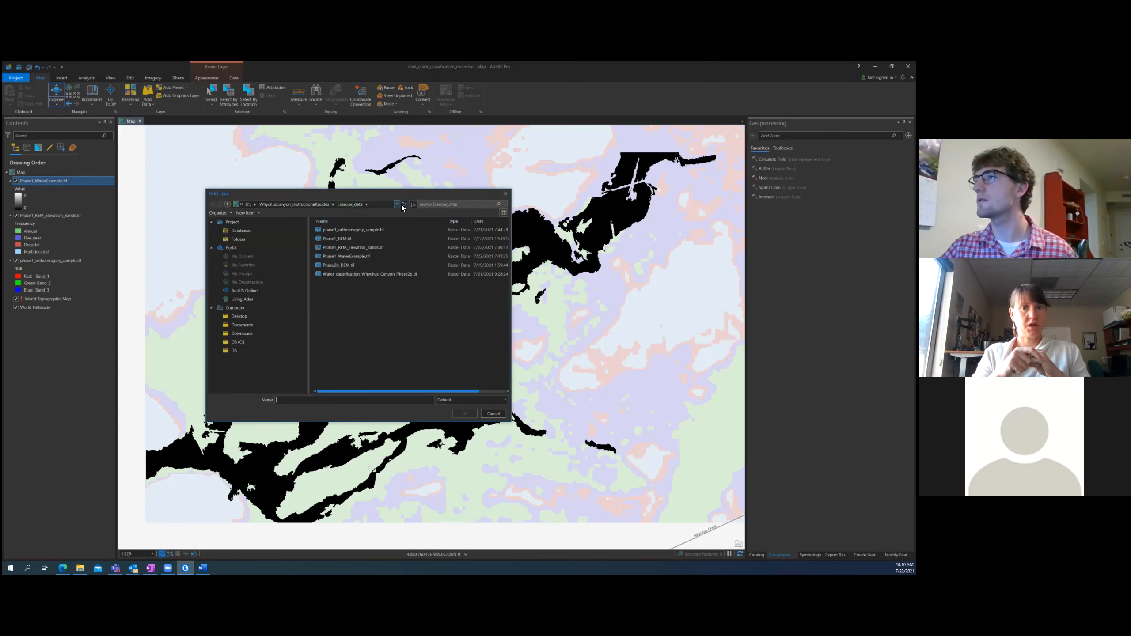
{"action": "left_click", "coordinate": [349, 230]}
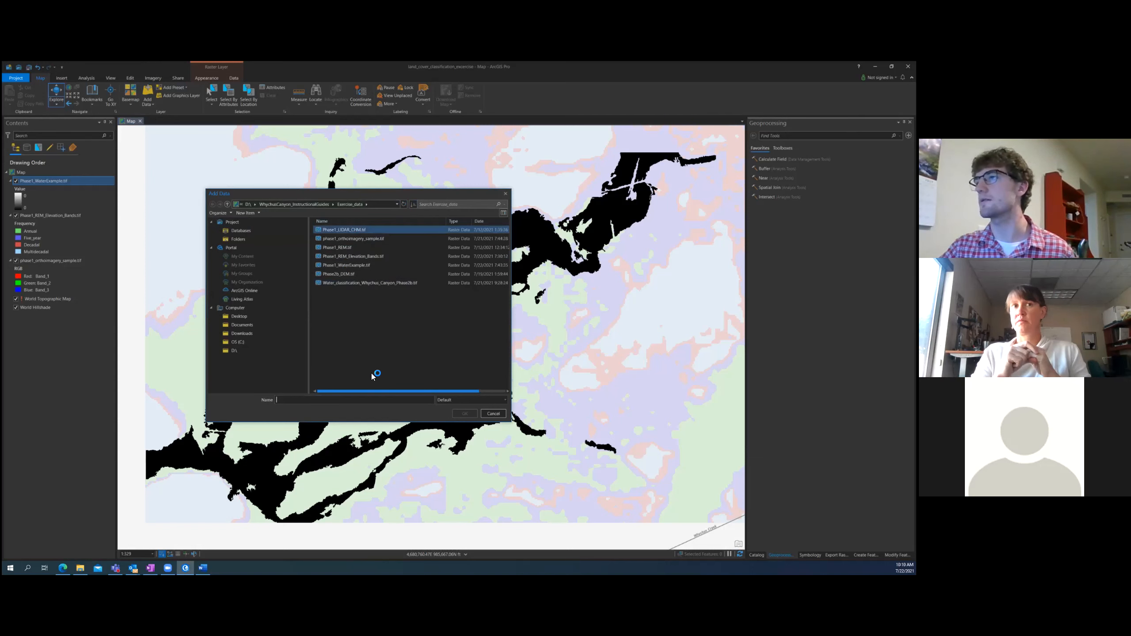
{"action": "left_click", "coordinate": [465, 414]}
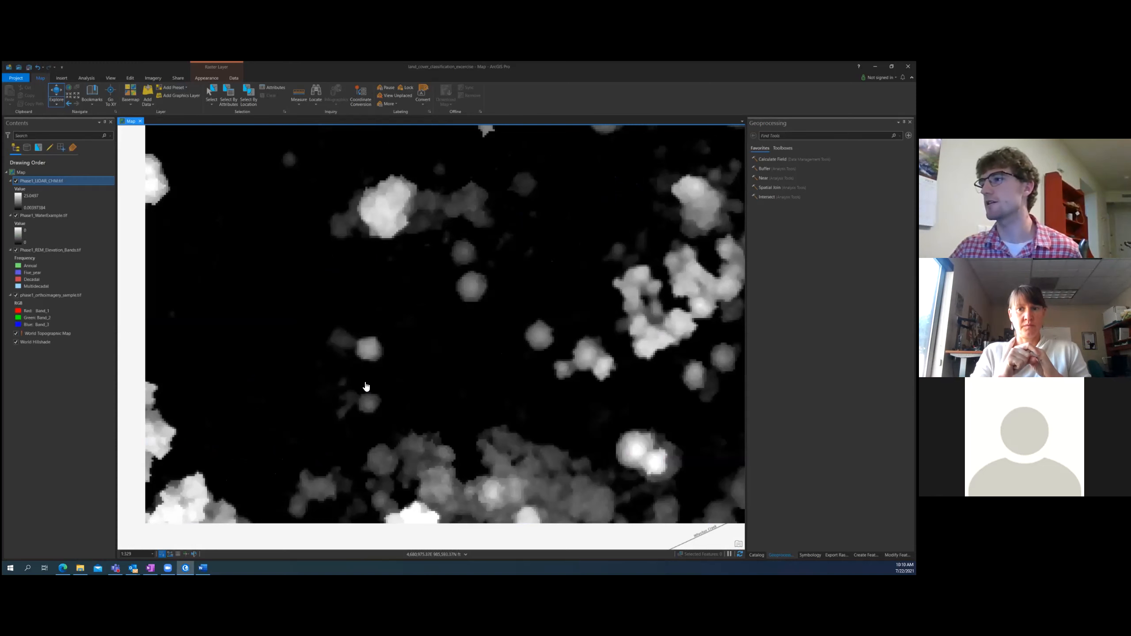
{"action": "scroll", "coordinate": [331, 392], "scroll_direction": "down", "scroll_amount": 2}
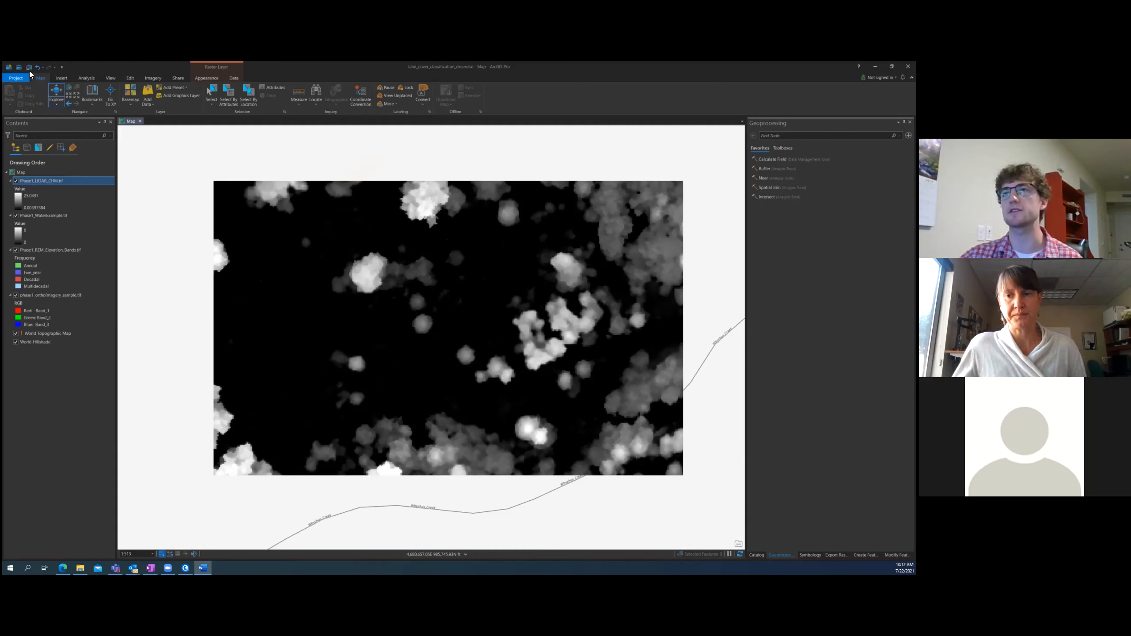
Hide the Phase1_LIDAR_CHM.tif and Phase1_REM_Elevation_Bands.tif layers, leaving the water and orthoimagery layers displayed
{"action": "left_click", "coordinate": [16, 182]}
{"action": "left_click", "coordinate": [18, 216]}
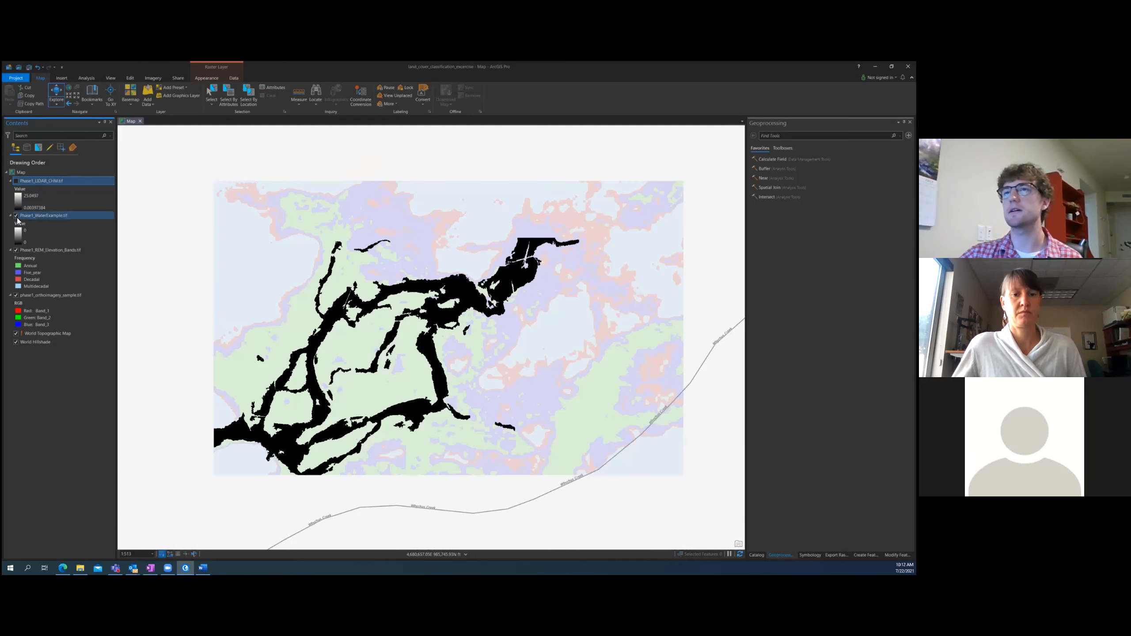
{"action": "left_click", "coordinate": [17, 217]}
{"action": "left_click", "coordinate": [16, 216]}
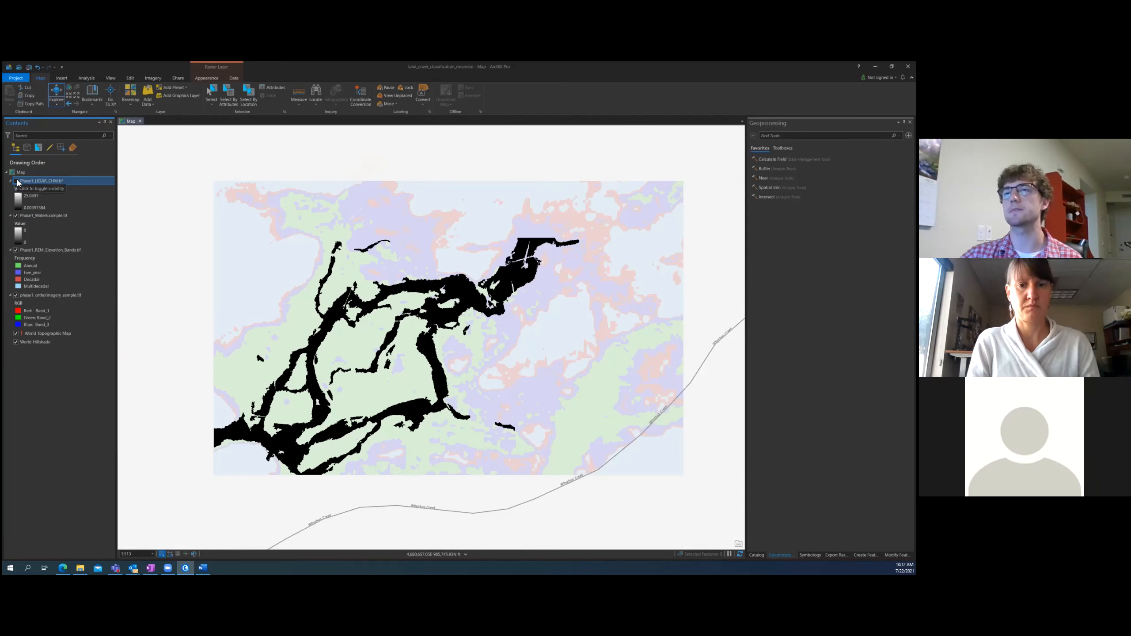
{"action": "left_click", "coordinate": [16, 251]}
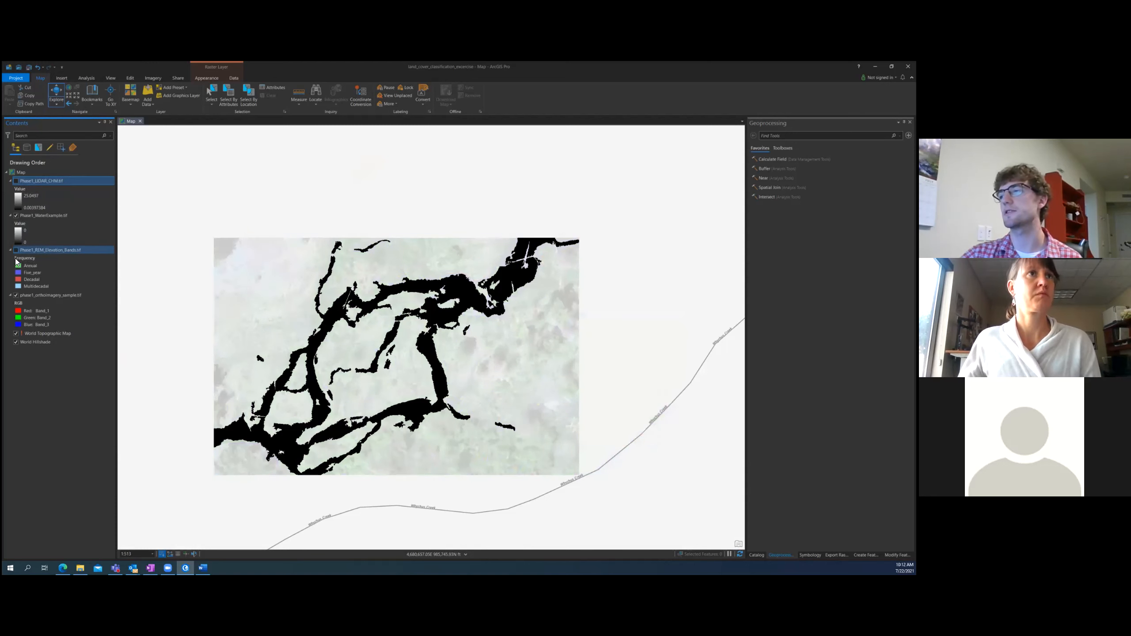
{"action": "left_click", "coordinate": [37, 300]}
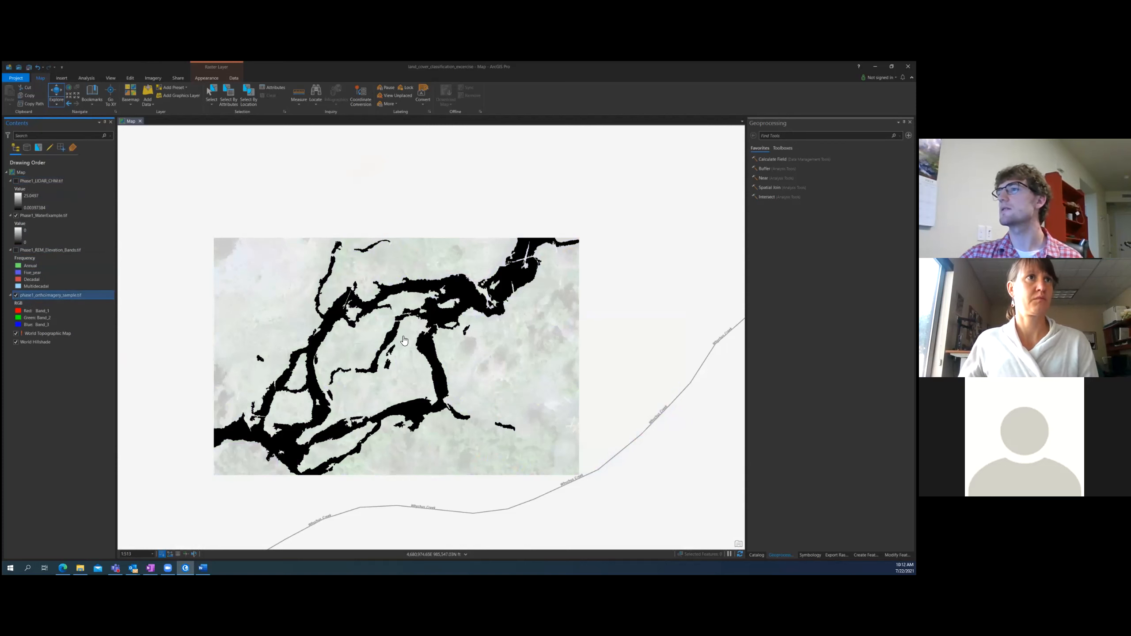
Turn off the World Topographic Map and World Hillshade basemap layers
{"action": "left_click_drag", "start_coordinate": [360, 390], "coordinate": [386, 357]}
{"action": "scroll", "coordinate": [386, 357], "scroll_direction": "up", "scroll_amount": 2}
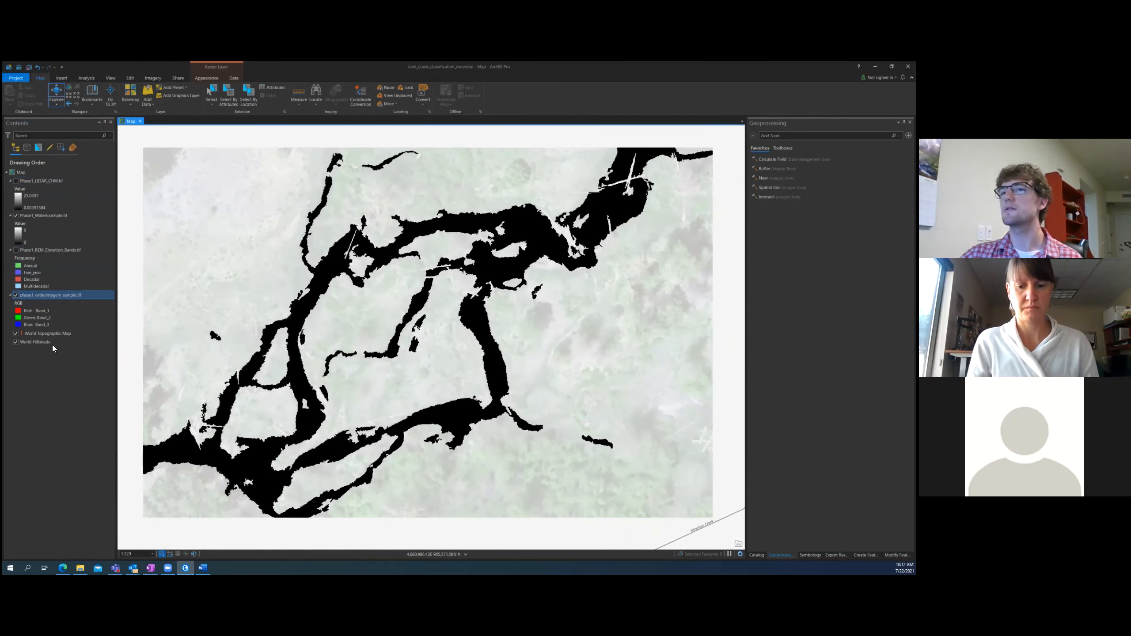
{"action": "left_click", "coordinate": [16, 341]}
{"action": "left_click", "coordinate": [16, 333]}
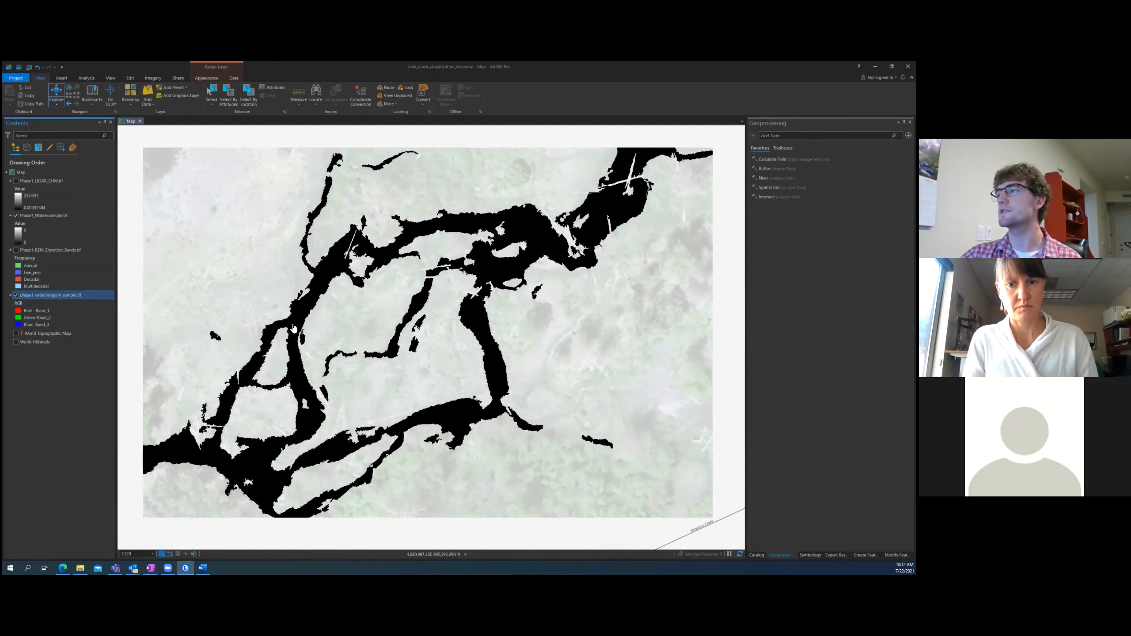
Open the symbology of phase1_orthoimagery_sample.tif and check its stretch type options
{"action": "right_click", "coordinate": [40, 295]}
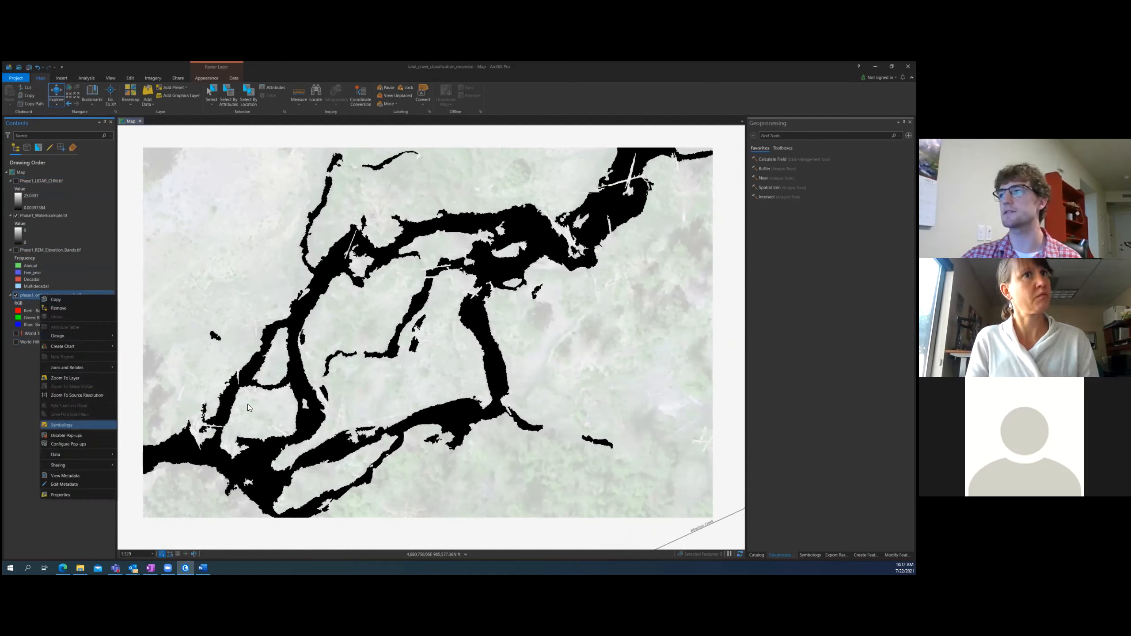
{"action": "left_click", "coordinate": [61, 425]}
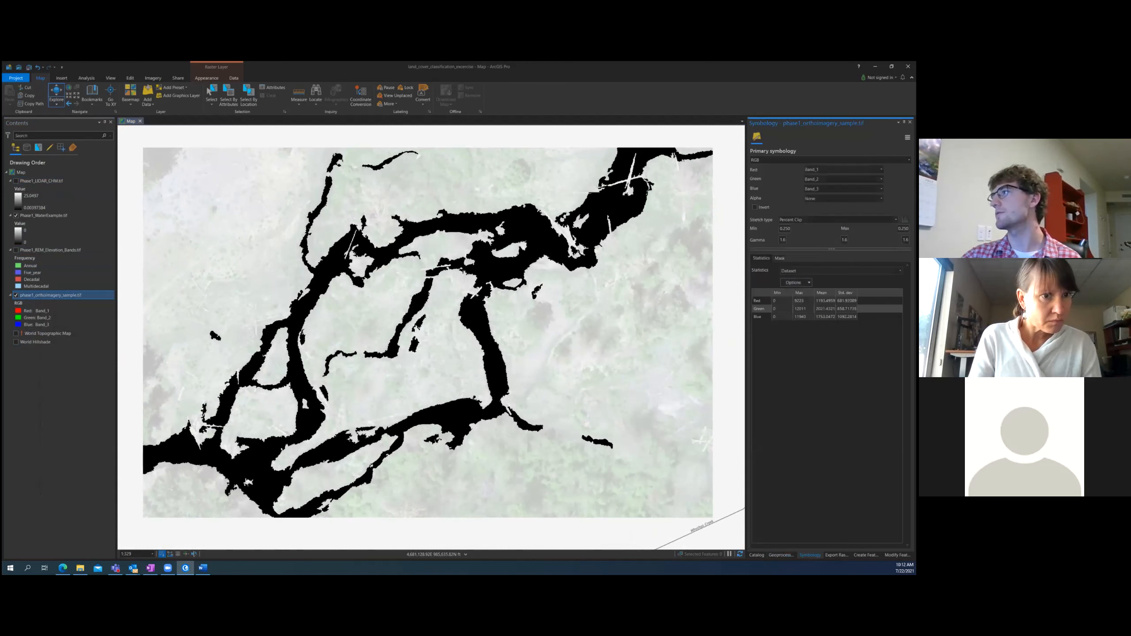
{"action": "left_click", "coordinate": [896, 220]}
{"action": "key", "text": "Escape"}
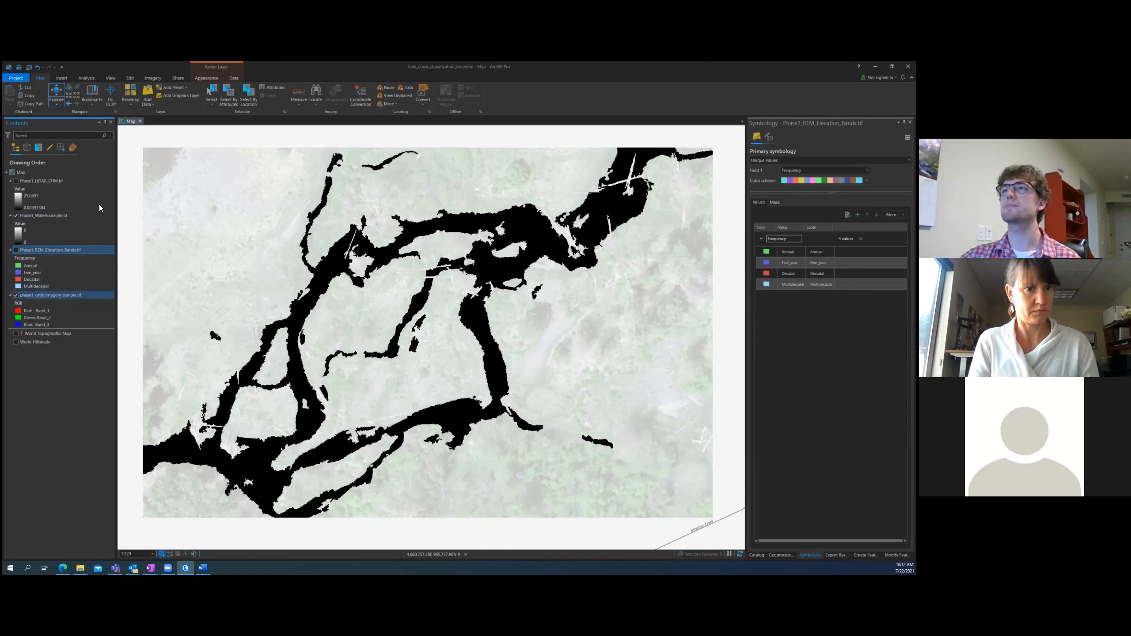
{"action": "left_click", "coordinate": [153, 78]}
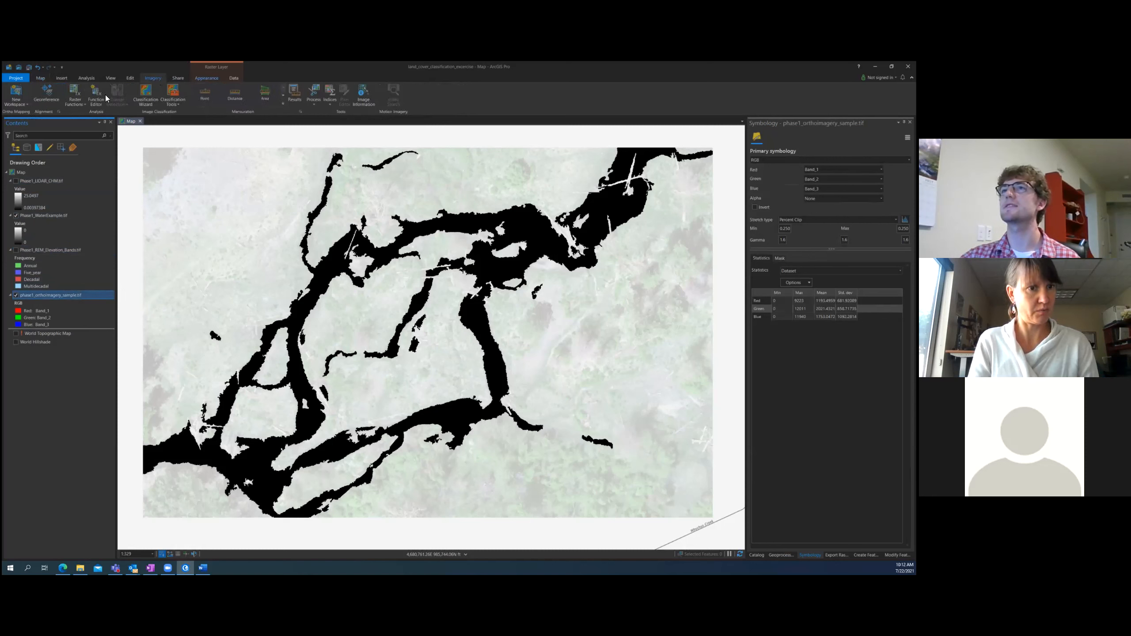
{"action": "left_click", "coordinate": [206, 78]}
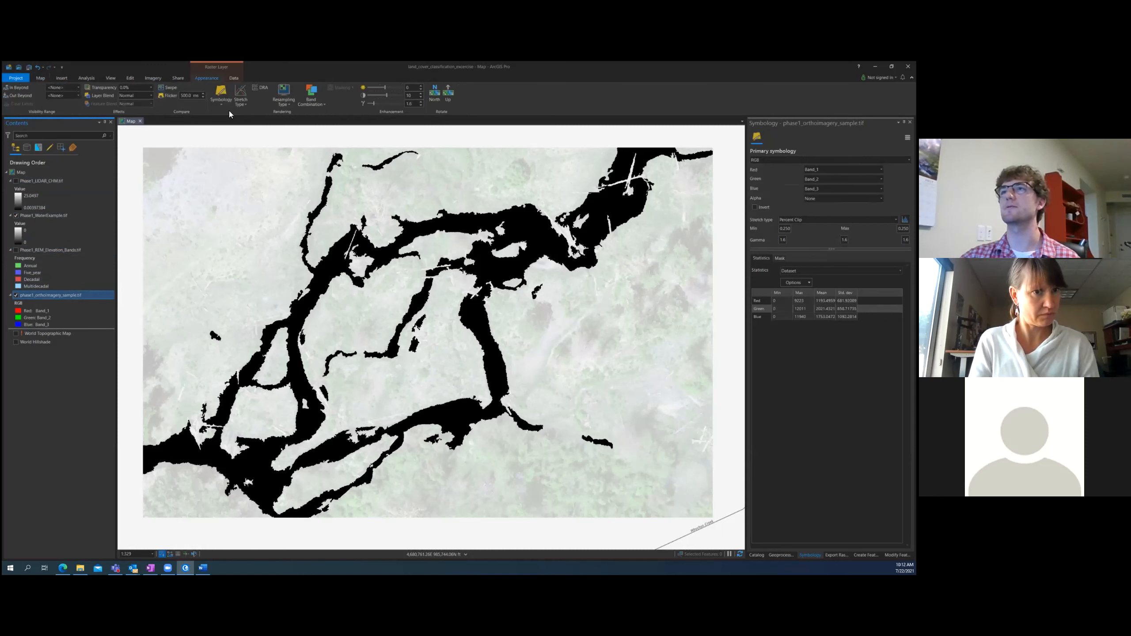
{"action": "left_click", "coordinate": [43, 79]}
{"action": "left_click", "coordinate": [93, 191]}
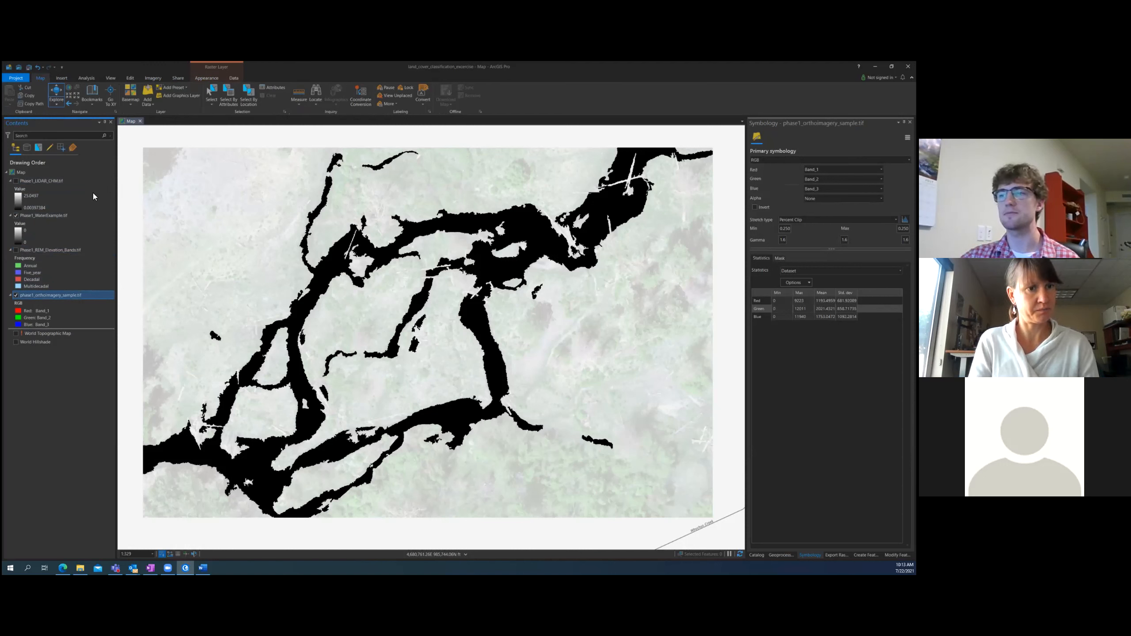
Switch the Phase1_WaterExample.tif layer off and on repeatedly to compare the water areas with the orthoimagery, leaving it displayed
{"action": "left_click", "coordinate": [15, 216]}
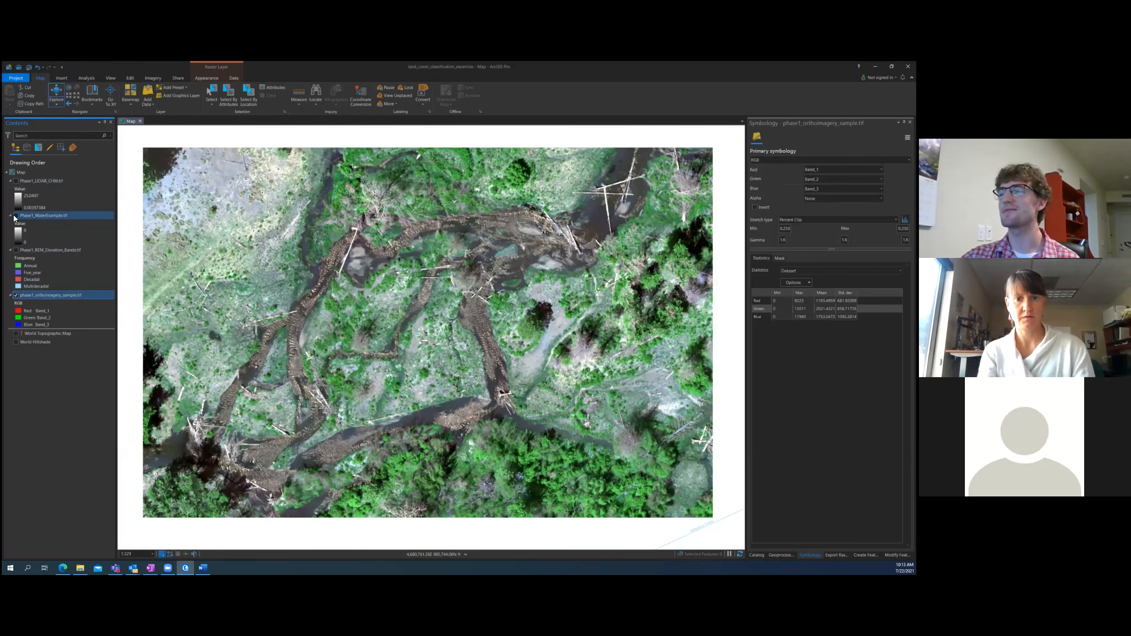
{"action": "left_click", "coordinate": [15, 216]}
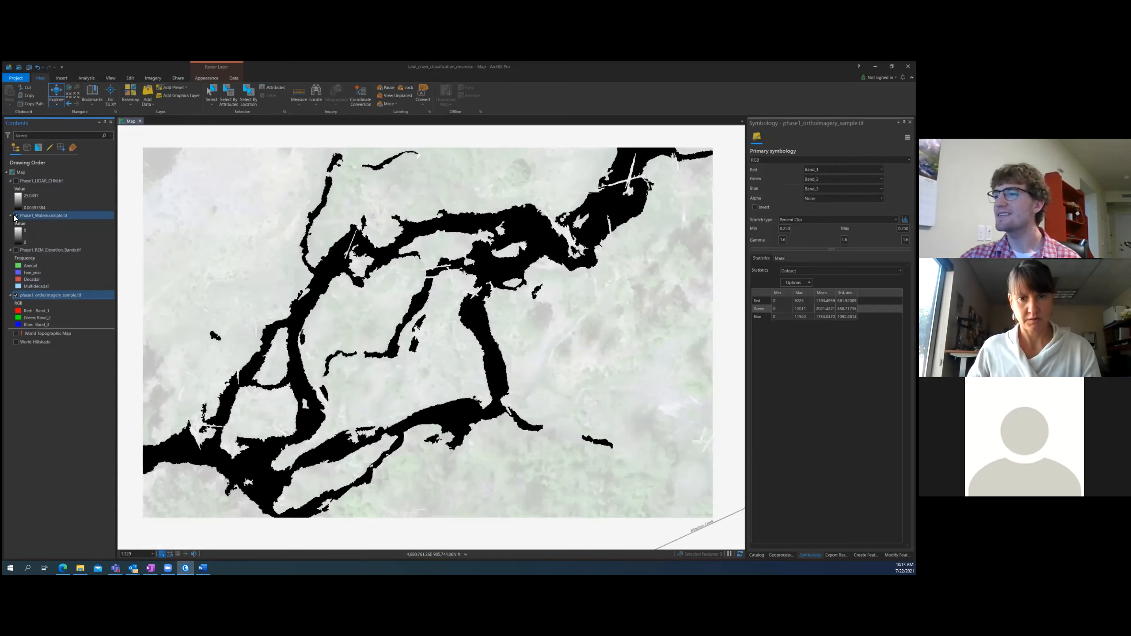
{"action": "left_click", "coordinate": [16, 216]}
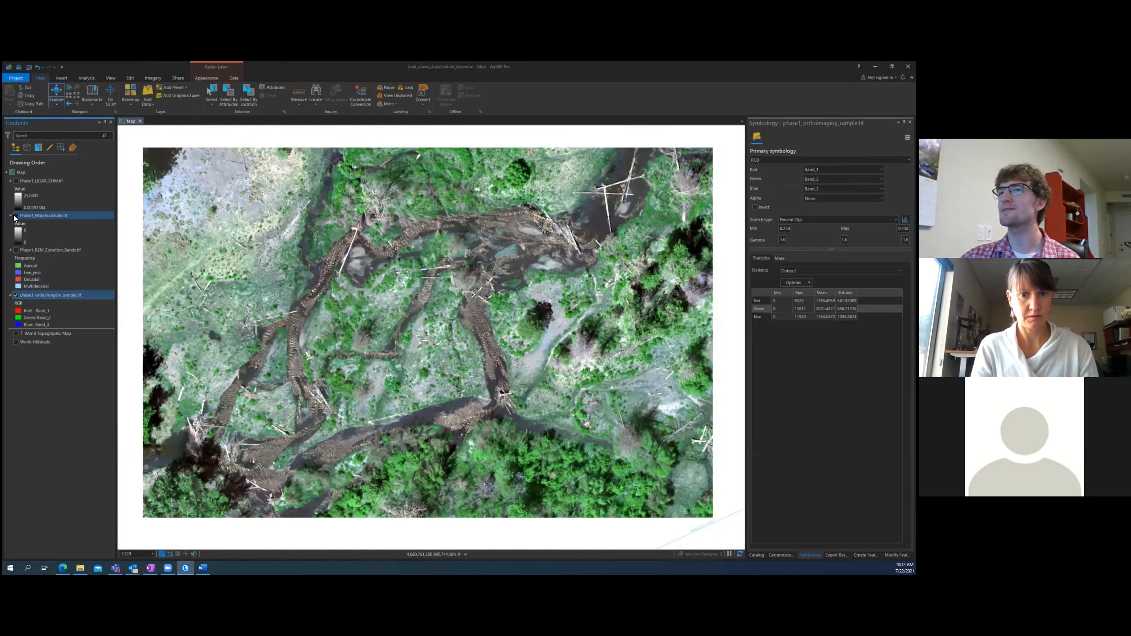
{"action": "left_click", "coordinate": [15, 216]}
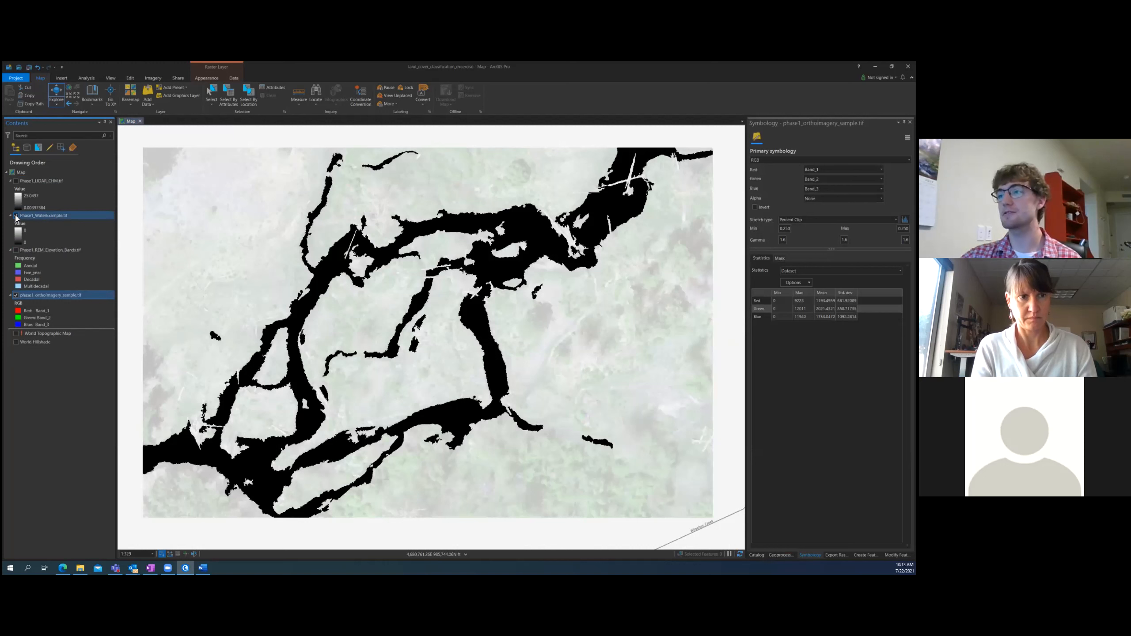
{"action": "left_click", "coordinate": [16, 216]}
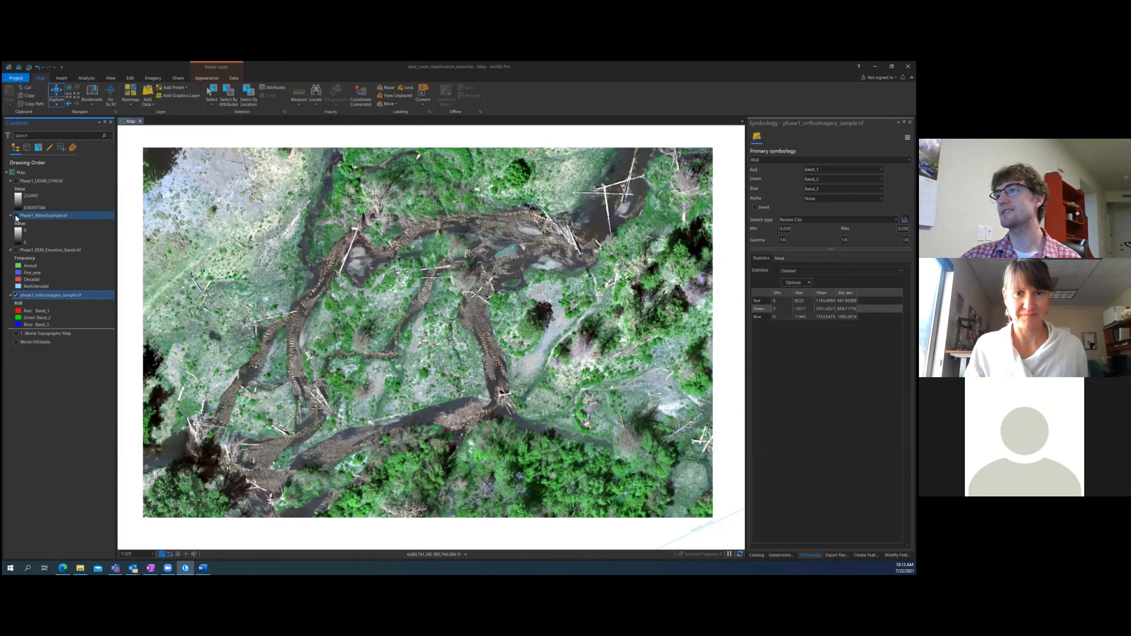
{"action": "left_click", "coordinate": [16, 216]}
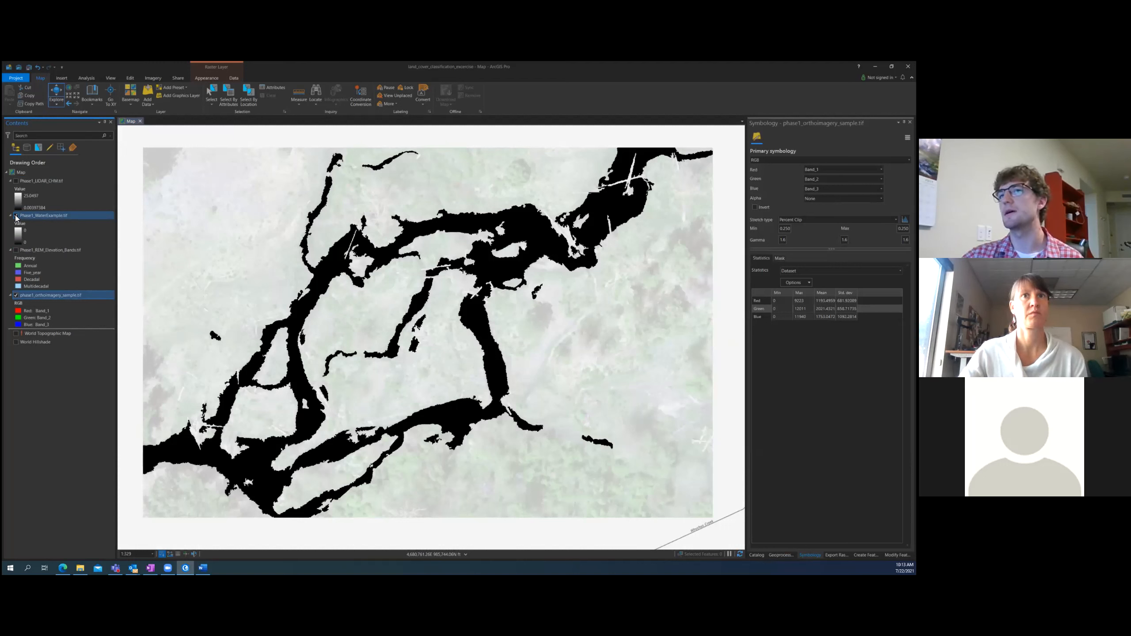
{"action": "left_click", "coordinate": [16, 216]}
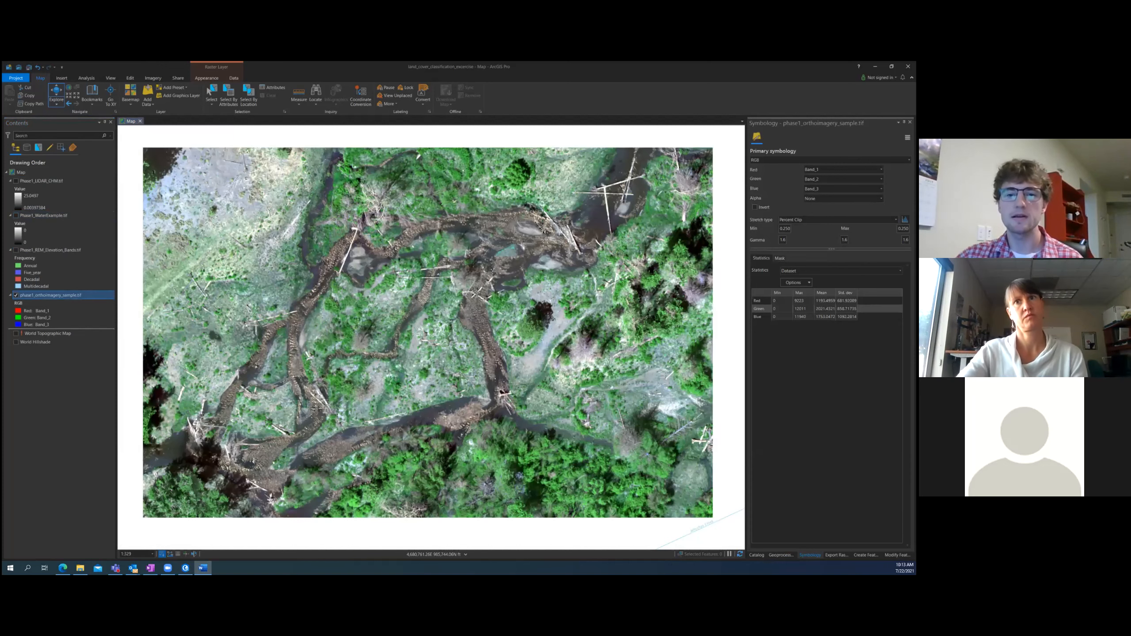
{"action": "left_click", "coordinate": [16, 216]}
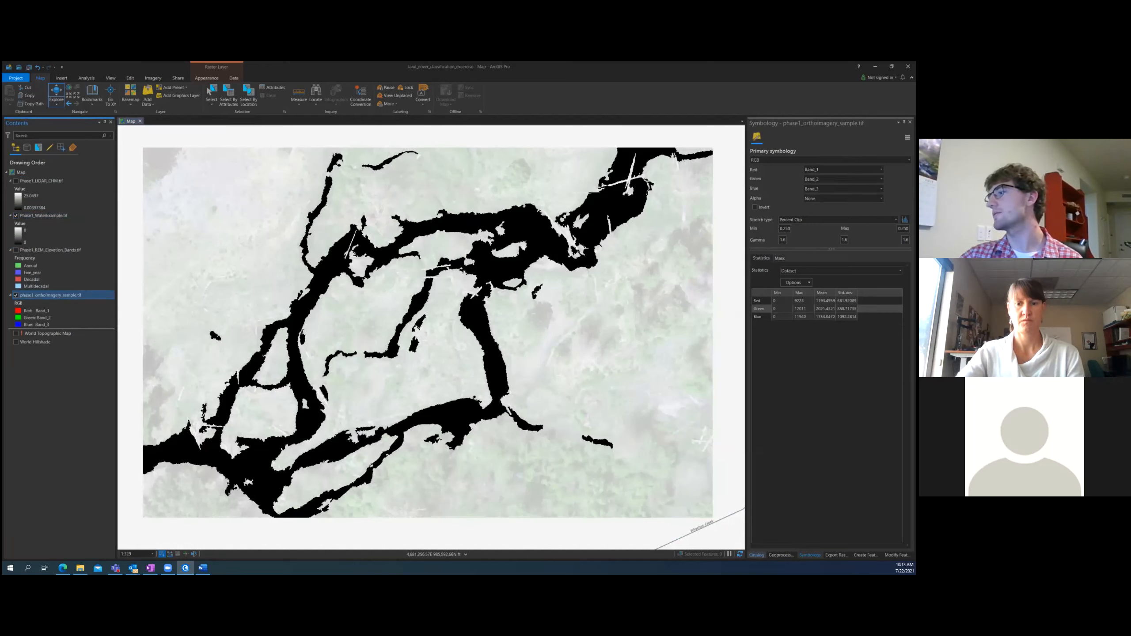
Search the geoprocessing tools for reclassify and open the Spatial Analyst version of Reclassify
{"action": "left_click", "coordinate": [757, 555]}
{"action": "left_click", "coordinate": [781, 555]}
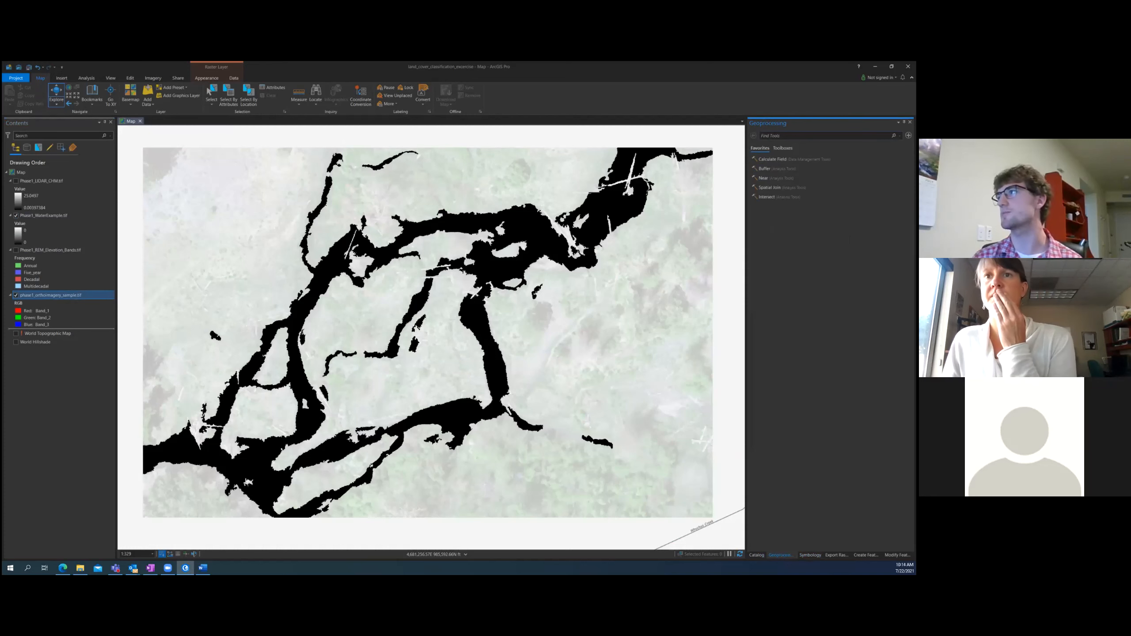
{"action": "type", "text": "r"}
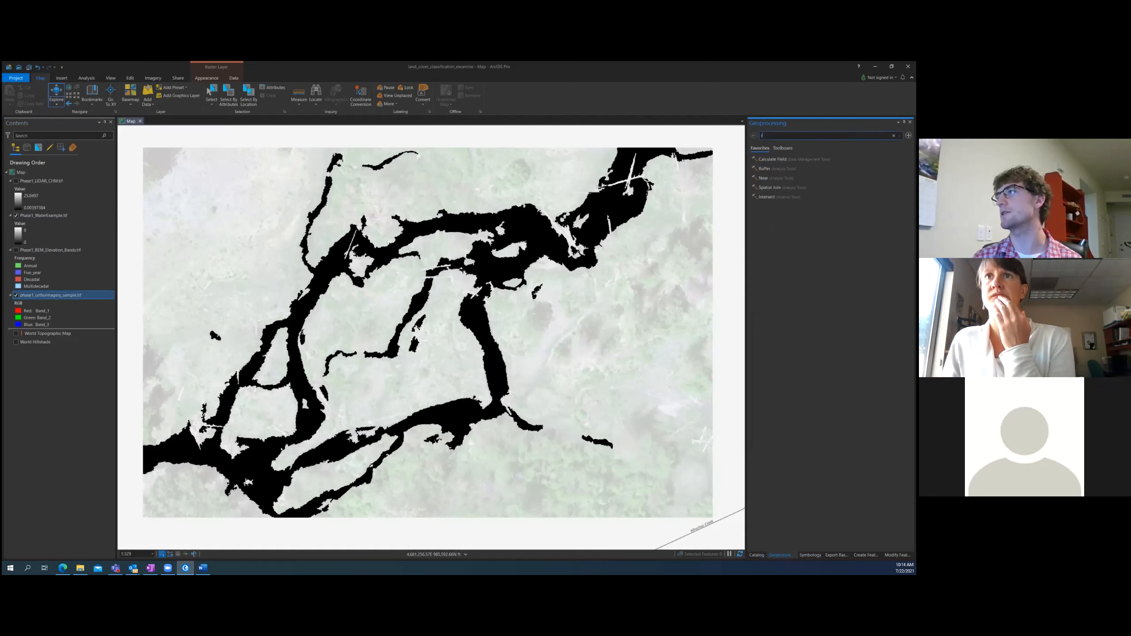
{"action": "type", "text": "eclass"}
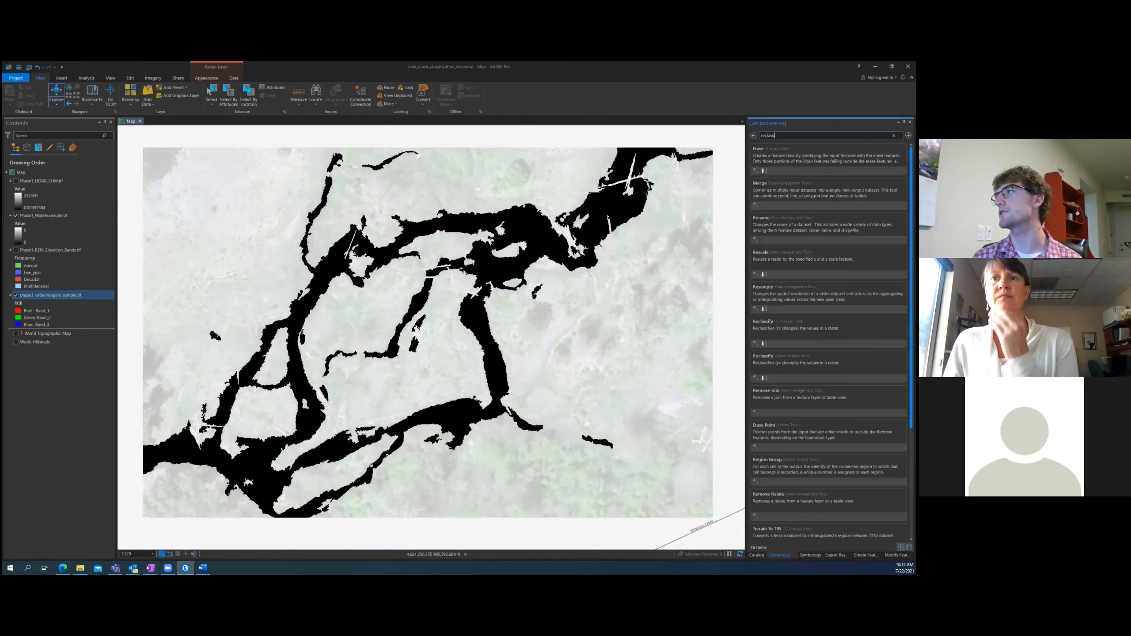
{"action": "type", "text": "ify"}
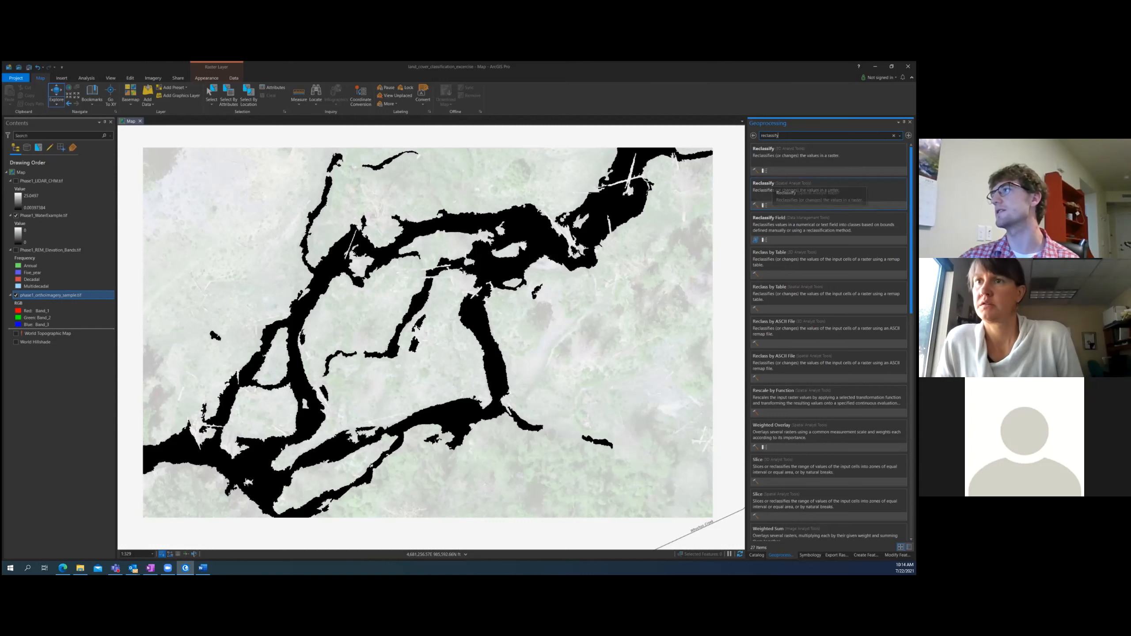
{"action": "left_click", "coordinate": [766, 188]}
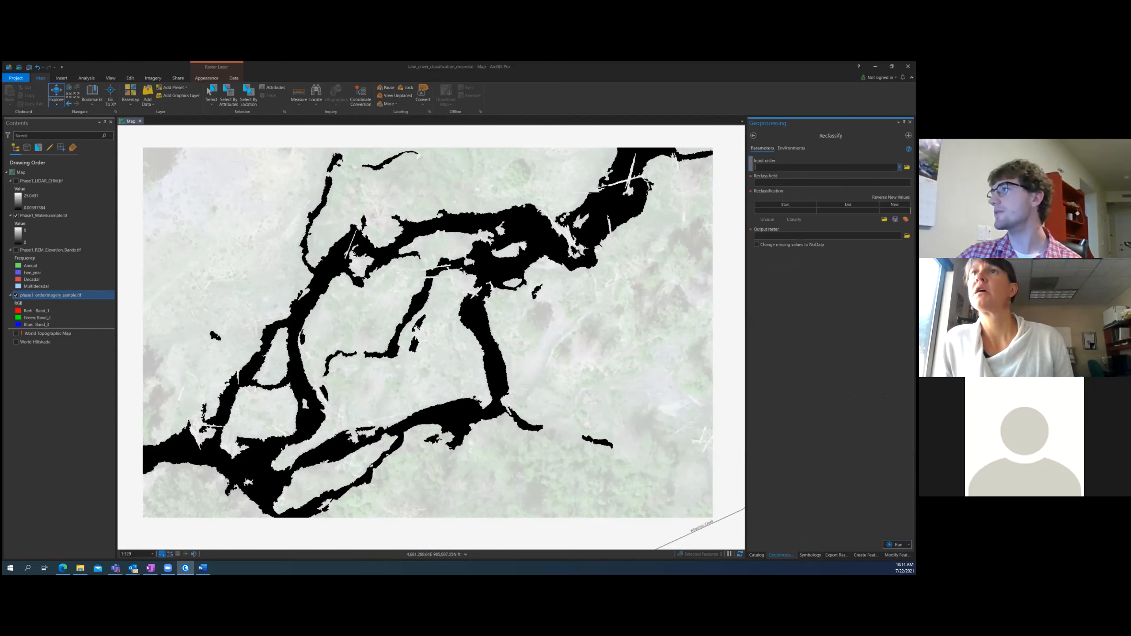
{"action": "left_click", "coordinate": [753, 136]}
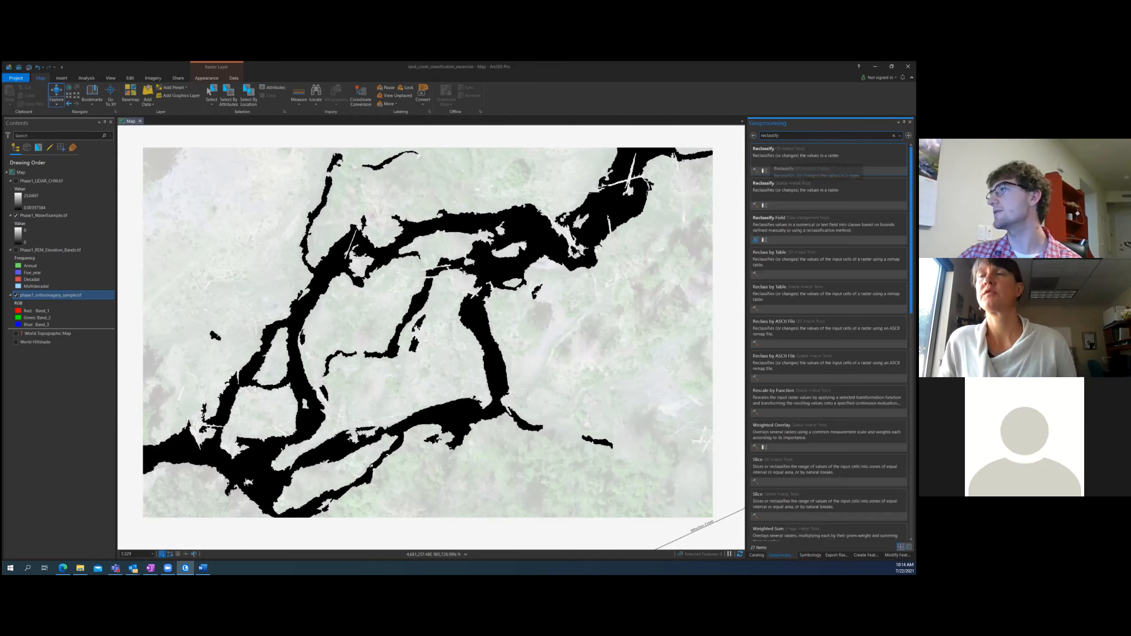
{"action": "left_click", "coordinate": [768, 183]}
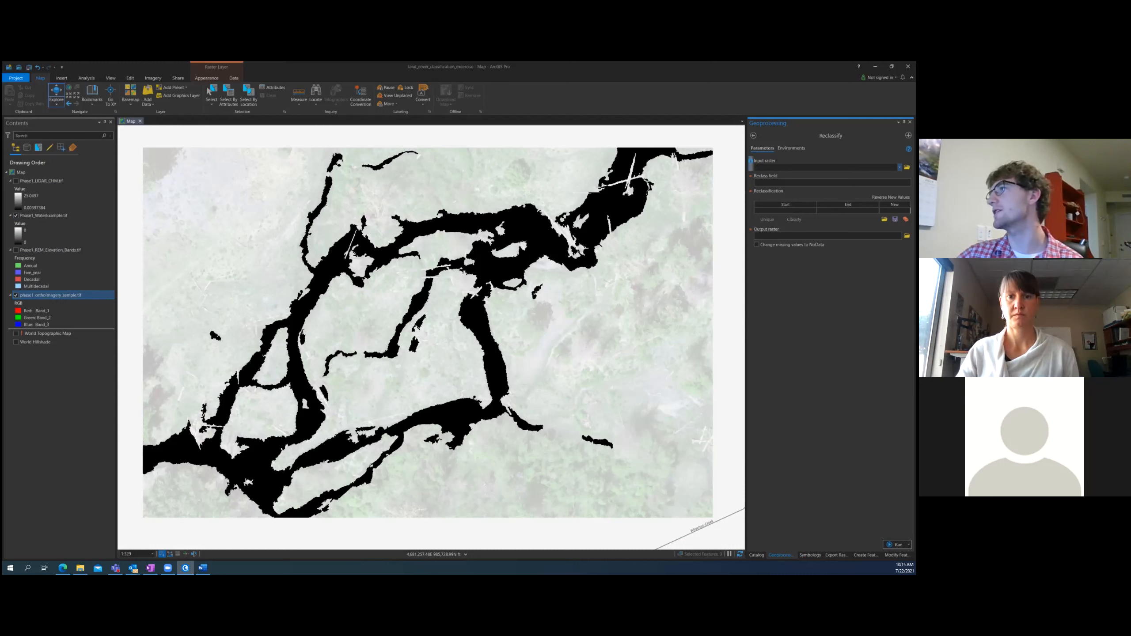
Set Phase1_WaterExample.tif as the input raster for Reclassify, without applying an equal interval classification
{"action": "left_click", "coordinate": [900, 167]}
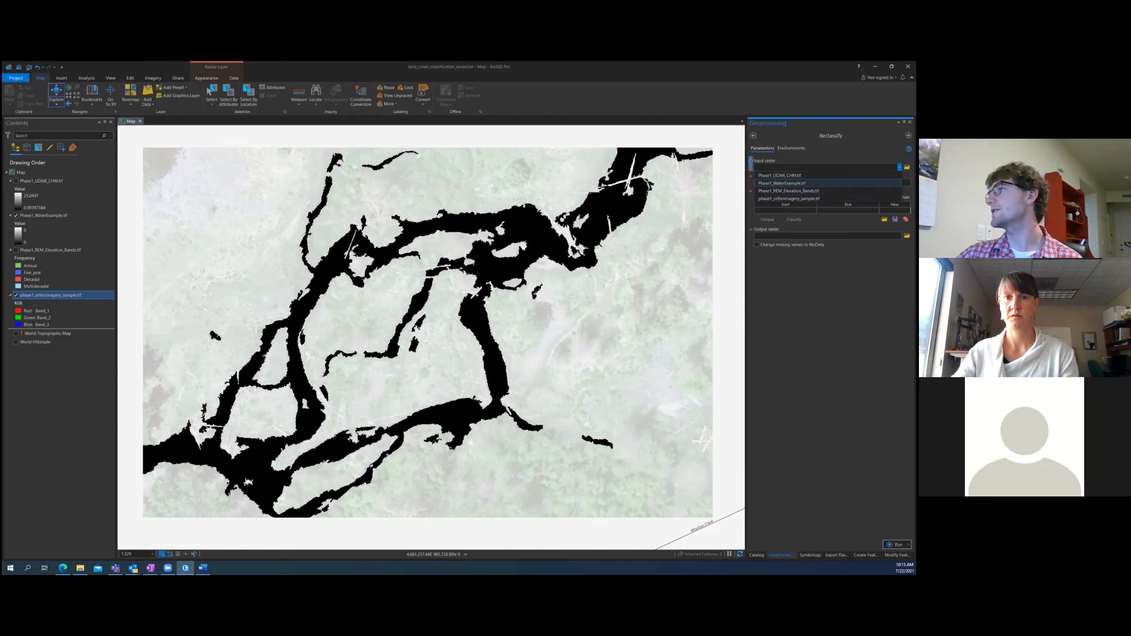
{"action": "left_click", "coordinate": [784, 183]}
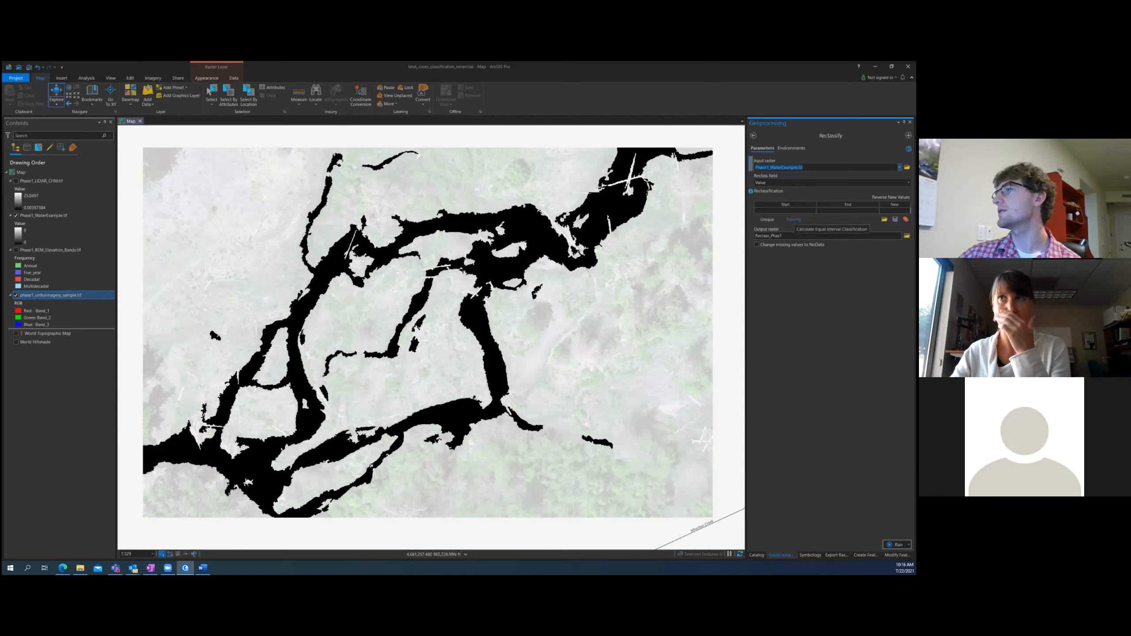
{"action": "left_click", "coordinate": [793, 219]}
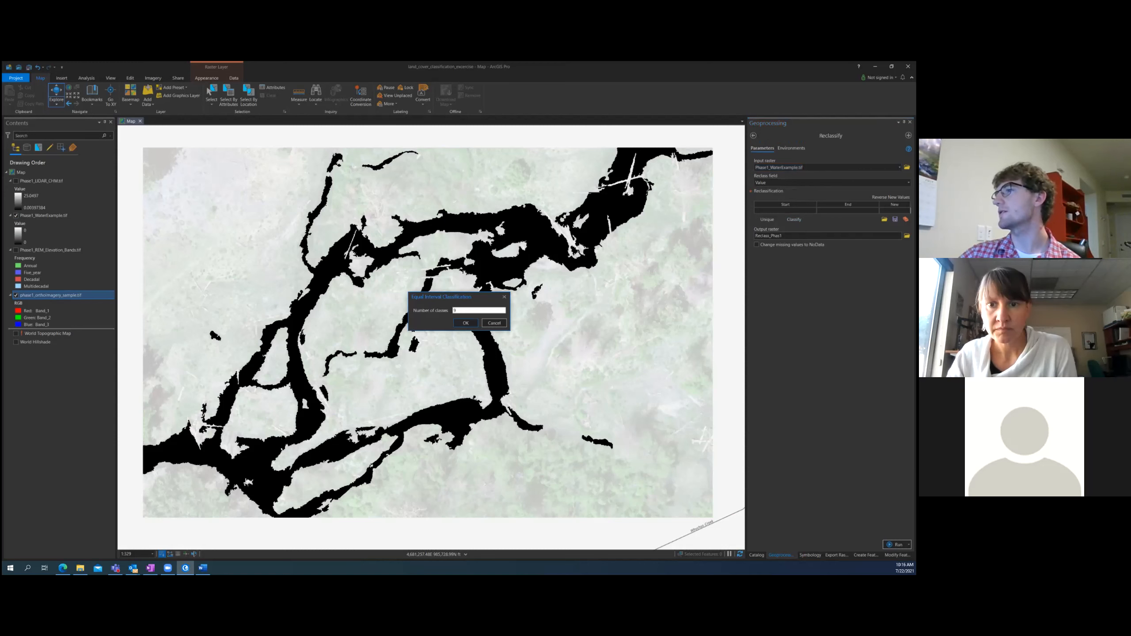
{"action": "left_click", "coordinate": [505, 296]}
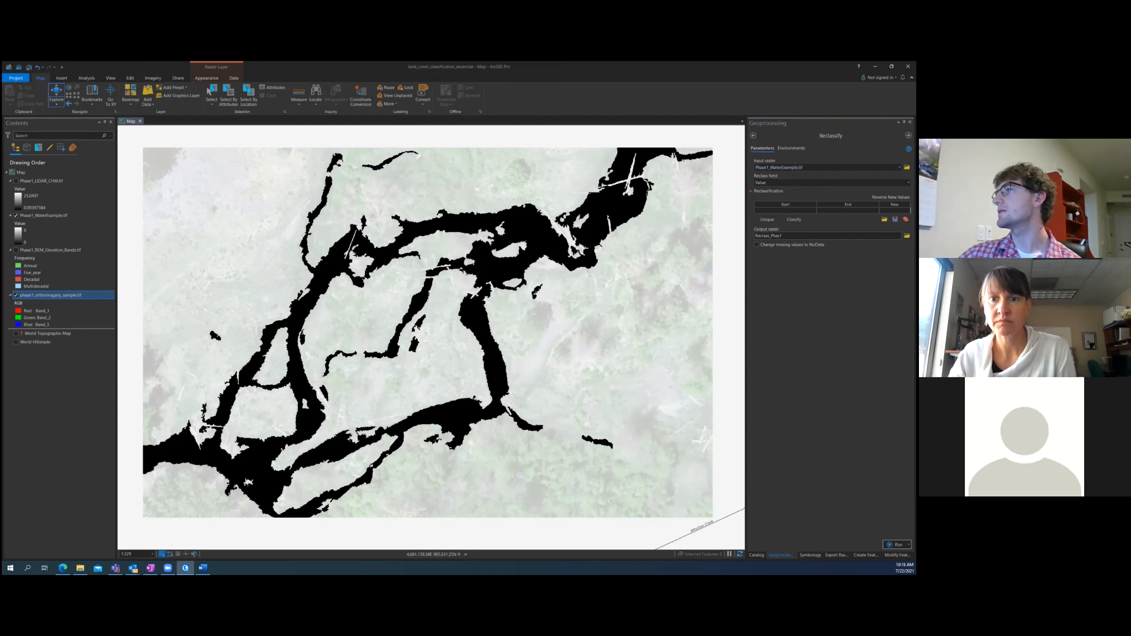
List the water raster's unique values in the reclassification table and set the numeric value's new value to NODATA
{"action": "left_click", "coordinate": [767, 219]}
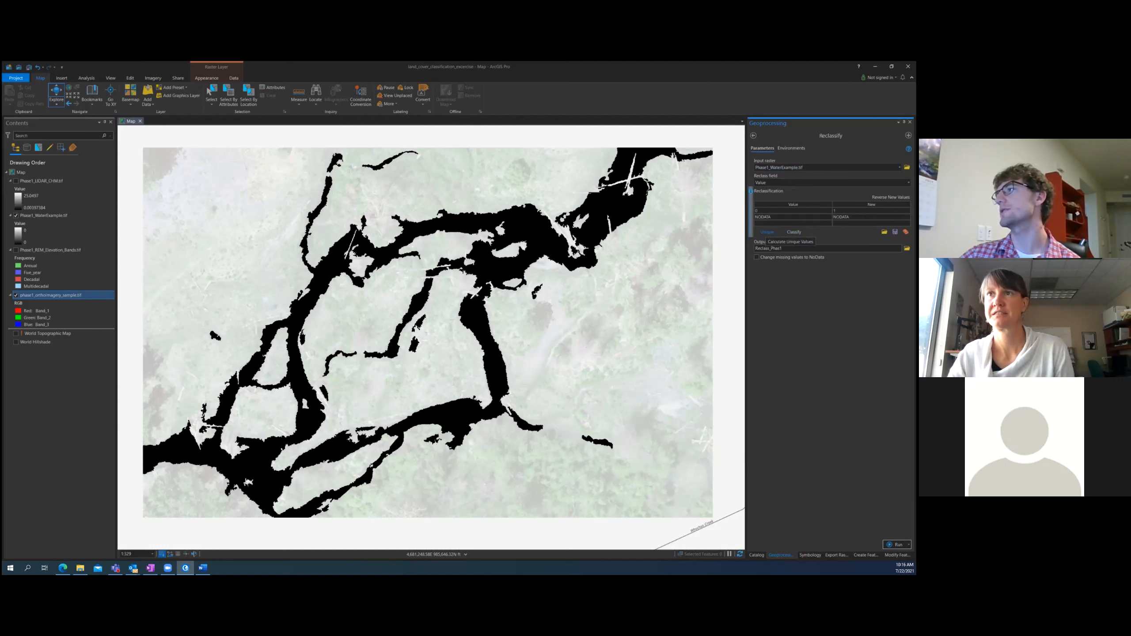
{"action": "left_click", "coordinate": [777, 211]}
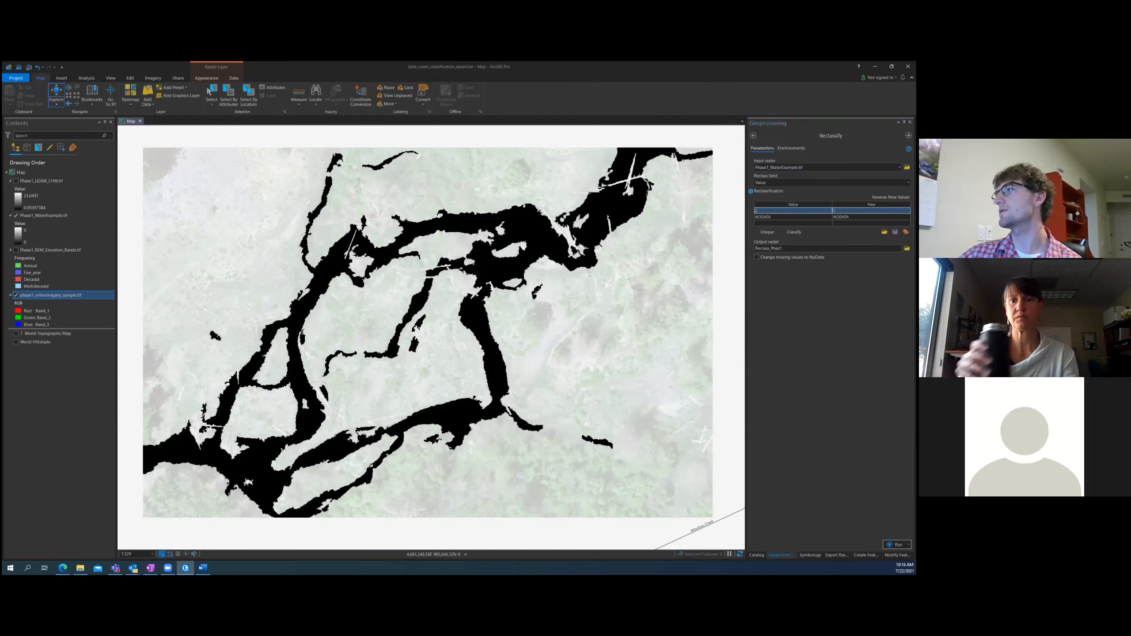
{"action": "left_click", "coordinate": [853, 217]}
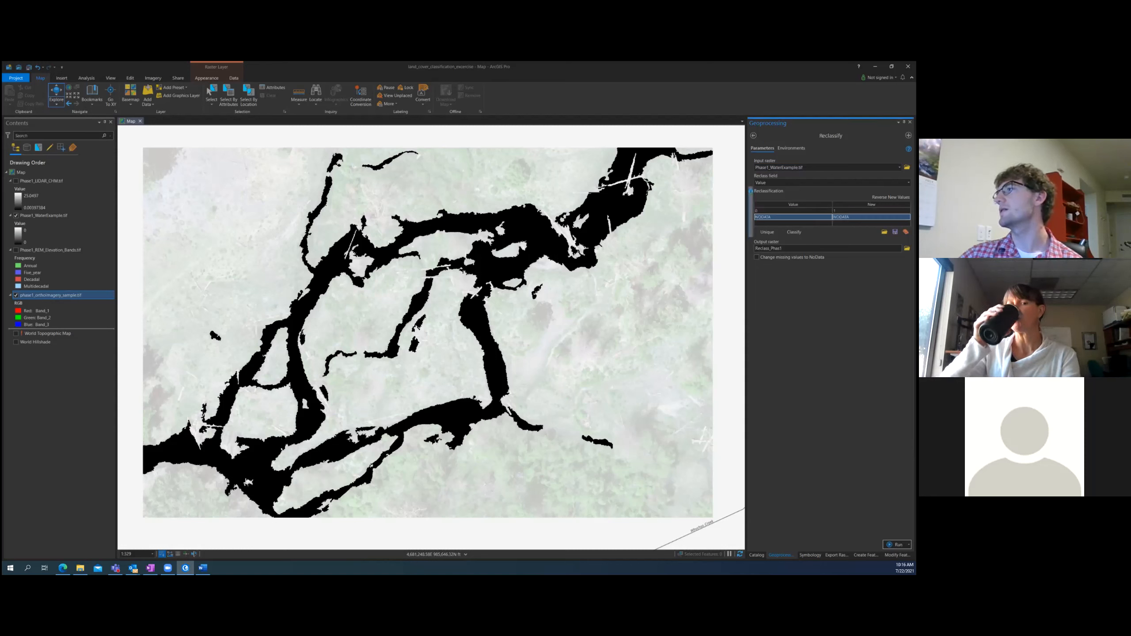
{"action": "left_click", "coordinate": [852, 211]}
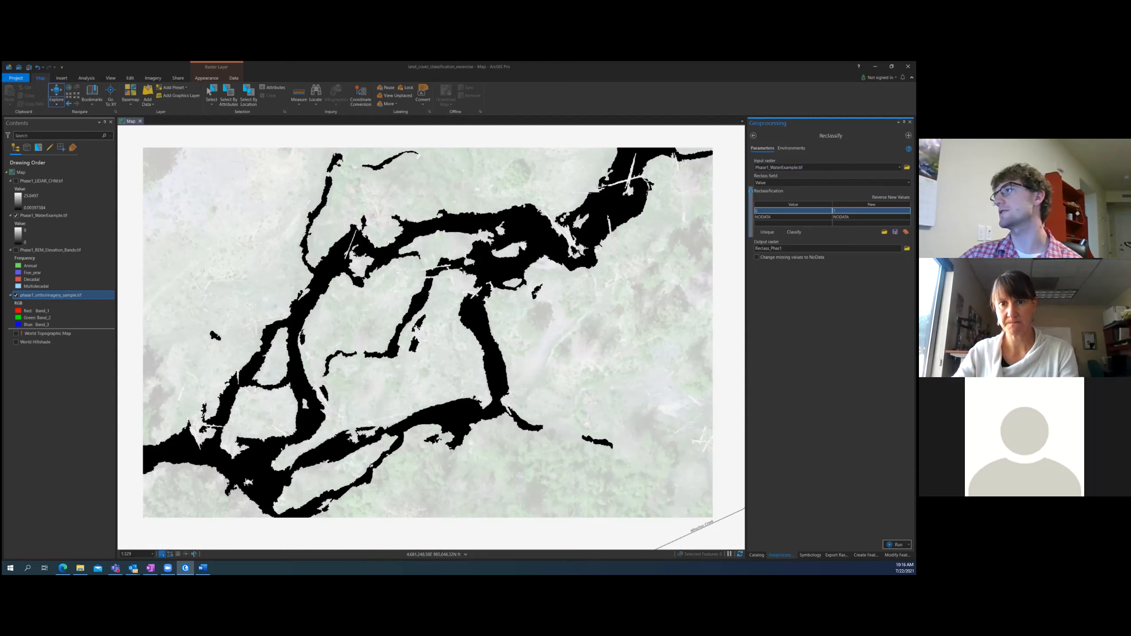
{"action": "left_click", "coordinate": [853, 211]}
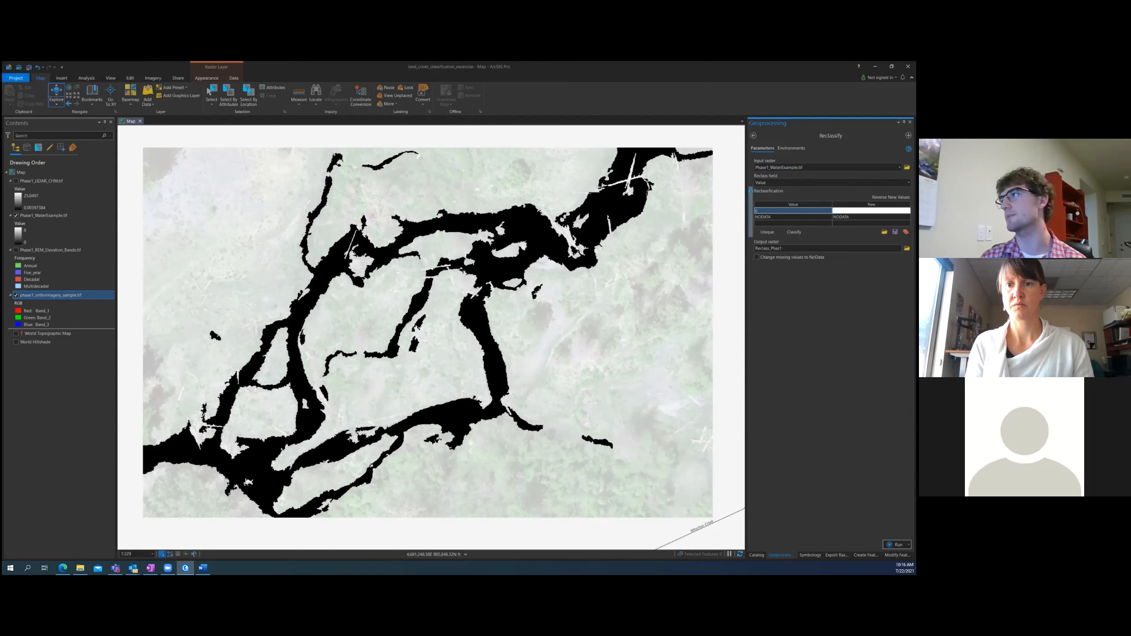
{"action": "type", "text": "NODATA"}
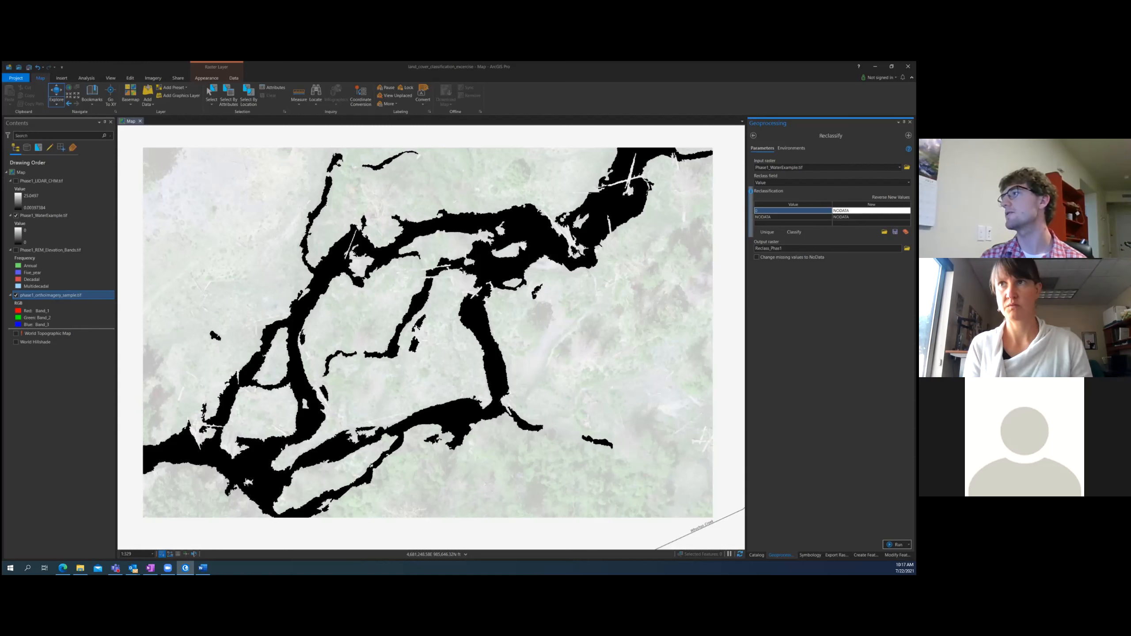
{"action": "key", "text": "Return"}
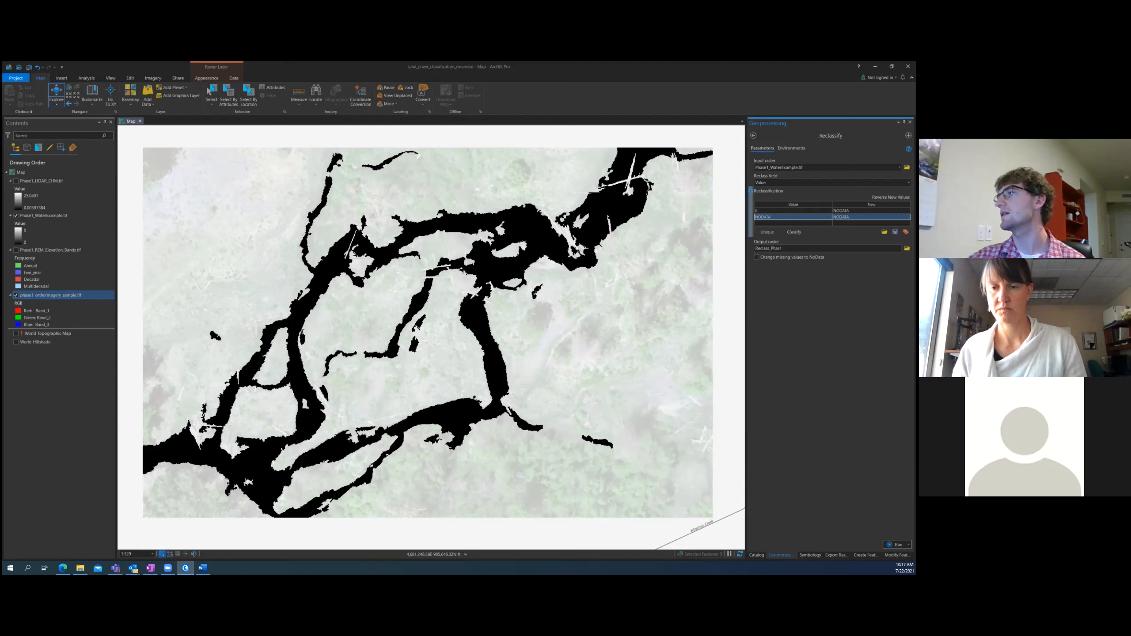
Set the new value of the NODATA row in the reclassification table to 0
{"action": "double_click", "coordinate": [842, 217]}
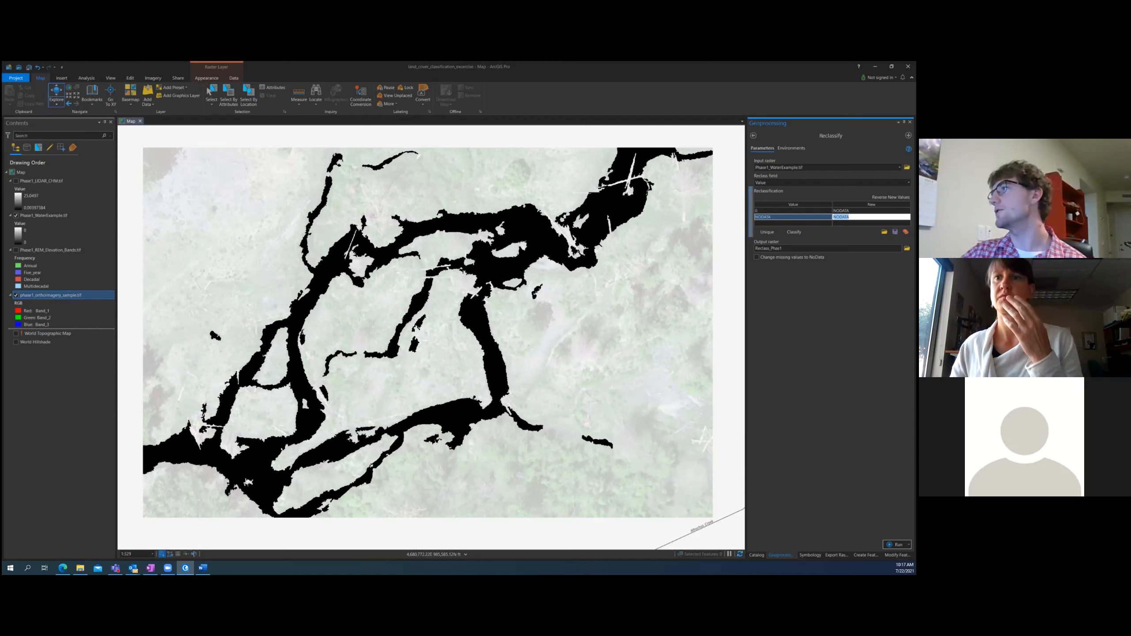
{"action": "left_click", "coordinate": [849, 217]}
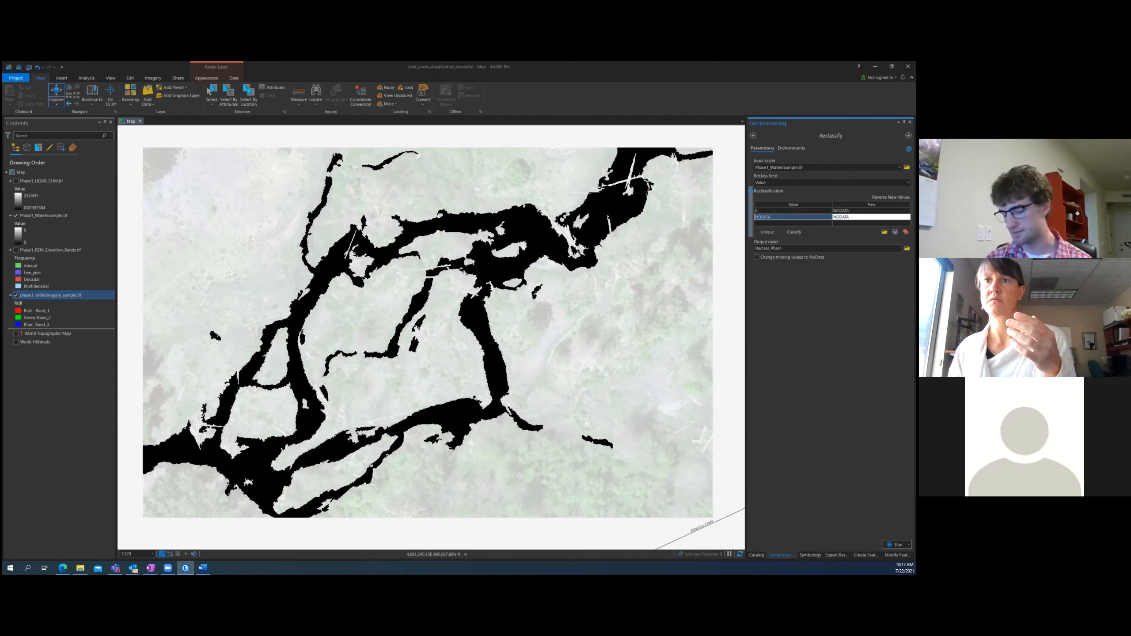
{"action": "key", "text": "BackSpace"}
{"action": "key", "text": "BackSpace"}
{"action": "key", "text": "BackSpace"}
{"action": "key", "text": "BackSpace"}
{"action": "key", "text": "BackSpace"}
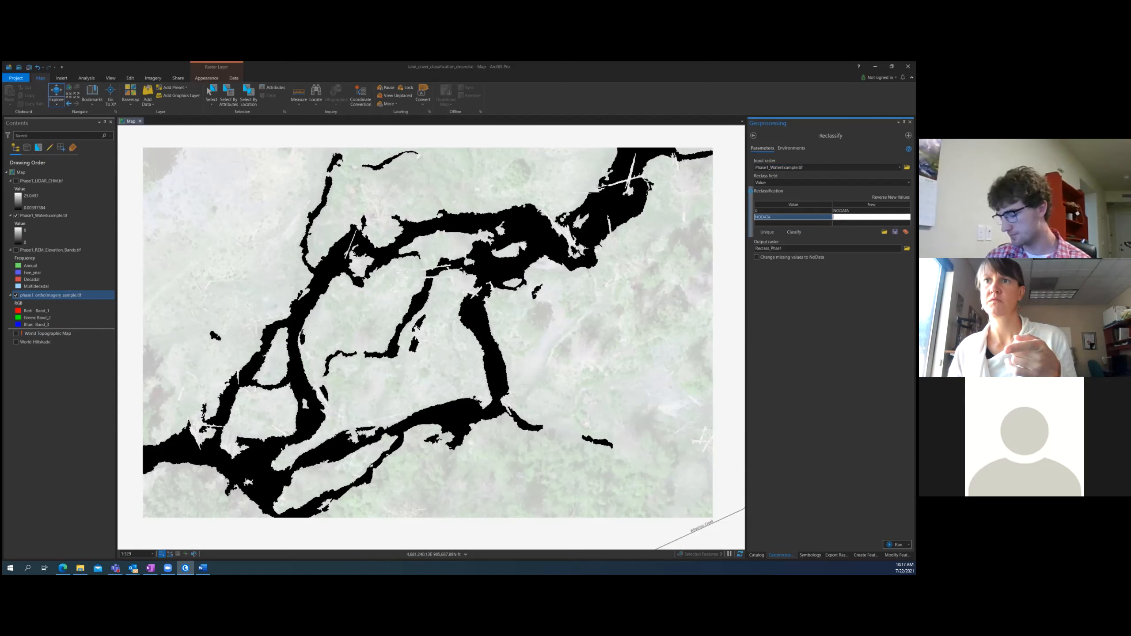
{"action": "type", "text": "0"}
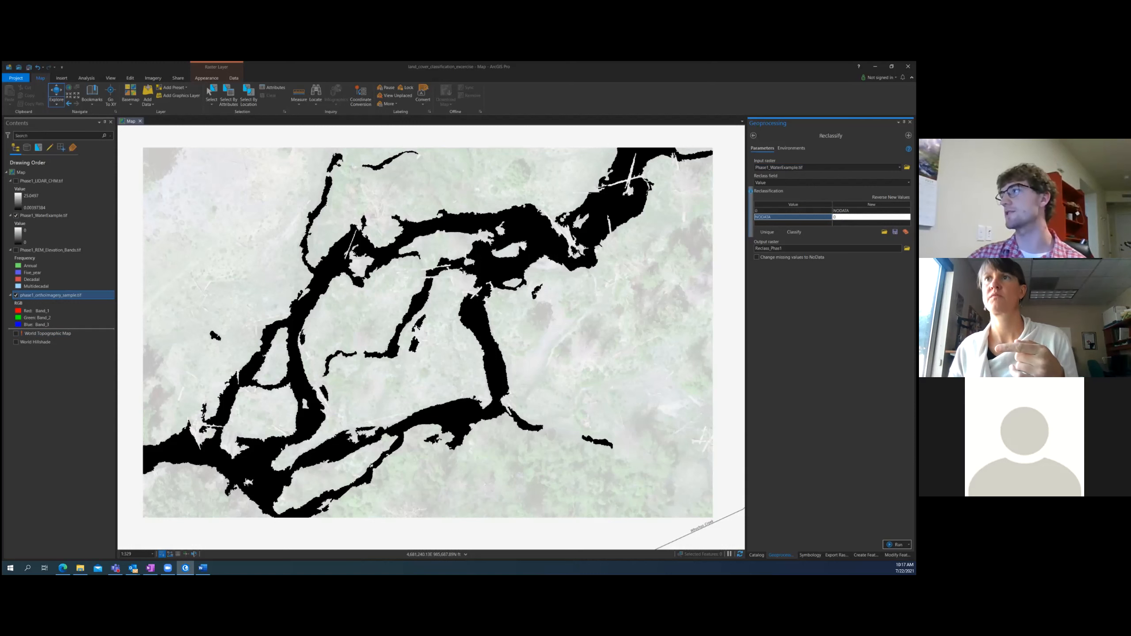
{"action": "key", "text": "Return"}
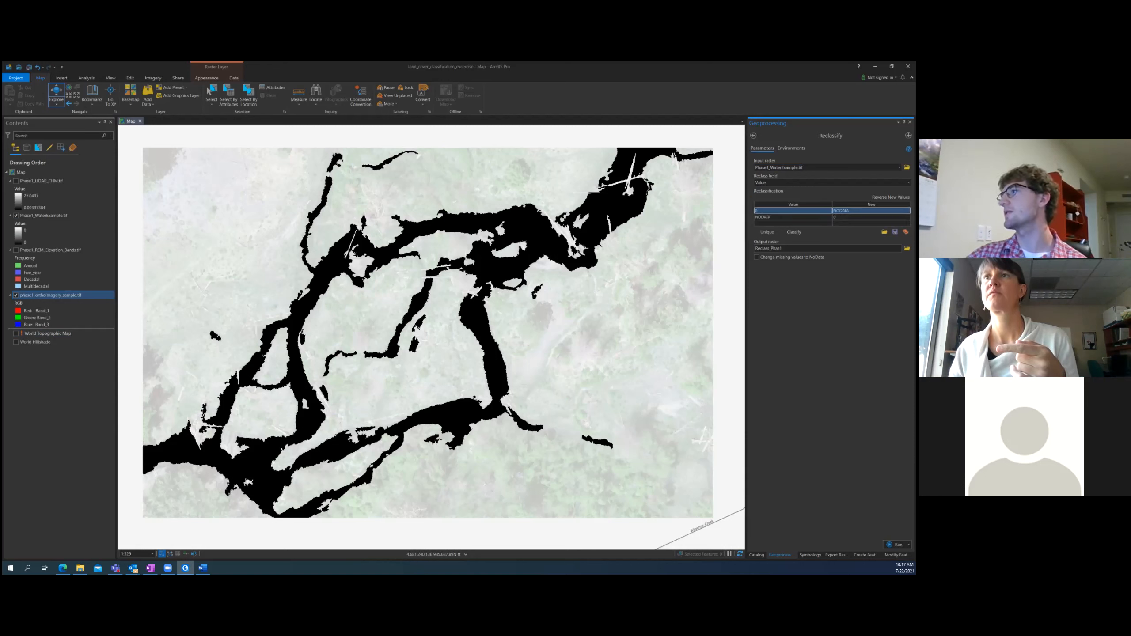
Name the output raster reclassified_water, keeping it in the project geodatabase, and run Reclassify
{"action": "left_click", "coordinate": [847, 248]}
{"action": "double_click", "coordinate": [887, 249]}
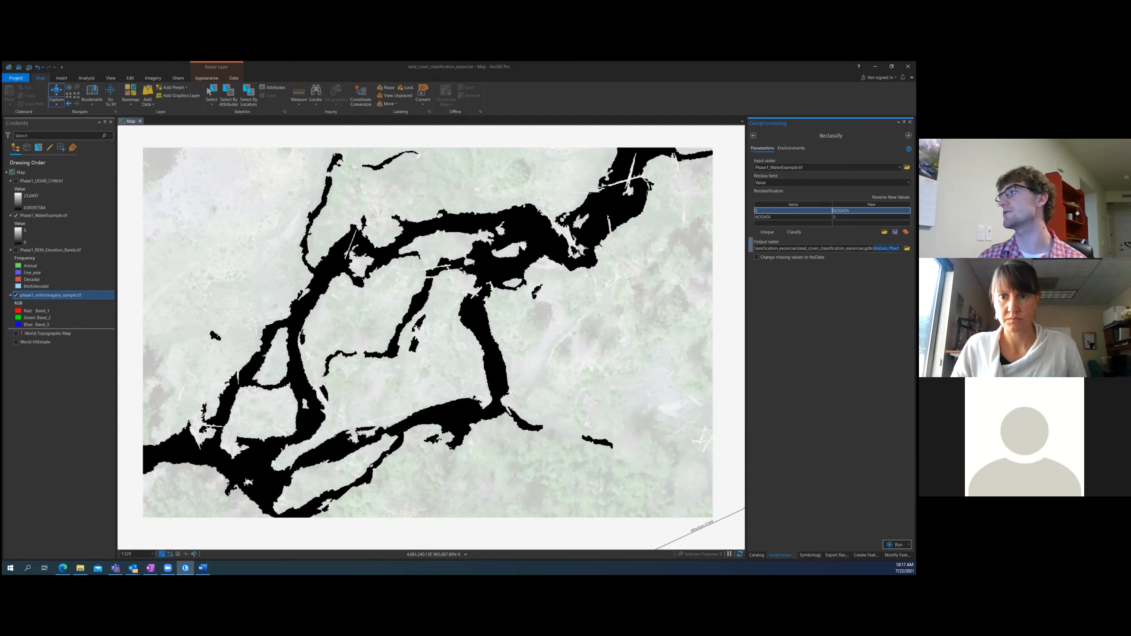
{"action": "key", "text": "BackSpace"}
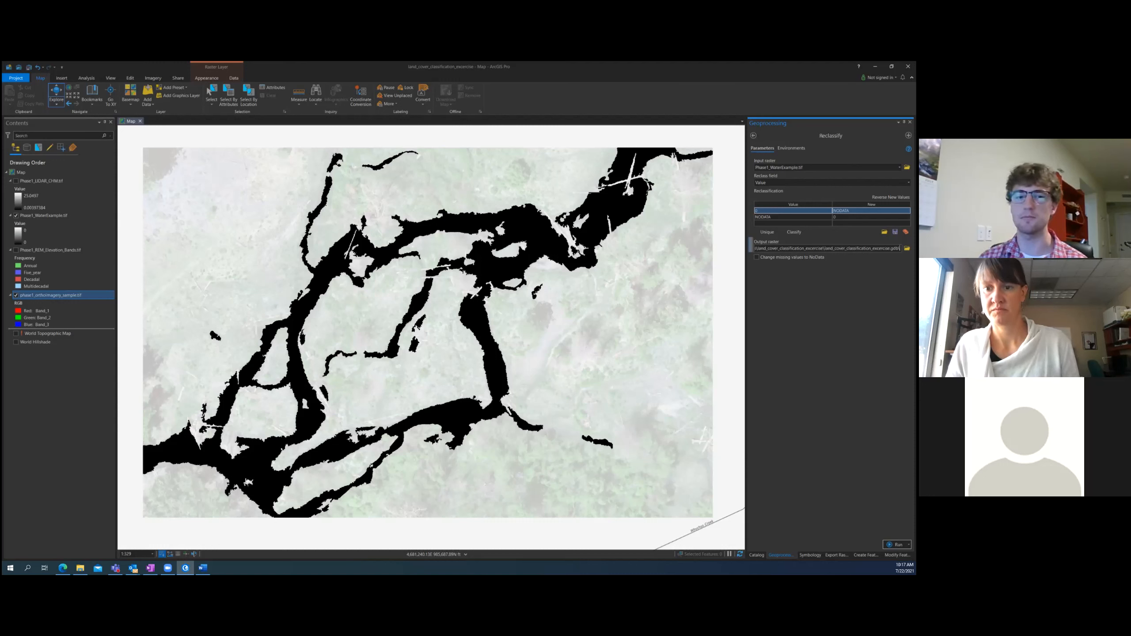
{"action": "type", "text": "reclass"}
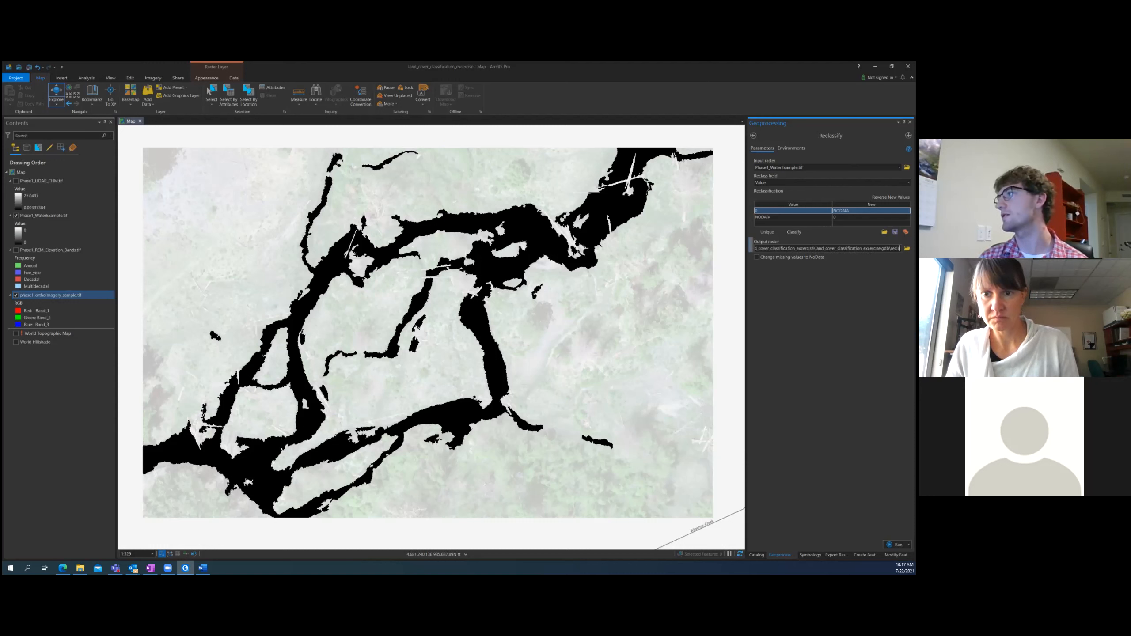
{"action": "type", "text": "ified_wate"}
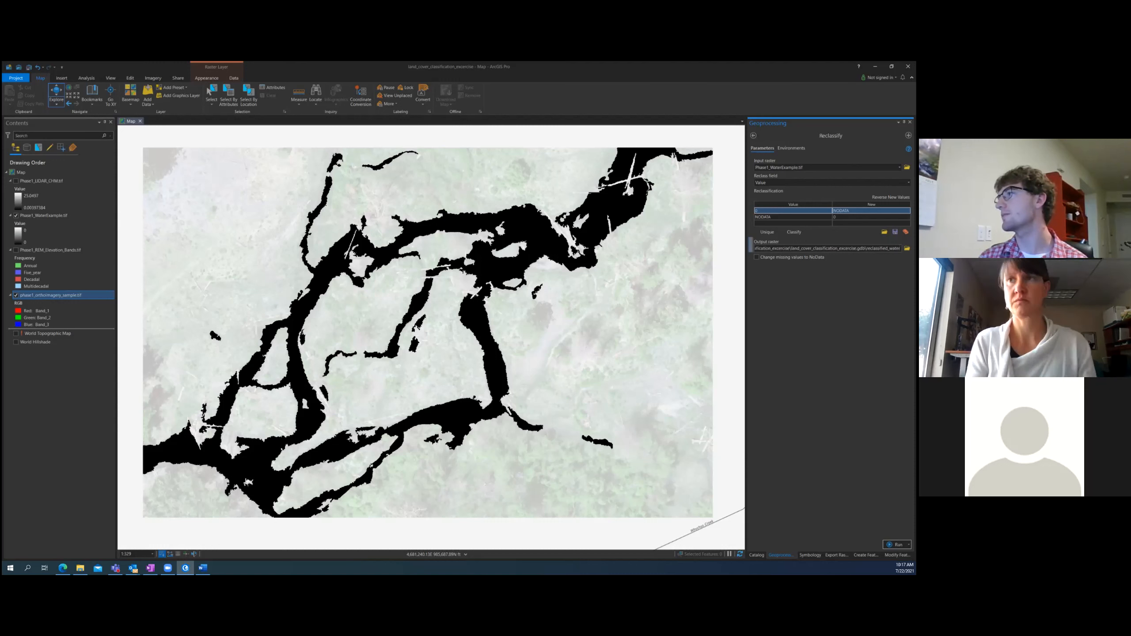
{"action": "type", "text": "r"}
{"action": "key", "text": "Tab"}
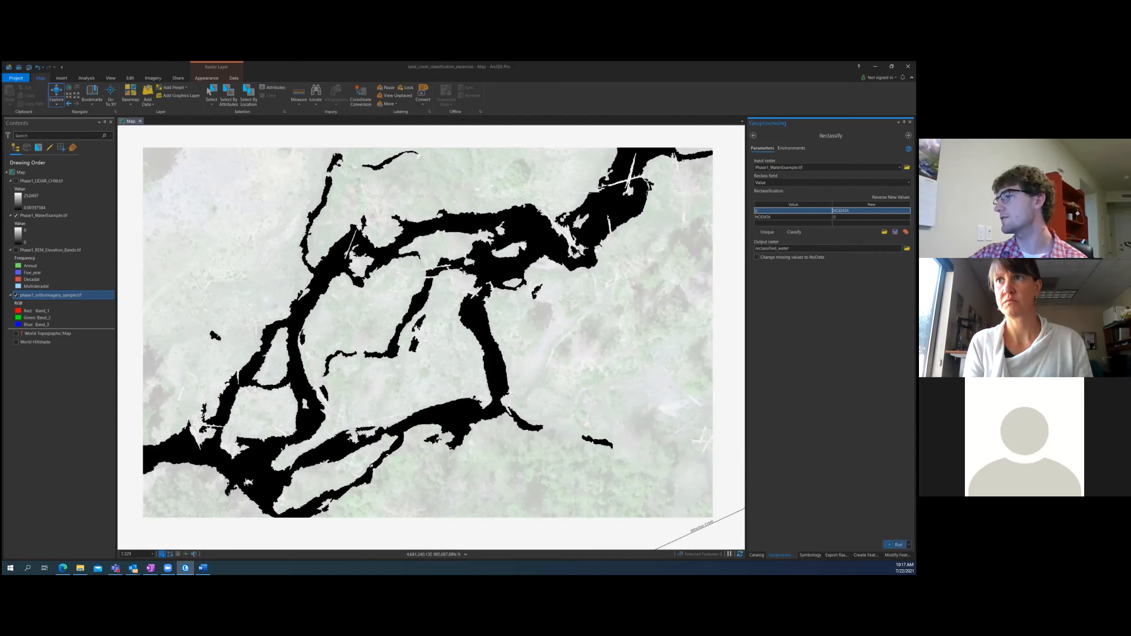
{"action": "left_click", "coordinate": [896, 545]}
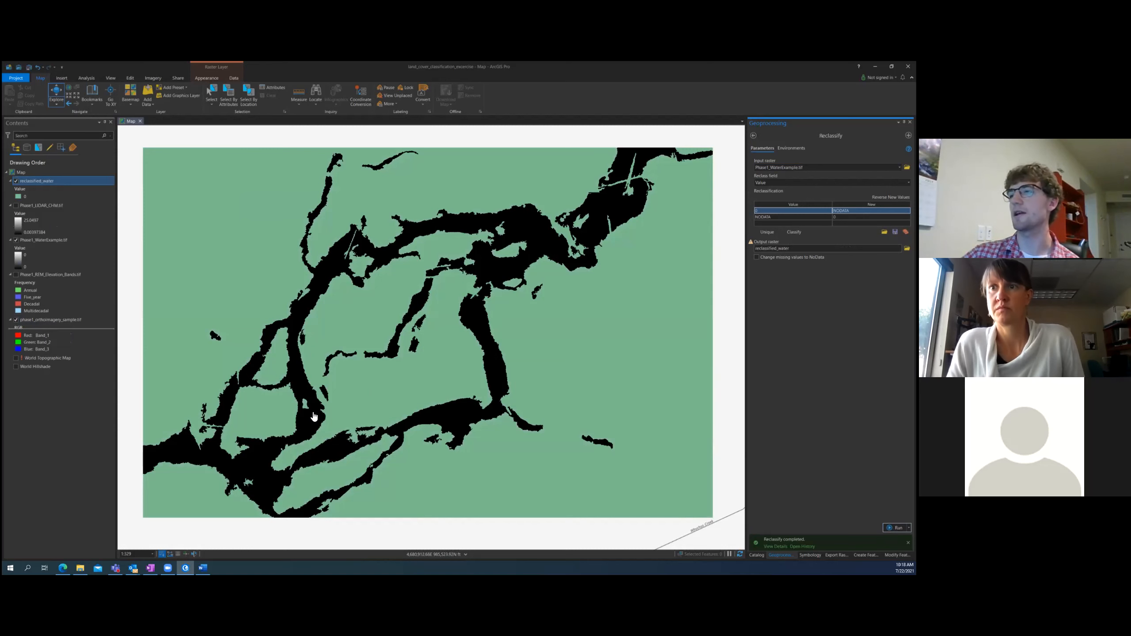
Hide the Phase1_WaterExample.tif layer and leave the finished Reclassify tool
{"action": "left_click", "coordinate": [16, 241]}
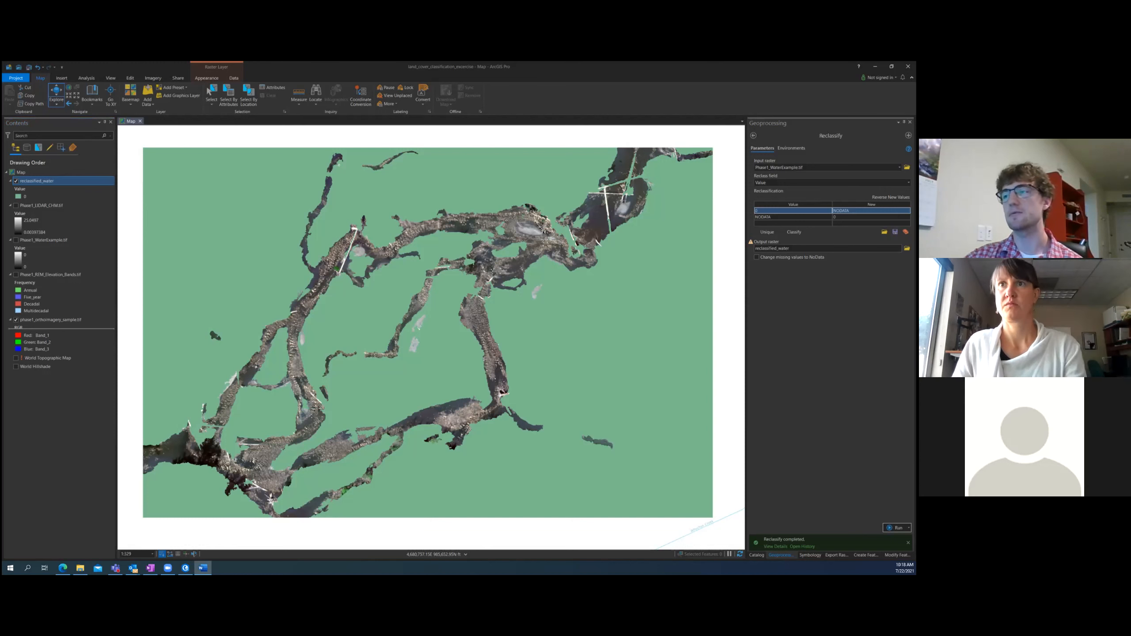
{"action": "left_click", "coordinate": [257, 67]}
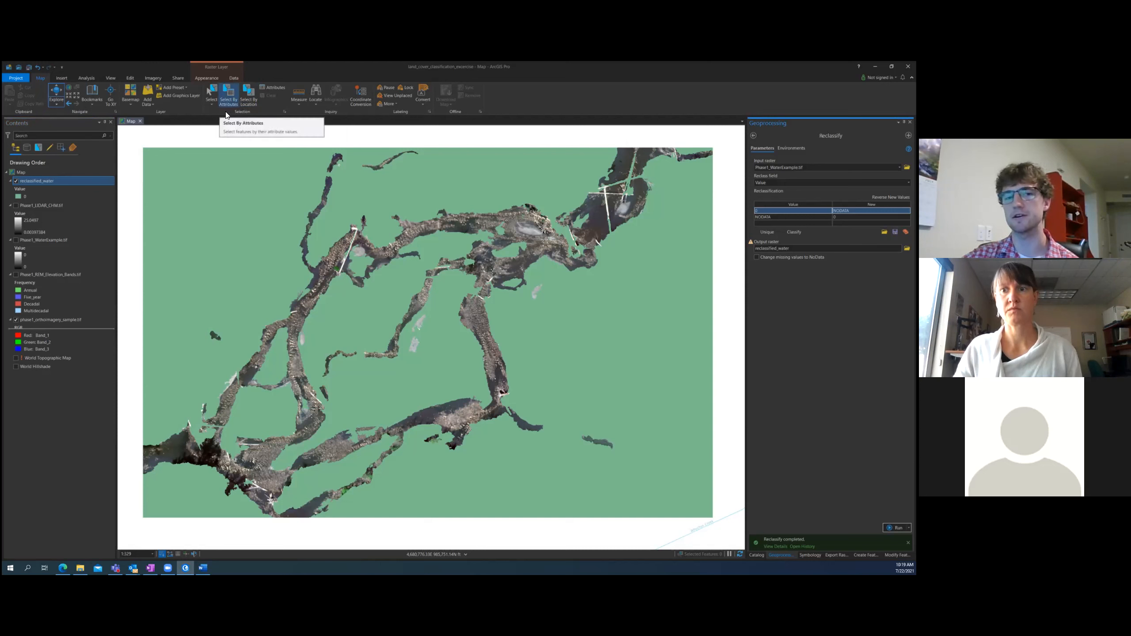
{"action": "left_click", "coordinate": [203, 568]}
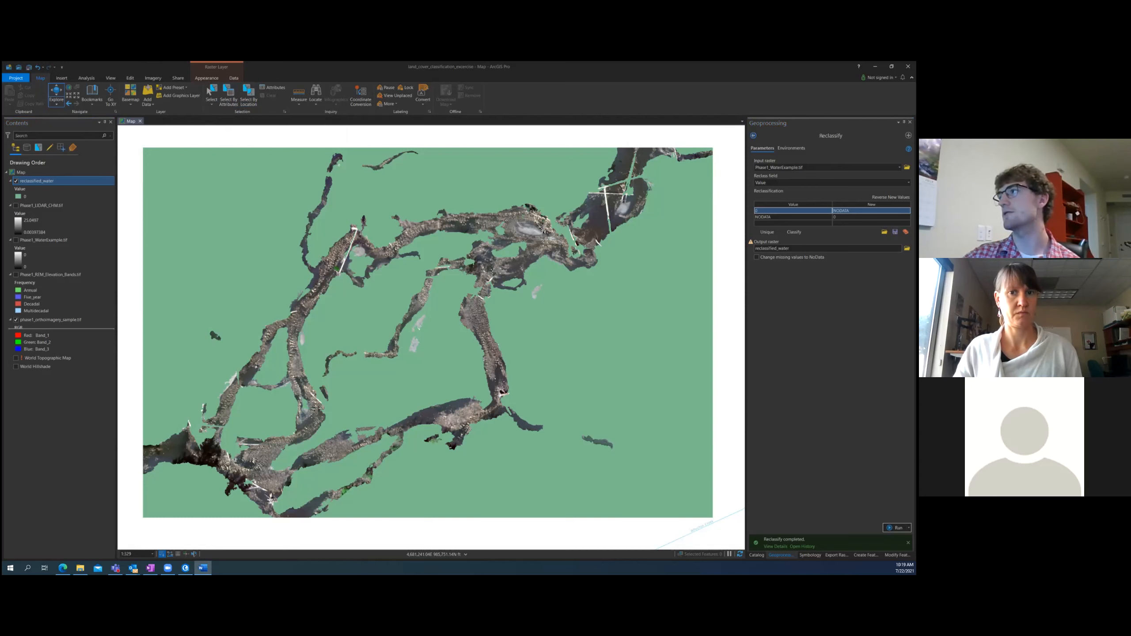
{"action": "left_click", "coordinate": [753, 135]}
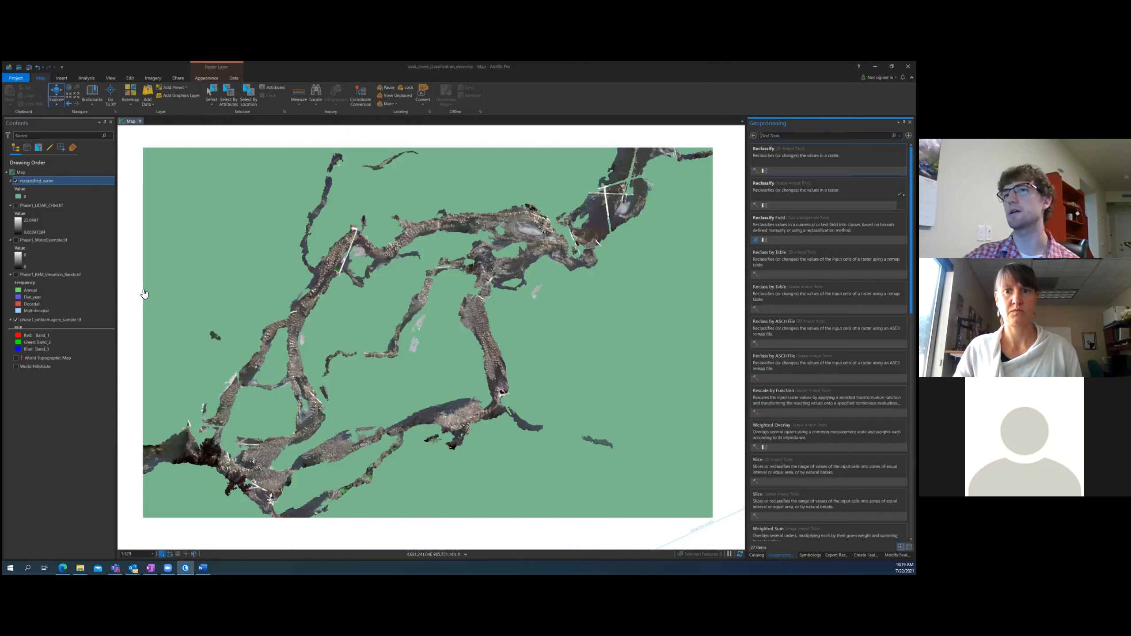
Hide the reclassified_water layer and display the Phase1_LIDAR_CHM.tif layer
{"action": "left_click", "coordinate": [70, 290]}
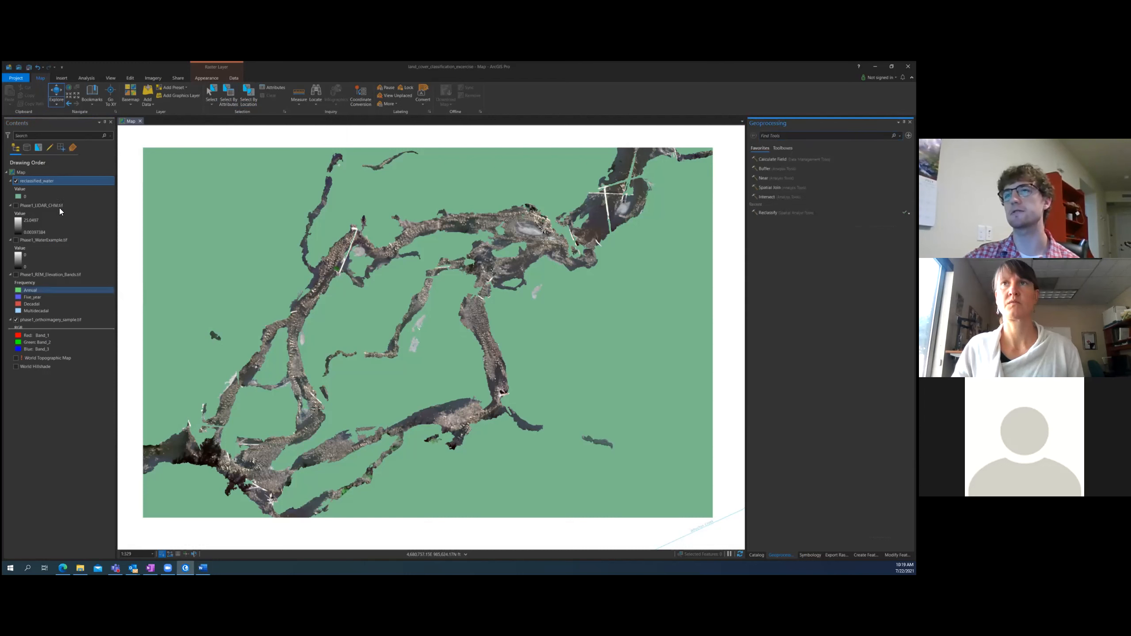
{"action": "left_click", "coordinate": [18, 183]}
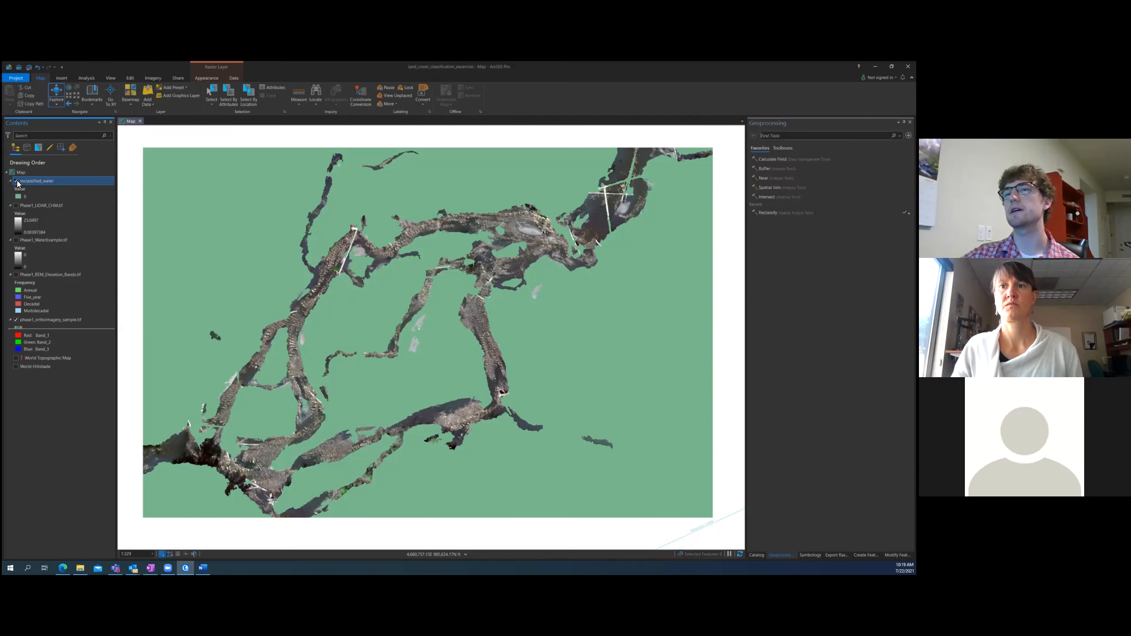
{"action": "left_click", "coordinate": [16, 181]}
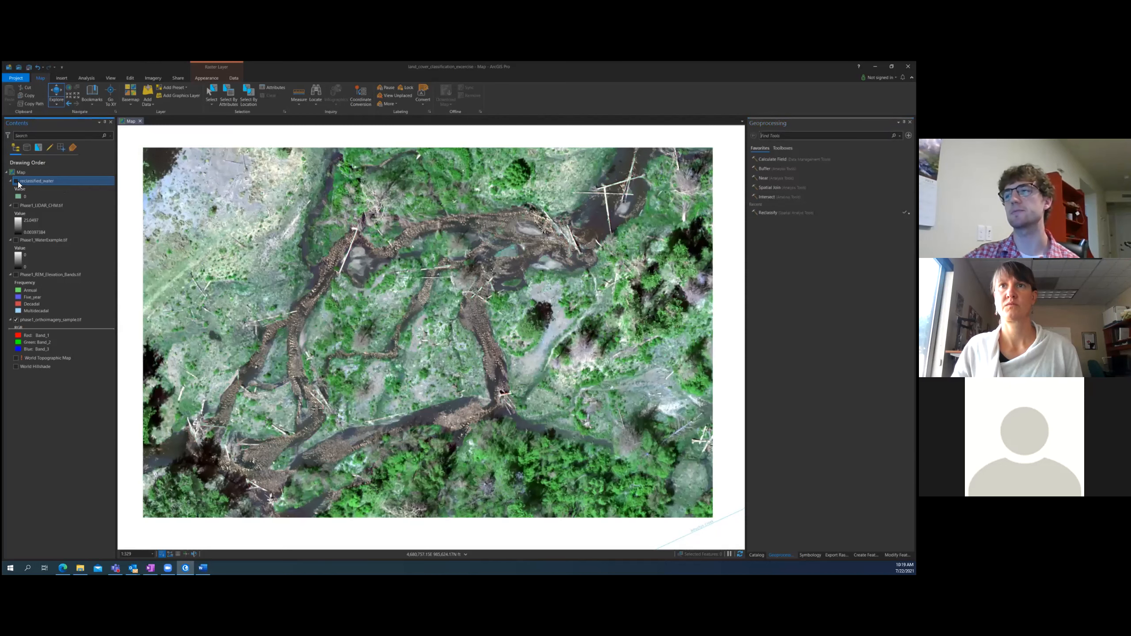
{"action": "left_click", "coordinate": [36, 209]}
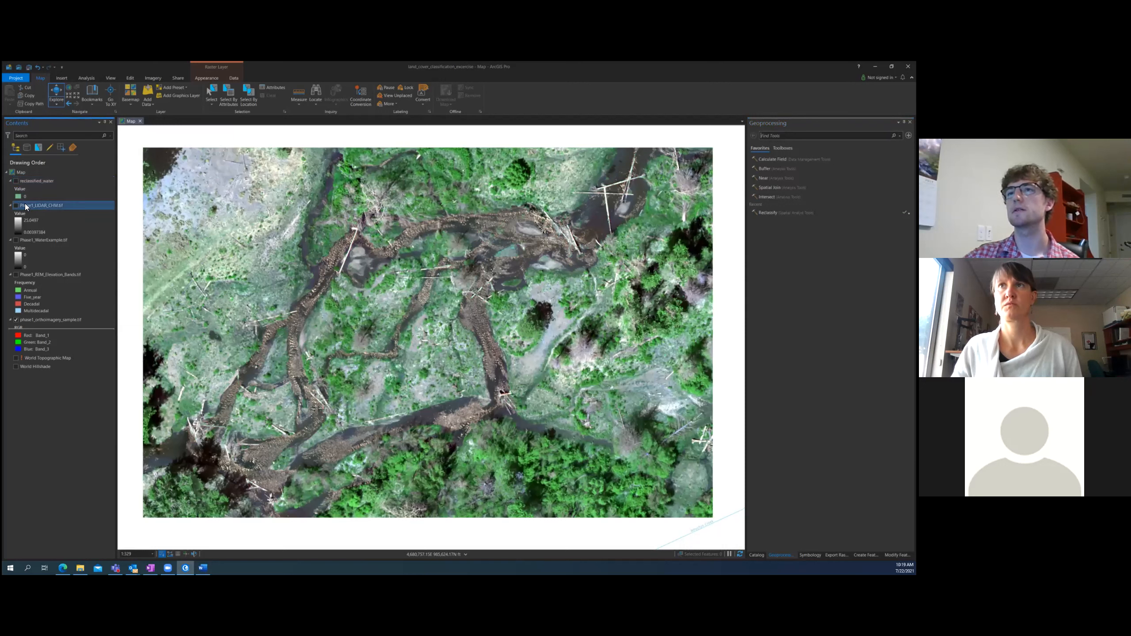
{"action": "left_click", "coordinate": [15, 205]}
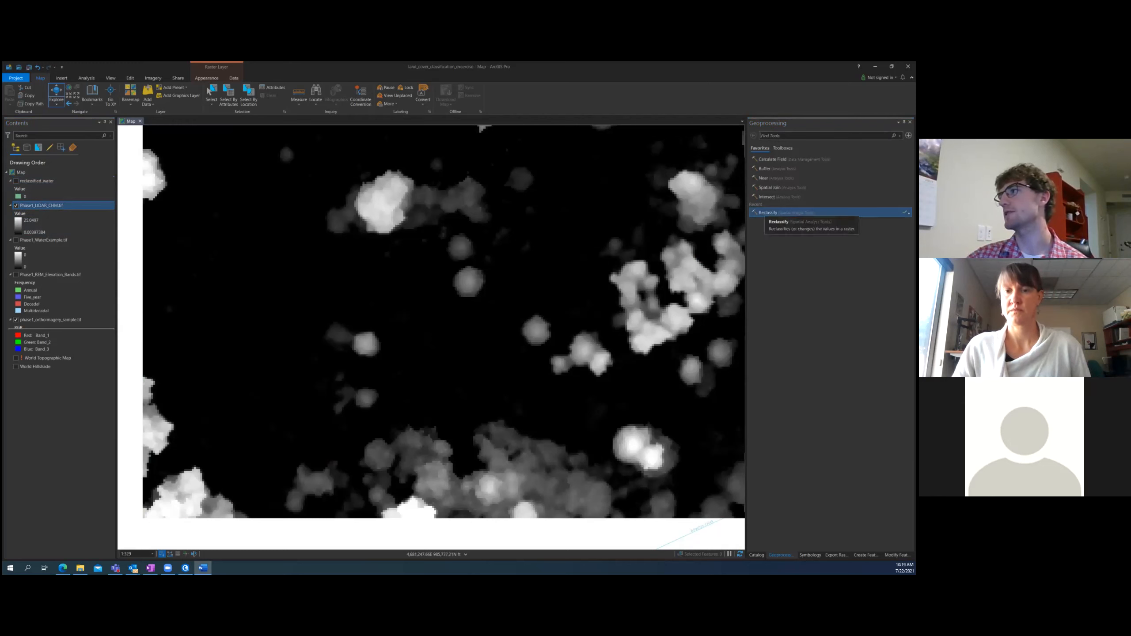
Reopen the Spatial Analyst Reclassify tool and set Phase1_LIDAR_CHM.tif as the input raster
{"action": "left_click", "coordinate": [769, 213]}
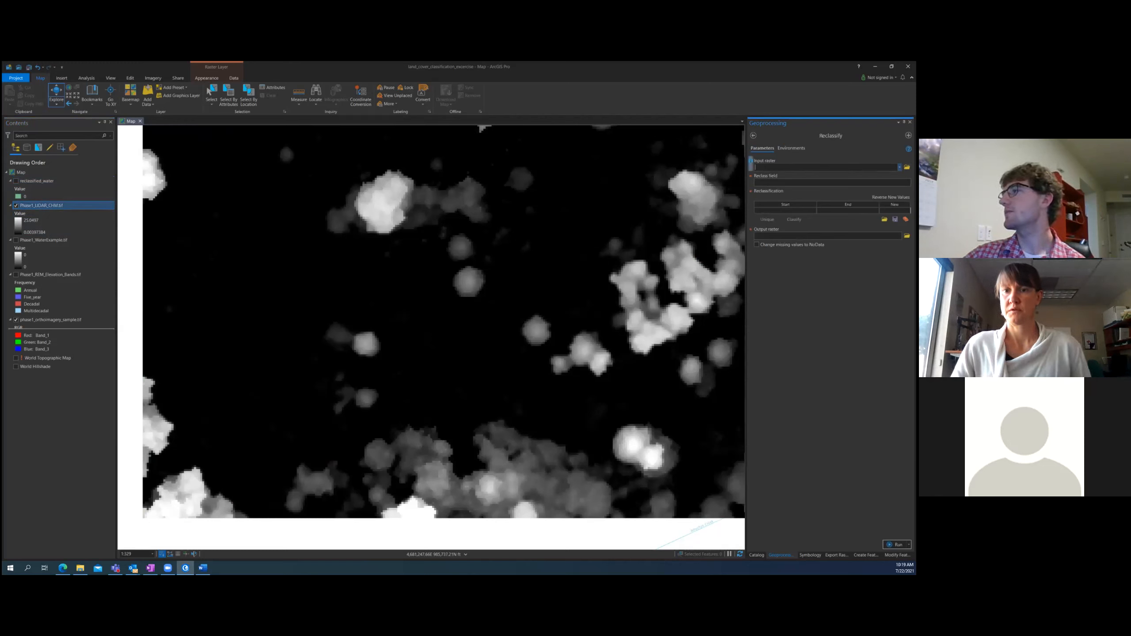
{"action": "left_click", "coordinate": [899, 167]}
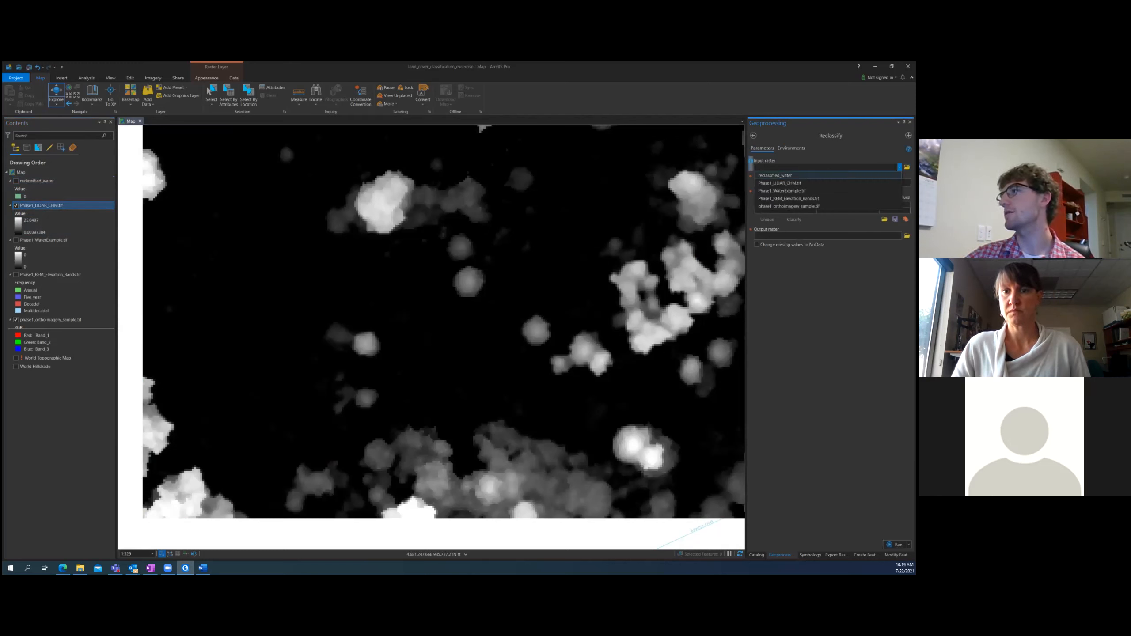
{"action": "left_click", "coordinate": [779, 183]}
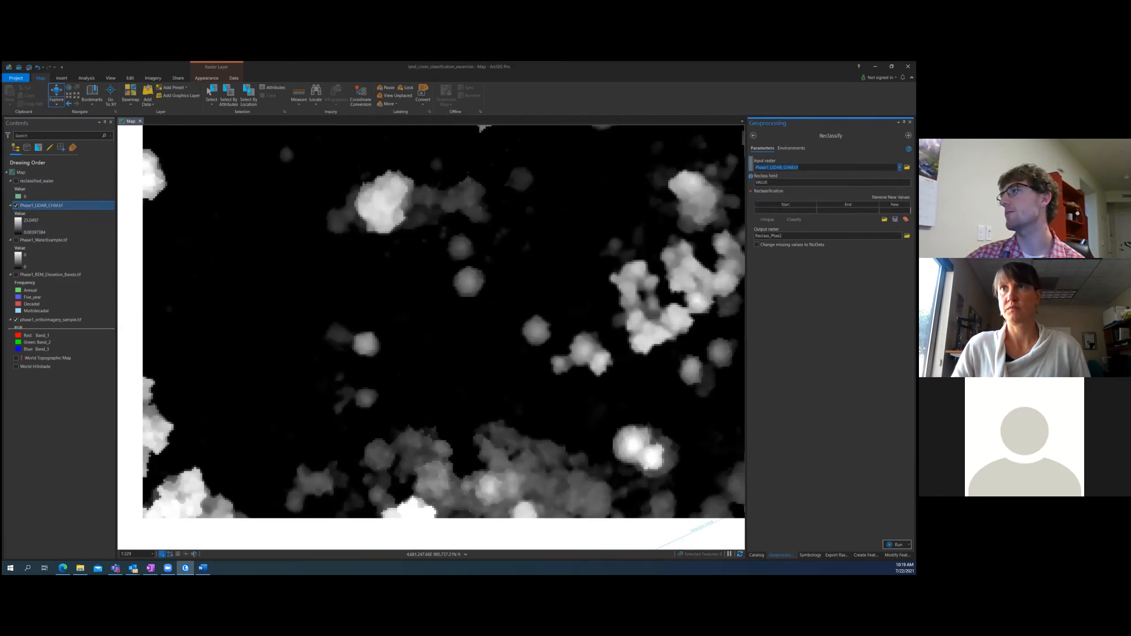
Classify the LIDAR canopy height raster into 2 equal interval classes in the reclassification table
{"action": "left_click", "coordinate": [794, 220]}
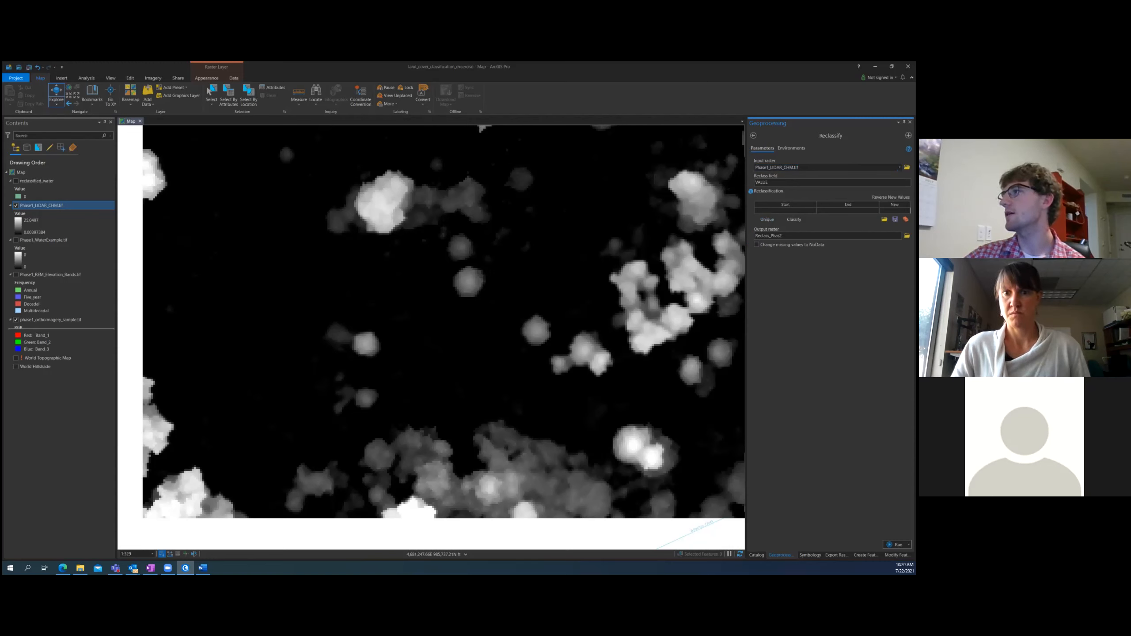
{"action": "left_click", "coordinate": [794, 219]}
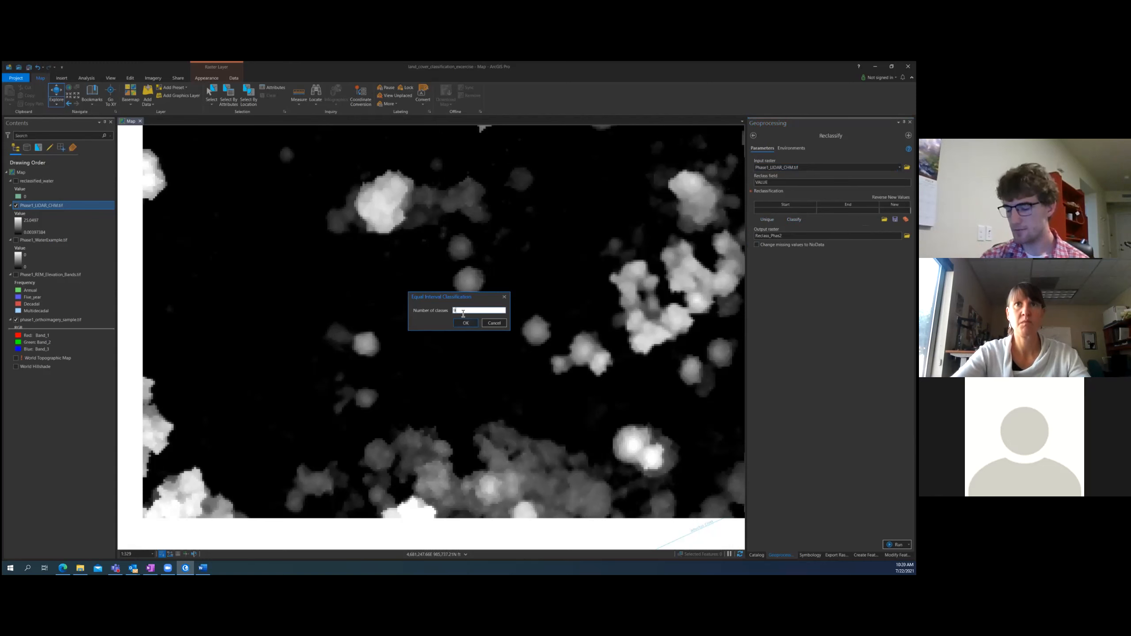
{"action": "key", "text": "BackSpace"}
{"action": "type", "text": "2"}
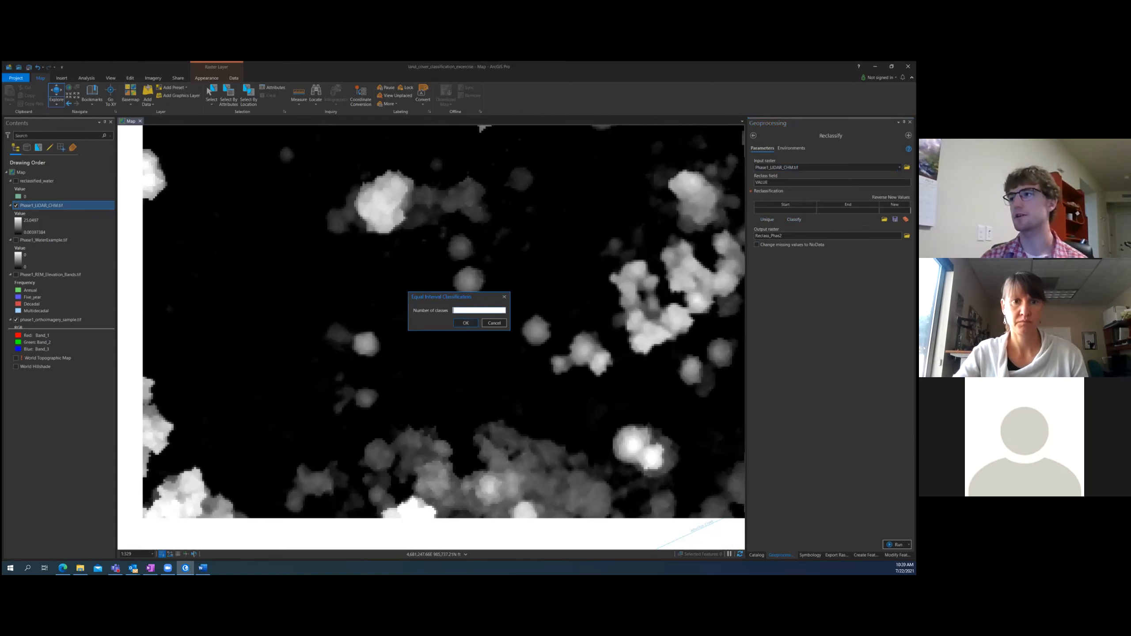
{"action": "left_click", "coordinate": [464, 324]}
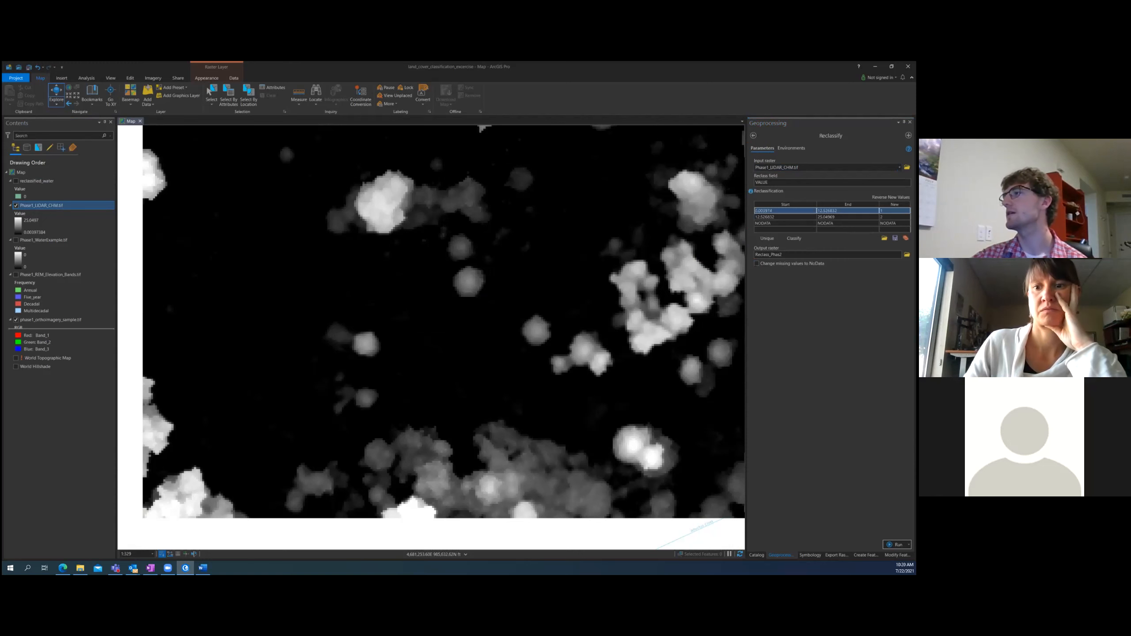
{"action": "left_click", "coordinate": [785, 217]}
{"action": "left_click", "coordinate": [785, 224]}
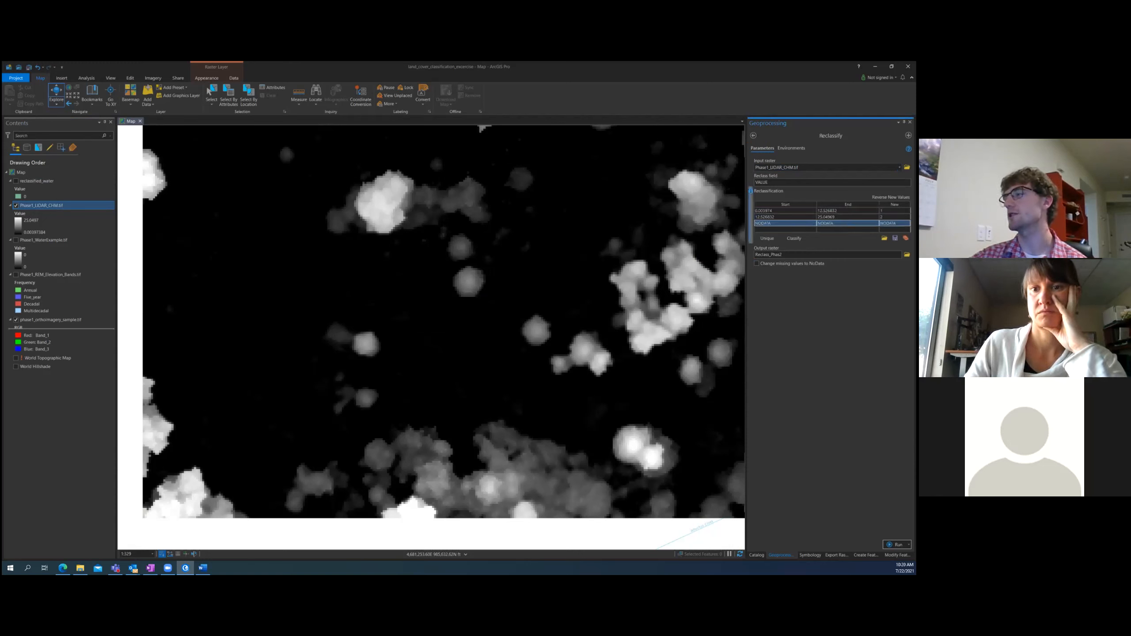
Examine the start, end and new values of the canopy height classes in the reclassification table
{"action": "left_click", "coordinate": [786, 211]}
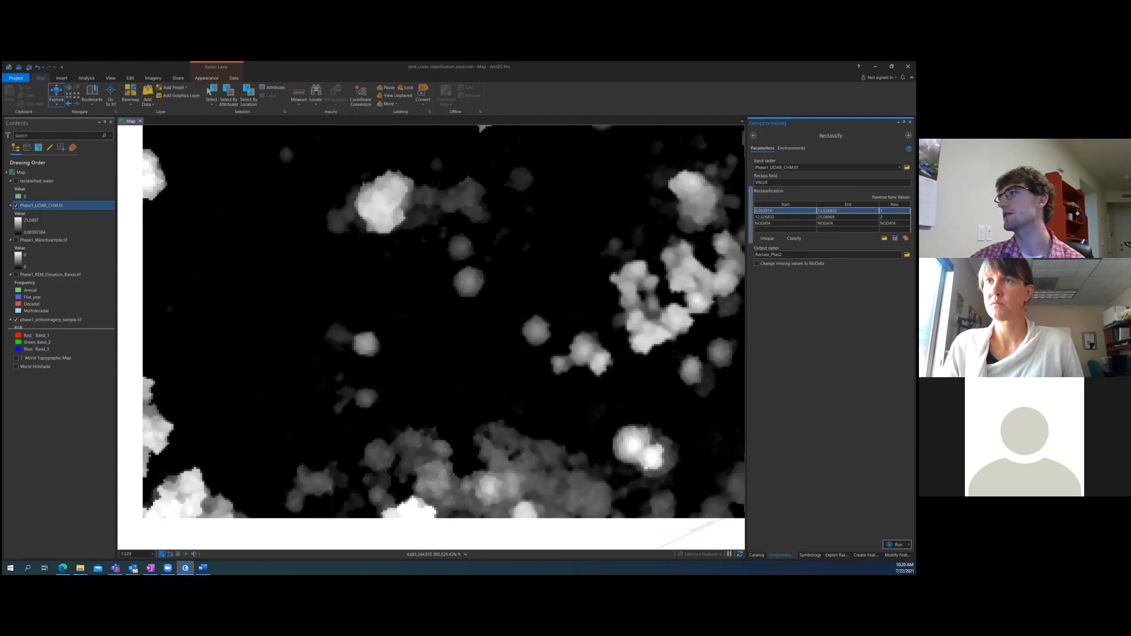
{"action": "left_click", "coordinate": [837, 217]}
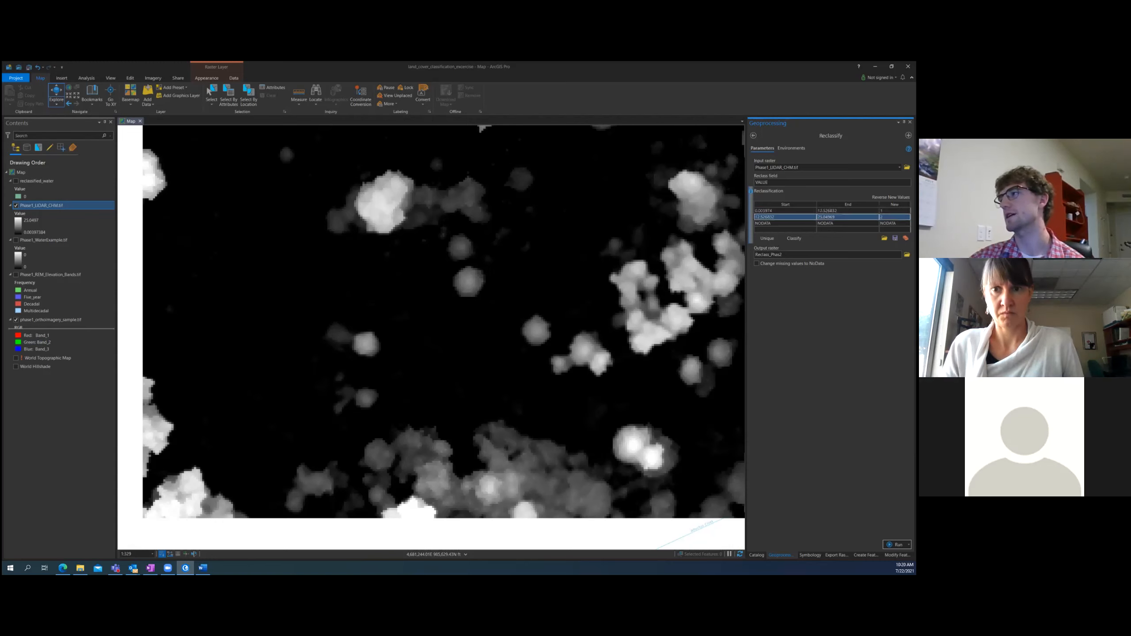
{"action": "left_click", "coordinate": [838, 224]}
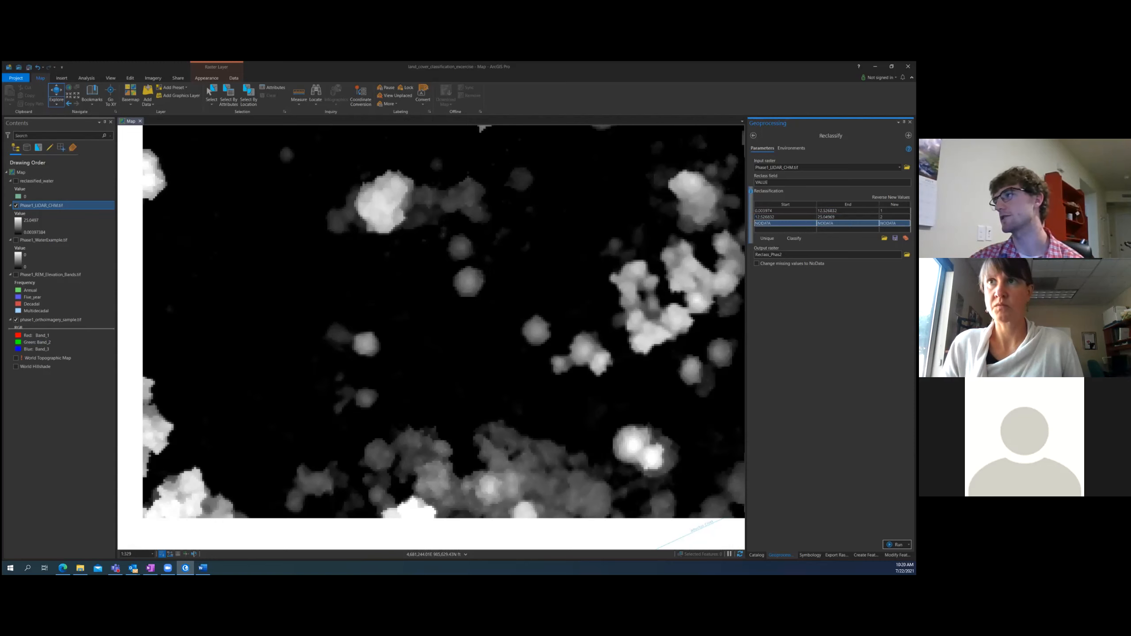
{"action": "left_click", "coordinate": [785, 211]}
{"action": "left_click", "coordinate": [786, 210]}
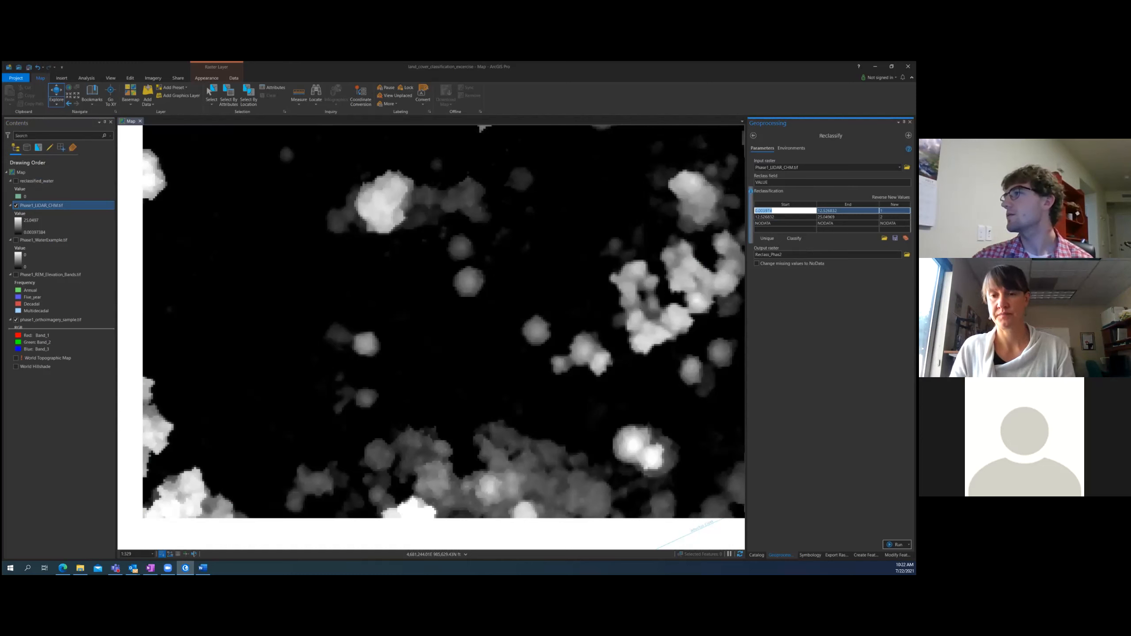
{"action": "left_click", "coordinate": [784, 217]}
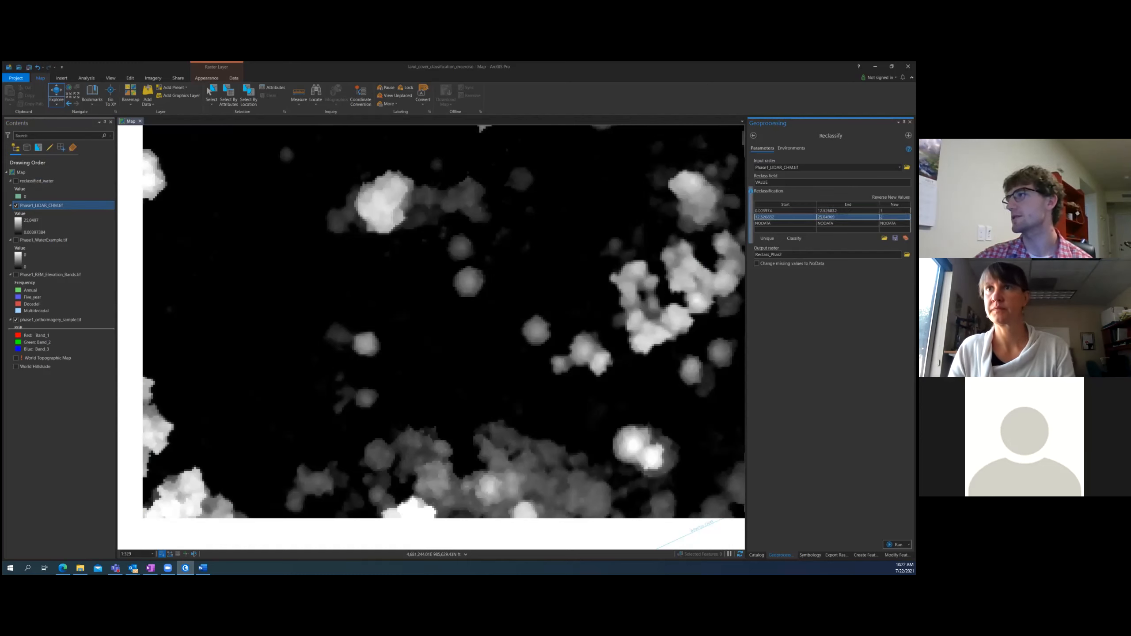
{"action": "double_click", "coordinate": [838, 211]}
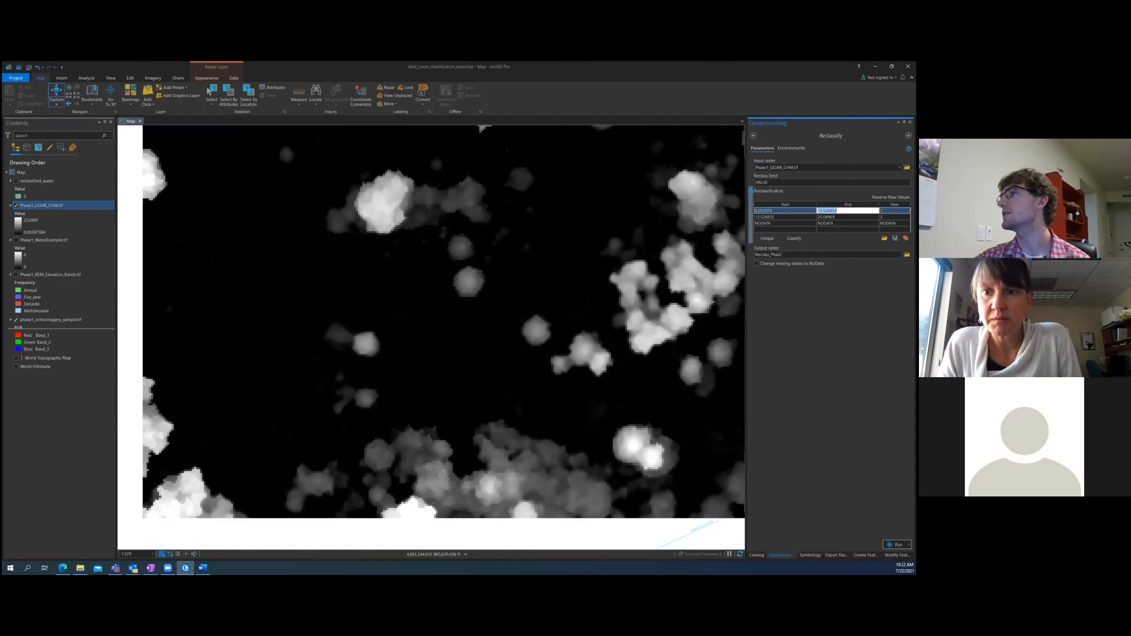
{"action": "double_click", "coordinate": [785, 211]}
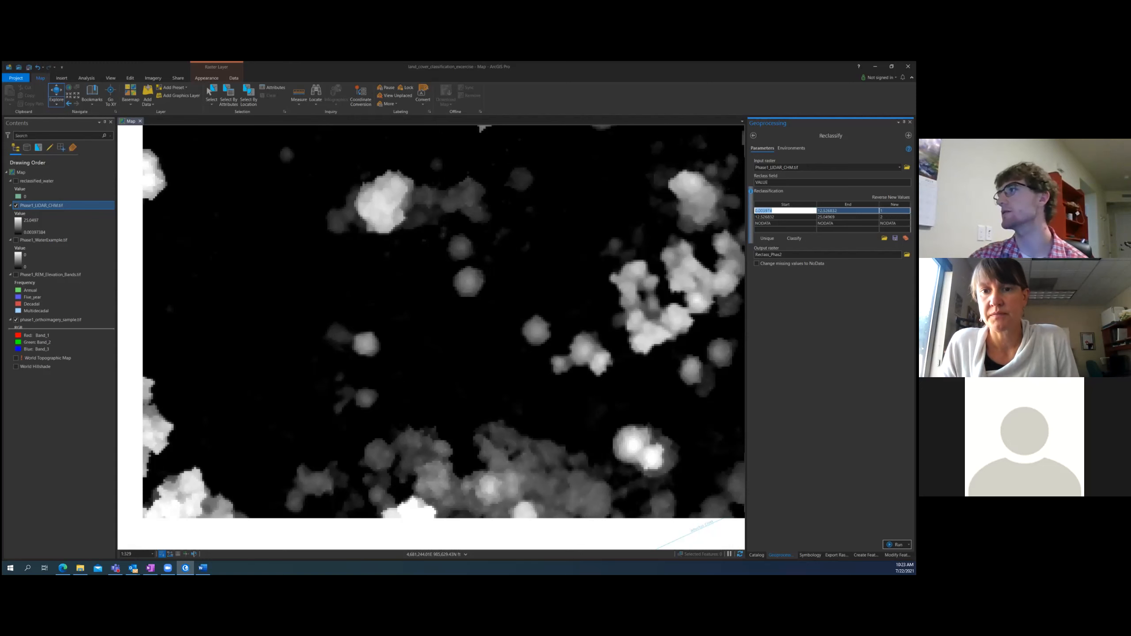
{"action": "left_click", "coordinate": [755, 182]}
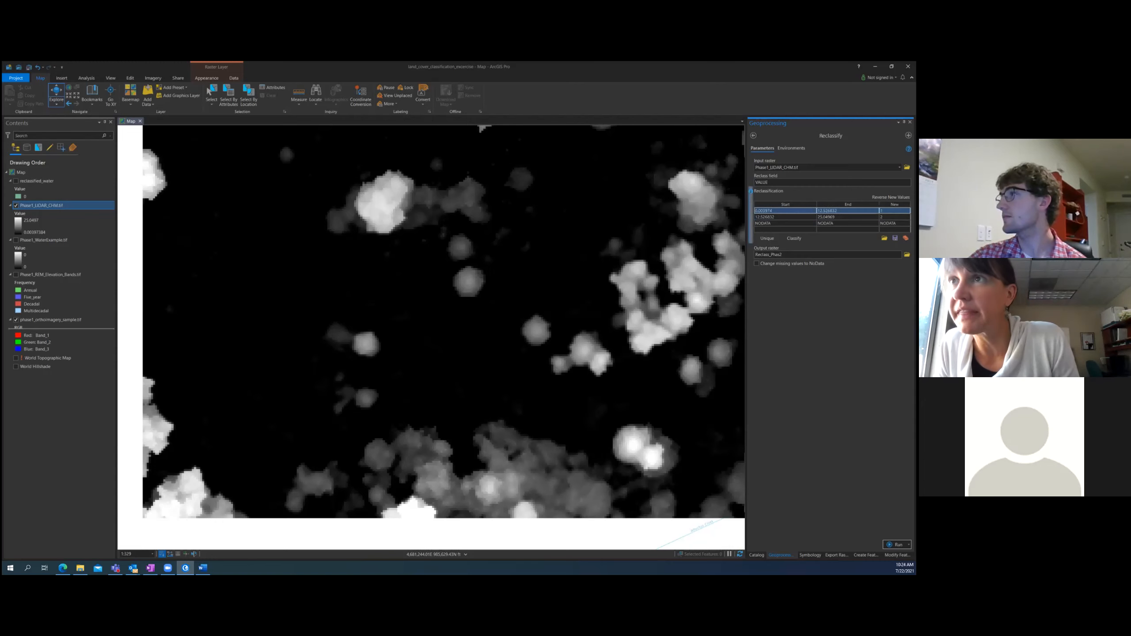
{"action": "left_click", "coordinate": [846, 217]}
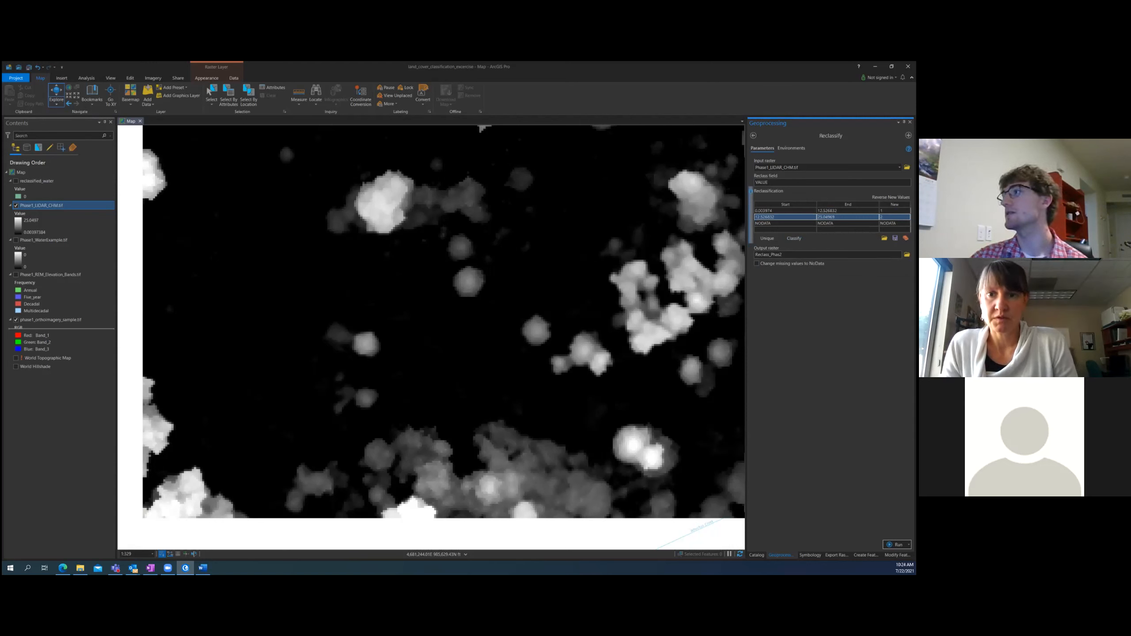
Set the first canopy height class to start at 0 and end at 1
{"action": "left_click", "coordinate": [784, 211]}
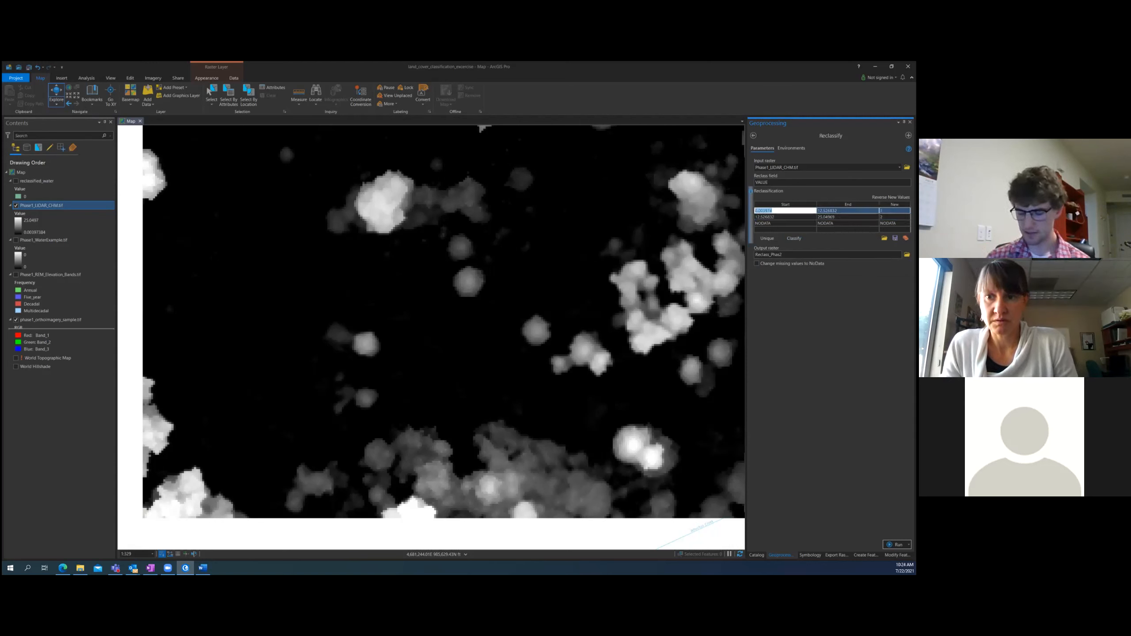
{"action": "key", "text": "BackSpace"}
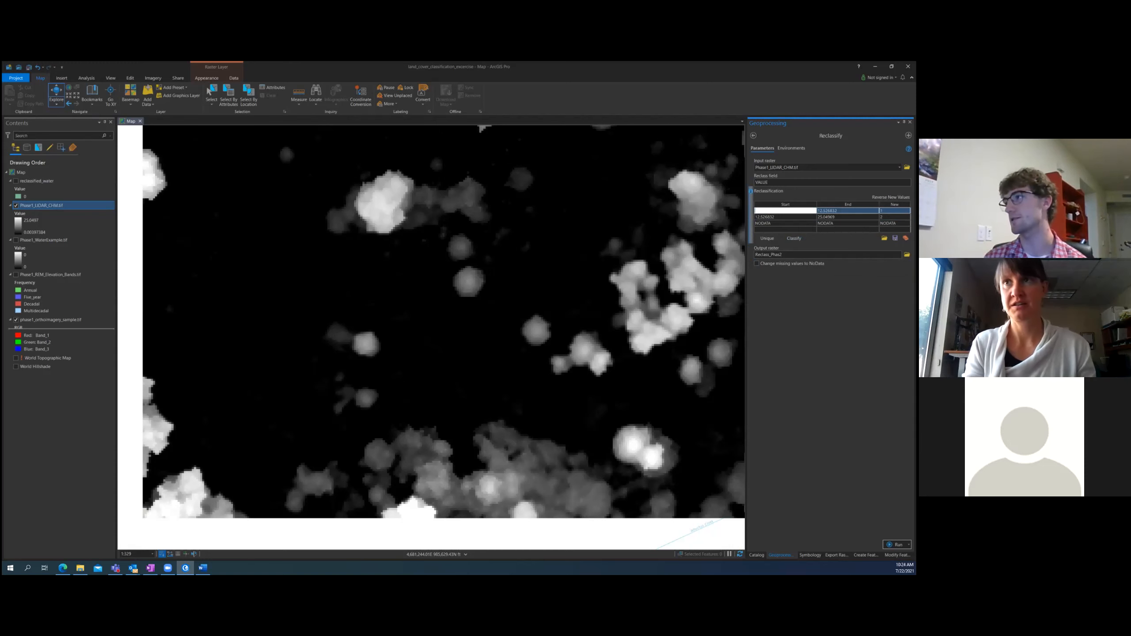
{"action": "type", "text": "0"}
{"action": "key", "text": "Return"}
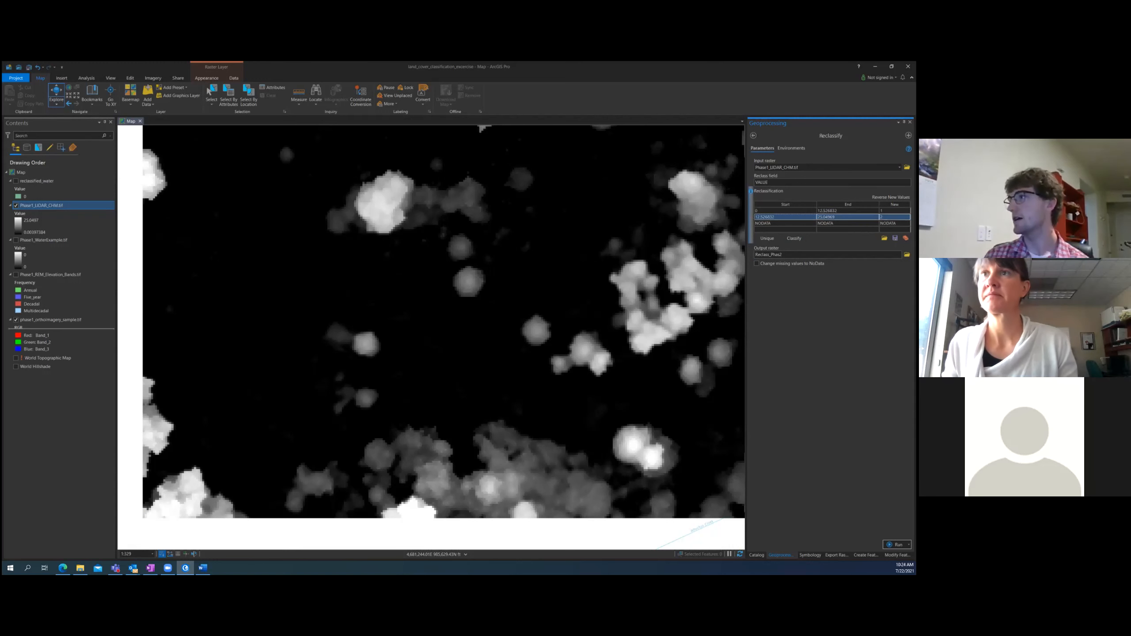
{"action": "left_click", "coordinate": [830, 210]}
{"action": "left_click", "coordinate": [830, 210]}
{"action": "left_click_drag", "start_coordinate": [838, 211], "coordinate": [817, 211]}
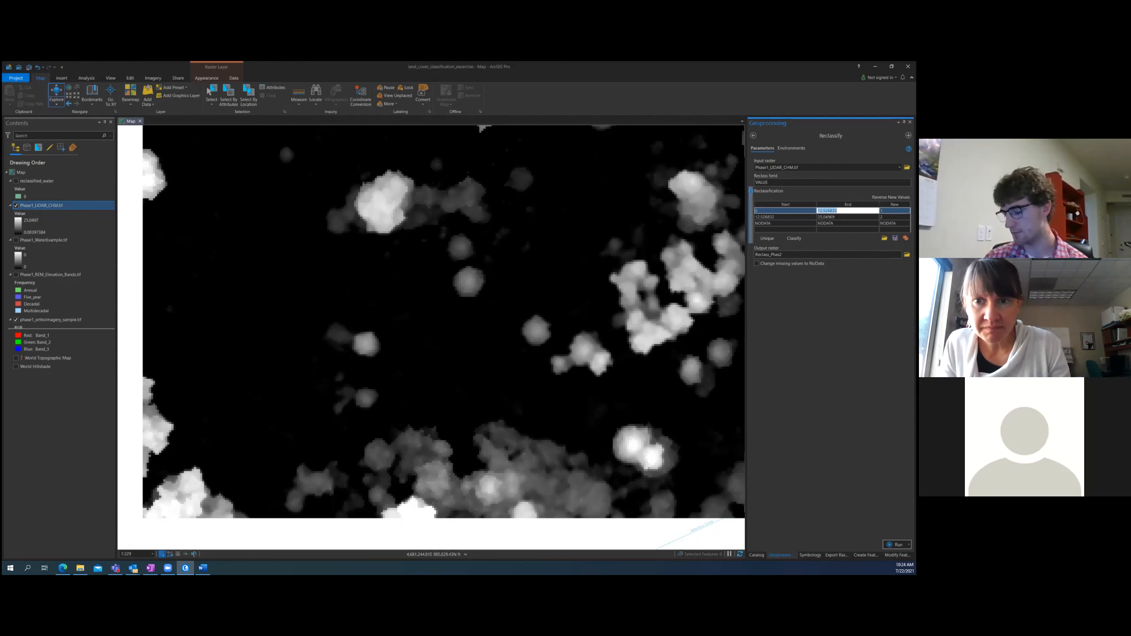
{"action": "type", "text": "11"}
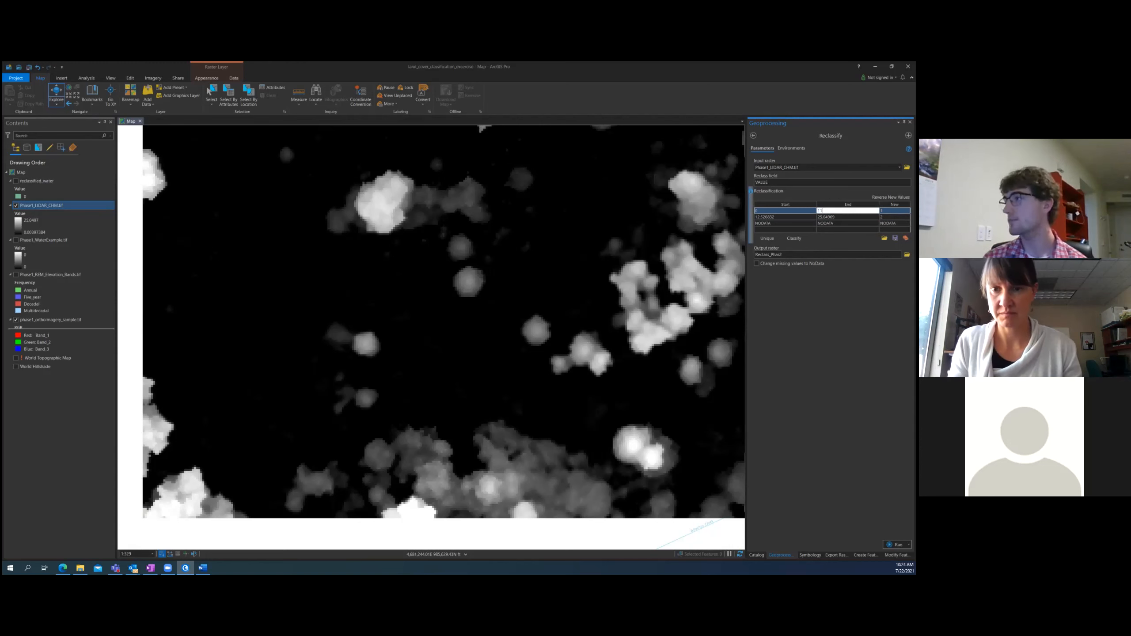
{"action": "key", "text": "Return"}
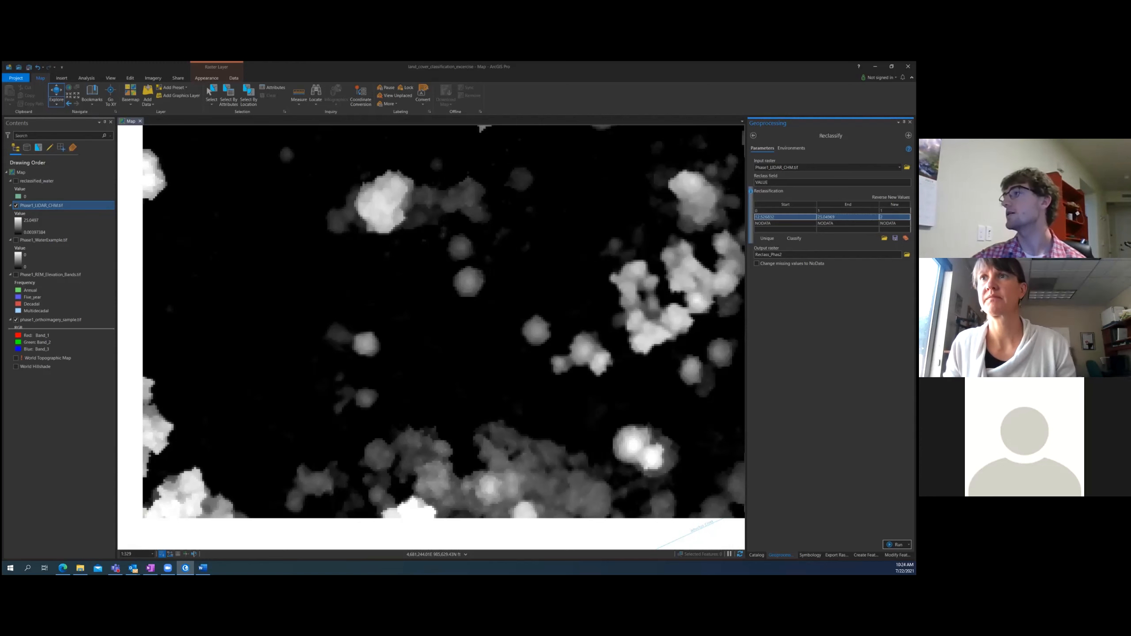
Set the start value of the second canopy height class to 1
{"action": "double_click", "coordinate": [782, 217]}
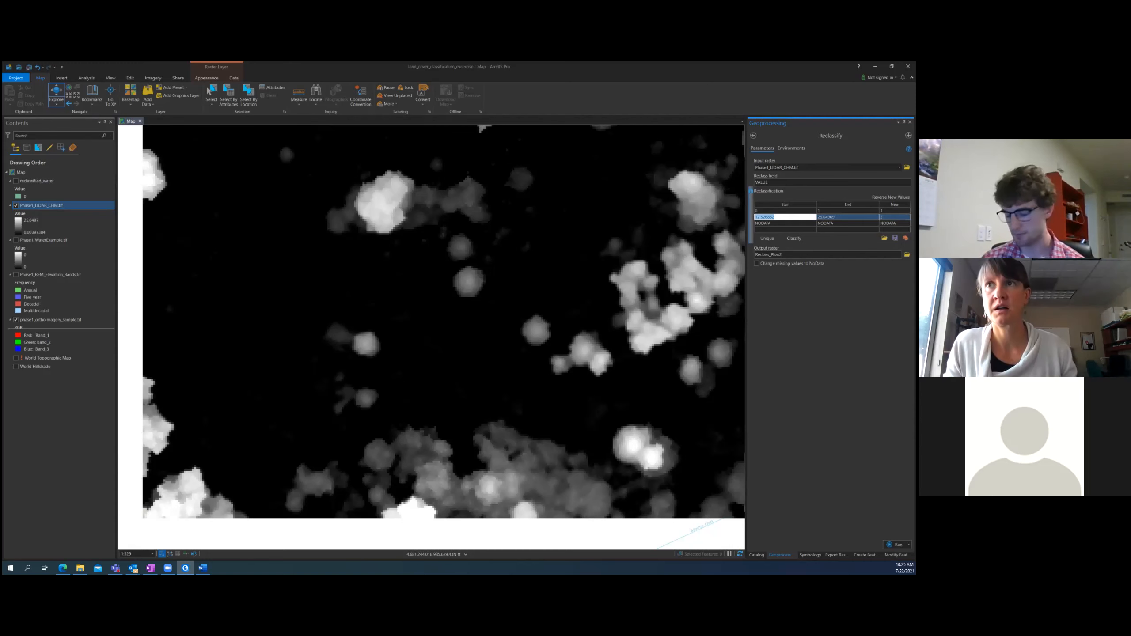
{"action": "type", "text": "1"}
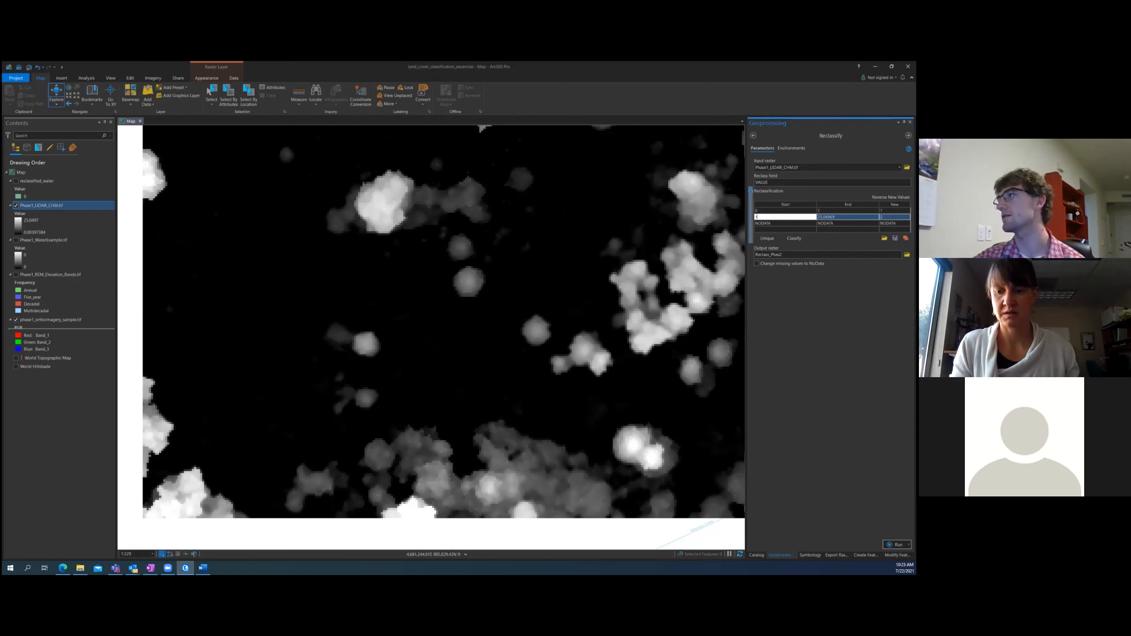
{"action": "key", "text": "Return"}
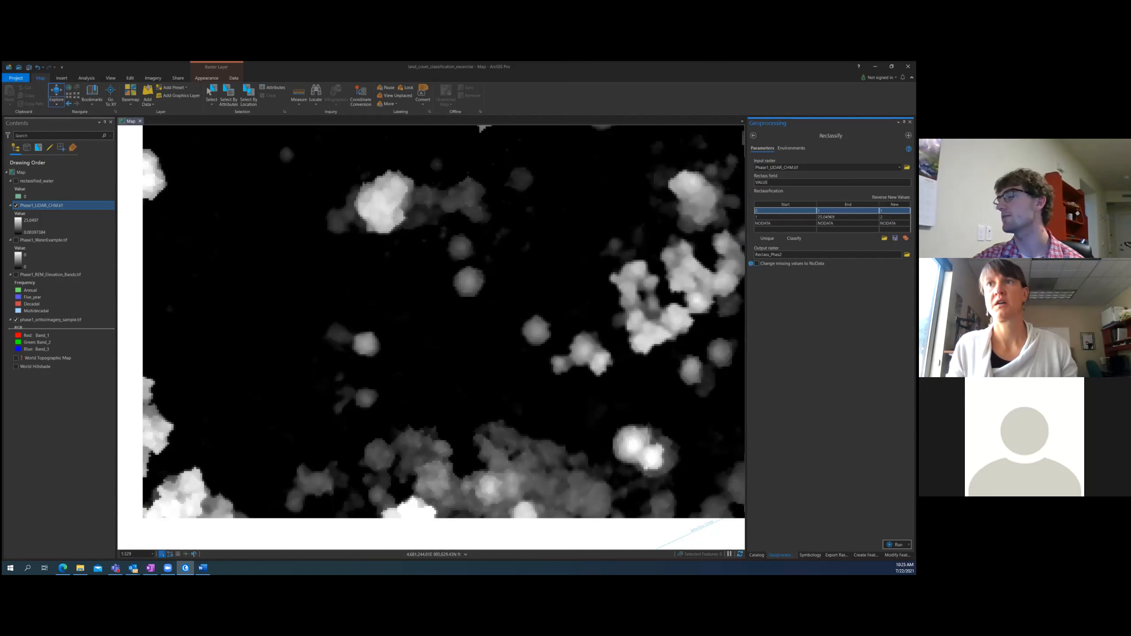
{"action": "left_click", "coordinate": [827, 217]}
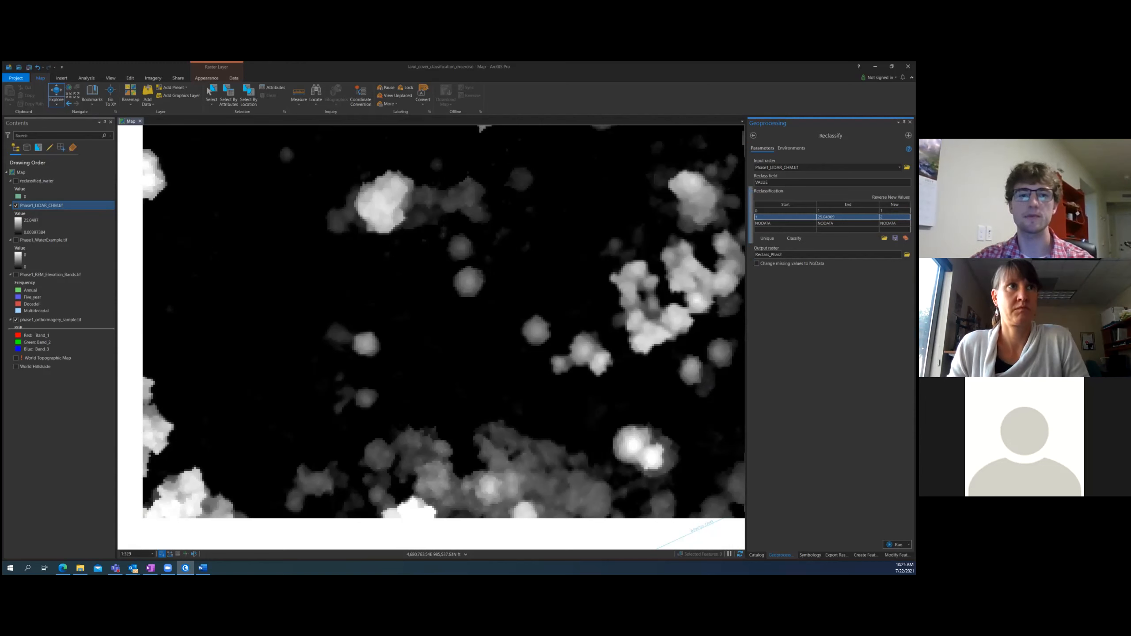
{"action": "key", "text": "alt+Tab"}
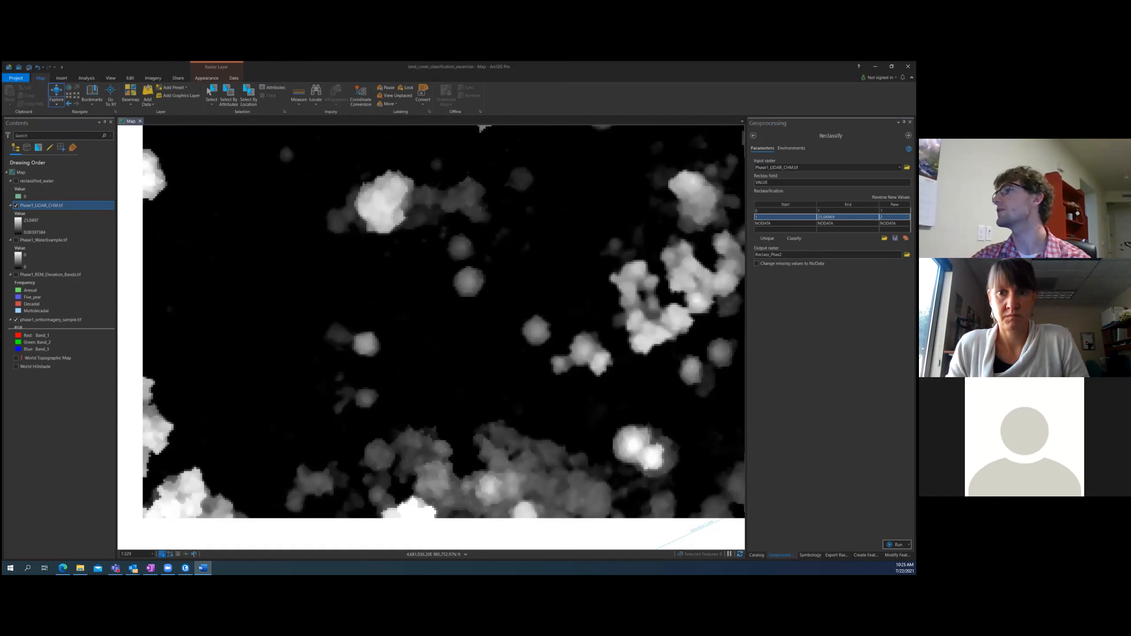
Check the first class's new value and set the second class's new value to NODATA
{"action": "left_click", "coordinate": [785, 210]}
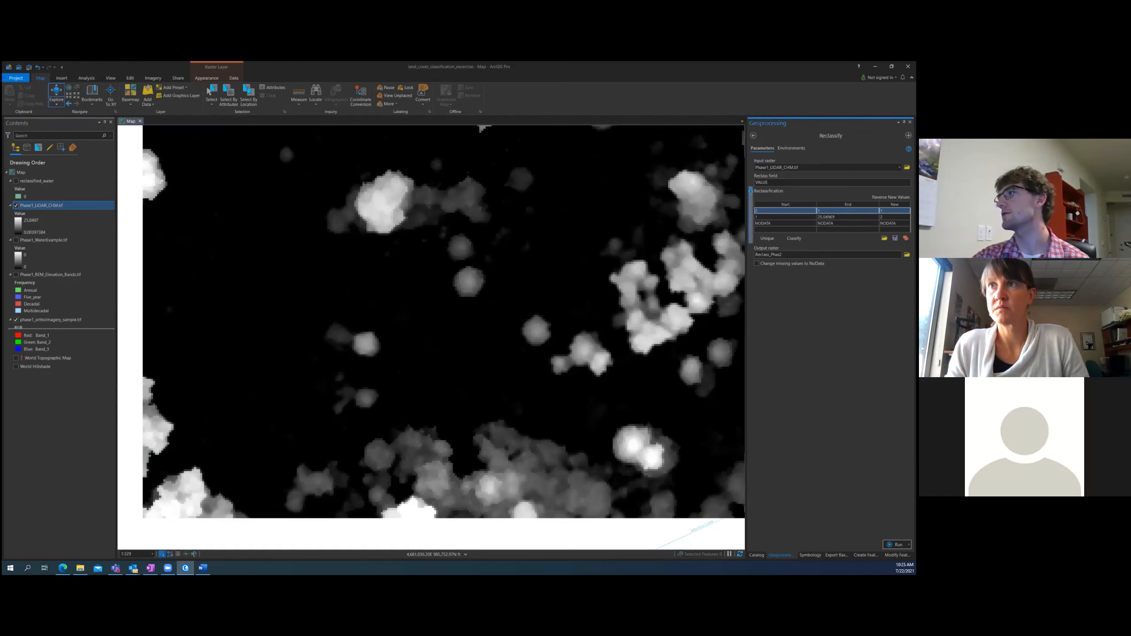
{"action": "left_click", "coordinate": [894, 210]}
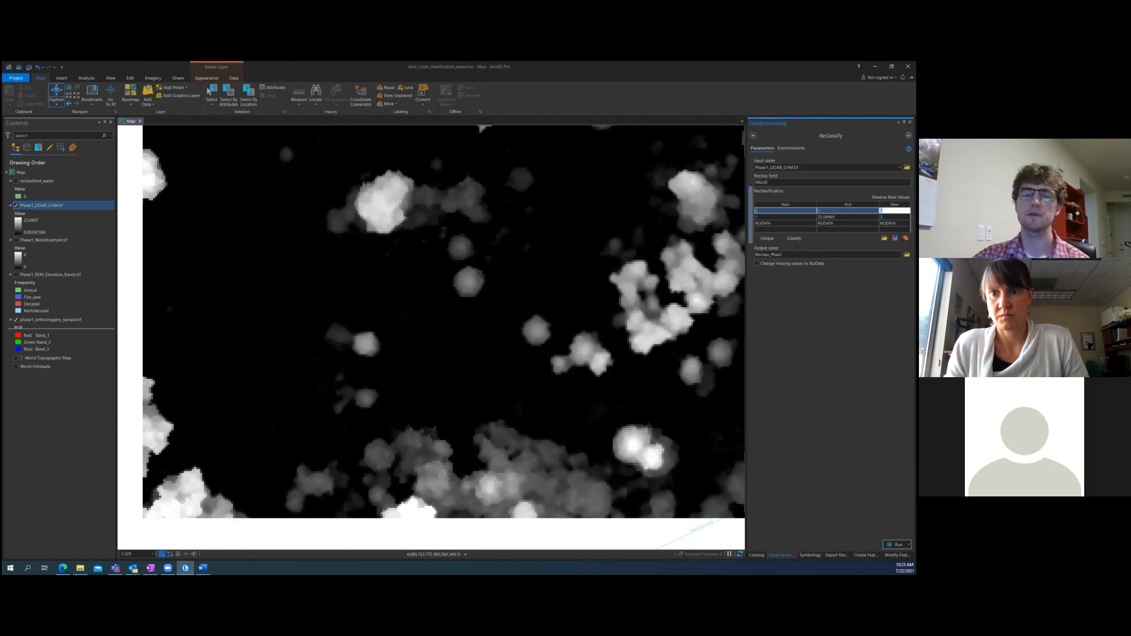
{"action": "key", "text": "Return"}
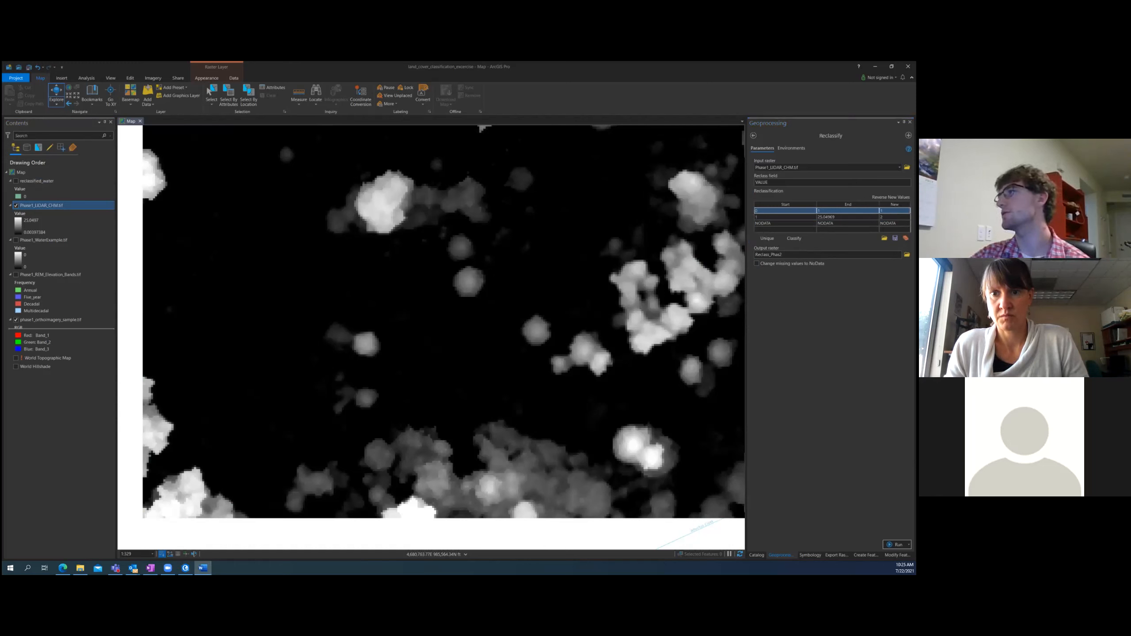
{"action": "left_click", "coordinate": [895, 217]}
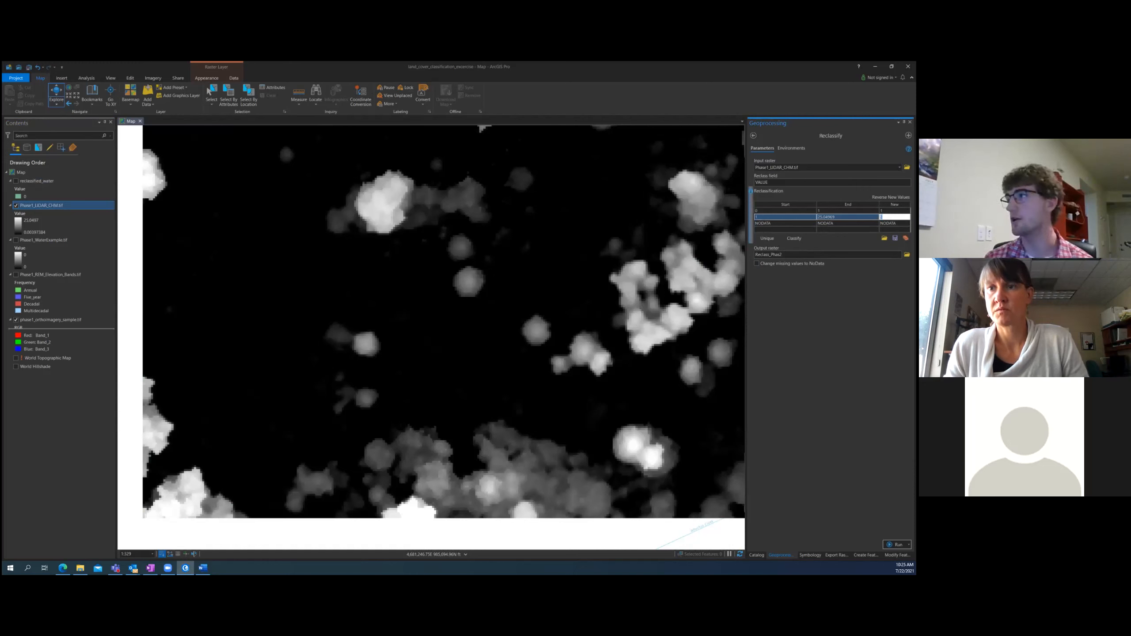
{"action": "type", "text": "NO"}
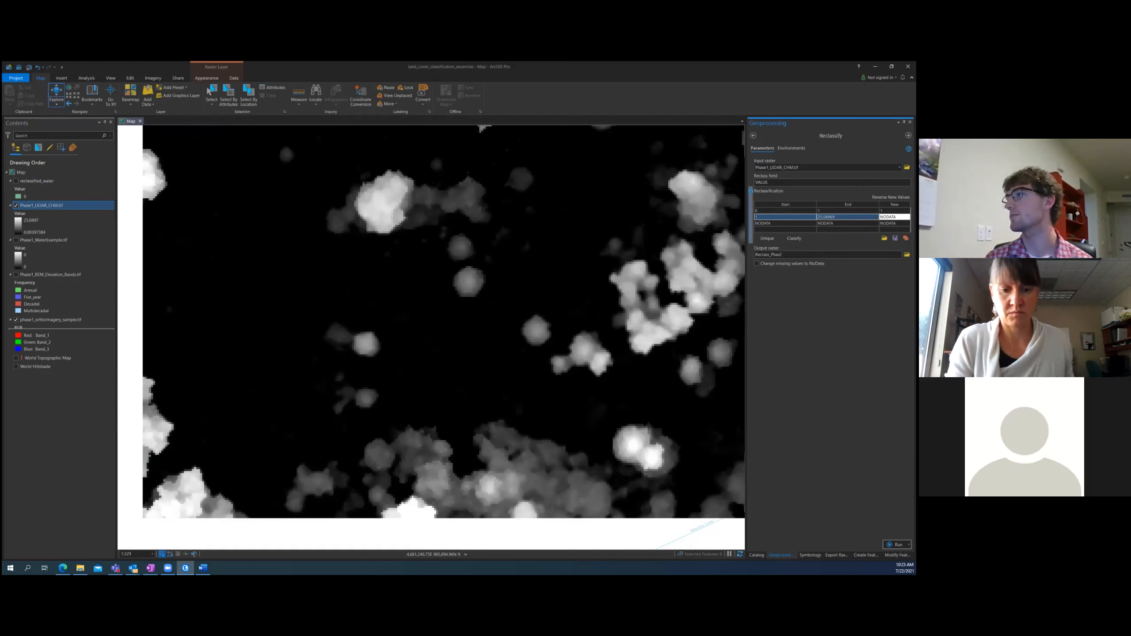
{"action": "type", "text": "DATA"}
{"action": "key", "text": "Return"}
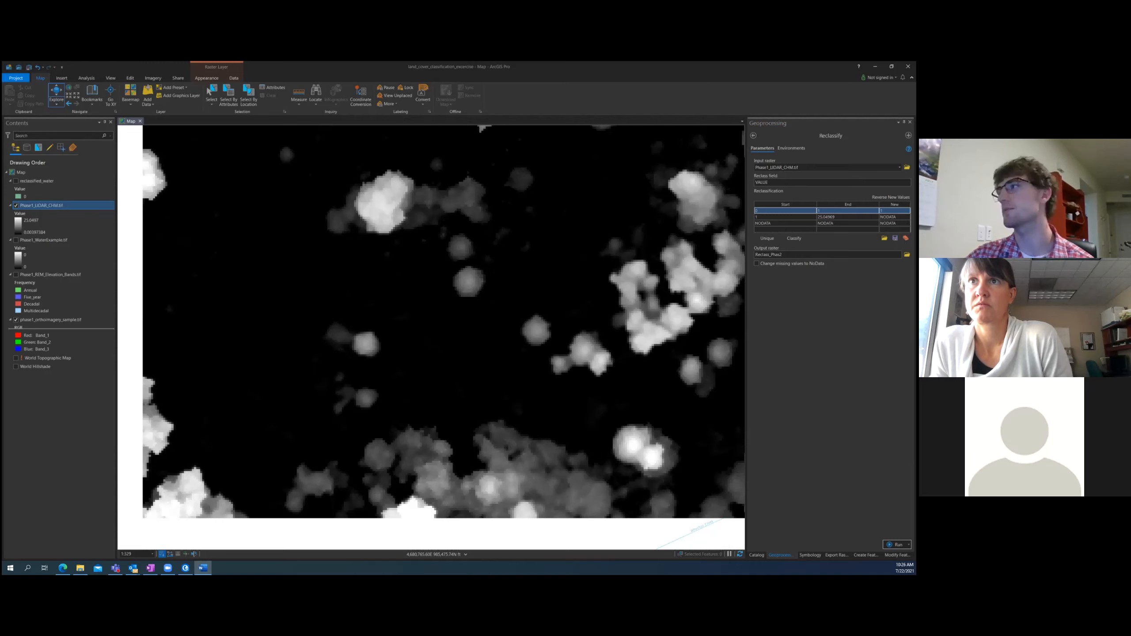
Review the end value and new value assigned to the first canopy height class
{"action": "left_click", "coordinate": [831, 211]}
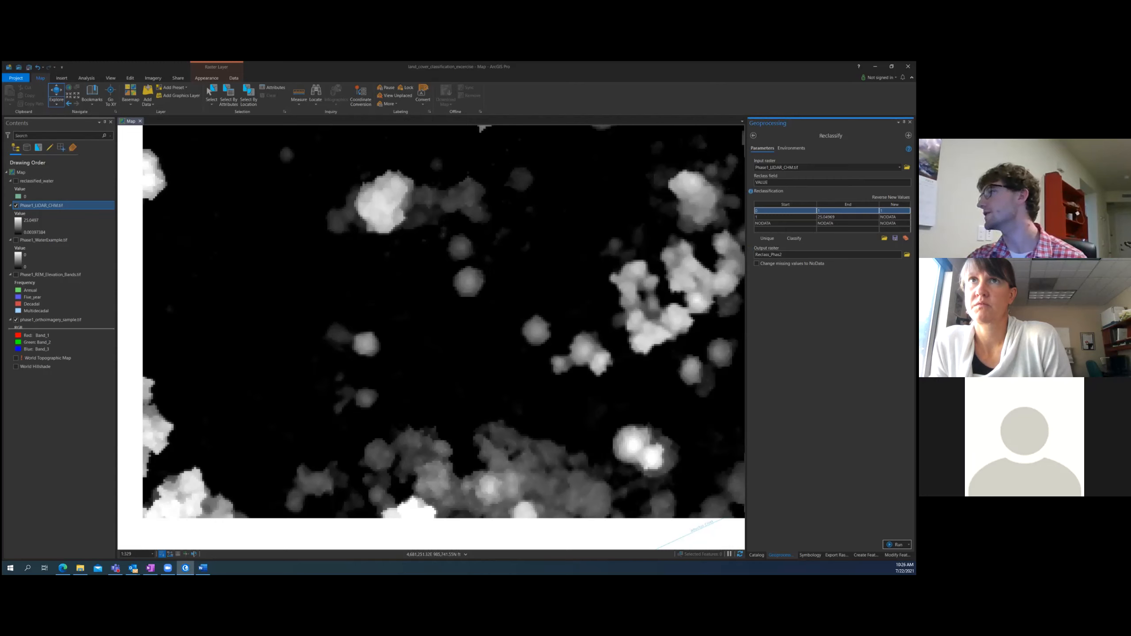
{"action": "left_click", "coordinate": [894, 211]}
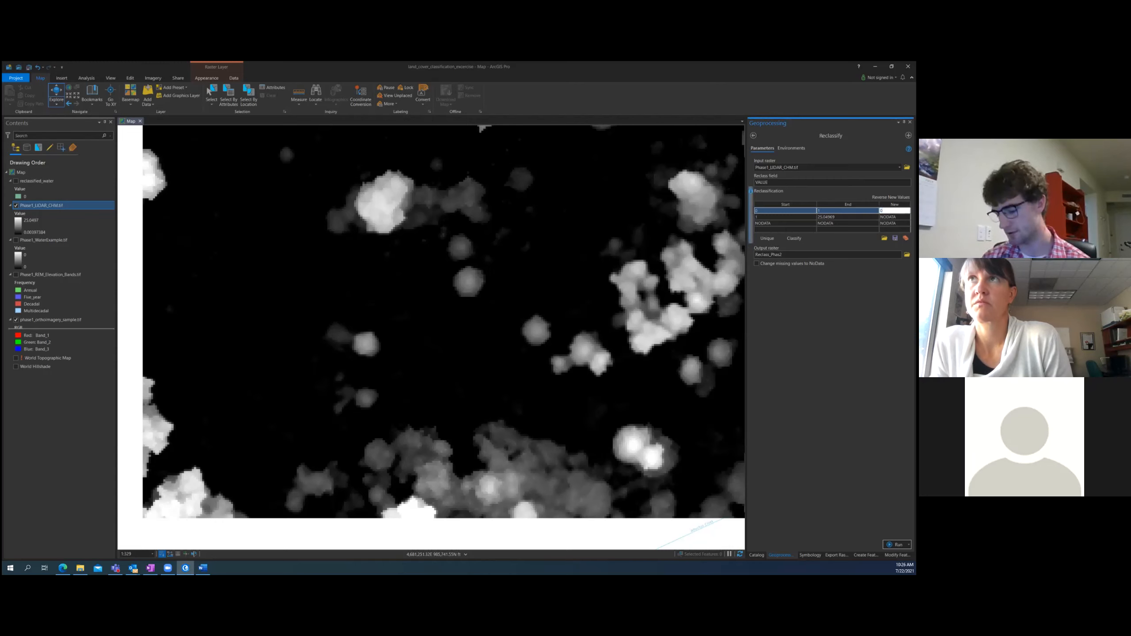
{"action": "key", "text": "Return"}
{"action": "left_click", "coordinate": [895, 211]}
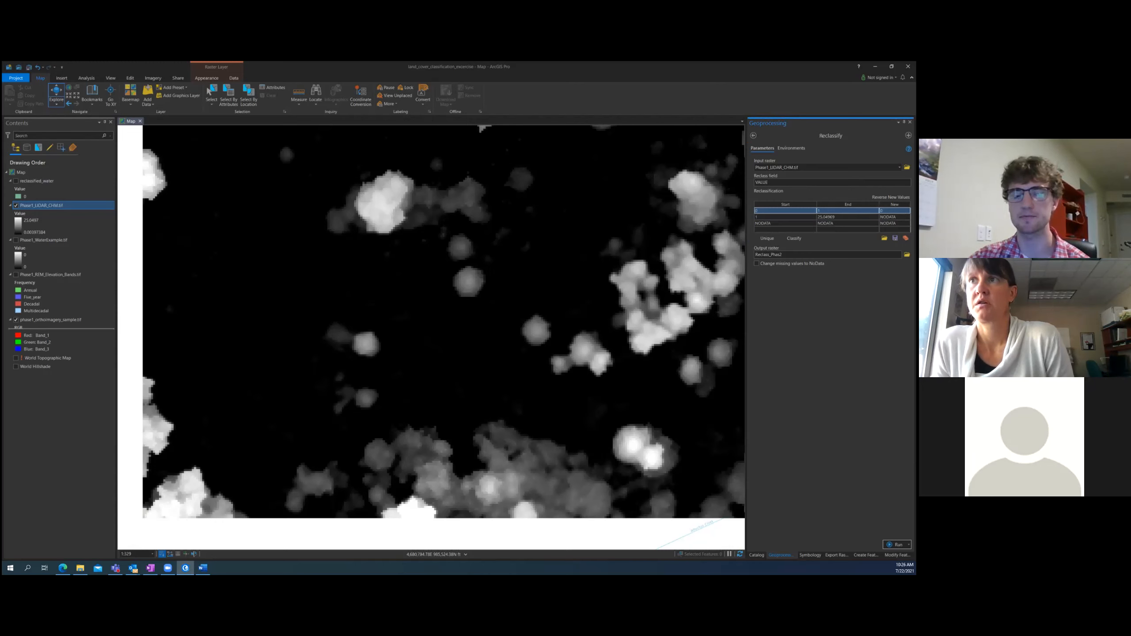
{"action": "key", "text": "alt+Tab"}
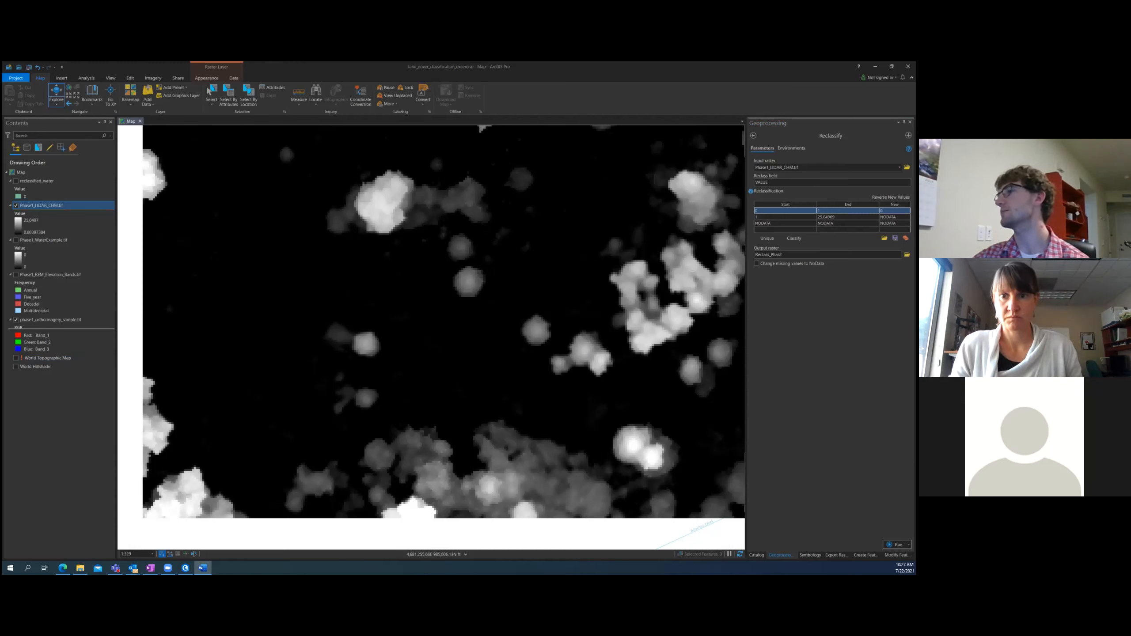
Name the output raster reclassified_chm and run the Reclassify tool on the canopy height raster
{"action": "left_click", "coordinate": [882, 254]}
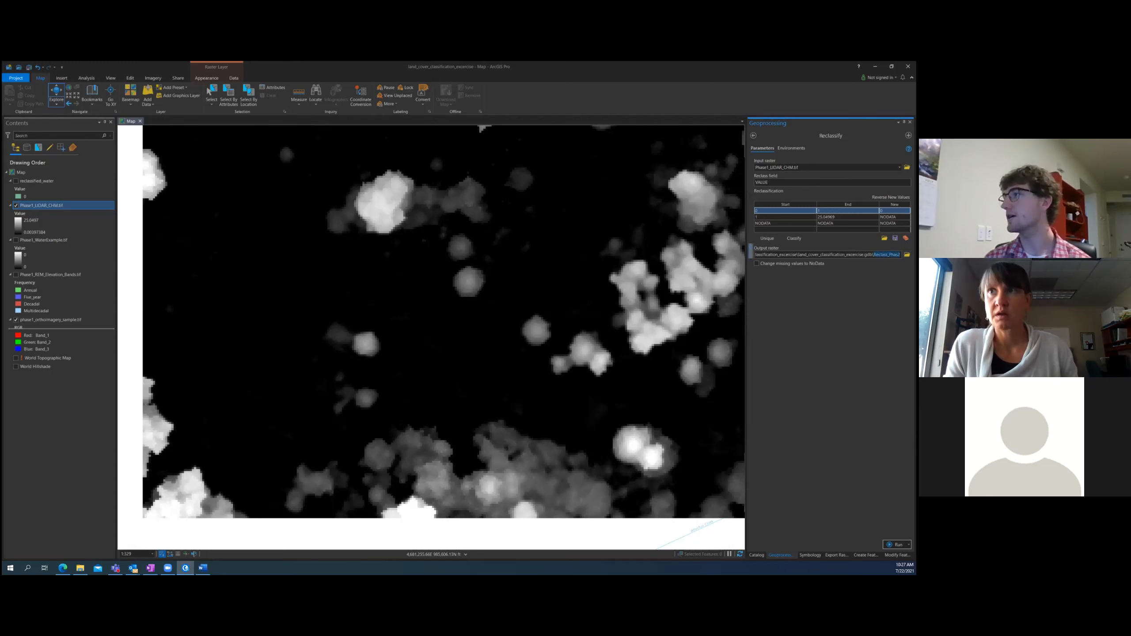
{"action": "key", "text": "BackSpace"}
{"action": "type", "text": "reclas"}
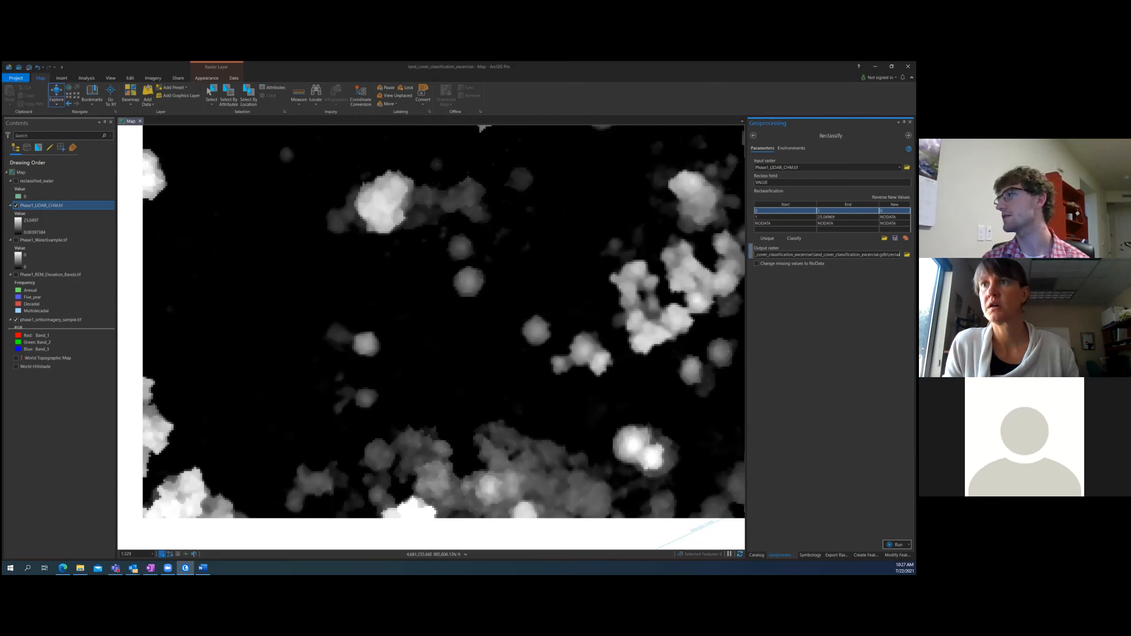
{"action": "type", "text": "sified_chm"}
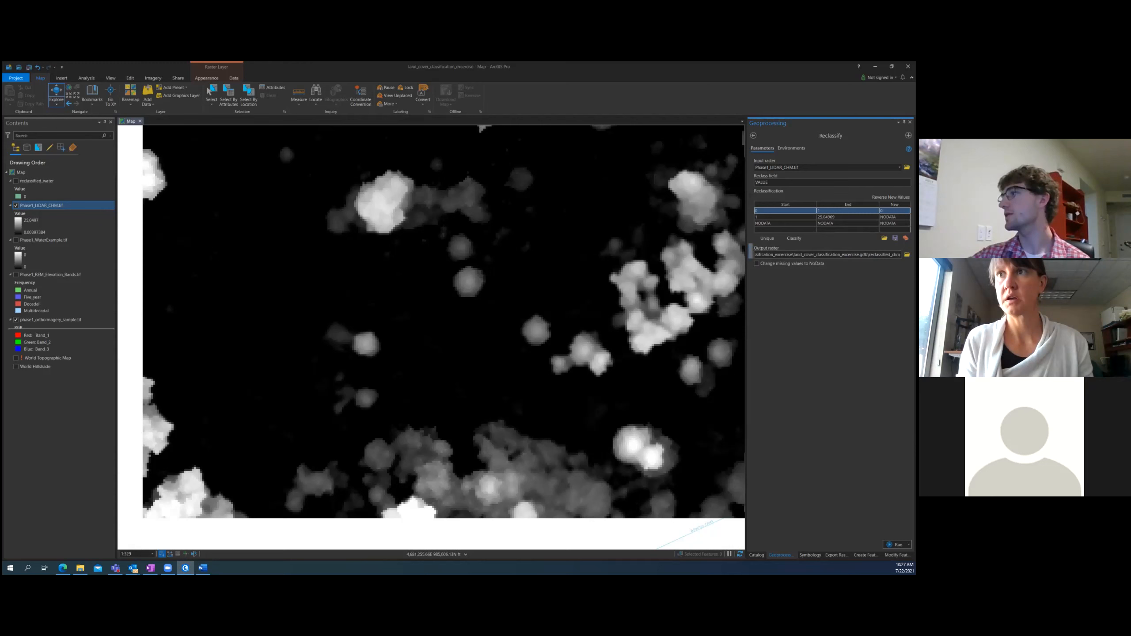
{"action": "key", "text": "Return"}
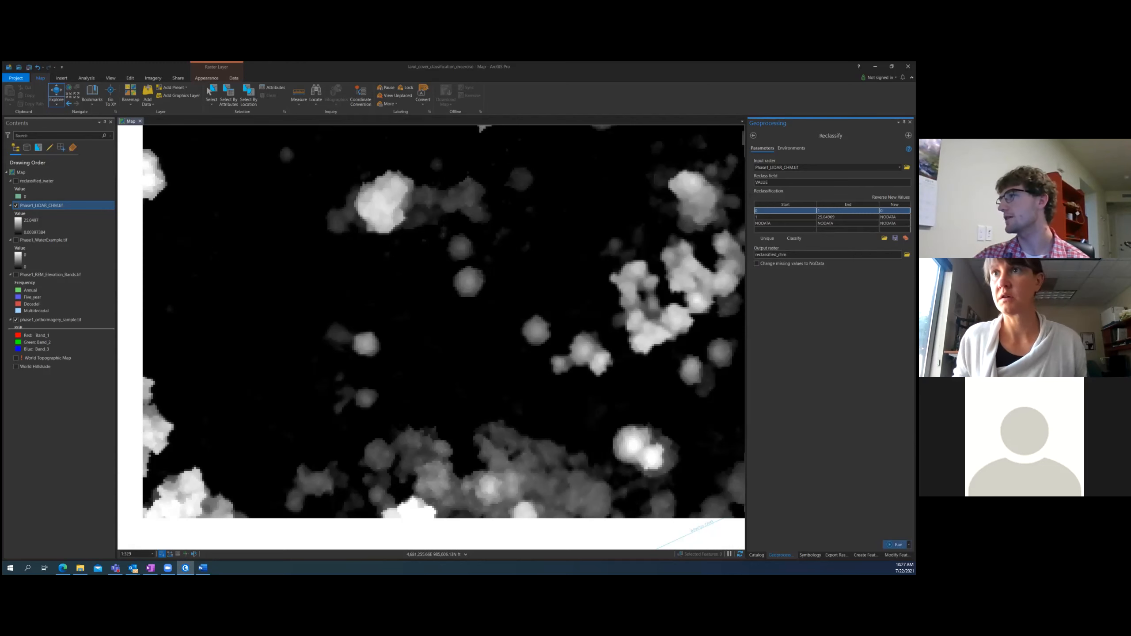
{"action": "left_click", "coordinate": [896, 544]}
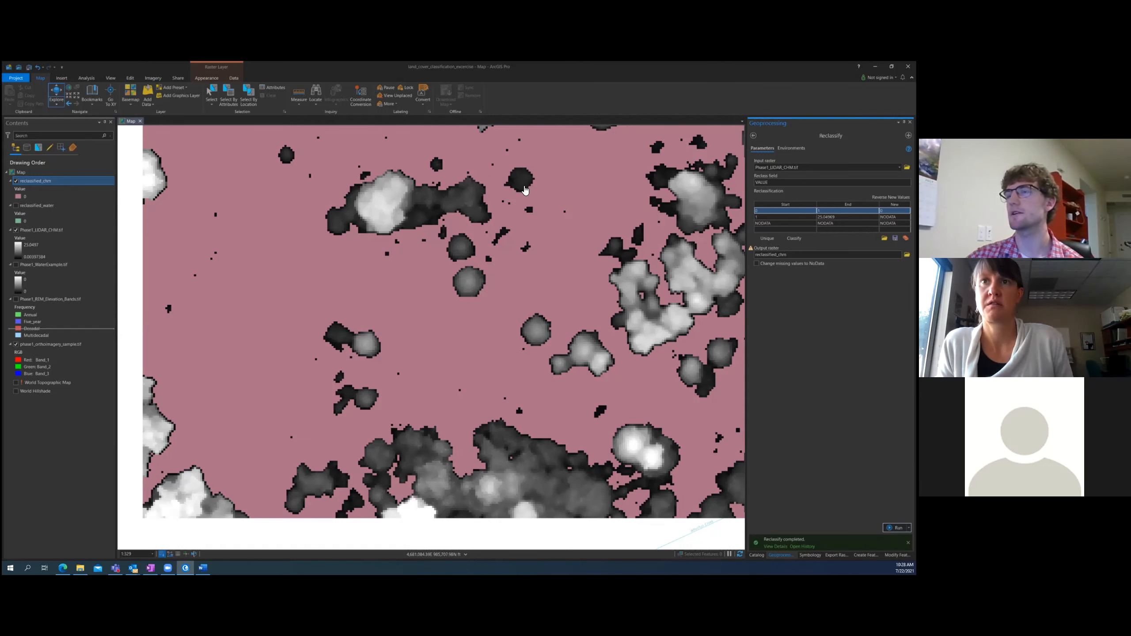
Inspect the reclassified canopy height raster across its full extent on the map
{"action": "left_click_drag", "start_coordinate": [502, 225], "coordinate": [491, 247]}
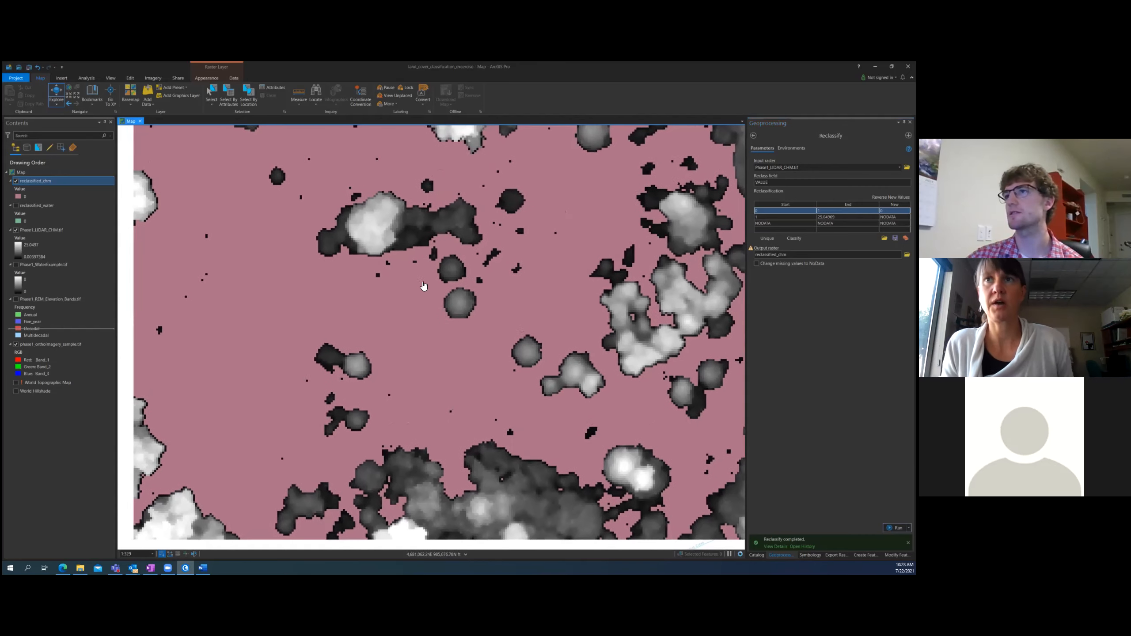
{"action": "scroll", "coordinate": [437, 292], "scroll_direction": "down", "scroll_amount": 2}
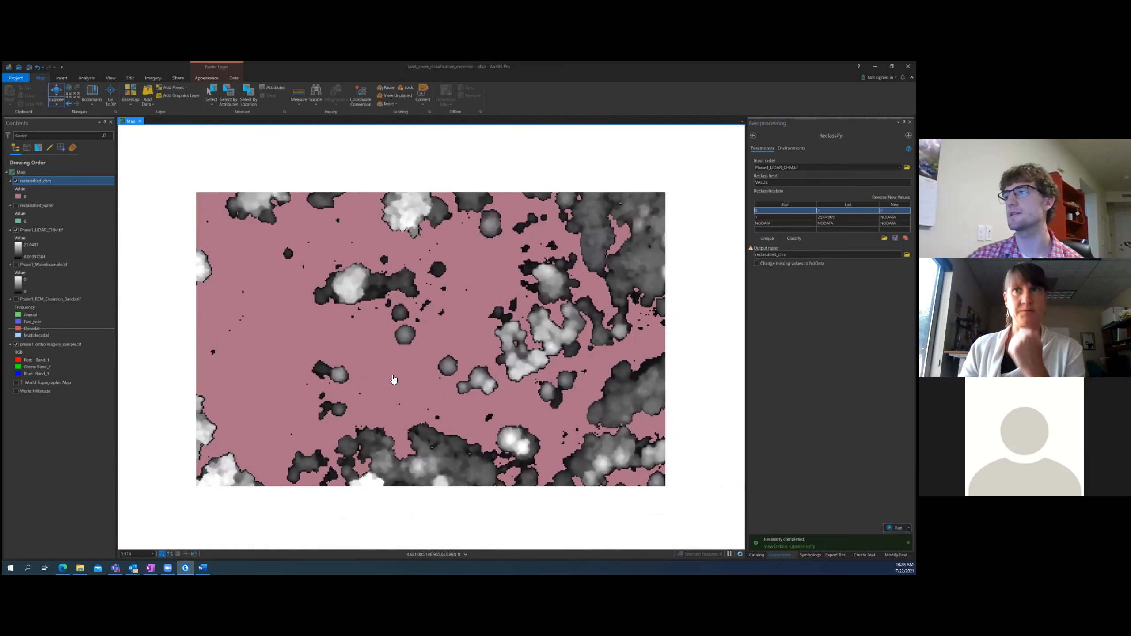
{"action": "scroll", "coordinate": [396, 381], "scroll_direction": "up", "scroll_amount": 2}
{"action": "scroll", "coordinate": [449, 361], "scroll_direction": "down", "scroll_amount": 1}
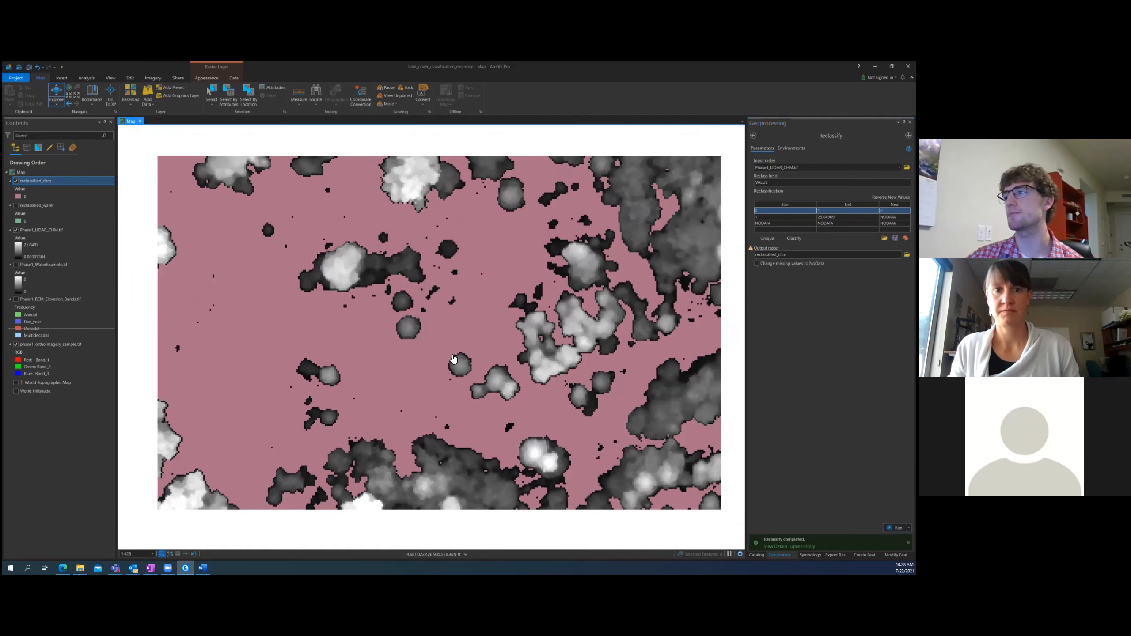
{"action": "left_click_drag", "start_coordinate": [464, 348], "coordinate": [449, 361]}
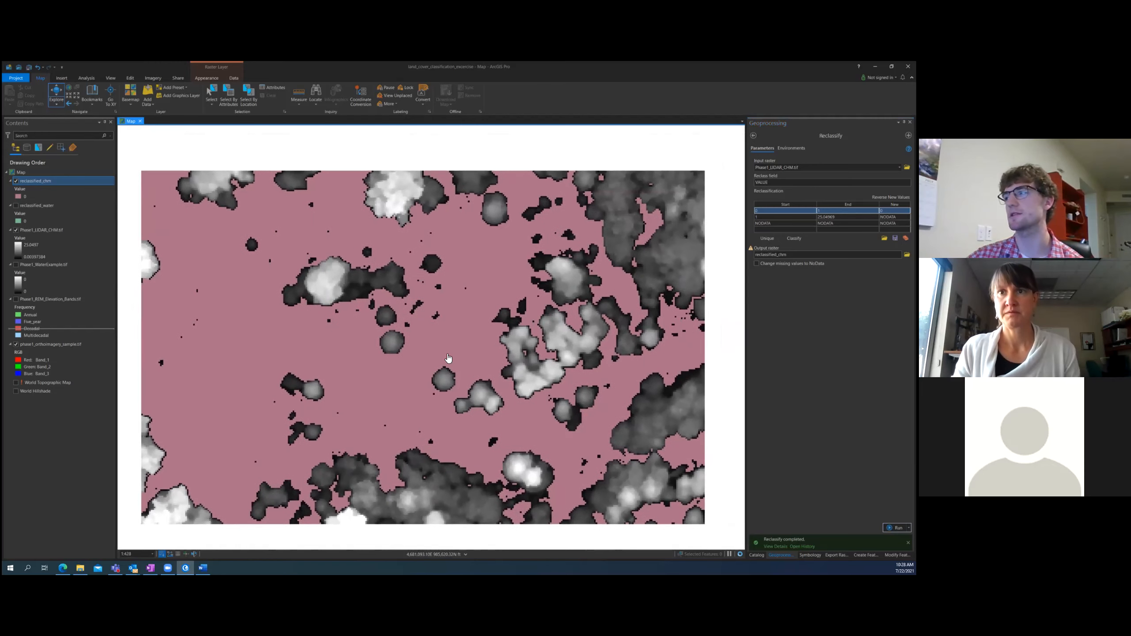
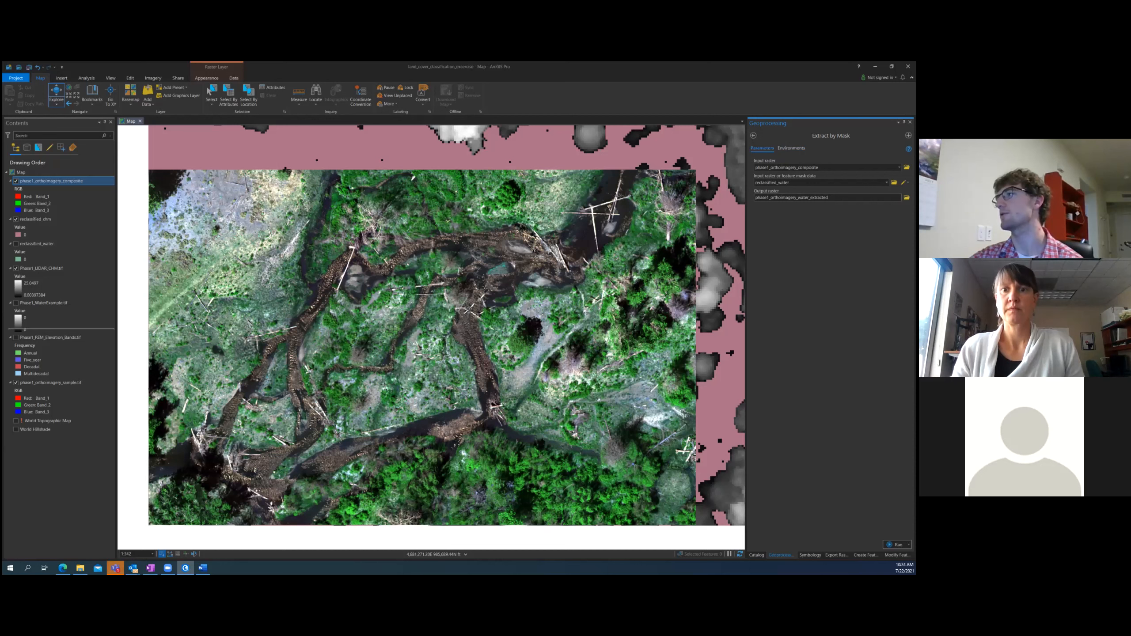
Check the raster analysis environment settings and run Extract by Mask on phase1_orthoimagery_composite with reclassified_water as the mask
{"action": "left_click", "coordinate": [791, 149]}
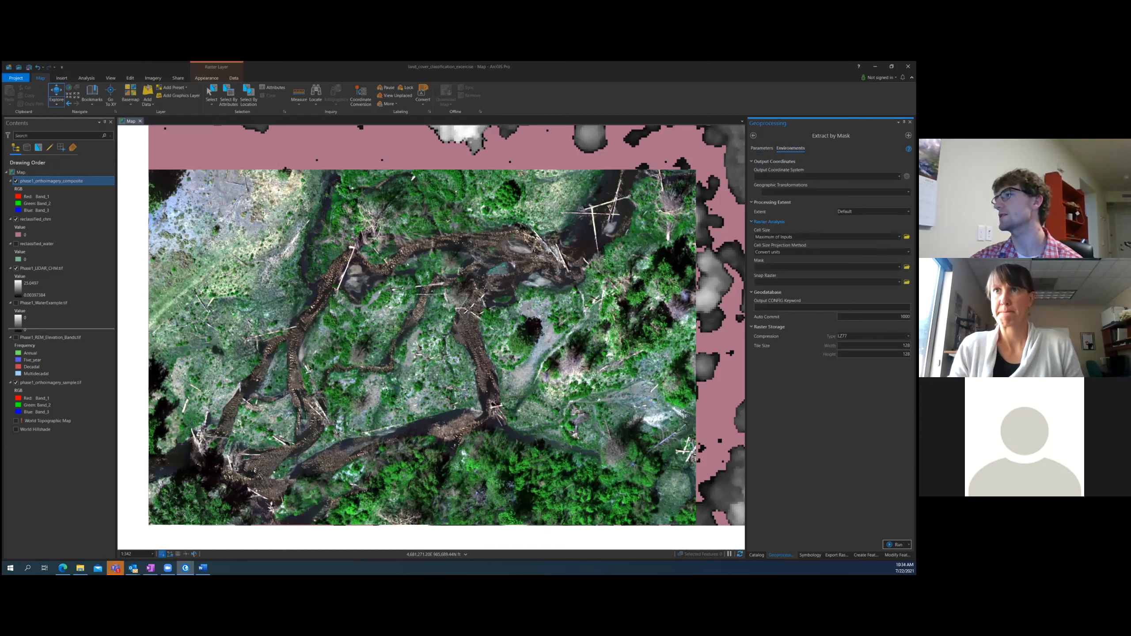
{"action": "left_click", "coordinate": [770, 221]}
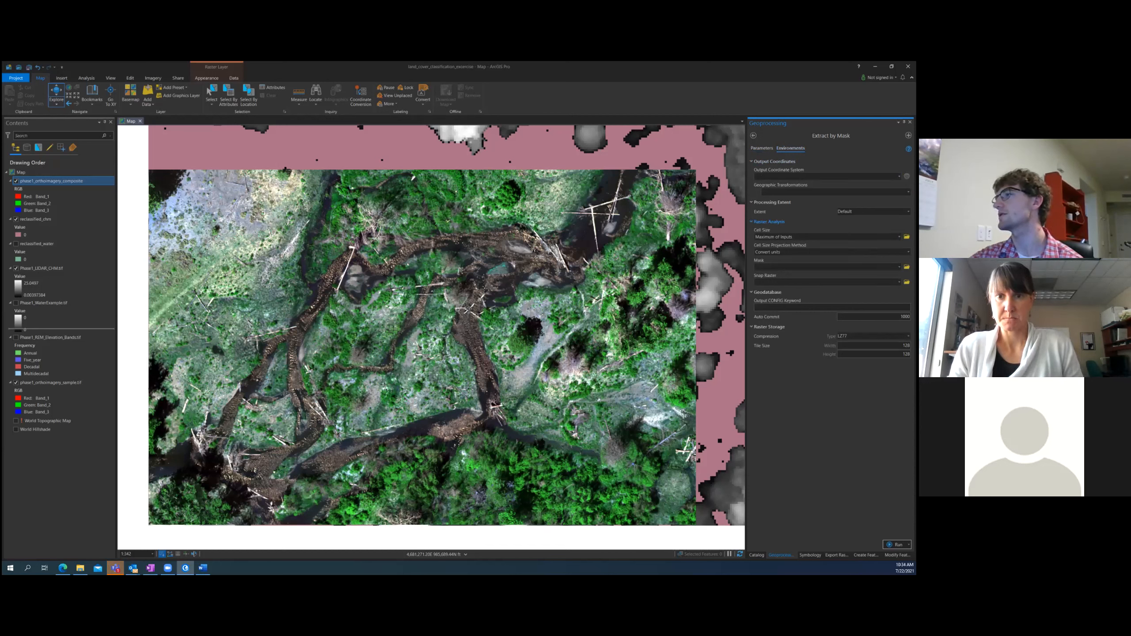
{"action": "left_click", "coordinate": [762, 148]}
{"action": "left_click", "coordinate": [895, 544]}
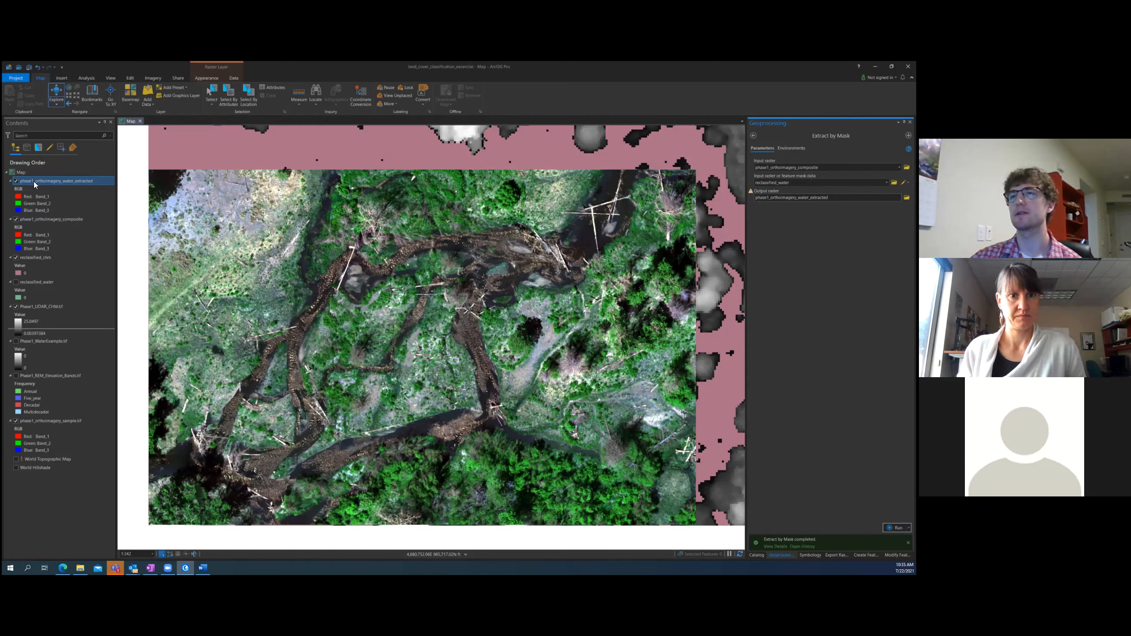
Hide the orthoimagery composite, LIDAR canopy height, orthoimagery sample and reclassified_chm layers, leaving only phase1_orthoimagery_water_extracted visible
{"action": "left_click", "coordinate": [17, 220]}
{"action": "left_click", "coordinate": [16, 220]}
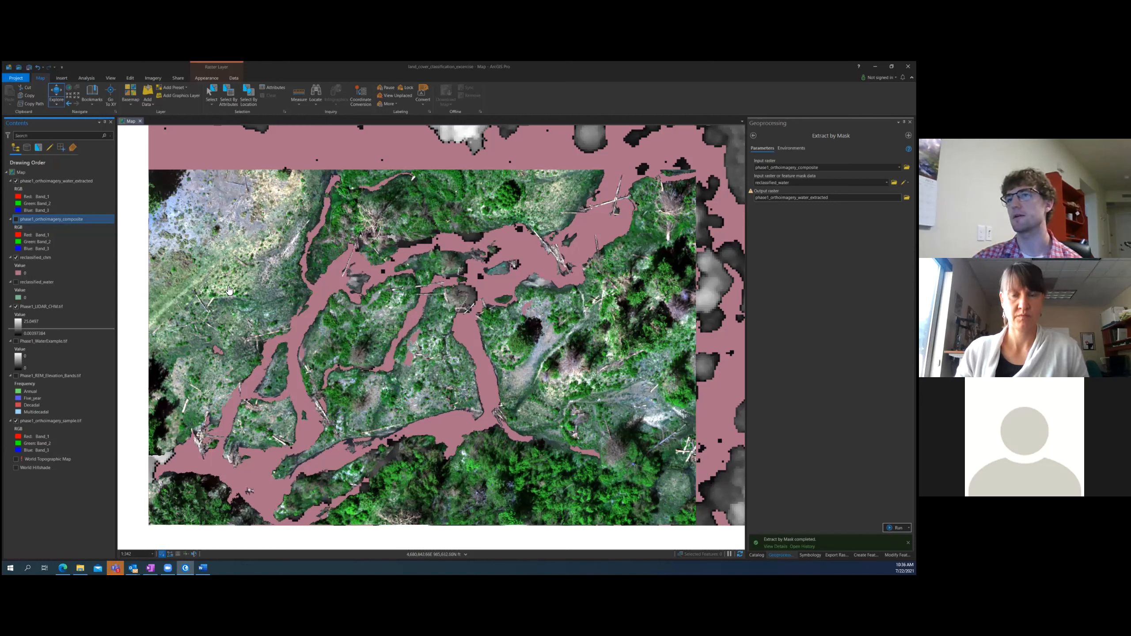
{"action": "left_click", "coordinate": [43, 305]}
{"action": "left_click", "coordinate": [16, 307]}
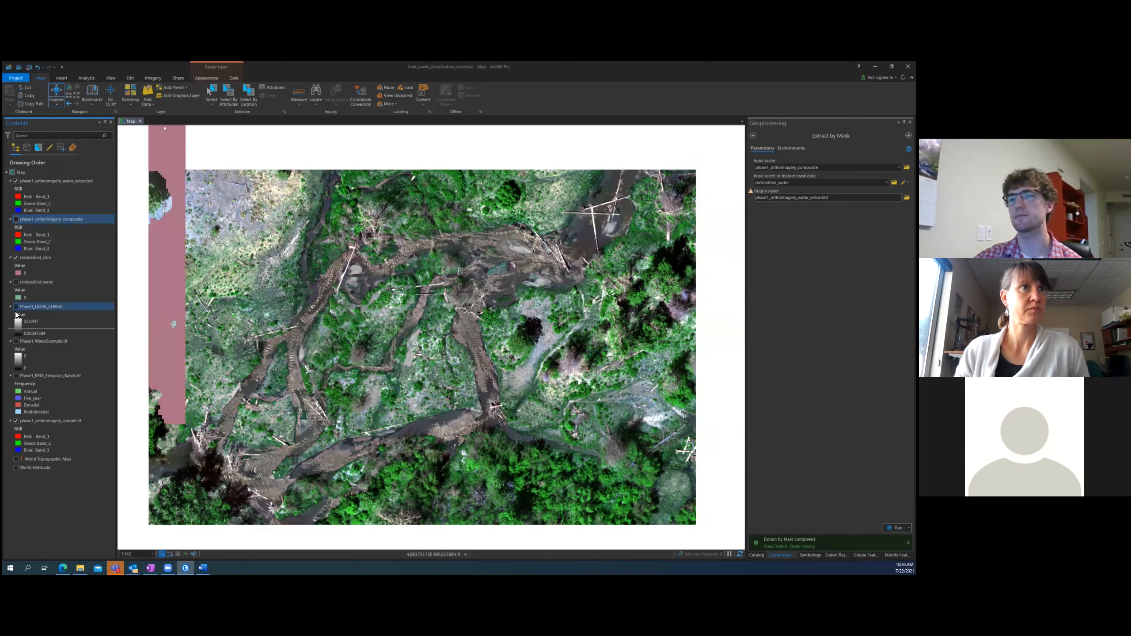
{"action": "left_click", "coordinate": [16, 420]}
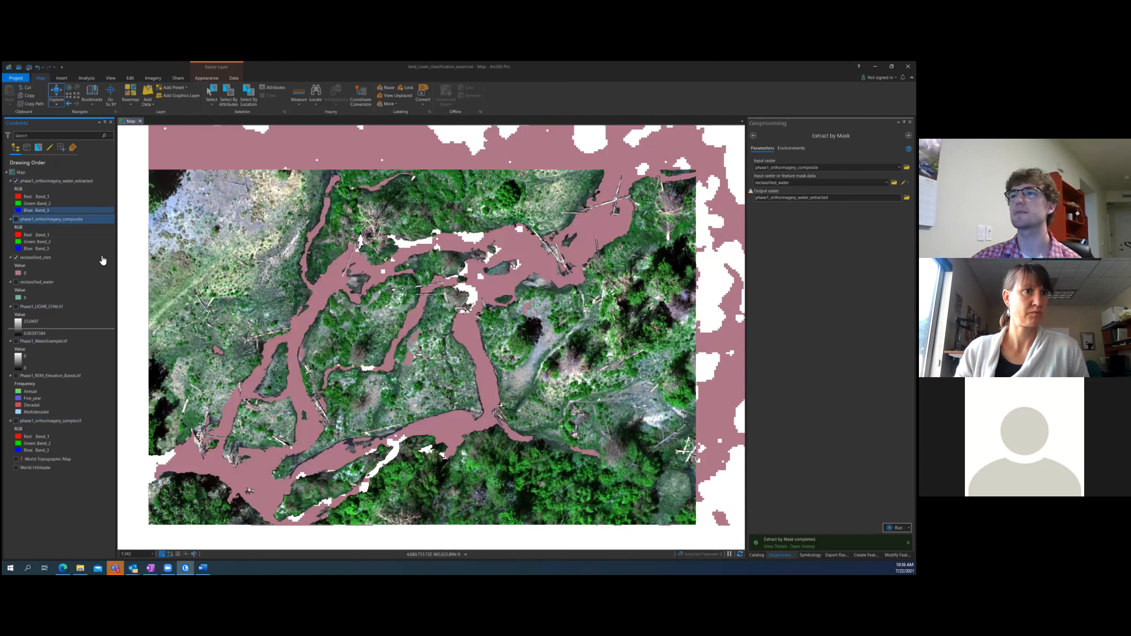
{"action": "left_click_drag", "start_coordinate": [142, 240], "coordinate": [142, 239]}
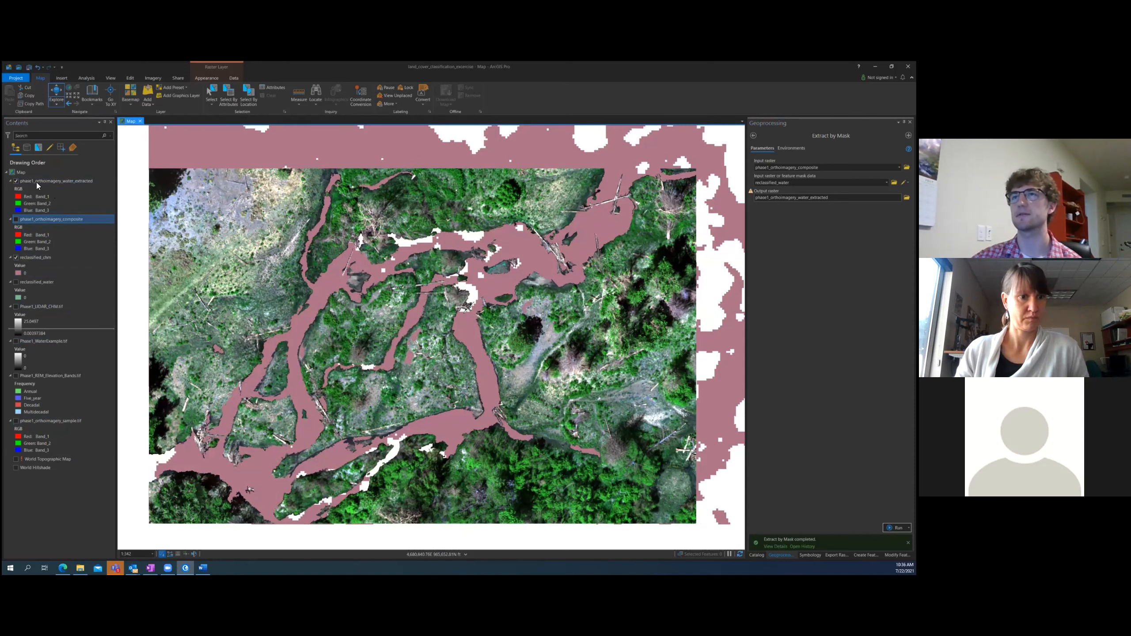
{"action": "left_click", "coordinate": [16, 258]}
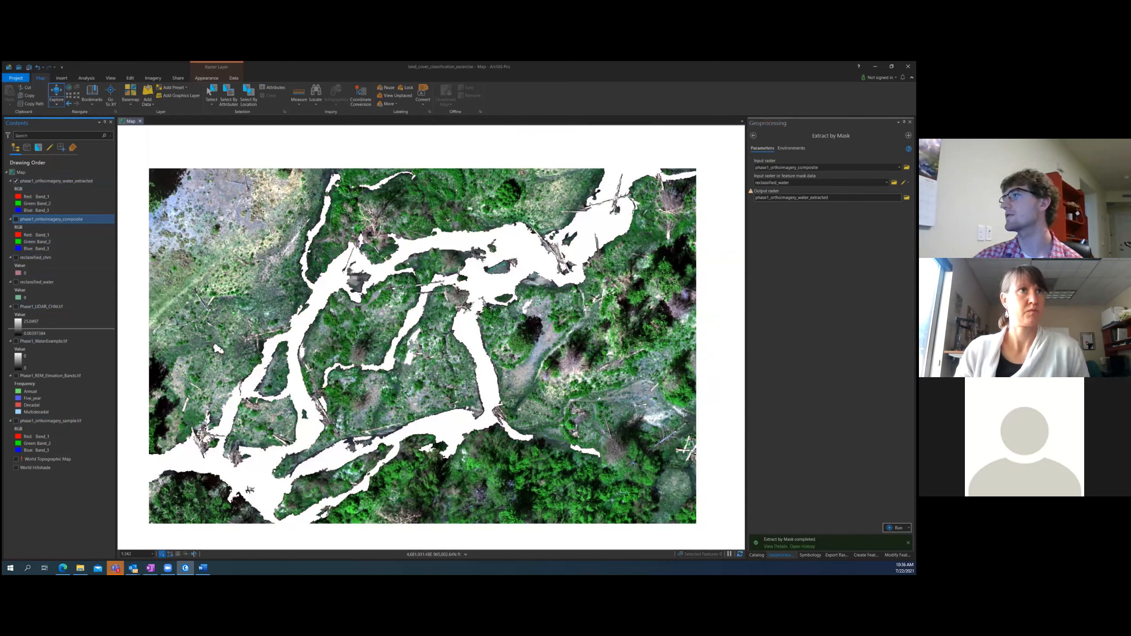
Set up a new Extract by Mask with phase1_orthoimagery_water_extracted as the input raster and reclassified_chm as the mask
{"action": "left_click", "coordinate": [753, 136]}
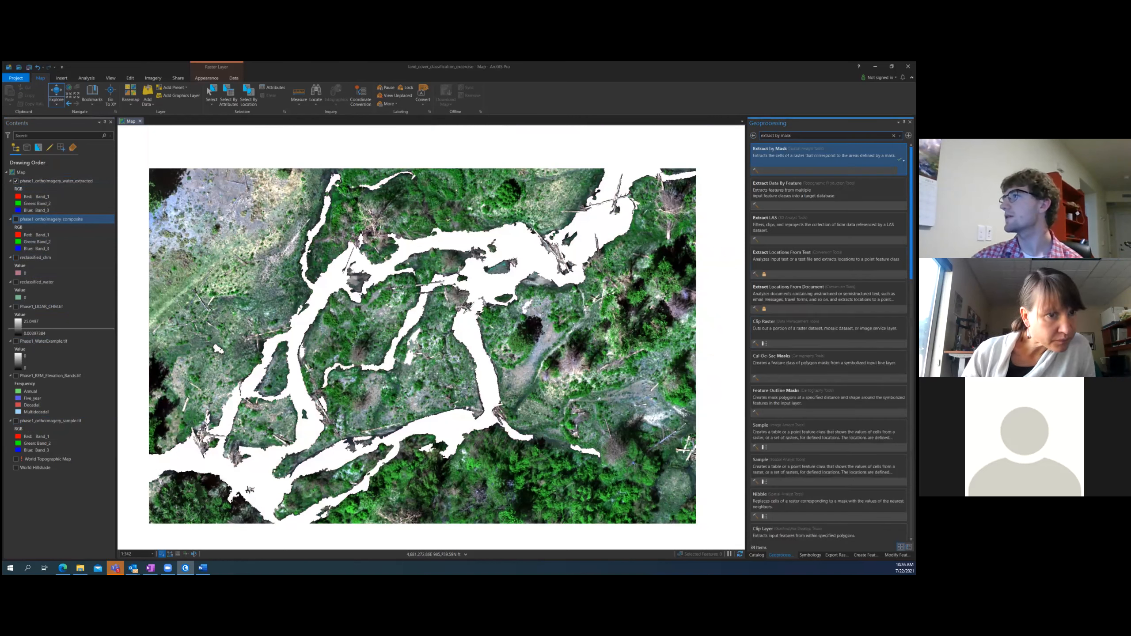
{"action": "left_click", "coordinate": [753, 136]}
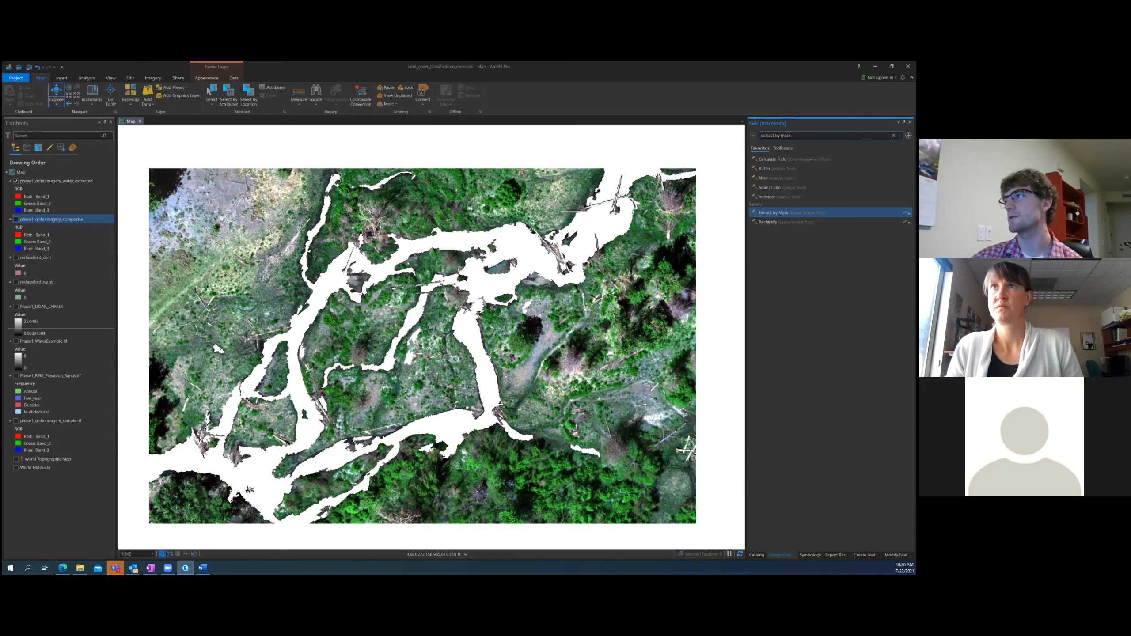
{"action": "left_click", "coordinate": [774, 213]}
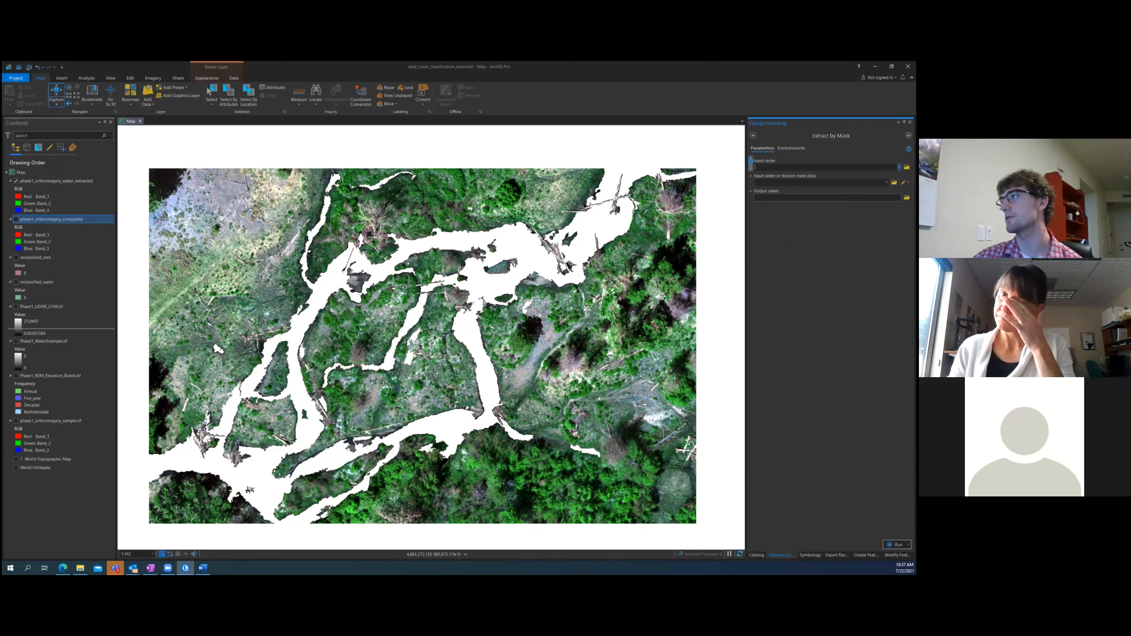
{"action": "left_click", "coordinate": [900, 167]}
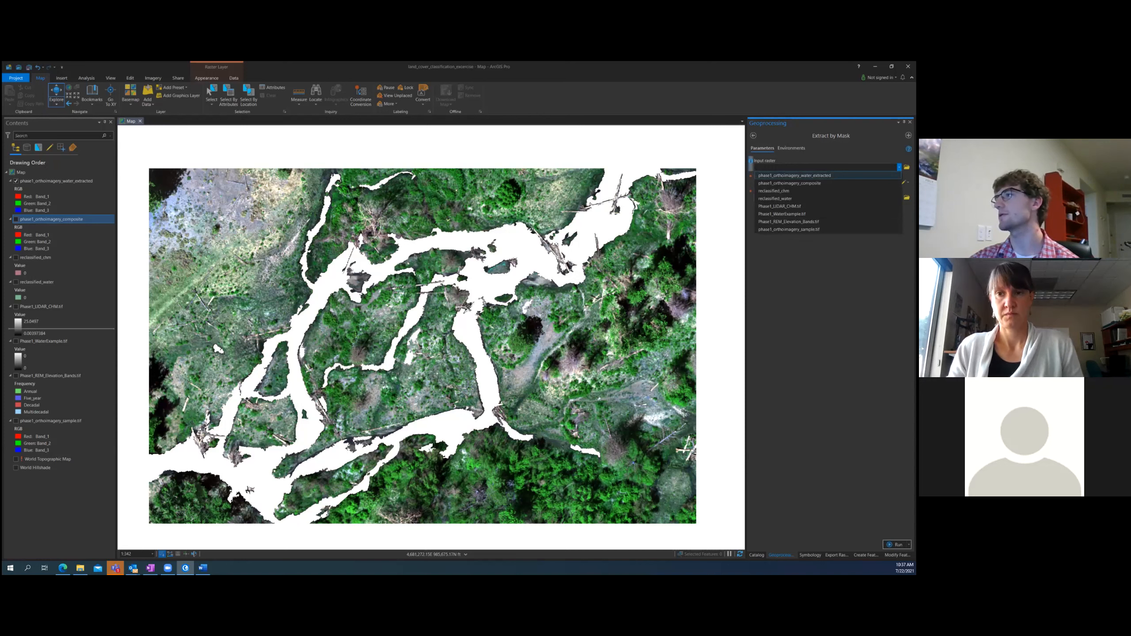
{"action": "left_click", "coordinate": [794, 174]}
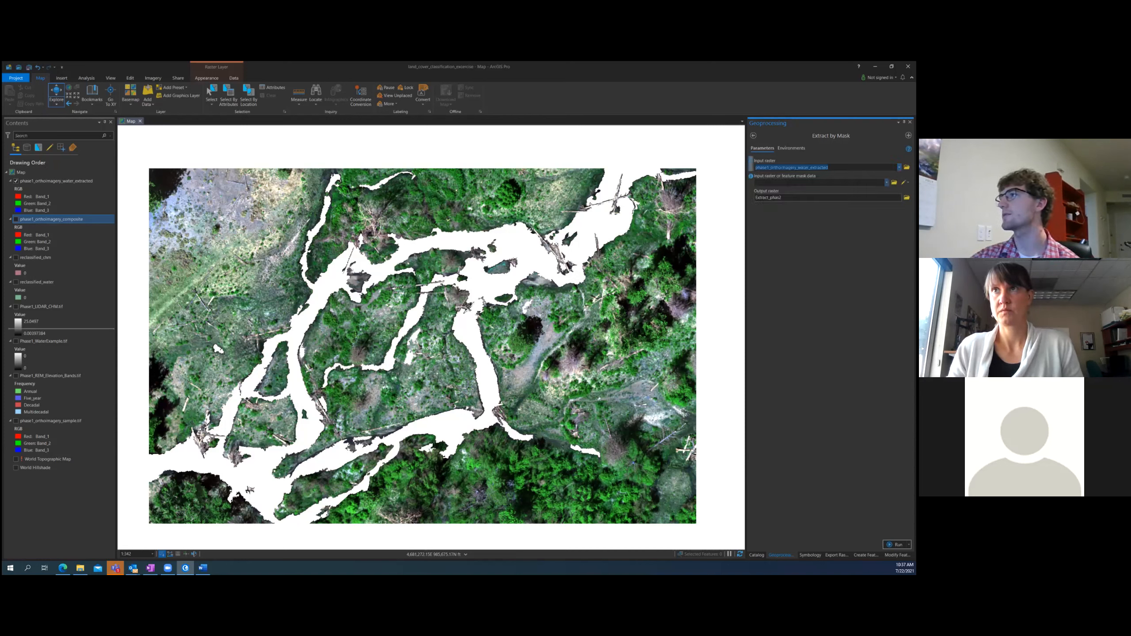
{"action": "left_click", "coordinate": [886, 183]}
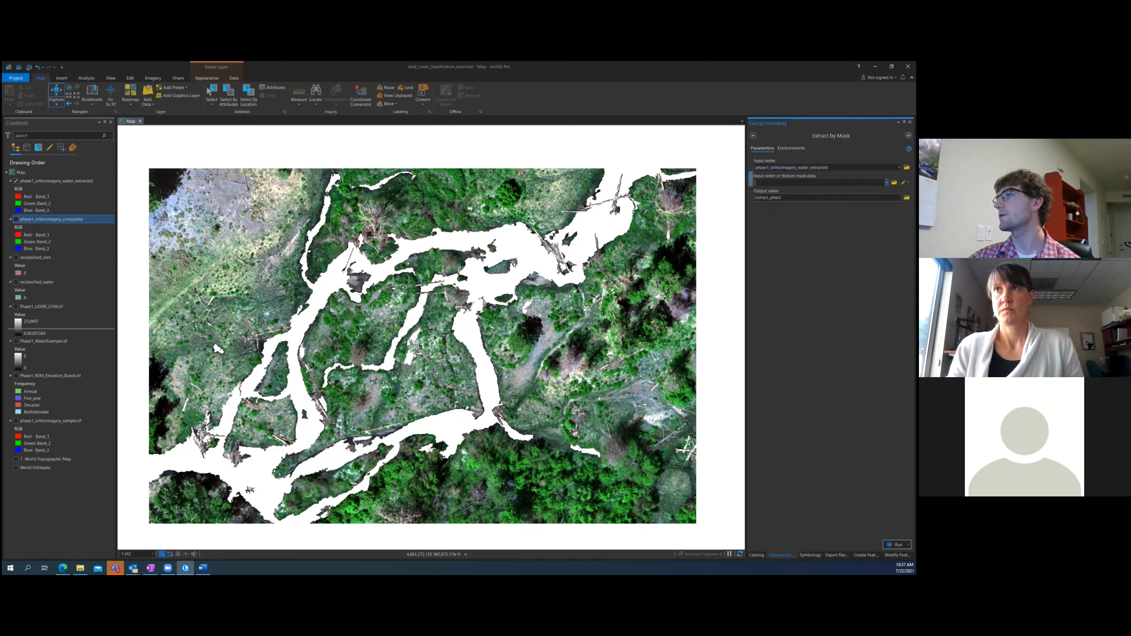
{"action": "left_click", "coordinate": [887, 183]}
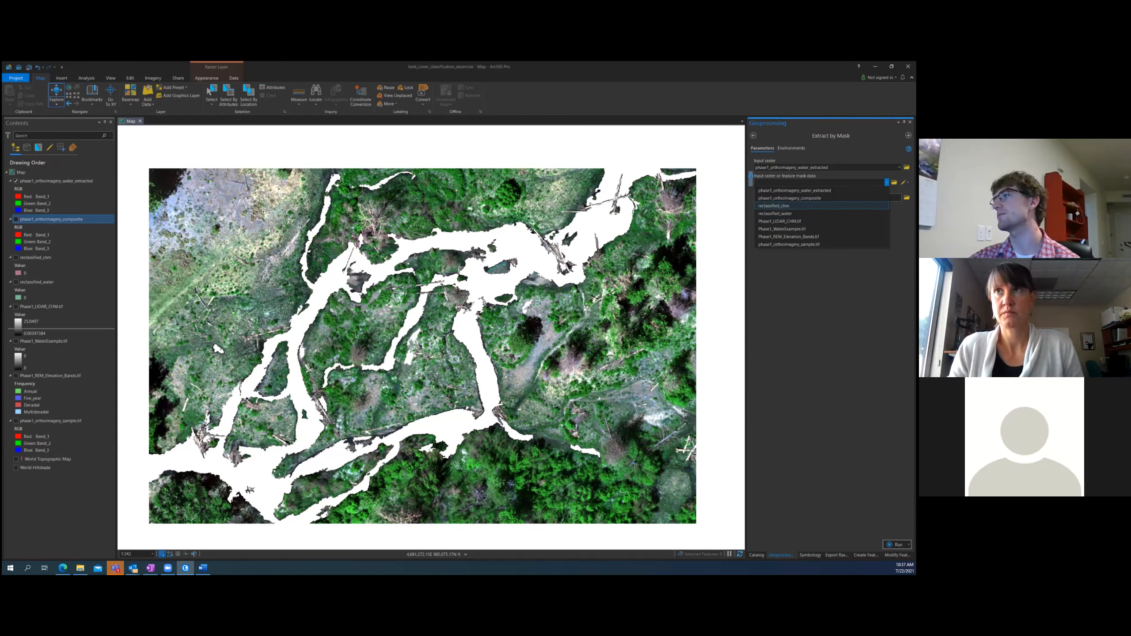
{"action": "left_click", "coordinate": [774, 206]}
Name the output raster Phase1_orthoimagery_landcover_subset in the project geodatabase
{"action": "left_click", "coordinate": [873, 198]}
{"action": "left_click_drag", "start_coordinate": [874, 198], "coordinate": [882, 197]}
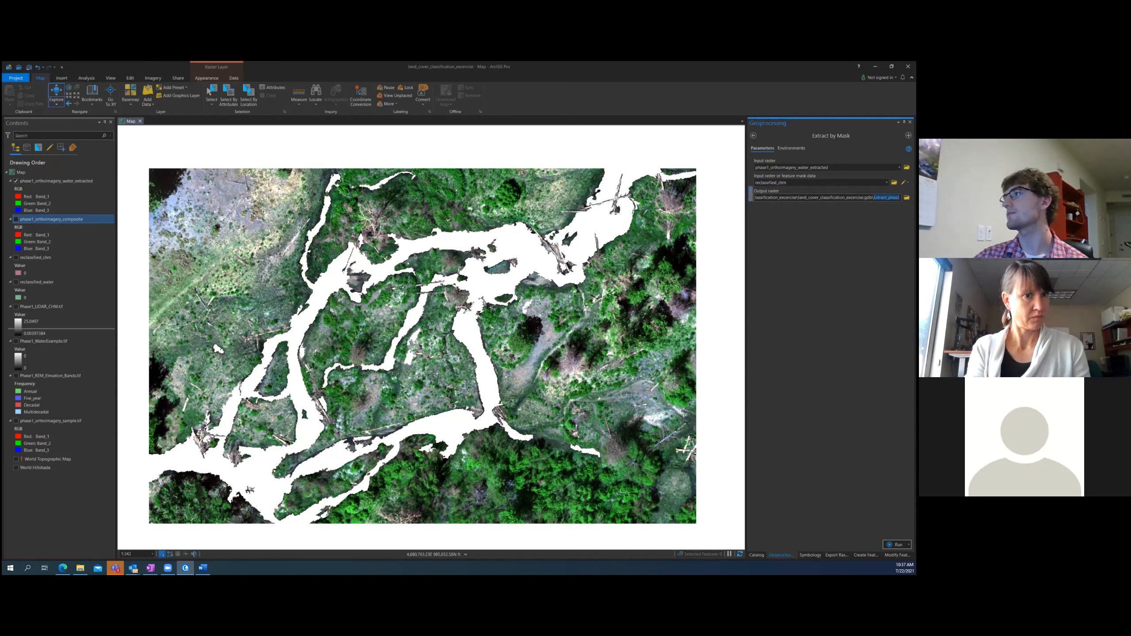
{"action": "left_click", "coordinate": [824, 198]}
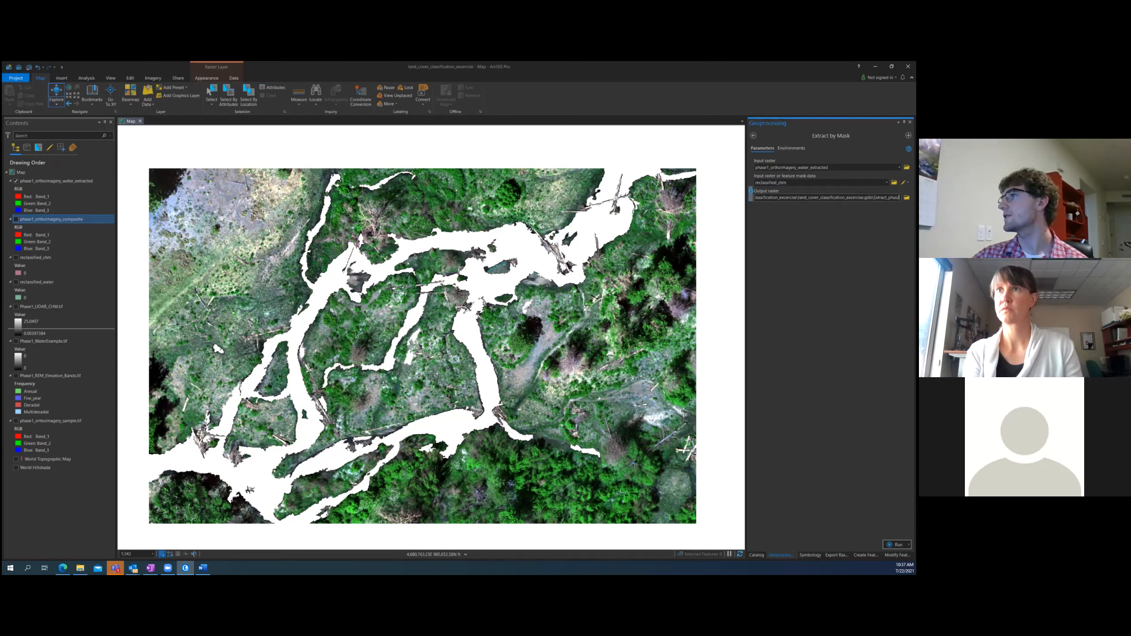
{"action": "left_click_drag", "start_coordinate": [899, 197], "coordinate": [874, 198]}
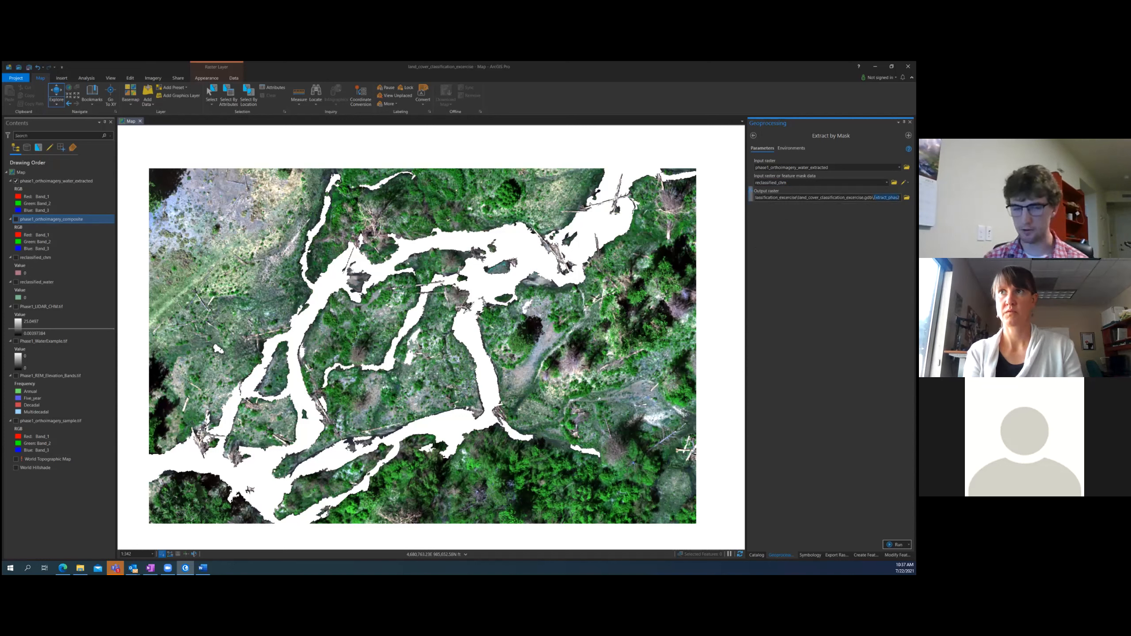
{"action": "key", "text": "BackSpace"}
{"action": "type", "text": "lassification_excercise.gdb\\Phase1_orth"}
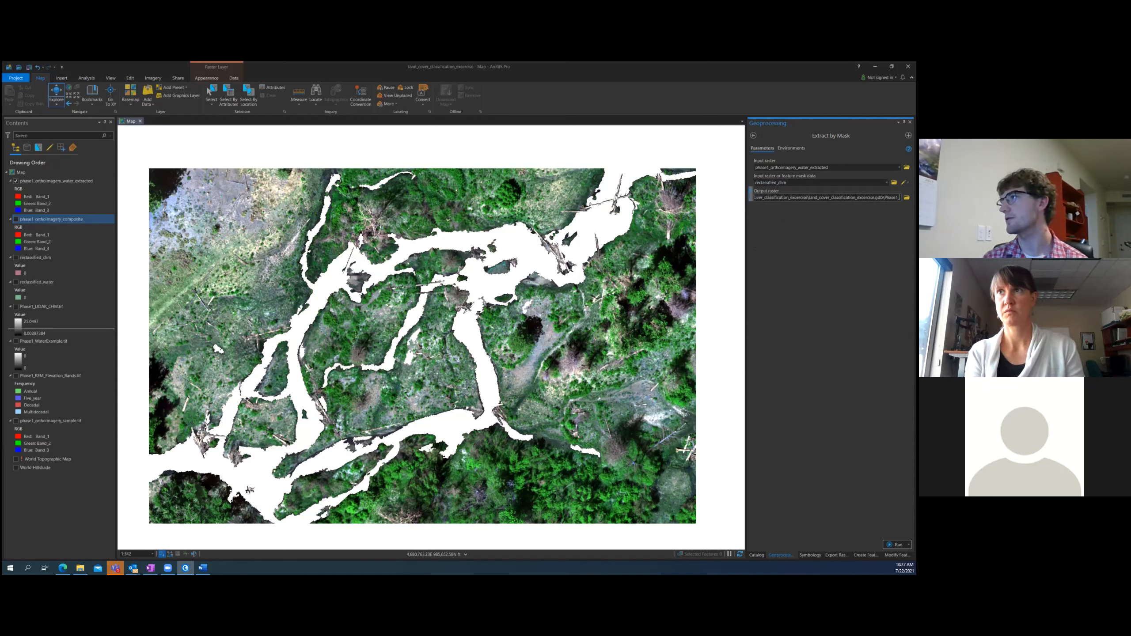
{"action": "type", "text": "oimagery_landcover_subset"}
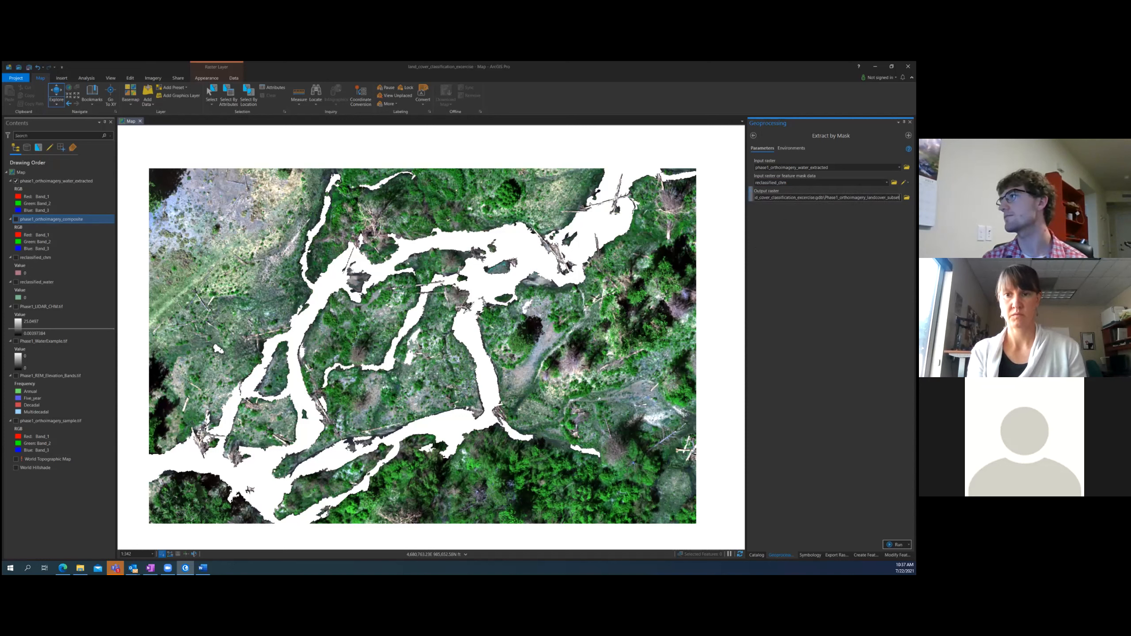
{"action": "key", "text": "Tab"}
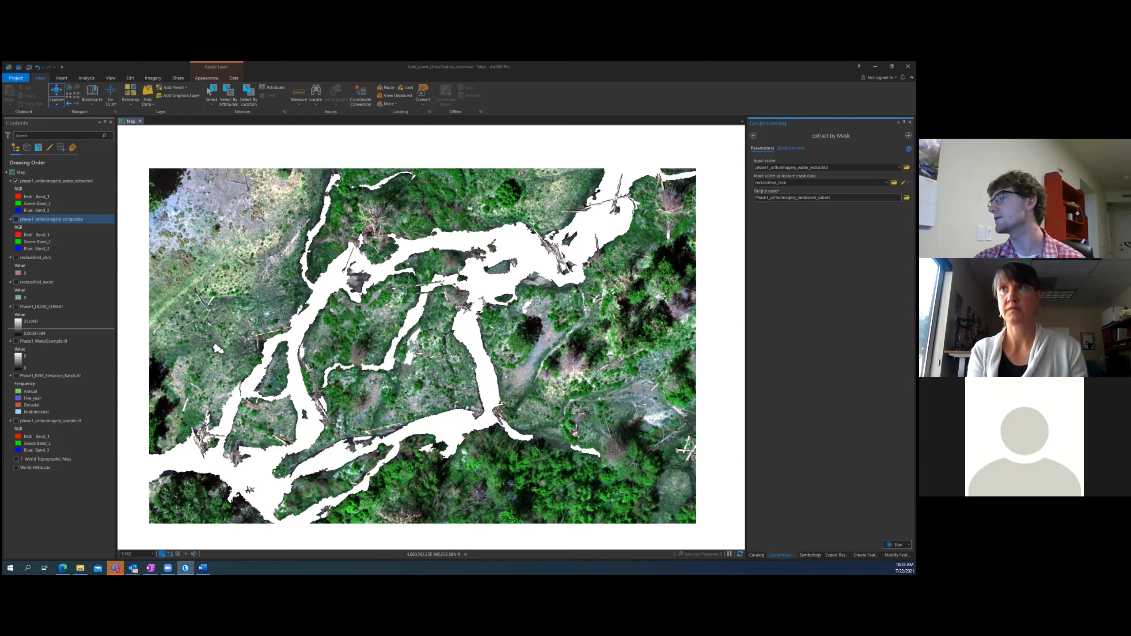
Set the cell size environment to match the phase1_orthoimagery_water_extracted layer and run Extract by Mask
{"action": "left_click", "coordinate": [791, 148]}
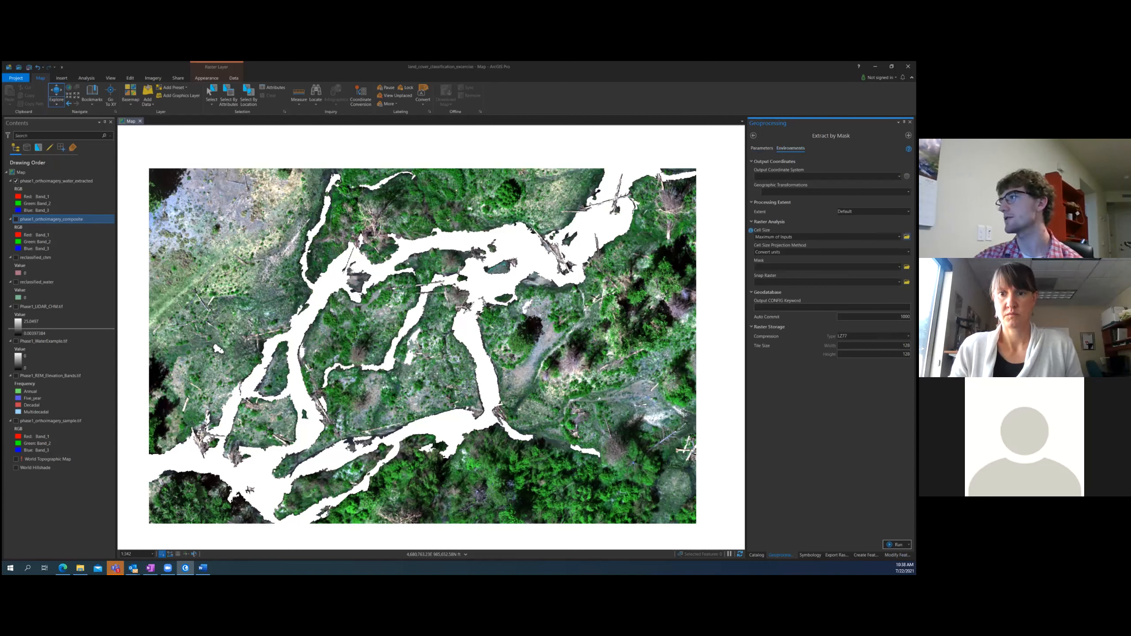
{"action": "left_click", "coordinate": [899, 237]}
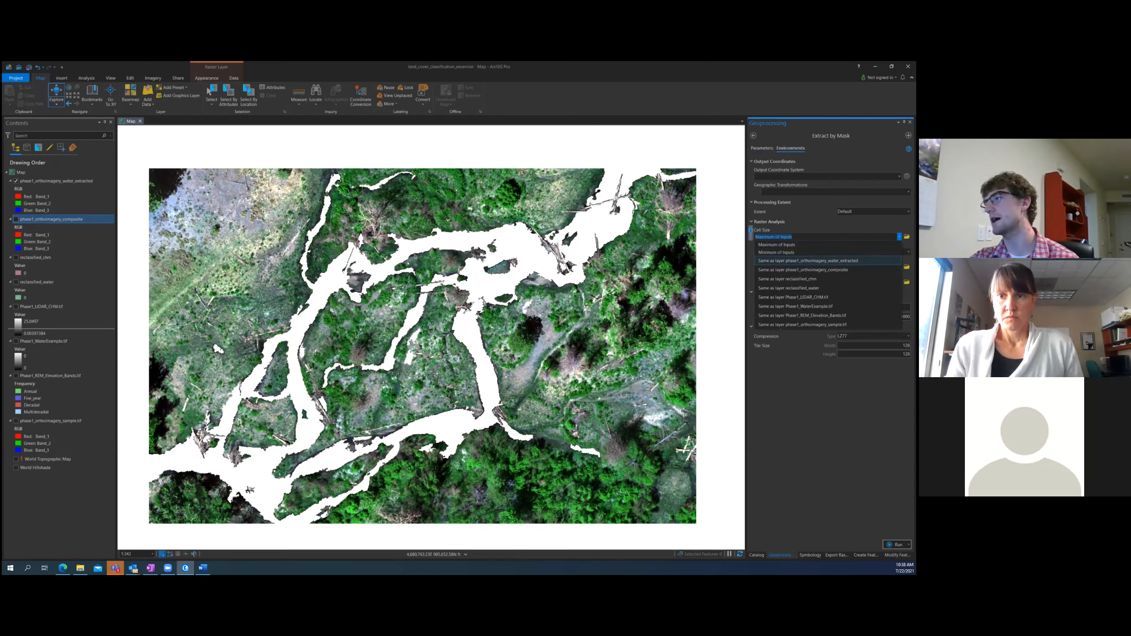
{"action": "left_click", "coordinate": [808, 261]}
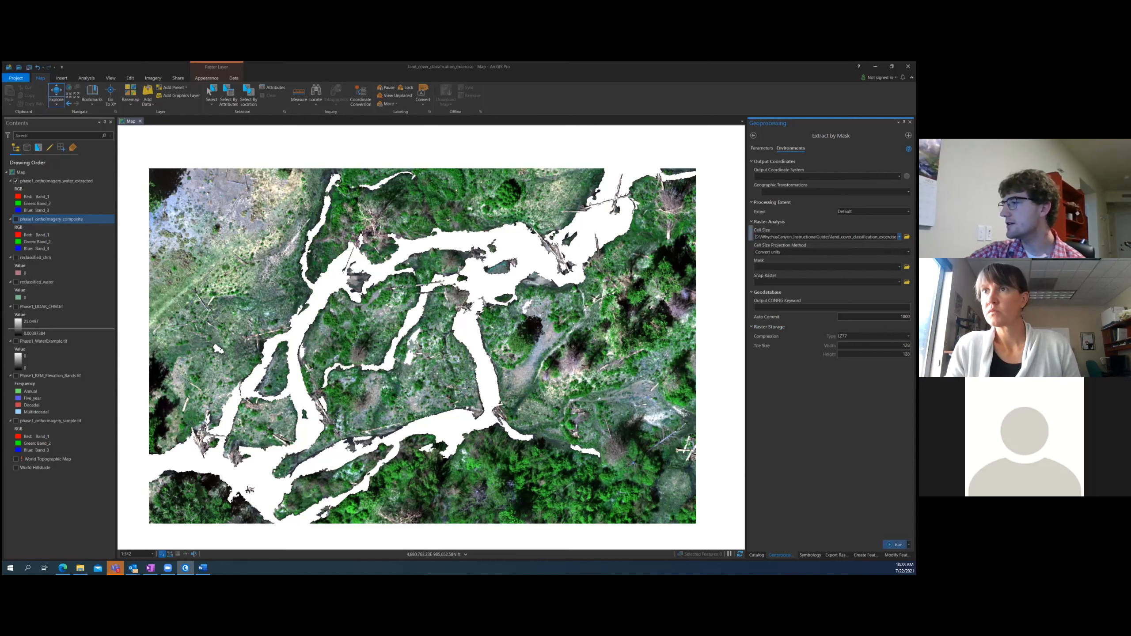
{"action": "left_click", "coordinate": [896, 544]}
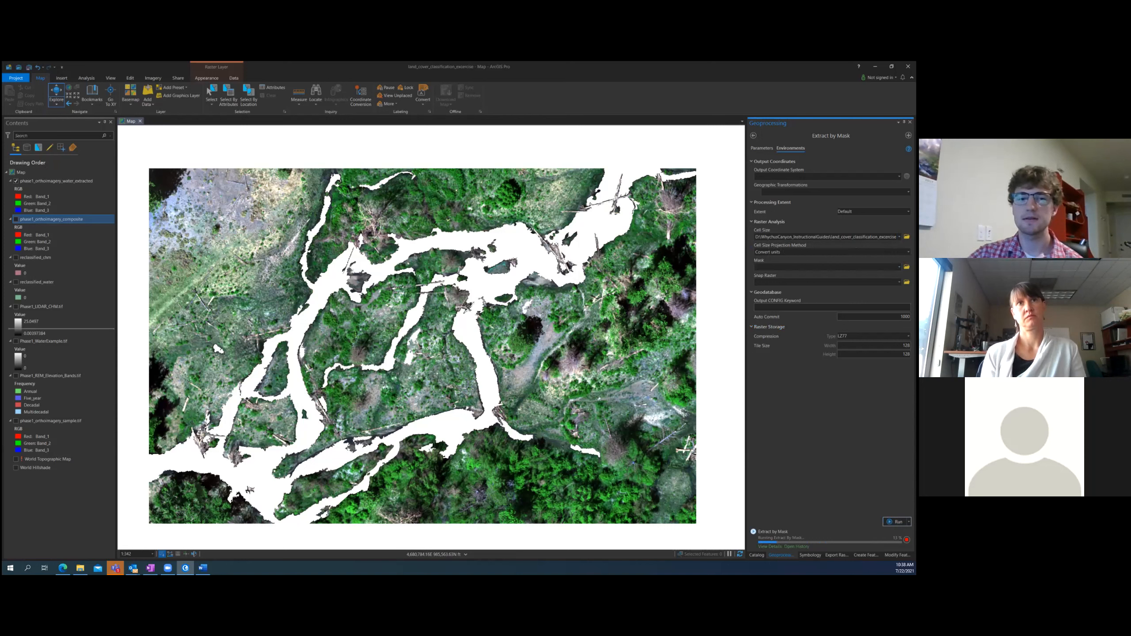
{"action": "key", "text": "alt+Tab"}
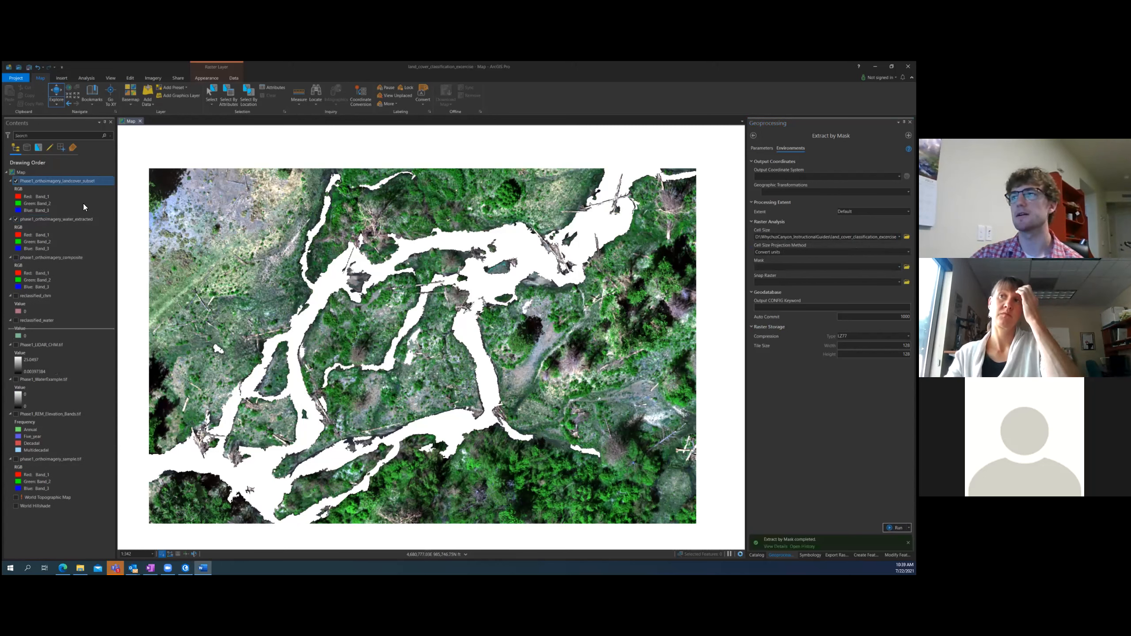
Hide the phase1_orthoimagery_water_extracted layer to show the landcover subset, and leave Extract by Mask for the geoprocessing tool list
{"action": "left_click", "coordinate": [16, 221]}
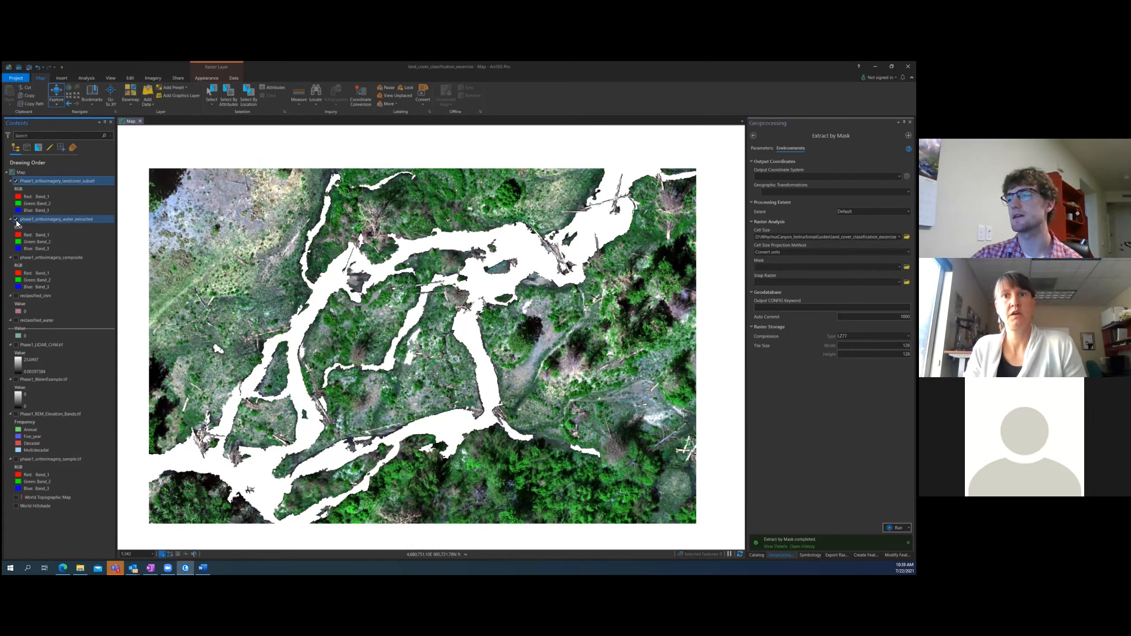
{"action": "left_click", "coordinate": [19, 222]}
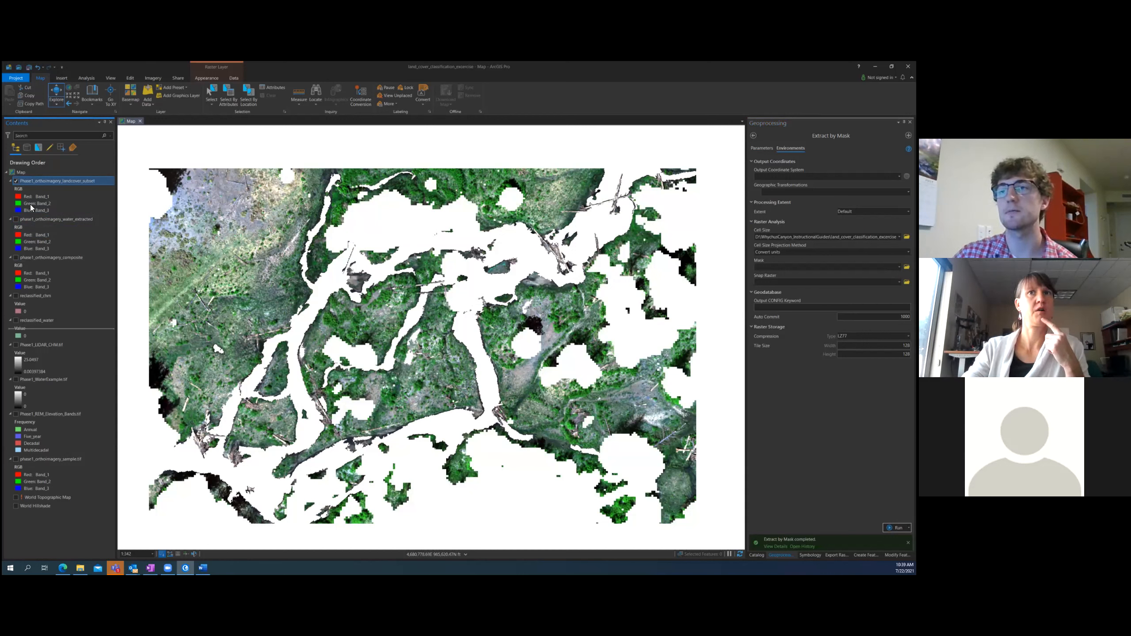
{"action": "left_click", "coordinate": [41, 221]}
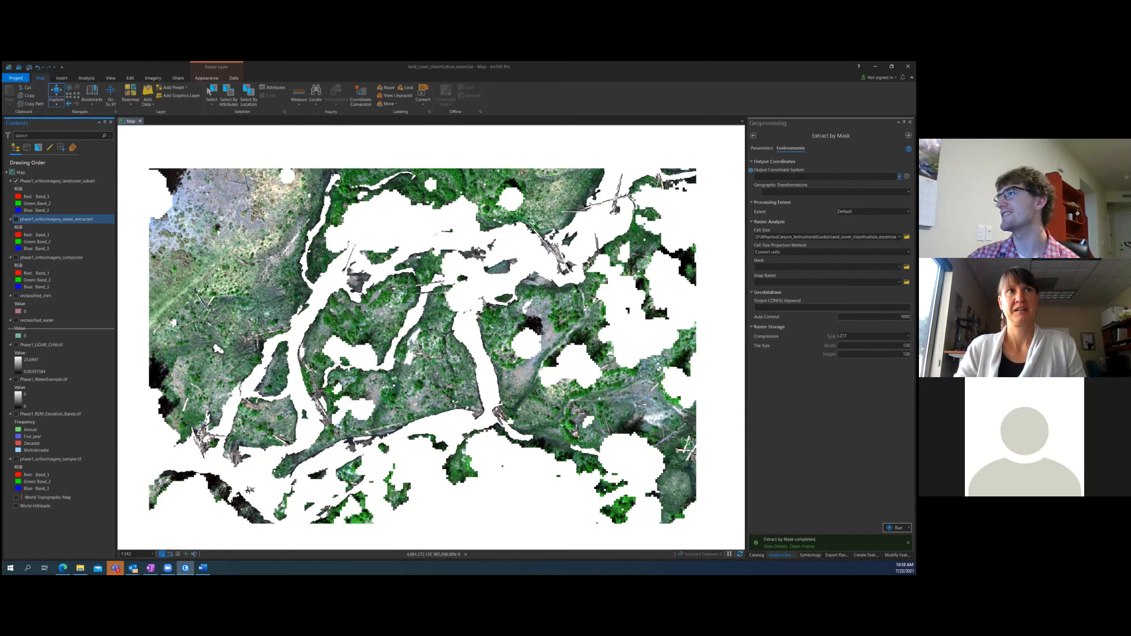
{"action": "left_click", "coordinate": [762, 149]}
{"action": "left_click", "coordinate": [753, 136]}
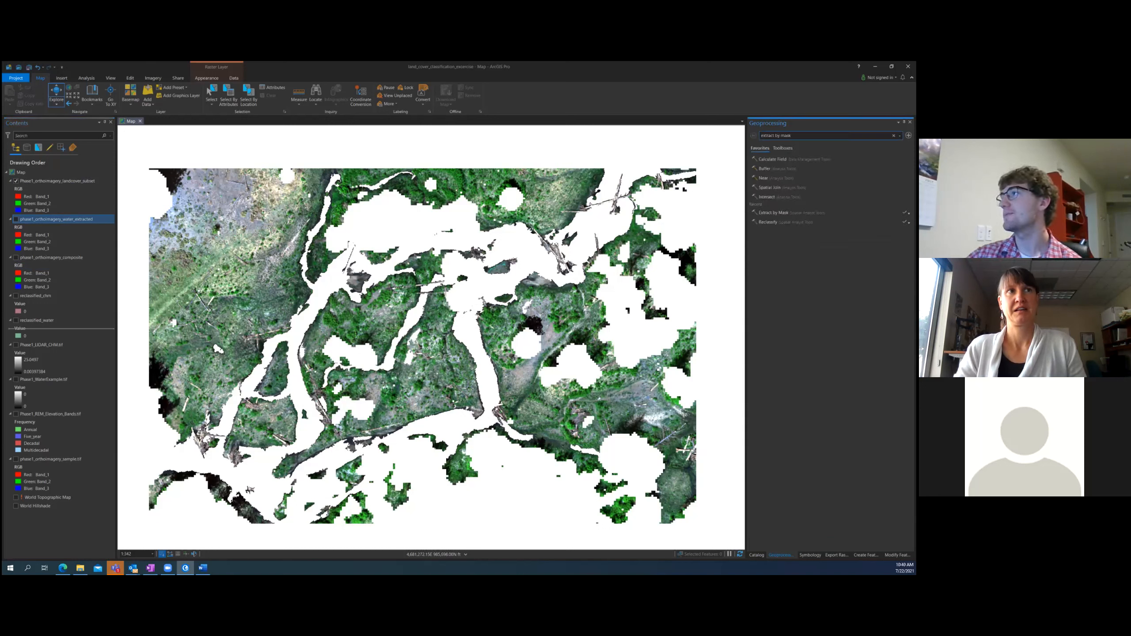
{"action": "left_click", "coordinate": [894, 136]}
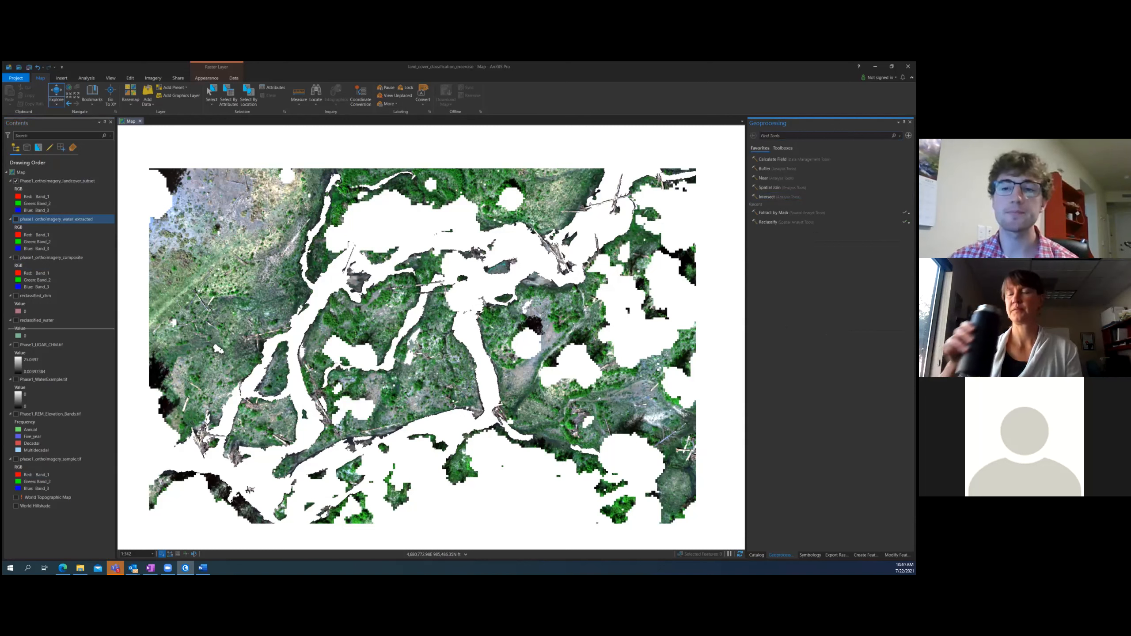
{"action": "key", "text": "alt+Tab"}
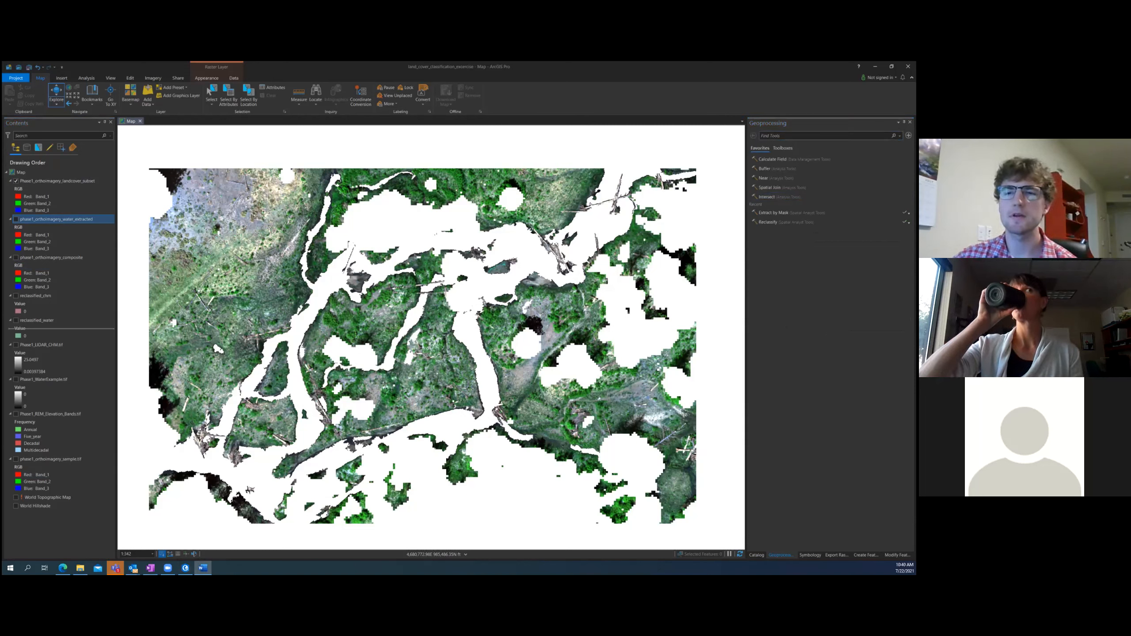
{"action": "right_click", "coordinate": [68, 183]}
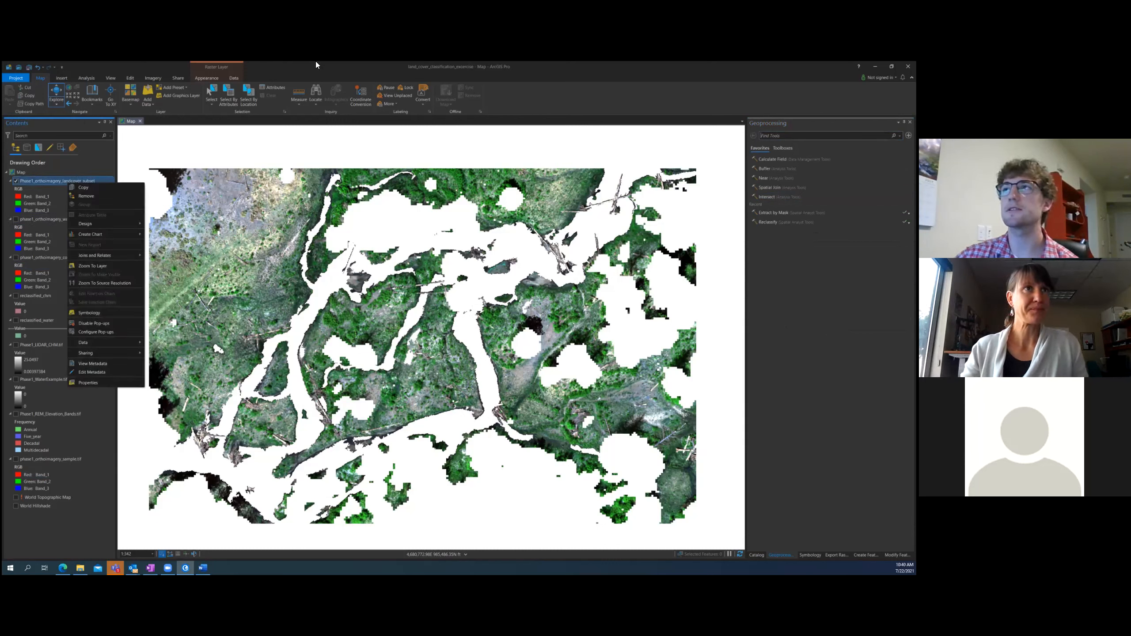
{"action": "left_click", "coordinate": [297, 73]}
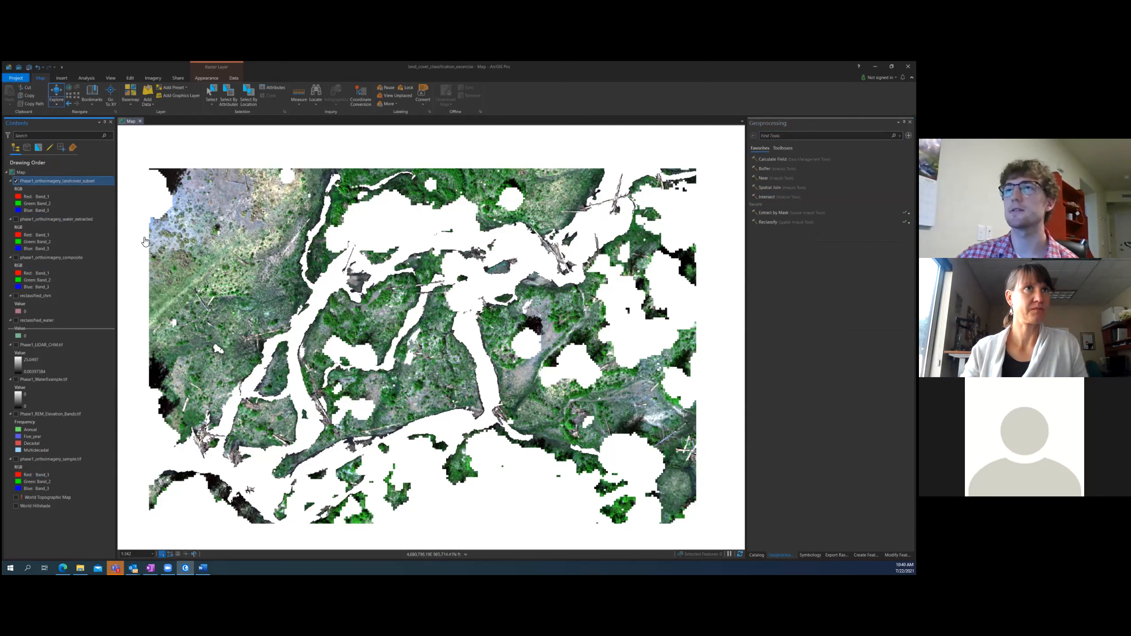
{"action": "left_click", "coordinate": [61, 172]}
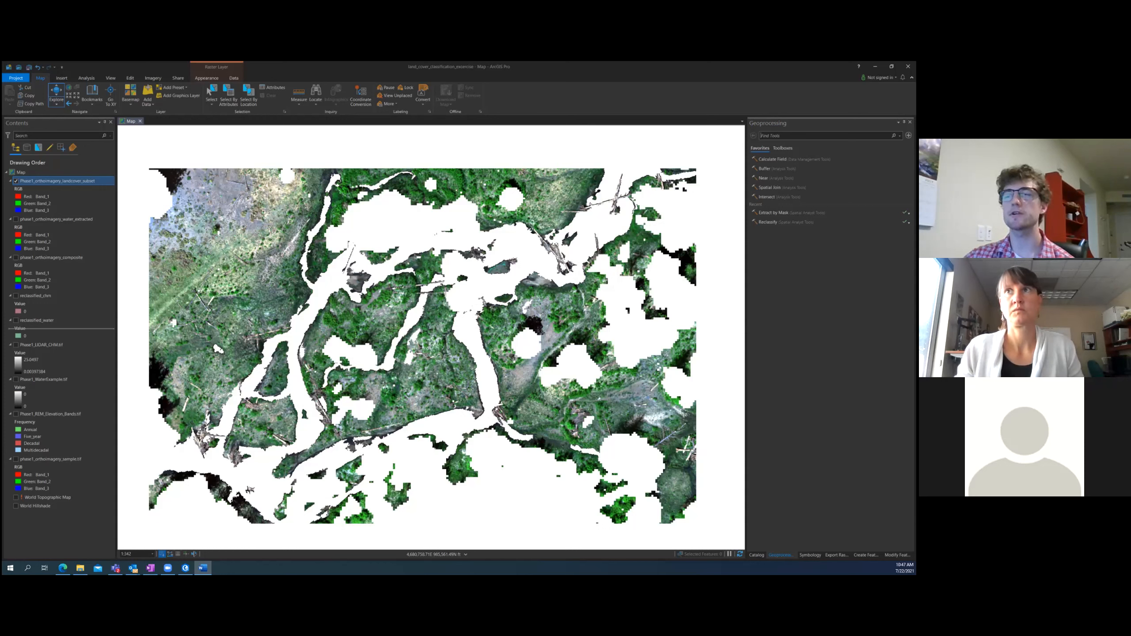
Open Segmentation for the Phase1_orthoimagery_landcover_subset layer and set the minimum segment size to 500 pixels
{"action": "left_click", "coordinate": [59, 181]}
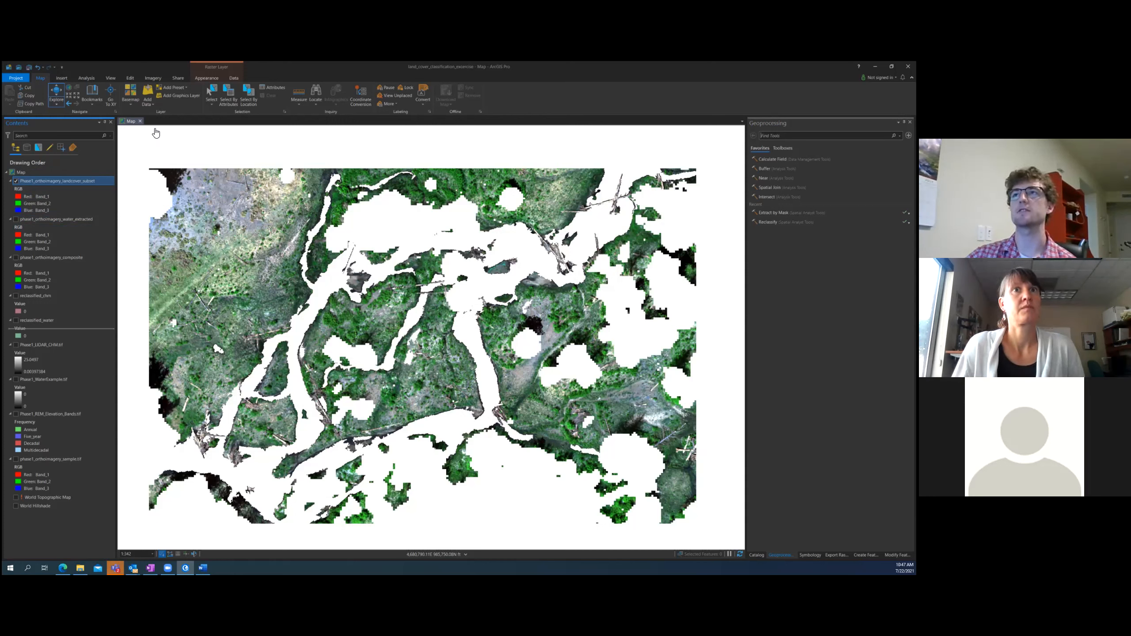
{"action": "left_click", "coordinate": [148, 79]}
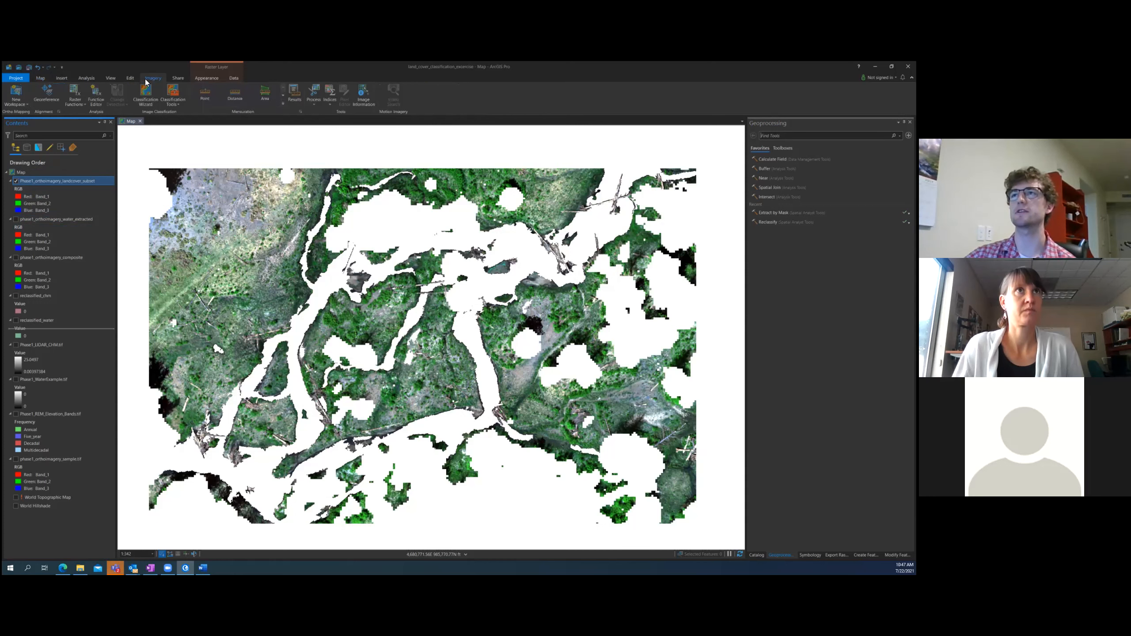
{"action": "left_click", "coordinate": [170, 98]}
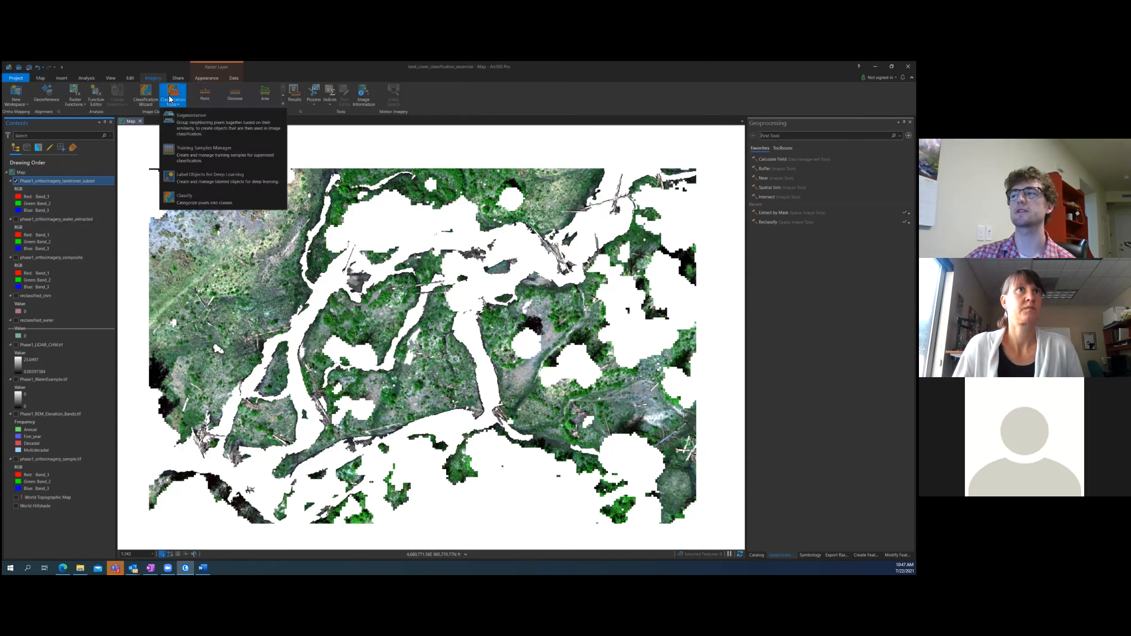
{"action": "left_click", "coordinate": [196, 120]}
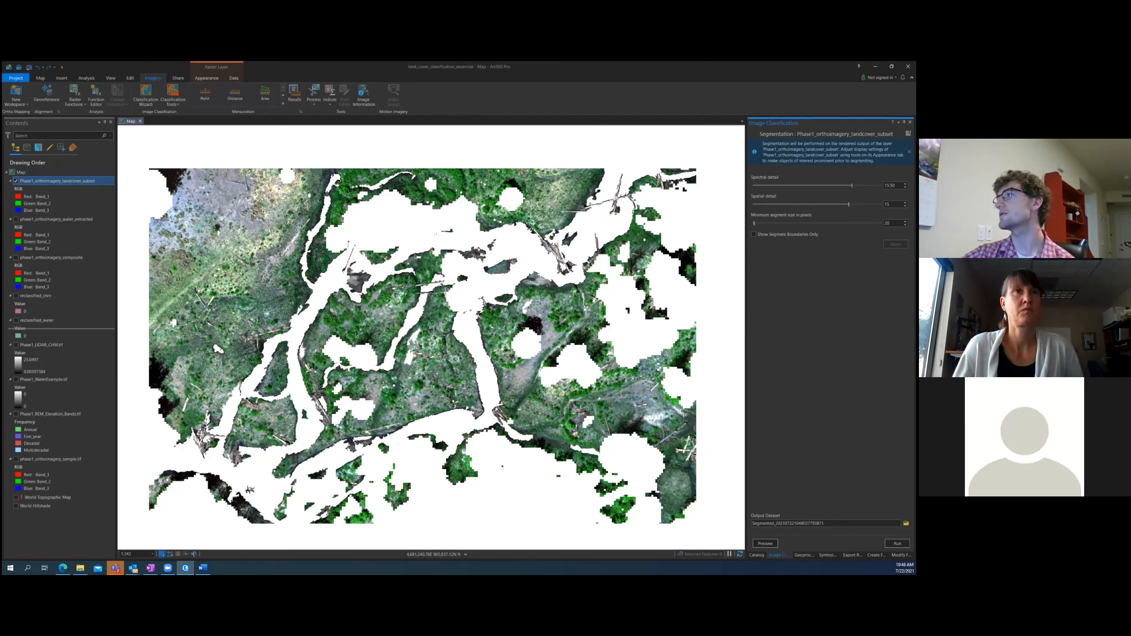
{"action": "left_click", "coordinate": [909, 151]}
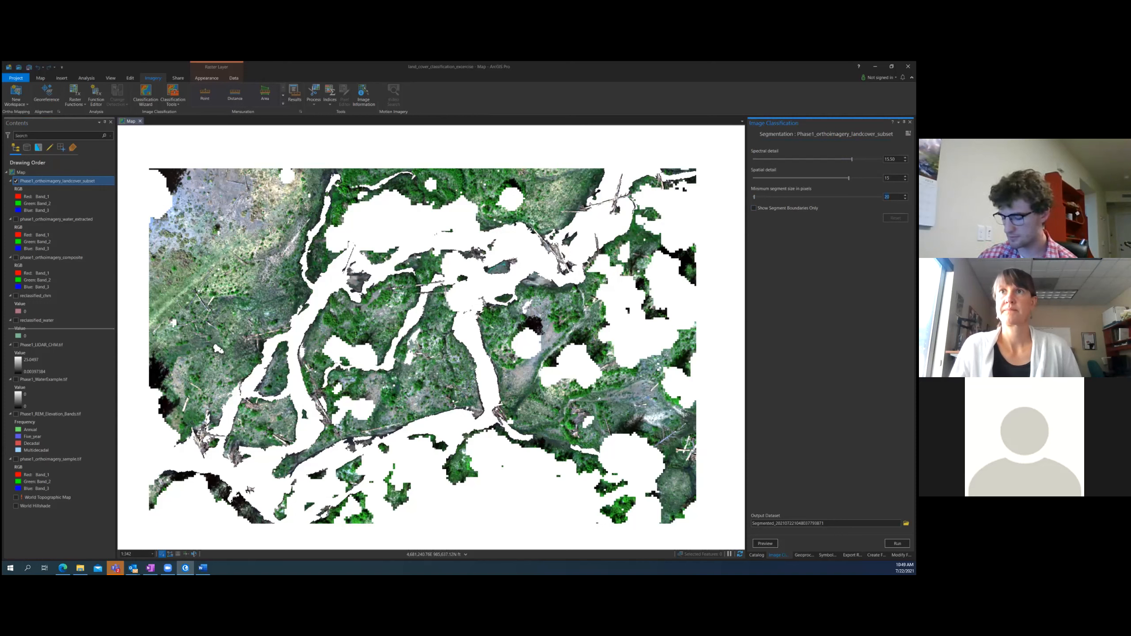
{"action": "type", "text": "500"}
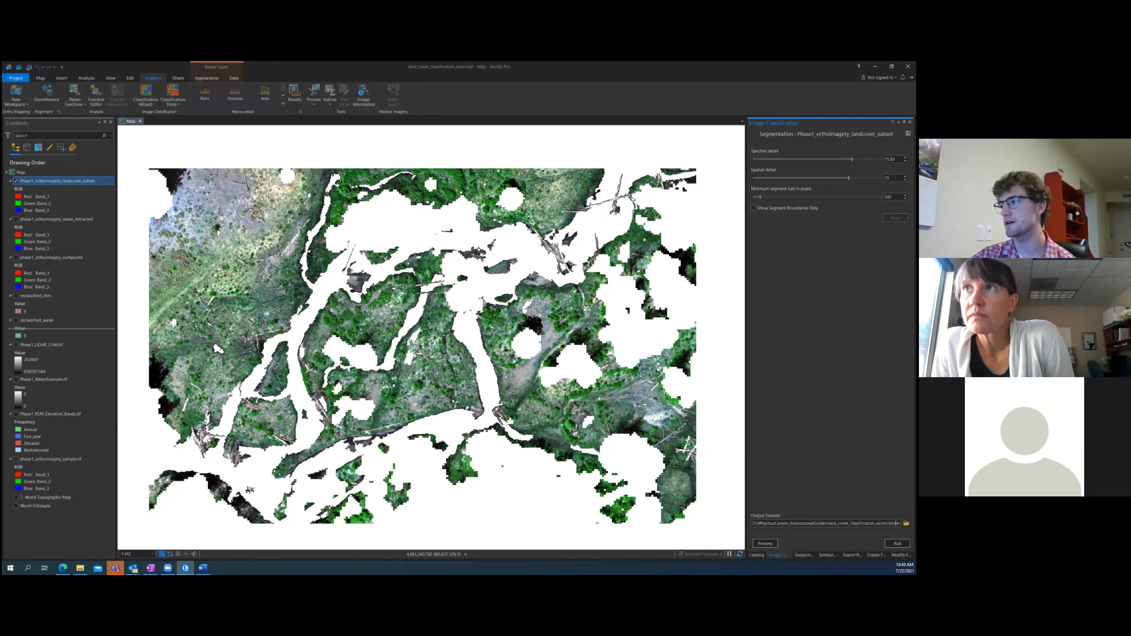
Name the segmentation output Phase1_herbaceous_cover_segmentation in the project geodatabase and run the segmentation
{"action": "double_click", "coordinate": [885, 523]}
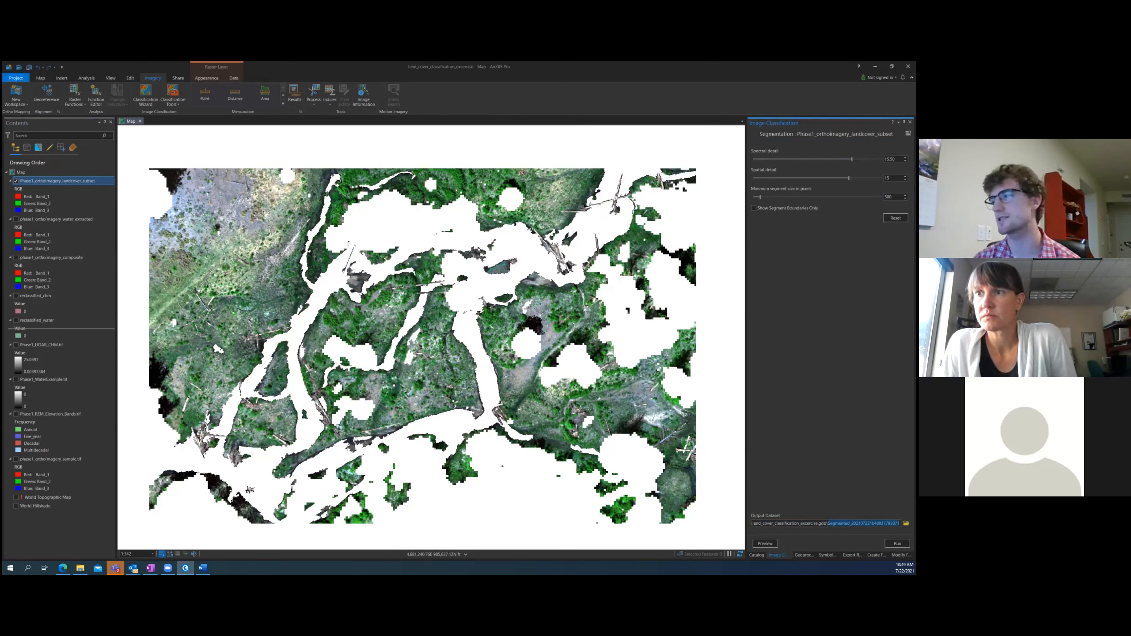
{"action": "key", "text": "BackSpace"}
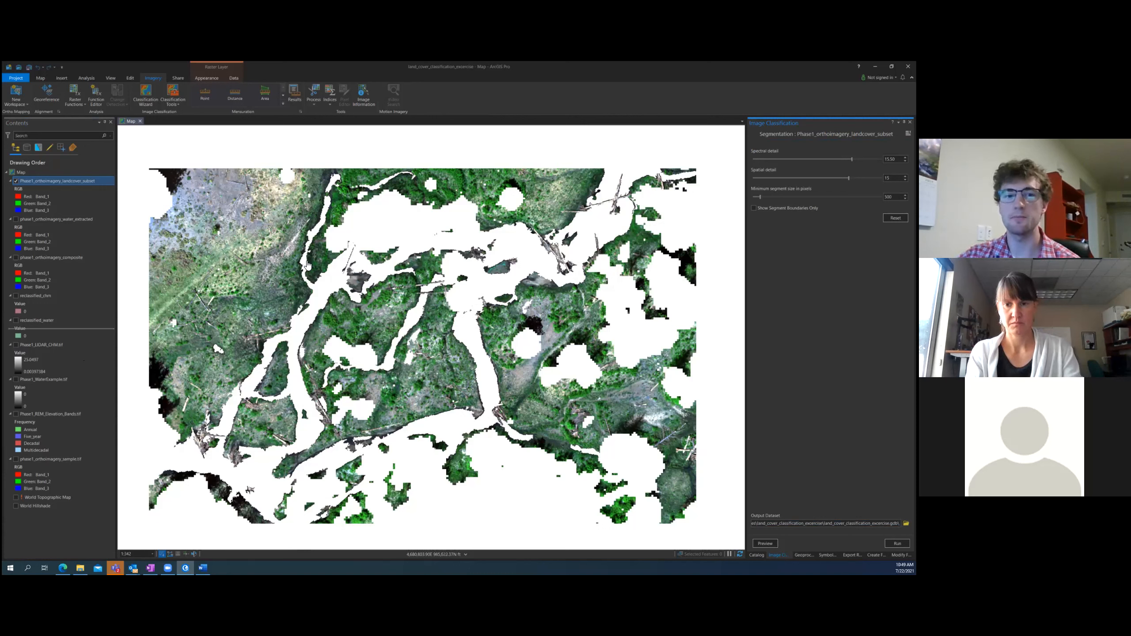
{"action": "key", "text": "alt+Tab"}
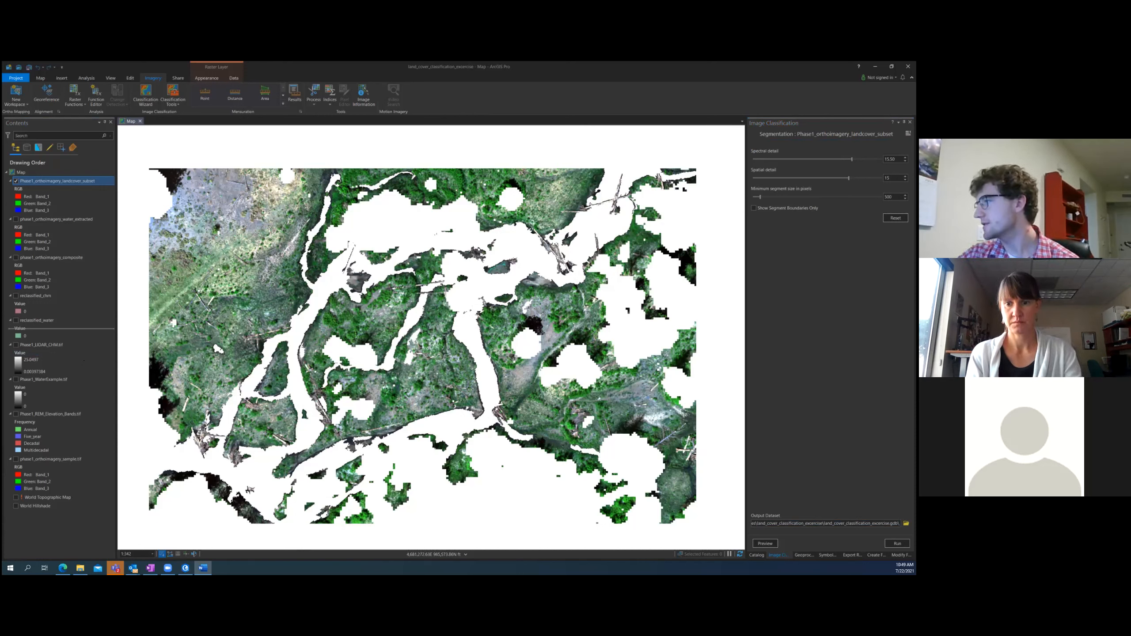
{"action": "key", "text": "alt+Tab"}
{"action": "type", "text": "Phase1_herbaceous_cover_segmentation"}
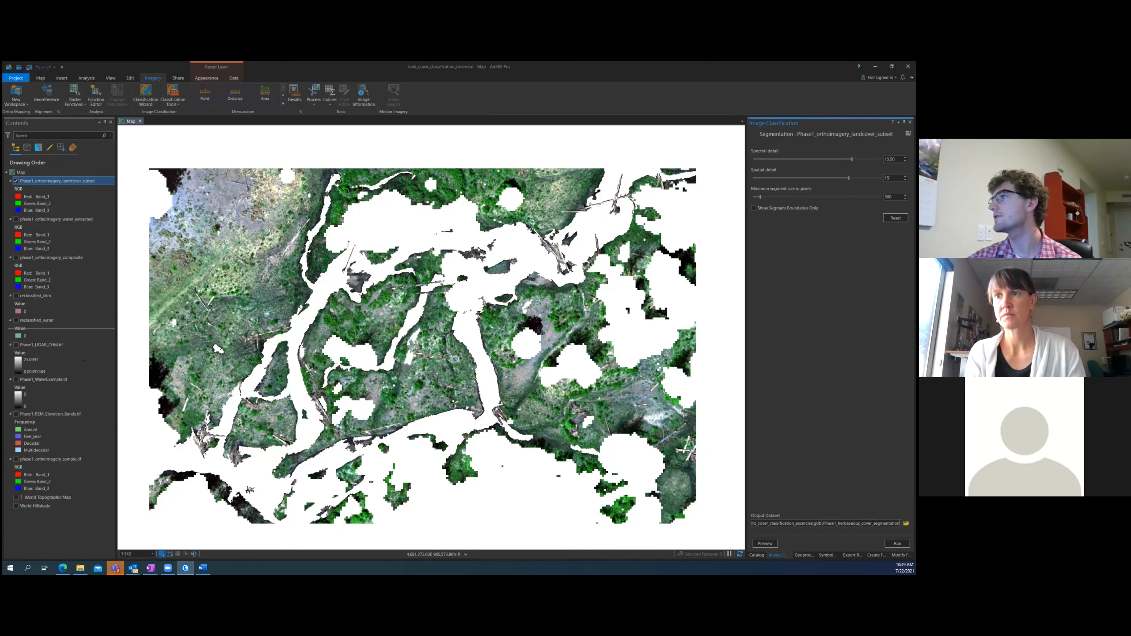
{"action": "left_click", "coordinate": [890, 178]}
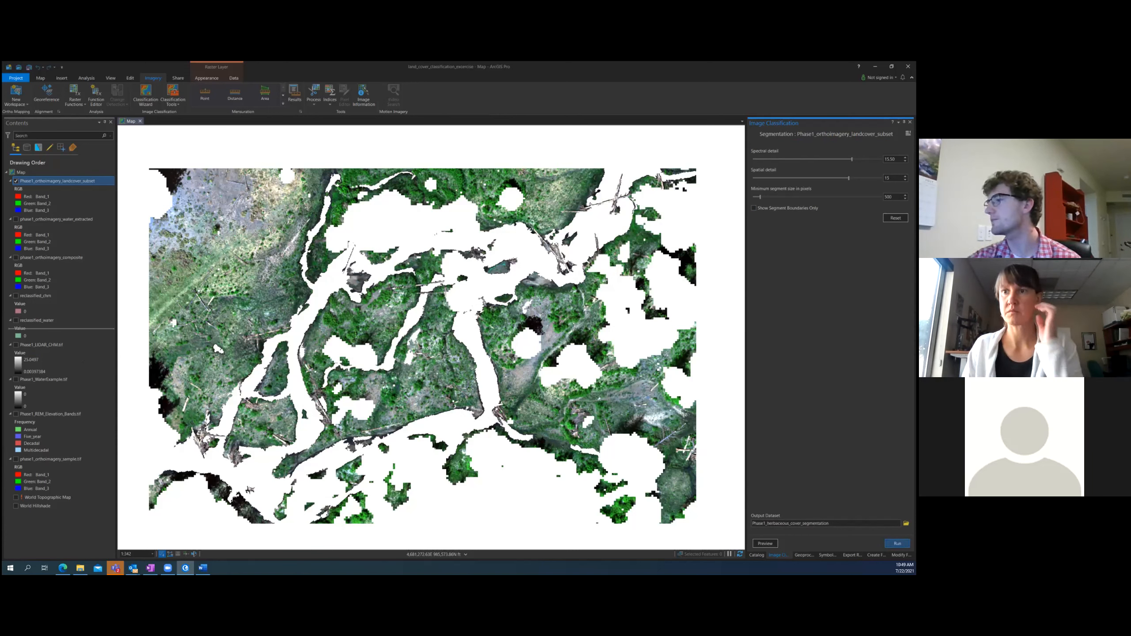
{"action": "left_click", "coordinate": [897, 543]}
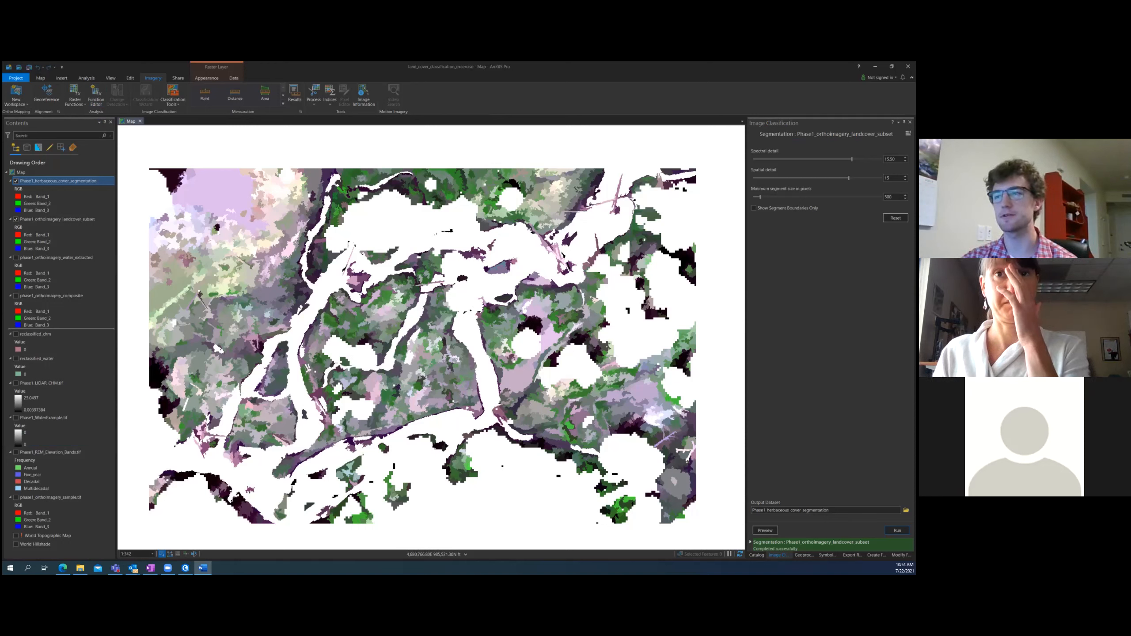
Open the Training Samples Manager for the Phase1_herbaceous_cover_segmentation layer and create a new, empty classification schema
{"action": "left_click", "coordinate": [304, 66]}
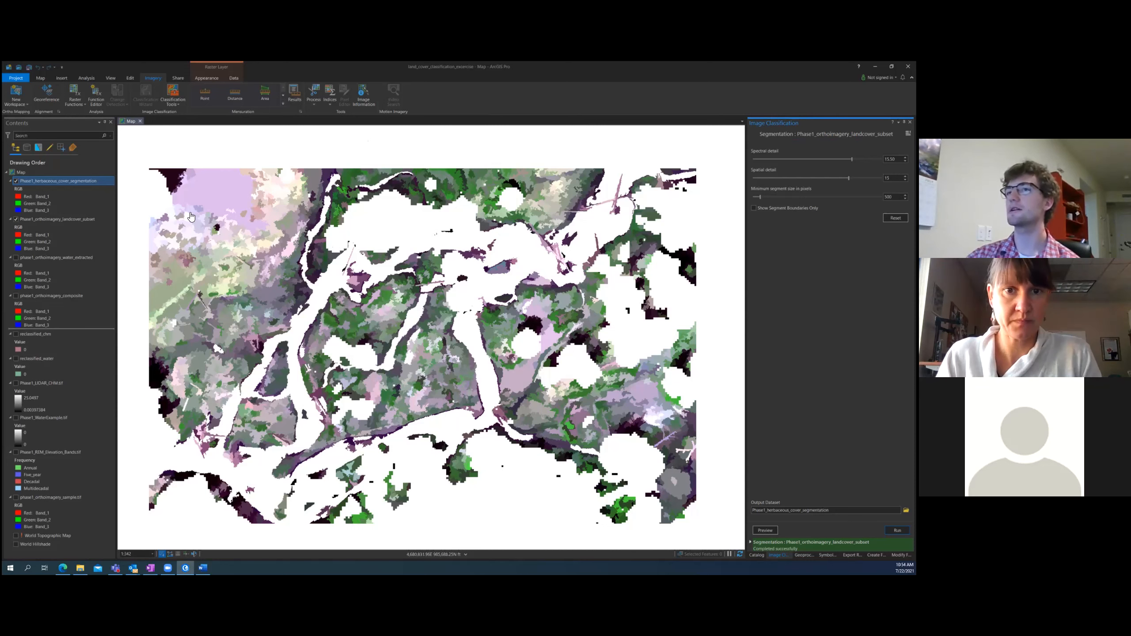
{"action": "left_click", "coordinate": [176, 102]}
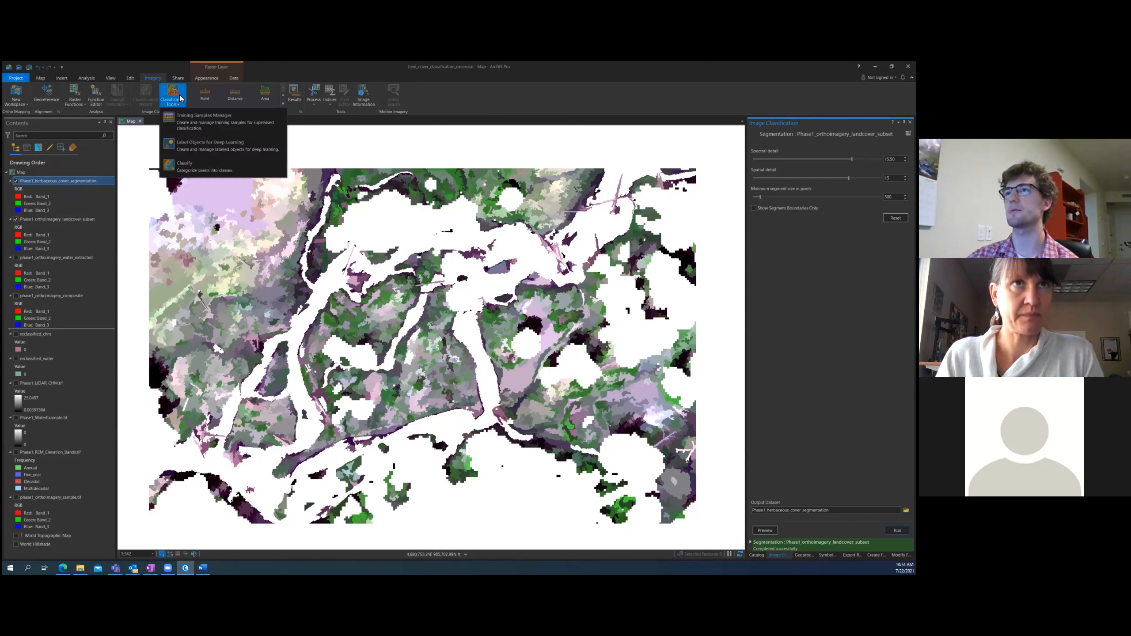
{"action": "left_click", "coordinate": [182, 124]}
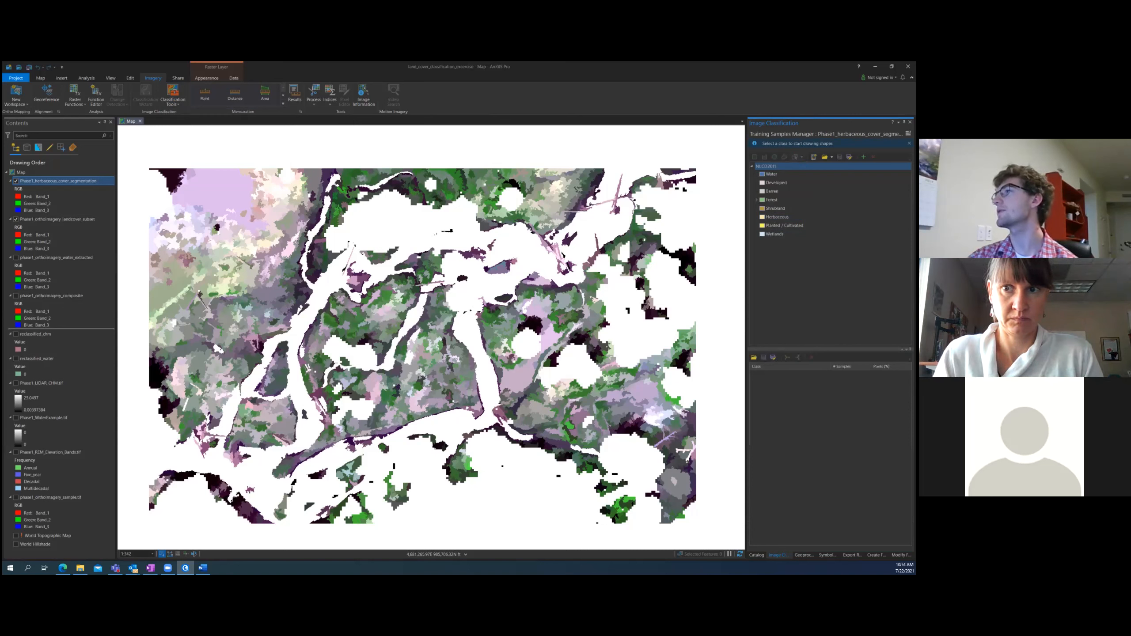
{"action": "left_click", "coordinate": [772, 174]}
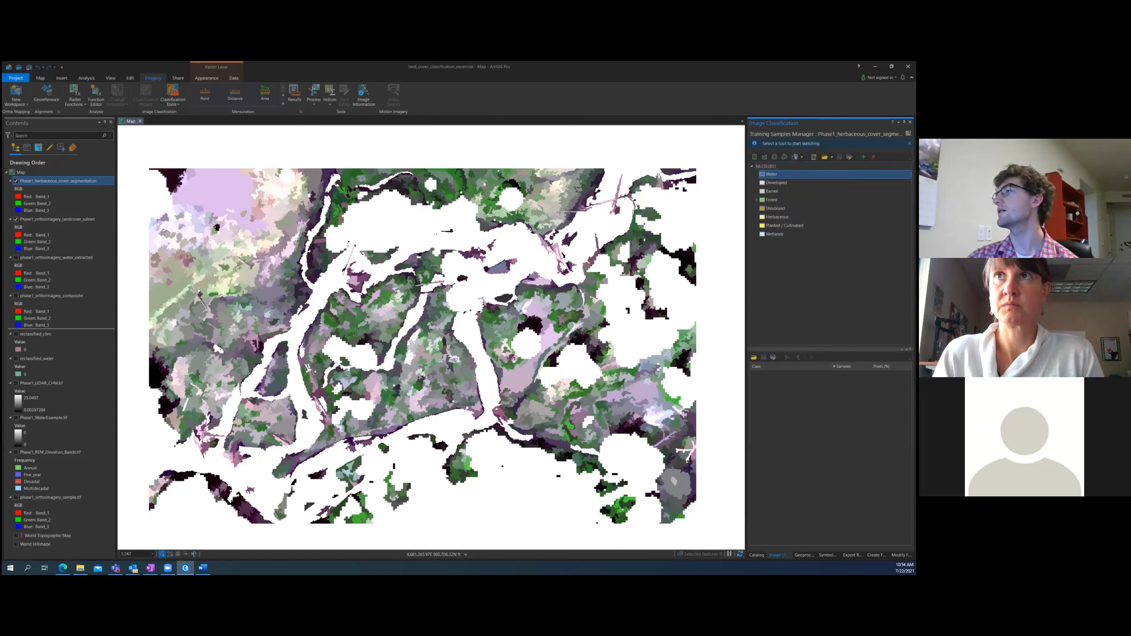
{"action": "left_click", "coordinate": [814, 157]}
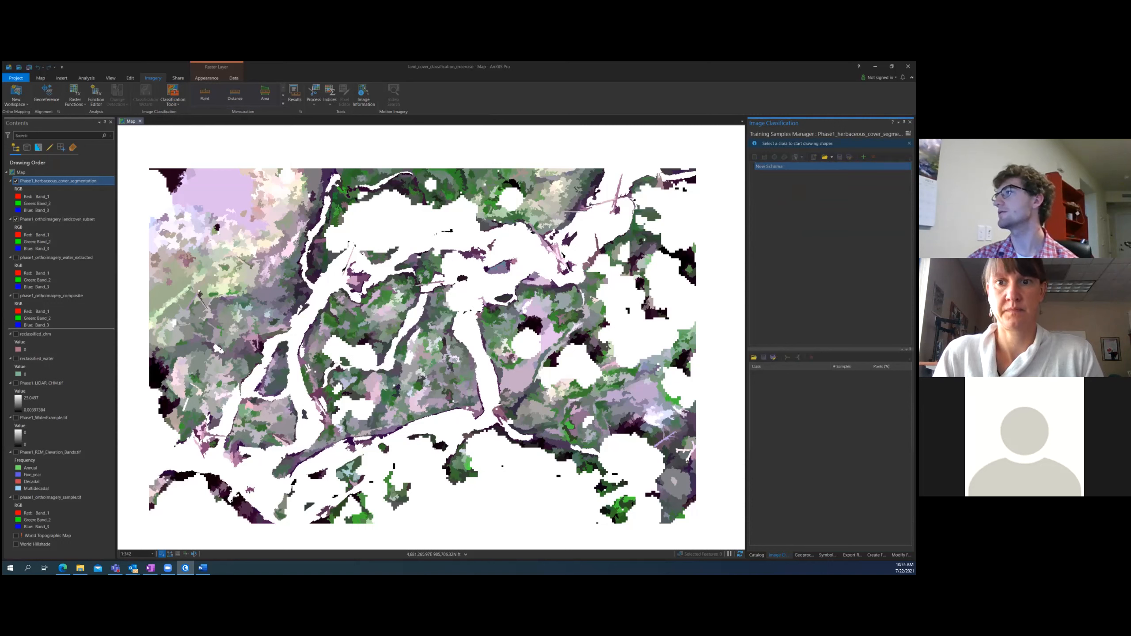
{"action": "left_click", "coordinate": [863, 157]}
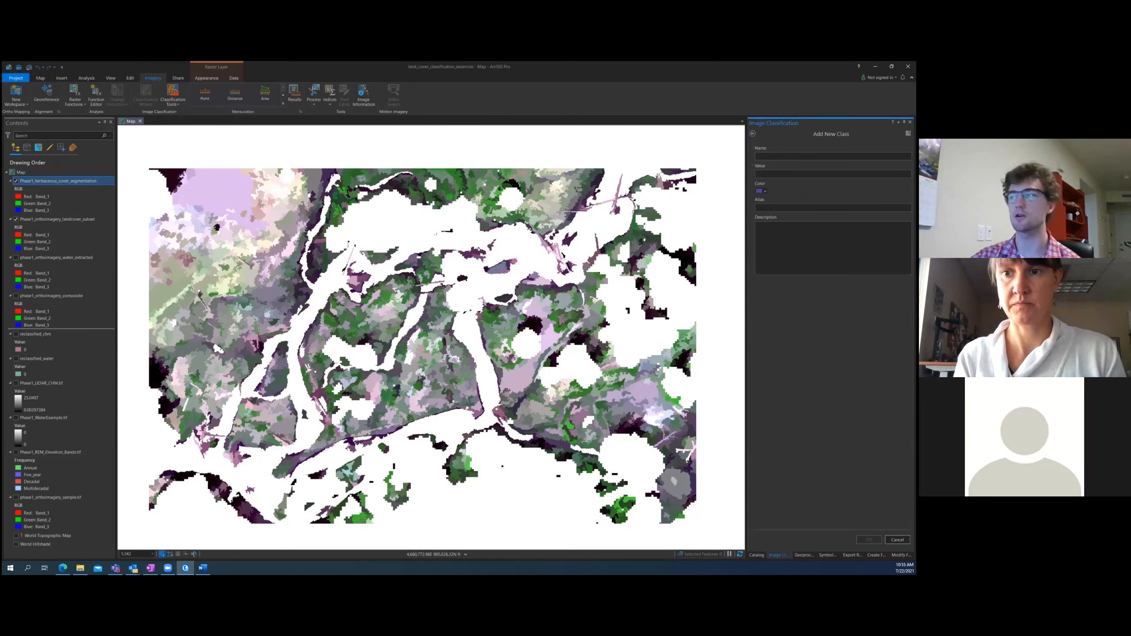
{"action": "type", "text": "herbaceous"}
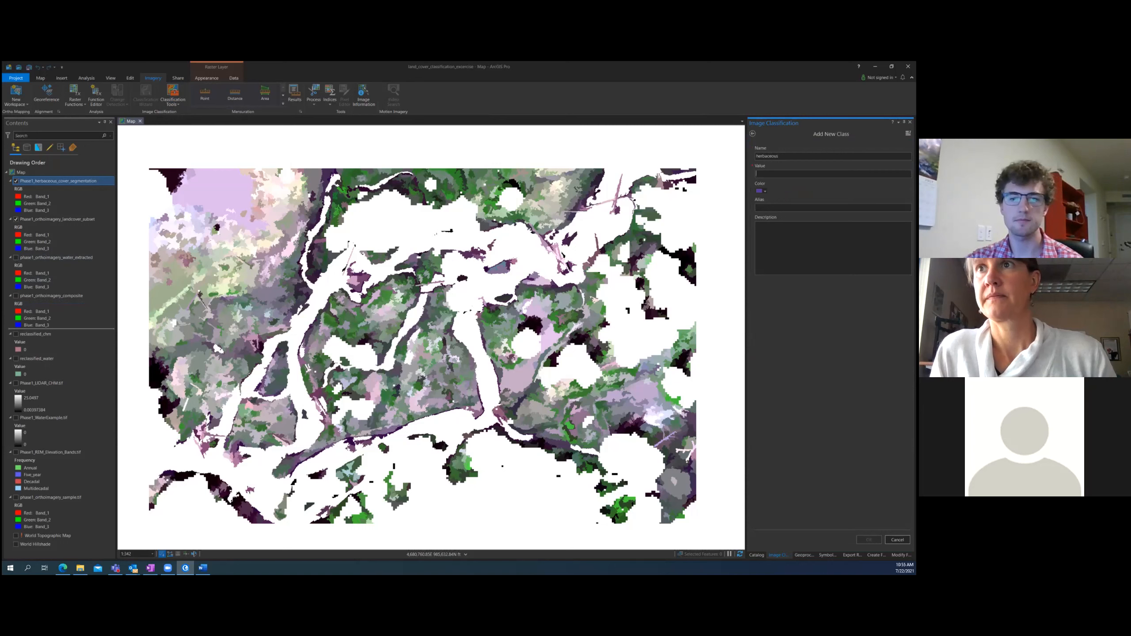
{"action": "left_click", "coordinate": [757, 173]}
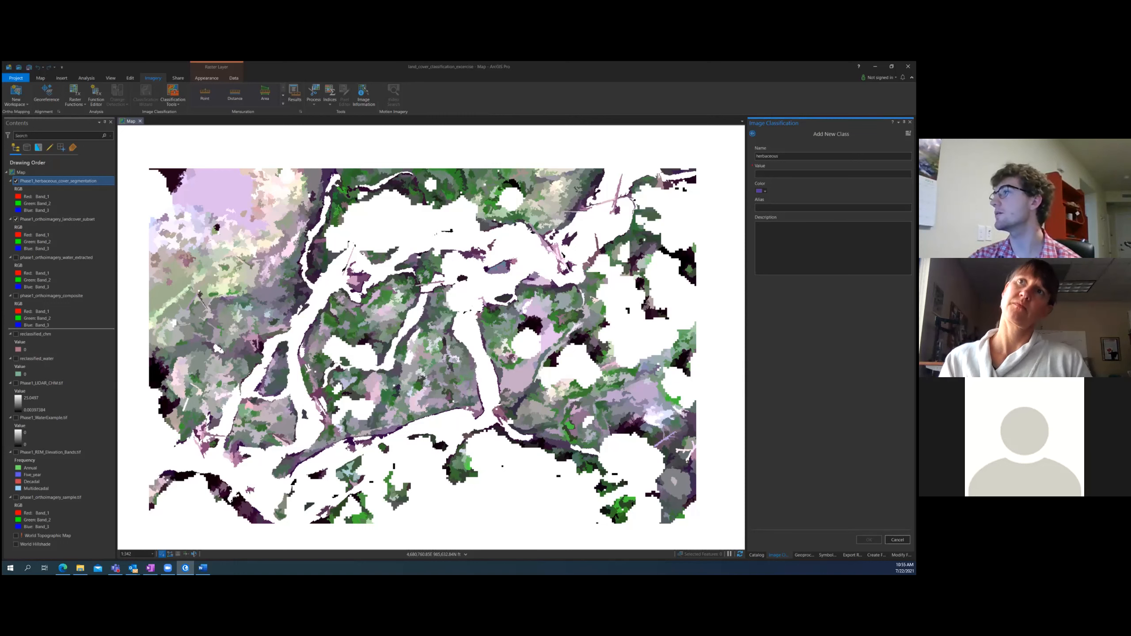
{"action": "left_click", "coordinate": [898, 539]}
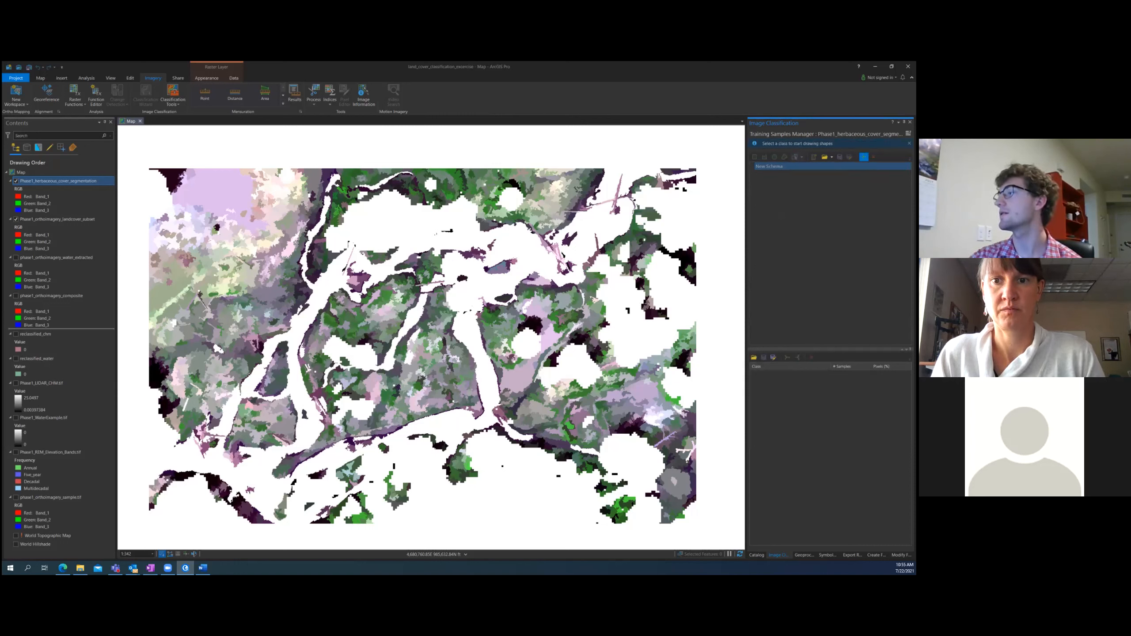
{"action": "left_click", "coordinate": [864, 157]}
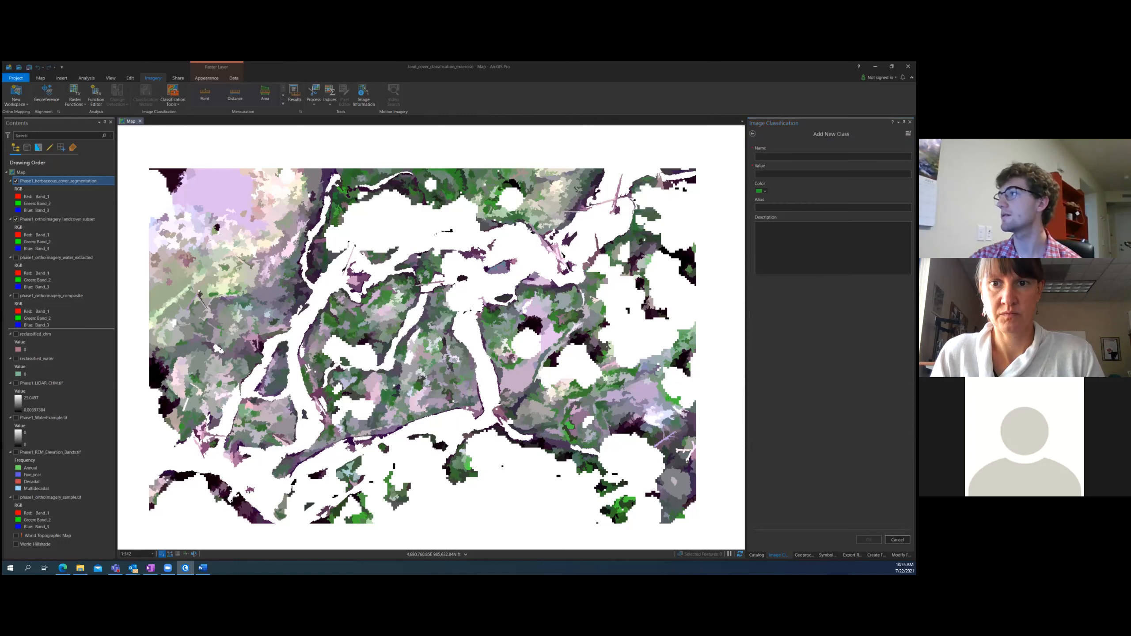
{"action": "left_click", "coordinate": [753, 134]}
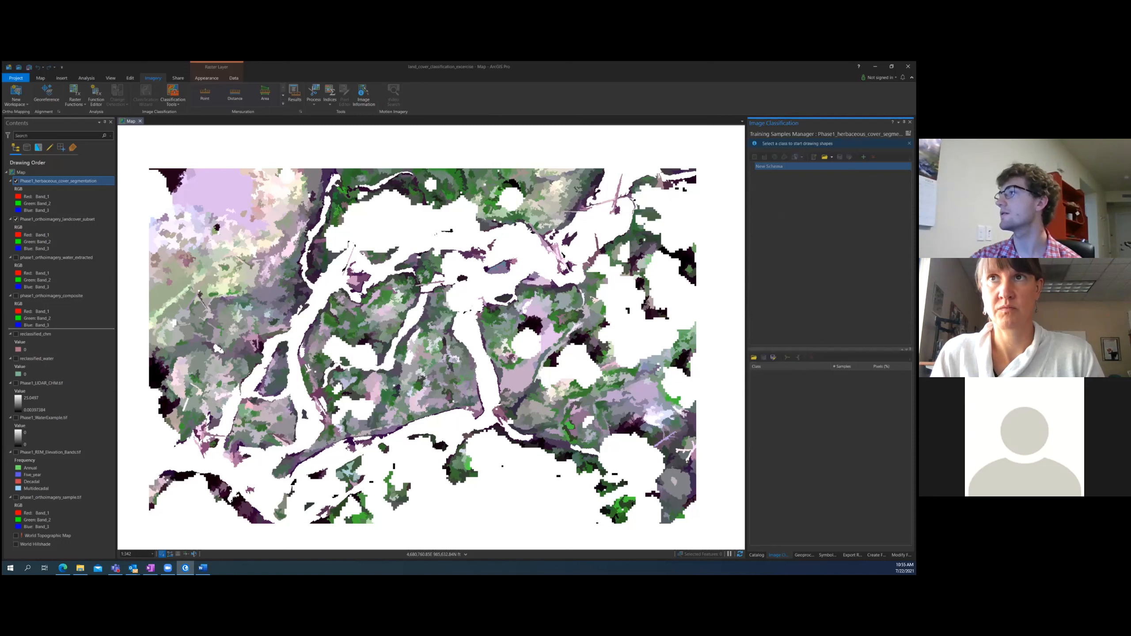
Add a herbaceous class to the new schema with value 1 and the colour Peony Pink
{"action": "left_click", "coordinate": [863, 157]}
{"action": "left_click", "coordinate": [862, 157]}
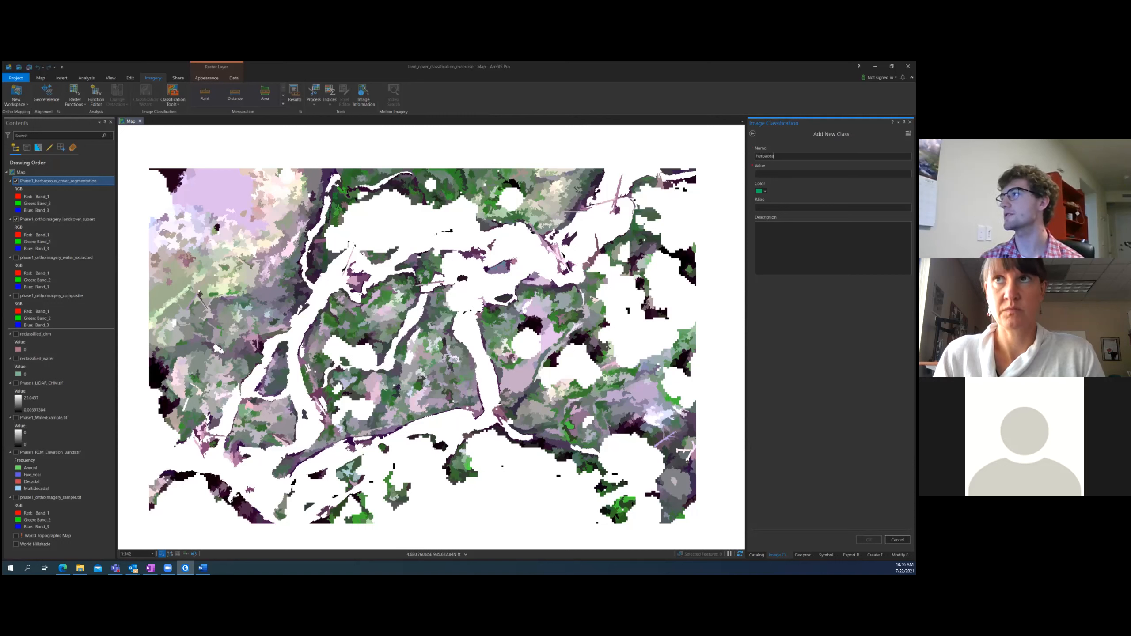
{"action": "type", "text": "herbace"}
{"action": "key", "text": "BackSpace"}
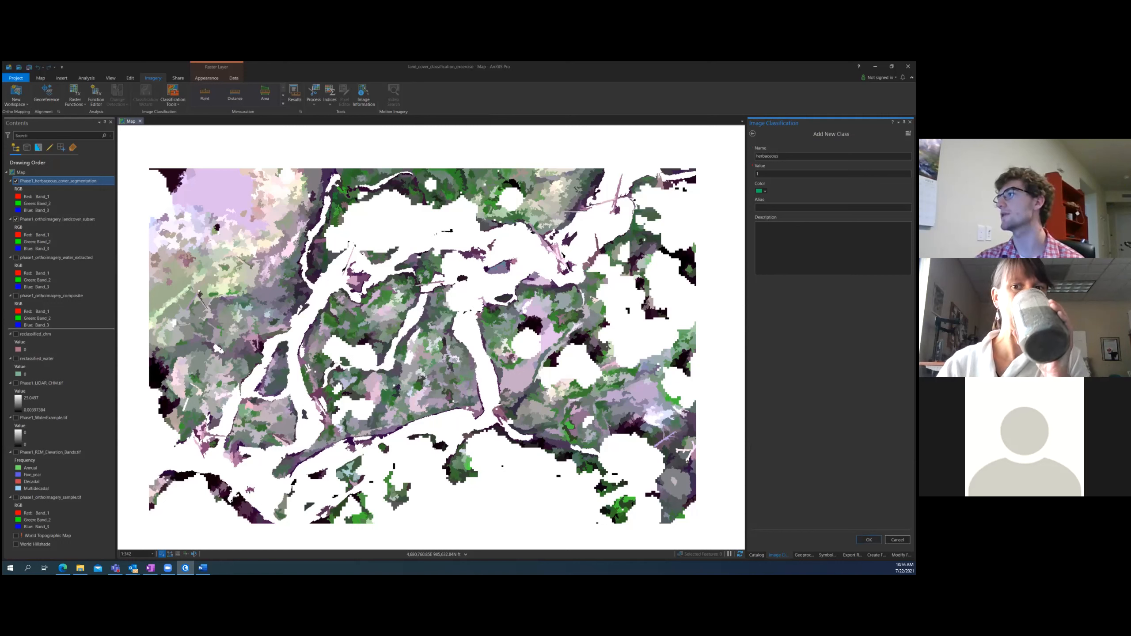
{"action": "left_click", "coordinate": [763, 191]}
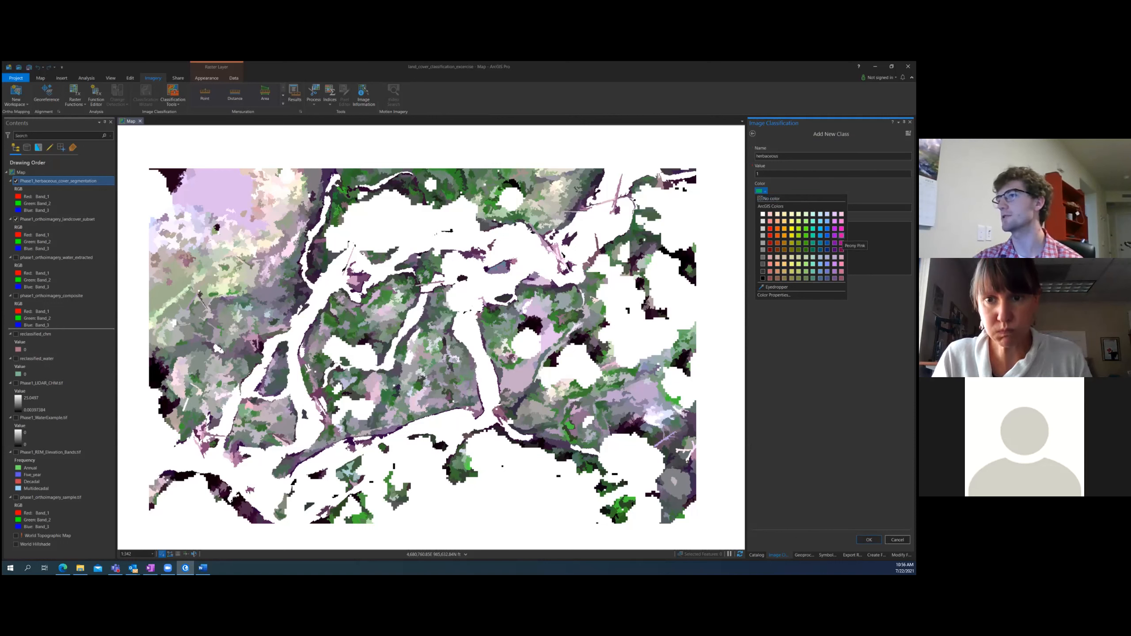
{"action": "left_click", "coordinate": [842, 243]}
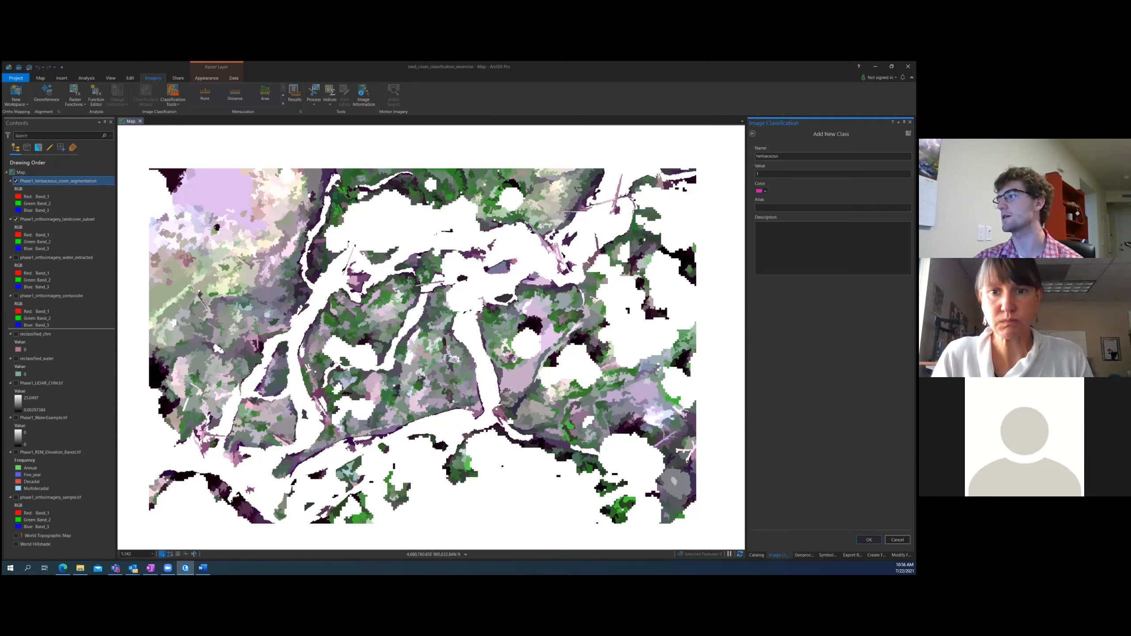
{"action": "left_click", "coordinate": [869, 540]}
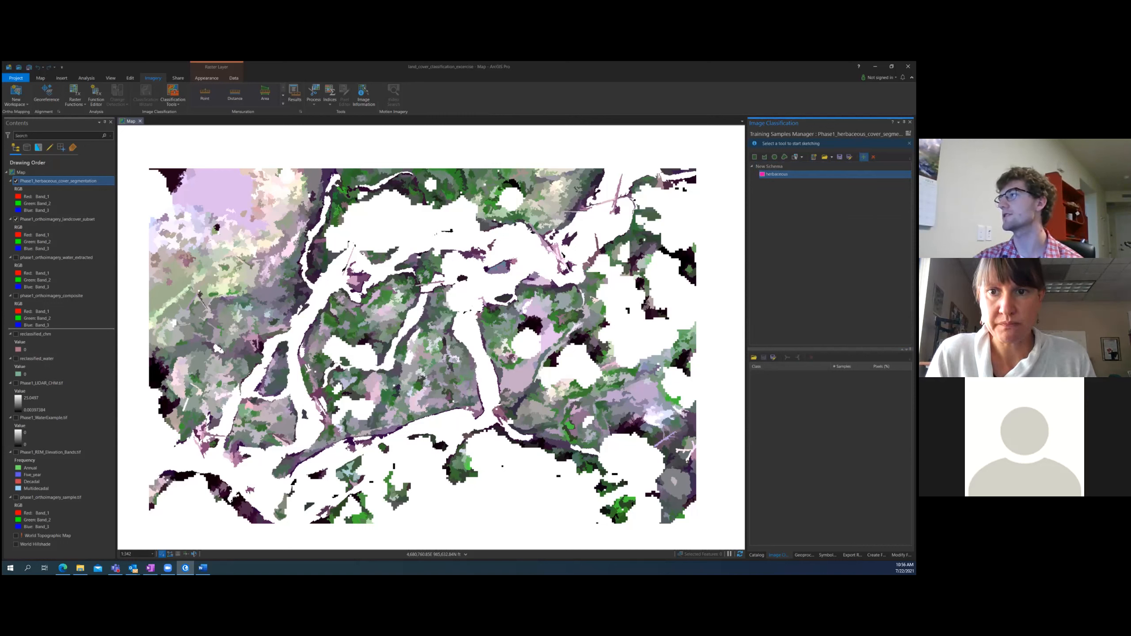
Add a wood class with value 2 beneath the herbaceous class in the schema
{"action": "left_click", "coordinate": [864, 157]}
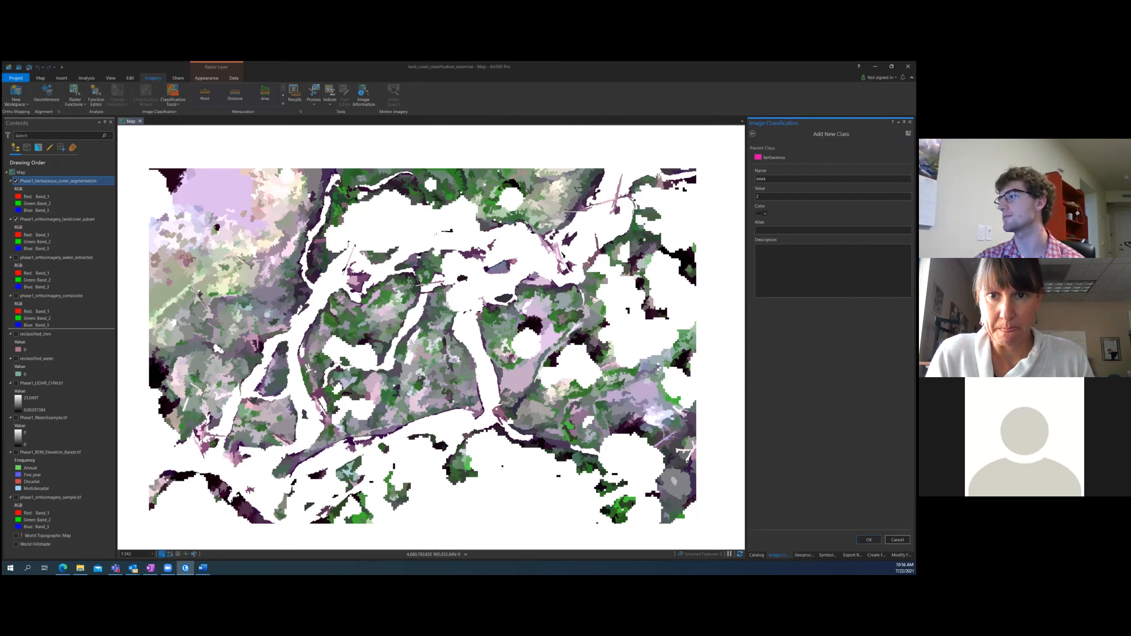
{"action": "left_click", "coordinate": [868, 539]}
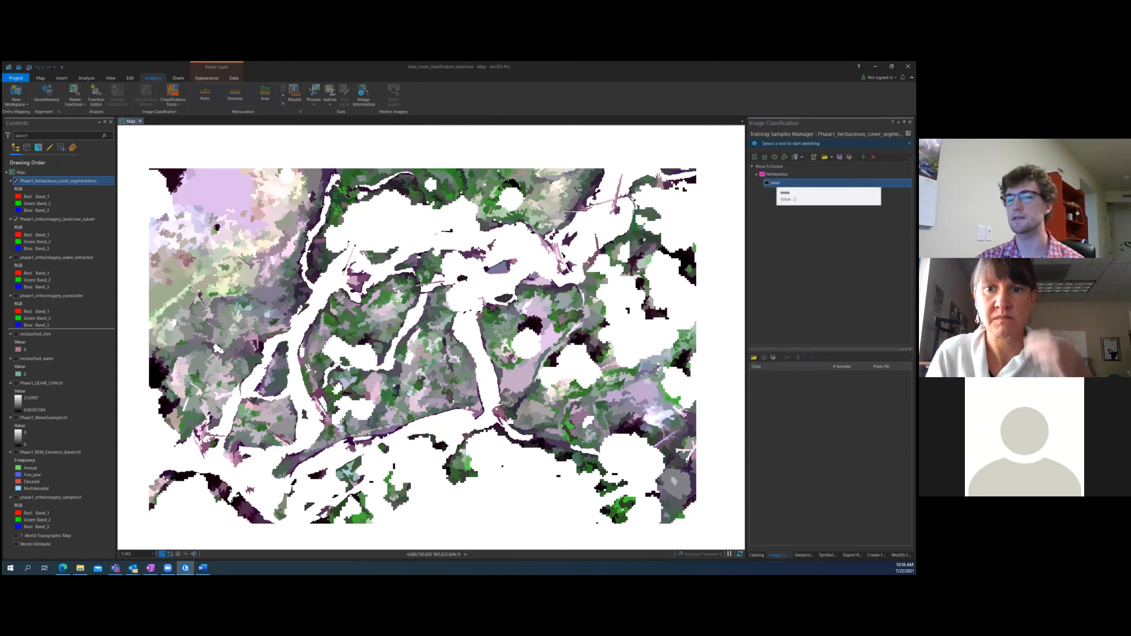
Remove the class nested beneath the herbaceous class from the new schema
{"action": "right_click", "coordinate": [775, 183]}
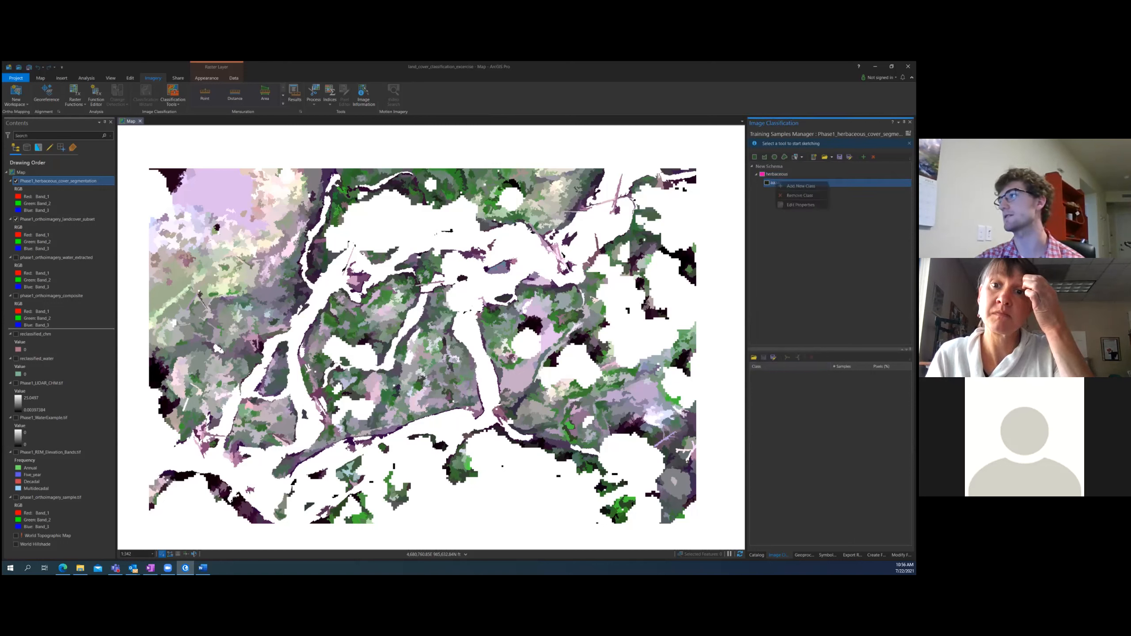
{"action": "left_click", "coordinate": [800, 195]}
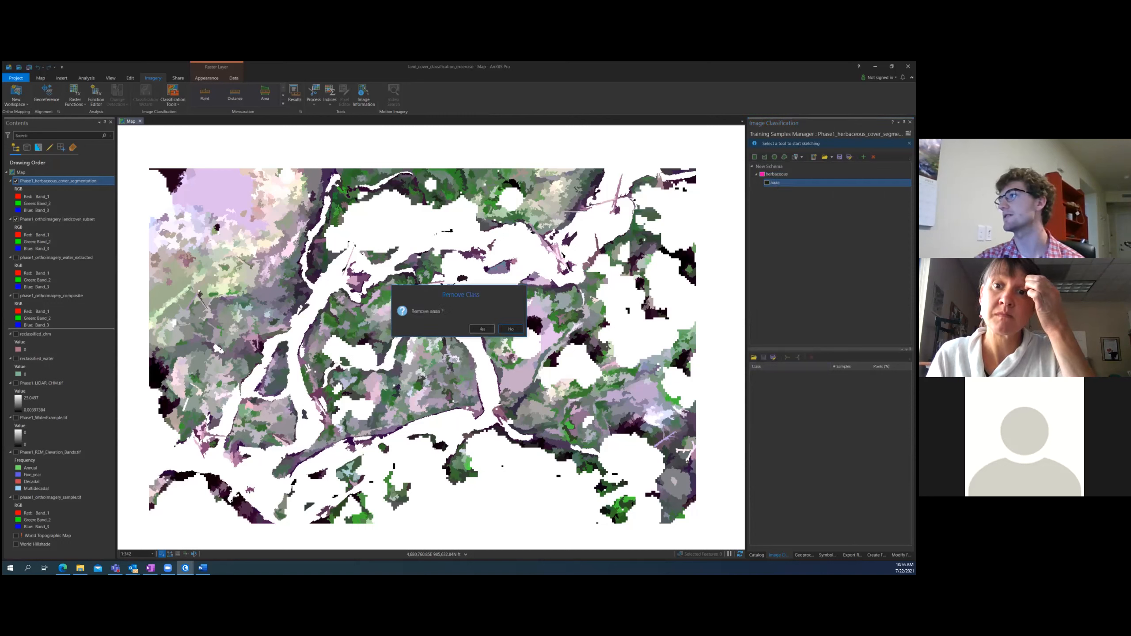
{"action": "left_click", "coordinate": [482, 329]}
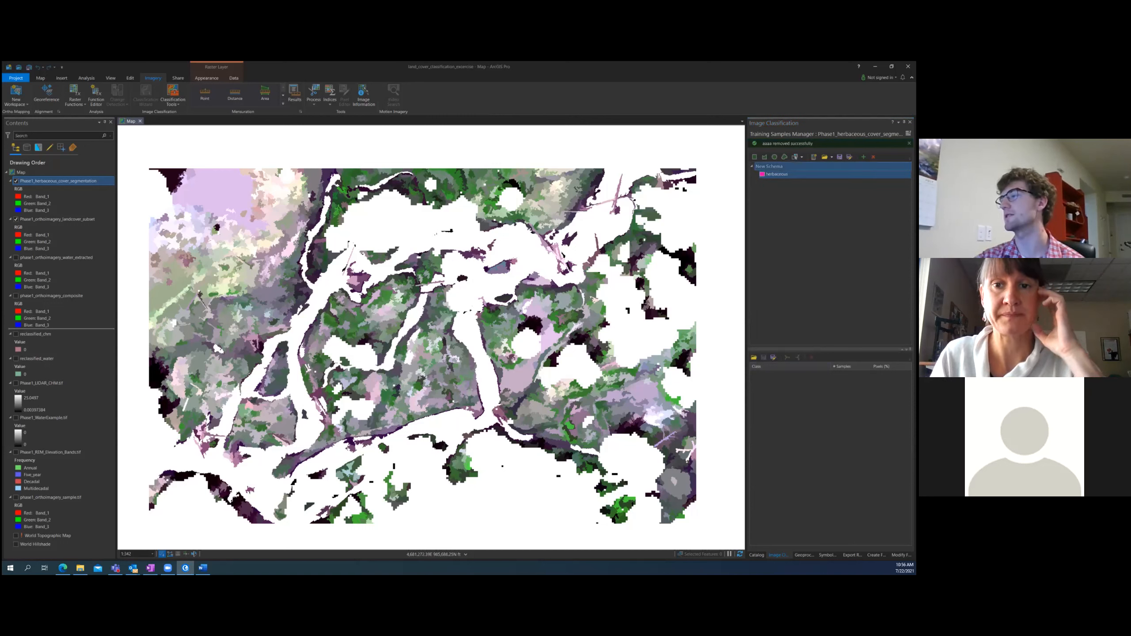
Add a bare class with value 2 and a green colour directly under the new schema
{"action": "left_click", "coordinate": [770, 167]}
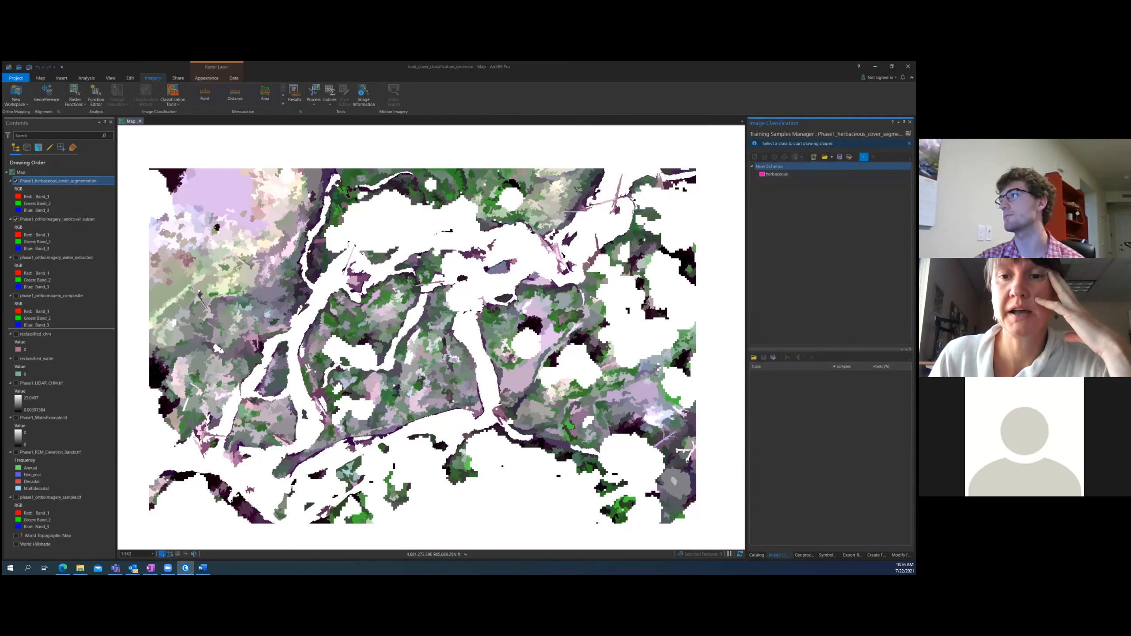
{"action": "left_click", "coordinate": [864, 157]}
{"action": "left_click", "coordinate": [850, 157]}
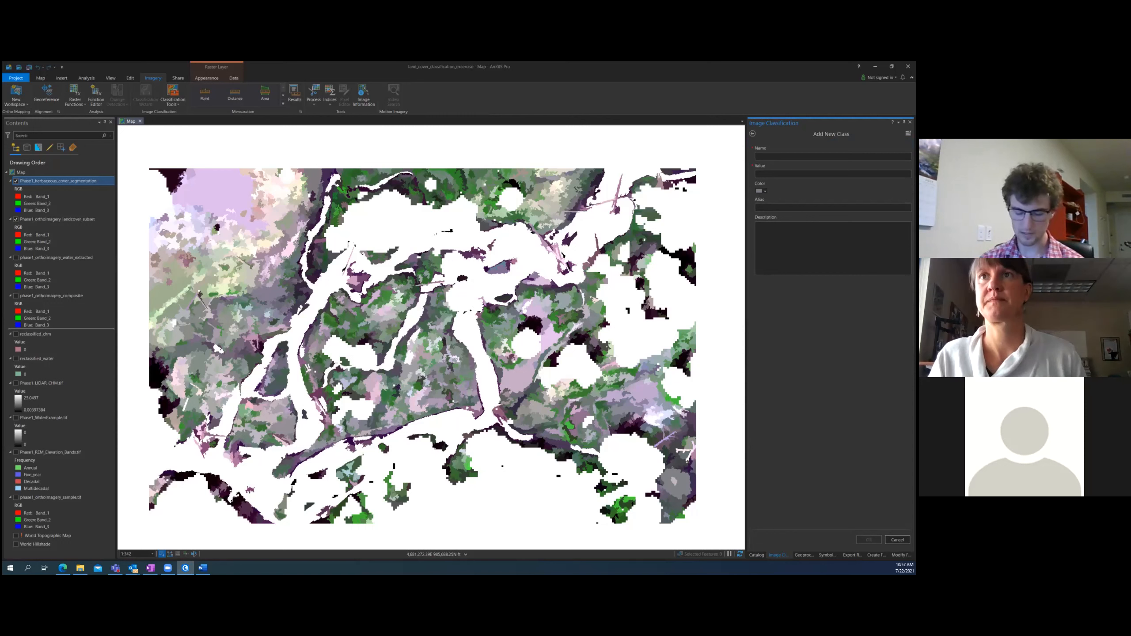
{"action": "type", "text": "d"}
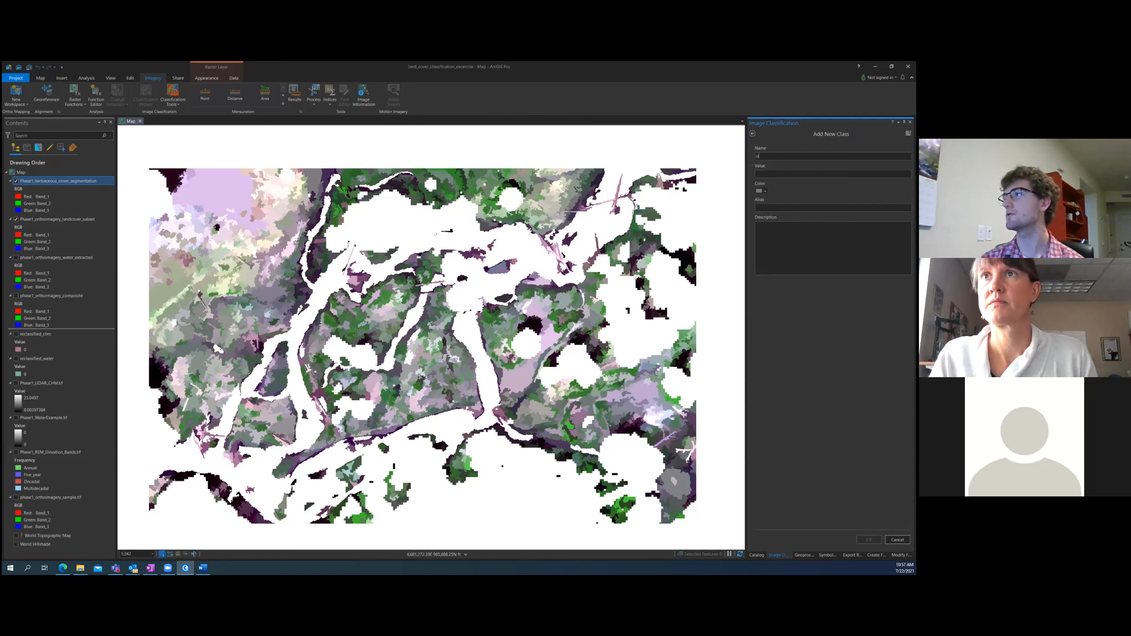
{"action": "type", "text": "bare"}
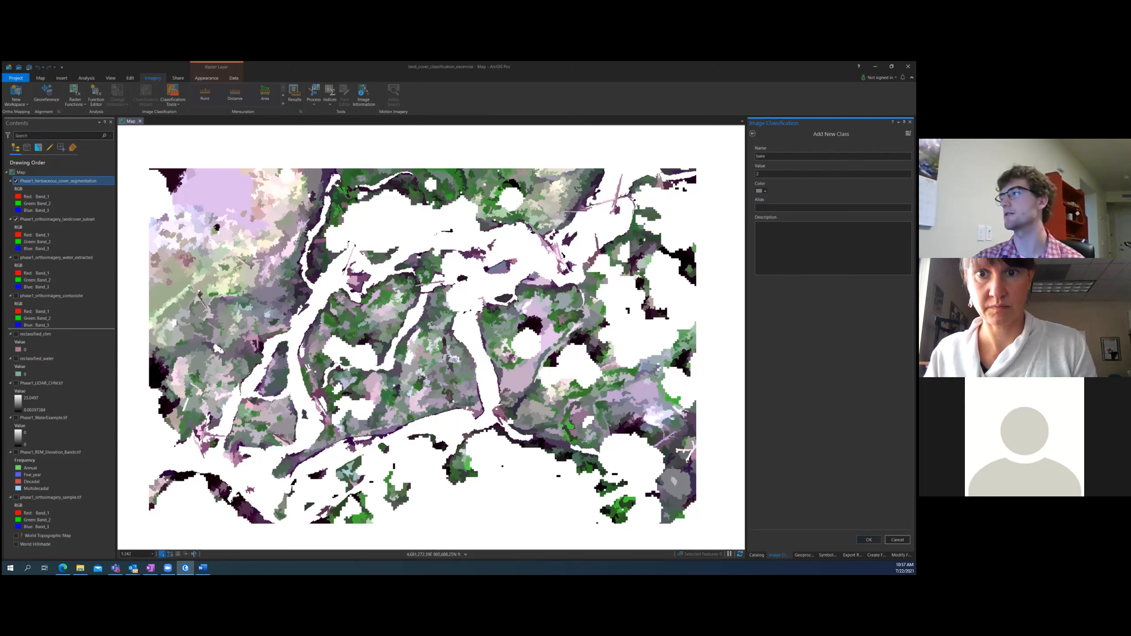
{"action": "left_click", "coordinate": [762, 191]}
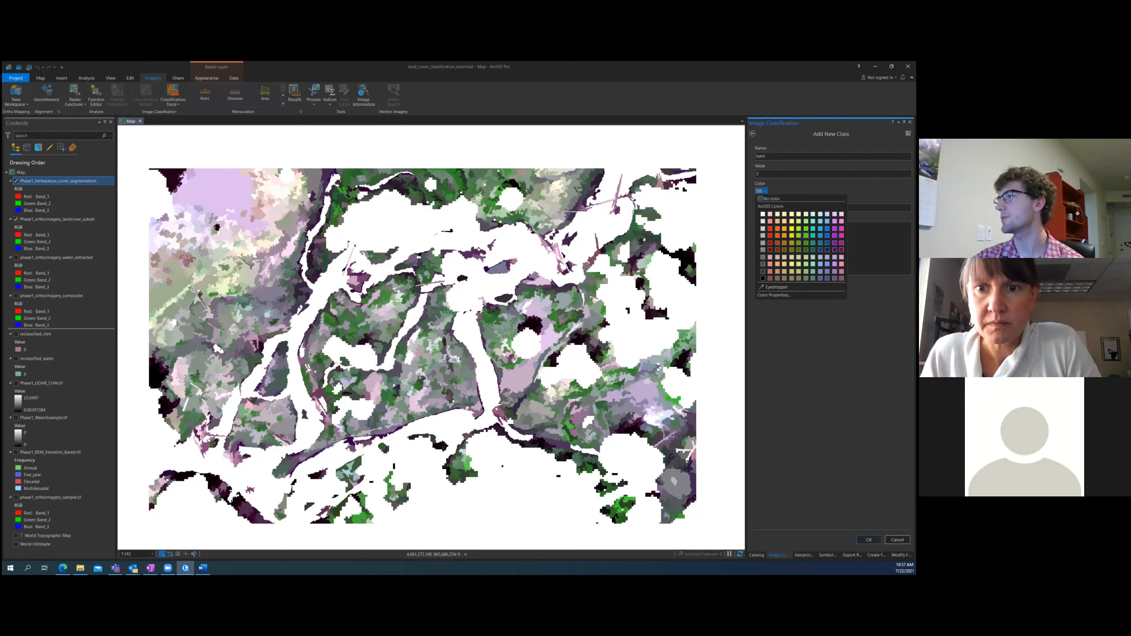
{"action": "left_click", "coordinate": [806, 235]}
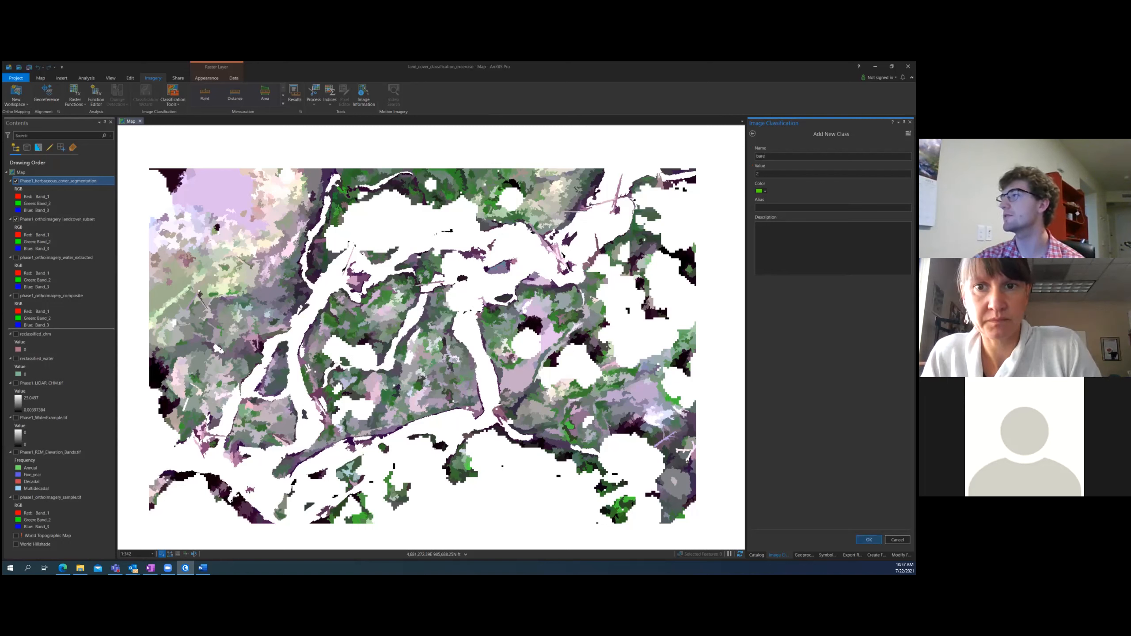
{"action": "left_click", "coordinate": [868, 539]}
Activate the Segment Picker for the herbaceous class and hide the Phase1_herbaceous_cover_segmentation layer to expose the orthoimagery
{"action": "left_click", "coordinate": [777, 174]}
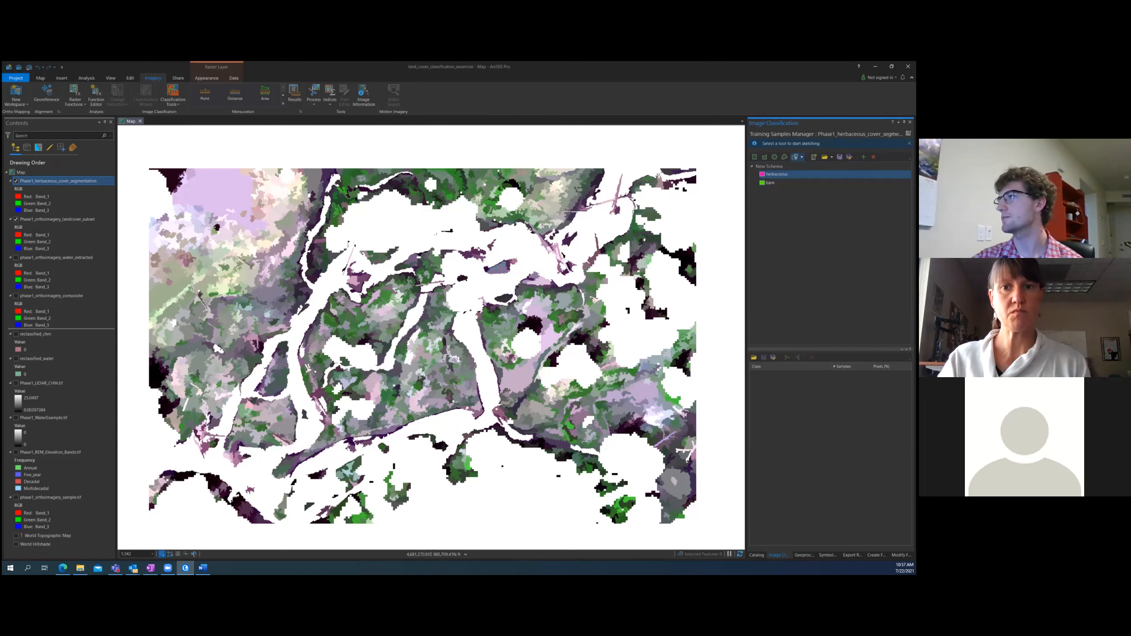
{"action": "left_click", "coordinate": [796, 157]}
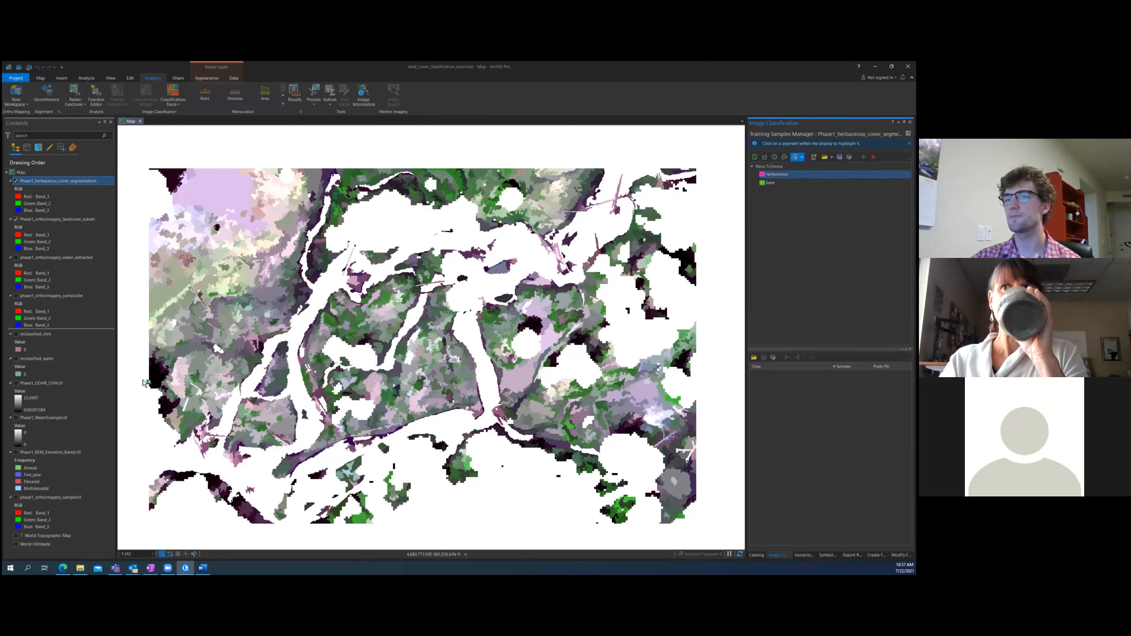
{"action": "left_click", "coordinate": [17, 181]}
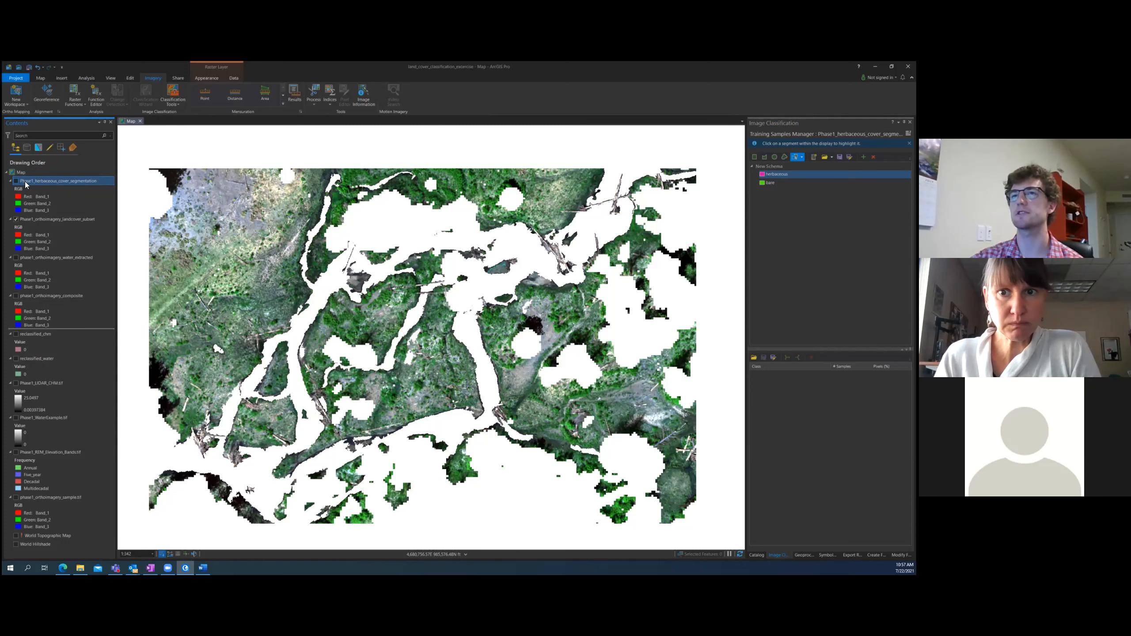
{"action": "left_click", "coordinate": [16, 181]}
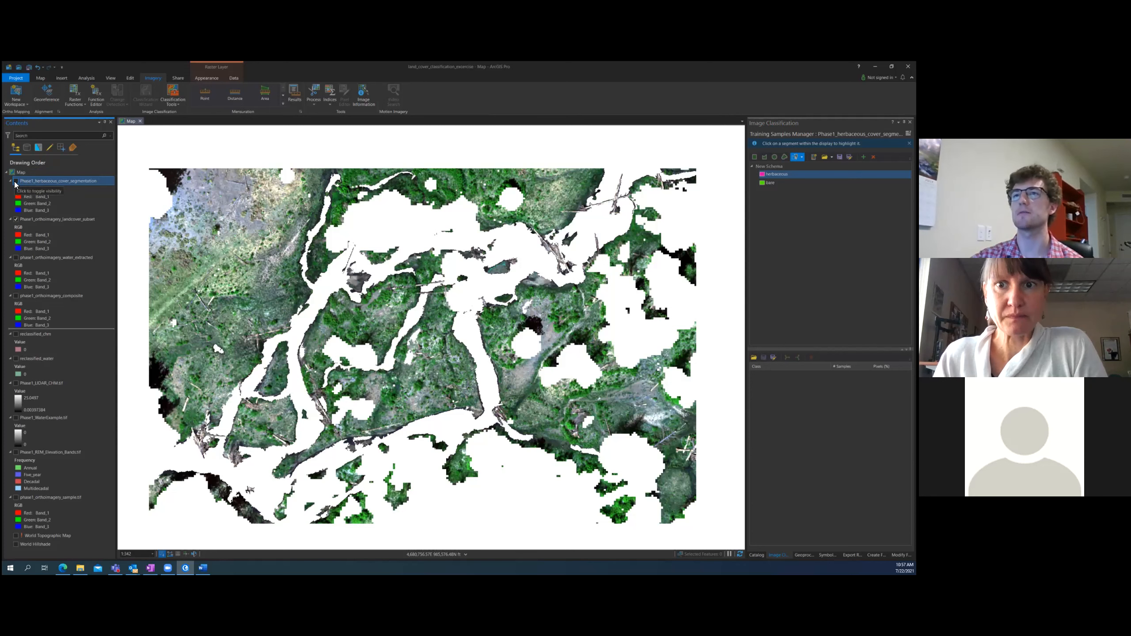
{"action": "left_click", "coordinate": [15, 181]}
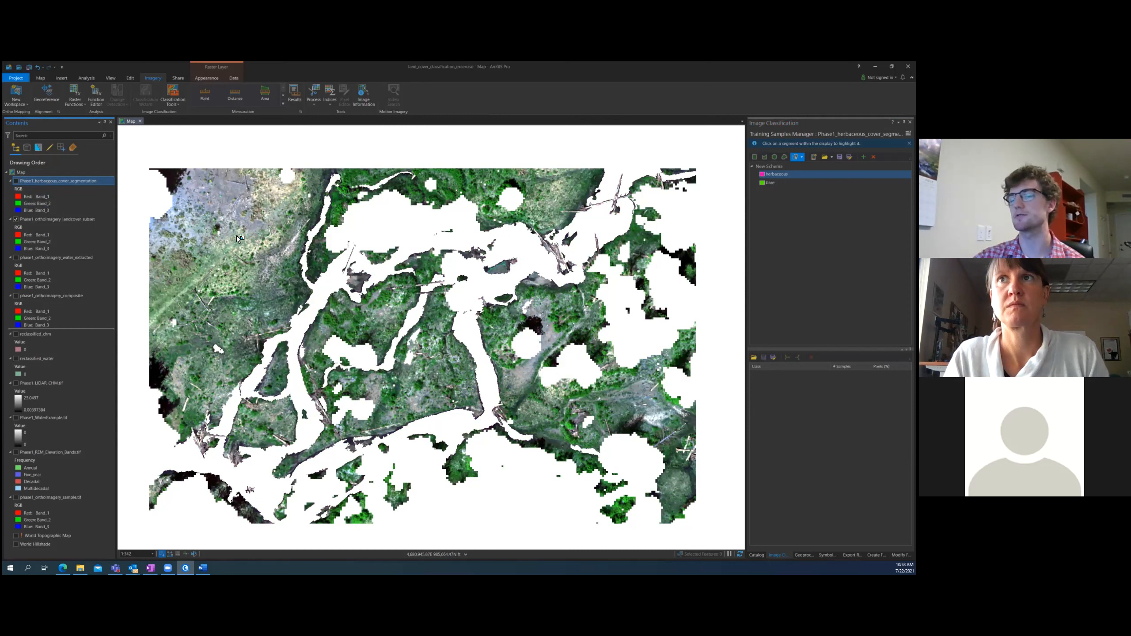
{"action": "left_click", "coordinate": [204, 221]}
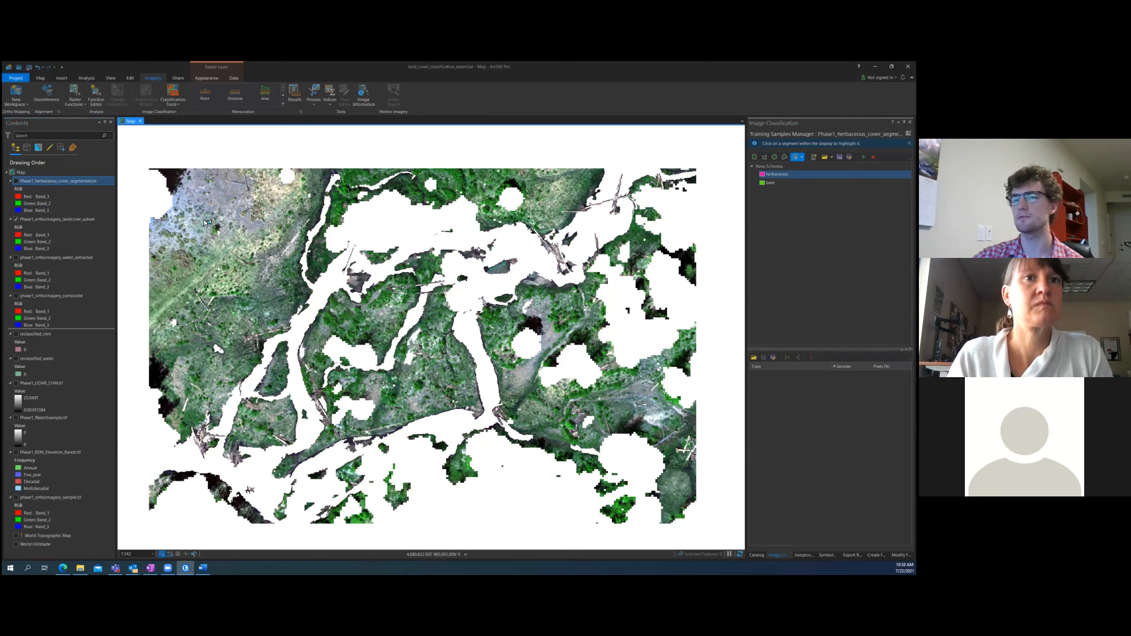
{"action": "left_click_drag", "start_coordinate": [208, 224], "coordinate": [233, 204]}
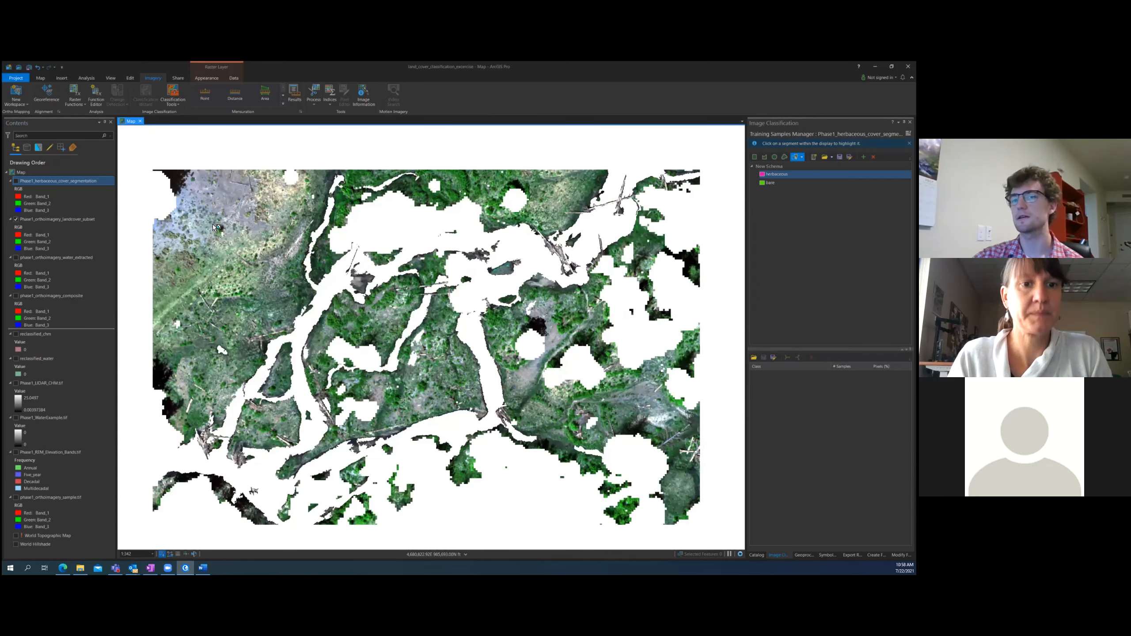
{"action": "scroll", "coordinate": [214, 204], "scroll_direction": "up", "scroll_amount": 4}
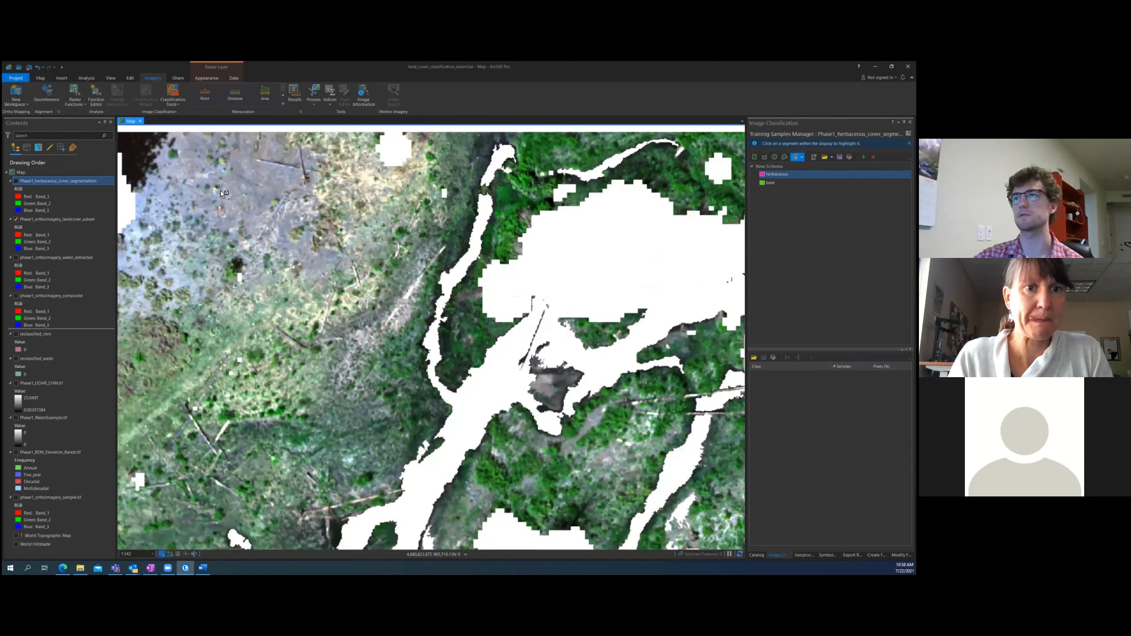
{"action": "left_click_drag", "start_coordinate": [239, 209], "coordinate": [322, 263]}
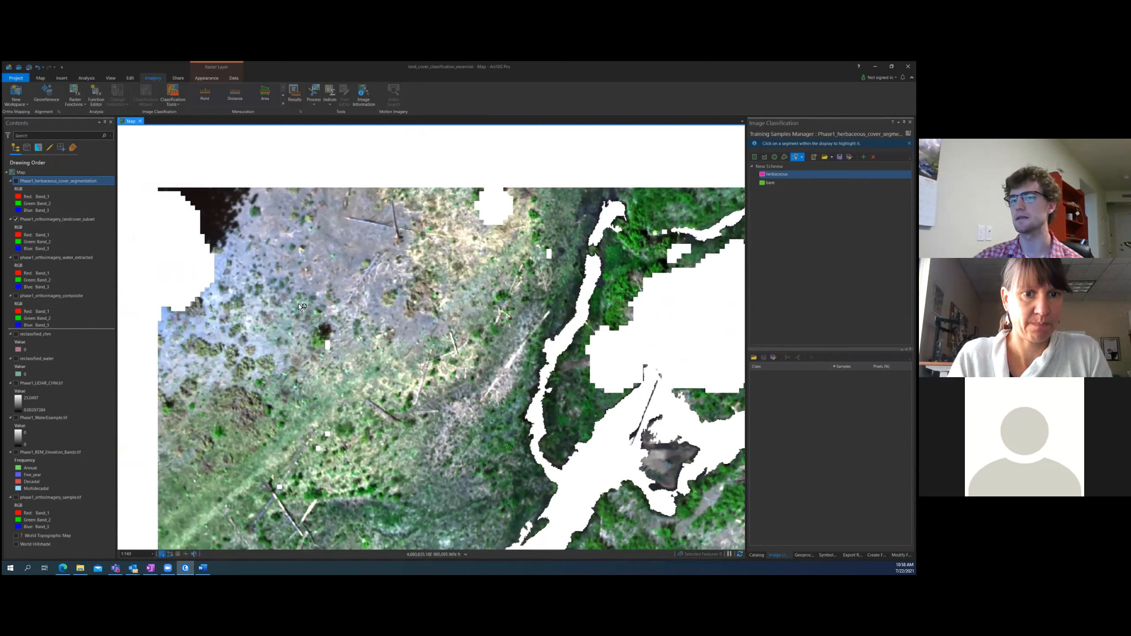
{"action": "left_click", "coordinate": [269, 249]}
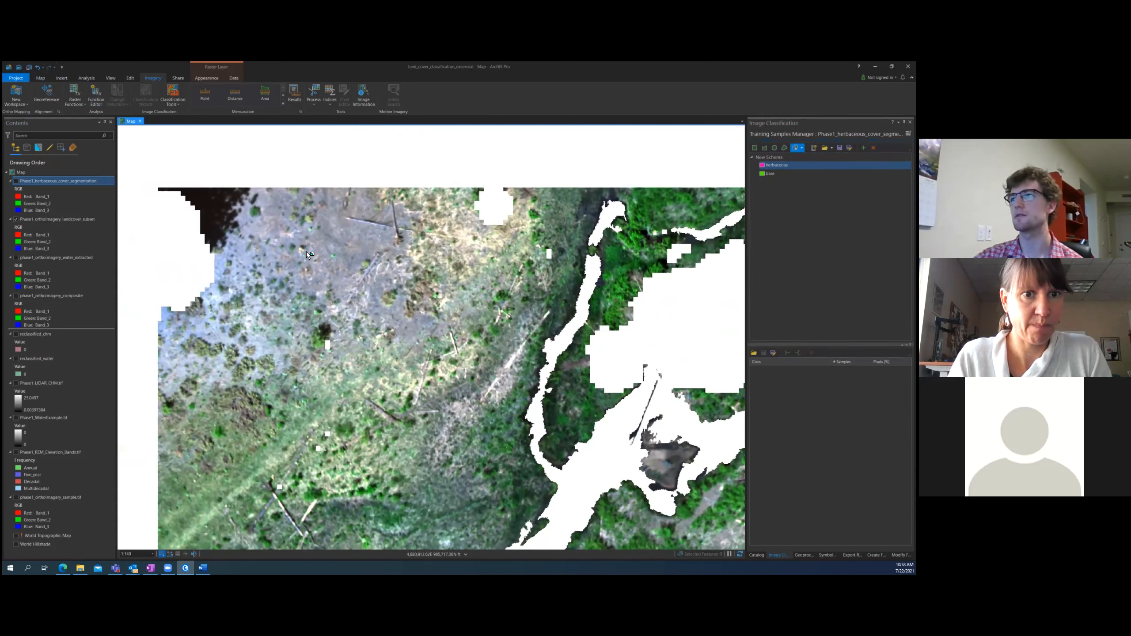
{"action": "left_click", "coordinate": [168, 328]}
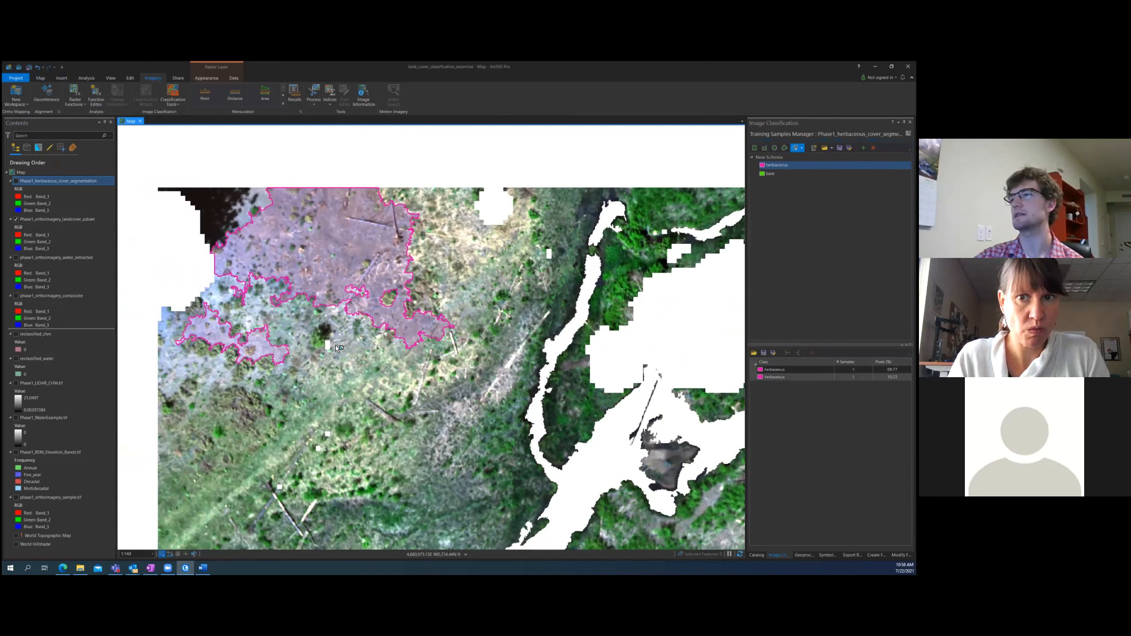
{"action": "left_click", "coordinate": [775, 378]}
{"action": "left_click", "coordinate": [811, 354]}
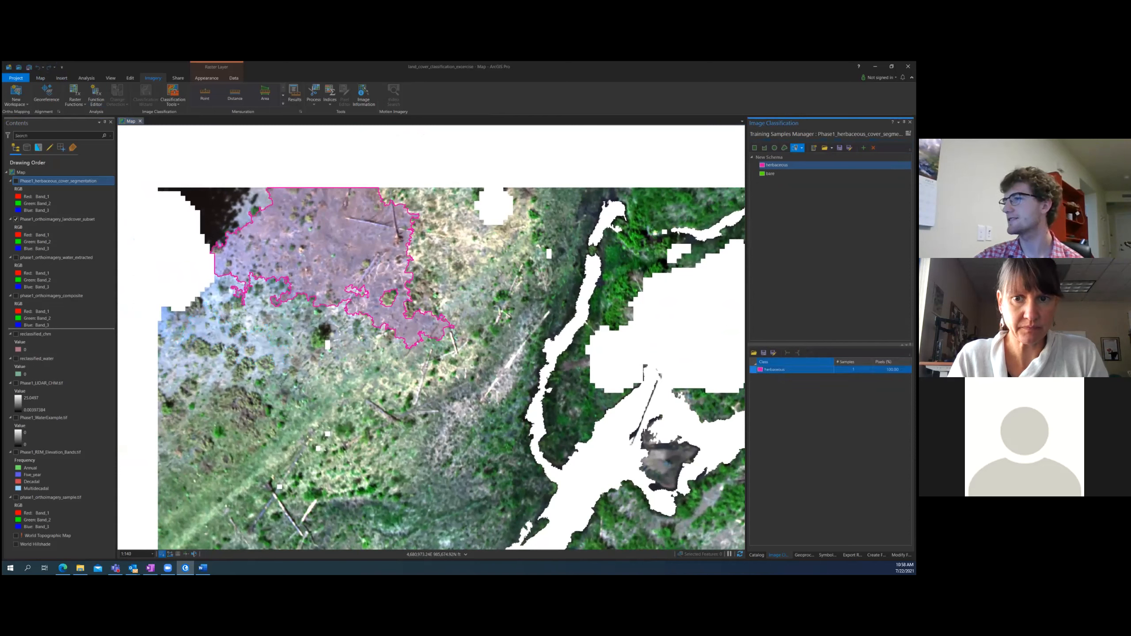
{"action": "left_click", "coordinate": [811, 353]}
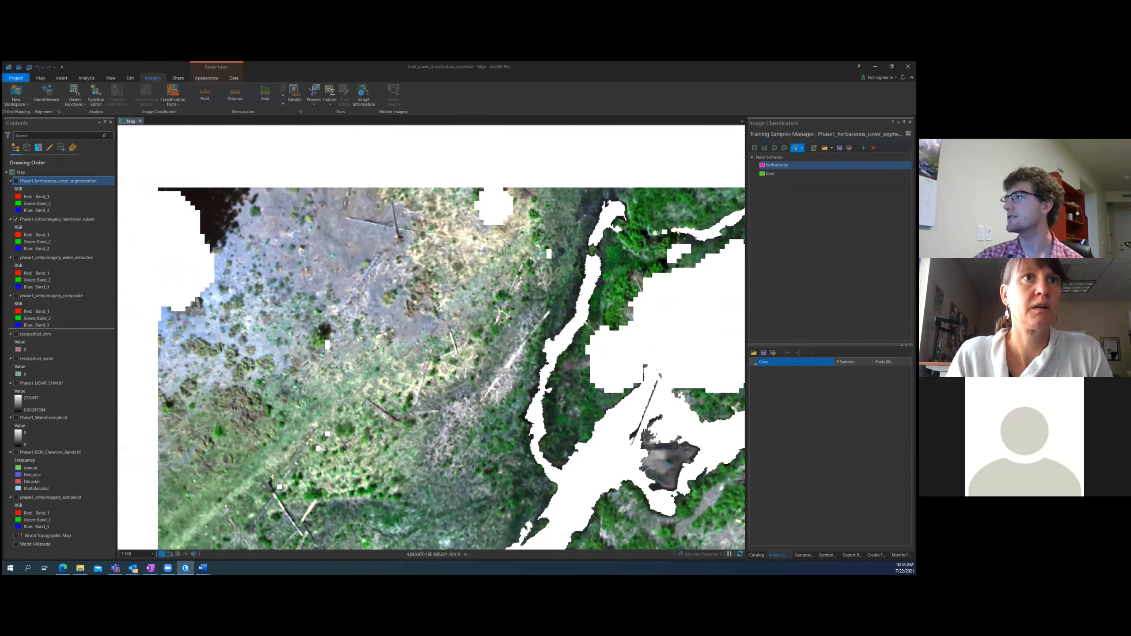
Pick herbaceous training segments along the grassy diagonal strip at the western edge of the imagery
{"action": "left_click", "coordinate": [784, 166]}
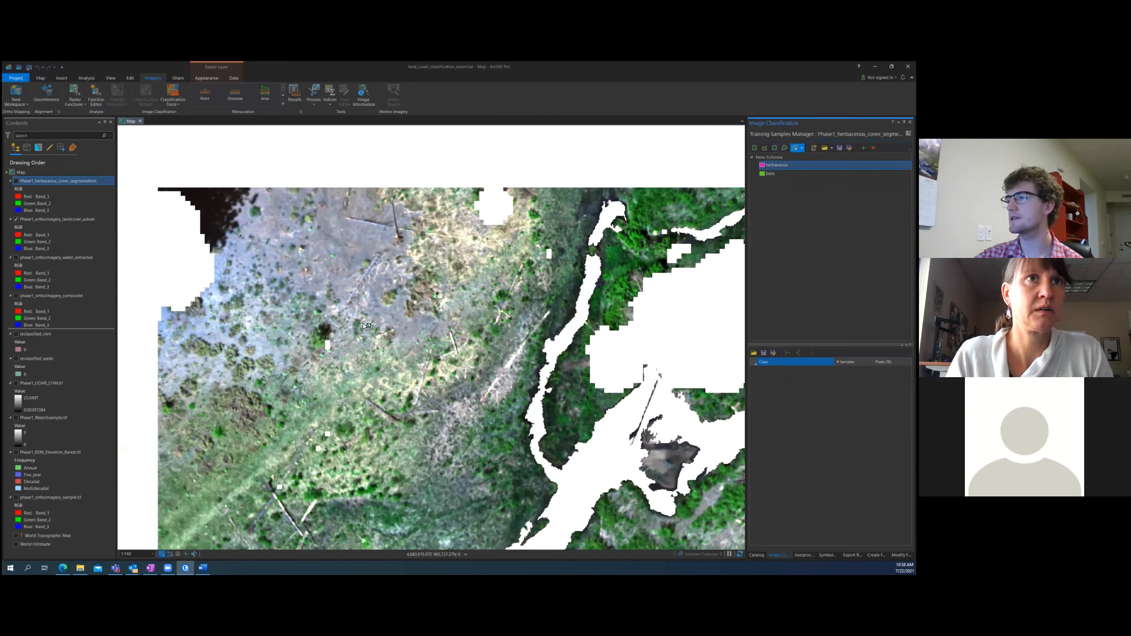
{"action": "scroll", "coordinate": [329, 366], "scroll_direction": "down", "scroll_amount": 5}
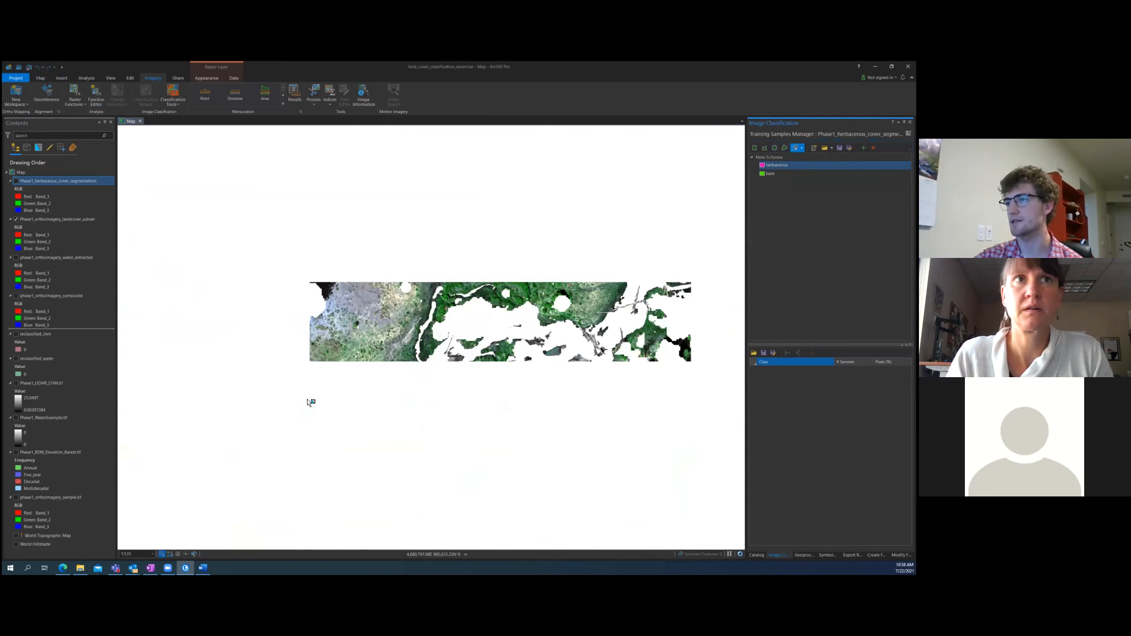
{"action": "scroll", "coordinate": [311, 403], "scroll_direction": "up", "scroll_amount": 5}
{"action": "left_click", "coordinate": [330, 375]}
{"action": "left_click", "coordinate": [387, 330]}
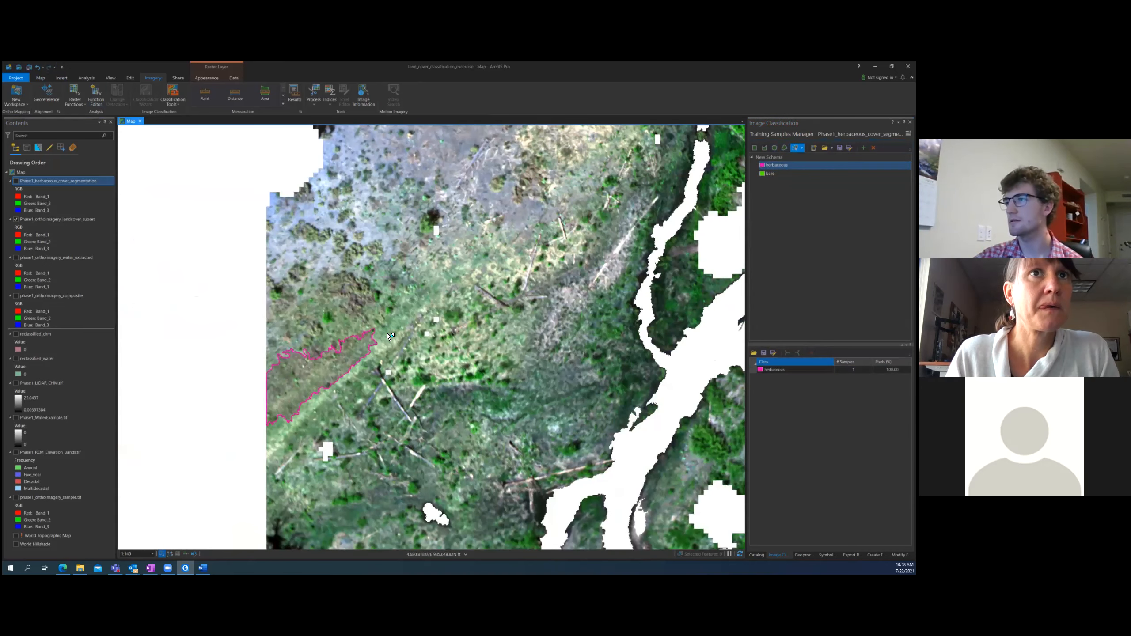
{"action": "left_click", "coordinate": [405, 316]}
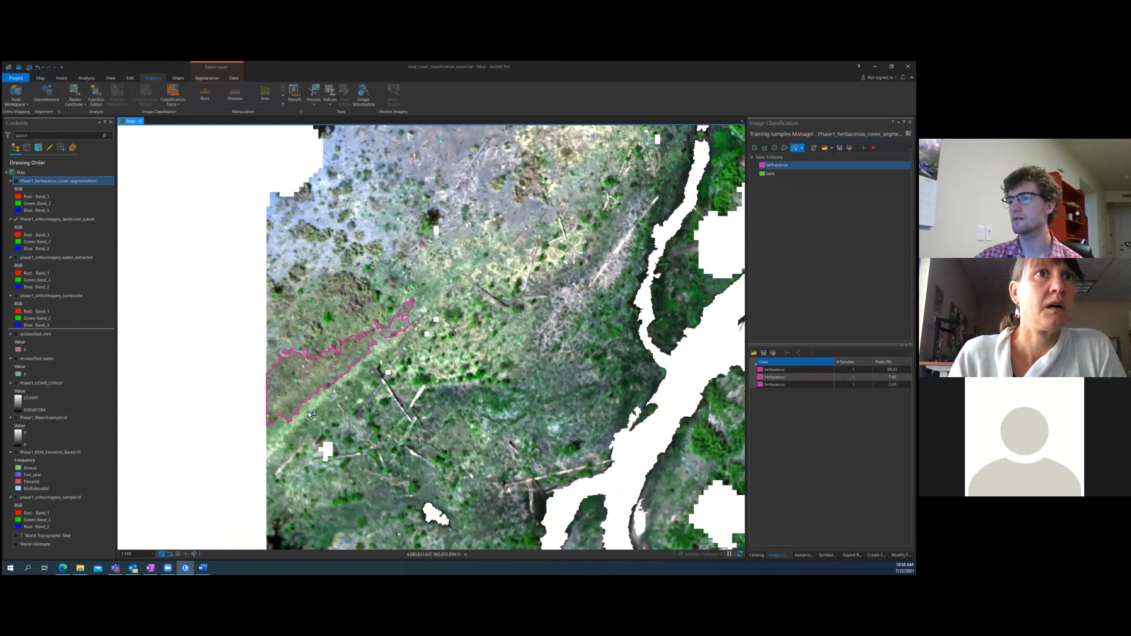
{"action": "left_click", "coordinate": [282, 434]}
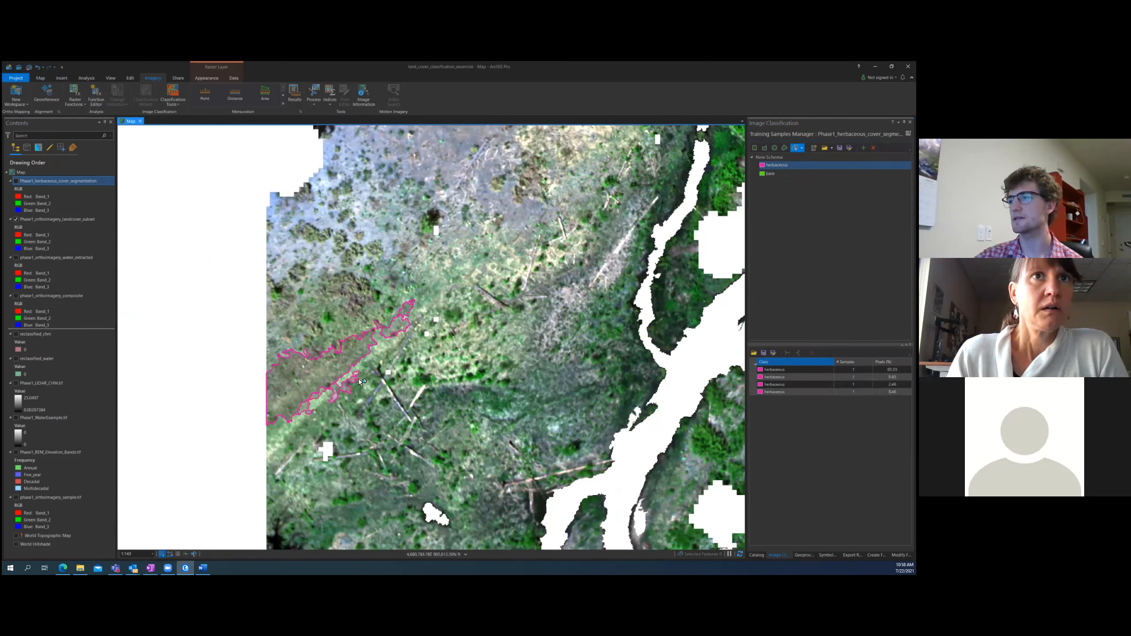
{"action": "left_click", "coordinate": [417, 350]}
{"action": "left_click", "coordinate": [422, 310]}
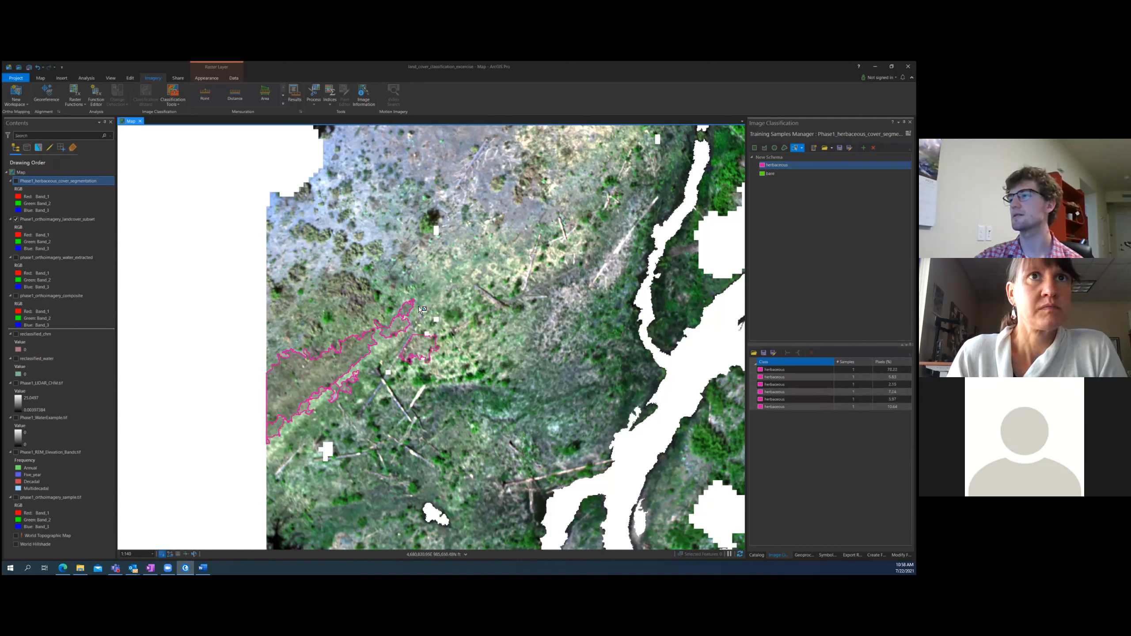
{"action": "left_click", "coordinate": [371, 366]}
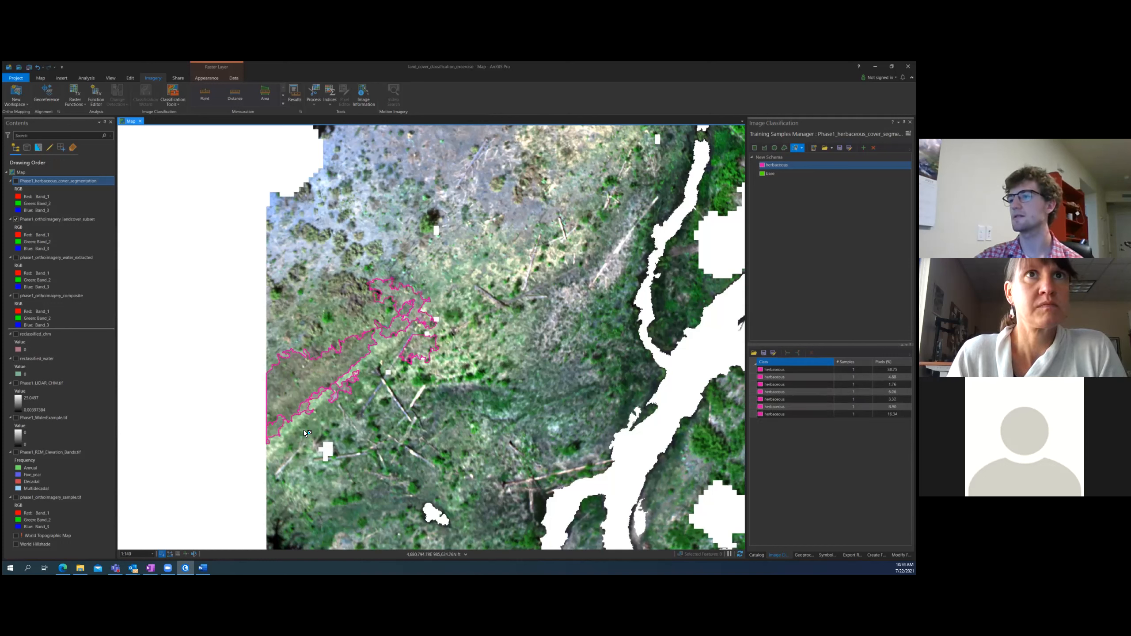
{"action": "left_click", "coordinate": [313, 414]}
{"action": "left_click", "coordinate": [276, 449]}
{"action": "left_click", "coordinate": [281, 444]}
{"action": "left_click", "coordinate": [283, 453]}
{"action": "left_click", "coordinate": [281, 451]}
Pick herbaceous training segments on the vegetated island between the western channels and beside the channel at the imagery's northern edge
{"action": "scroll", "coordinate": [281, 451], "scroll_direction": "down", "scroll_amount": 4}
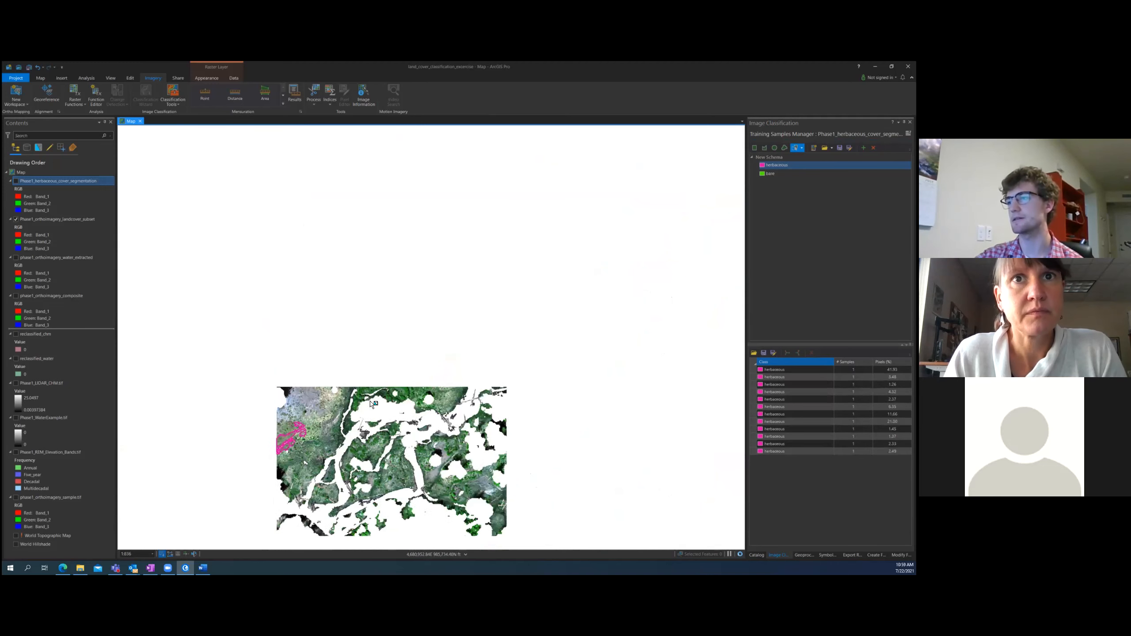
{"action": "scroll", "coordinate": [366, 387], "scroll_direction": "up", "scroll_amount": 2}
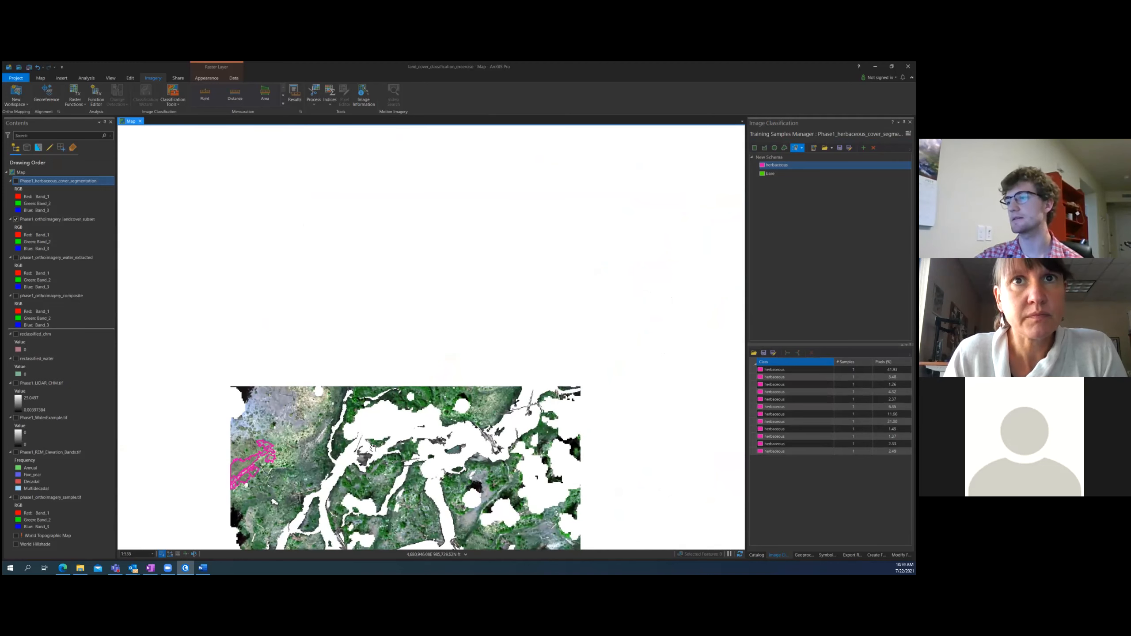
{"action": "left_click_drag", "start_coordinate": [345, 482], "coordinate": [343, 412]}
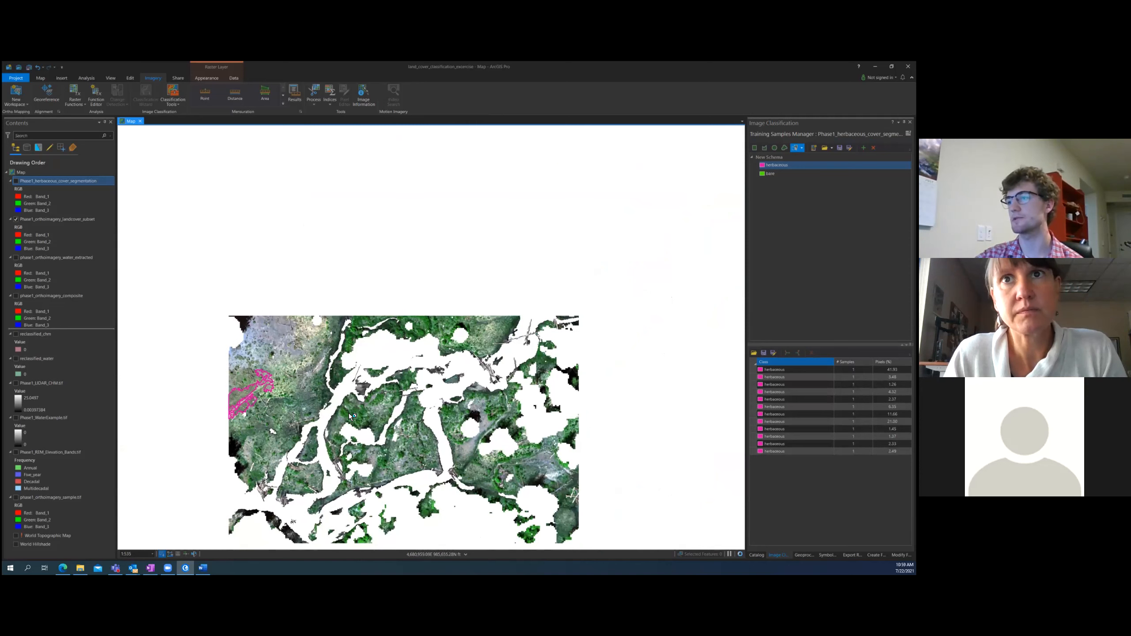
{"action": "left_click", "coordinate": [346, 413]}
{"action": "left_click", "coordinate": [360, 410]}
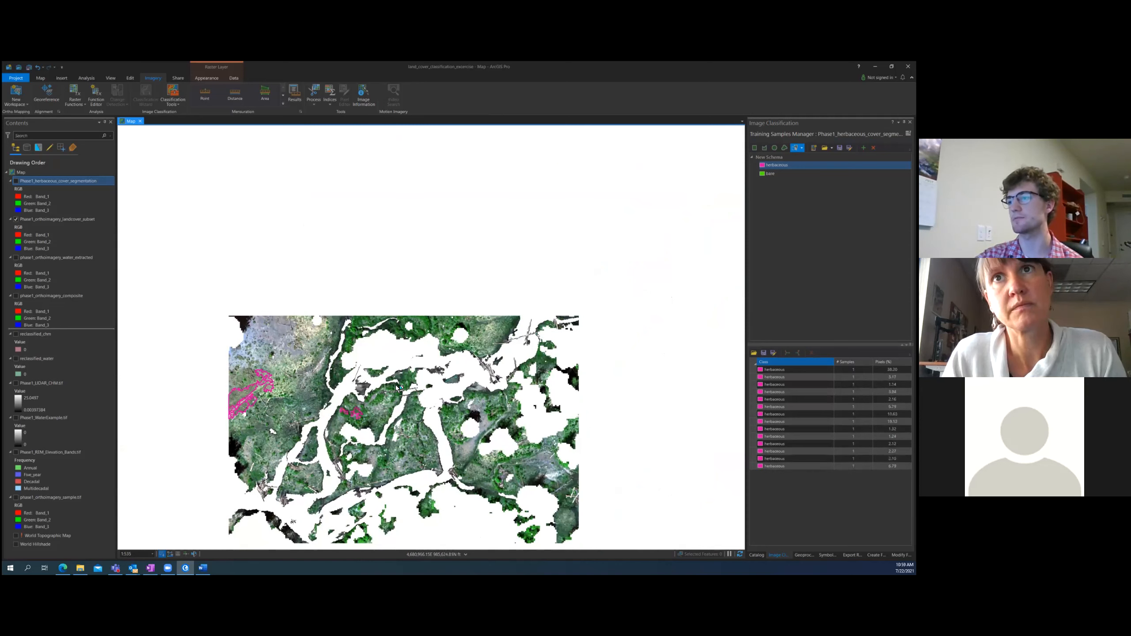
{"action": "left_click", "coordinate": [377, 397]}
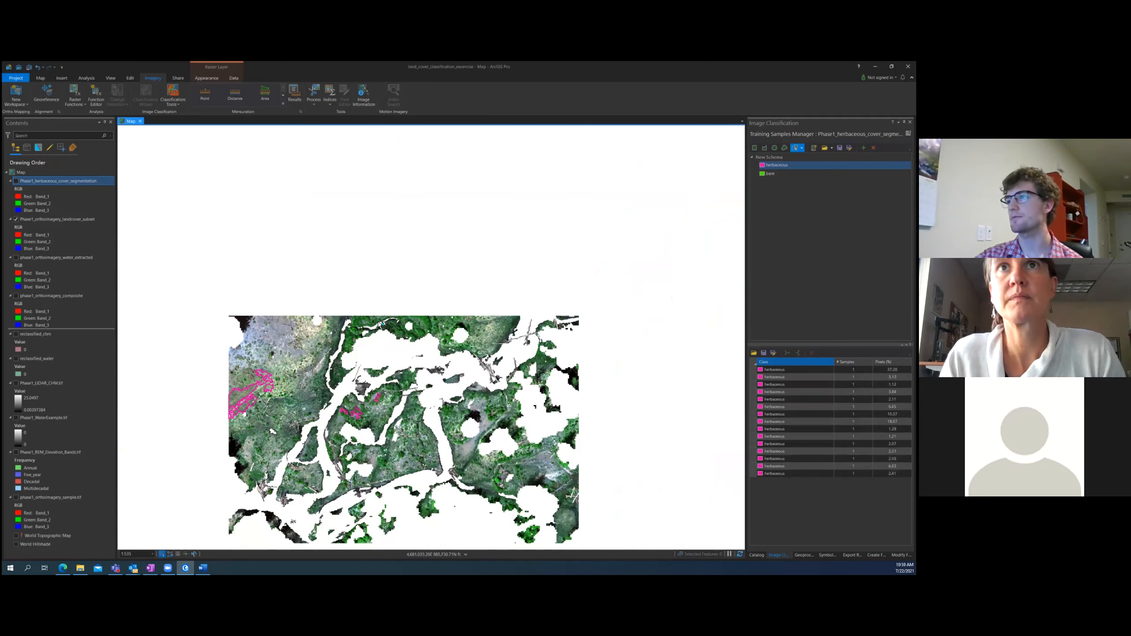
{"action": "left_click", "coordinate": [355, 330]}
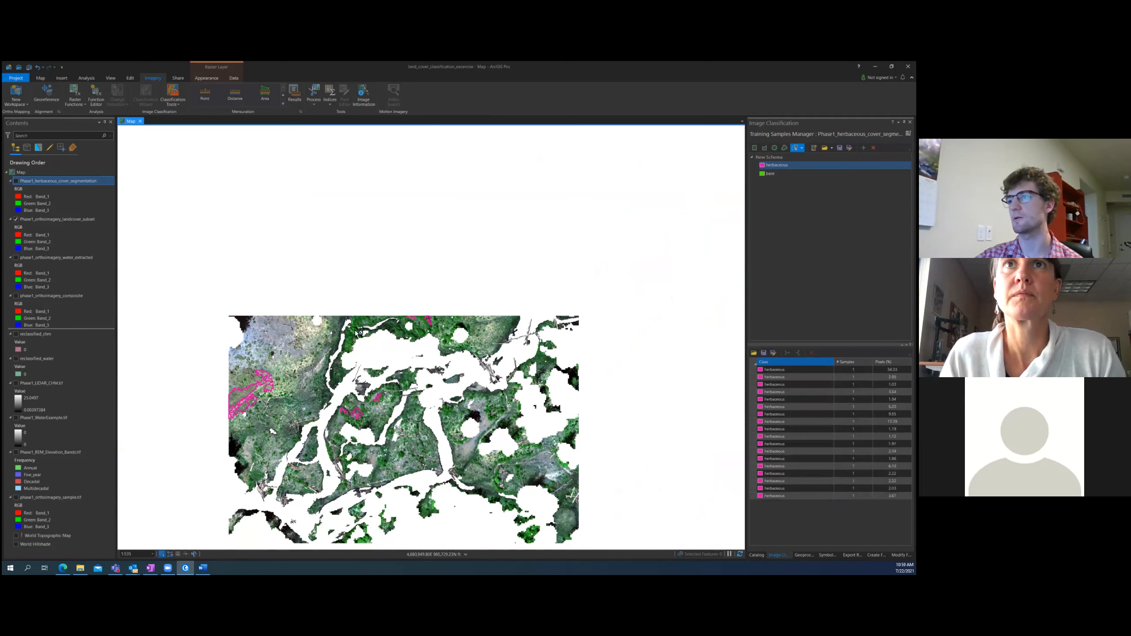
{"action": "left_click", "coordinate": [353, 352]}
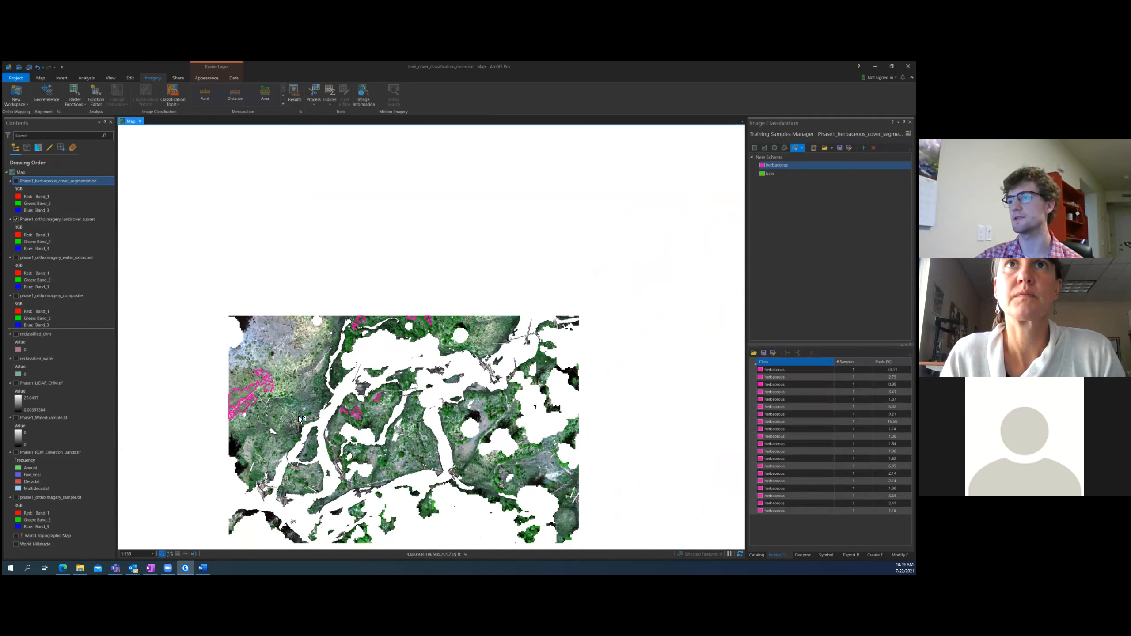
Pick herbaceous ground just west of the main channel and delete the oversized last sample
{"action": "left_click", "coordinate": [313, 394]}
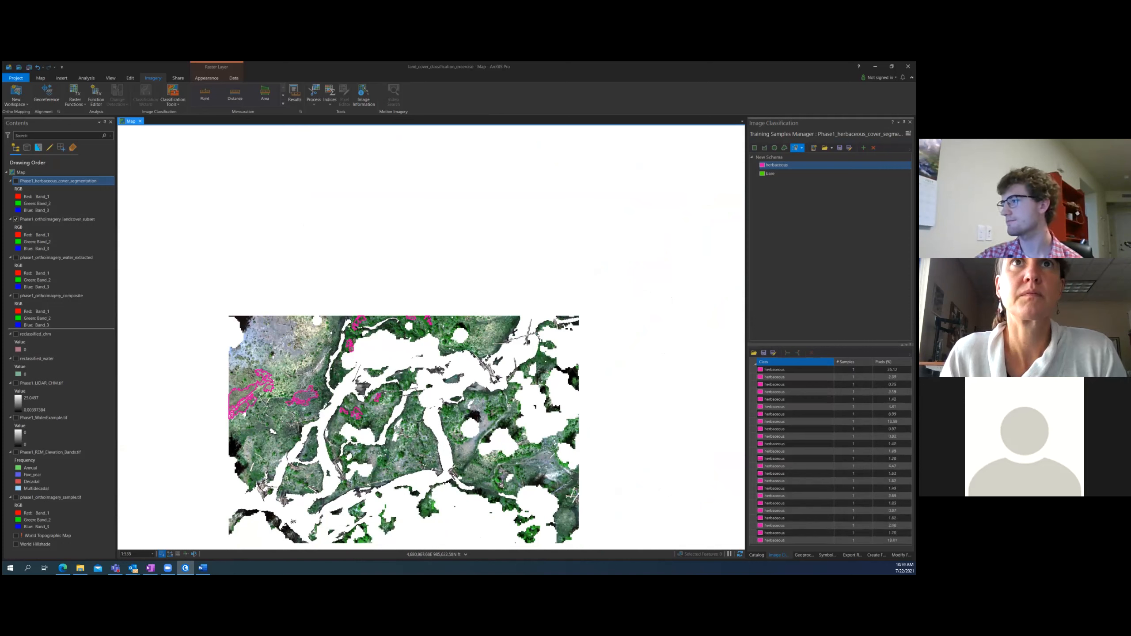
{"action": "left_click", "coordinate": [784, 540]}
{"action": "key", "text": "Delete"}
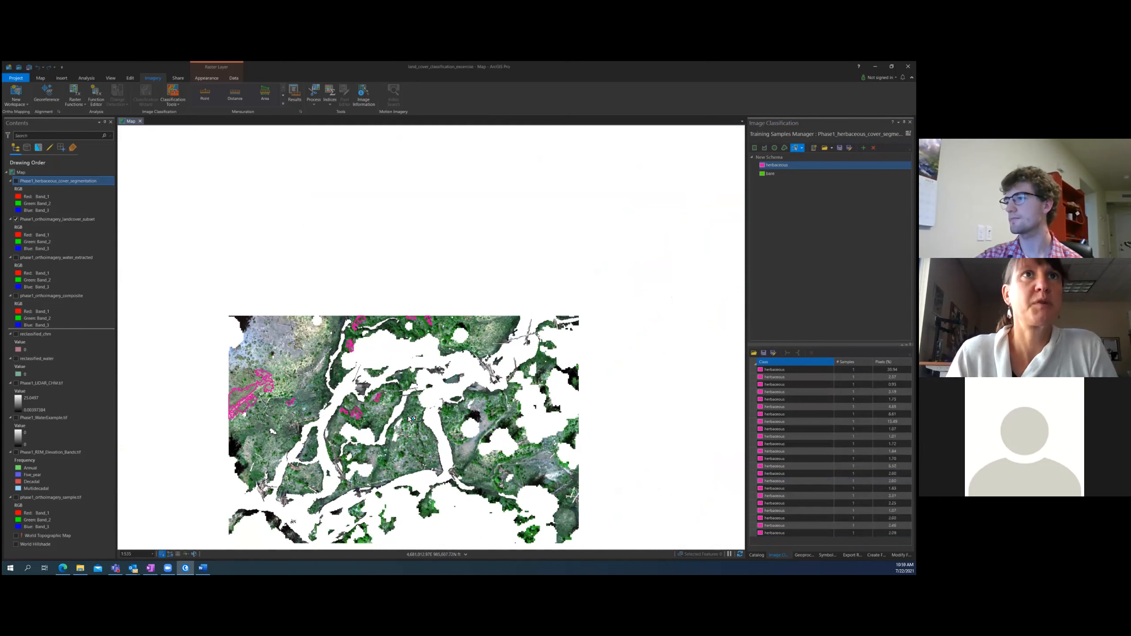
Pick herbaceous training segments on the central island and along the east bank of the central channel
{"action": "left_click", "coordinate": [408, 417]}
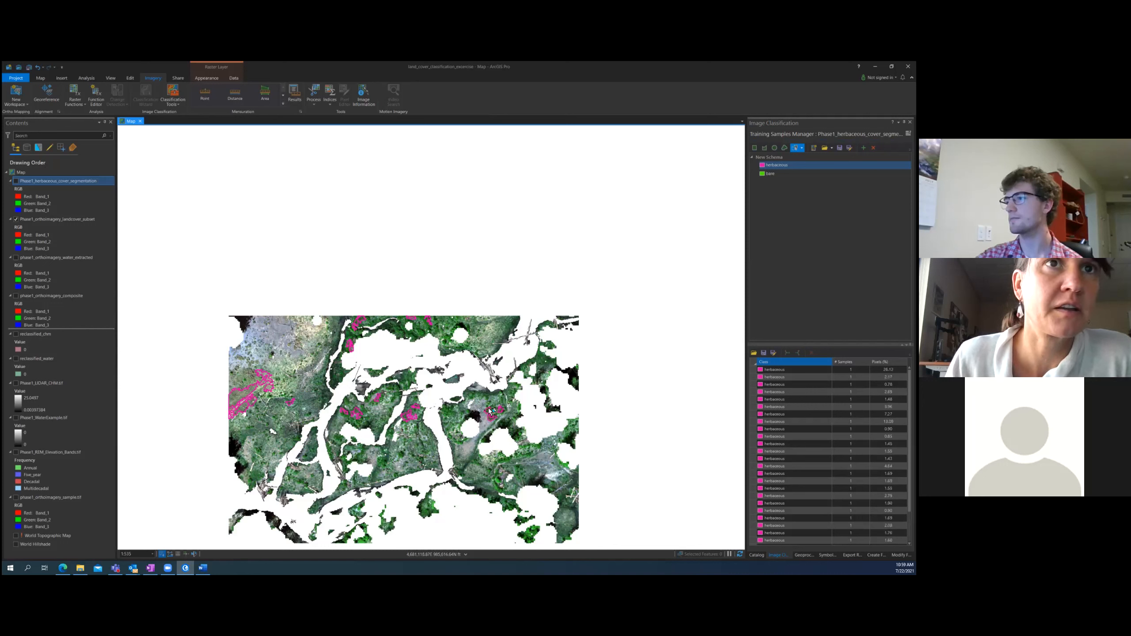
{"action": "left_click", "coordinate": [449, 417]}
{"action": "left_click", "coordinate": [449, 410]}
{"action": "left_click", "coordinate": [447, 427]}
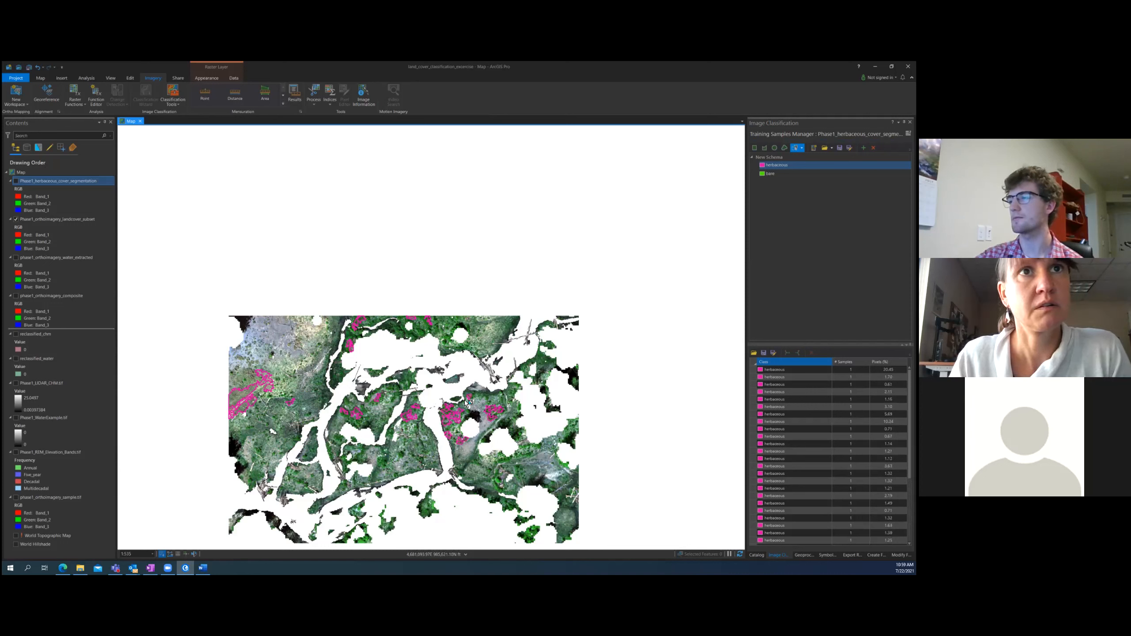
Pick herbaceous training segments across the green vegetation along the northern edge of the imagery, above the wide masked channel
{"action": "left_click", "coordinate": [450, 338]}
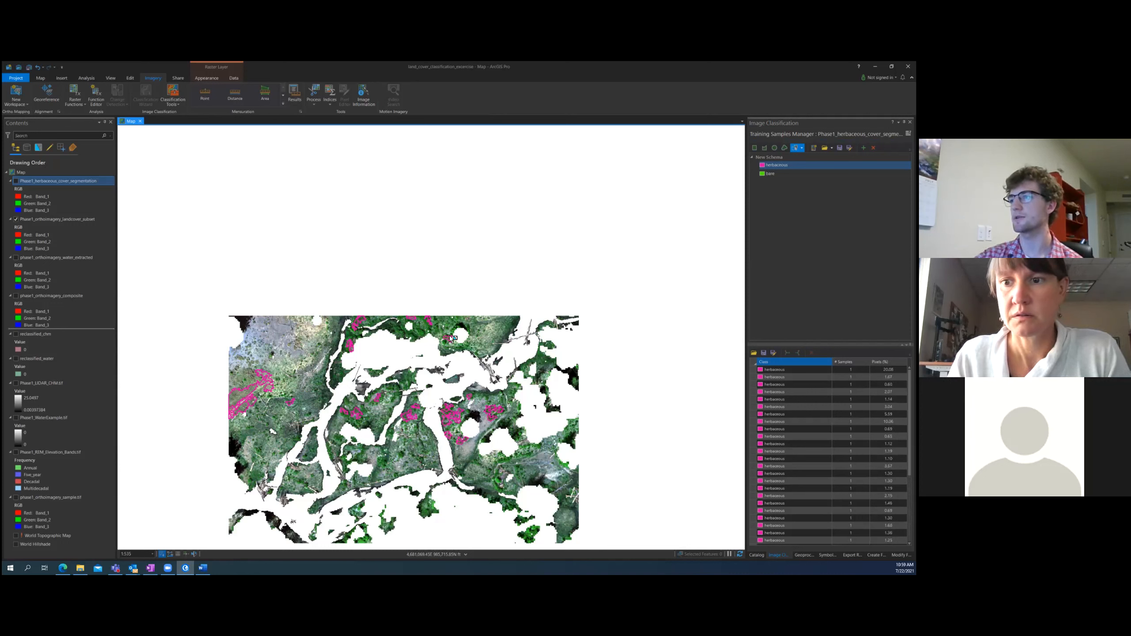
{"action": "left_click", "coordinate": [440, 333]}
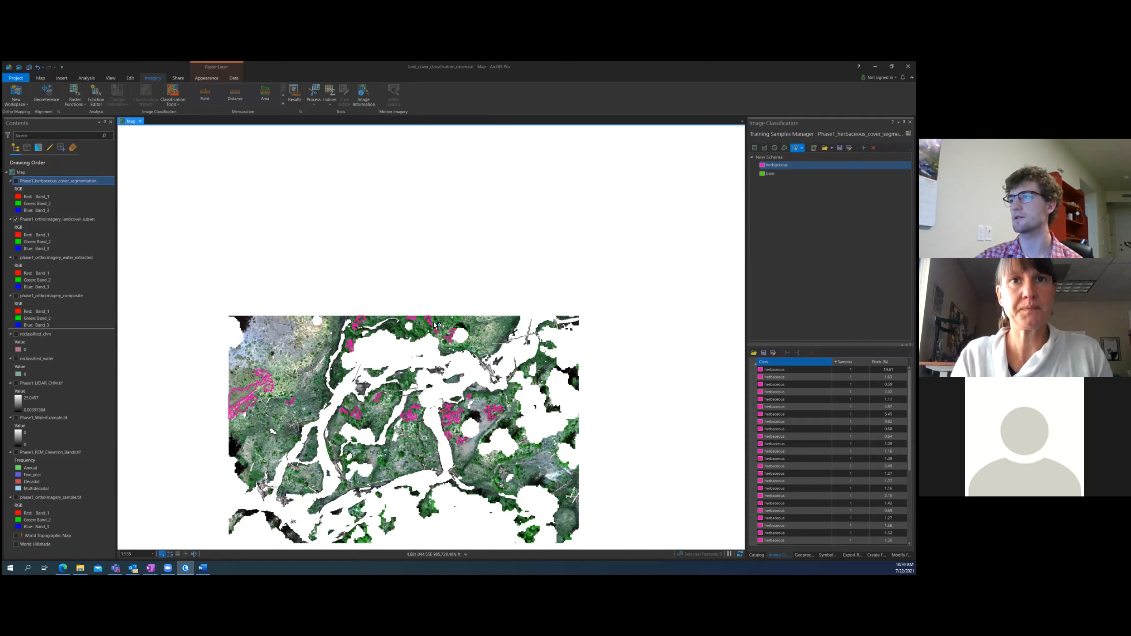
{"action": "left_click", "coordinate": [439, 328]}
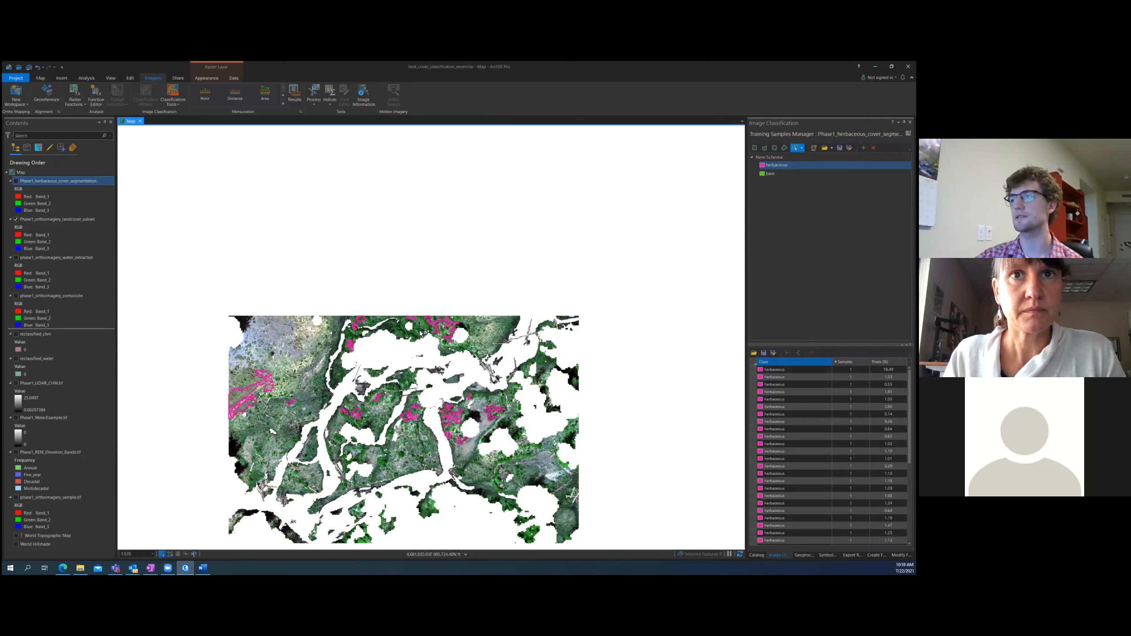
{"action": "left_click", "coordinate": [406, 327]}
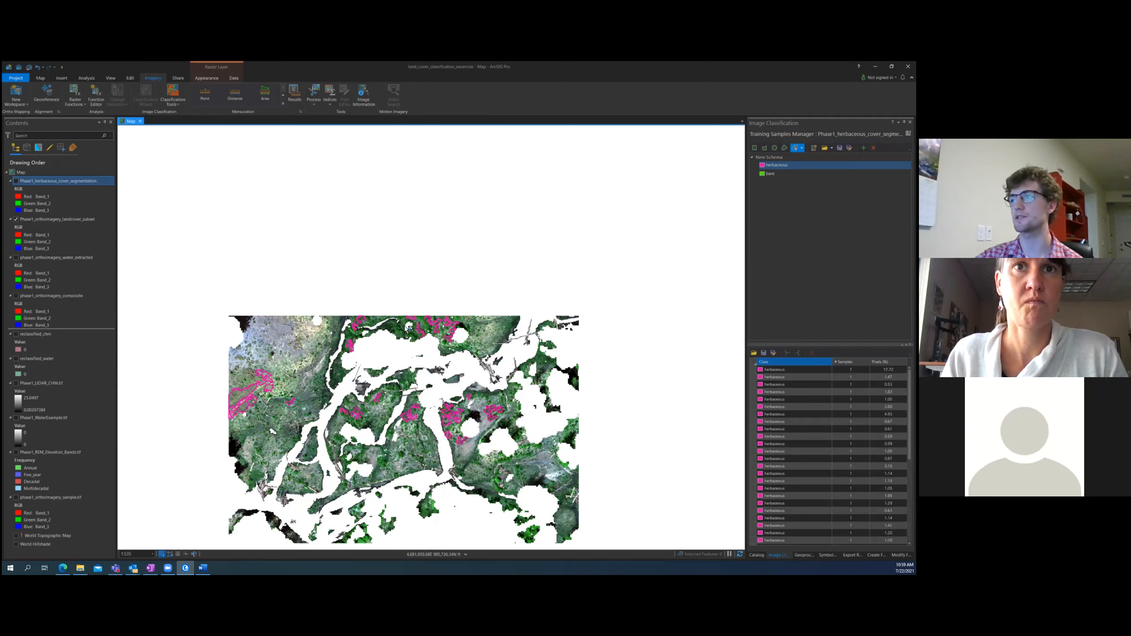
{"action": "left_click", "coordinate": [381, 322]}
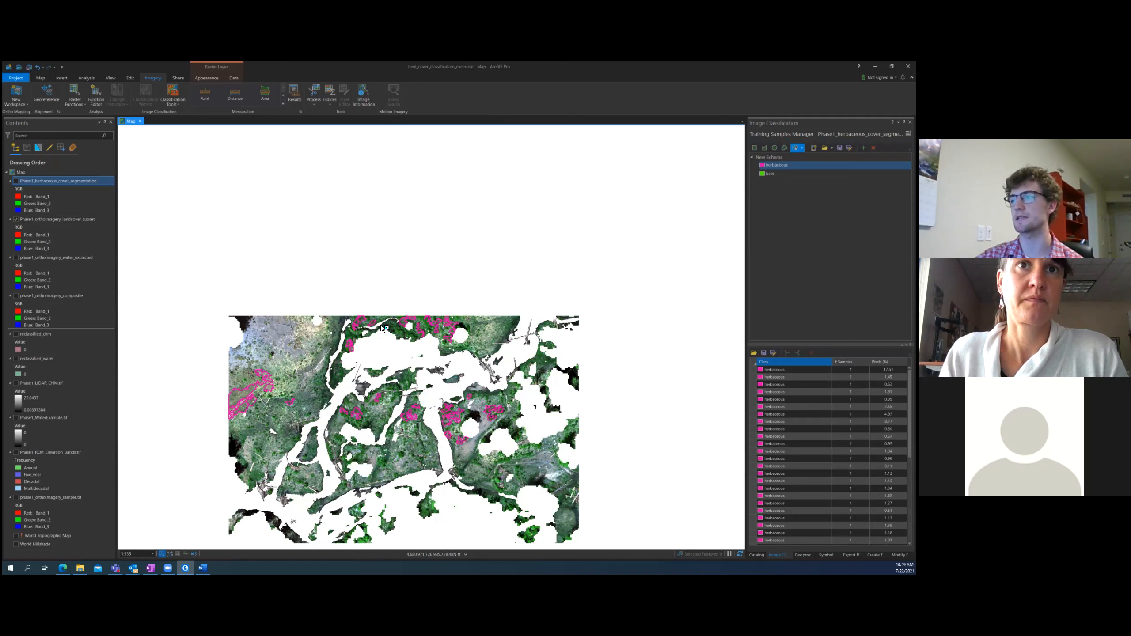
{"action": "left_click", "coordinate": [402, 335]}
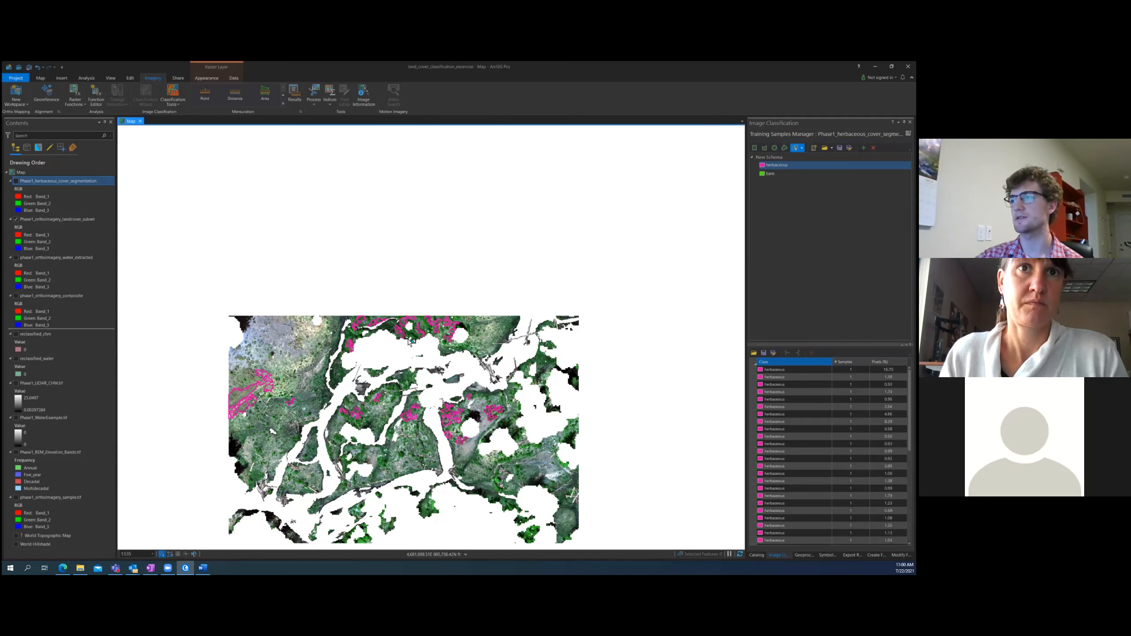
{"action": "left_click", "coordinate": [410, 340]}
{"action": "left_click", "coordinate": [416, 331]}
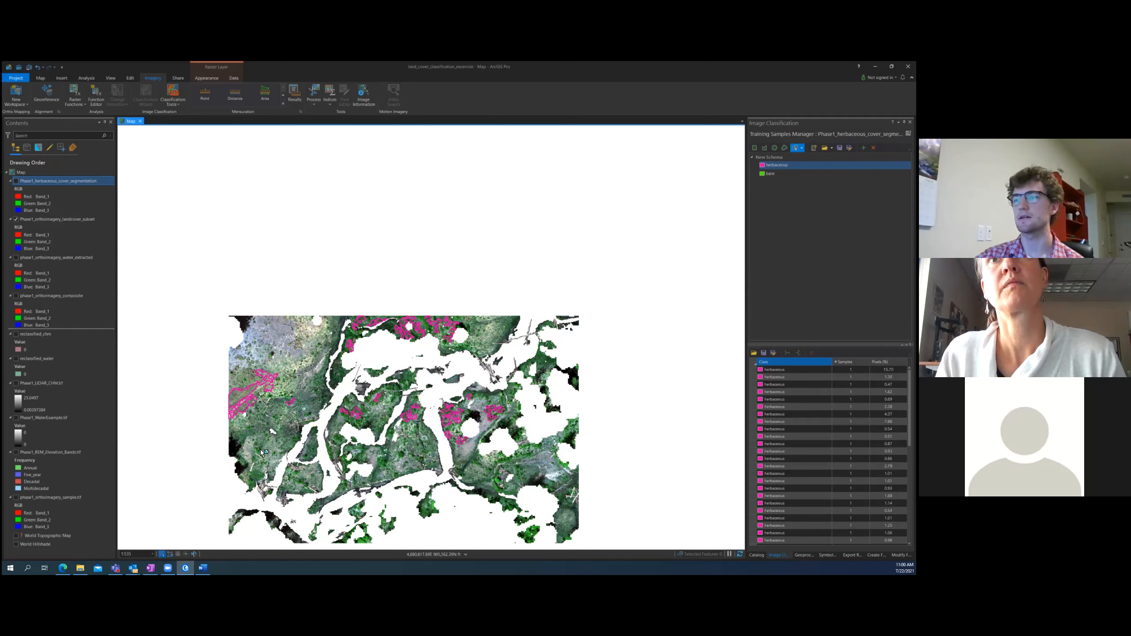
Pick herbaceous training segments near the southwest corner, on the south-central island and in the southeastern vegetation
{"action": "left_click", "coordinate": [256, 476]}
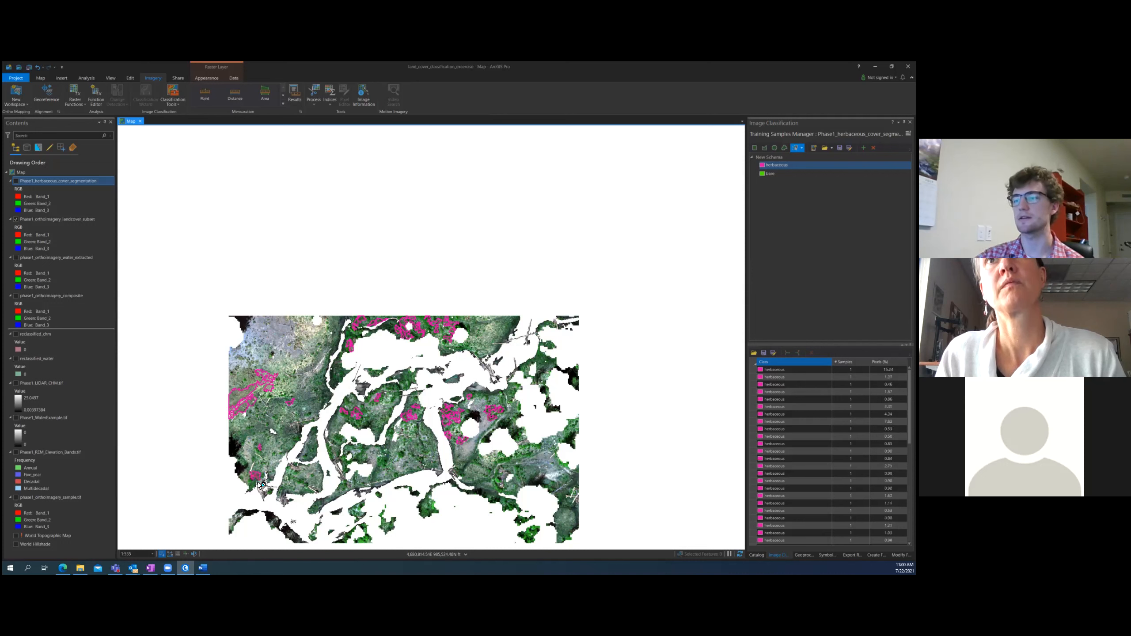
{"action": "left_click", "coordinate": [258, 486]}
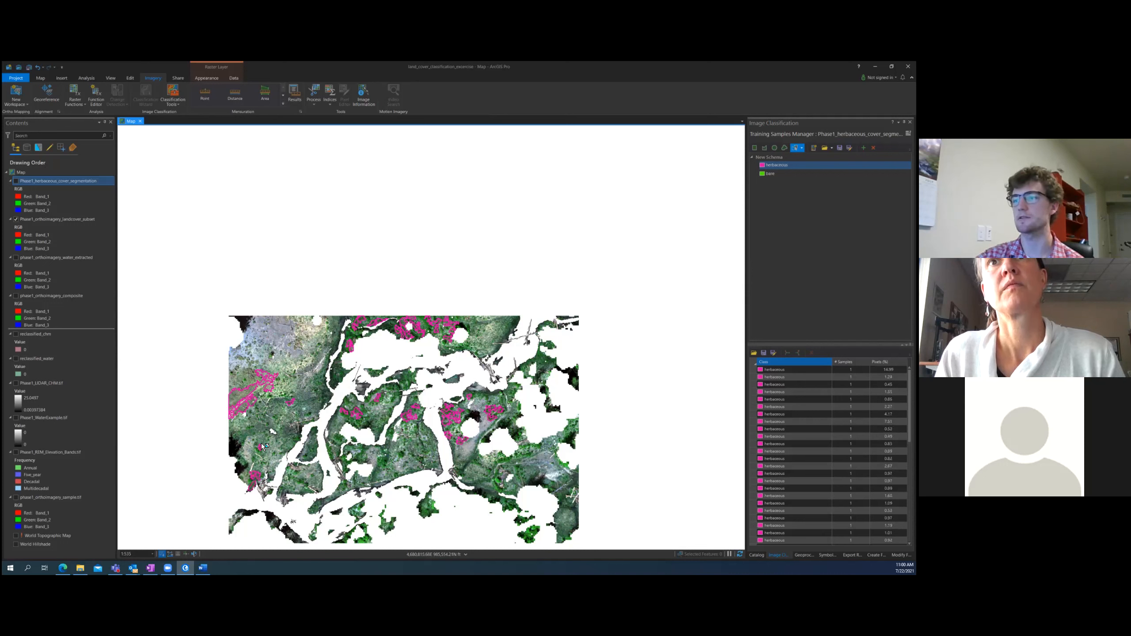
{"action": "left_click", "coordinate": [258, 463]}
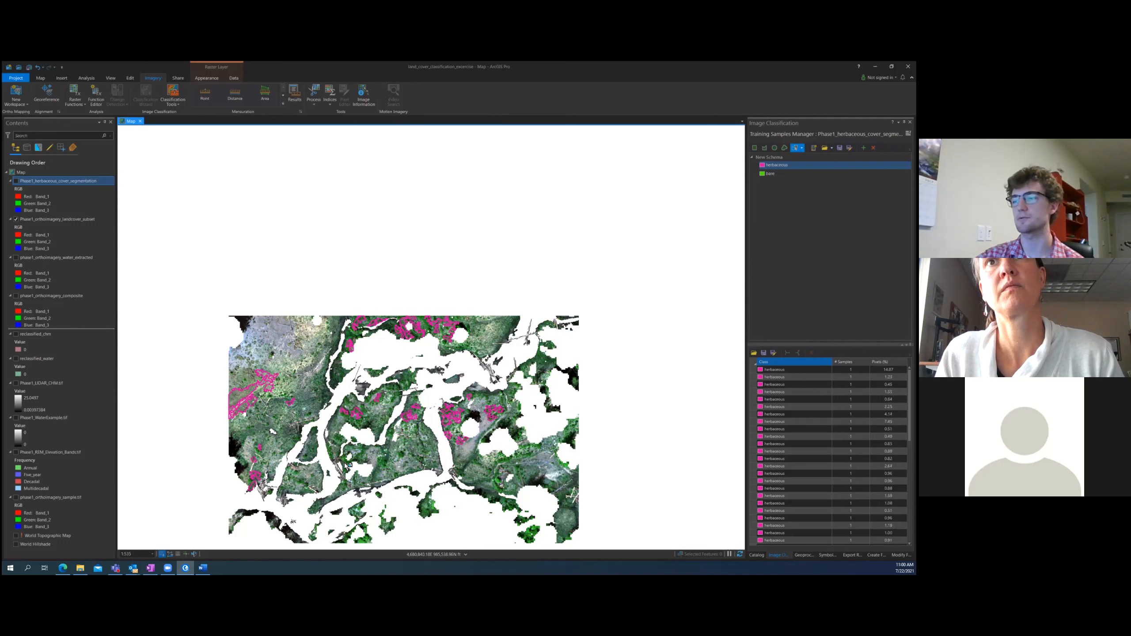
{"action": "left_click", "coordinate": [381, 464]}
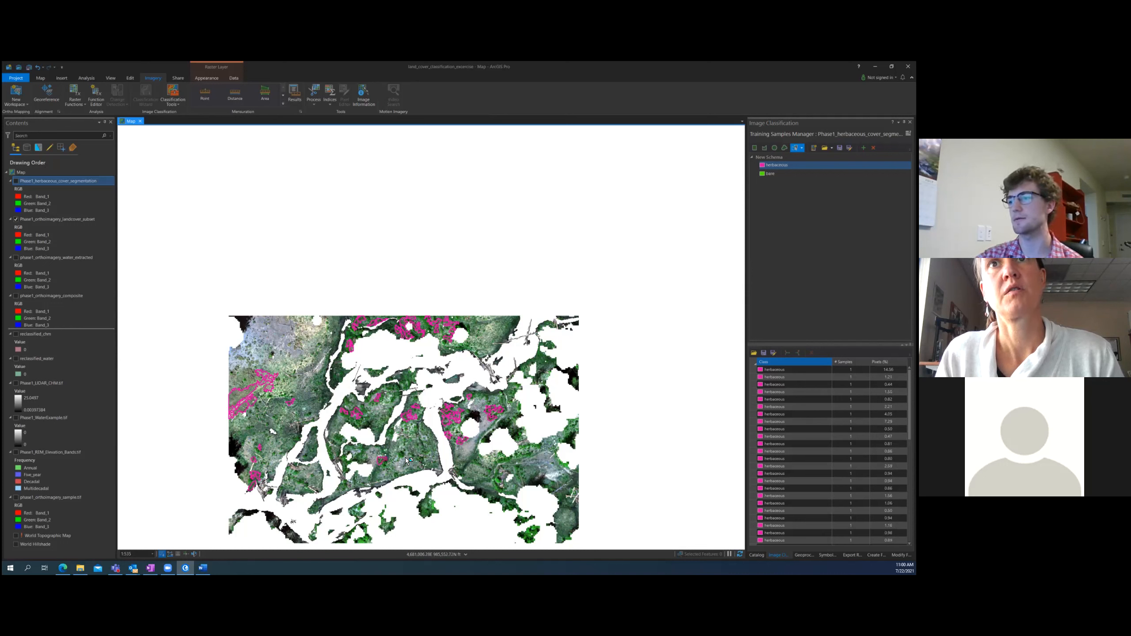
{"action": "left_click", "coordinate": [494, 479]}
Switch sampling to the bare class and pick the large pale segments in the northwest corner of the imagery
{"action": "left_click", "coordinate": [770, 173]}
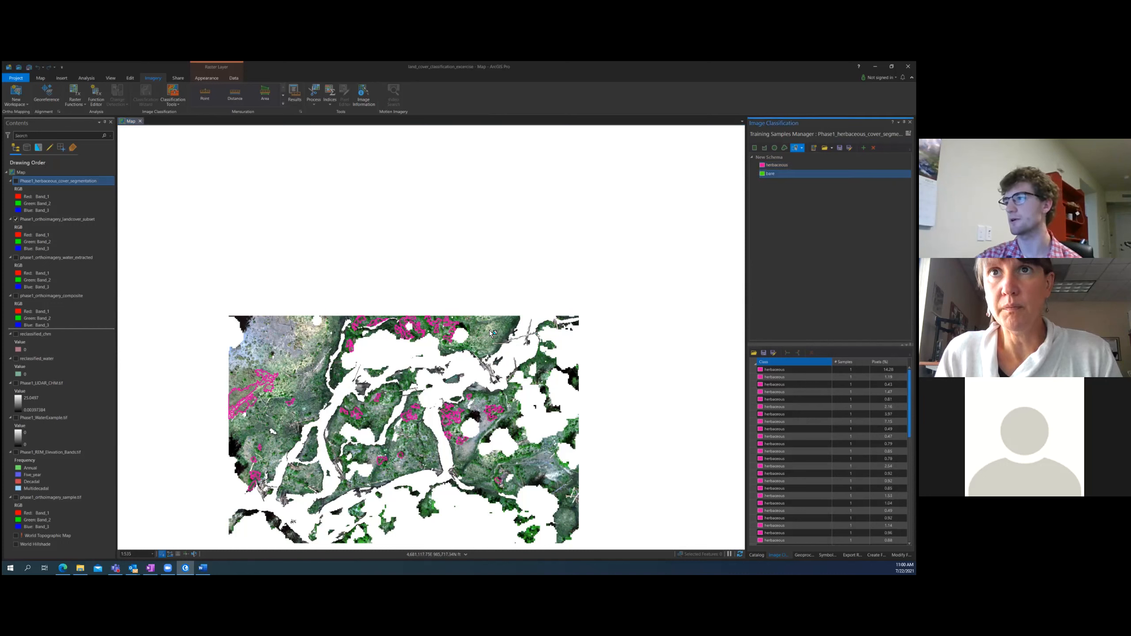
{"action": "left_click", "coordinate": [276, 331]}
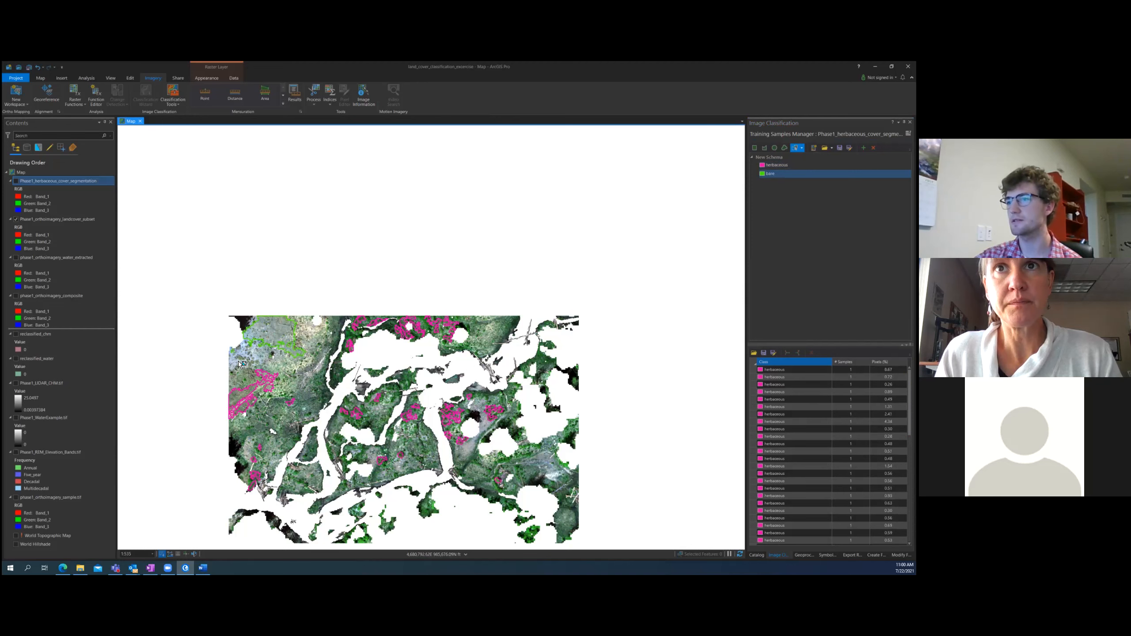
{"action": "left_click", "coordinate": [234, 350]}
Add bare training segments across the bluish-gray ground along the northwestern edge, just above the pink herbaceous samples
{"action": "scroll", "coordinate": [236, 353], "scroll_direction": "up", "scroll_amount": 3}
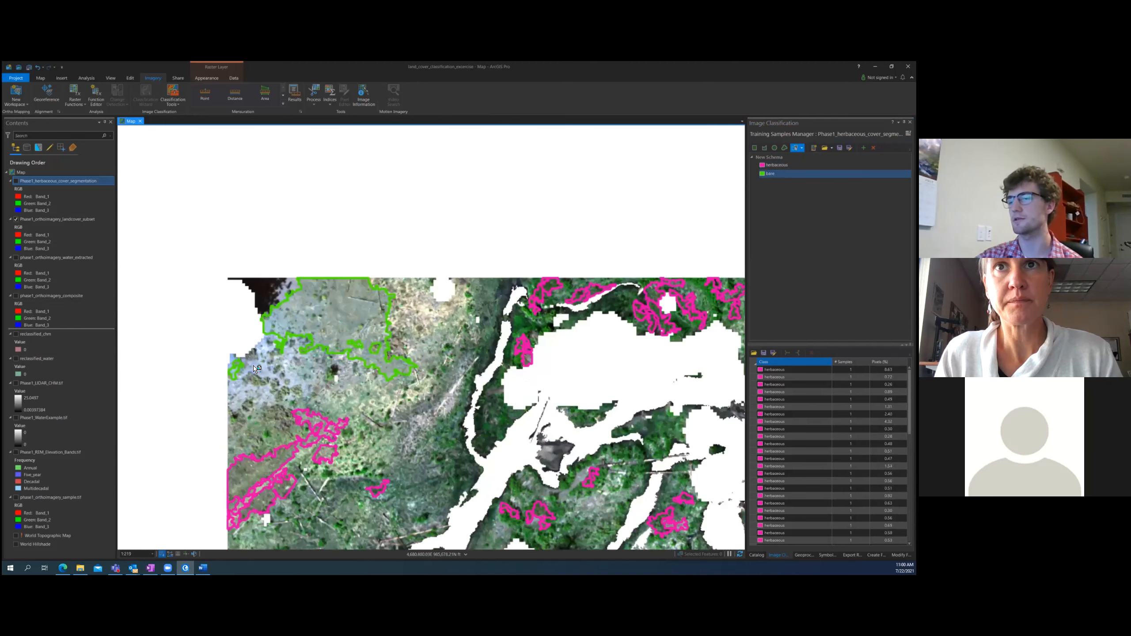
{"action": "left_click", "coordinate": [231, 357]}
{"action": "left_click", "coordinate": [233, 389]}
{"action": "left_click", "coordinate": [268, 368]}
{"action": "left_click", "coordinate": [264, 351]}
{"action": "left_click", "coordinate": [276, 342]}
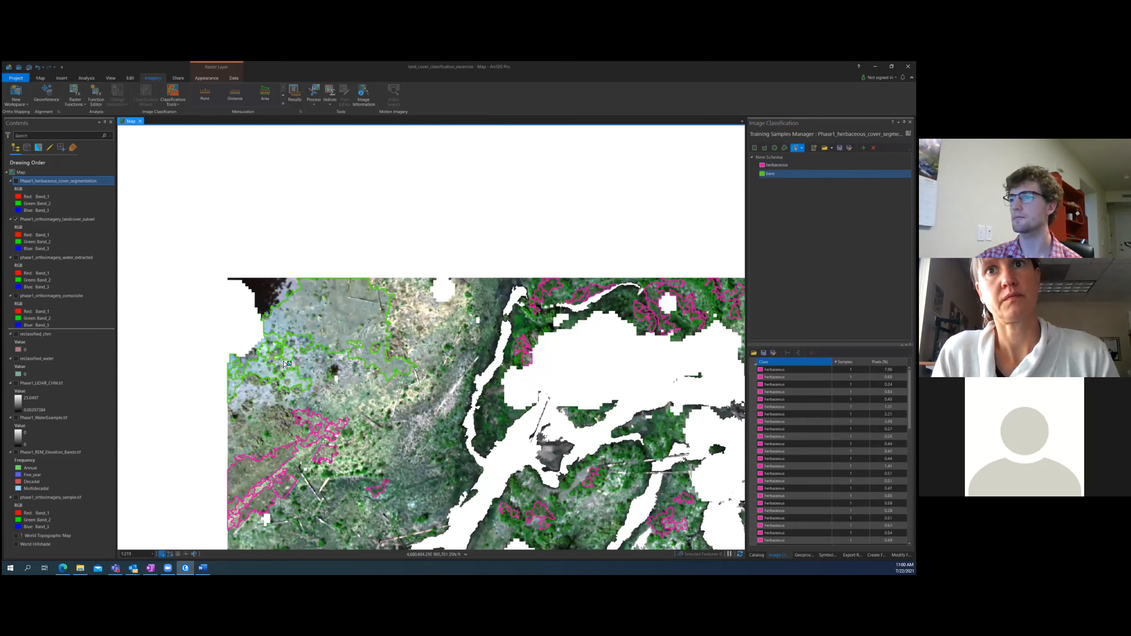
{"action": "left_click", "coordinate": [264, 393]}
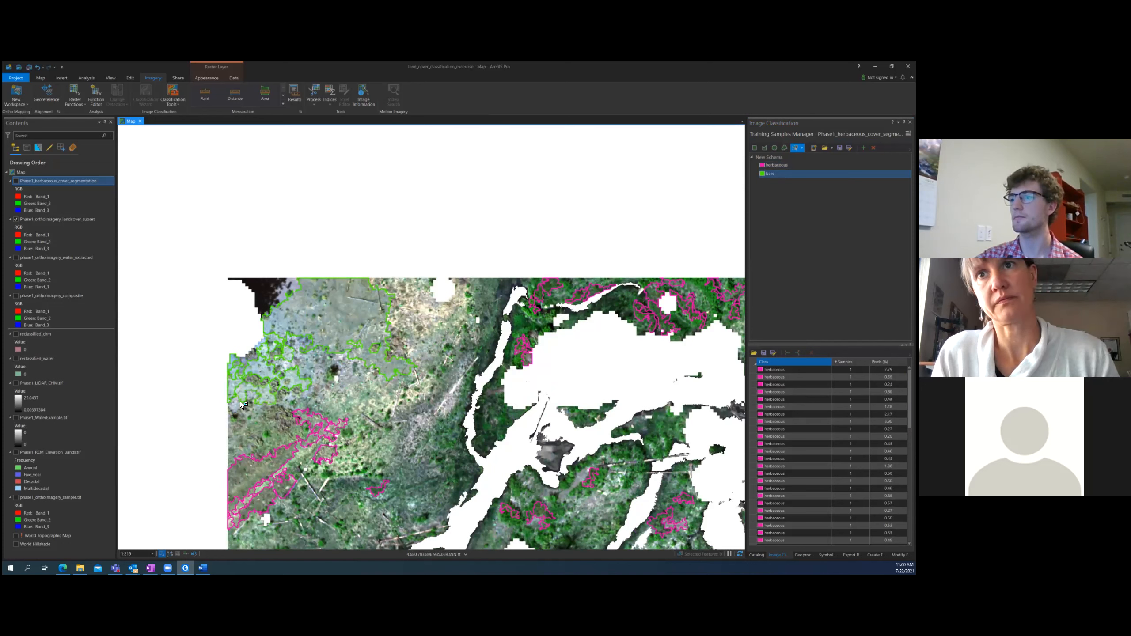
{"action": "left_click", "coordinate": [307, 359]}
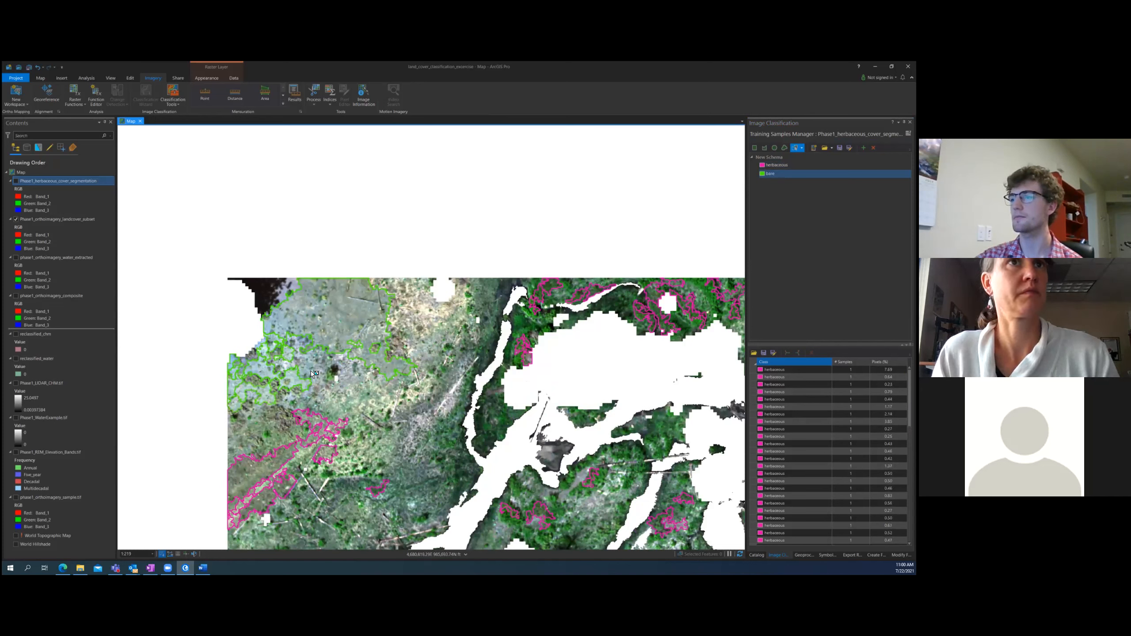
{"action": "left_click", "coordinate": [308, 380]}
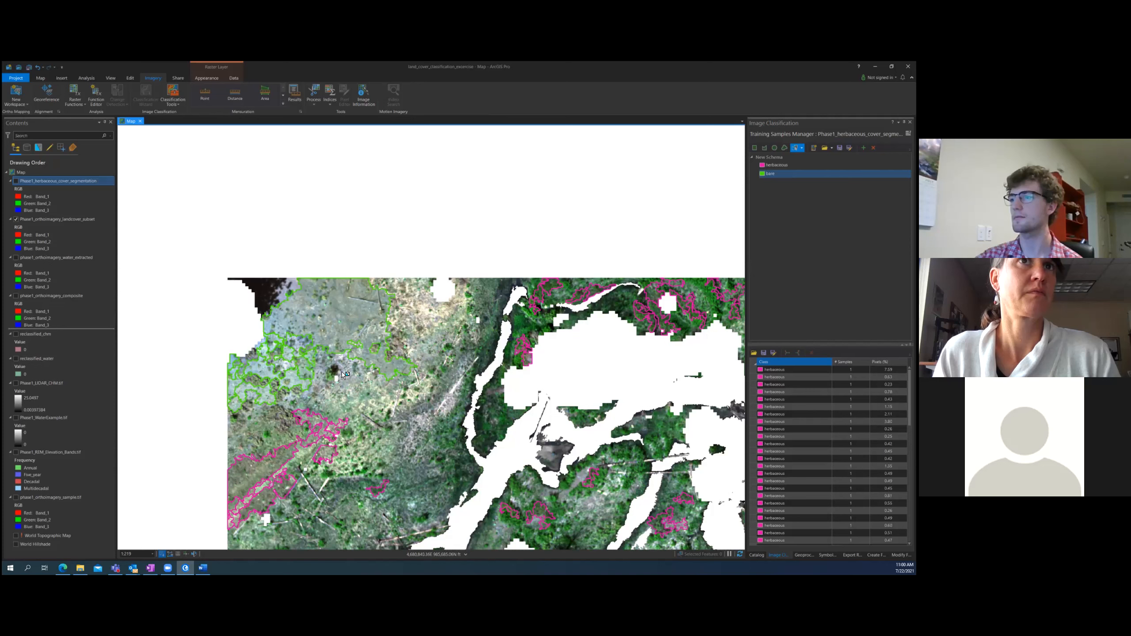
{"action": "left_click", "coordinate": [319, 369]}
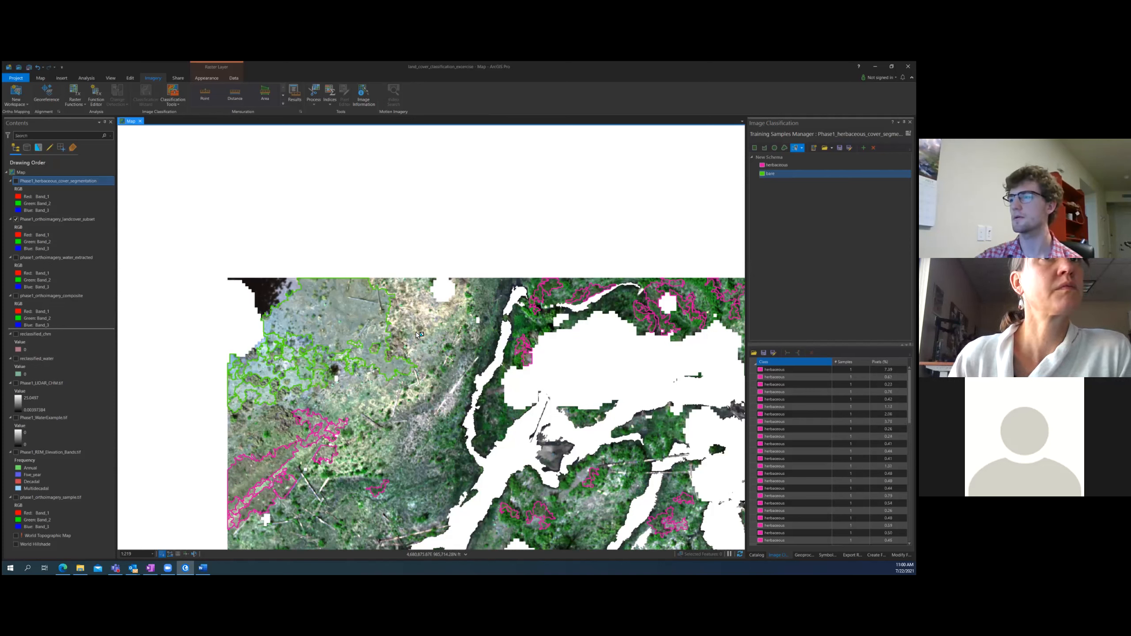
Pick bare training segments on the tan ground around the small masked hole at the northern edge
{"action": "left_click", "coordinate": [414, 310]}
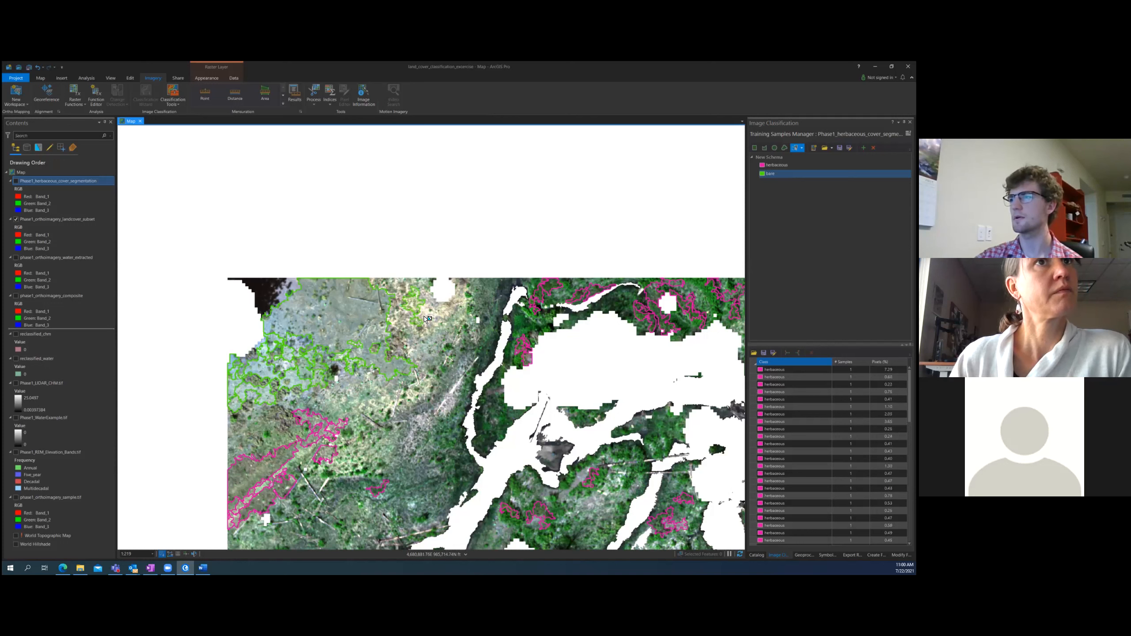
{"action": "left_click", "coordinate": [406, 318]}
{"action": "left_click", "coordinate": [394, 286]}
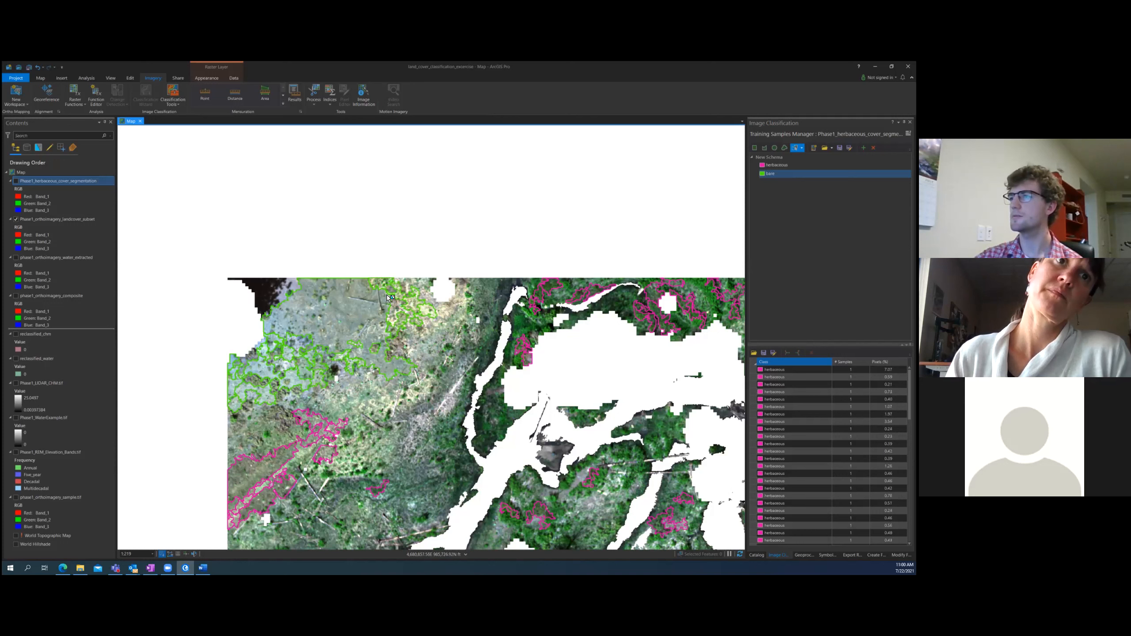
{"action": "left_click", "coordinate": [391, 358]}
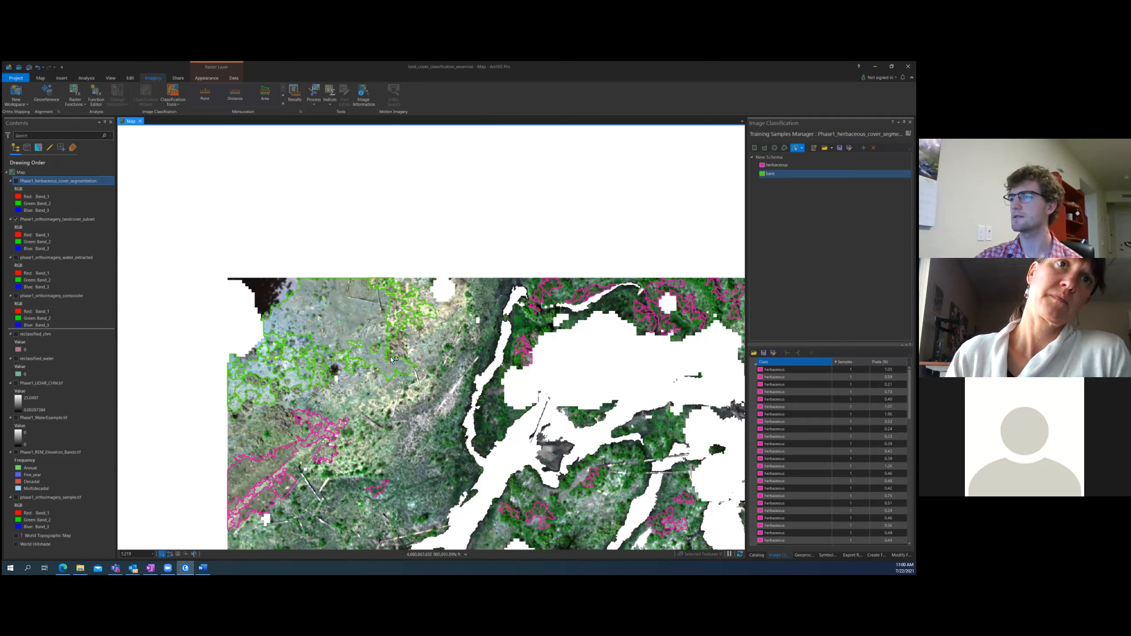
{"action": "left_click", "coordinate": [444, 313]}
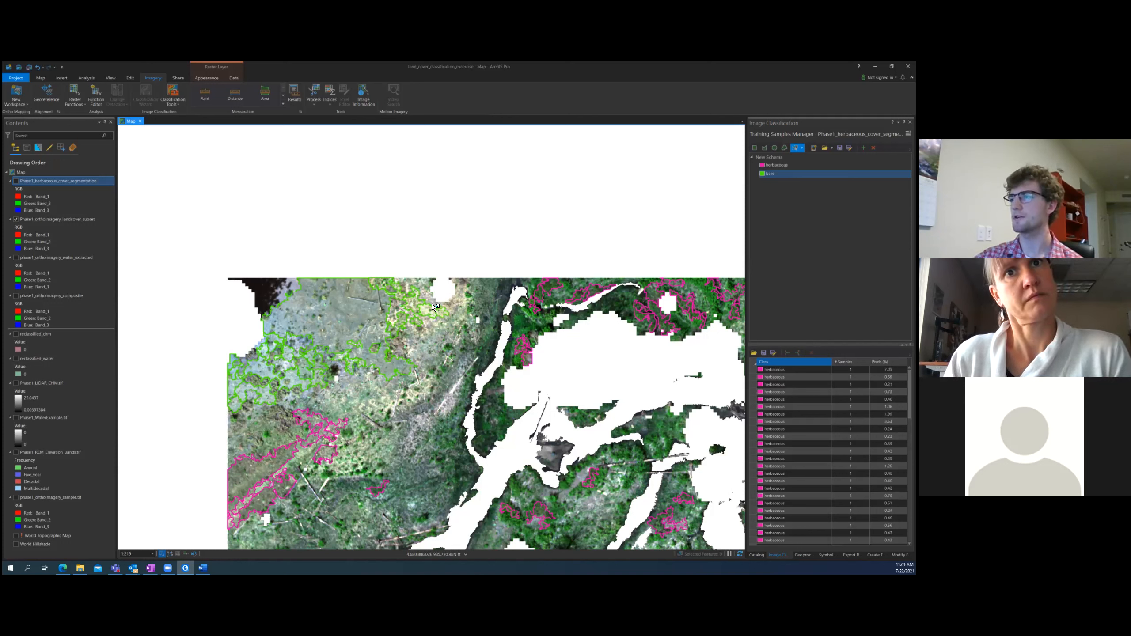
{"action": "left_click", "coordinate": [462, 307]}
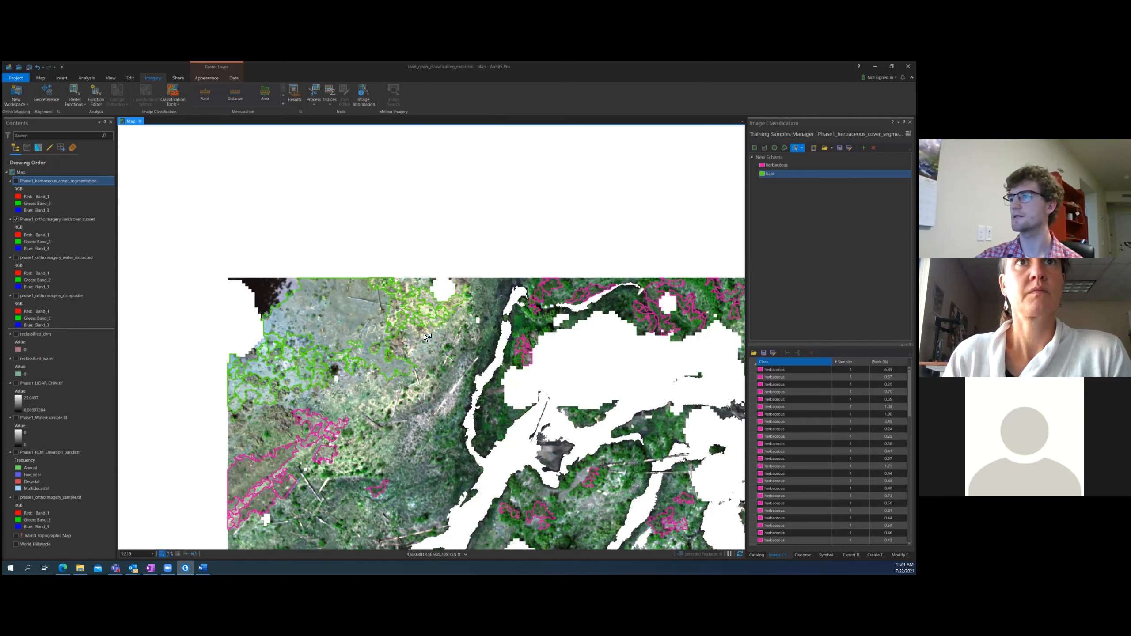
Add a bare training segment on the pale strip of ground just west of the narrow northern channel
{"action": "scroll", "coordinate": [306, 322], "scroll_direction": "down", "scroll_amount": 2}
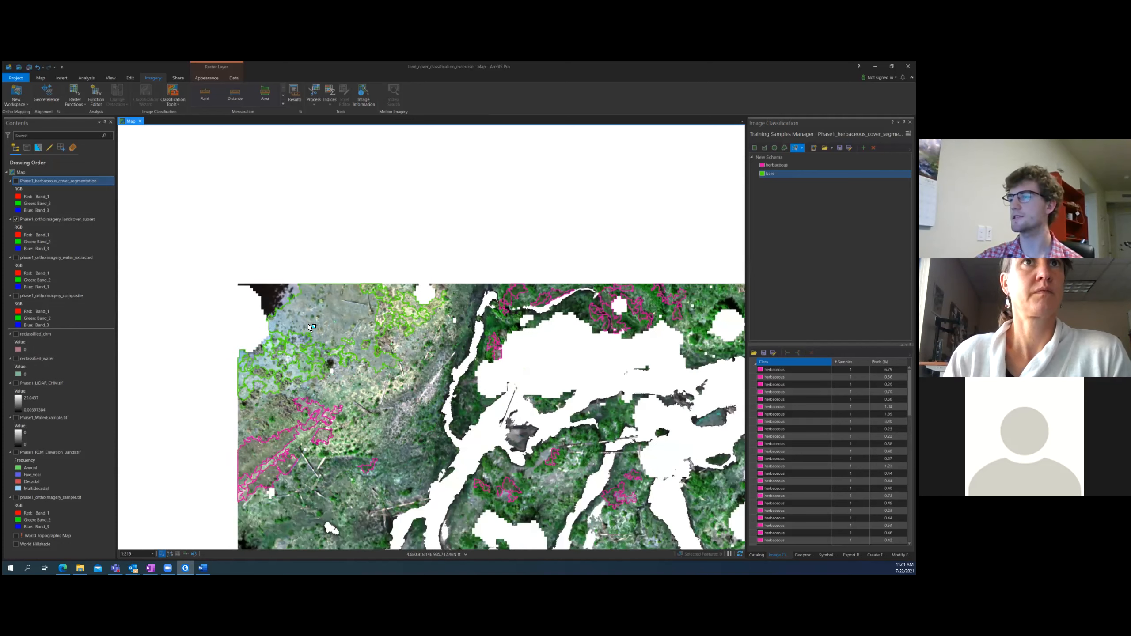
{"action": "scroll", "coordinate": [350, 392], "scroll_direction": "up", "scroll_amount": 2}
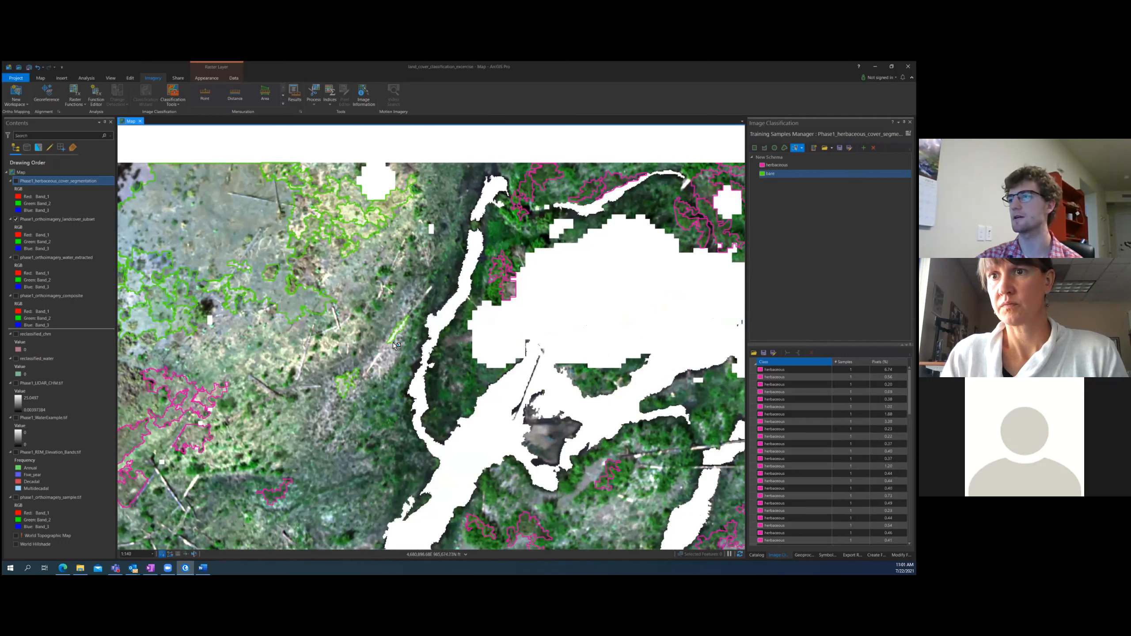
{"action": "left_click", "coordinate": [427, 298]}
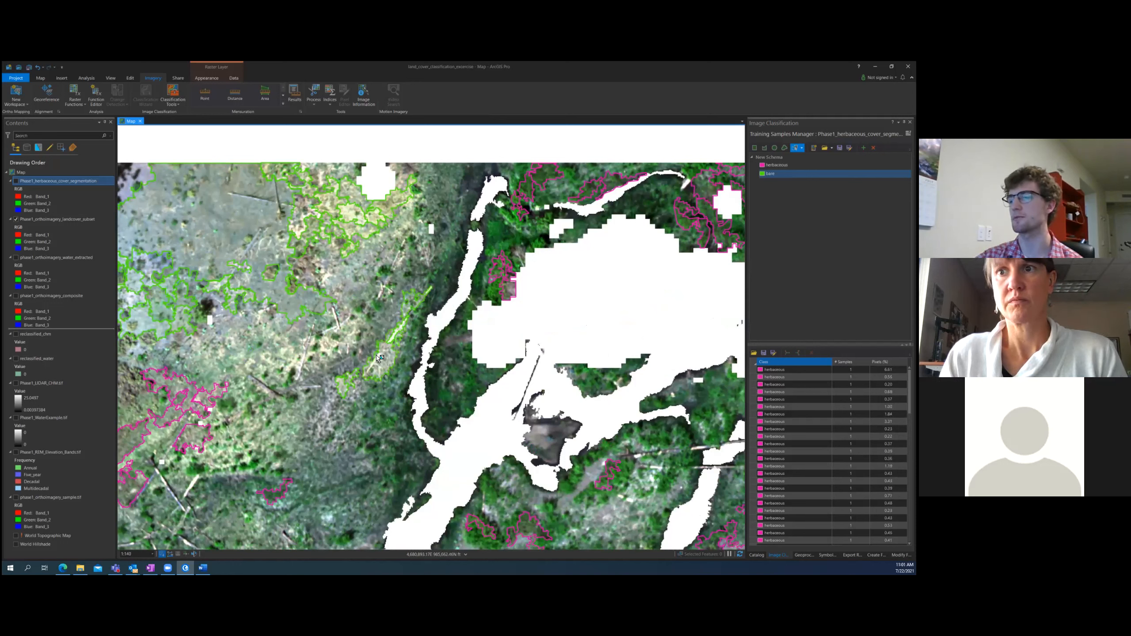
Pick bare training segments on the dark patch and tan ground around the masked hole east of the central channel
{"action": "scroll", "coordinate": [392, 357], "scroll_direction": "down", "scroll_amount": 3}
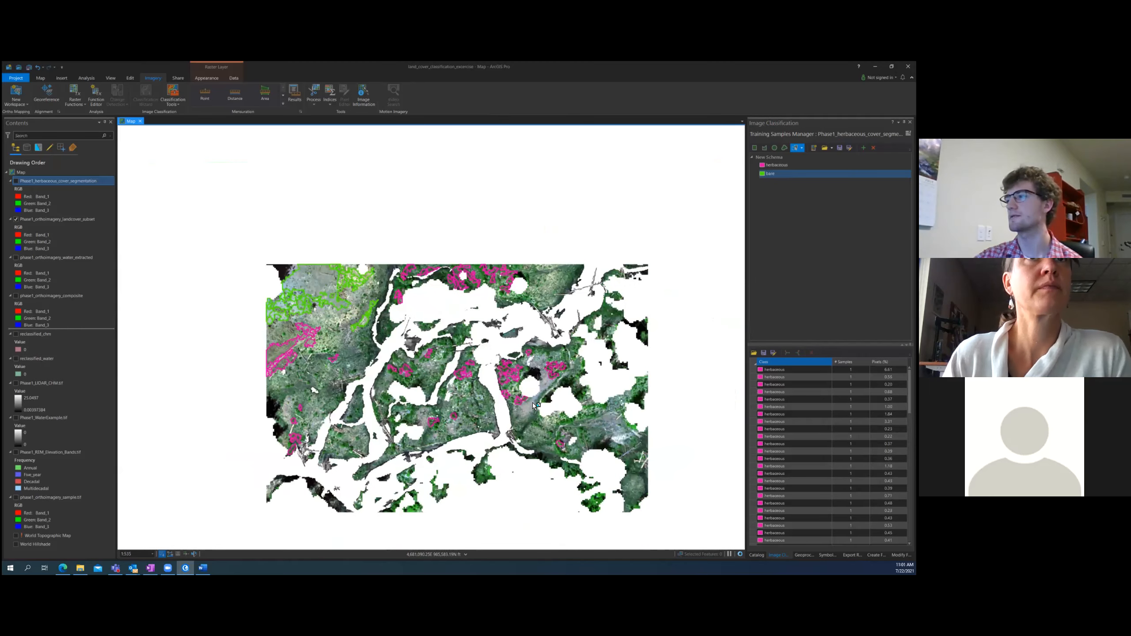
{"action": "scroll", "coordinate": [532, 396], "scroll_direction": "up", "scroll_amount": 3}
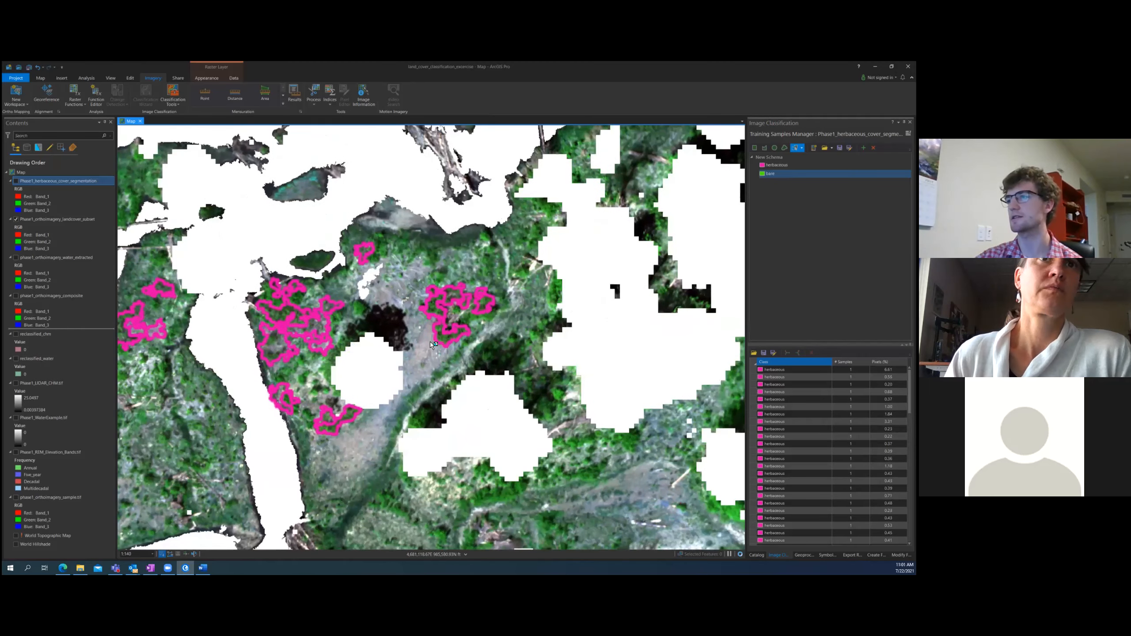
{"action": "left_click", "coordinate": [385, 319]}
{"action": "left_click", "coordinate": [358, 333]}
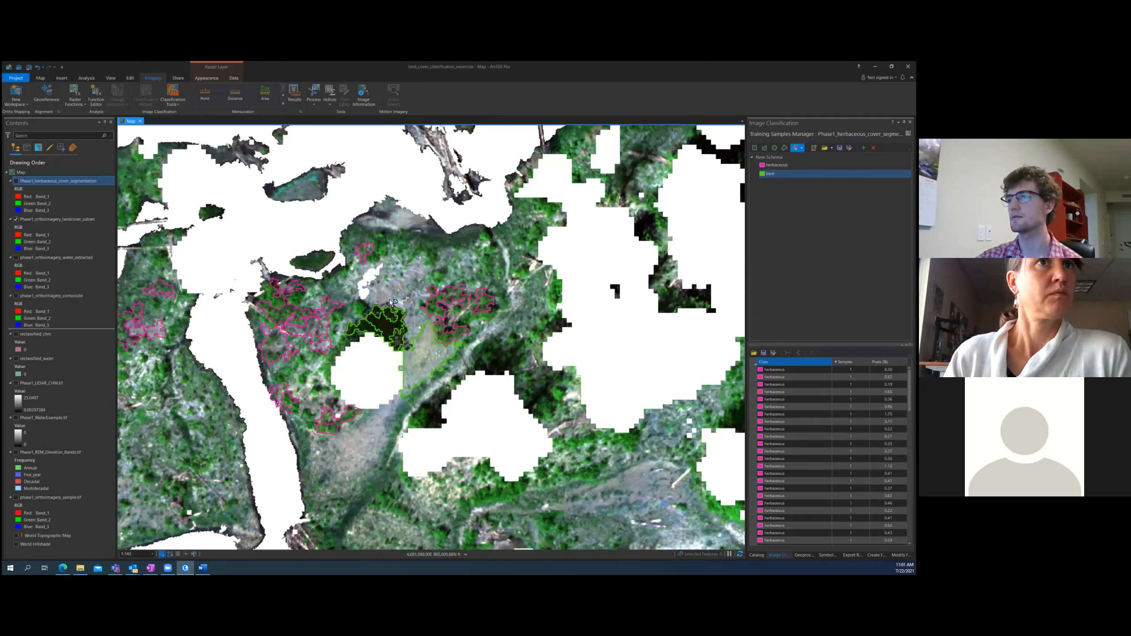
{"action": "left_click", "coordinate": [413, 277]}
{"action": "left_click", "coordinate": [376, 447]}
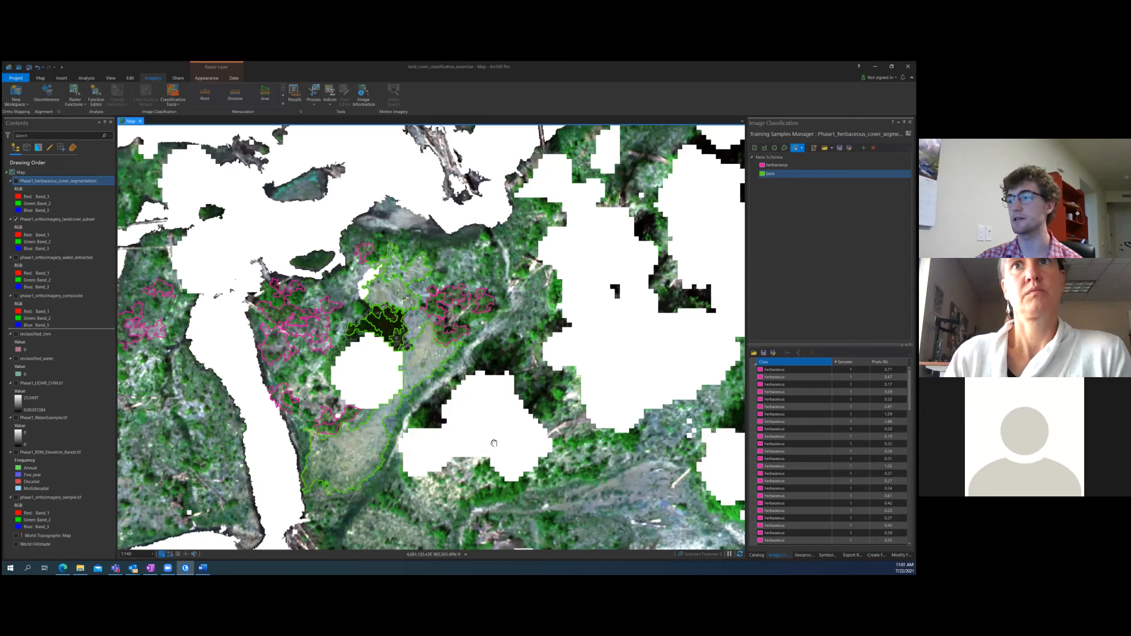
Add bare training segments on the dark patch, white gravel and tan fan in the southeastern part of the imagery
{"action": "left_click_drag", "start_coordinate": [497, 447], "coordinate": [382, 284]}
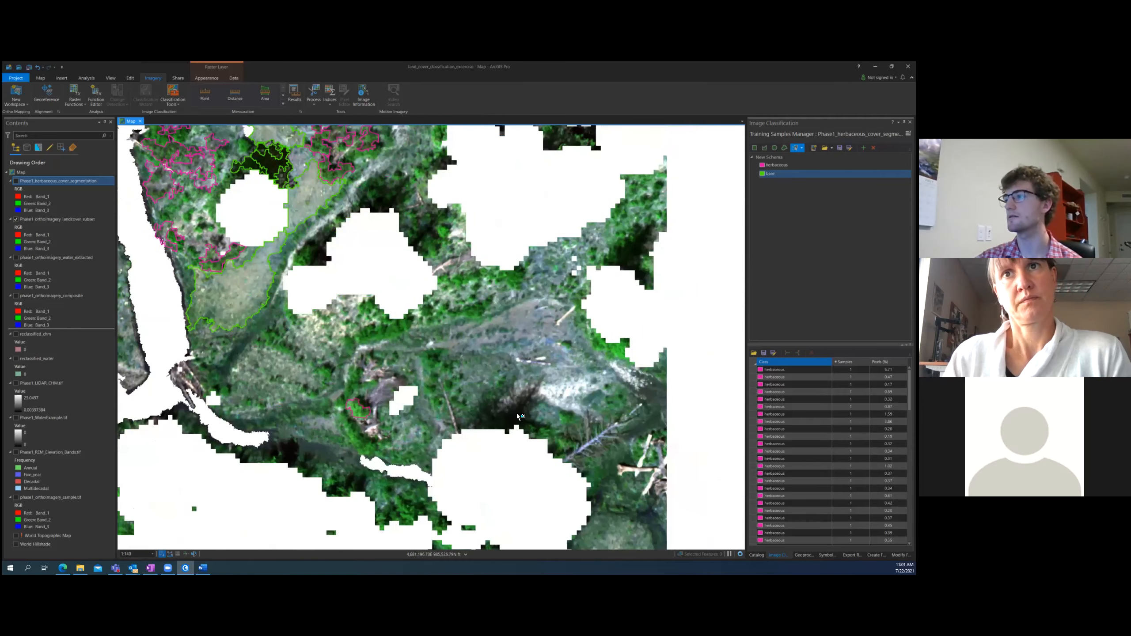
{"action": "left_click", "coordinate": [534, 406]}
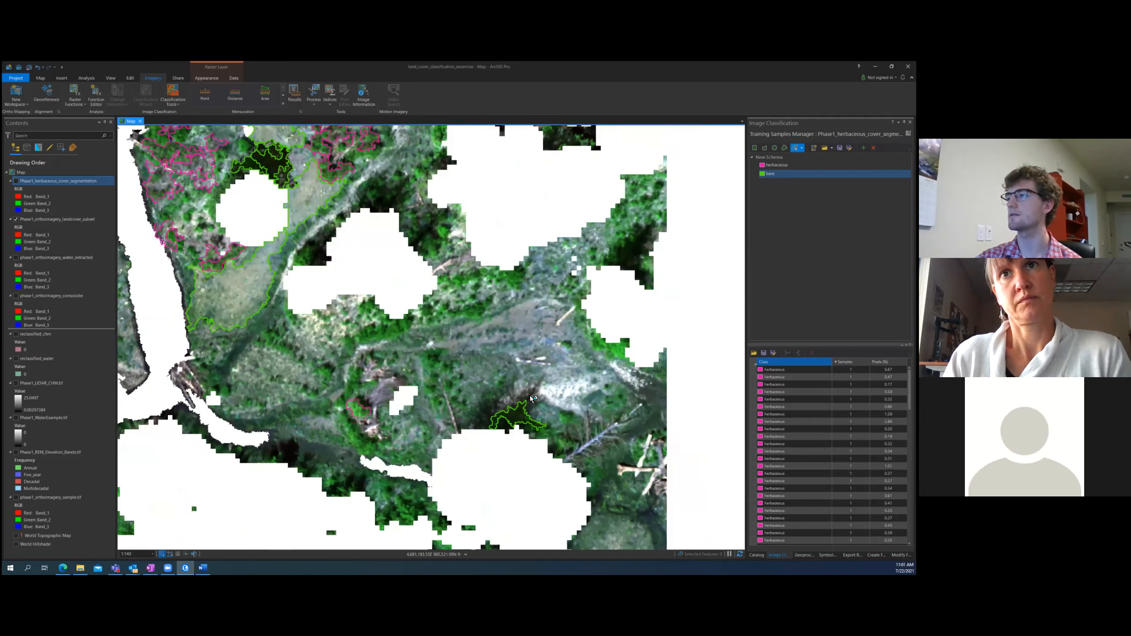
{"action": "left_click", "coordinate": [526, 400]}
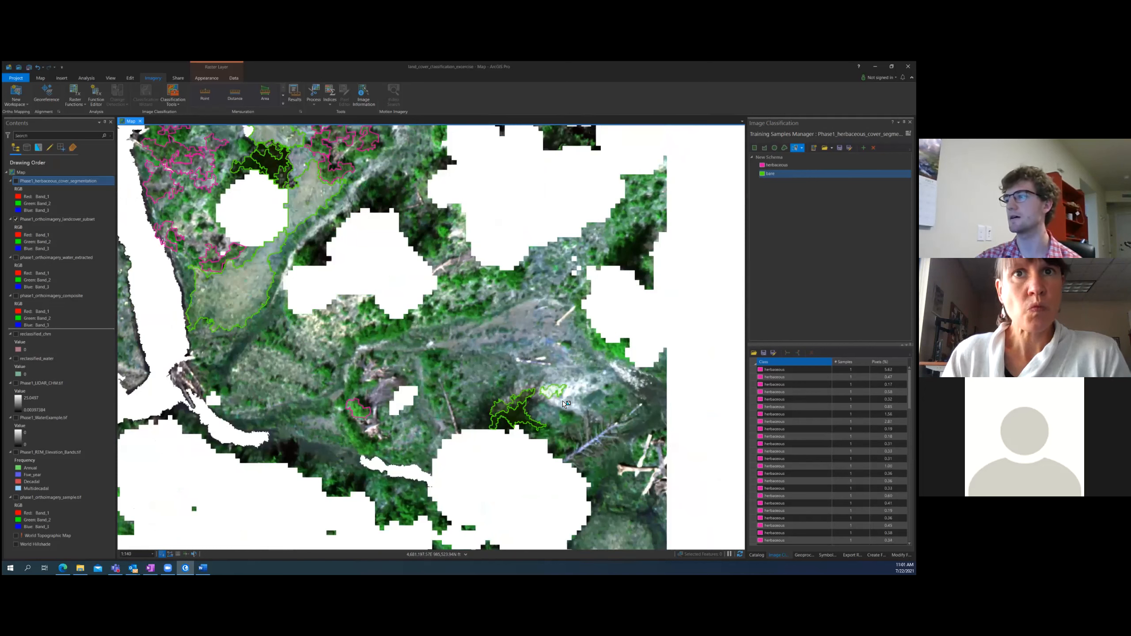
{"action": "left_click", "coordinate": [573, 393]}
{"action": "left_click", "coordinate": [522, 318]}
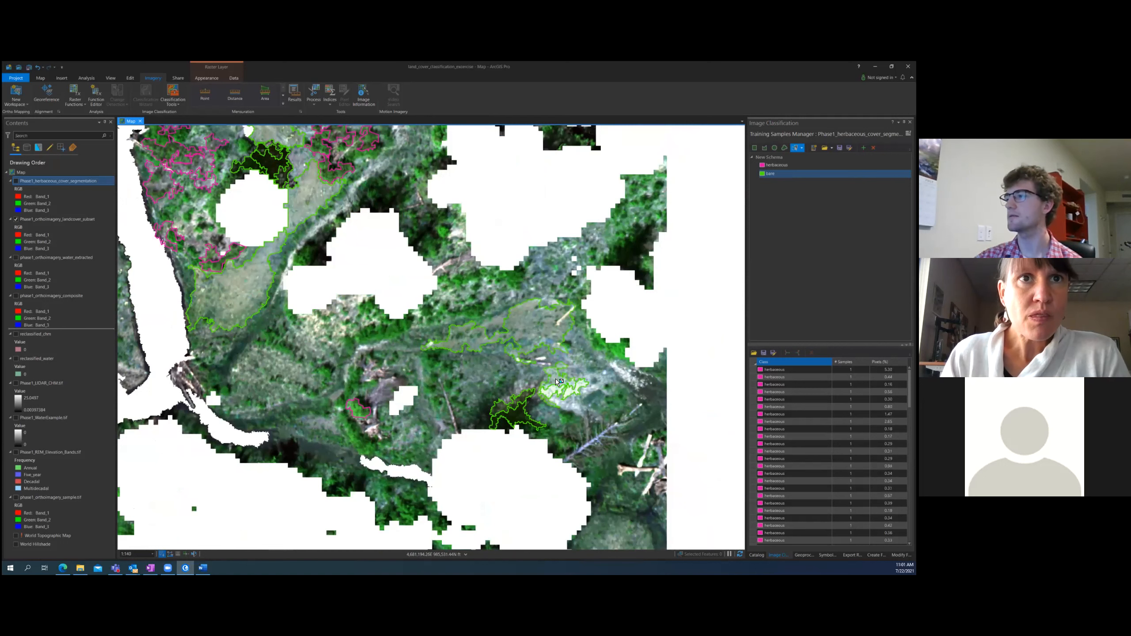
{"action": "left_click", "coordinate": [548, 393]}
Pick bare segments on the downed logs at the southeastern edge, and delete the last training sample in the list
{"action": "left_click_drag", "start_coordinate": [630, 471], "coordinate": [530, 420]}
{"action": "left_click", "coordinate": [534, 421]}
{"action": "left_click", "coordinate": [546, 410]}
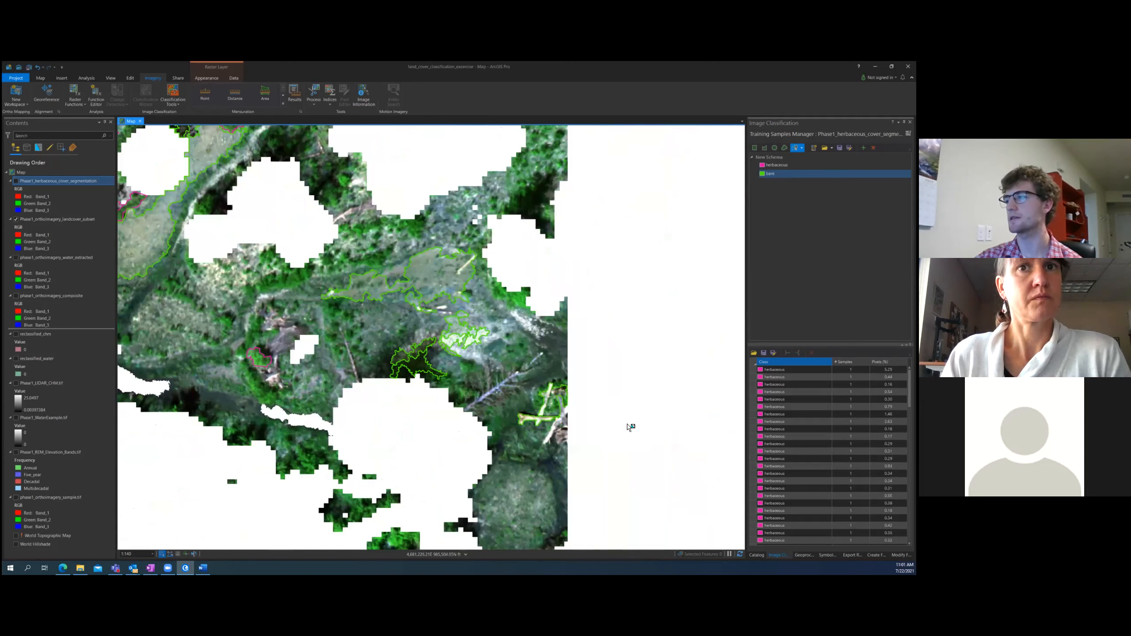
{"action": "scroll", "coordinate": [833, 454], "scroll_direction": "down", "scroll_amount": 15}
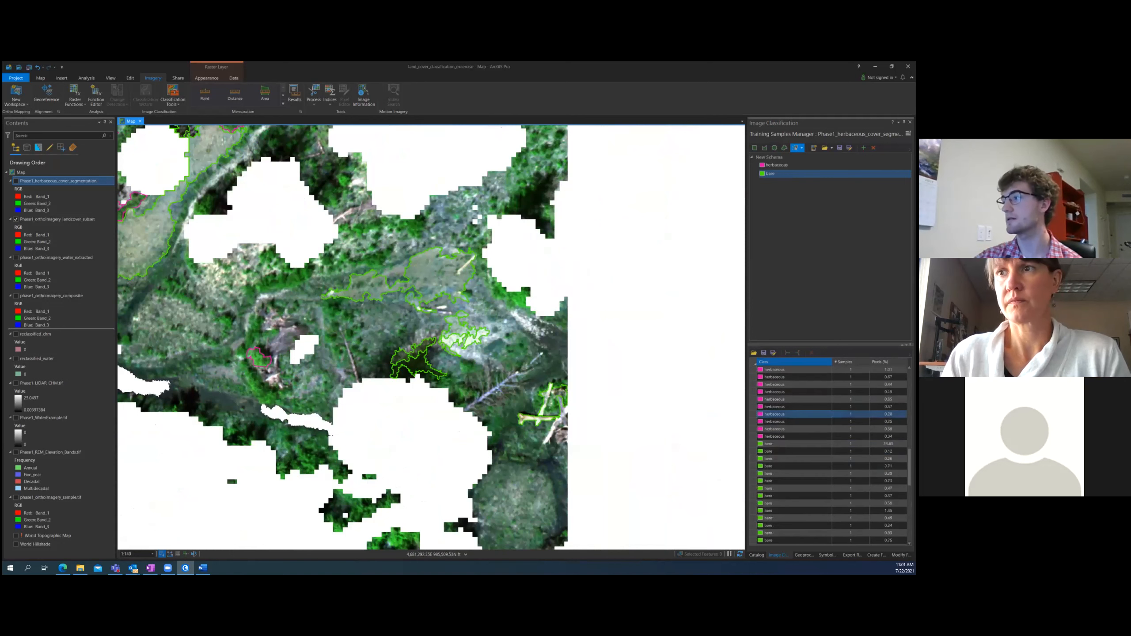
{"action": "left_click", "coordinate": [797, 540]}
{"action": "left_click", "coordinate": [811, 353]}
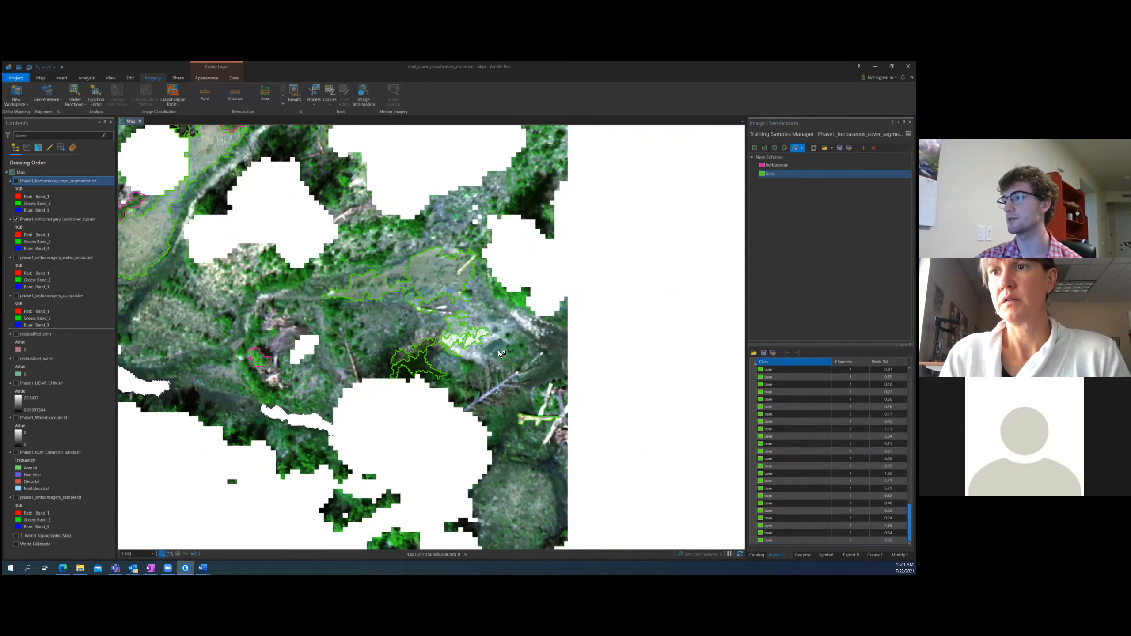
Add bare segments on the long fallen log and adjacent white gravel in the southeast, and delete the last segment picked west of them
{"action": "left_click", "coordinate": [490, 397]}
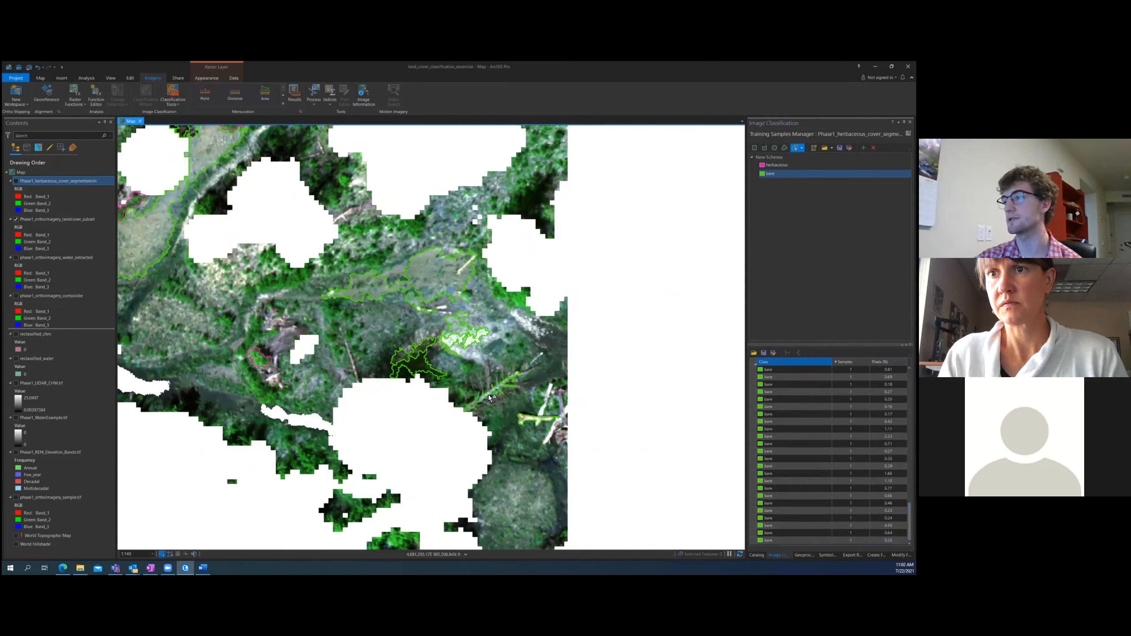
{"action": "left_click", "coordinate": [473, 353]}
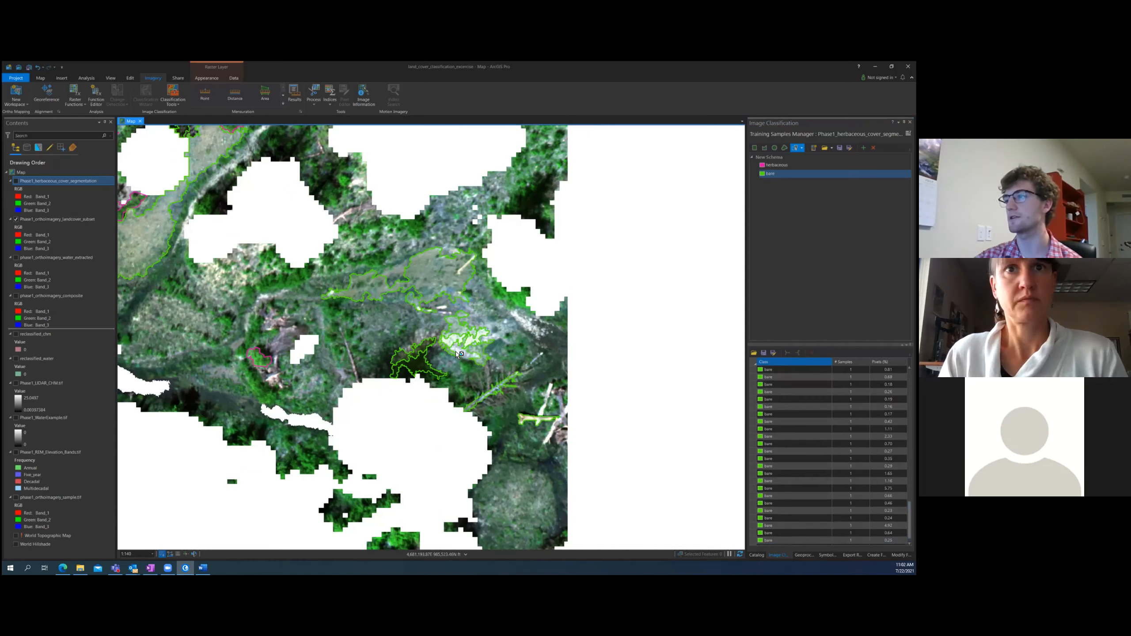
{"action": "left_click", "coordinate": [448, 302]}
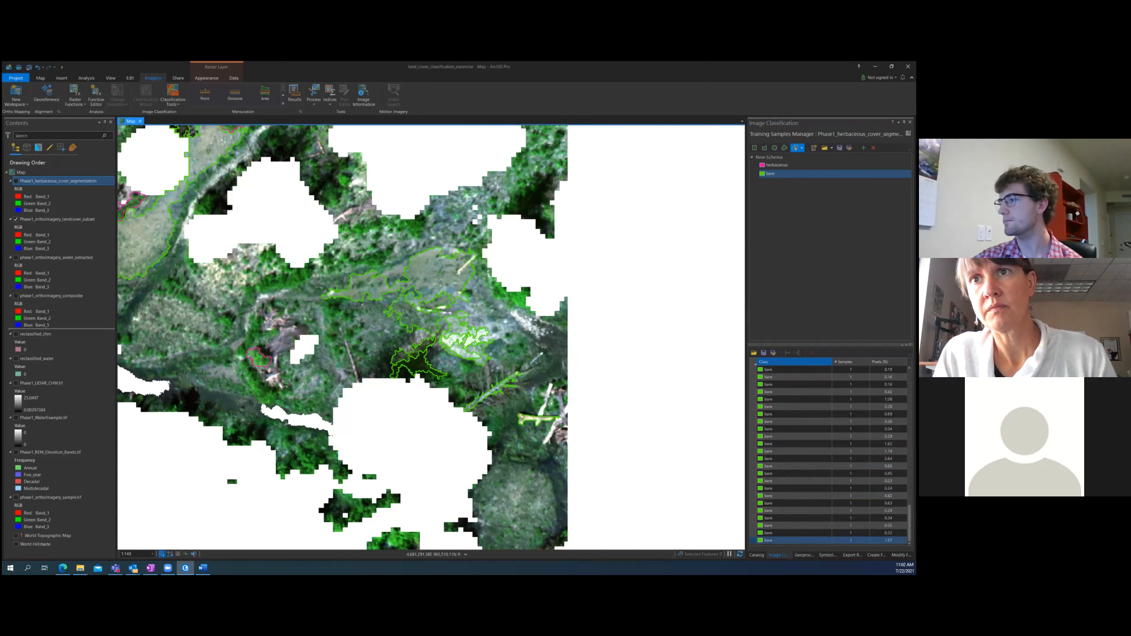
{"action": "left_click", "coordinate": [797, 540]}
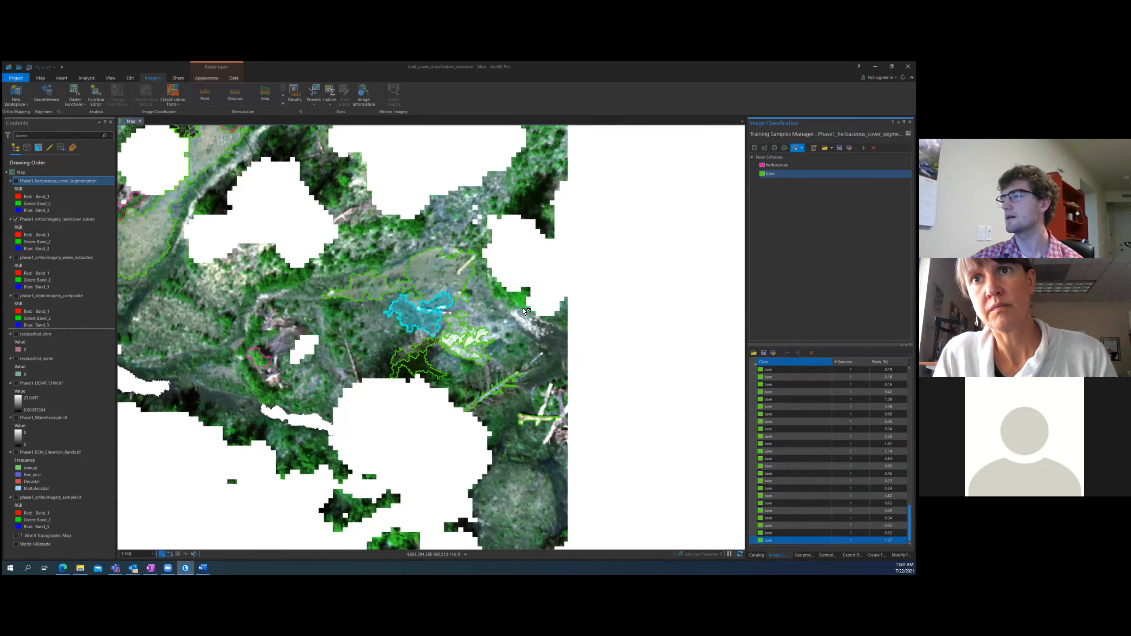
{"action": "key", "text": "Delete"}
Add a bare training segment on the tan ground of the south-central island, just west of the small pink herbaceous sample
{"action": "scroll", "coordinate": [489, 328], "scroll_direction": "down", "scroll_amount": 3}
{"action": "scroll", "coordinate": [490, 328], "scroll_direction": "up", "scroll_amount": 8}
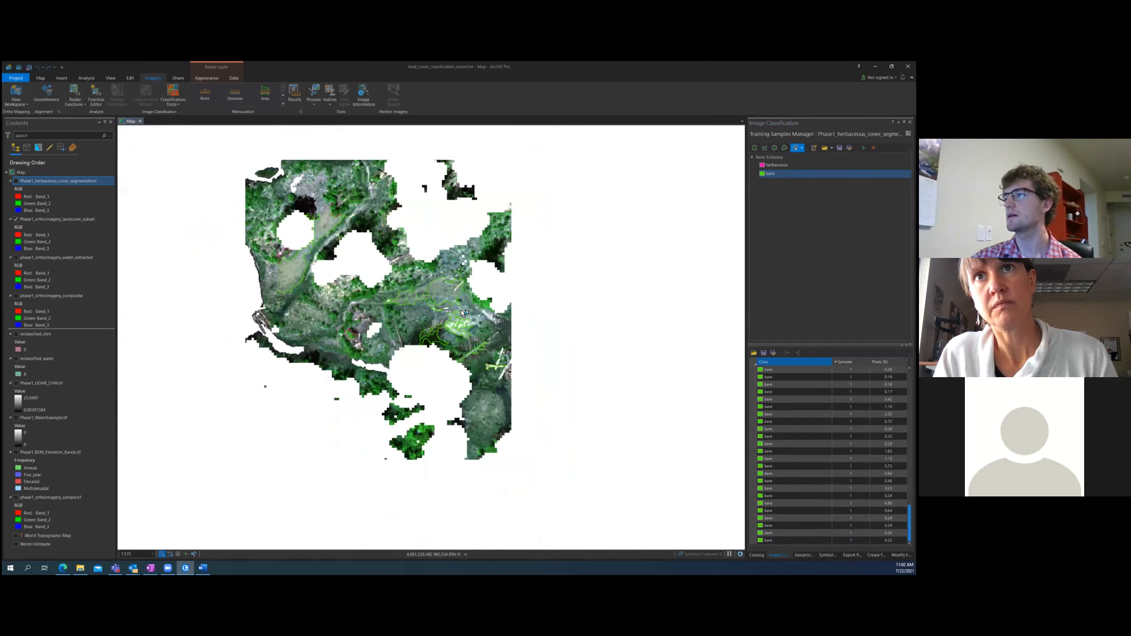
{"action": "scroll", "coordinate": [447, 307], "scroll_direction": "down", "scroll_amount": 10}
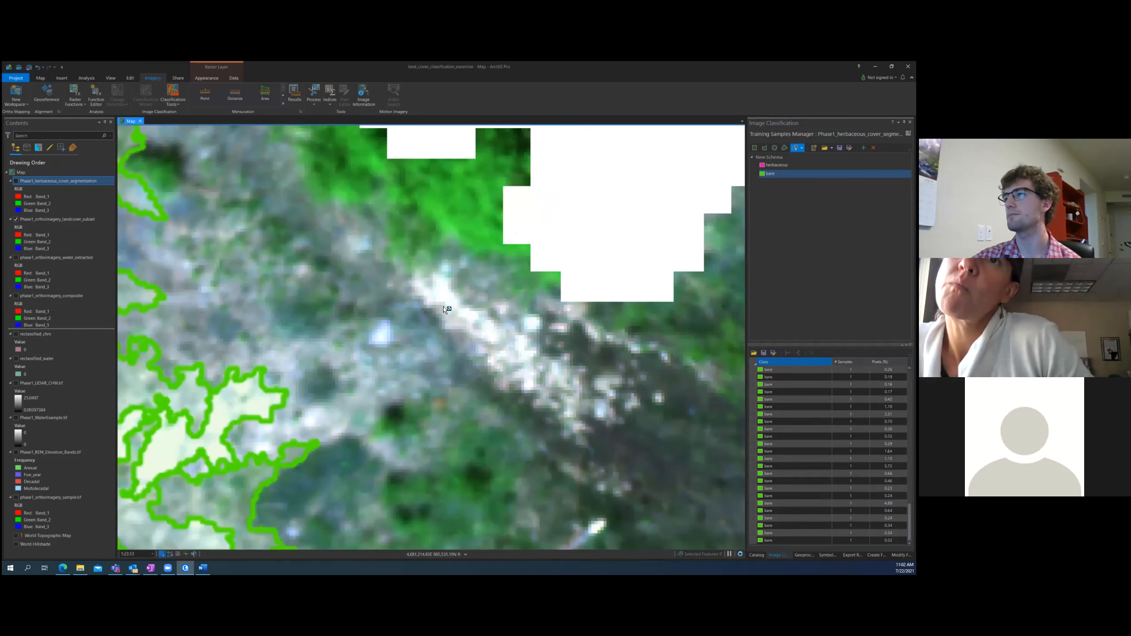
{"action": "scroll", "coordinate": [379, 288], "scroll_direction": "down", "scroll_amount": 2}
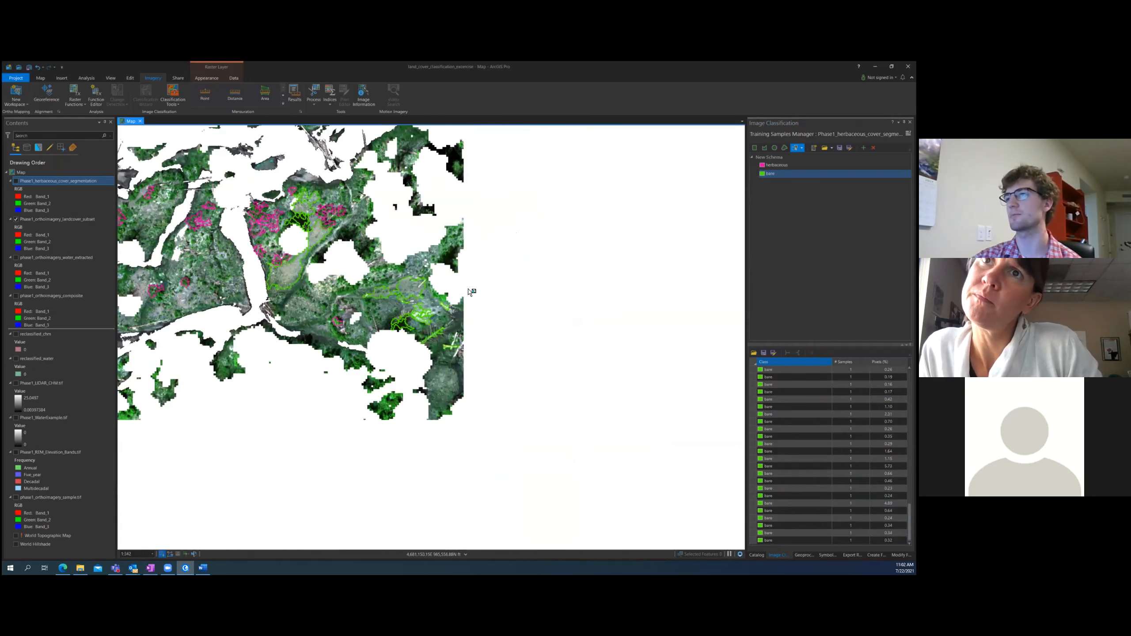
{"action": "left_click_drag", "start_coordinate": [385, 341], "coordinate": [494, 420]}
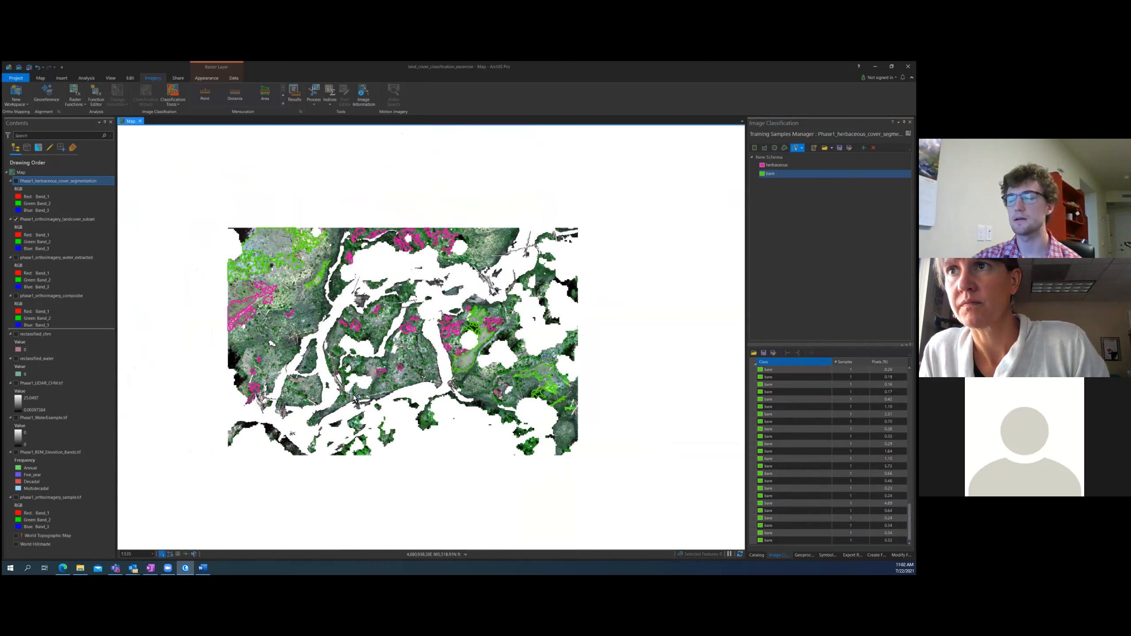
{"action": "scroll", "coordinate": [381, 361], "scroll_direction": "up", "scroll_amount": 5}
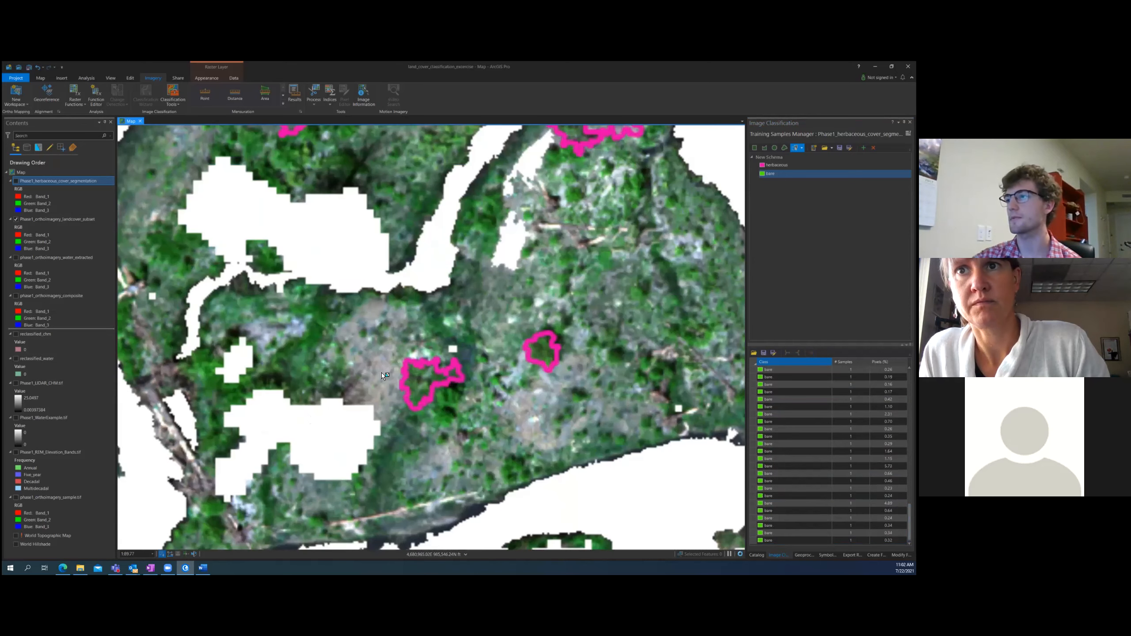
{"action": "scroll", "coordinate": [382, 404], "scroll_direction": "up", "scroll_amount": 3}
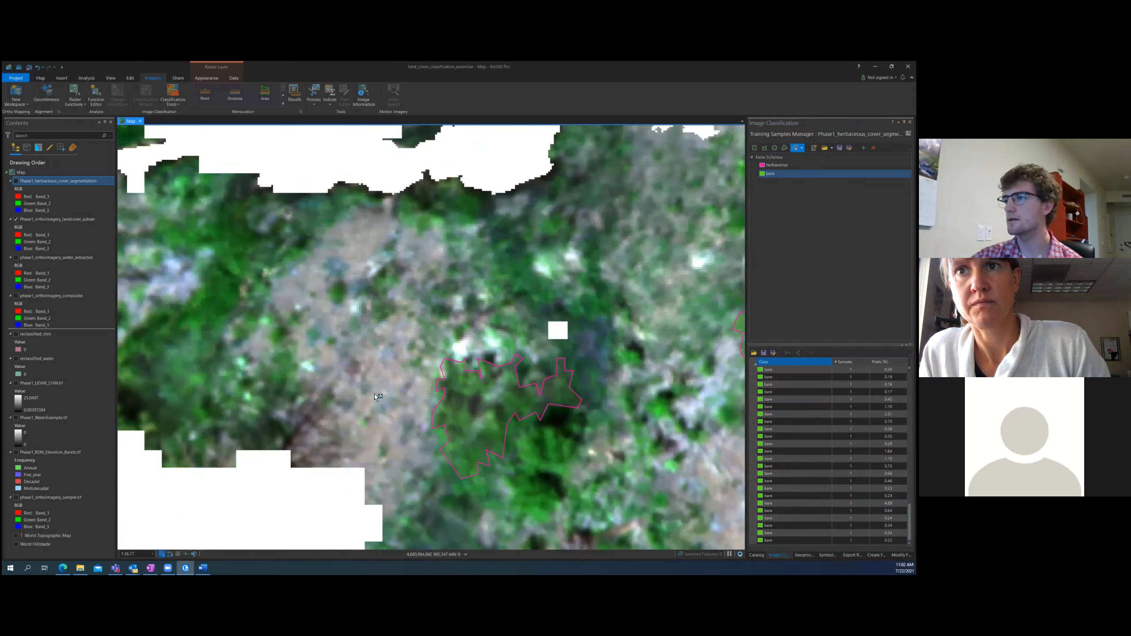
{"action": "left_click", "coordinate": [377, 325]}
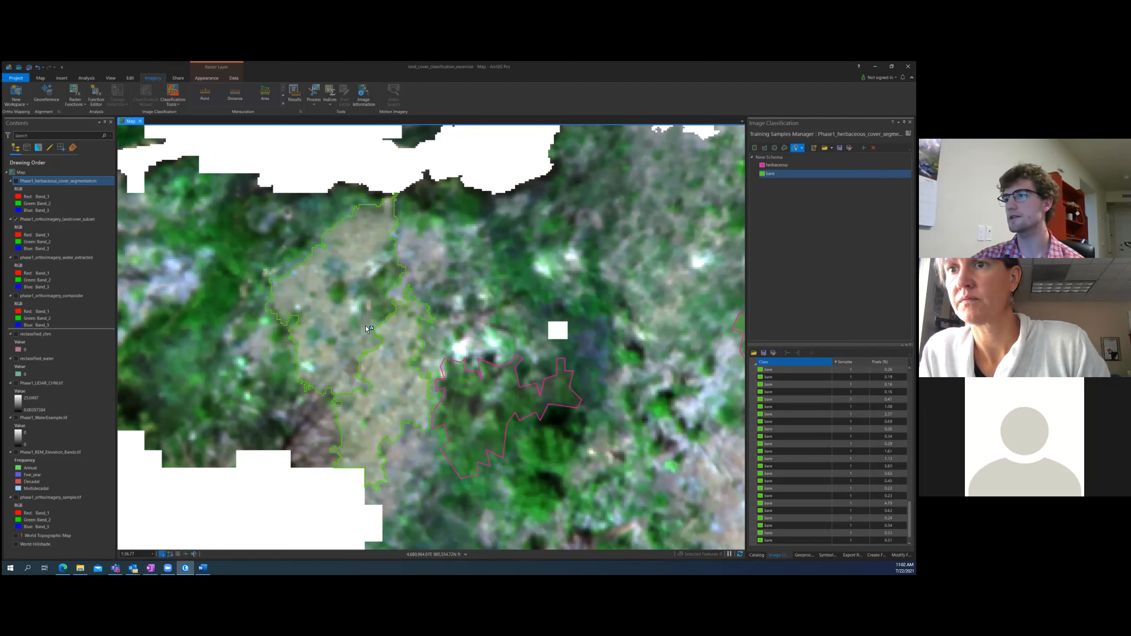
{"action": "scroll", "coordinate": [384, 326], "scroll_direction": "down", "scroll_amount": 8}
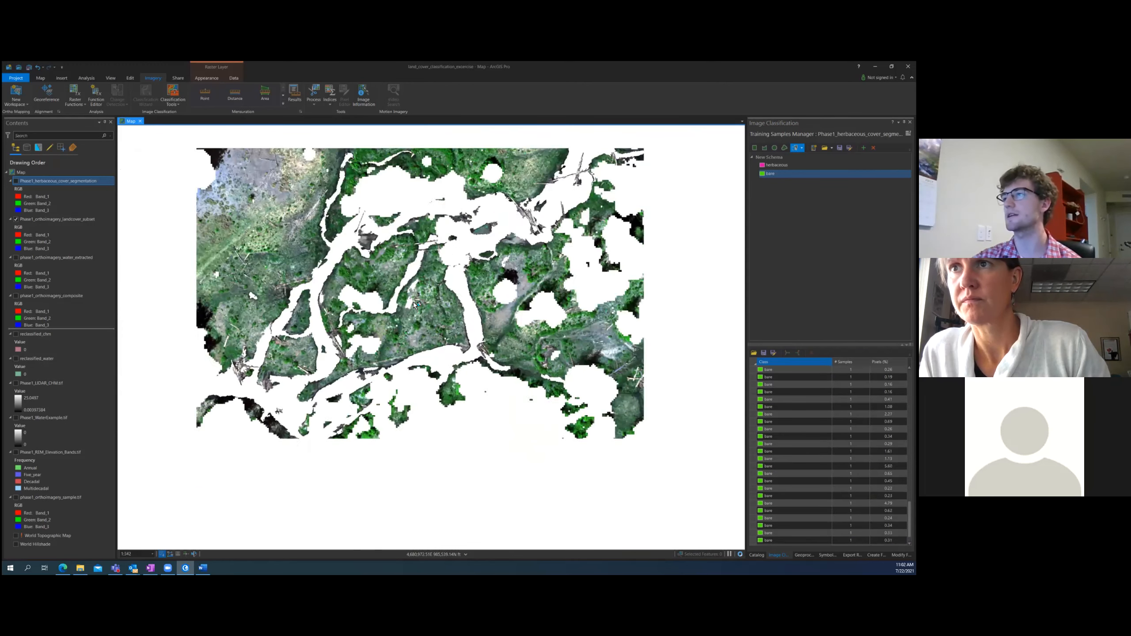
{"action": "left_click_drag", "start_coordinate": [408, 331], "coordinate": [381, 390]}
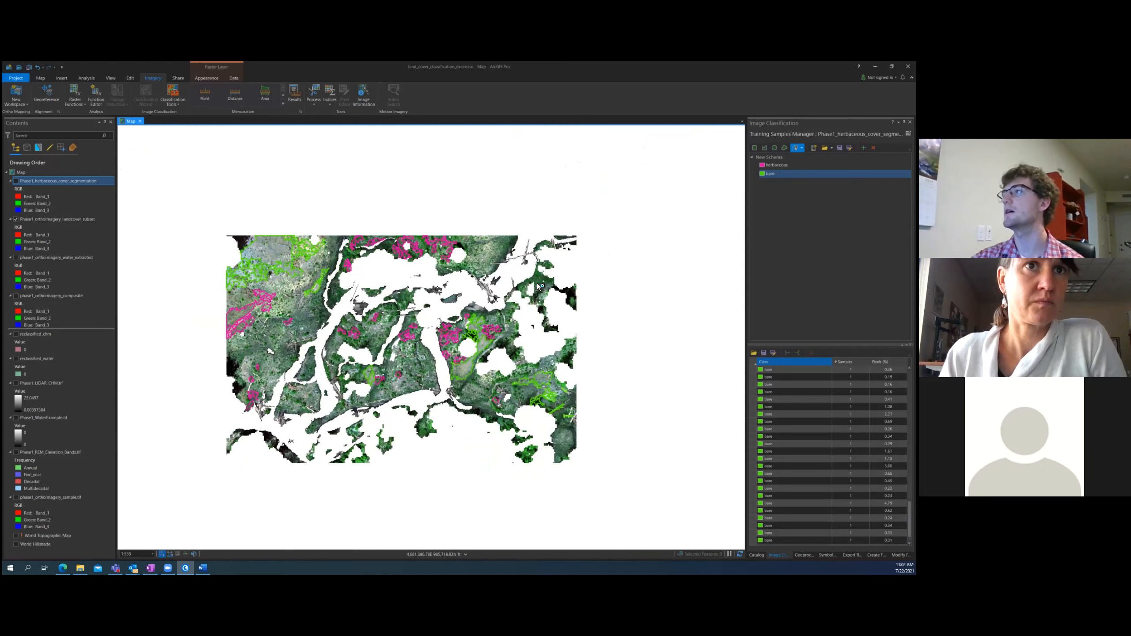
{"action": "left_click", "coordinate": [763, 353]}
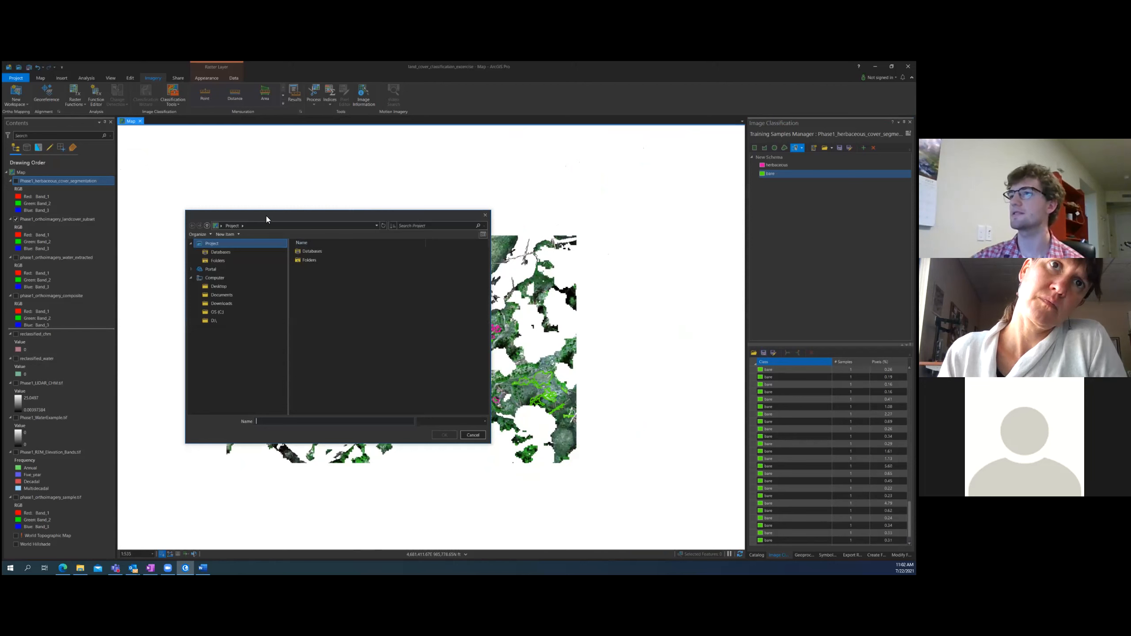
{"action": "left_click", "coordinate": [265, 303]}
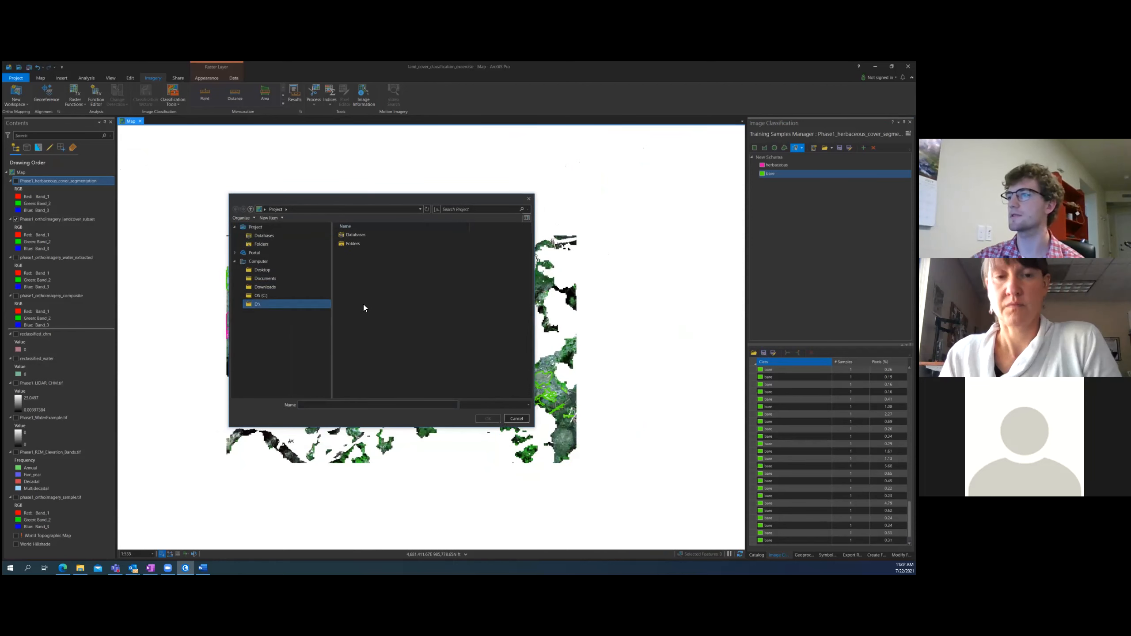
{"action": "double_click", "coordinate": [363, 289]}
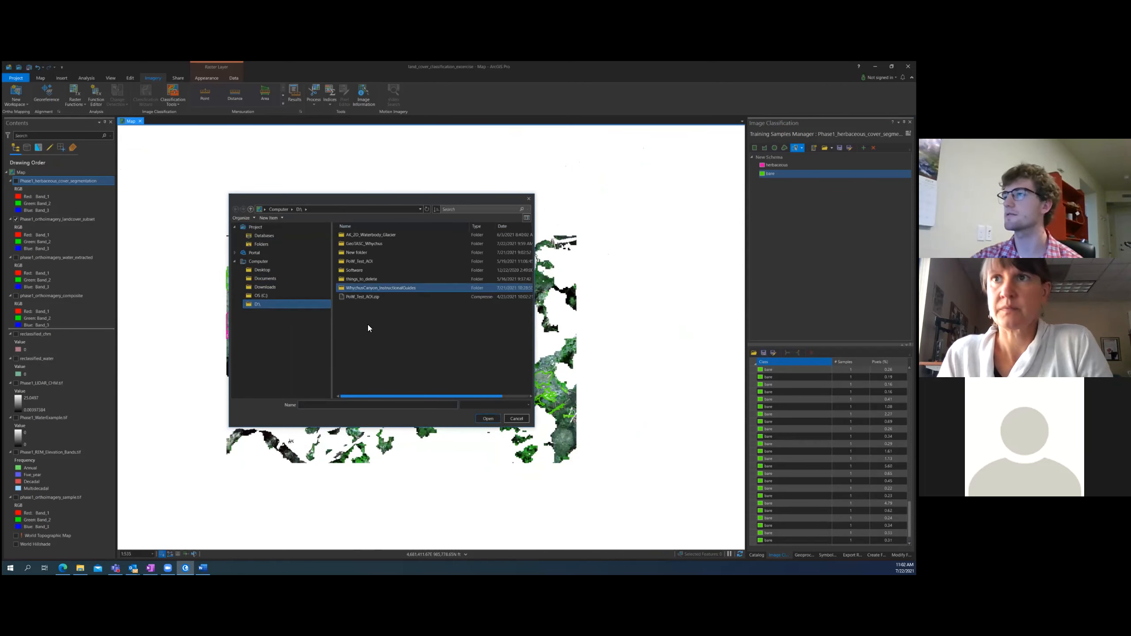
{"action": "left_click", "coordinate": [262, 234]}
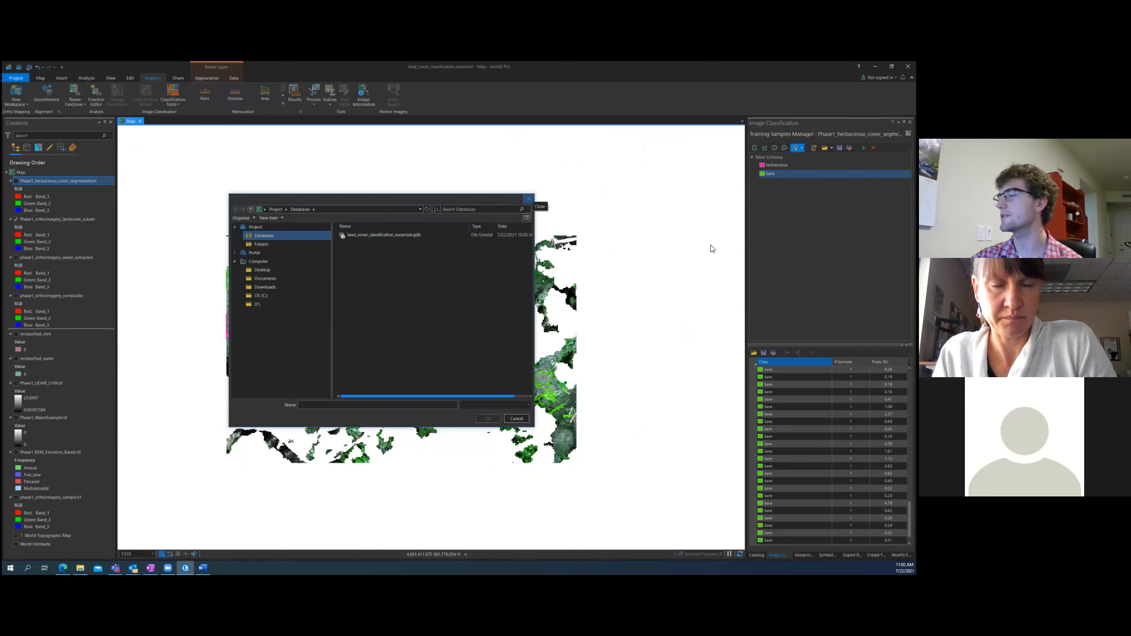
{"action": "left_click", "coordinate": [530, 199]}
Save the current training samples as herbaceous_samples in the project's land cover classification geodatabase
{"action": "left_click", "coordinate": [793, 444]}
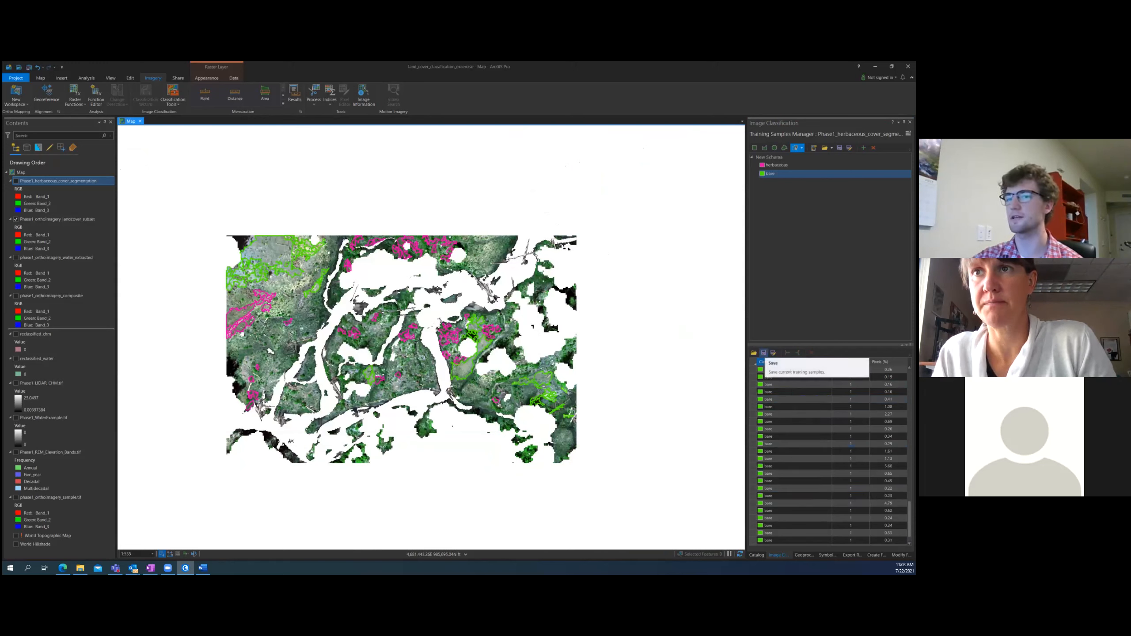
{"action": "left_click", "coordinate": [764, 353]}
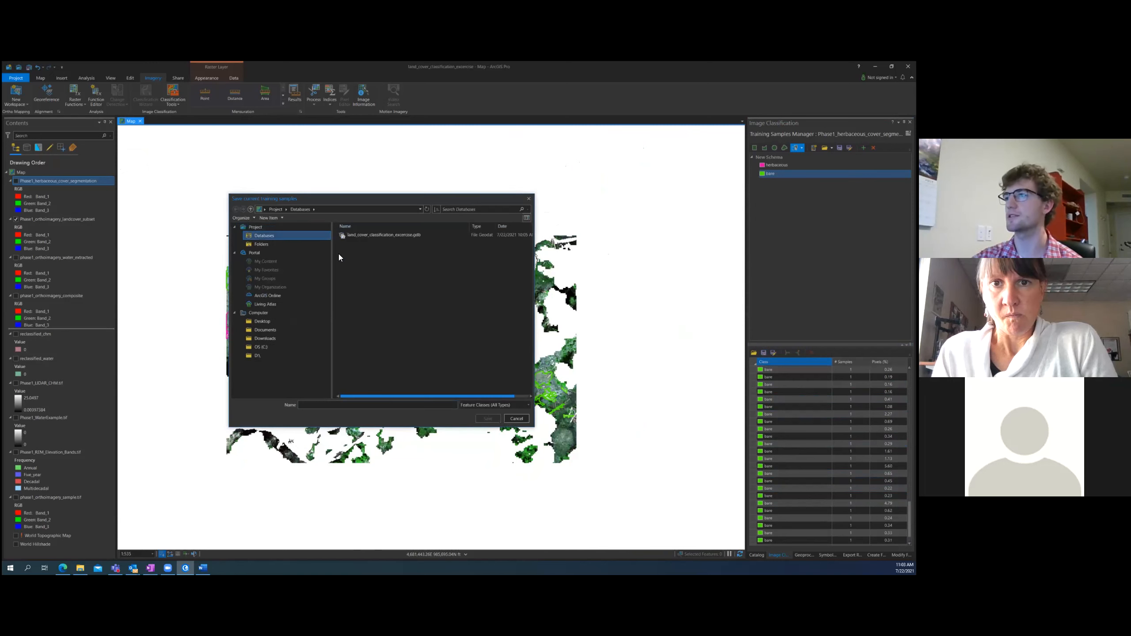
{"action": "double_click", "coordinate": [356, 233]}
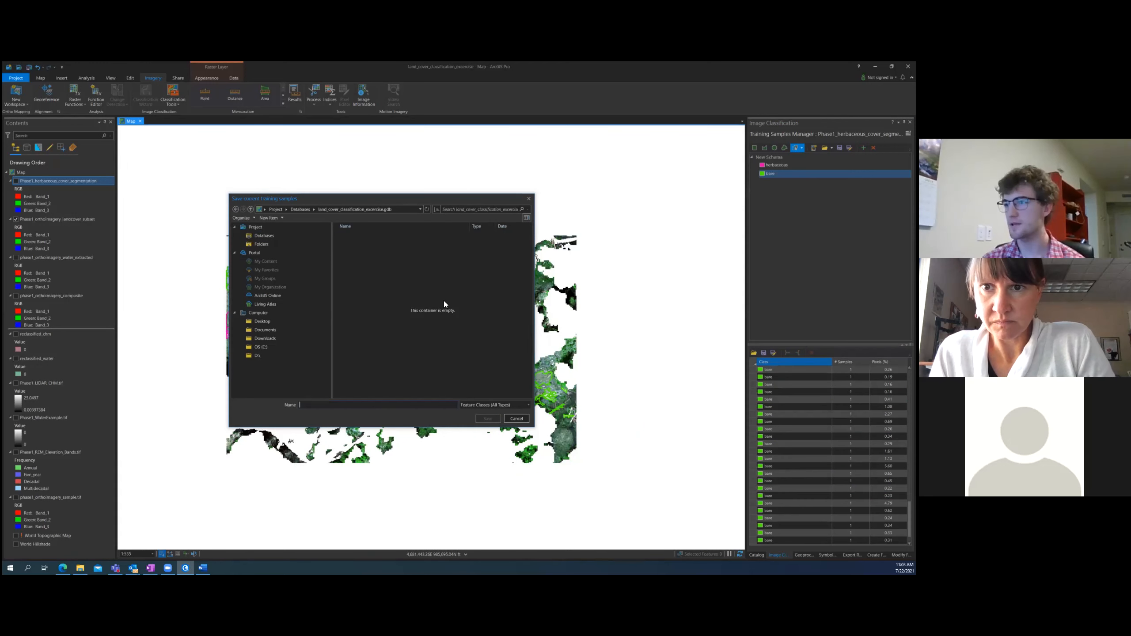
{"action": "type", "text": "erba"}
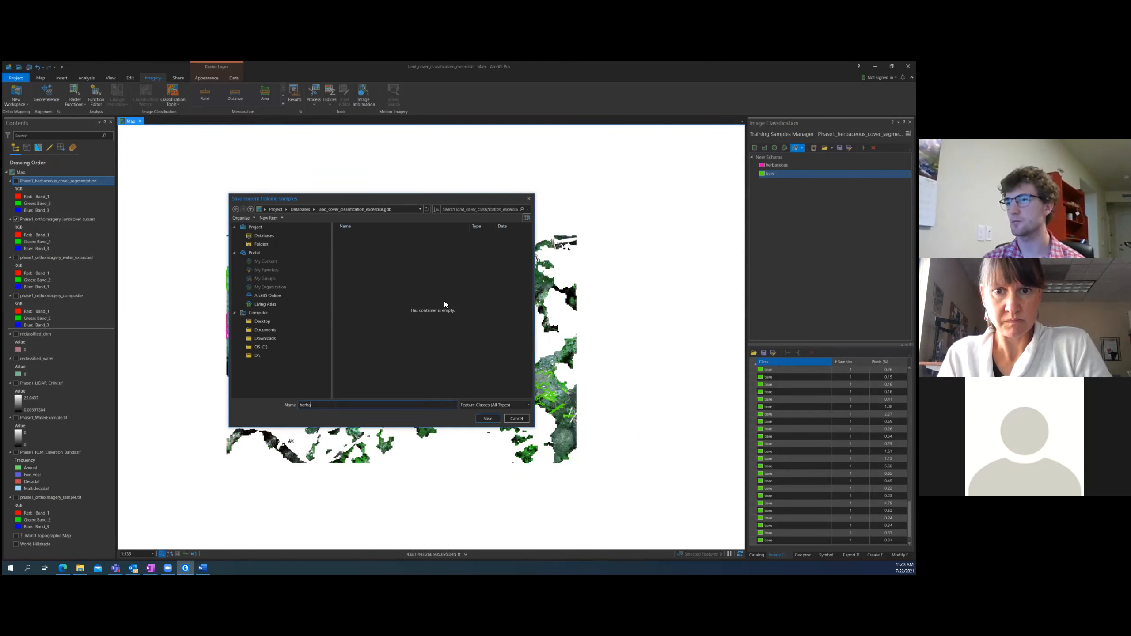
{"action": "type", "text": "ceous_samples"}
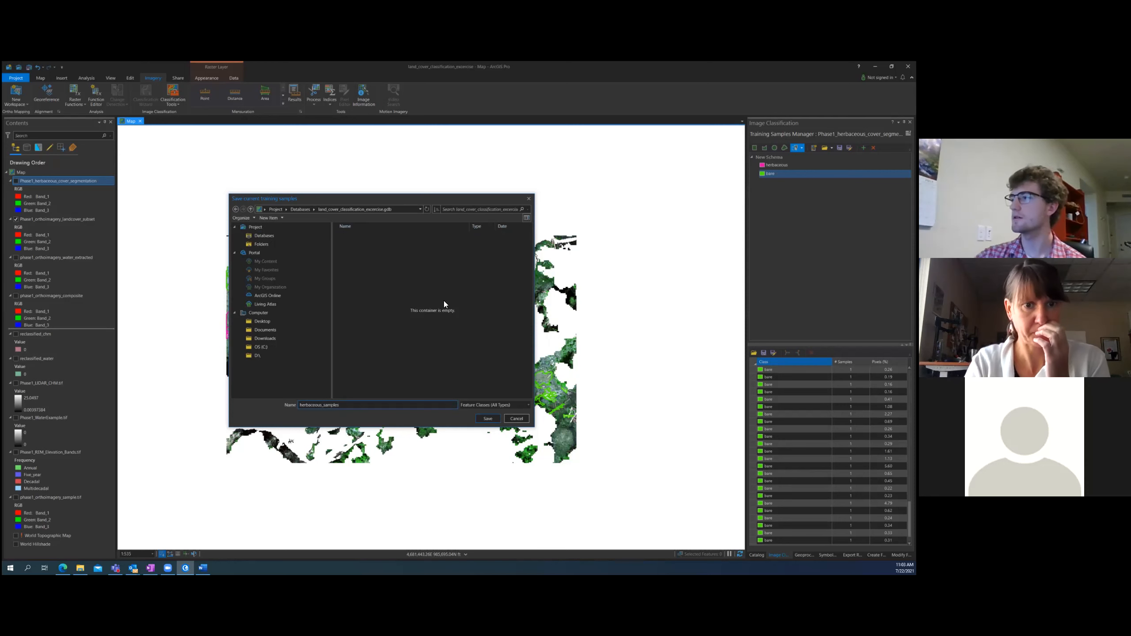
{"action": "left_click", "coordinate": [496, 418]}
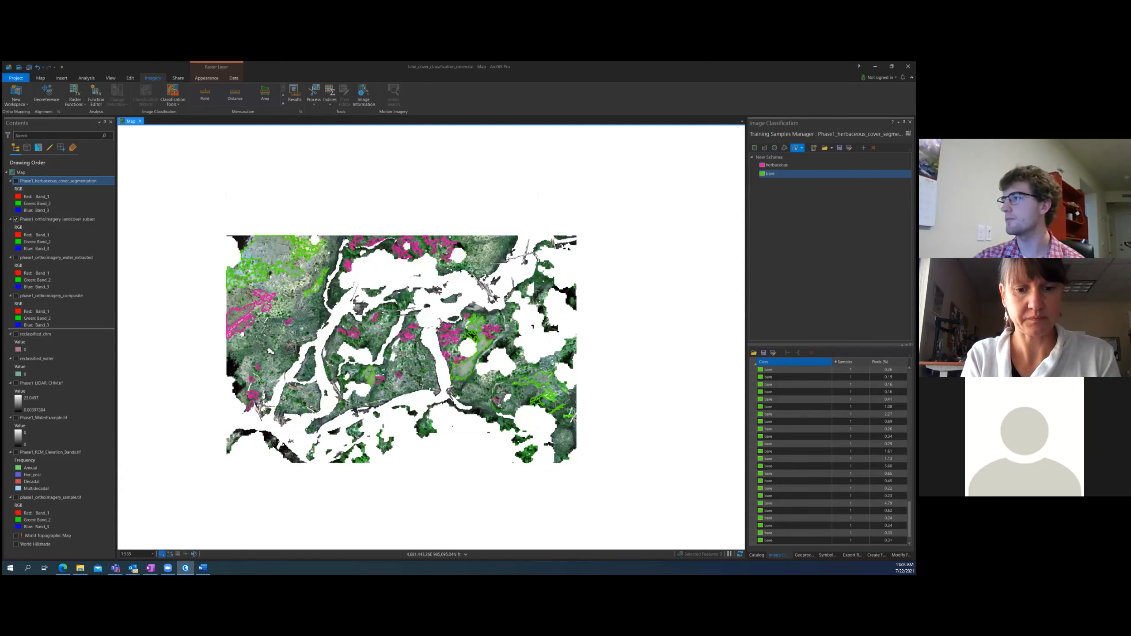
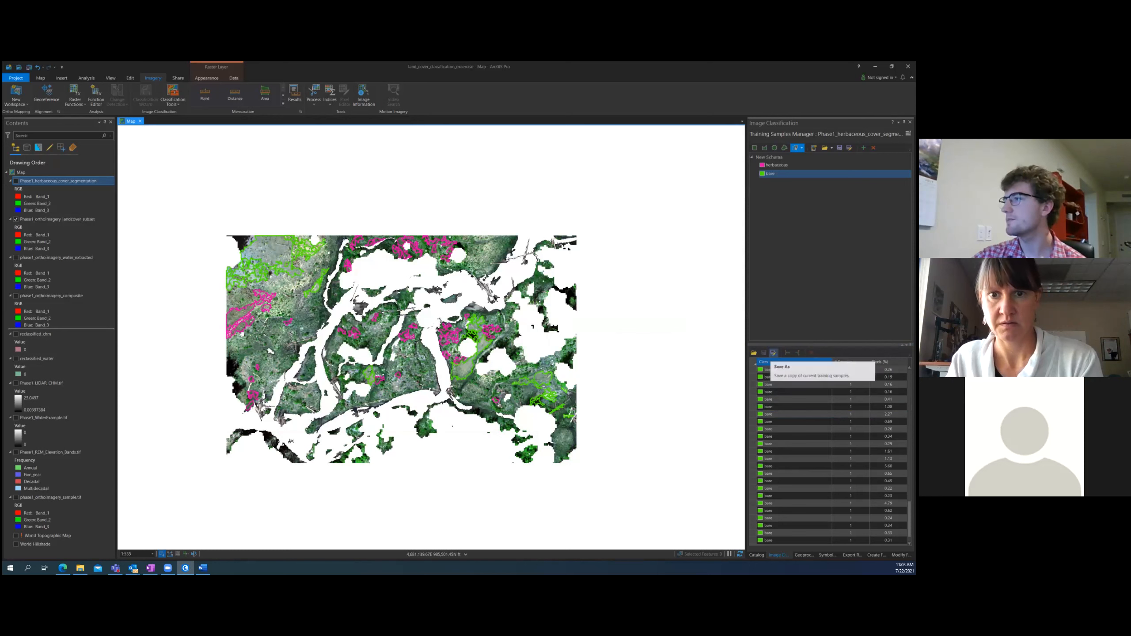
{"action": "left_click_drag", "start_coordinate": [909, 520], "coordinate": [909, 521]}
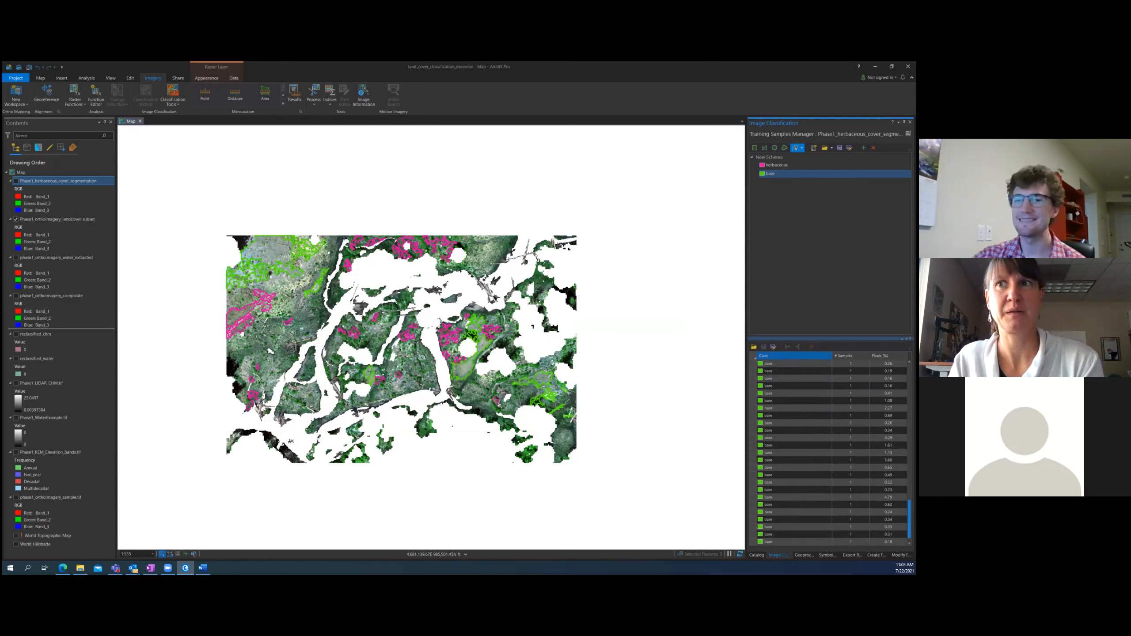
{"action": "left_click_drag", "start_coordinate": [909, 520], "coordinate": [909, 519]}
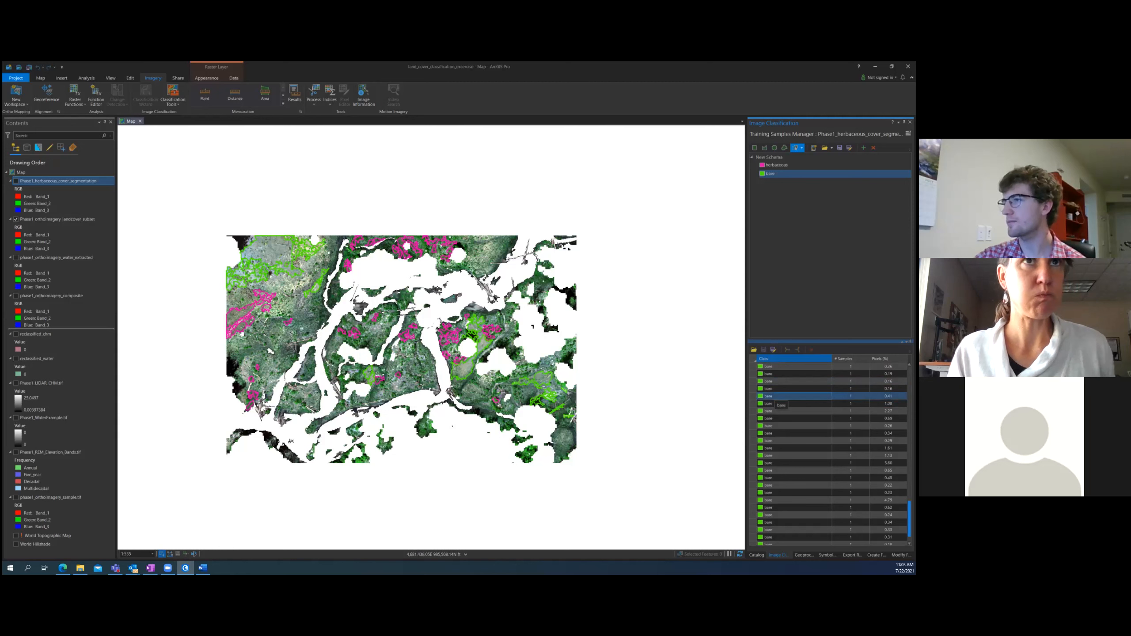
{"action": "left_click", "coordinate": [777, 411]}
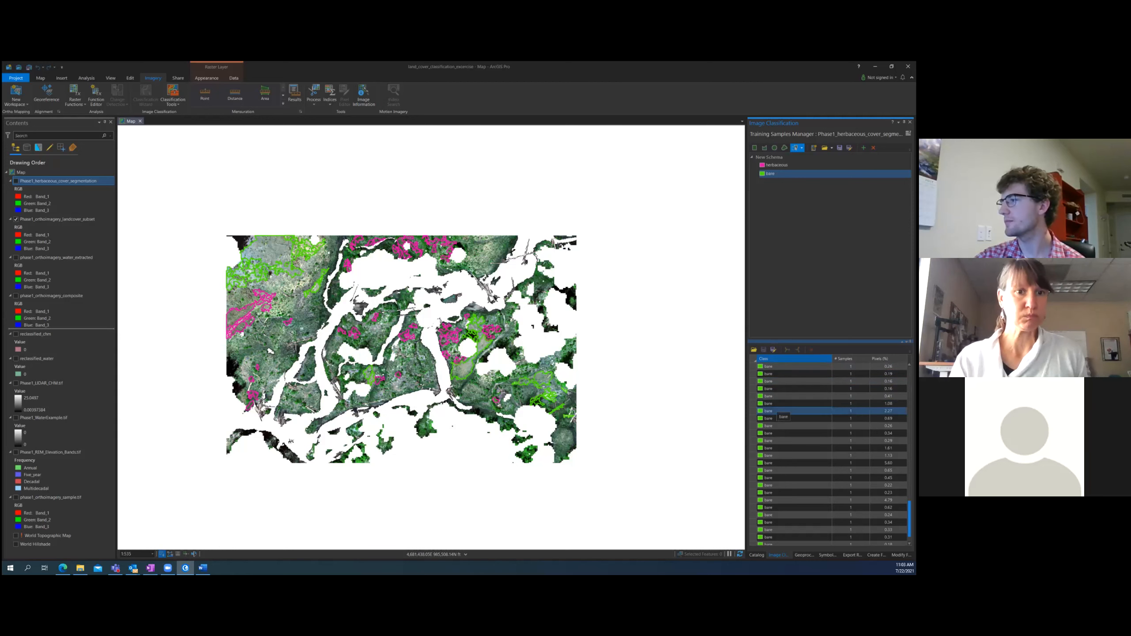
{"action": "scroll", "coordinate": [777, 411], "scroll_direction": "down", "scroll_amount": 1}
{"action": "left_click", "coordinate": [778, 412]}
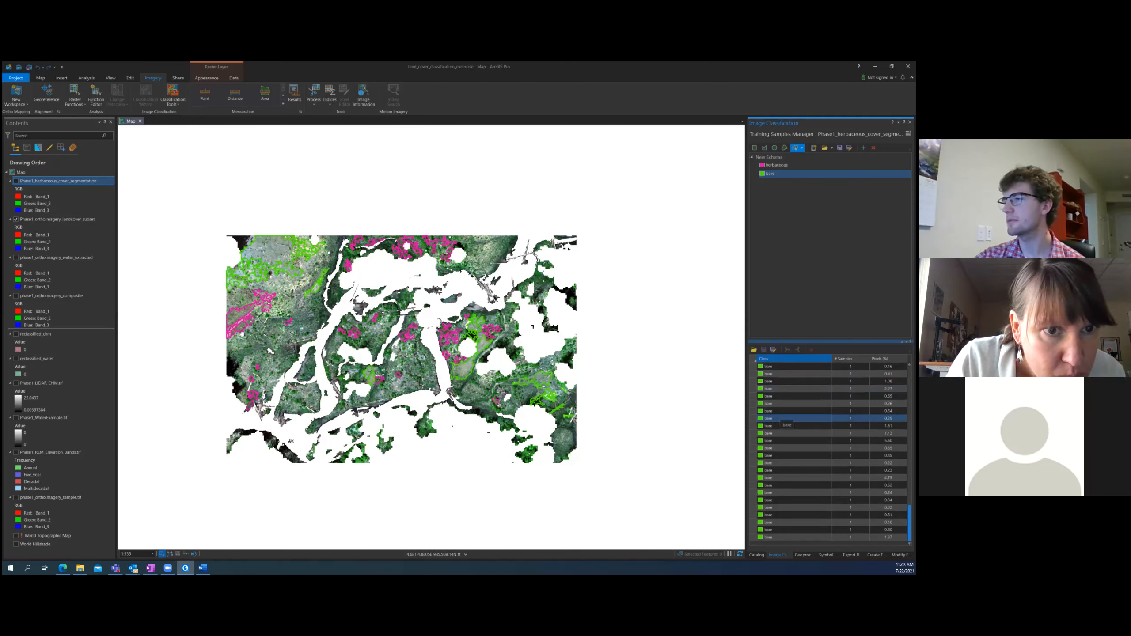
{"action": "left_click", "coordinate": [784, 405]}
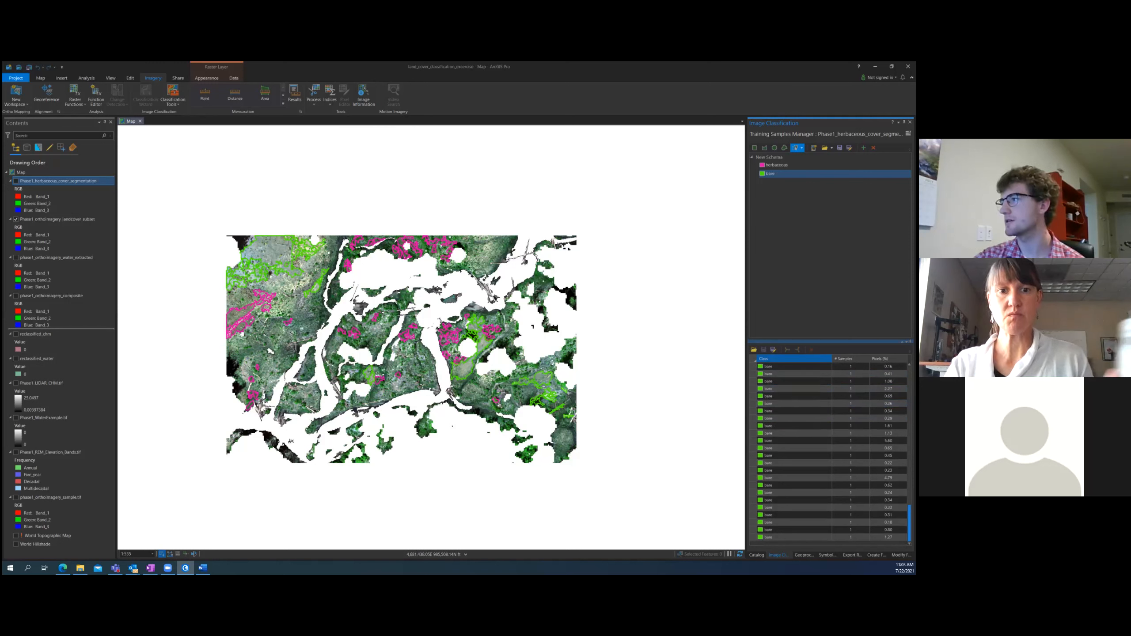
Save a copy of the current training samples as herbaceous_samples in the project's land cover classification geodatabase and save the project
{"action": "left_click", "coordinate": [774, 350]}
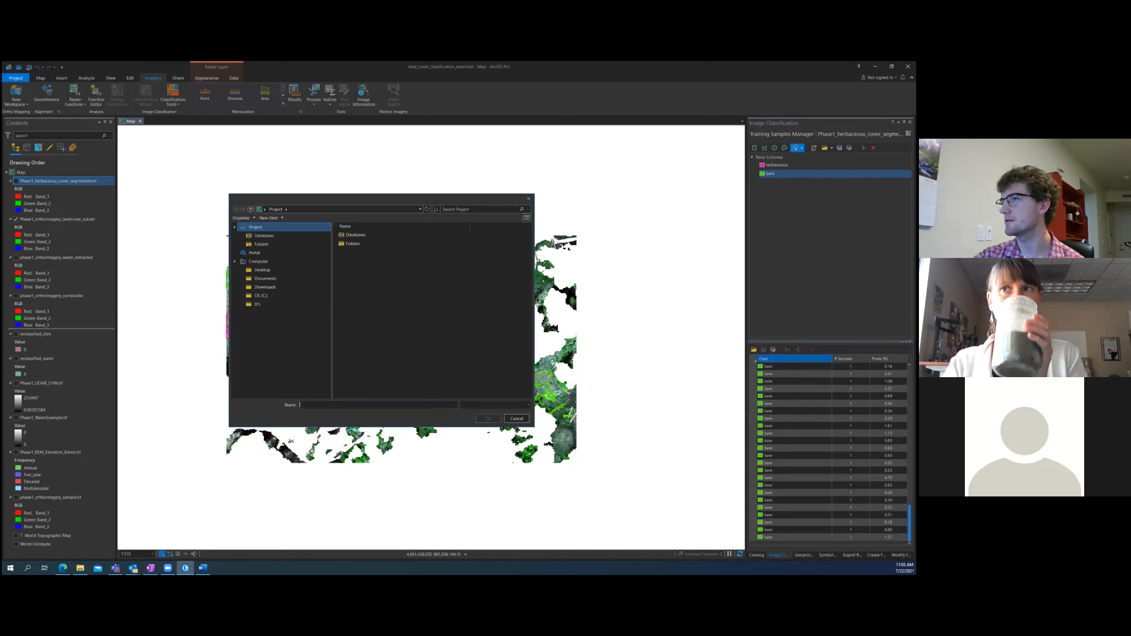
{"action": "left_click", "coordinate": [272, 235]}
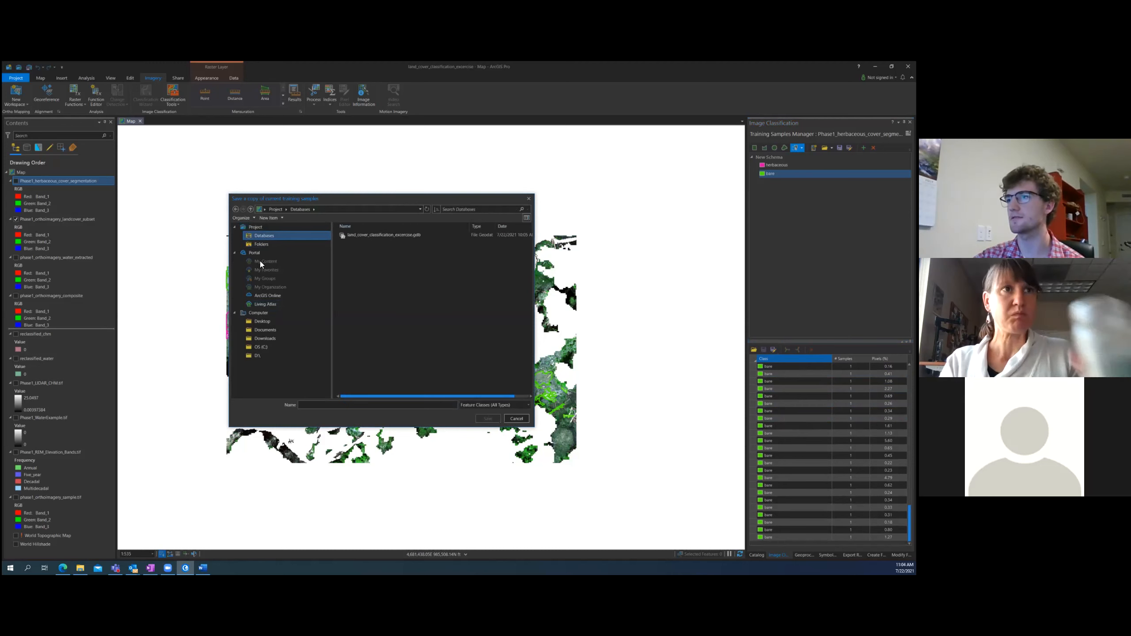
{"action": "left_click_drag", "start_coordinate": [268, 198], "coordinate": [263, 192]}
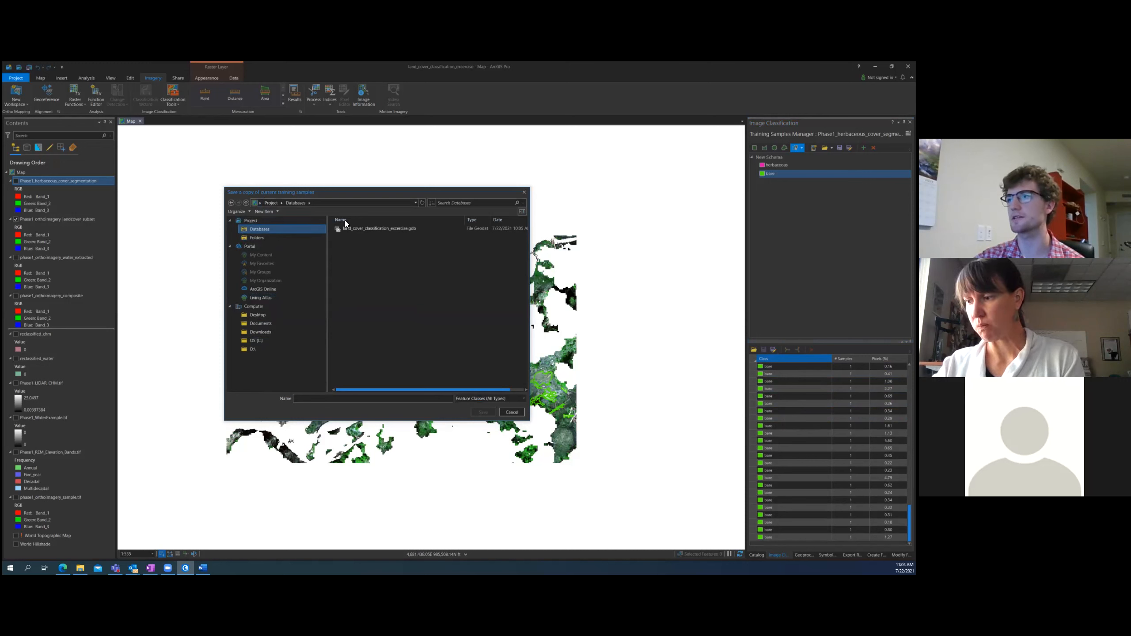
{"action": "left_click", "coordinate": [361, 229]}
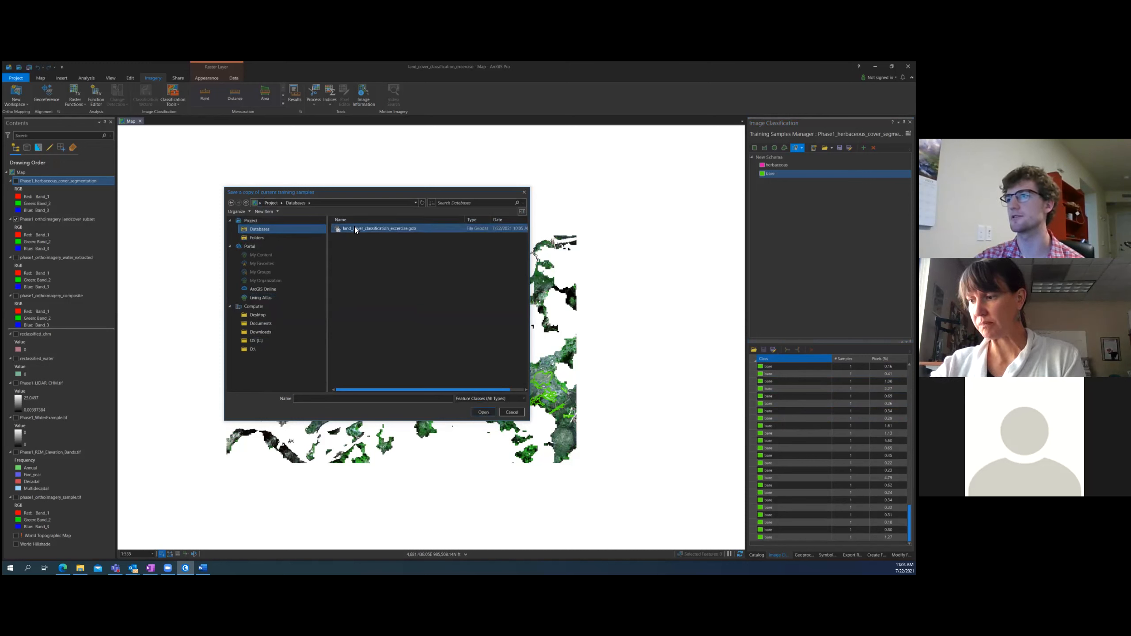
{"action": "double_click", "coordinate": [354, 228]}
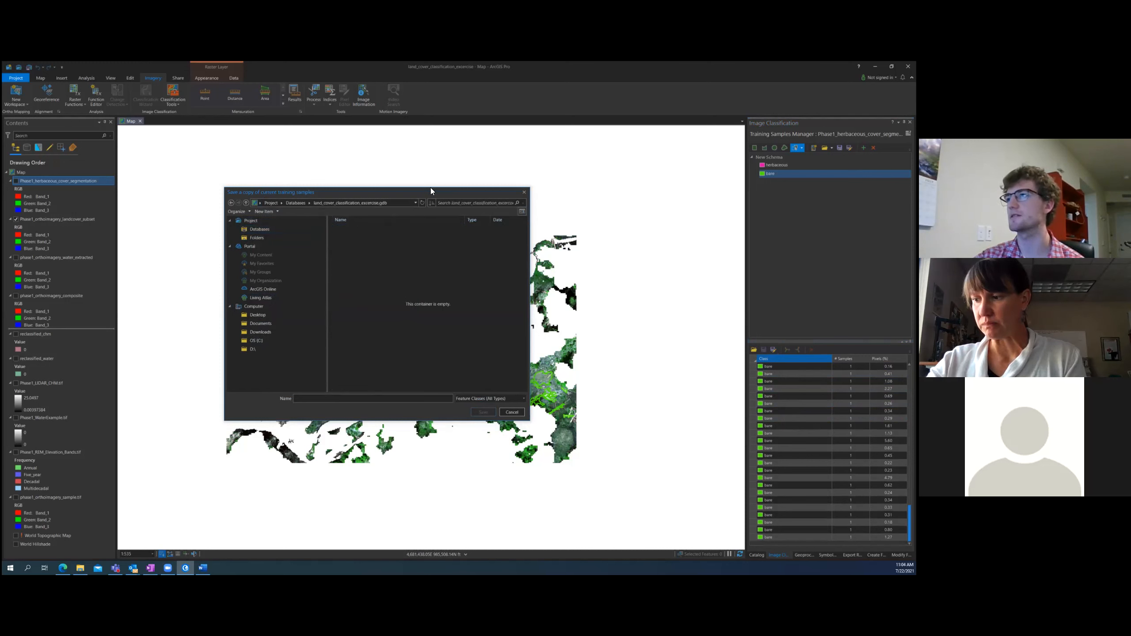
{"action": "left_click", "coordinate": [365, 229]}
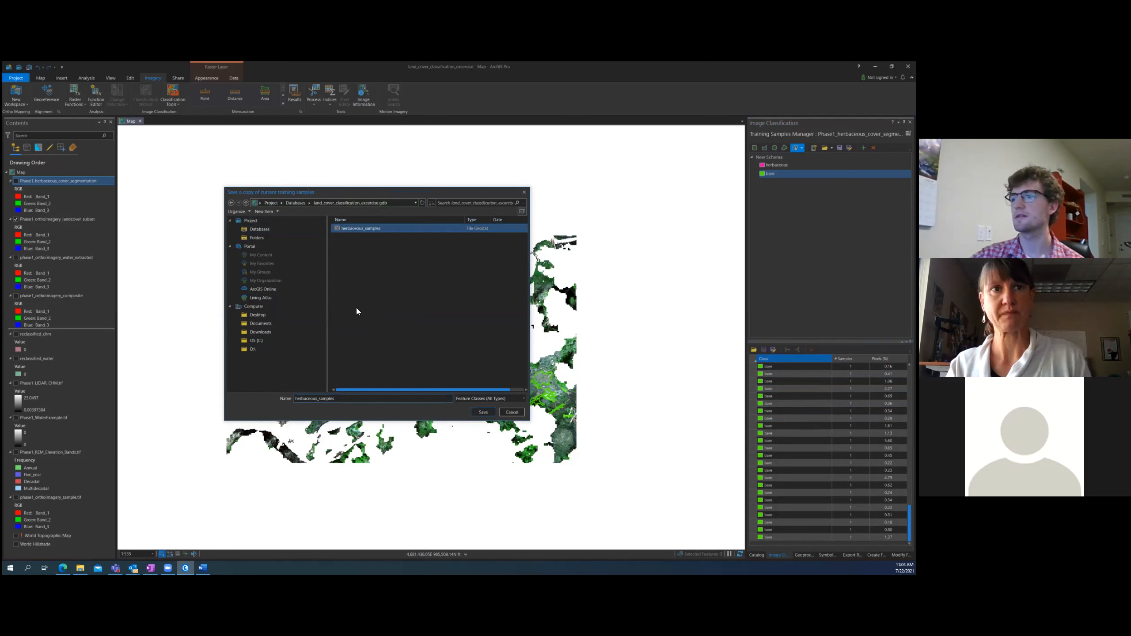
{"action": "left_click", "coordinate": [483, 412]}
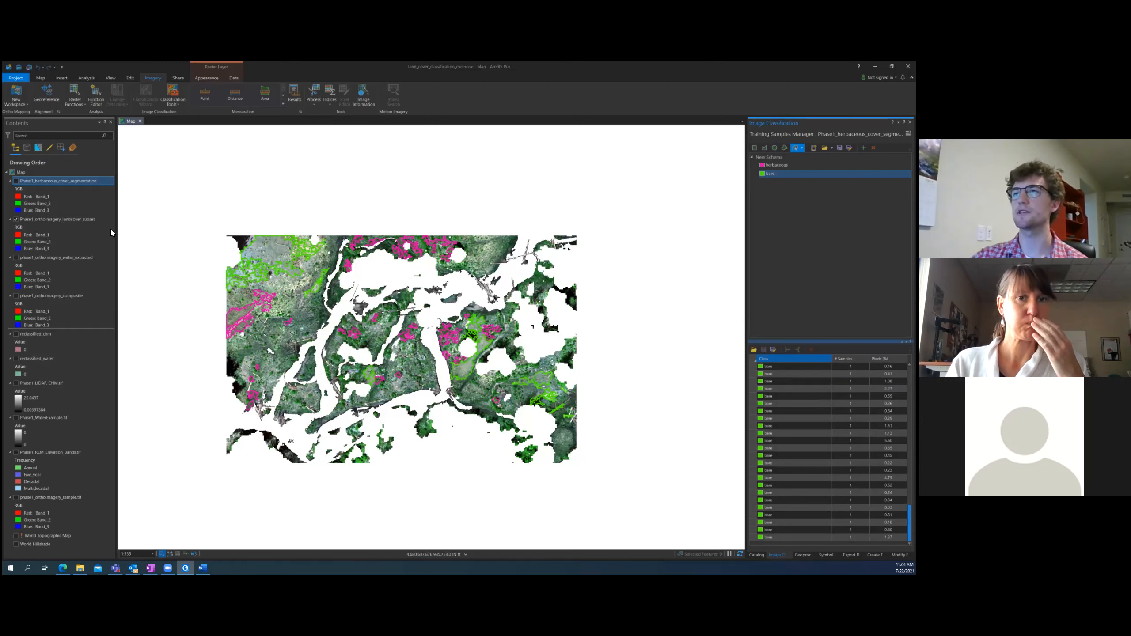
{"action": "left_click", "coordinate": [29, 68]}
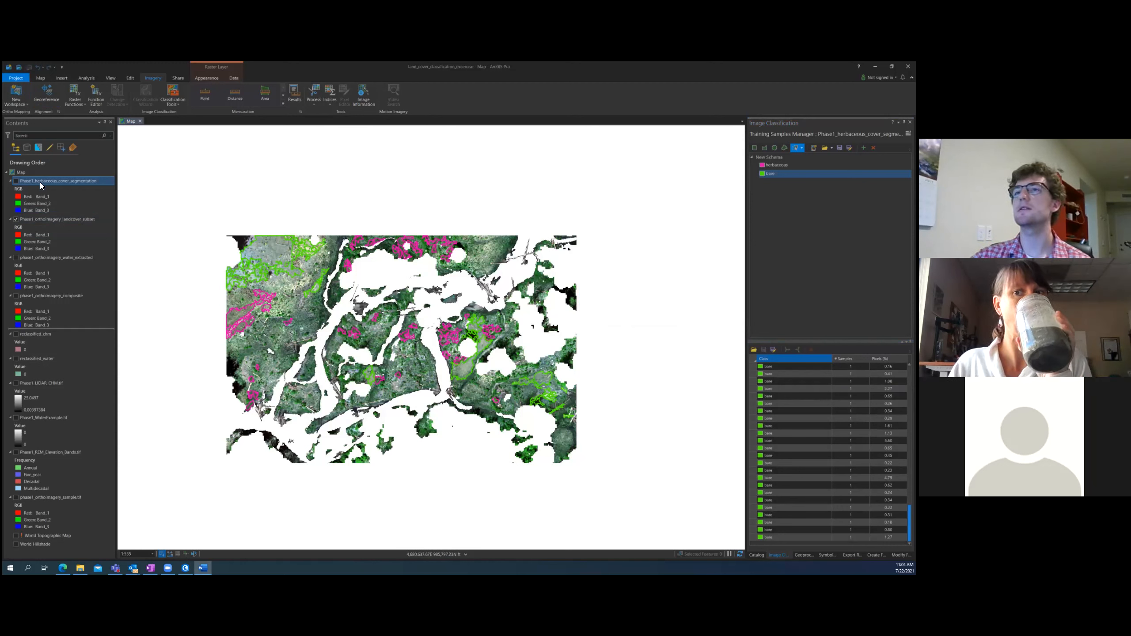
Turn on the Phase1_herbaceous_cover_segmentation layer and open the Classify tool for the Phase1_orthoimagery_landcover_subset layer
{"action": "left_click", "coordinate": [42, 219]}
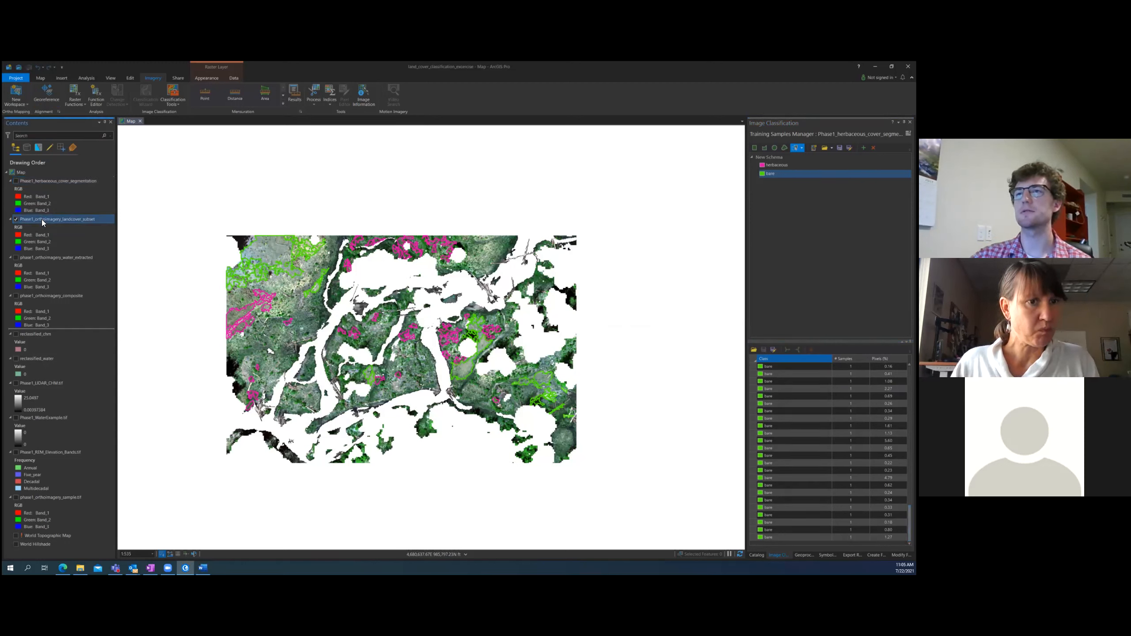
{"action": "left_click", "coordinate": [16, 181]}
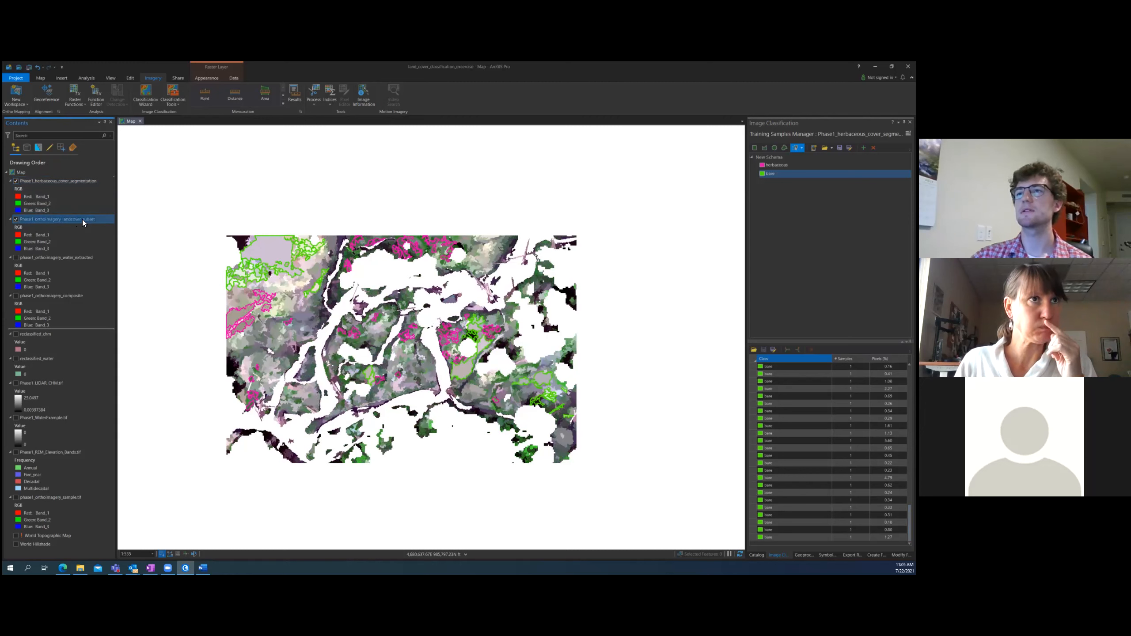
{"action": "left_click", "coordinate": [168, 103]}
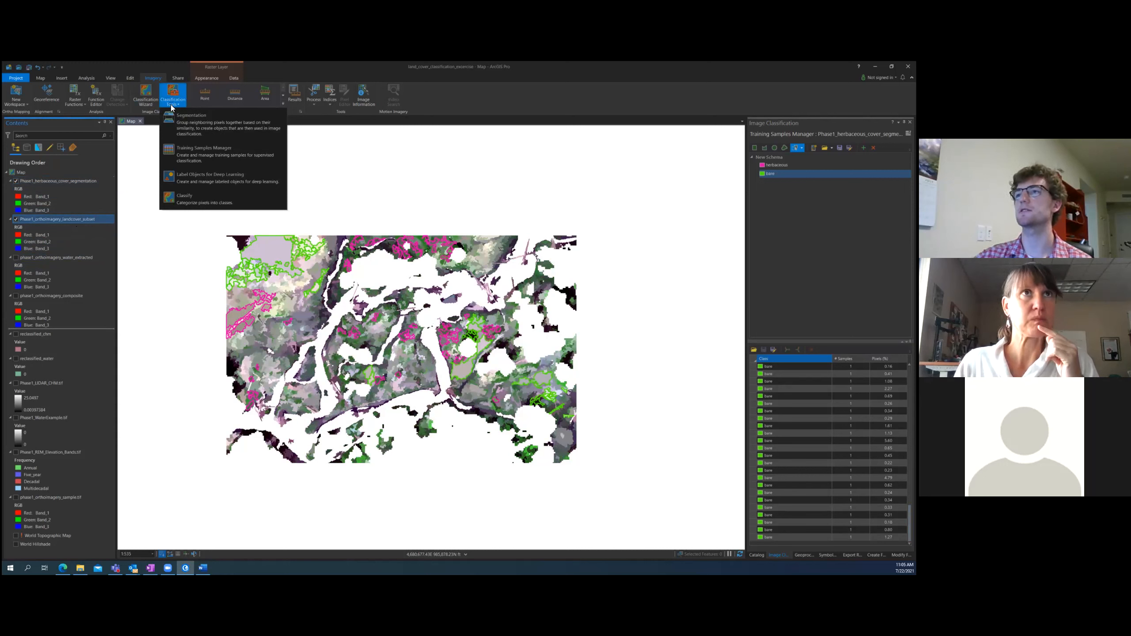
{"action": "left_click", "coordinate": [176, 197]}
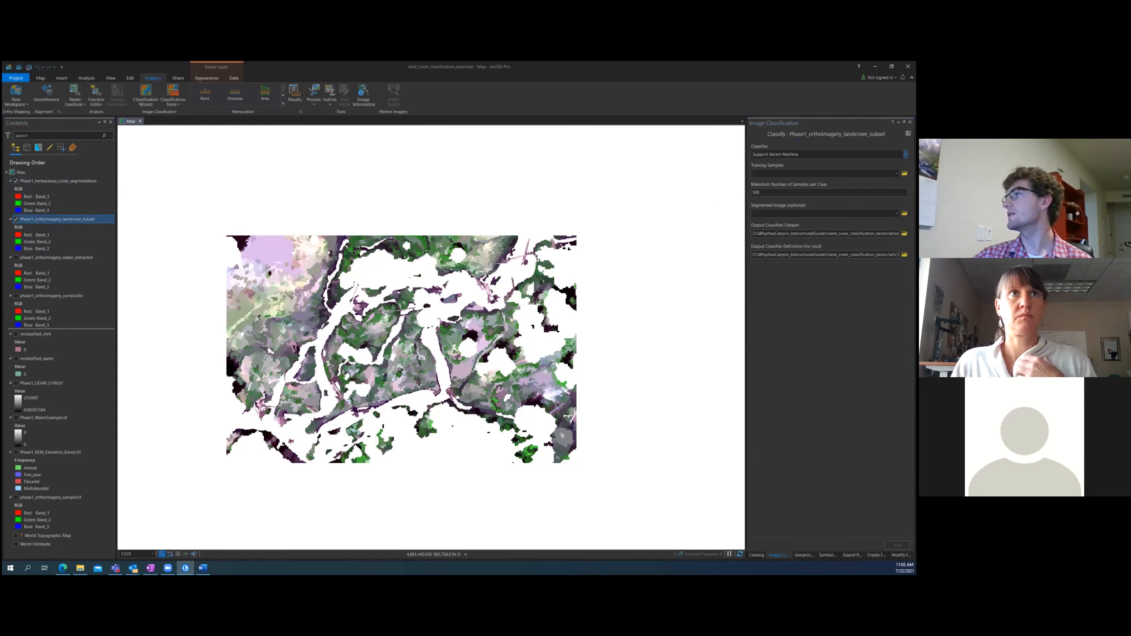
Set the classifier to Random Trees and use herbaceous_samples from the project geodatabase as the training samples
{"action": "left_click", "coordinate": [906, 154]}
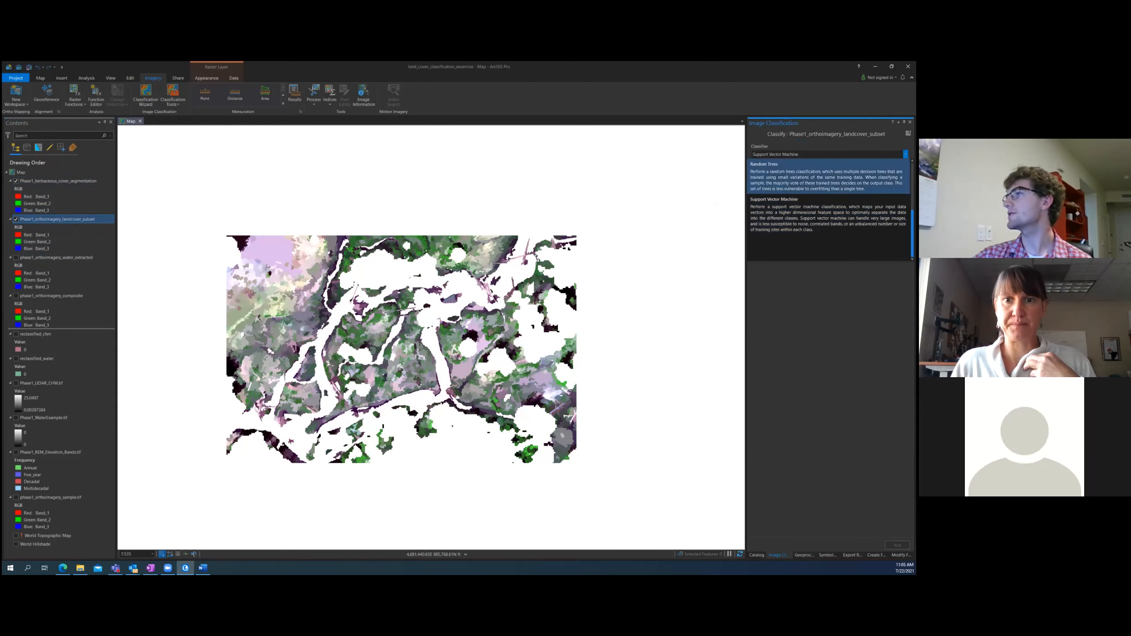
{"action": "left_click", "coordinate": [828, 174]}
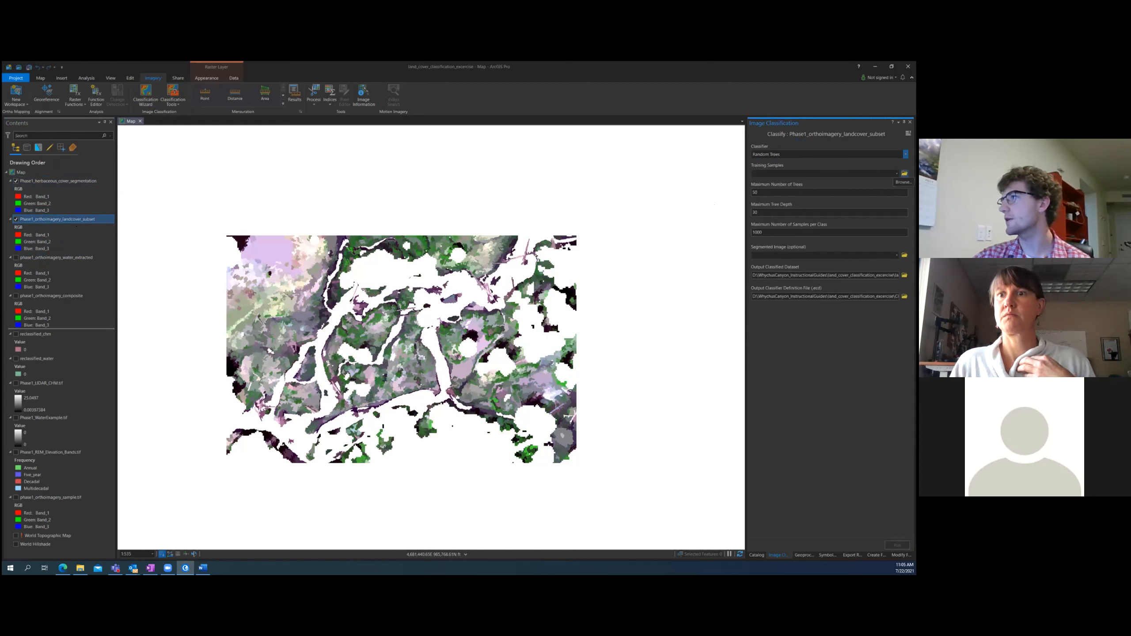
{"action": "left_click", "coordinate": [904, 173]}
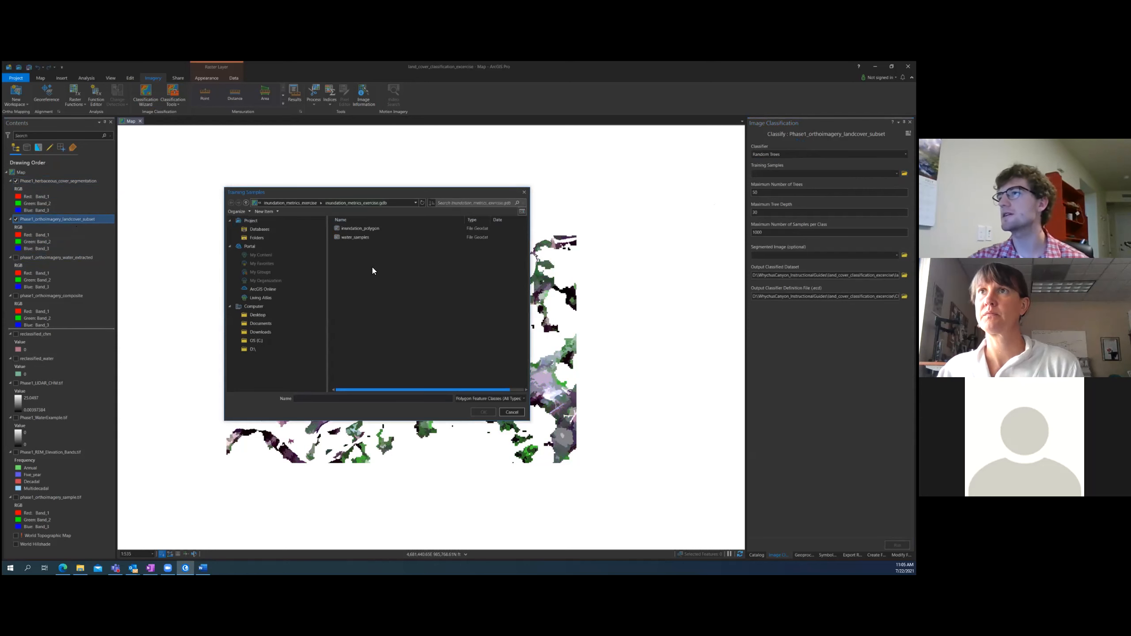
{"action": "left_click", "coordinate": [266, 228]}
{"action": "left_click", "coordinate": [346, 228]}
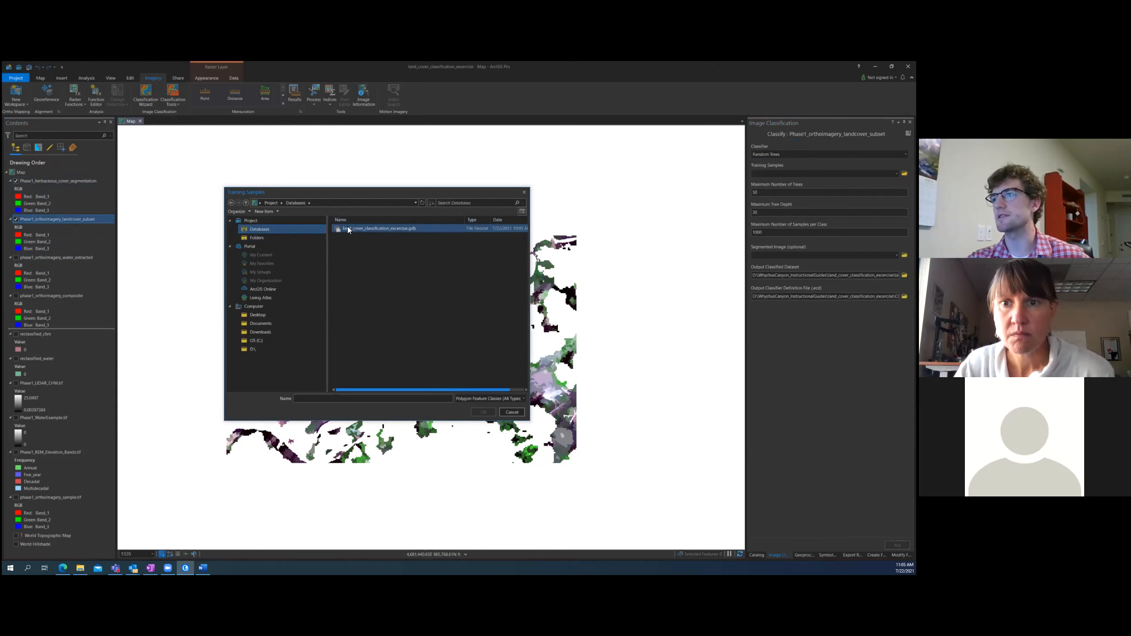
{"action": "double_click", "coordinate": [347, 228]}
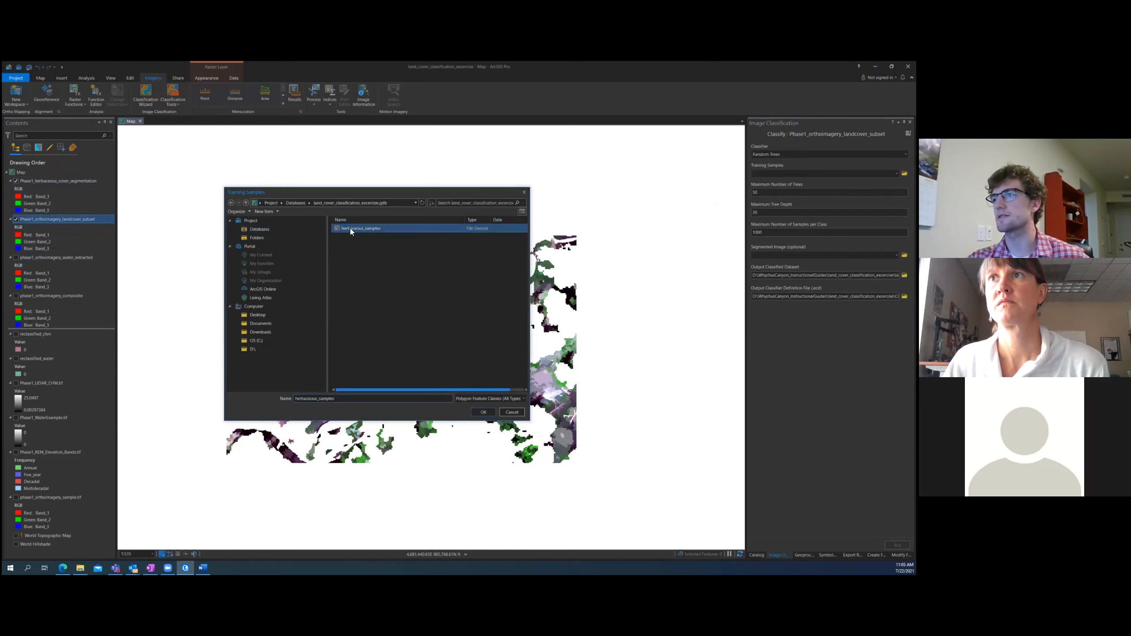
{"action": "double_click", "coordinate": [350, 228]}
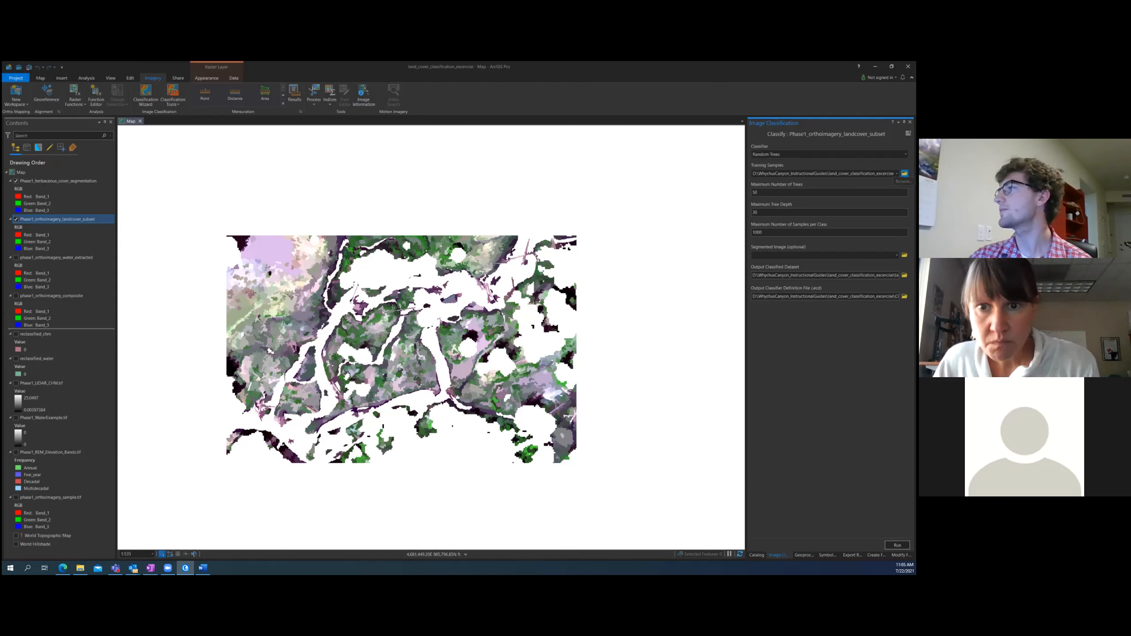
{"action": "left_click", "coordinate": [905, 173]}
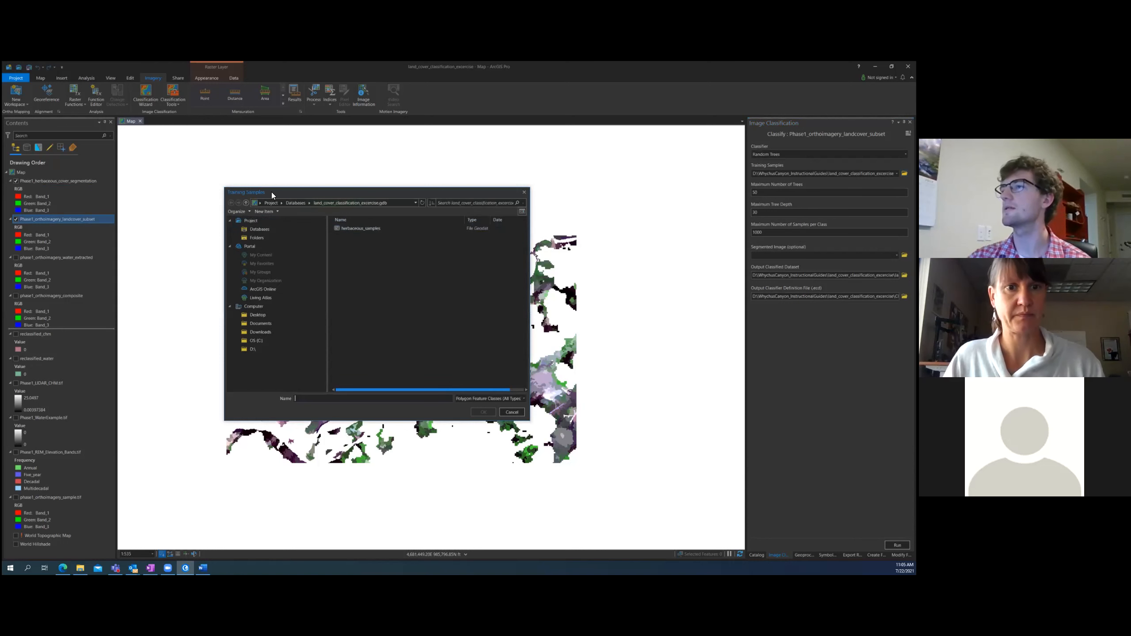
{"action": "left_click_drag", "start_coordinate": [270, 194], "coordinate": [304, 232]}
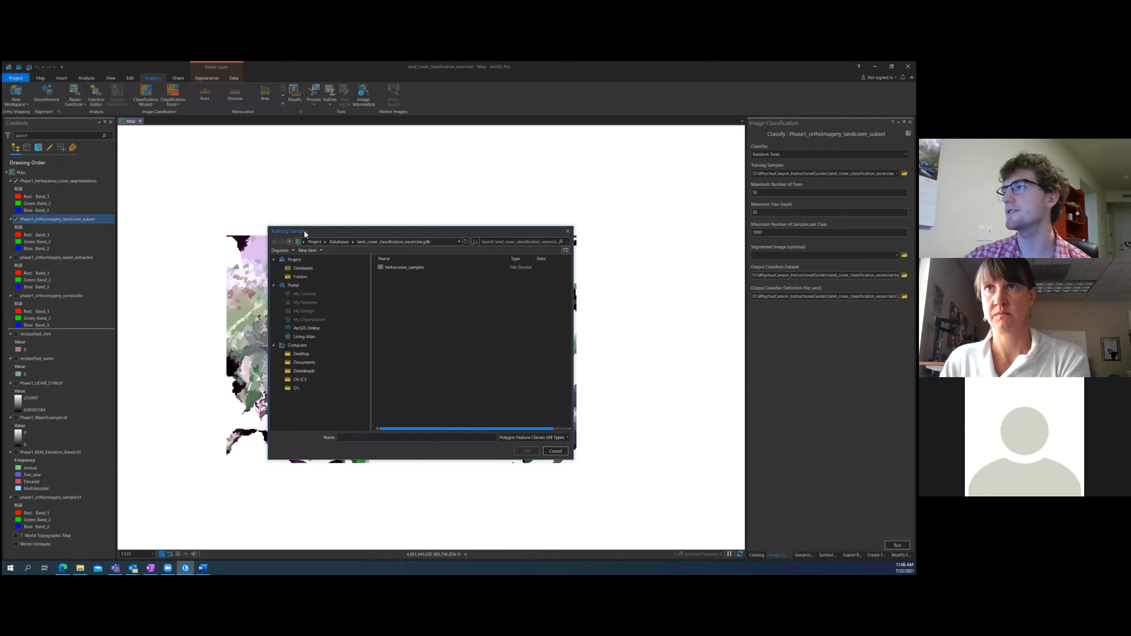
{"action": "left_click", "coordinate": [567, 231]}
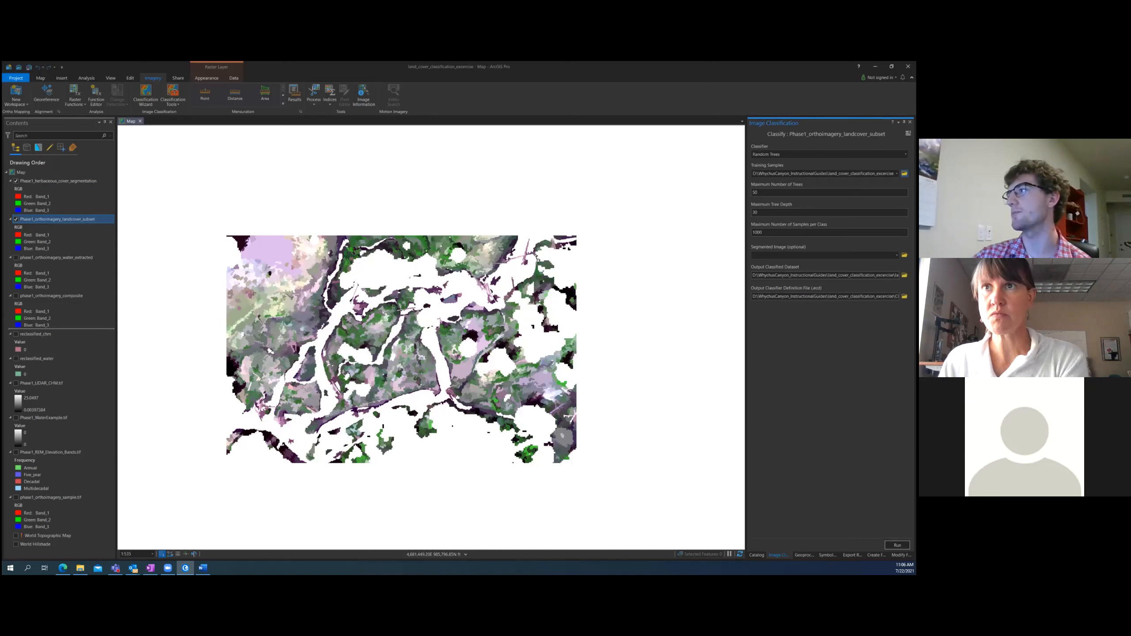
Use Phase1_herbaceous_cover_segmentation as the segmented image and include the Standard deviation segment attribute
{"action": "left_click", "coordinate": [897, 255]}
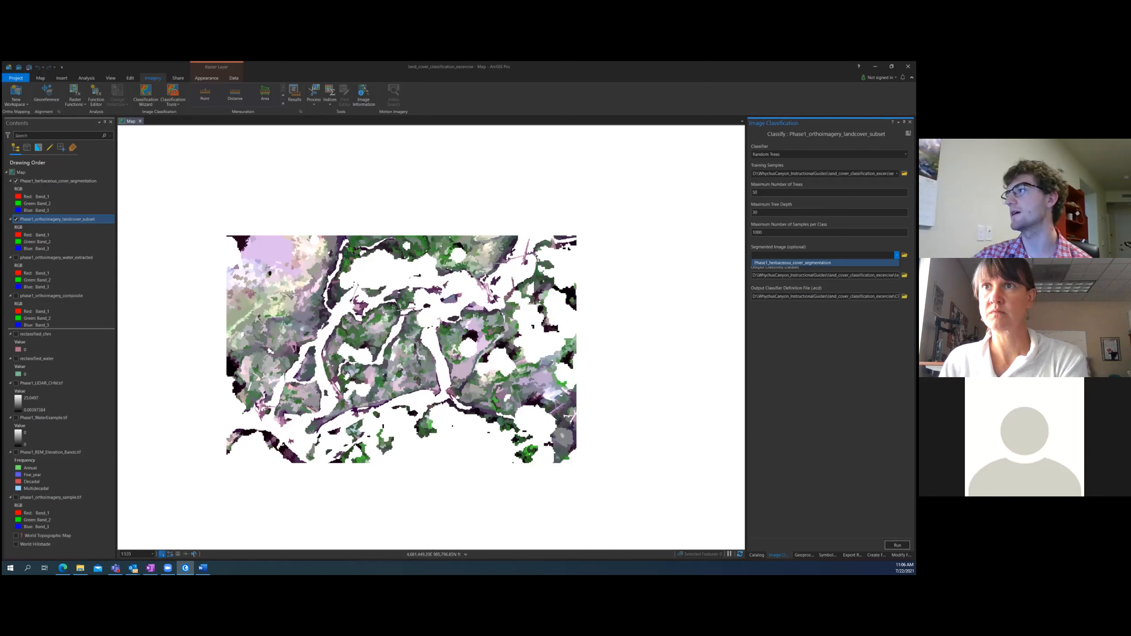
{"action": "left_click", "coordinate": [793, 263]}
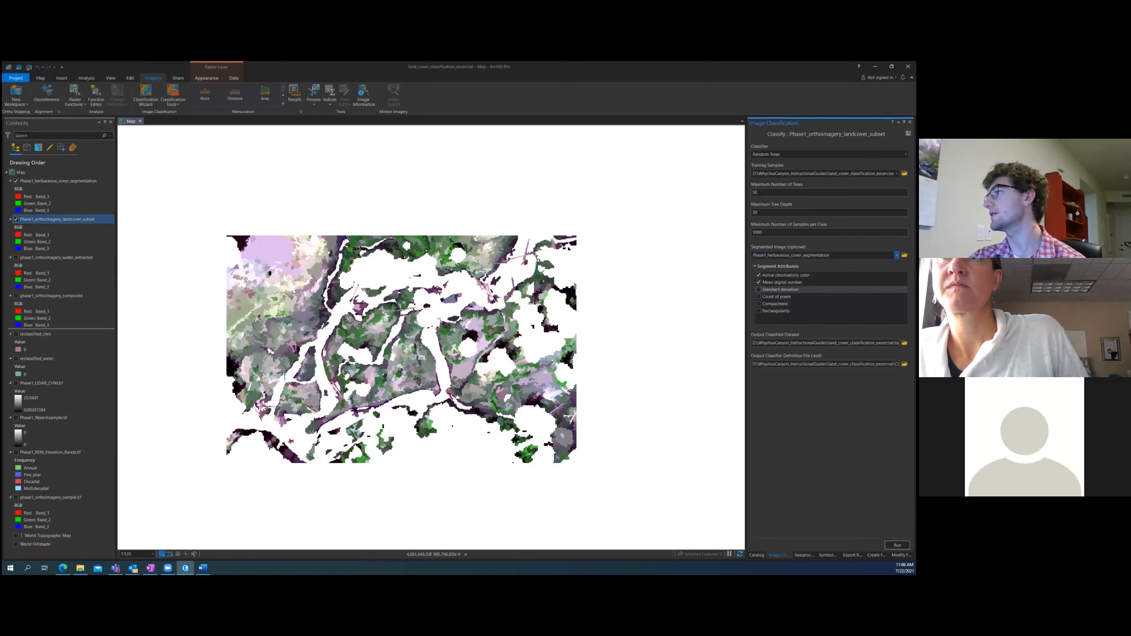
{"action": "left_click", "coordinate": [896, 255]}
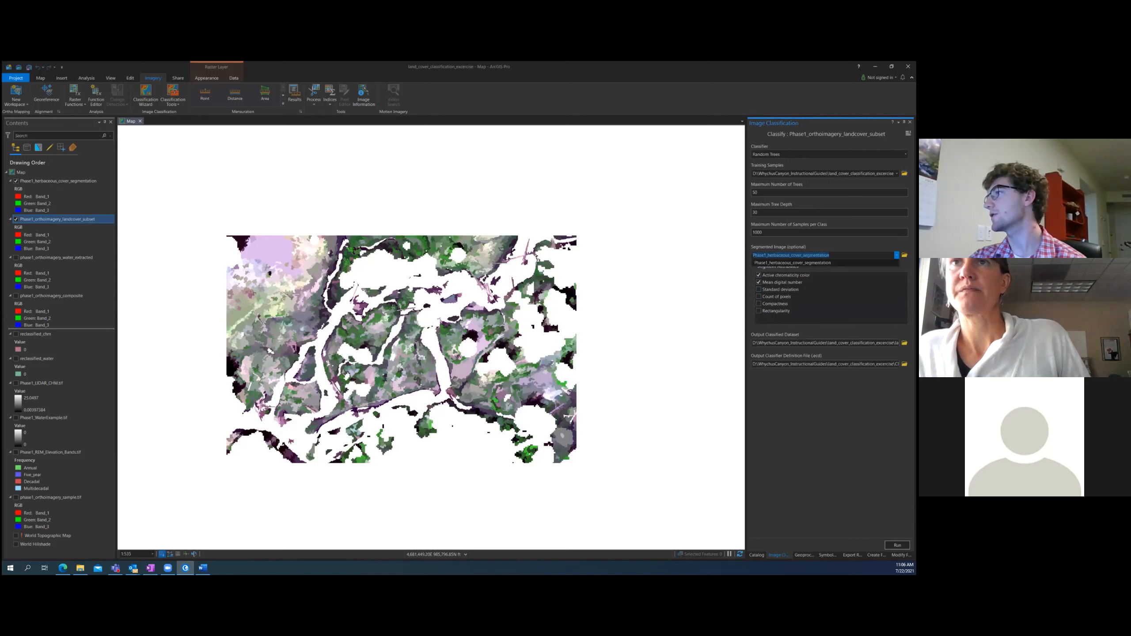
{"action": "left_click", "coordinate": [792, 263]}
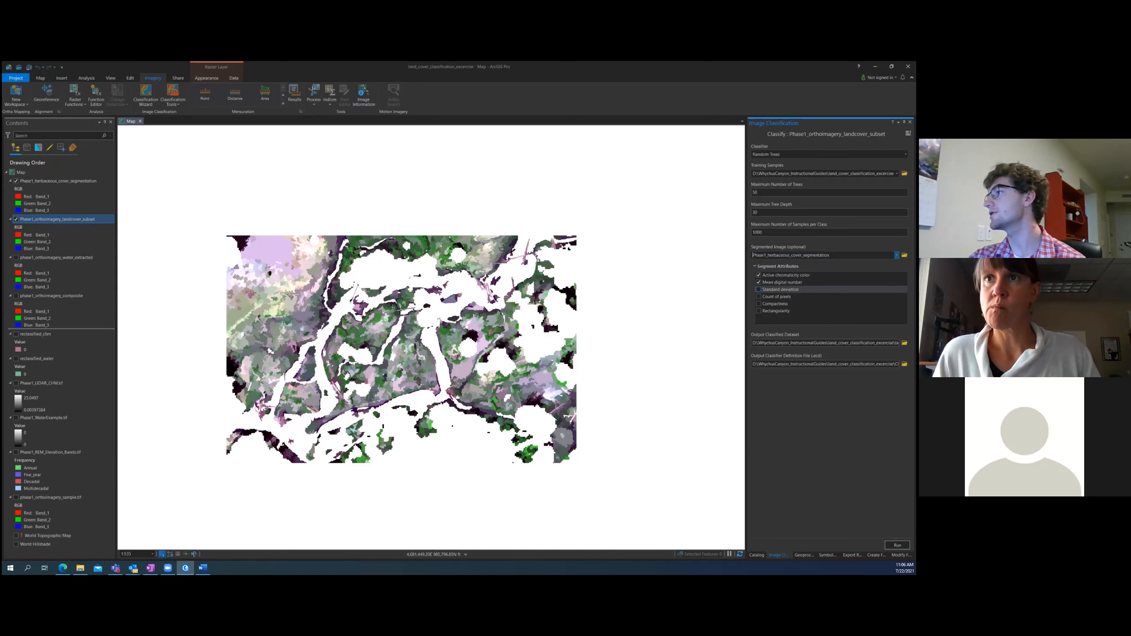
{"action": "left_click", "coordinate": [758, 289]}
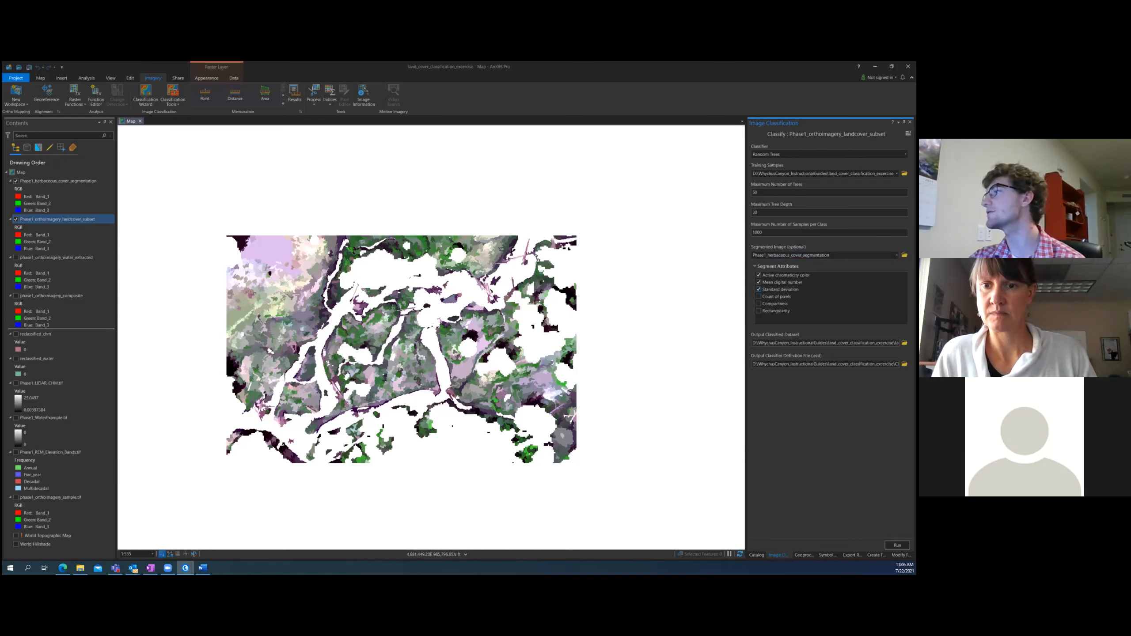
Rename the output classified dataset Phase1_herbaceous_cover_classification, keeping its geodatabase path
{"action": "left_click_drag", "start_coordinate": [881, 343], "coordinate": [908, 344]}
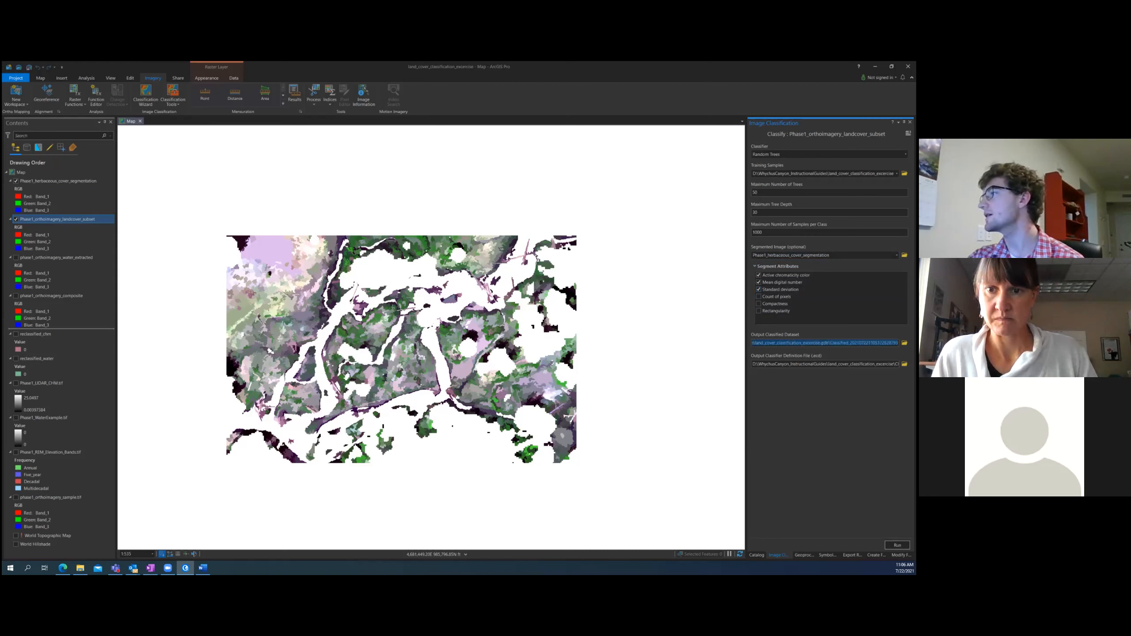
{"action": "left_click", "coordinate": [839, 343]}
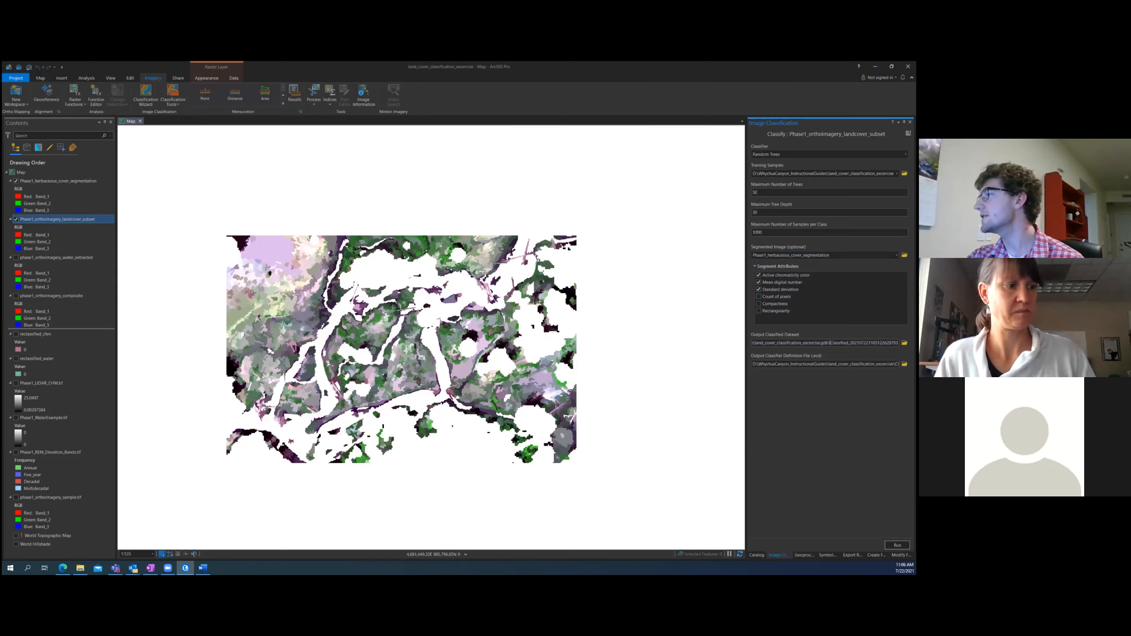
{"action": "double_click", "coordinate": [832, 343]}
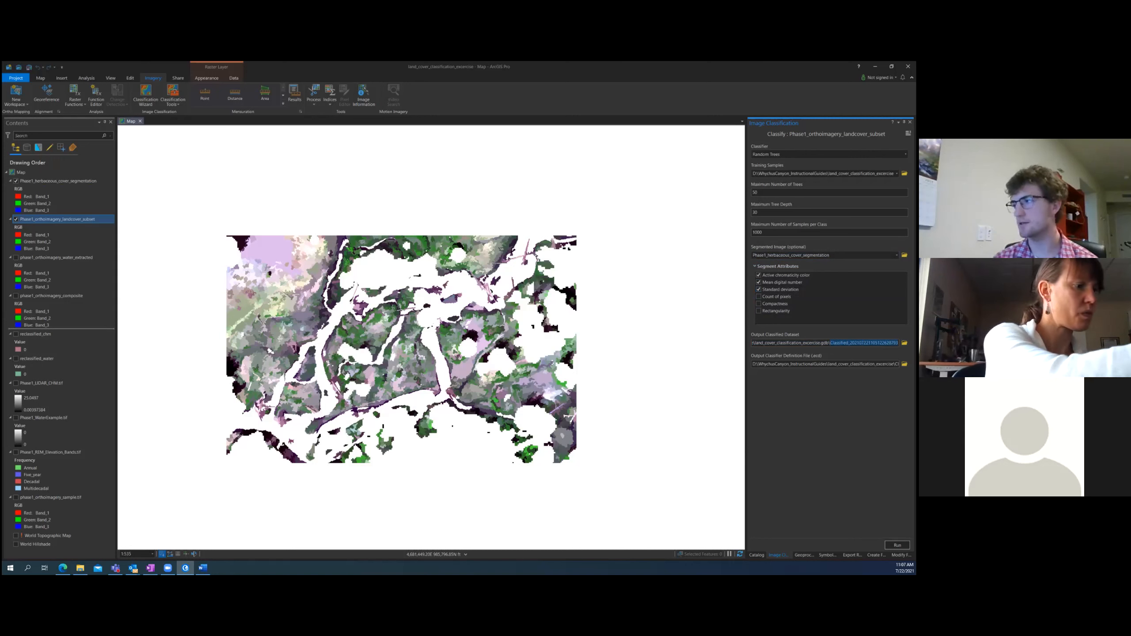
{"action": "key", "text": "BackSpace"}
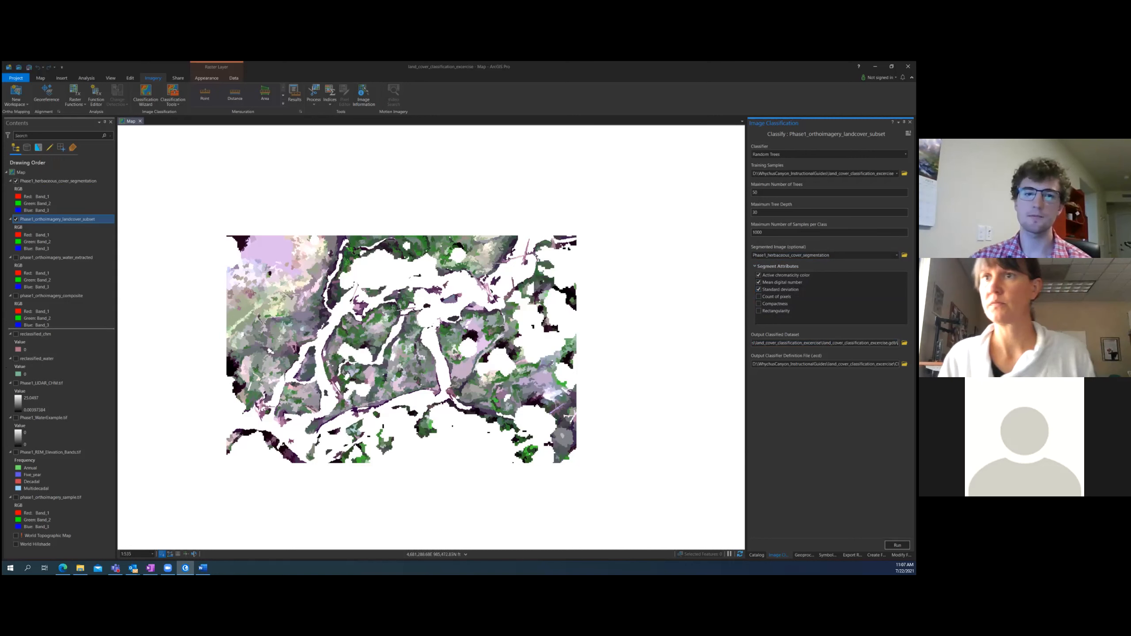
{"action": "key", "text": "alt+Tab"}
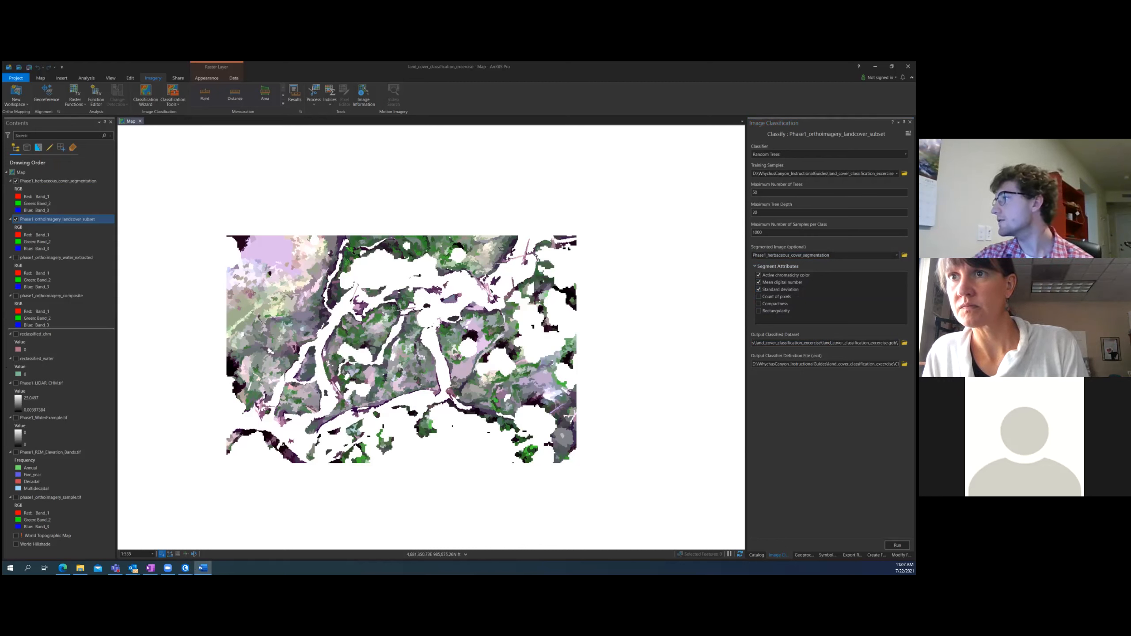
{"action": "key", "text": "alt+Tab"}
{"action": "type", "text": "Phase1_herbaceous_cover_classification"}
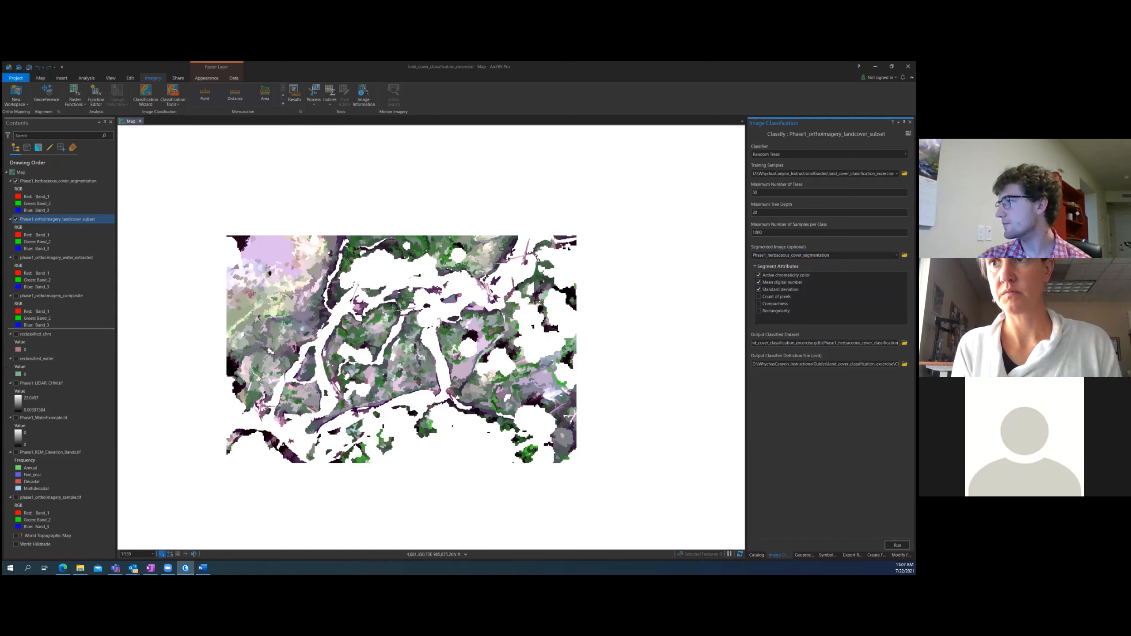
Rename the output classifier definition file Phase1_herbaceous_cover_classification, keeping its folder path and .ecd extension, and run the classification
{"action": "left_click", "coordinate": [867, 364]}
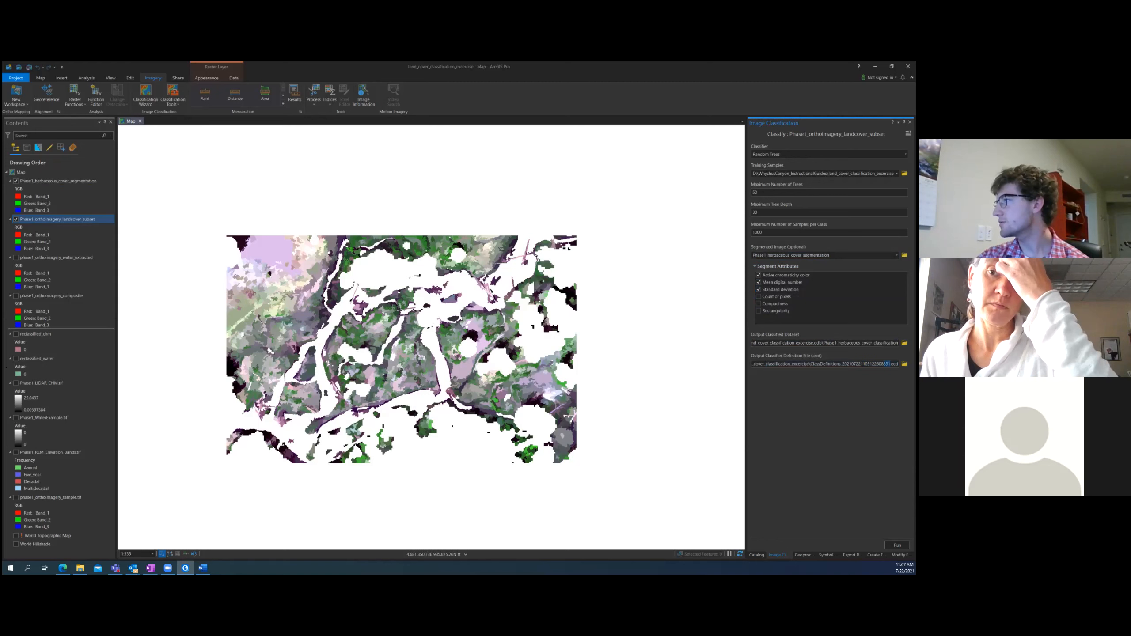
{"action": "left_click_drag", "start_coordinate": [872, 364], "coordinate": [864, 365]}
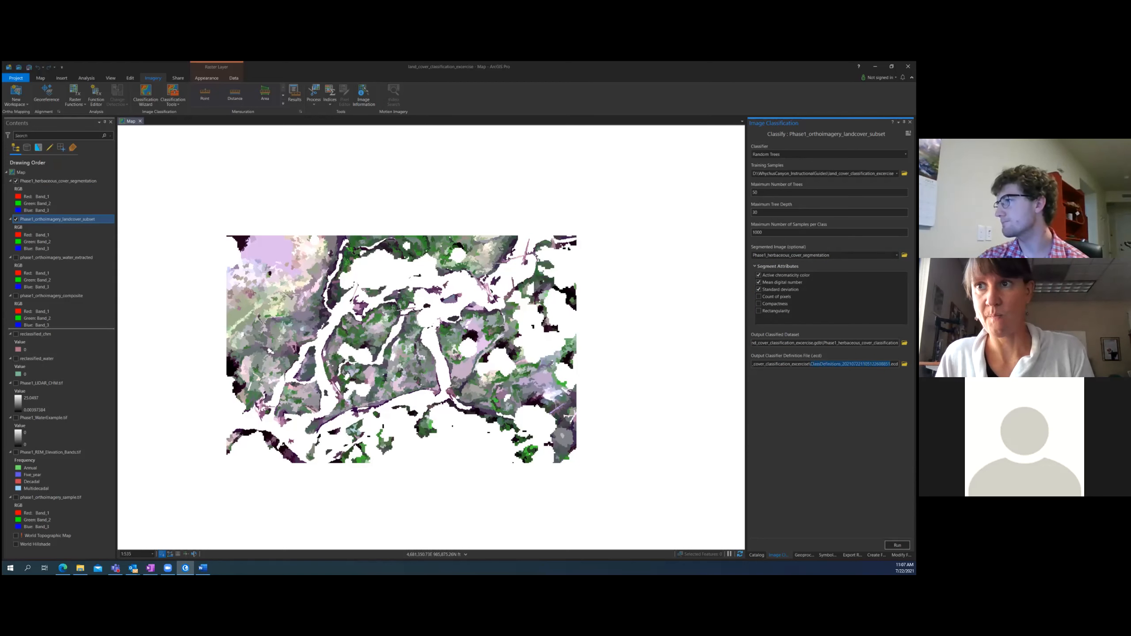
{"action": "left_click", "coordinate": [840, 364]}
{"action": "left_click_drag", "start_coordinate": [811, 364], "coordinate": [854, 364]}
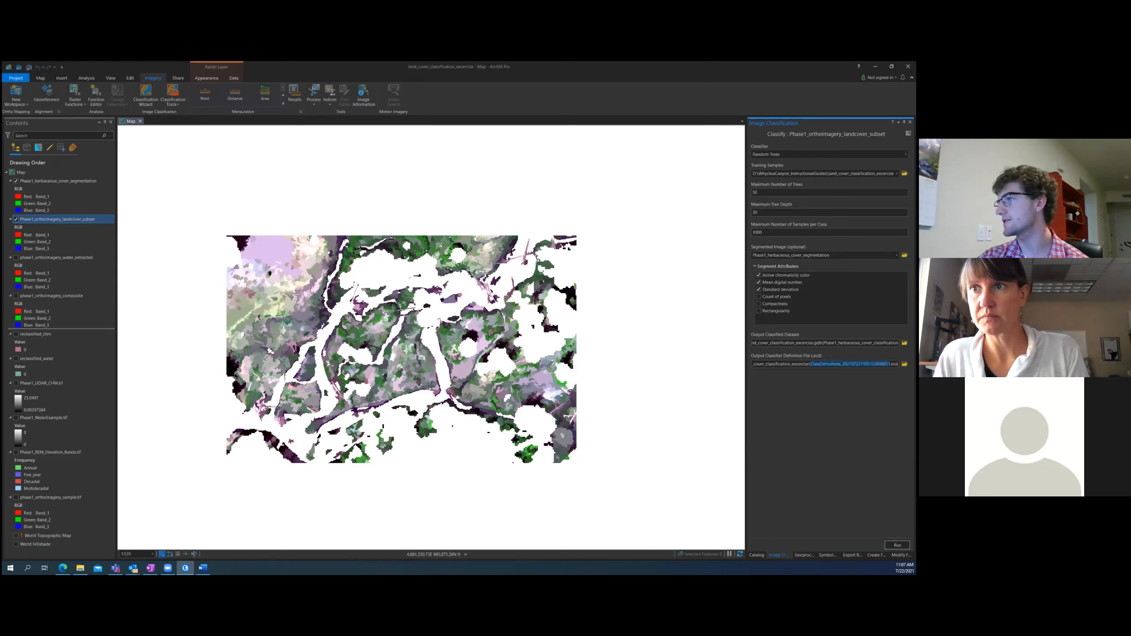
{"action": "type", "text": "Phase1_herbaceous_cover_classification"}
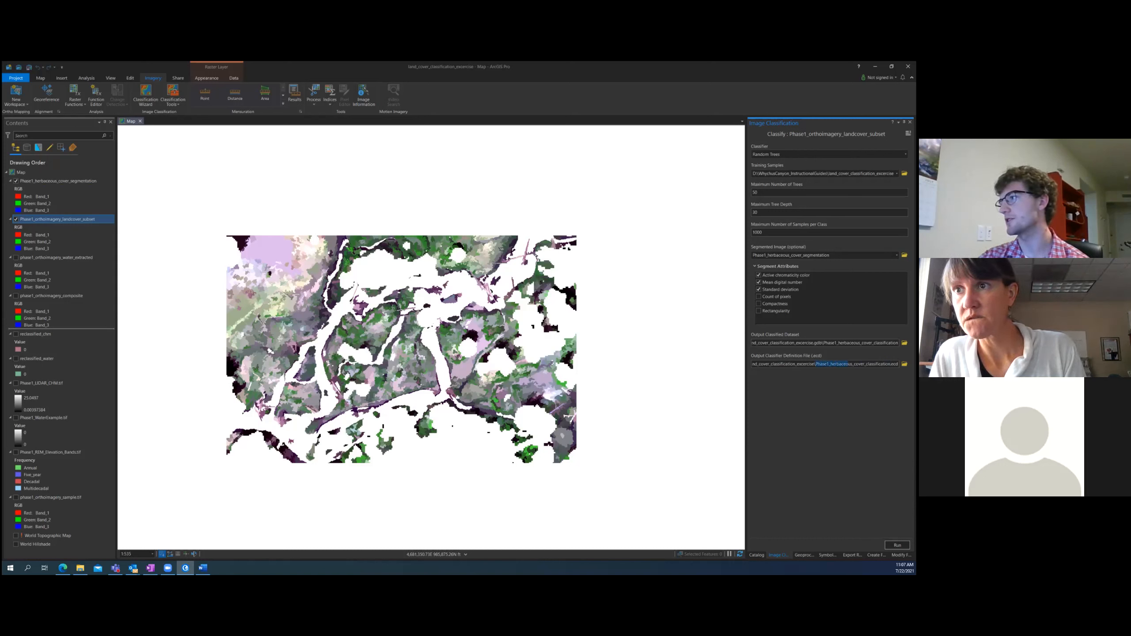
{"action": "left_click_drag", "start_coordinate": [856, 364], "coordinate": [884, 364]}
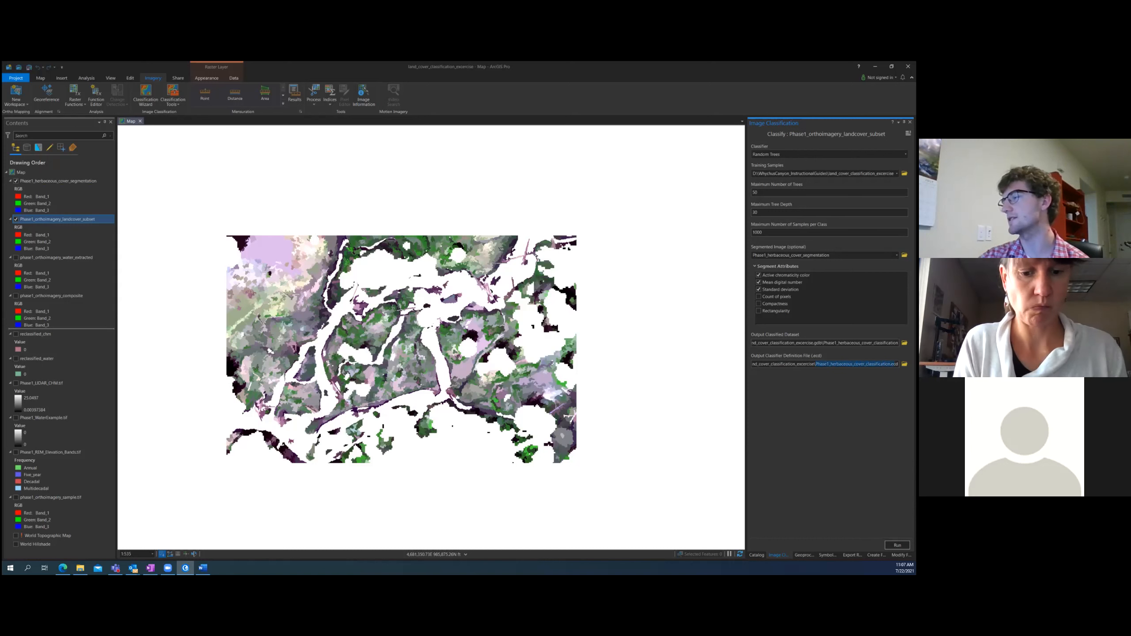
{"action": "left_click", "coordinate": [827, 364]}
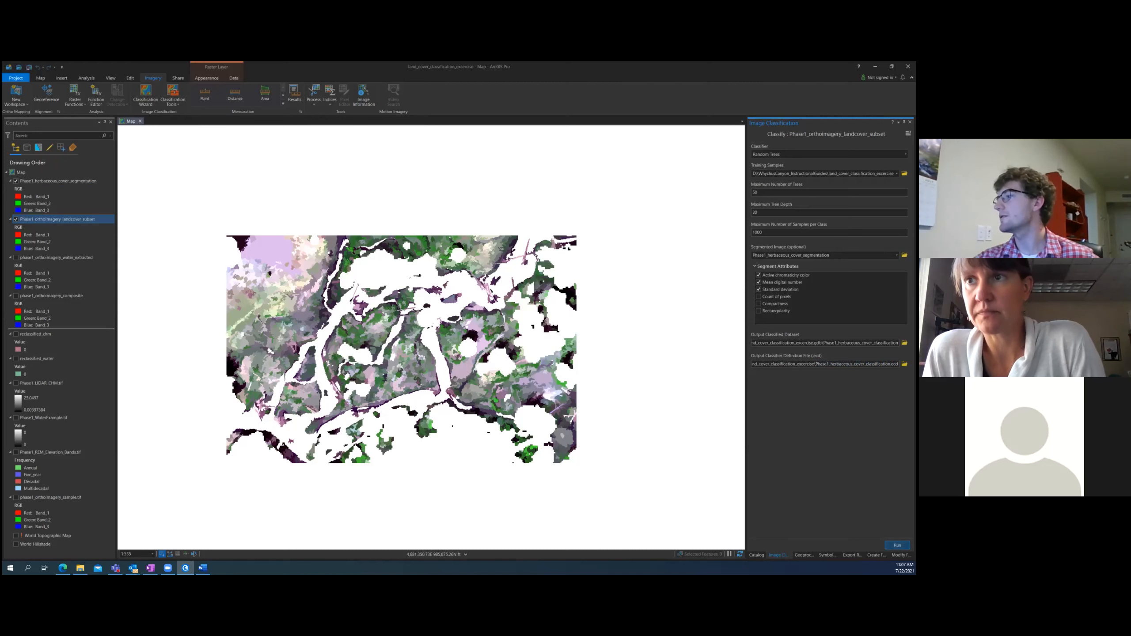
{"action": "left_click", "coordinate": [898, 545]}
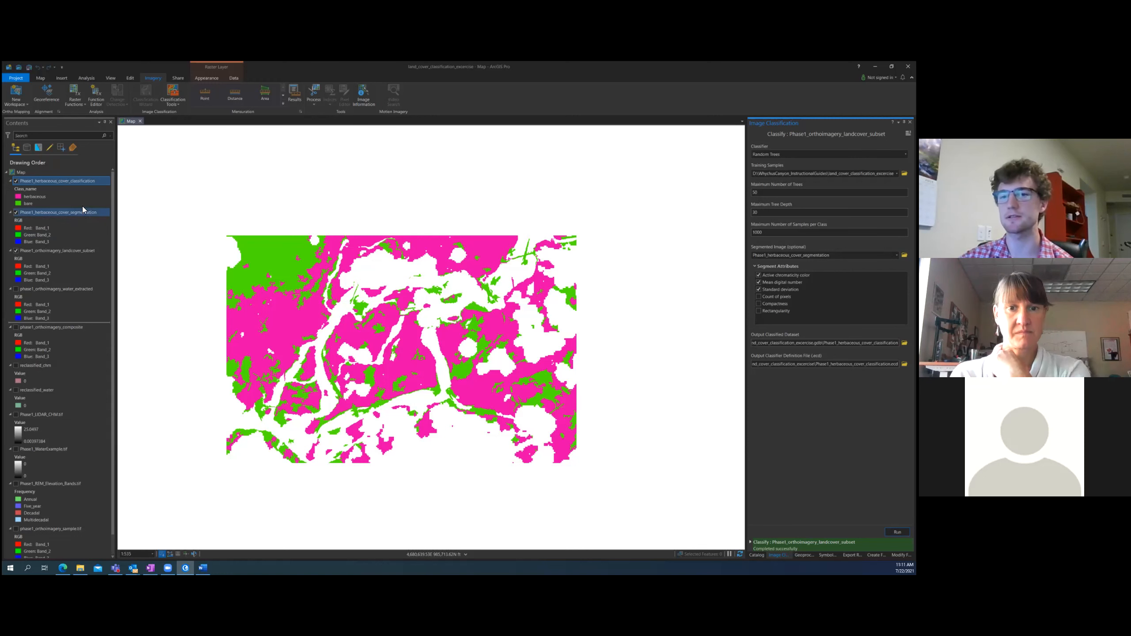
Turn off the segmentation layer and toggle Phase1_herbaceous_cover_classification on and off to compare it with the orthoimagery subset
{"action": "left_click", "coordinate": [15, 181]}
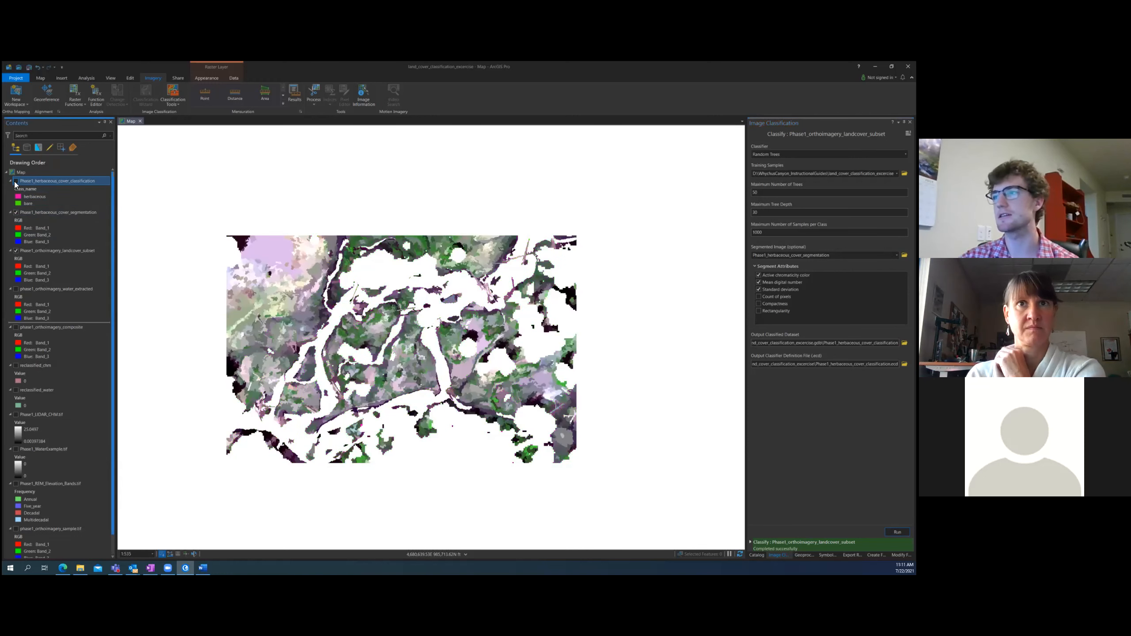
{"action": "left_click", "coordinate": [16, 213]}
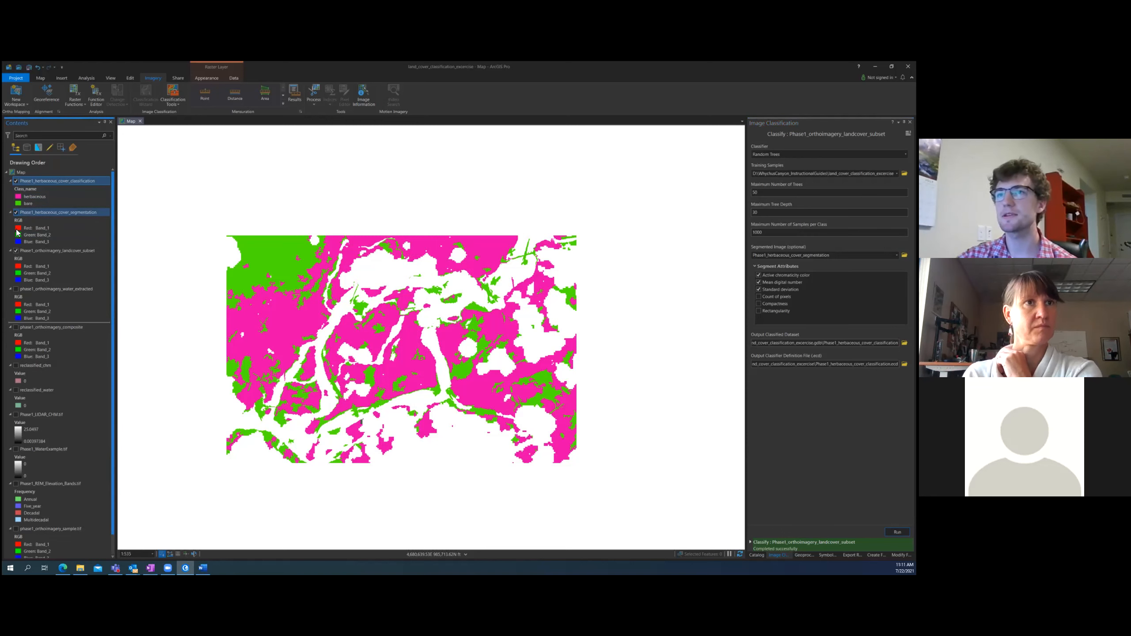
{"action": "left_click", "coordinate": [16, 181]}
{"action": "left_click", "coordinate": [16, 181]}
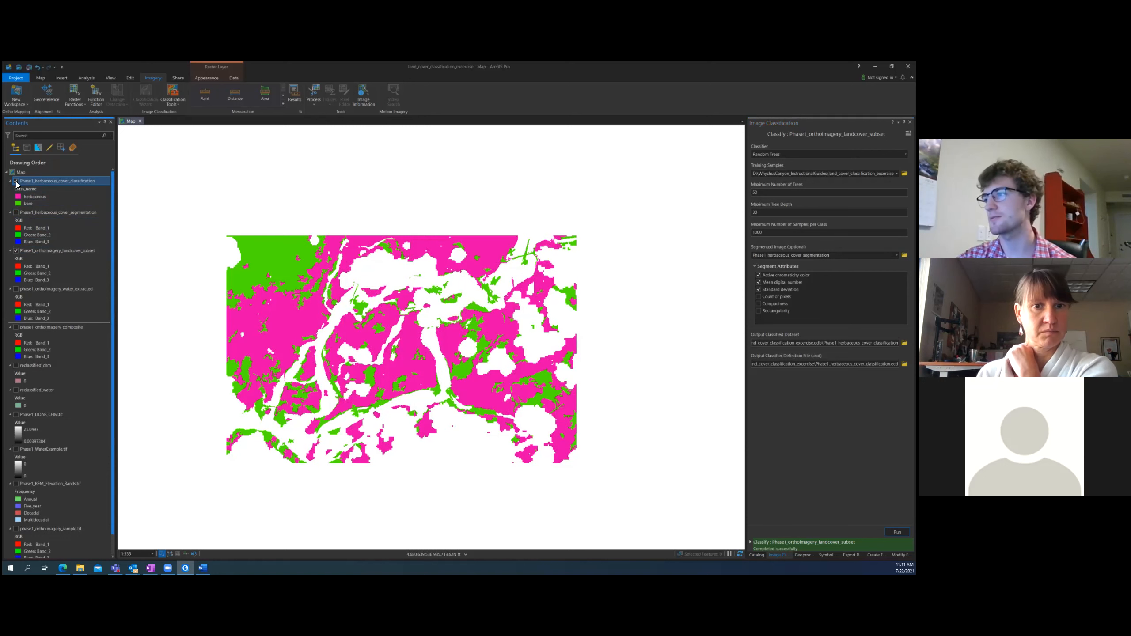
{"action": "left_click", "coordinate": [16, 182]}
{"action": "left_click", "coordinate": [16, 181]}
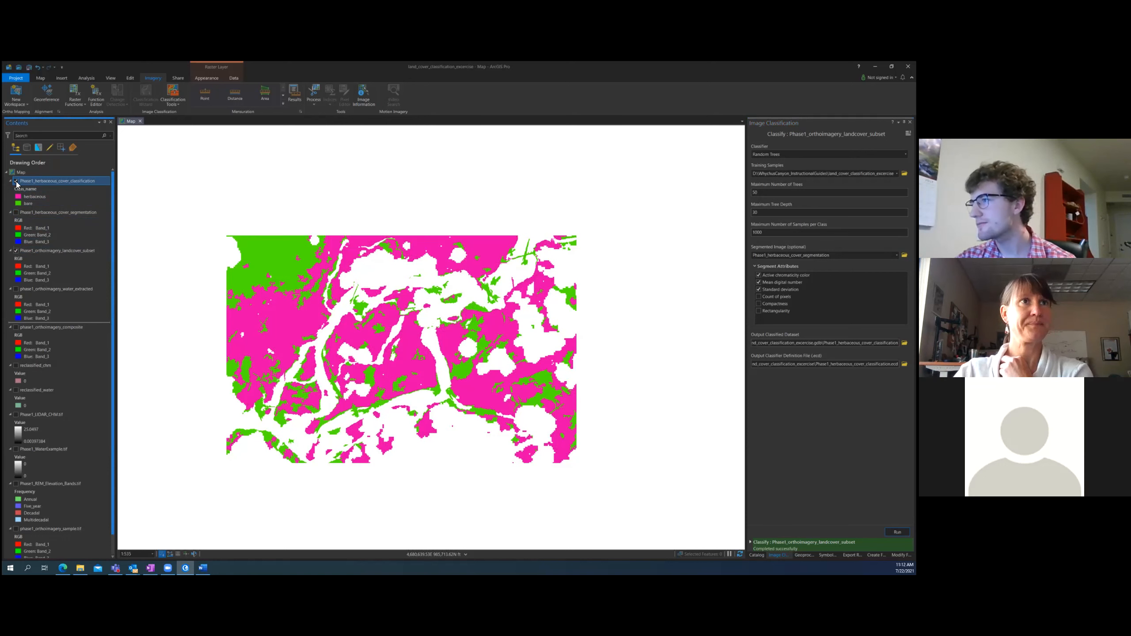
{"action": "left_click", "coordinate": [16, 181]}
{"action": "left_click", "coordinate": [16, 181]}
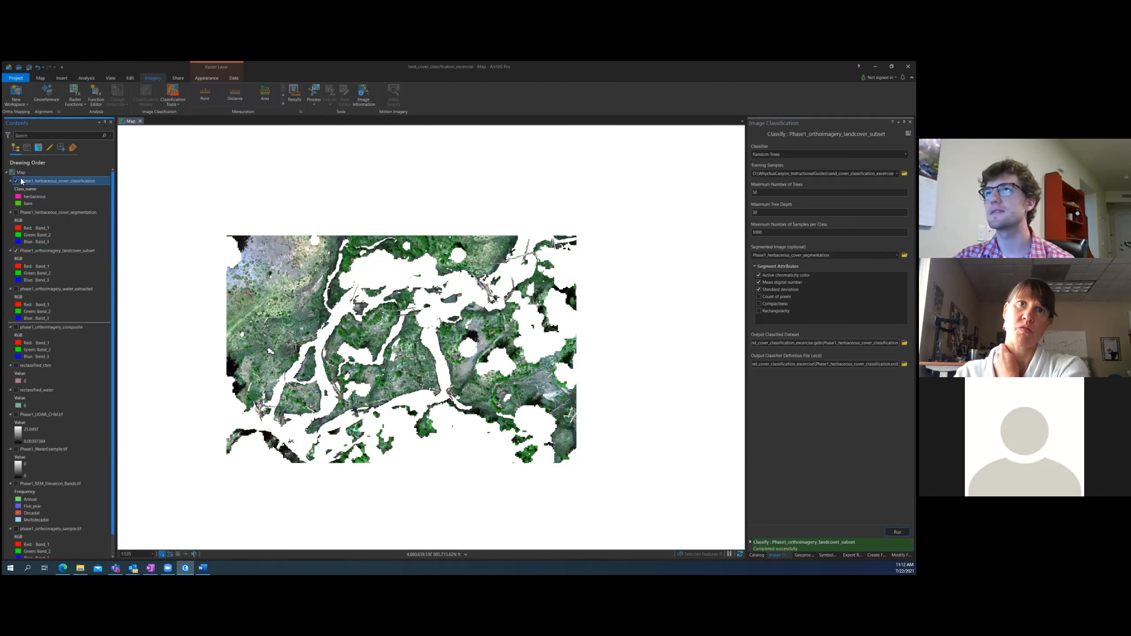
Use the Swipe tool on Phase1_herbaceous_cover_classification to compare the classes with the orthoimagery beneath
{"action": "left_click", "coordinate": [208, 78]}
{"action": "left_click", "coordinate": [16, 181]}
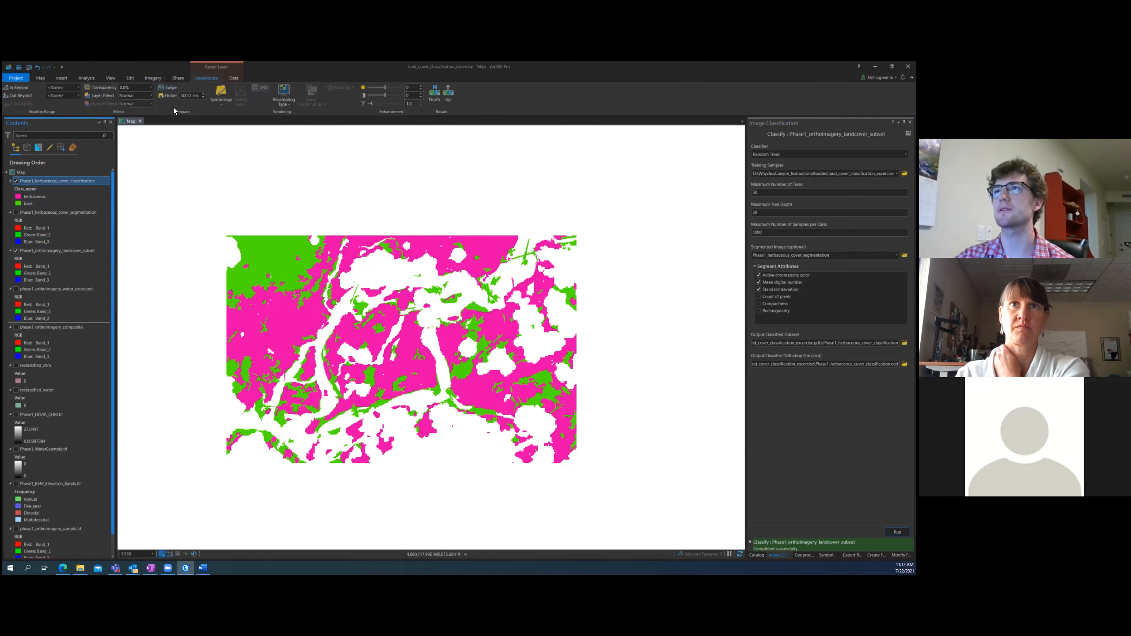
{"action": "left_click", "coordinate": [168, 89]}
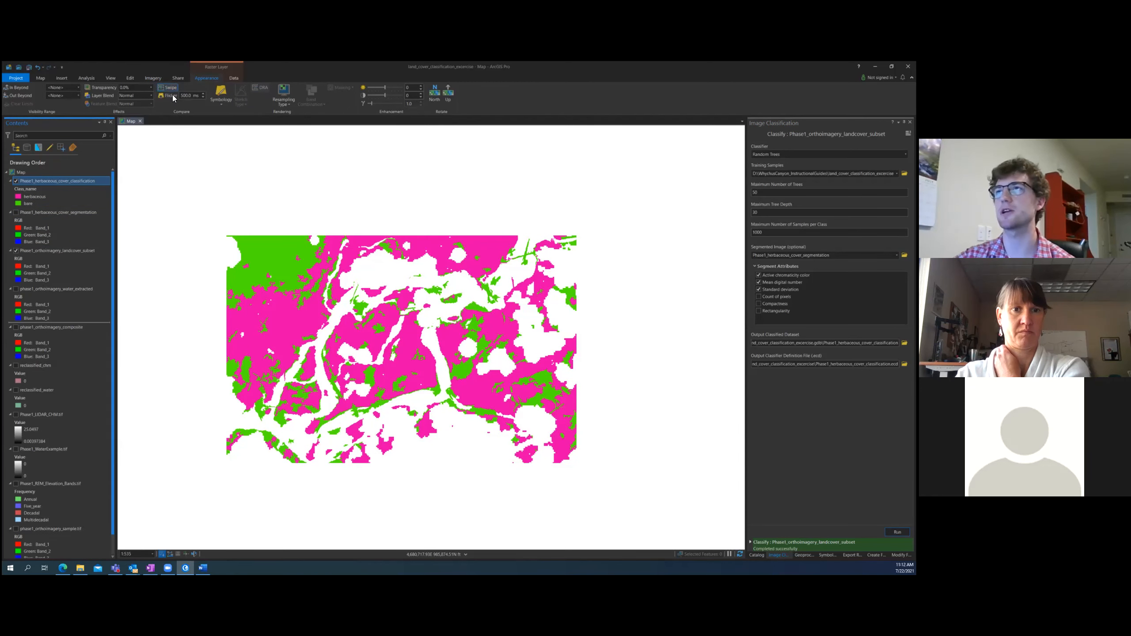
{"action": "mouse_move", "coordinate": [312, 230]}
{"action": "left_mouse_down"}
{"action": "mouse_move", "coordinate": [301, 318]}
{"action": "mouse_move", "coordinate": [312, 236]}
{"action": "left_mouse_up"}
{"action": "left_click_drag", "start_coordinate": [409, 256], "coordinate": [450, 427]}
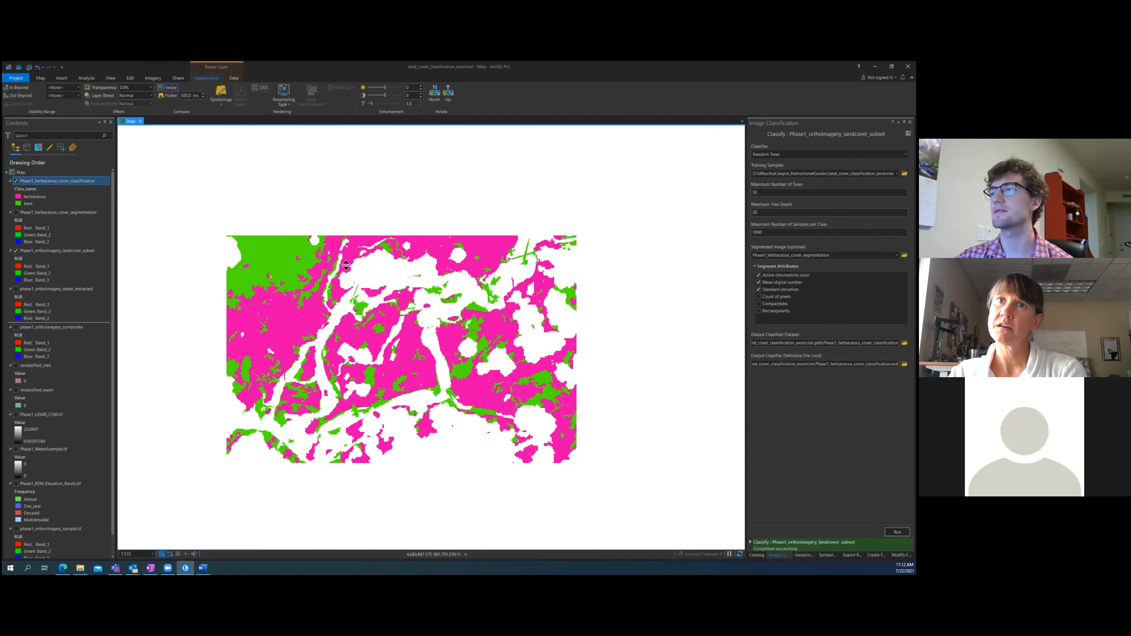
{"action": "left_click_drag", "start_coordinate": [345, 260], "coordinate": [443, 200]}
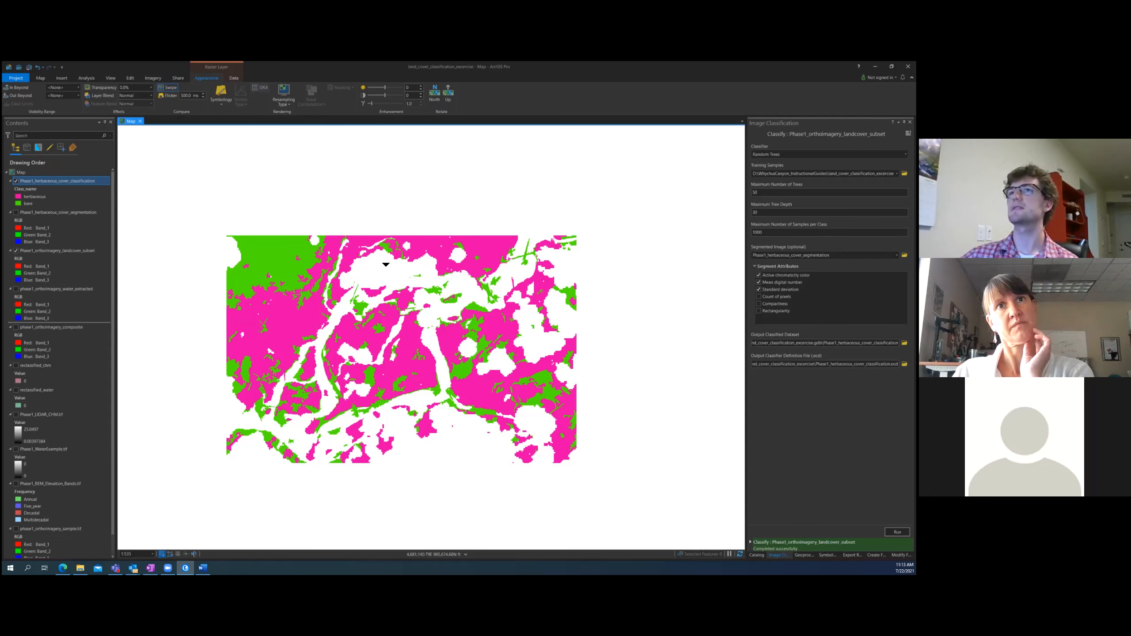
Hide the Phase1_herbaceous_cover_classification layer and toggle the segmentation layer on and off over the orthoimagery subset
{"action": "left_click", "coordinate": [41, 77]}
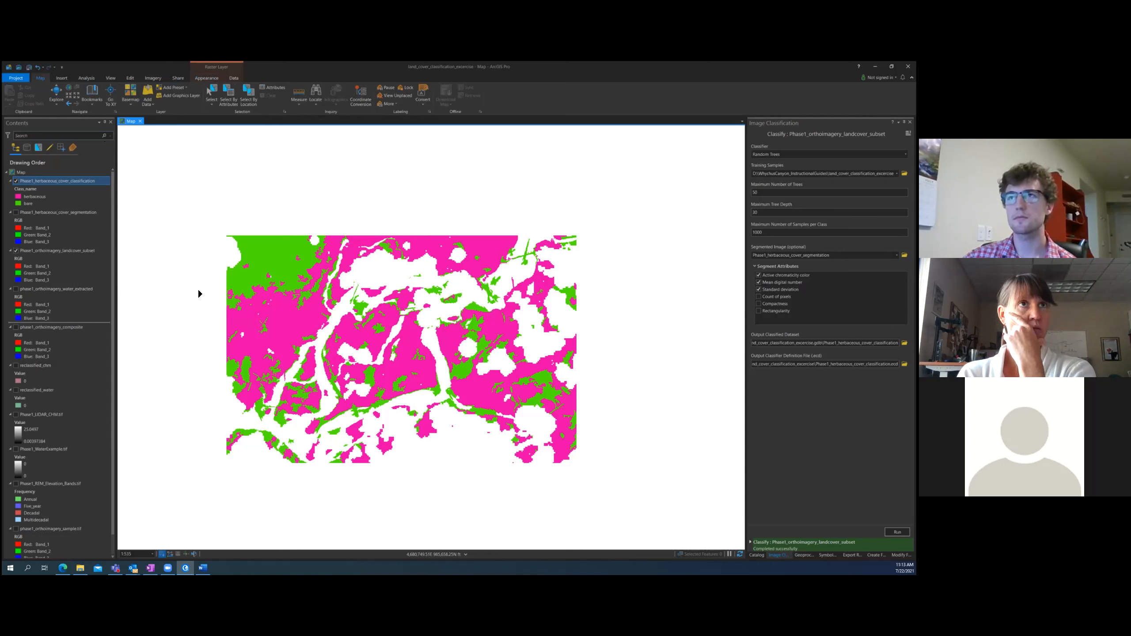
{"action": "left_click", "coordinate": [36, 213]}
{"action": "left_click", "coordinate": [16, 181]}
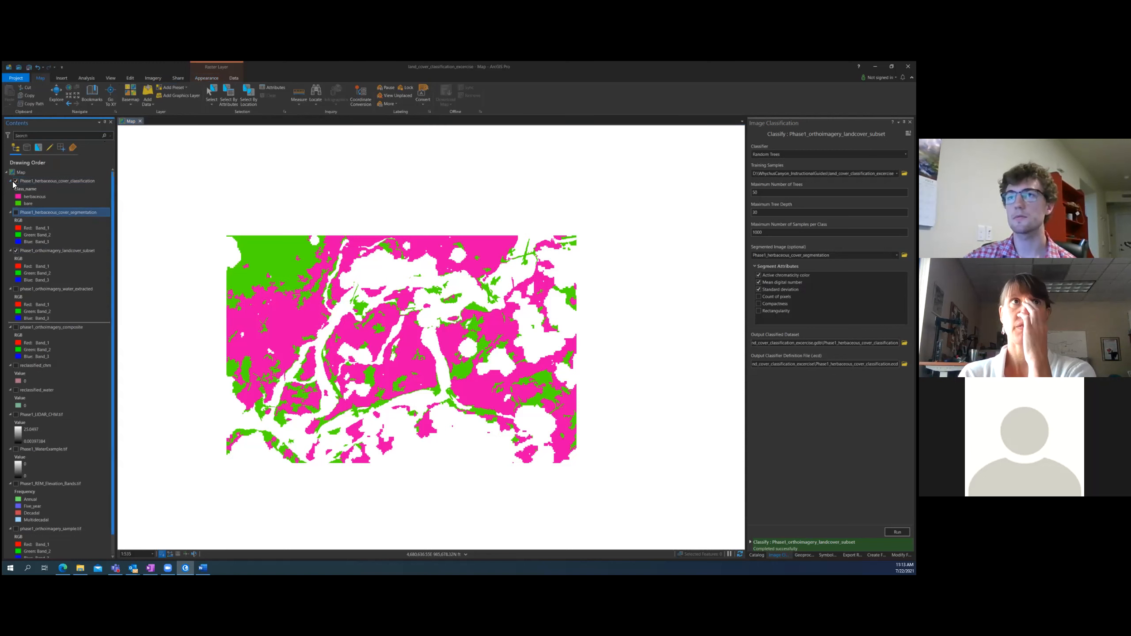
{"action": "left_click", "coordinate": [16, 213]}
{"action": "left_click", "coordinate": [16, 212]}
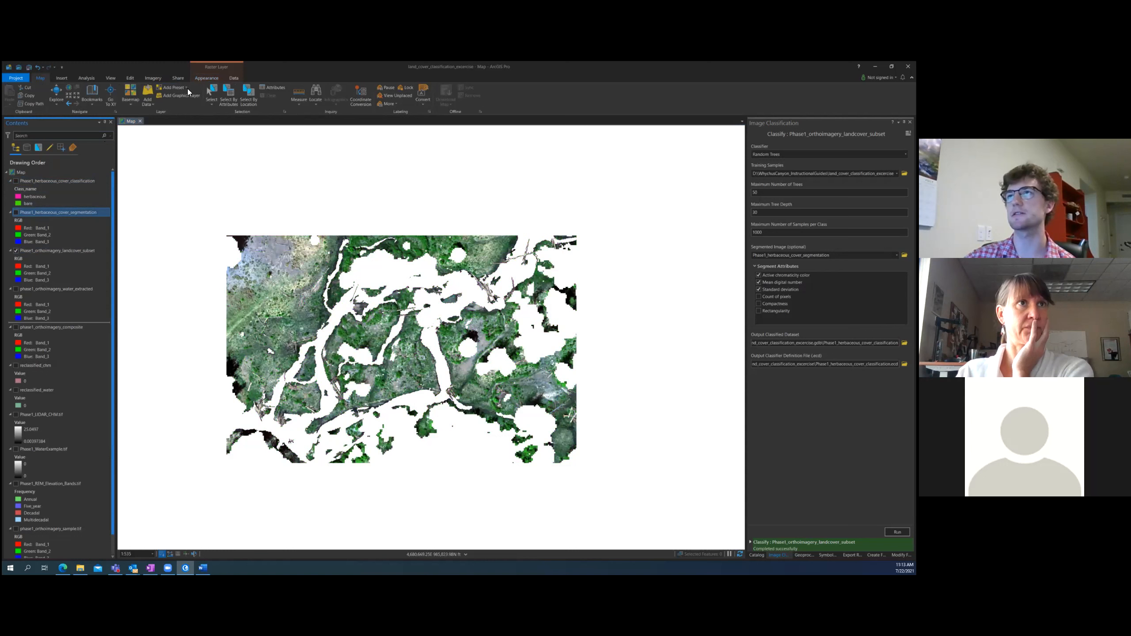
Open the Training Samples Manager, look through the individual herbaceous training samples, and close it
{"action": "left_click", "coordinate": [174, 99]}
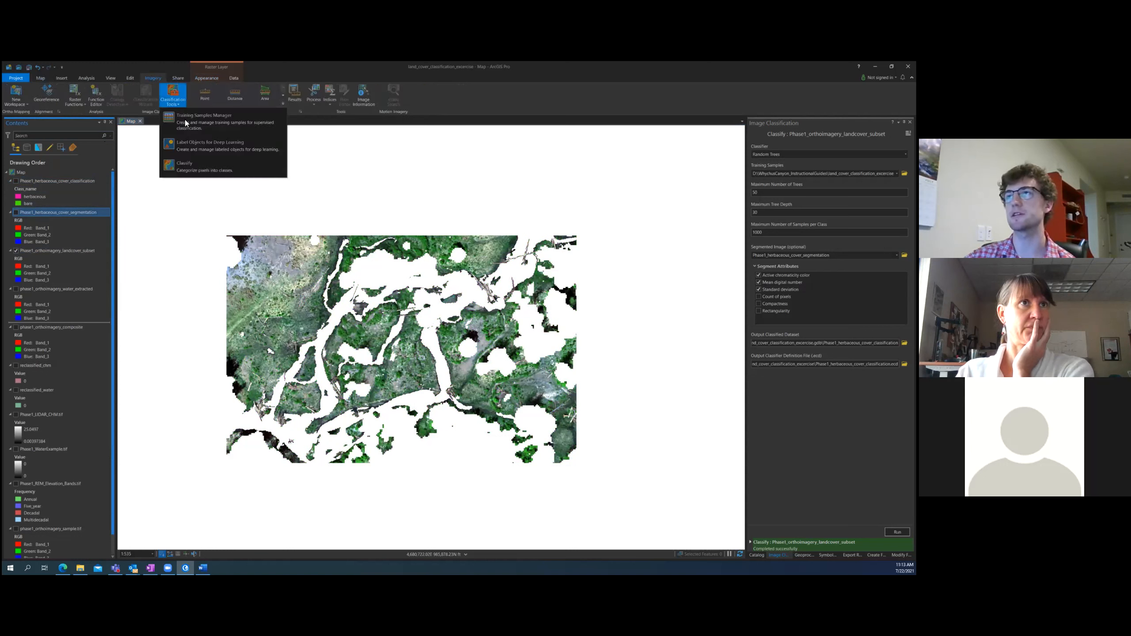
{"action": "left_click", "coordinate": [223, 122]}
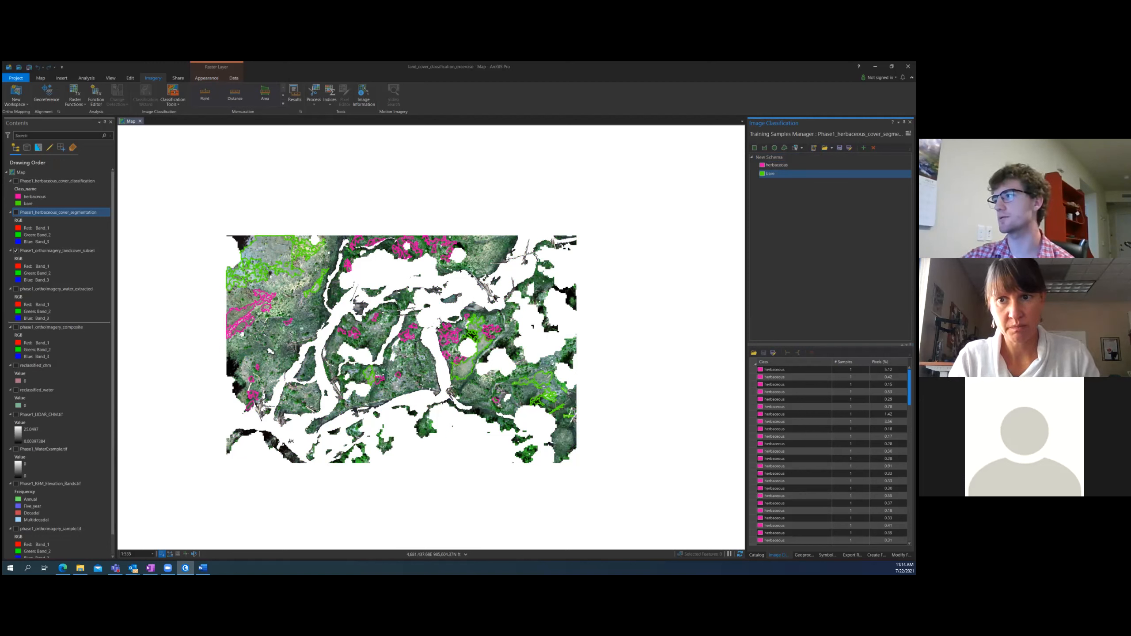
{"action": "left_click", "coordinate": [793, 481]}
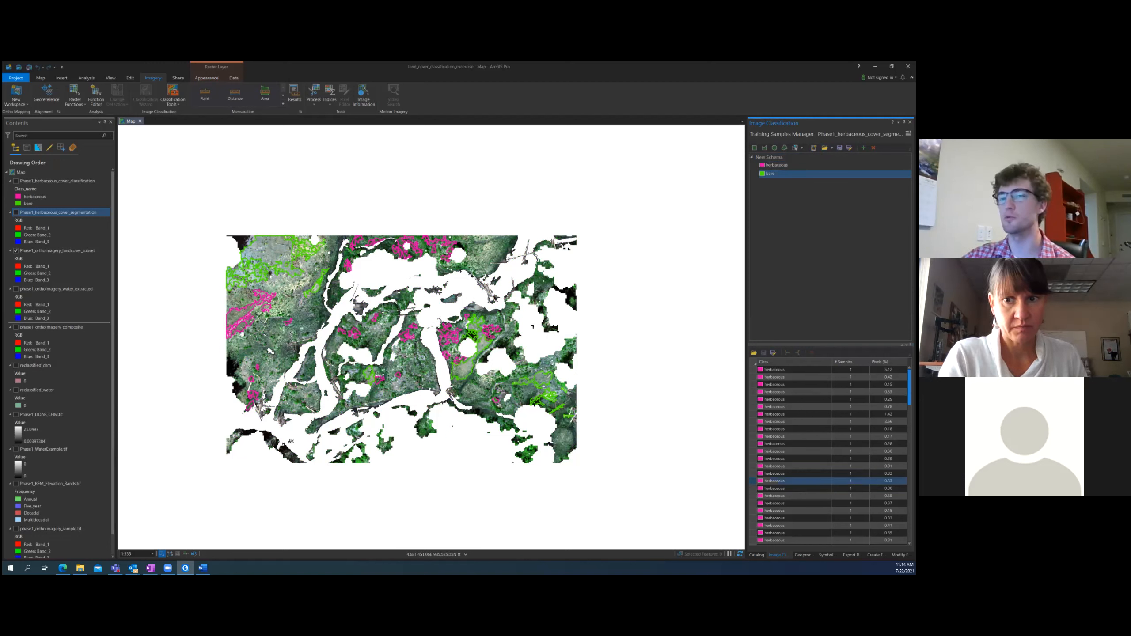
{"action": "left_click", "coordinate": [767, 429]}
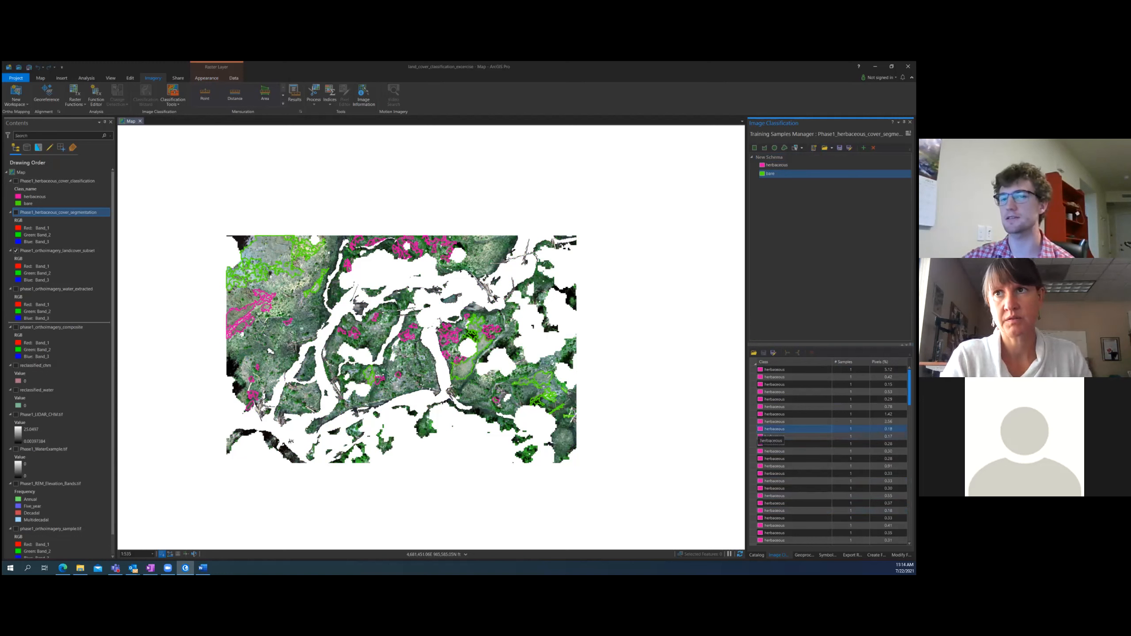
{"action": "left_click", "coordinate": [777, 407]}
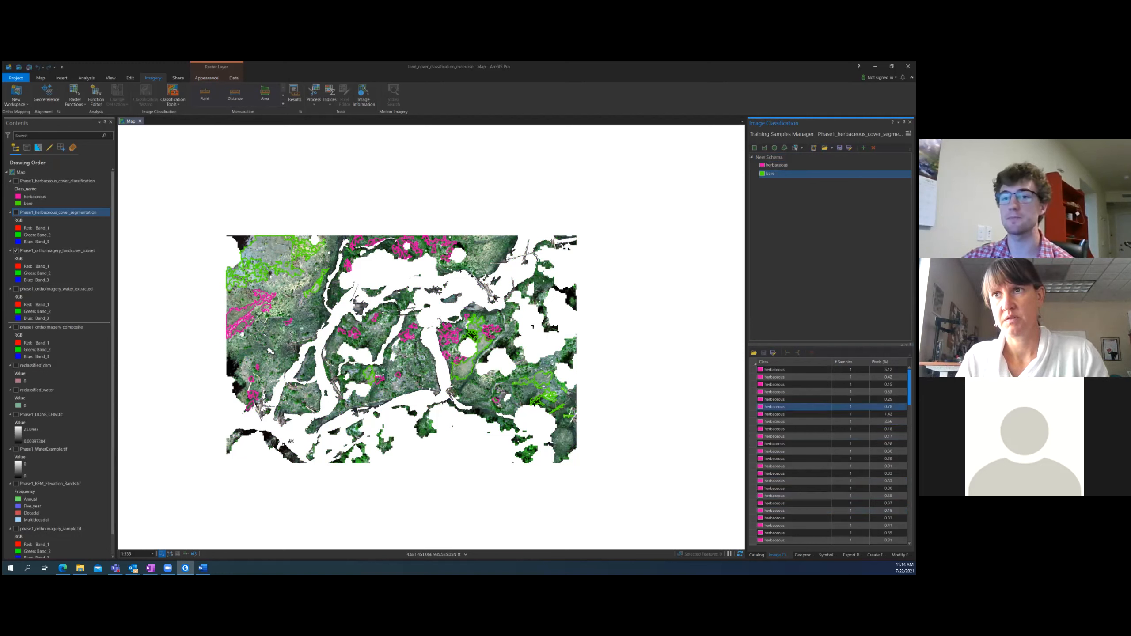
{"action": "left_click", "coordinate": [775, 392]}
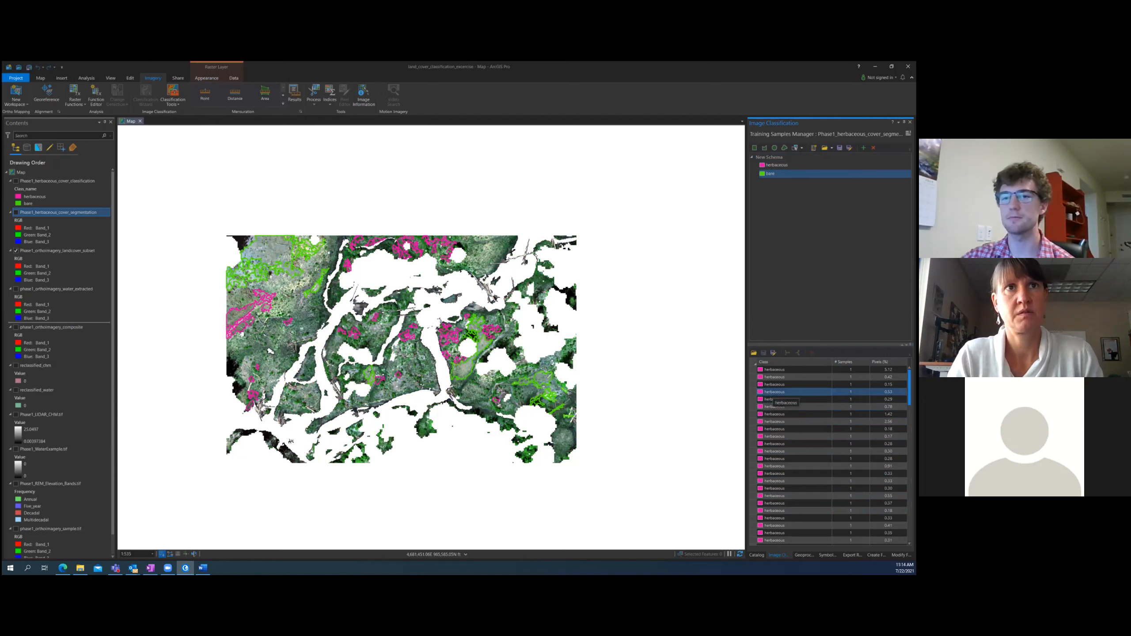
{"action": "left_click", "coordinate": [773, 385]}
{"action": "left_click", "coordinate": [769, 391]}
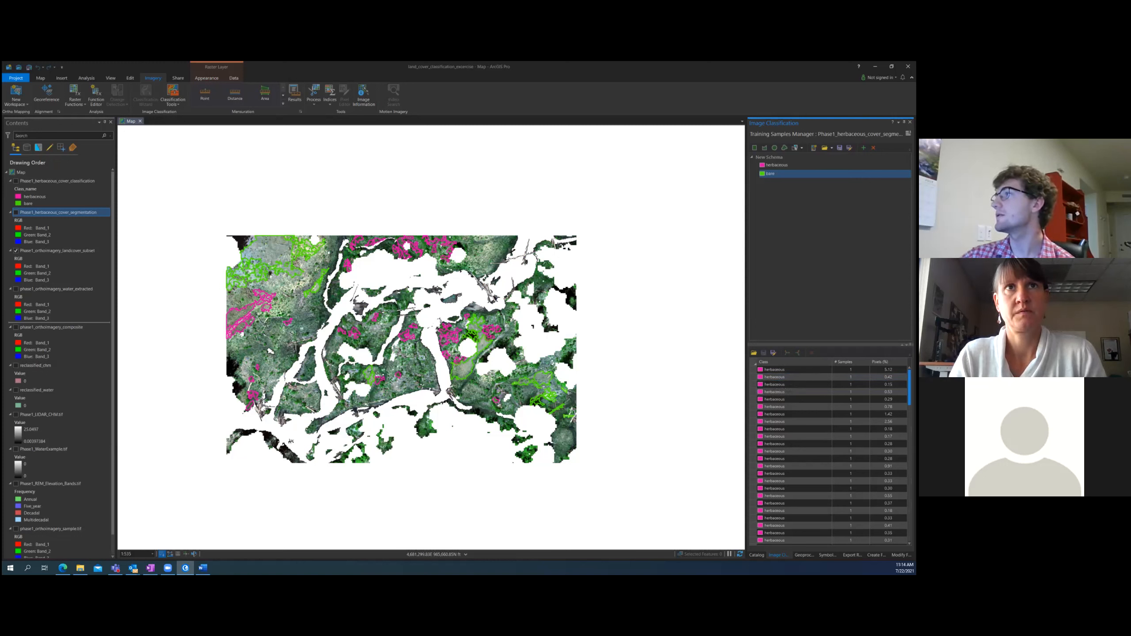
{"action": "left_click", "coordinate": [910, 121]}
{"action": "left_click", "coordinate": [510, 350]}
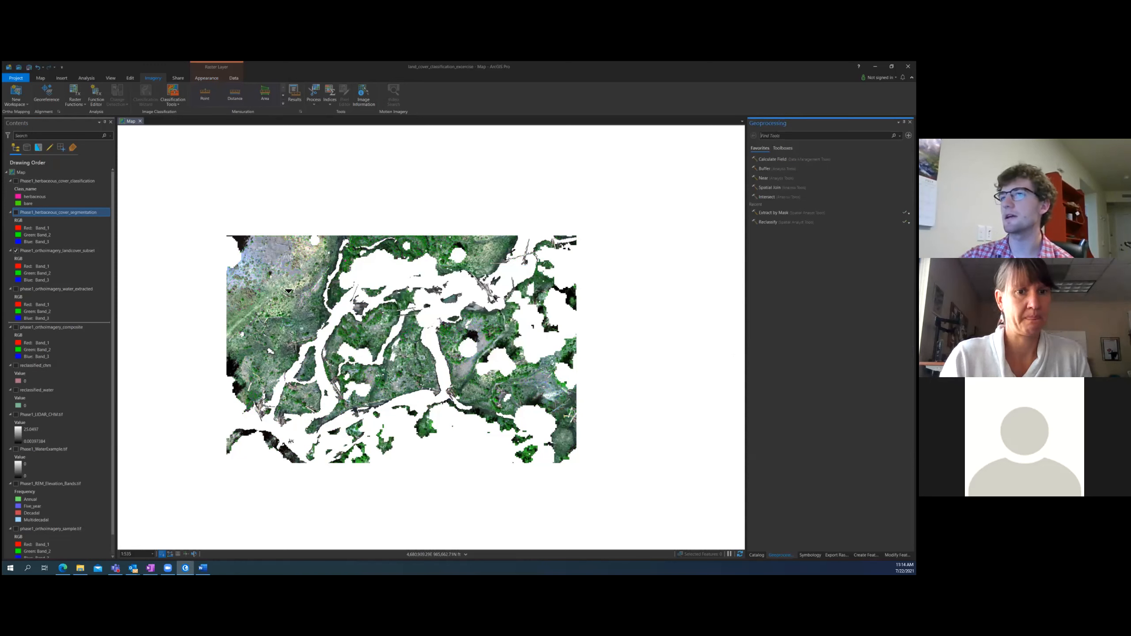
Select the Phase1_herbaceous_cover_classification layer and open the Reclassify geoprocessing tool
{"action": "left_click", "coordinate": [28, 183]}
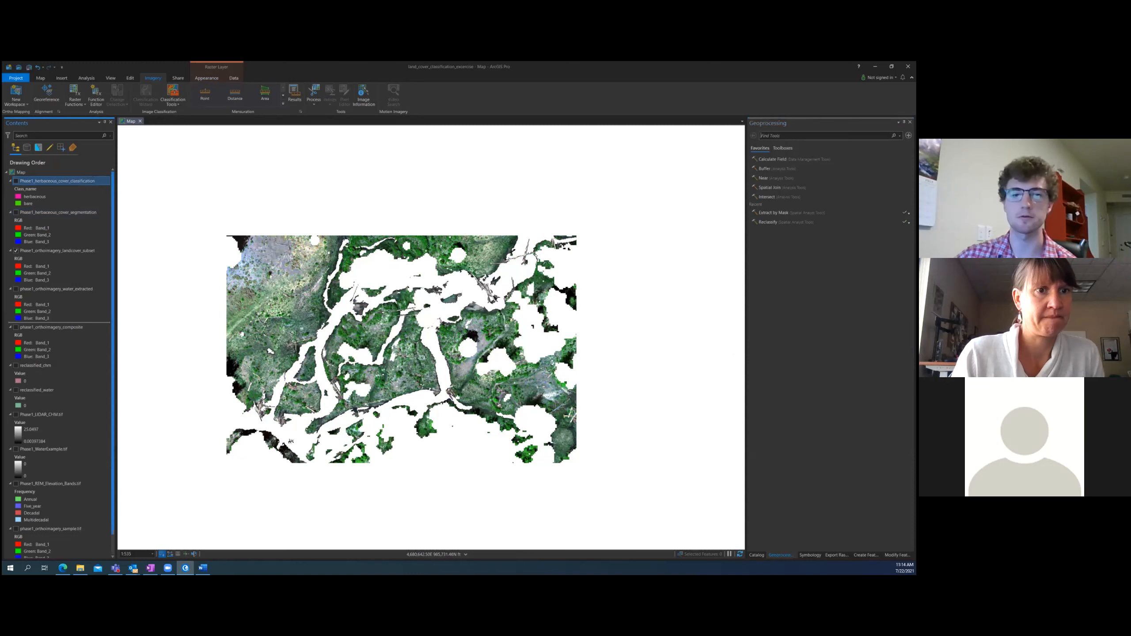
{"action": "key", "text": "alt+Tab"}
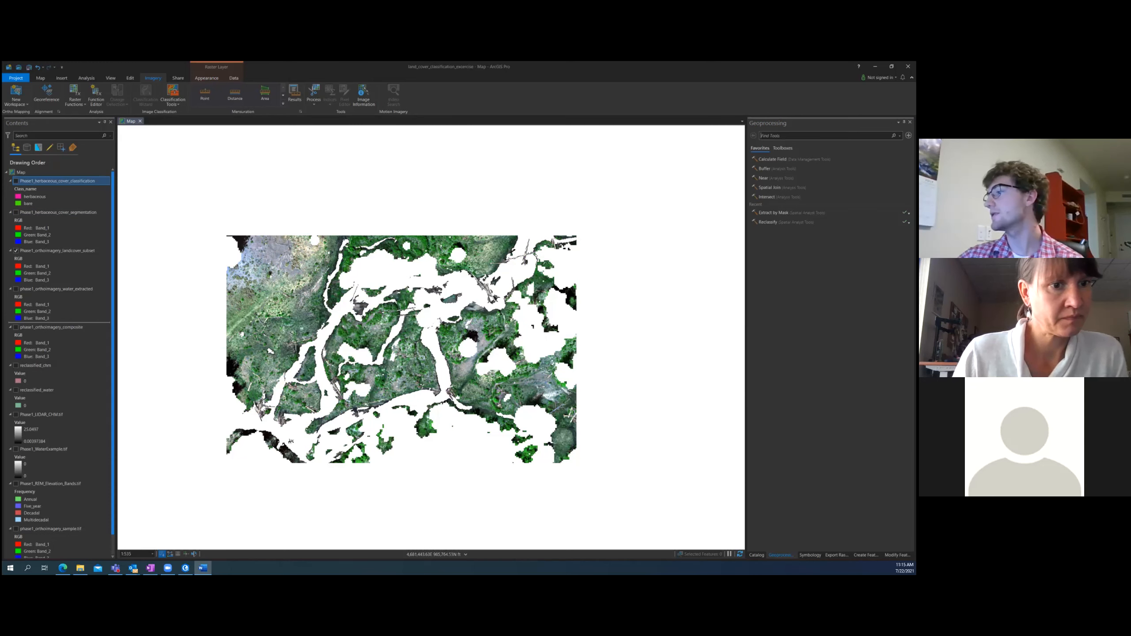
{"action": "left_click", "coordinate": [113, 188]}
{"action": "left_click", "coordinate": [775, 222]}
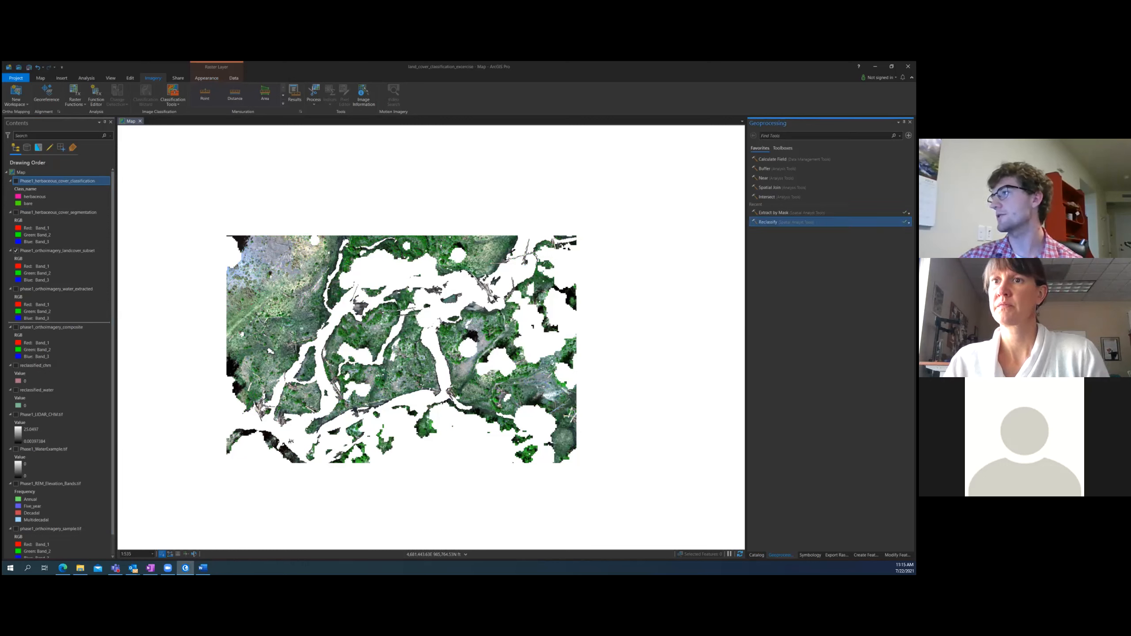
Set reclassified_chm as the input raster of the Reclassify tool
{"action": "left_click", "coordinate": [900, 167]}
{"action": "key", "text": "Down"}
{"action": "key", "text": "Down"}
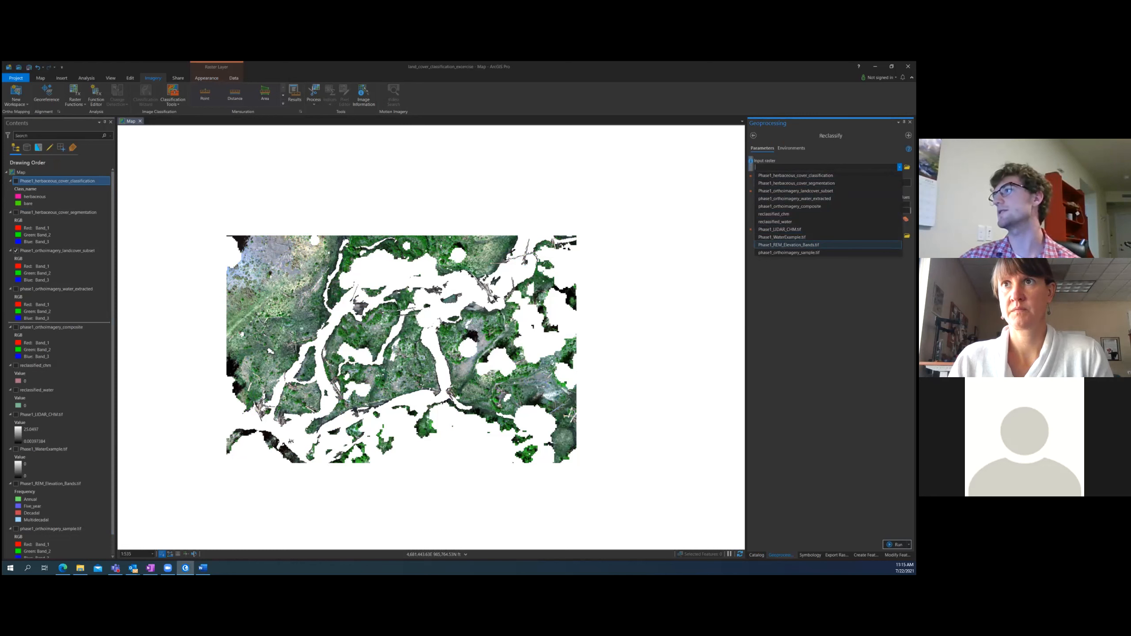
{"action": "key", "text": "Up"}
{"action": "key", "text": "Up"}
{"action": "key", "text": "Up"}
{"action": "key", "text": "Up"}
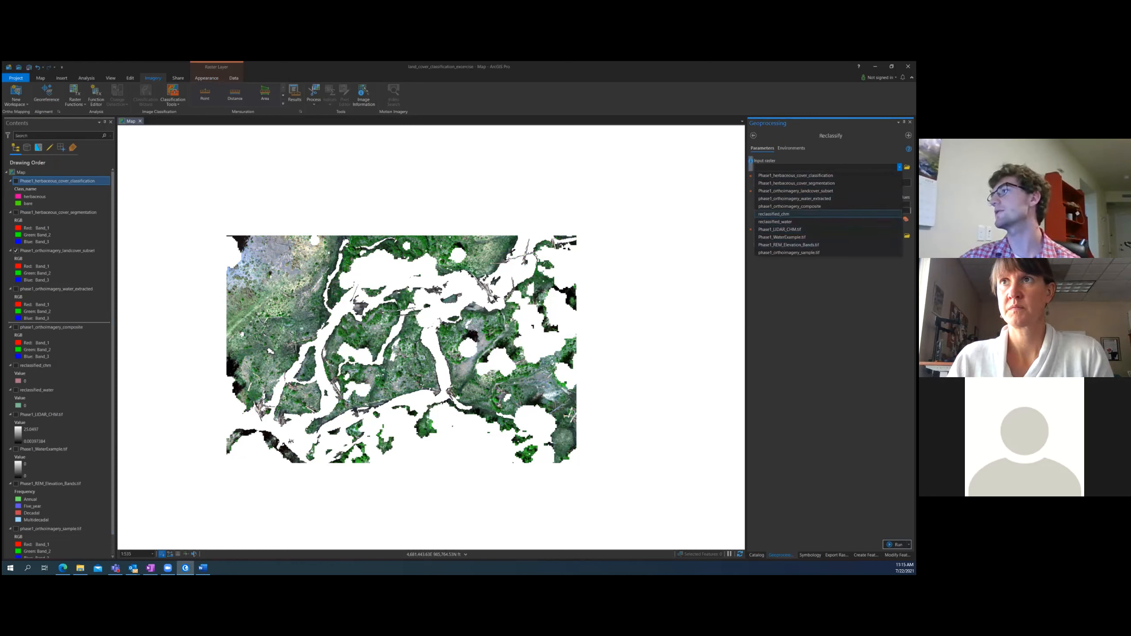
{"action": "key", "text": "Return"}
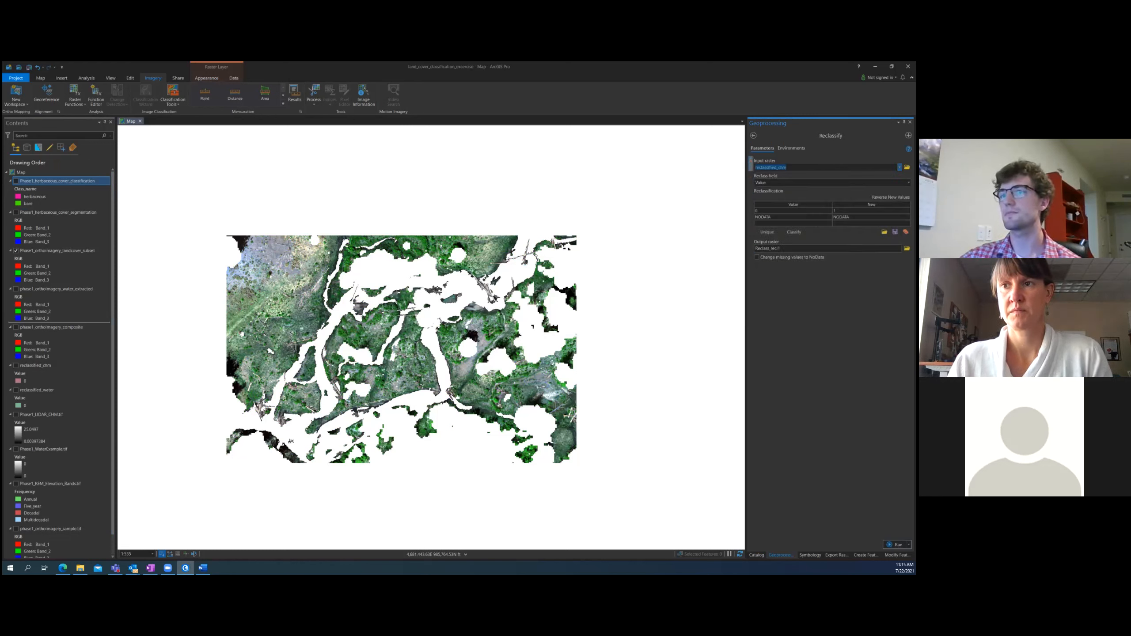
{"action": "left_click", "coordinate": [792, 168]}
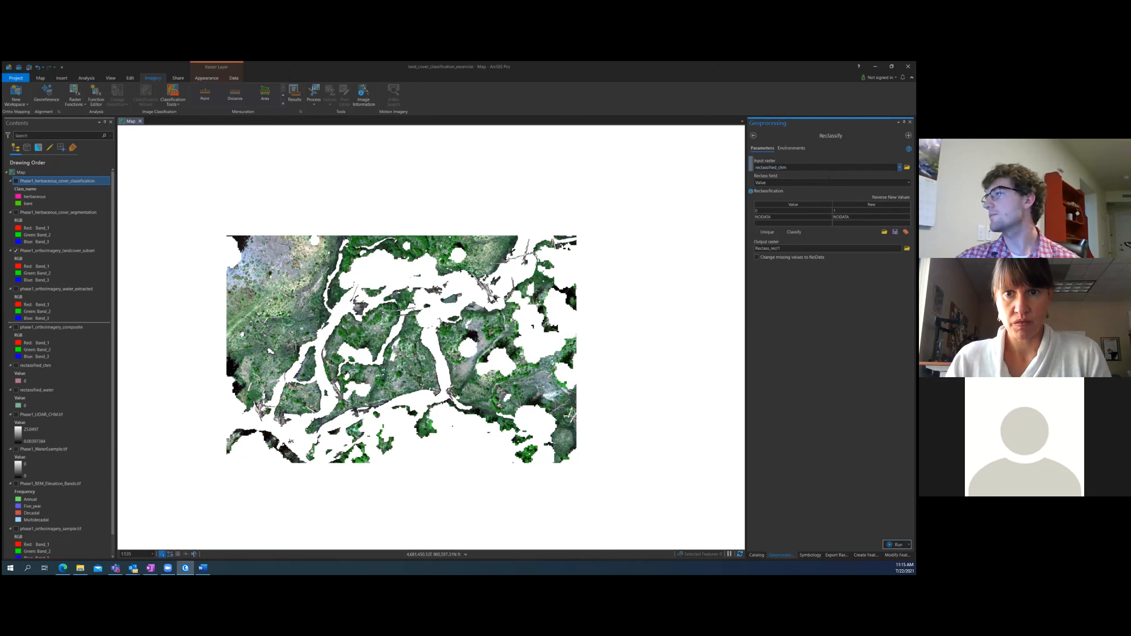
Compare reclassified_chm with the orthoimagery land cover subset and segmentation layers by switching their visibility, leaving reclassified_chm and the subset shown
{"action": "left_click", "coordinate": [16, 366]}
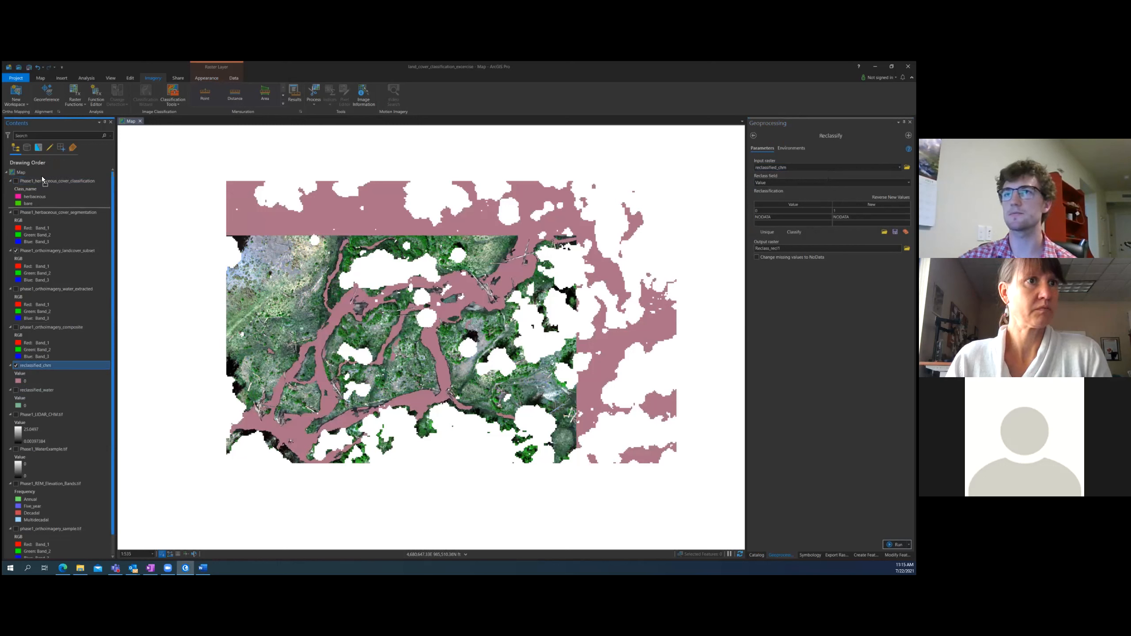
{"action": "left_click", "coordinate": [16, 365]}
{"action": "left_click", "coordinate": [16, 366]}
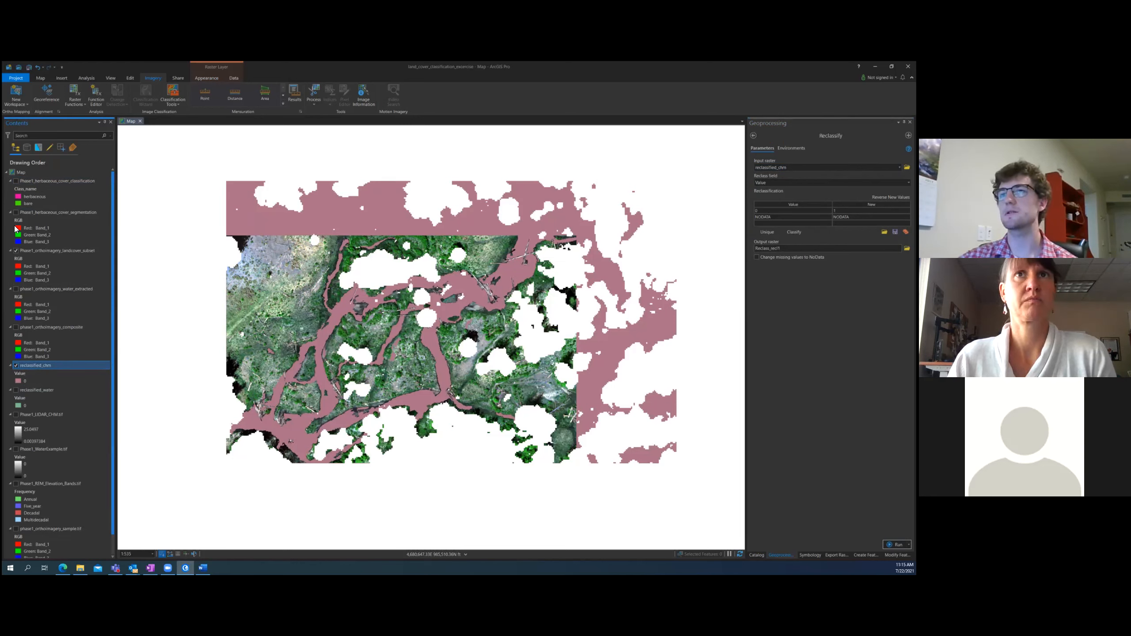
{"action": "left_click", "coordinate": [16, 252]}
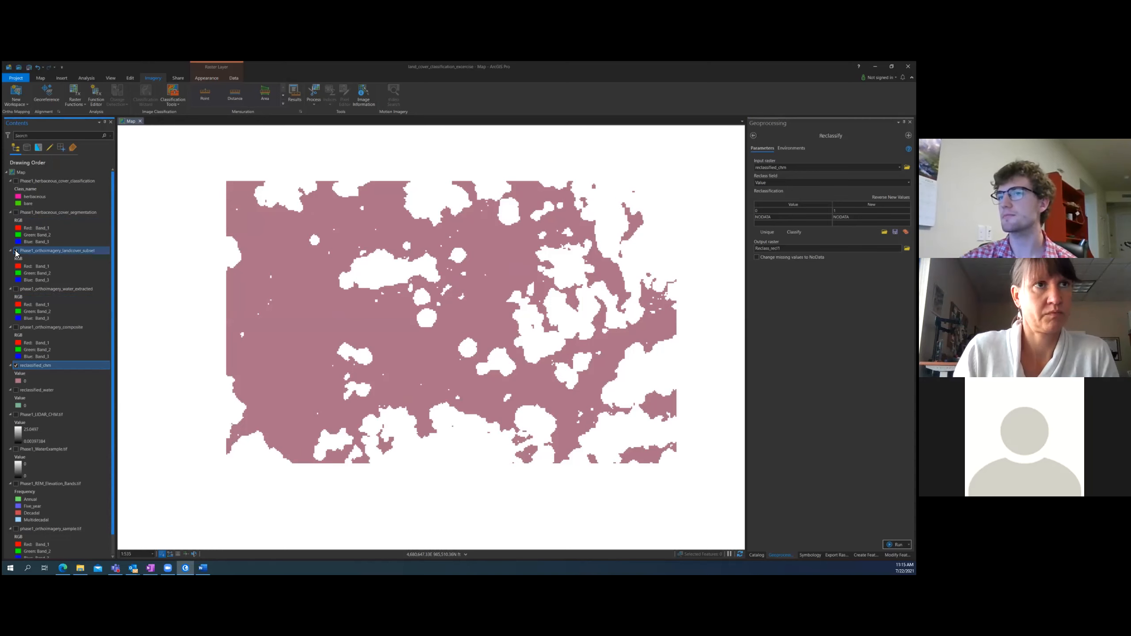
{"action": "left_click", "coordinate": [16, 366]}
{"action": "left_click", "coordinate": [16, 213]}
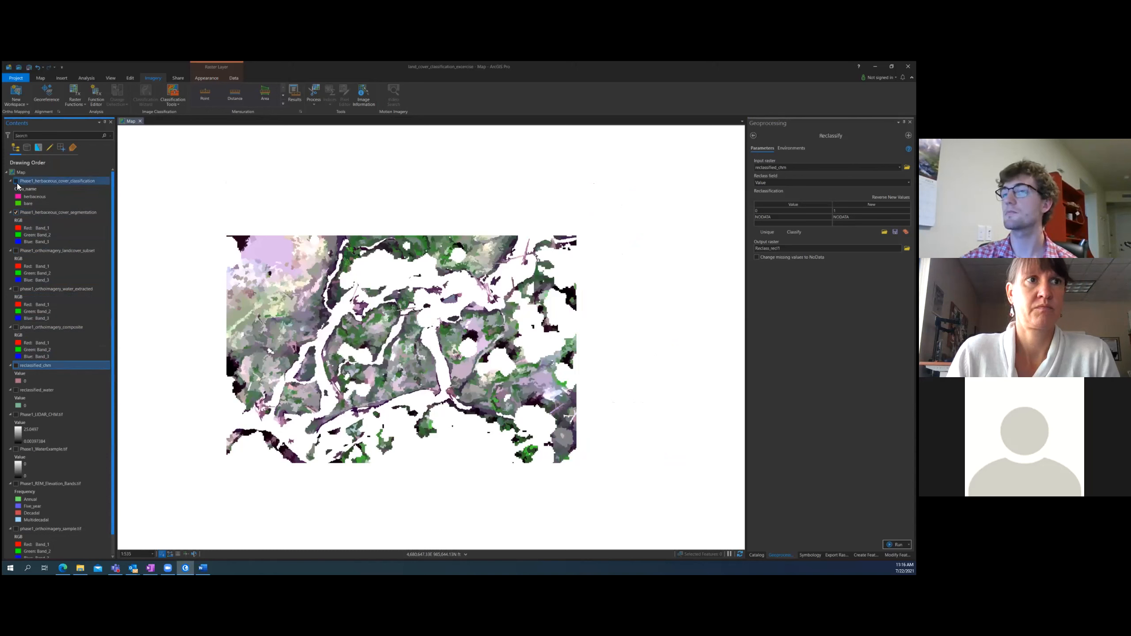
{"action": "left_click", "coordinate": [16, 213]}
{"action": "left_click", "coordinate": [16, 365]}
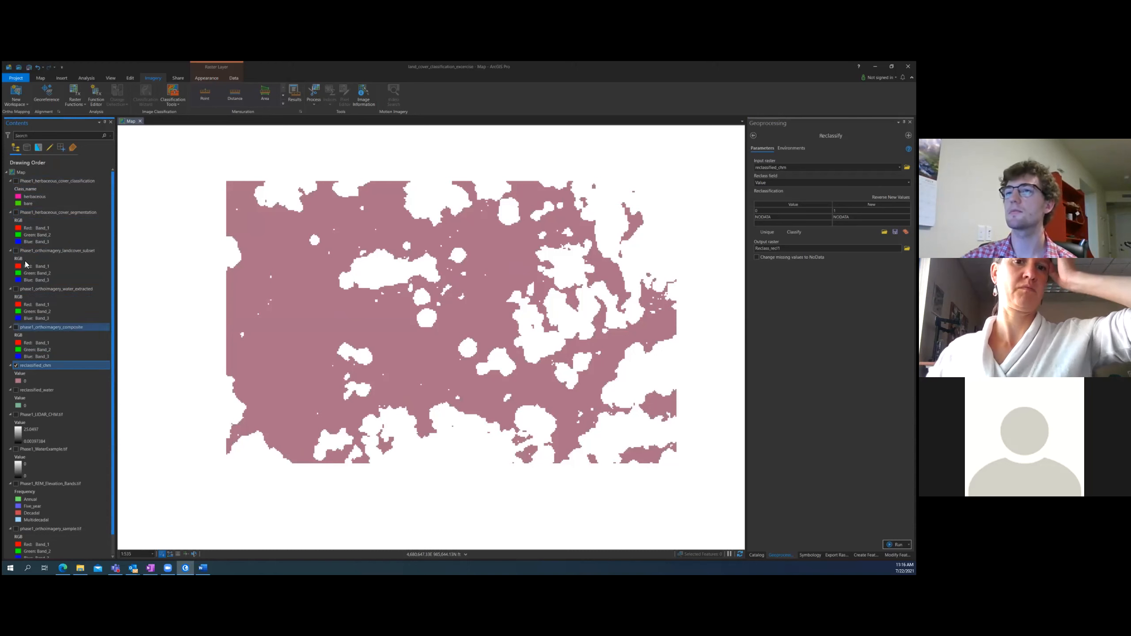
{"action": "left_click", "coordinate": [16, 251]}
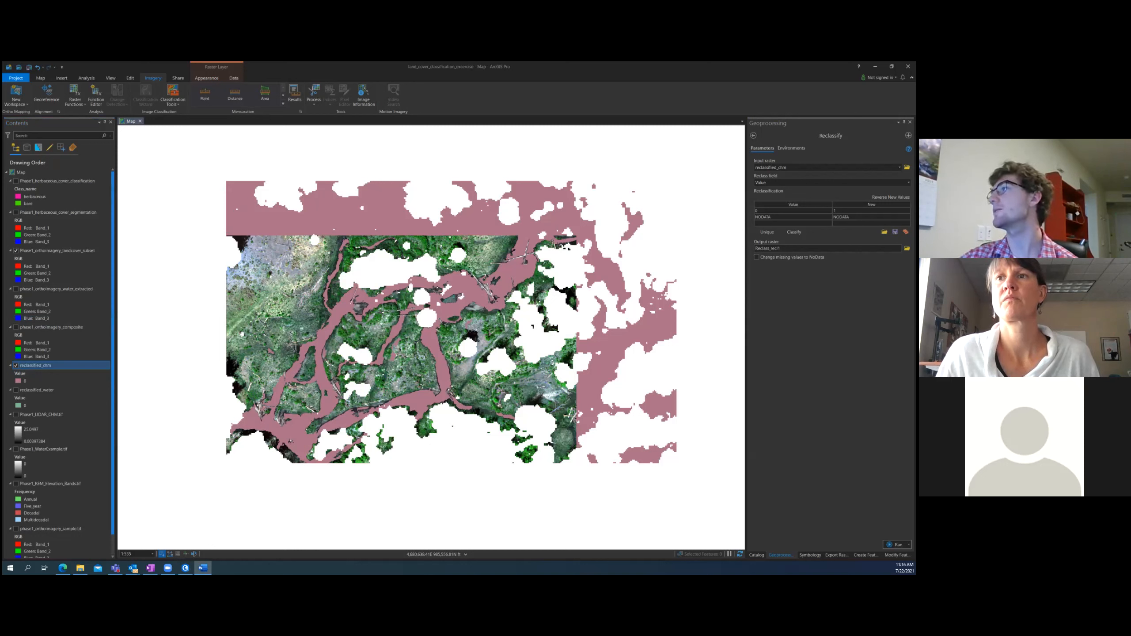
Check the input raster choices of the Reclassify tool, keeping reclassified_chm, and recheck the land cover subset layer
{"action": "left_click", "coordinate": [900, 167]}
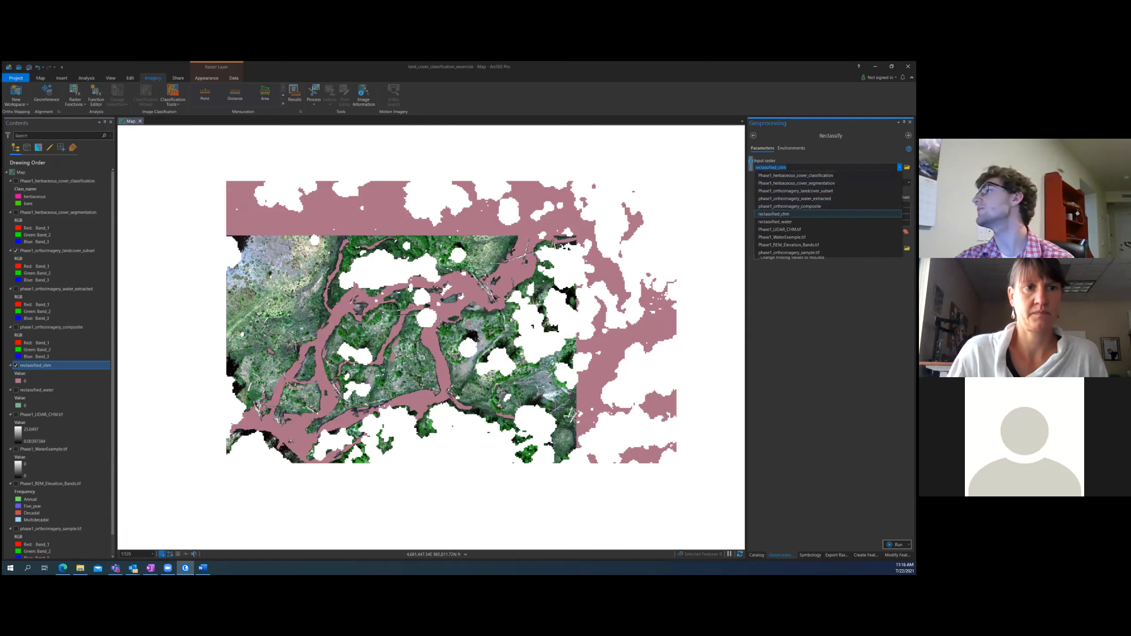
{"action": "left_click", "coordinate": [775, 214]}
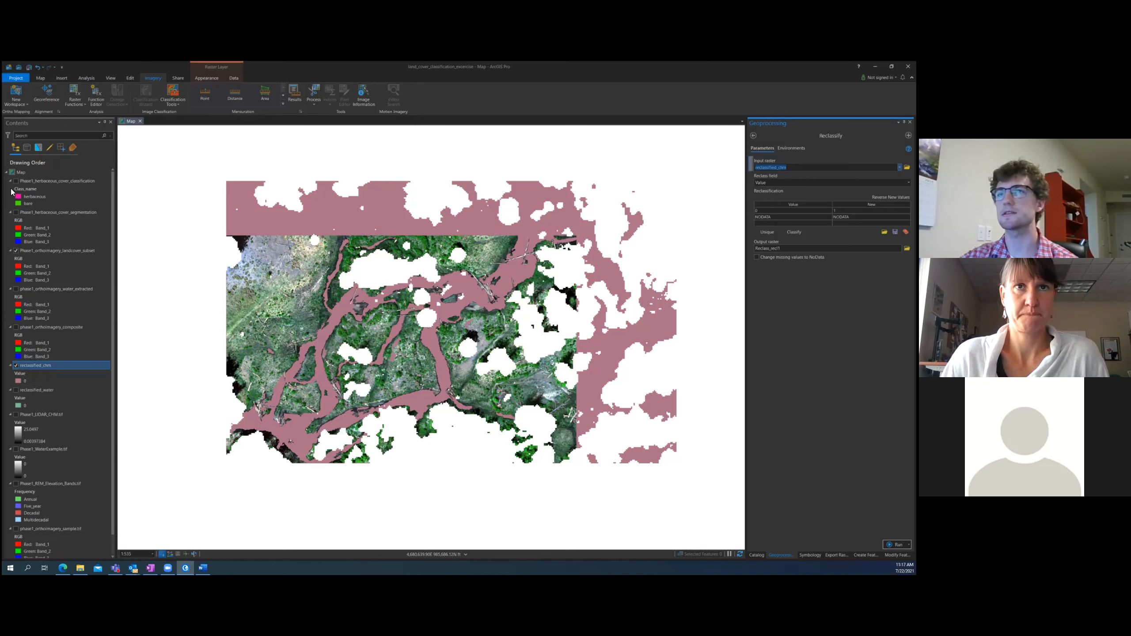
{"action": "left_click", "coordinate": [16, 251]}
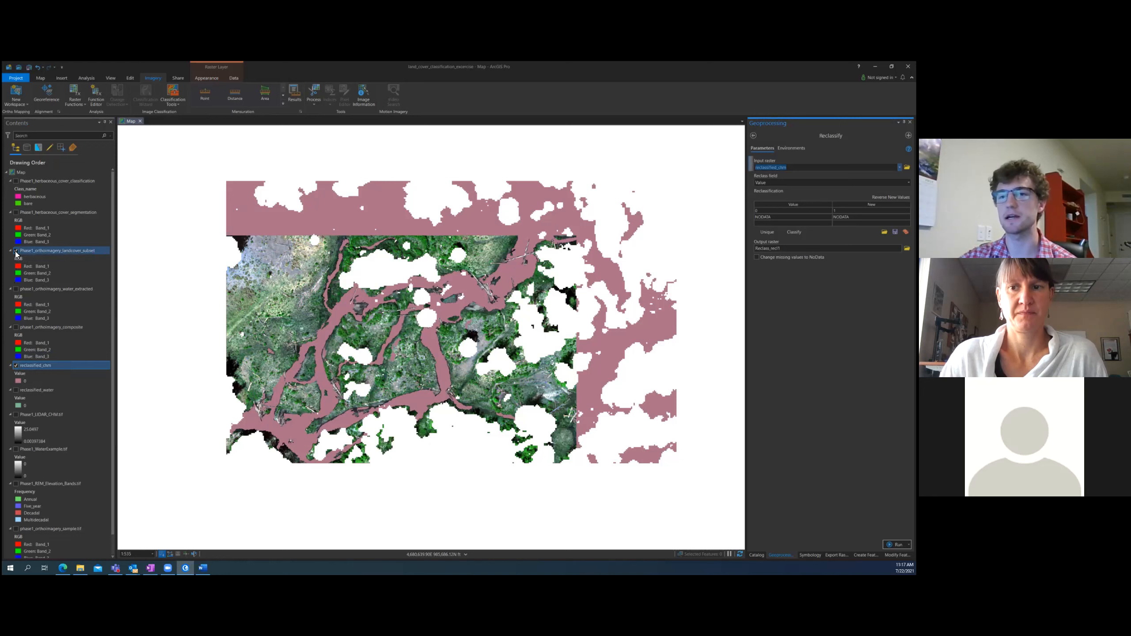
{"action": "left_click", "coordinate": [17, 252]}
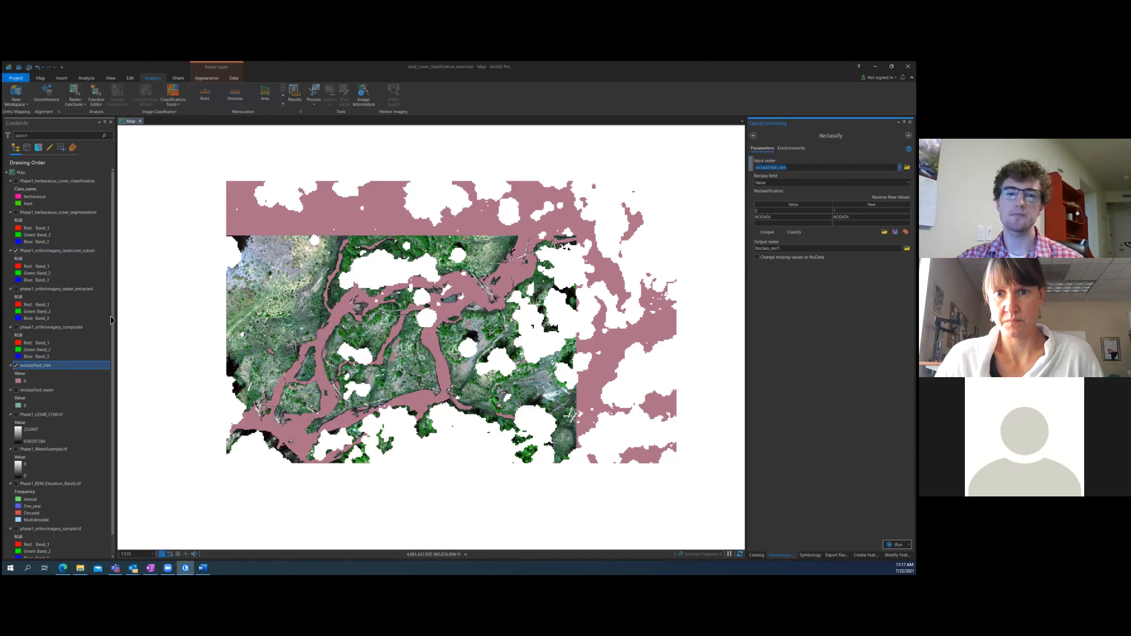
{"action": "key", "text": "alt+Tab"}
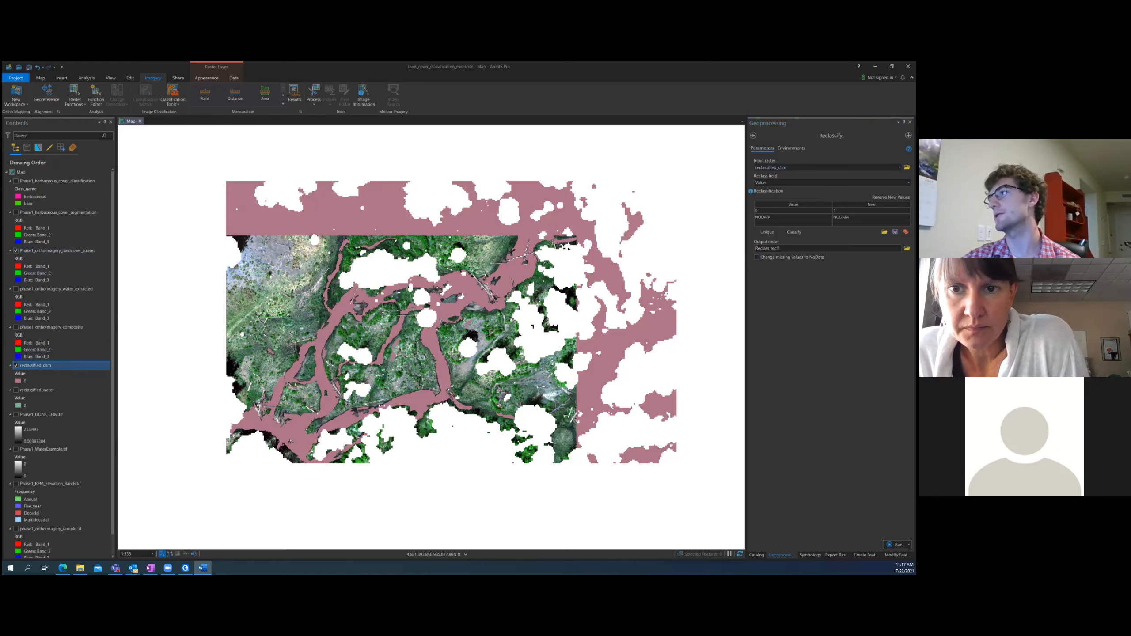
Set the new value for NODATA to 100 in the reclassification table and edit the new value for the 0 class
{"action": "left_click", "coordinate": [855, 211]}
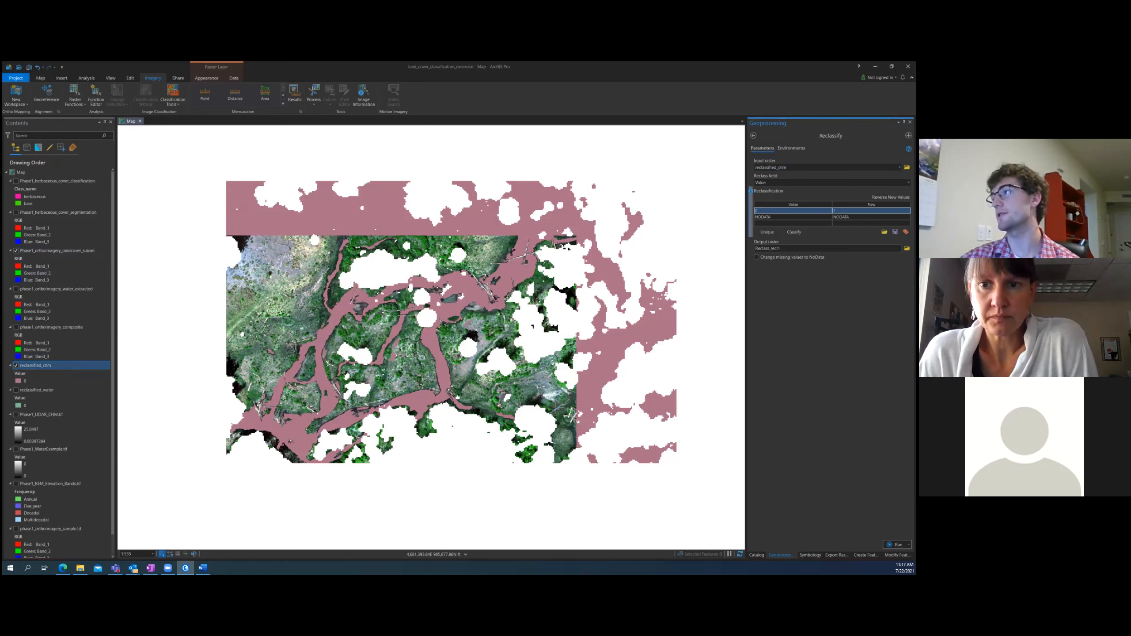
{"action": "left_click", "coordinate": [855, 211]}
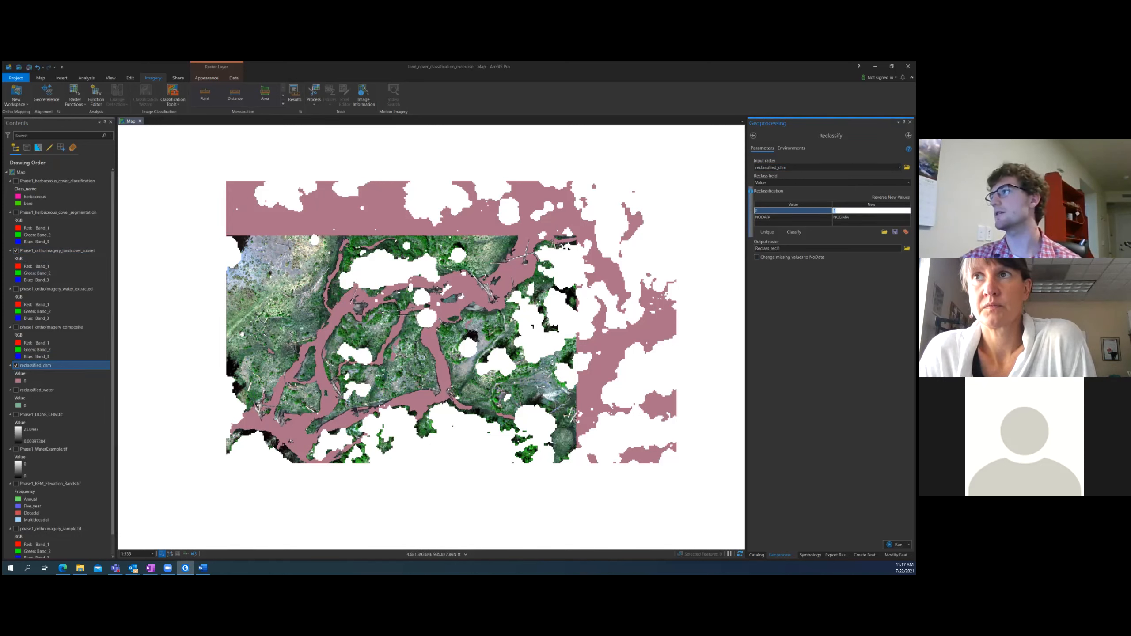
{"action": "left_click", "coordinate": [855, 217]}
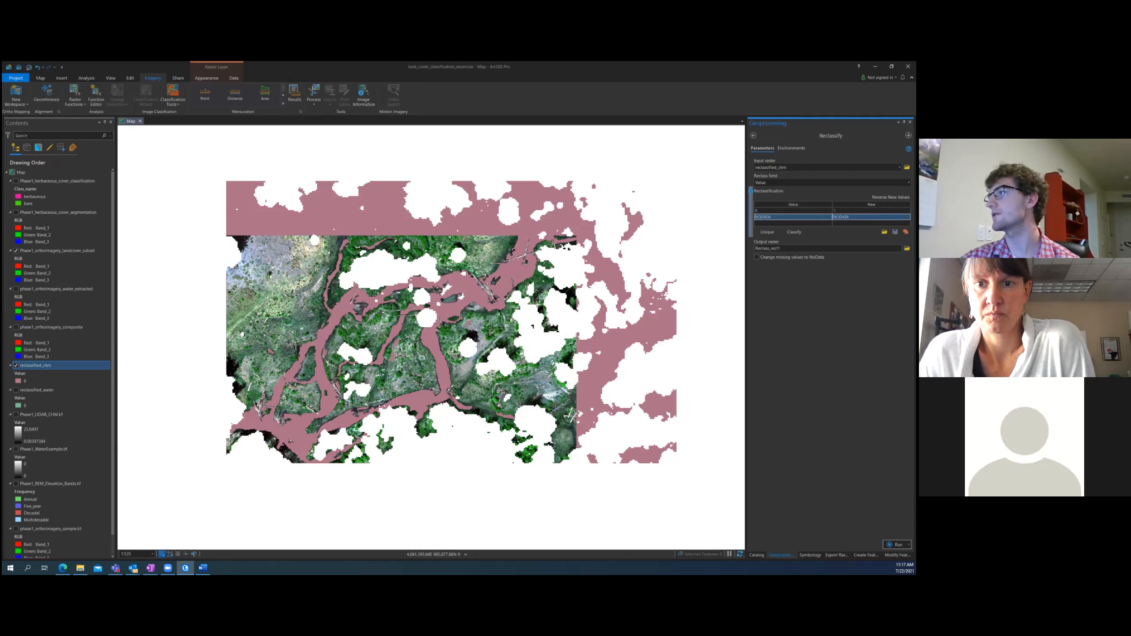
{"action": "left_click", "coordinate": [855, 217]}
{"action": "double_click", "coordinate": [842, 217]}
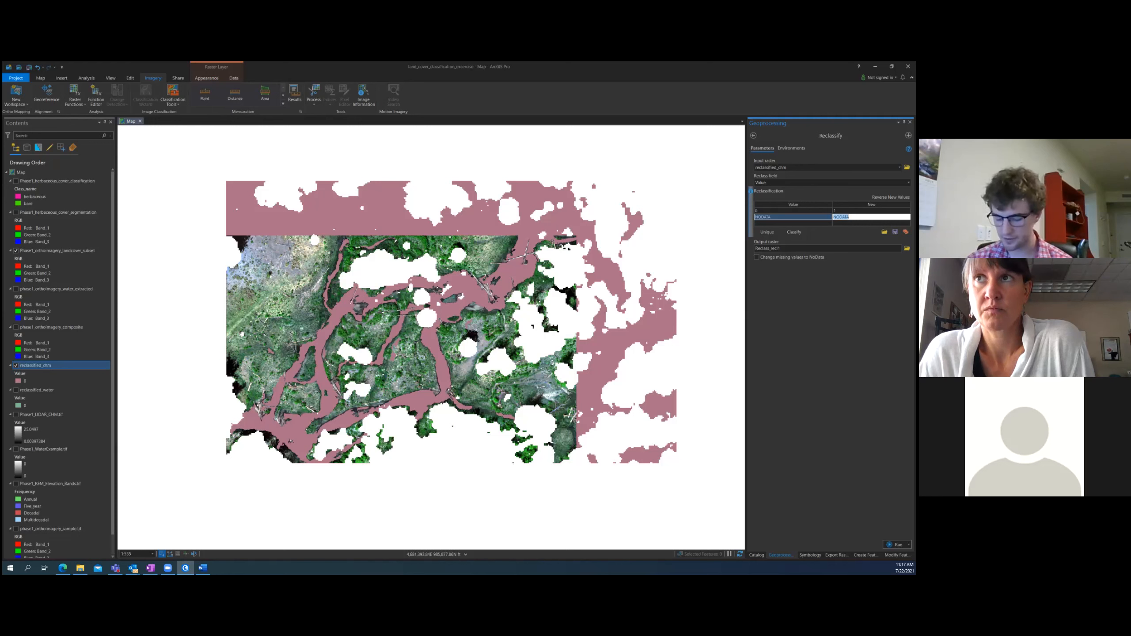
{"action": "type", "text": "1"}
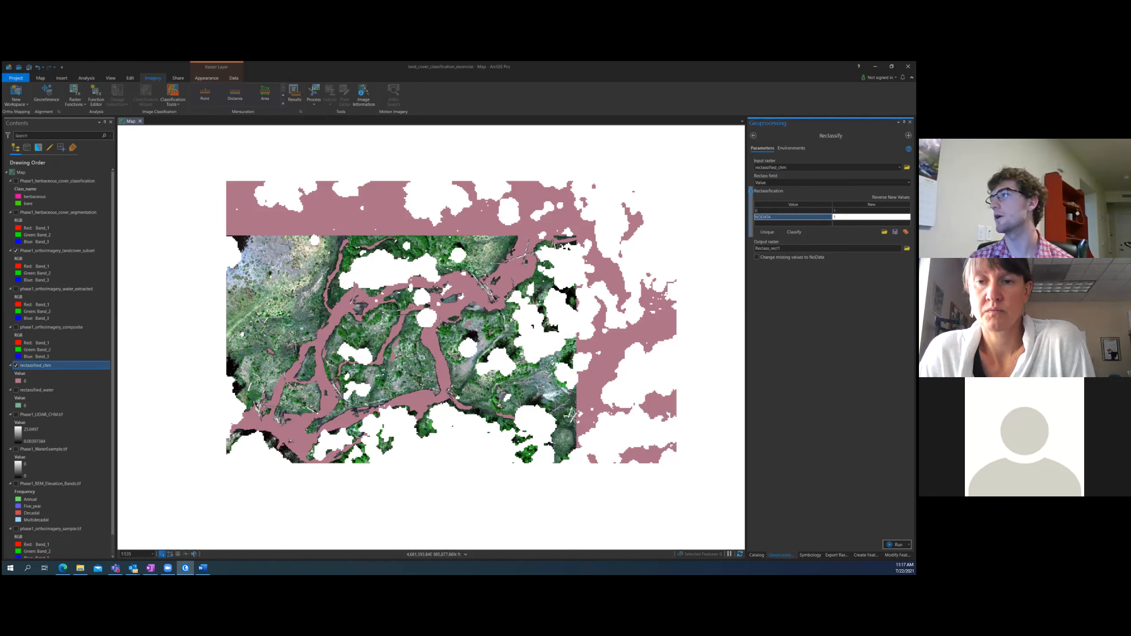
{"action": "type", "text": "00"}
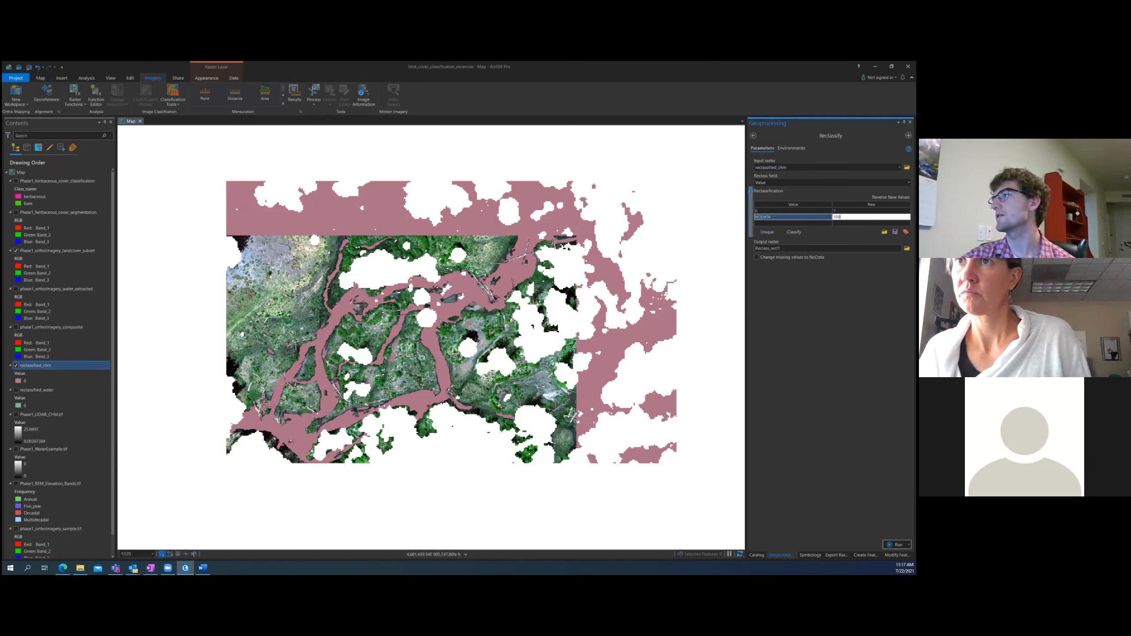
{"action": "key", "text": "Return"}
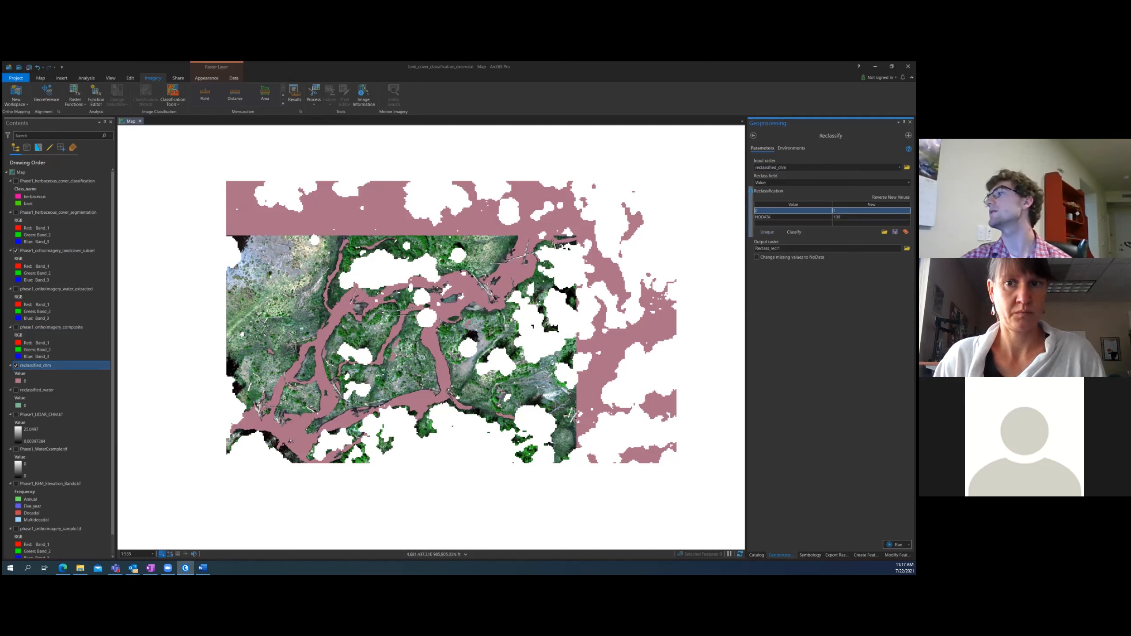
{"action": "left_click", "coordinate": [853, 211]}
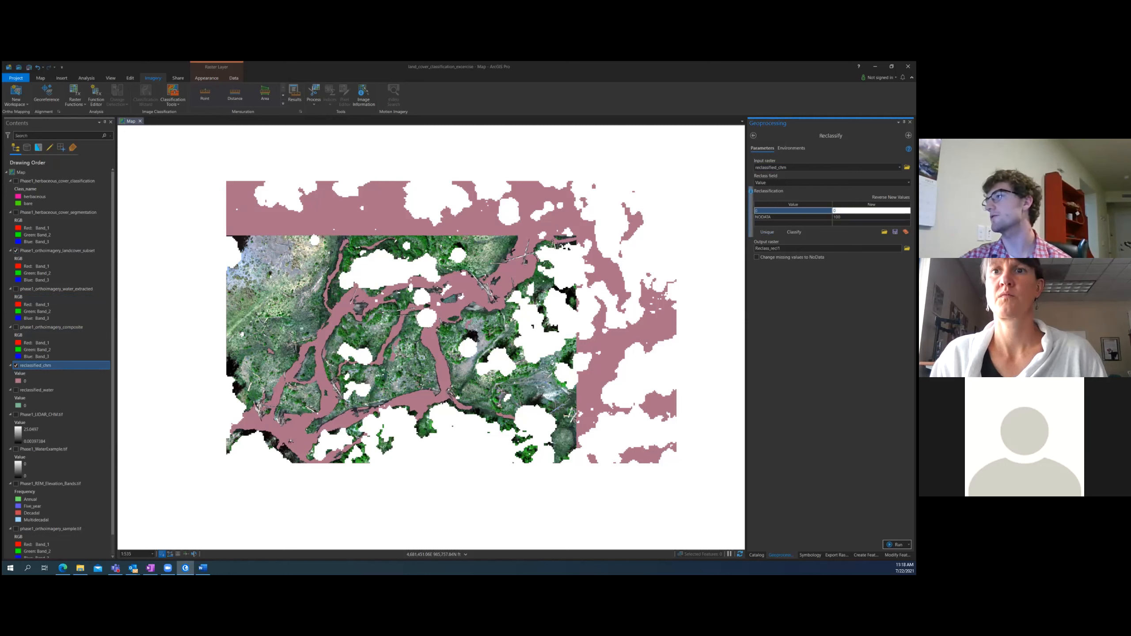
{"action": "key", "text": "Return"}
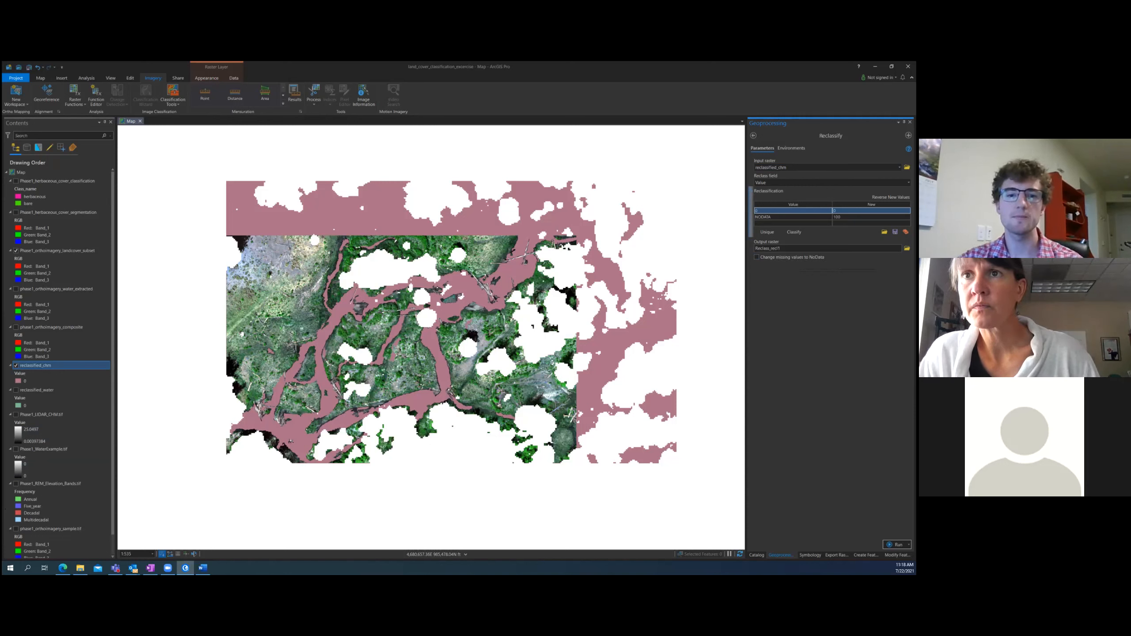
{"action": "key", "text": "alt+Tab"}
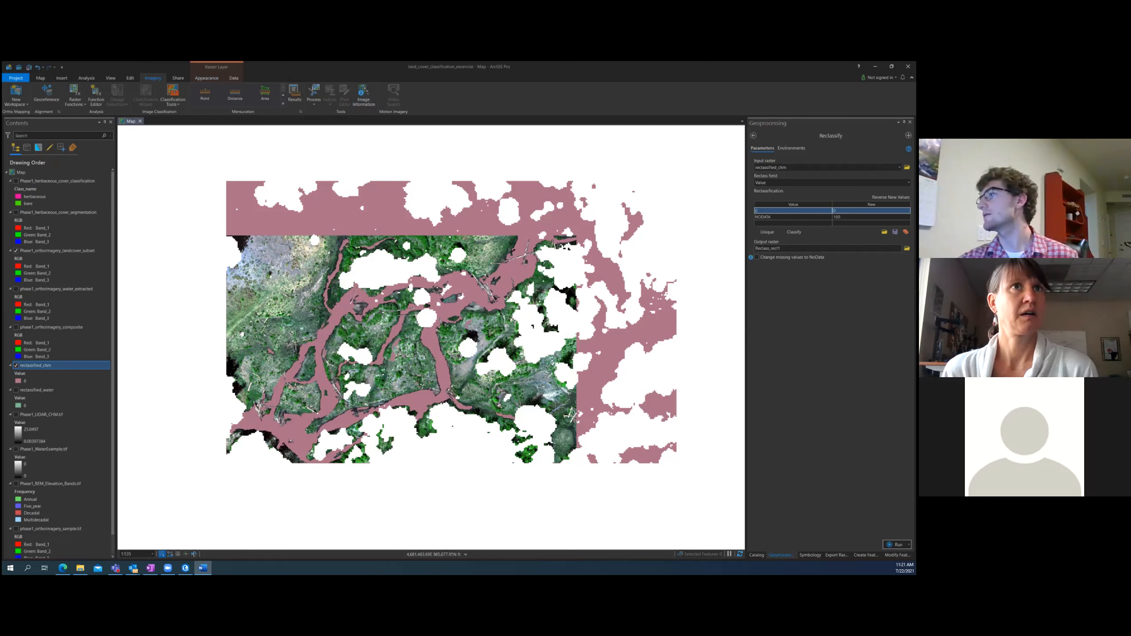
Name the output raster Phase1_canopy_class_layer, keeping it in the project geodatabase
{"action": "left_click", "coordinate": [827, 249]}
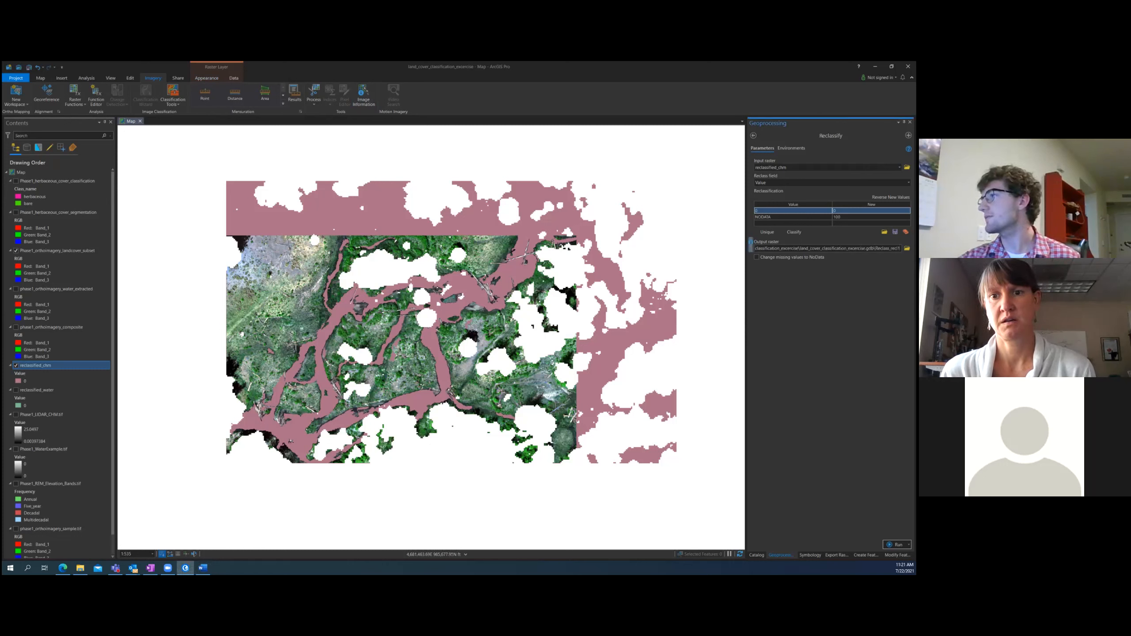
{"action": "left_click_drag", "start_coordinate": [876, 249], "coordinate": [889, 249]}
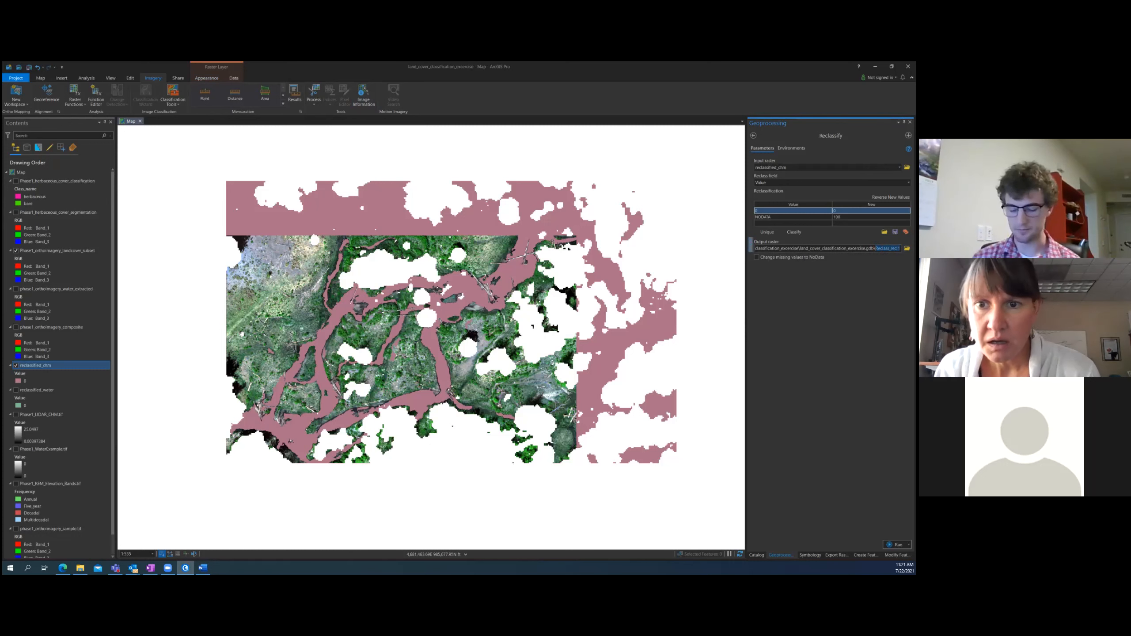
{"action": "key", "text": "BackSpace"}
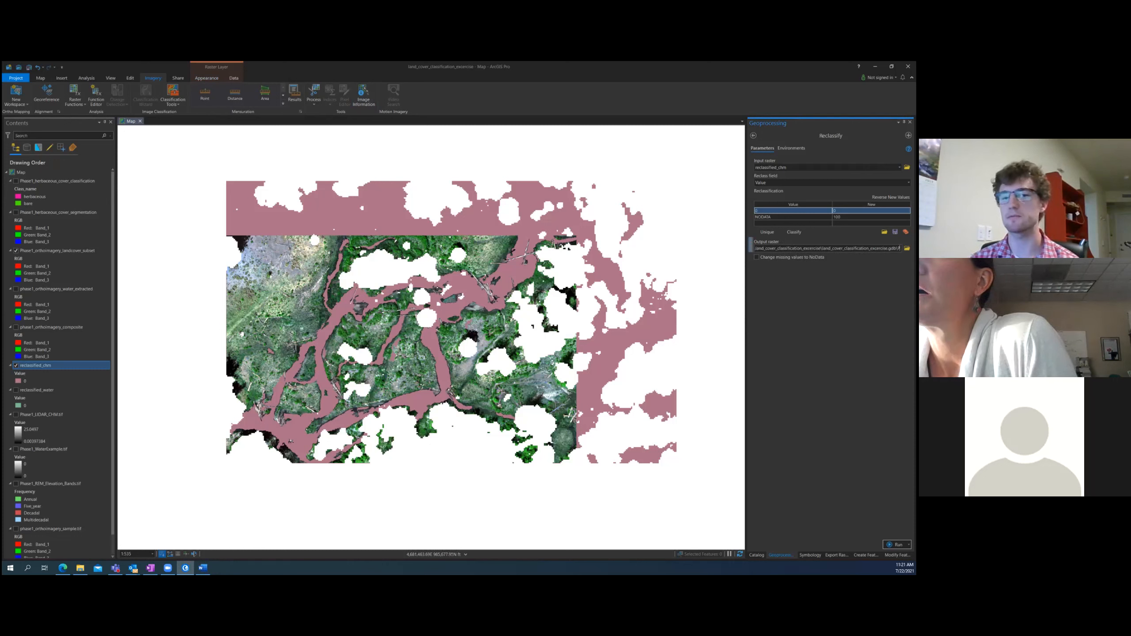
{"action": "type", "text": "hase"}
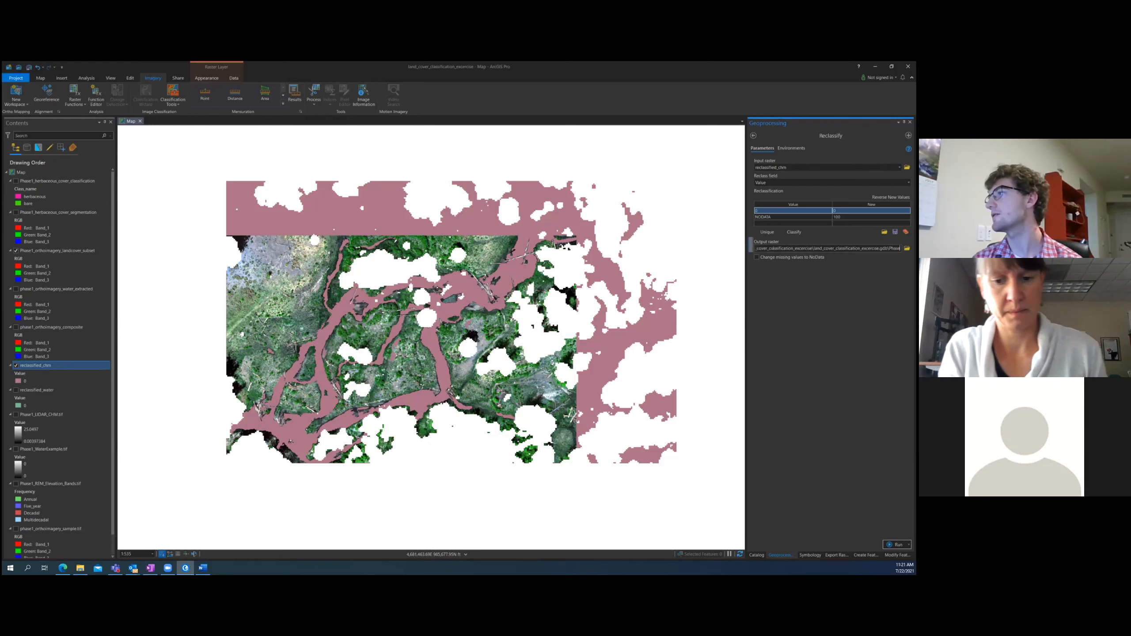
{"action": "type", "text": "1"}
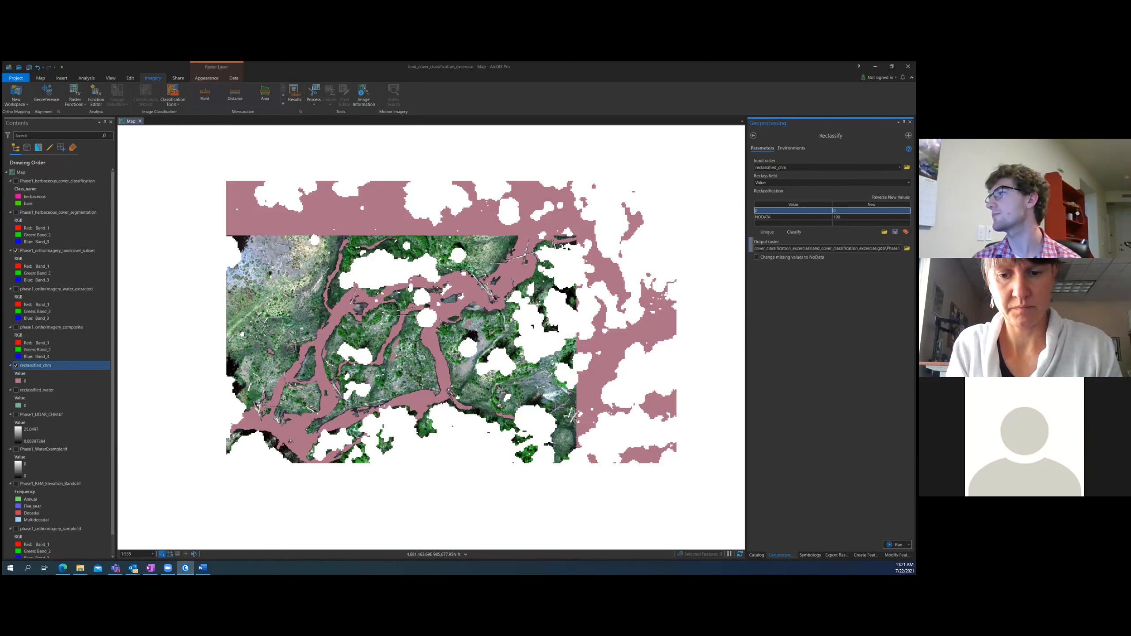
{"action": "type", "text": "_canopy"}
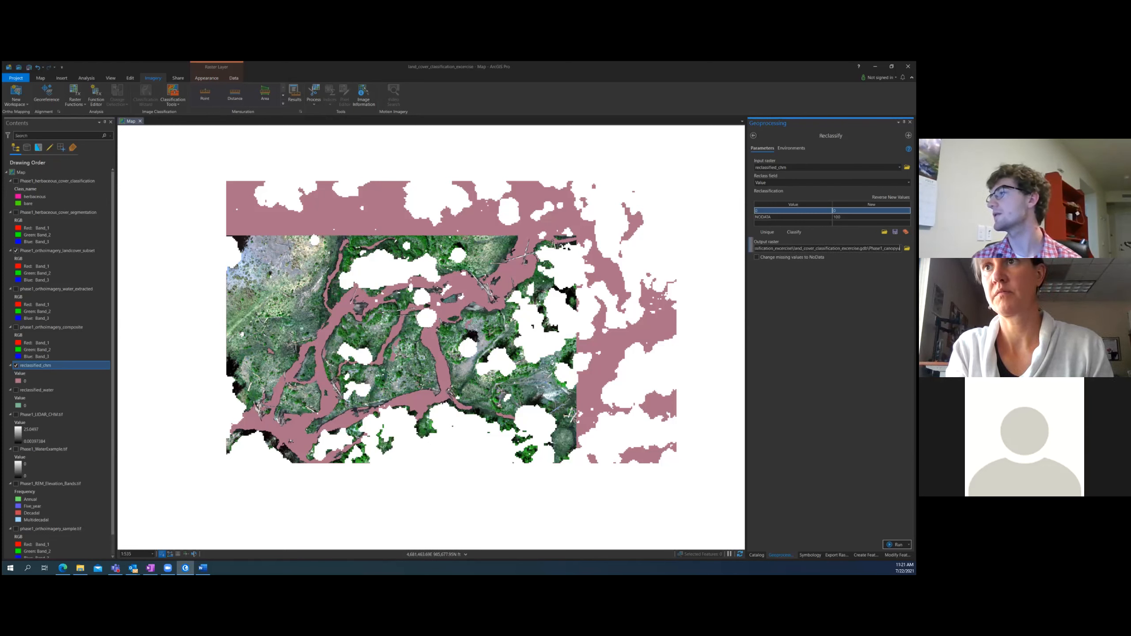
{"action": "type", "text": "_clas"}
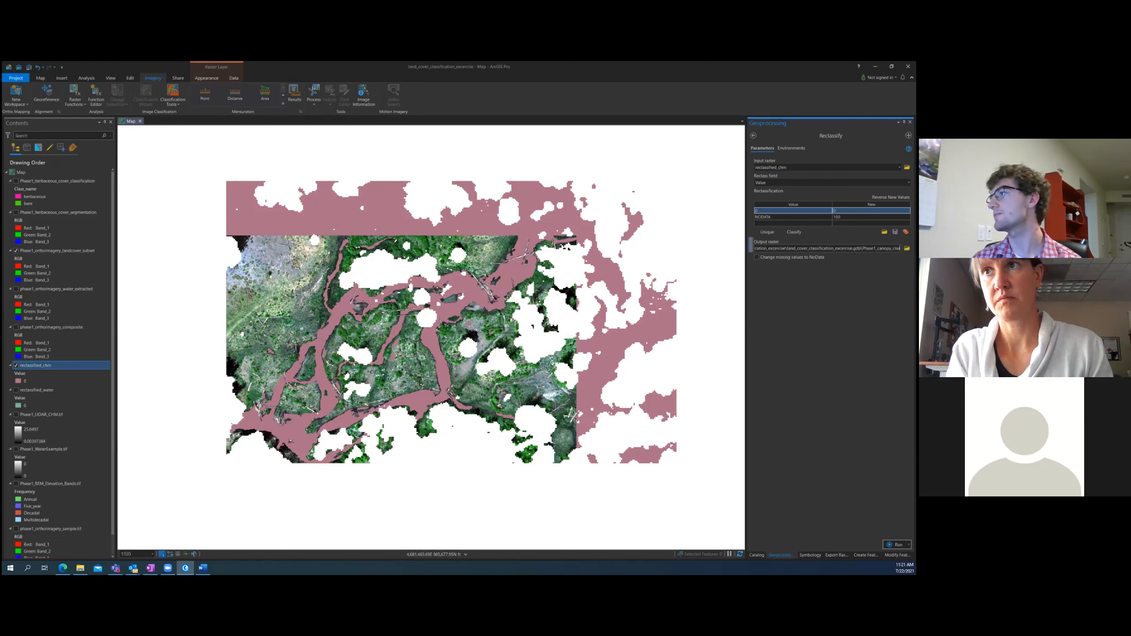
{"action": "type", "text": "s_layer"}
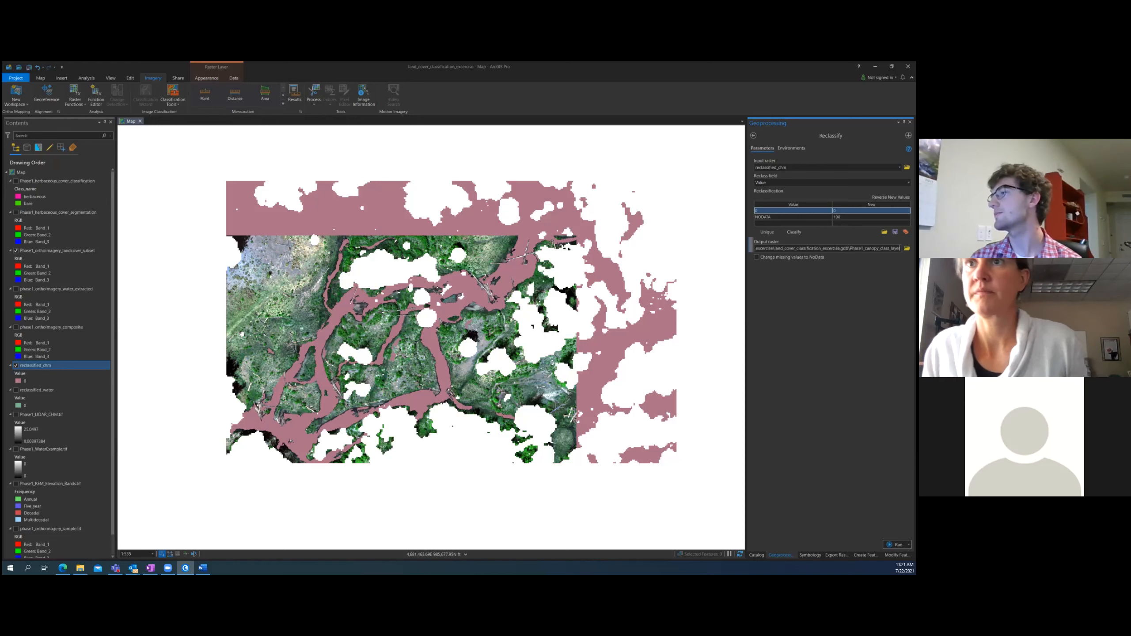
{"action": "key", "text": "Tab"}
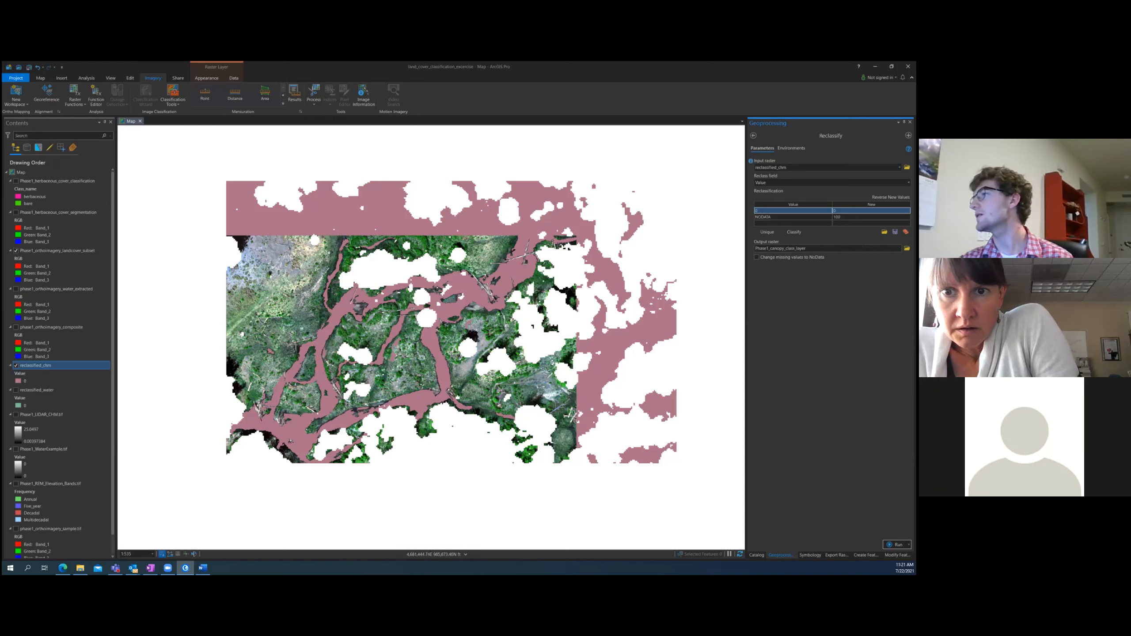
Set the Reclassify cell size to match layer phase1_orthoimagery_water_extracted and run the canopy reclassification
{"action": "left_click", "coordinate": [792, 148]}
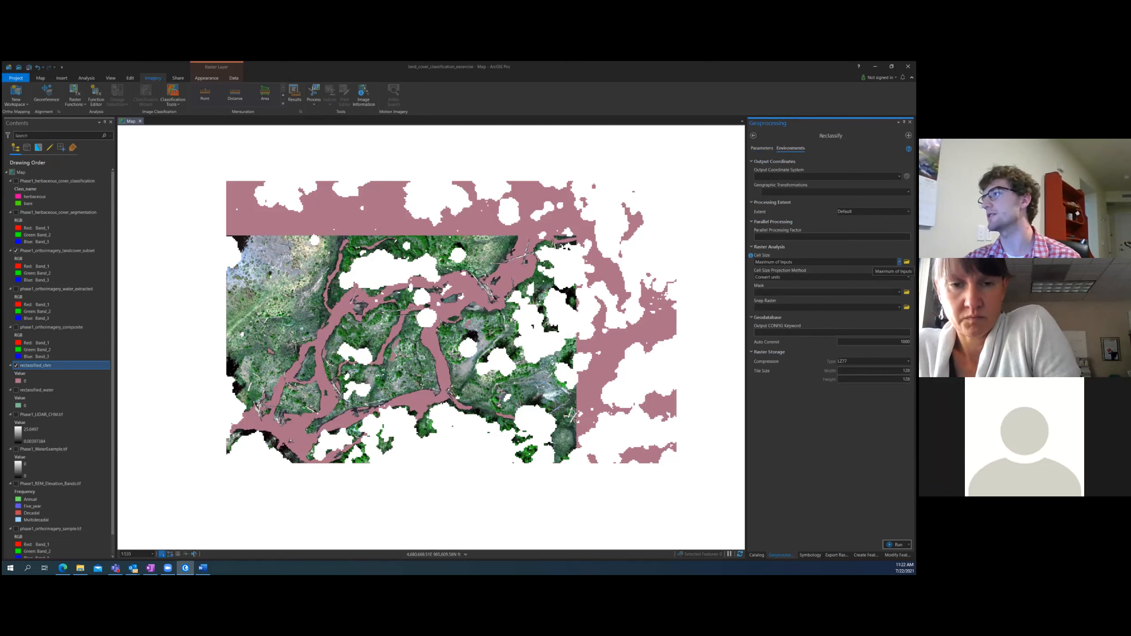
{"action": "left_click", "coordinate": [899, 262]}
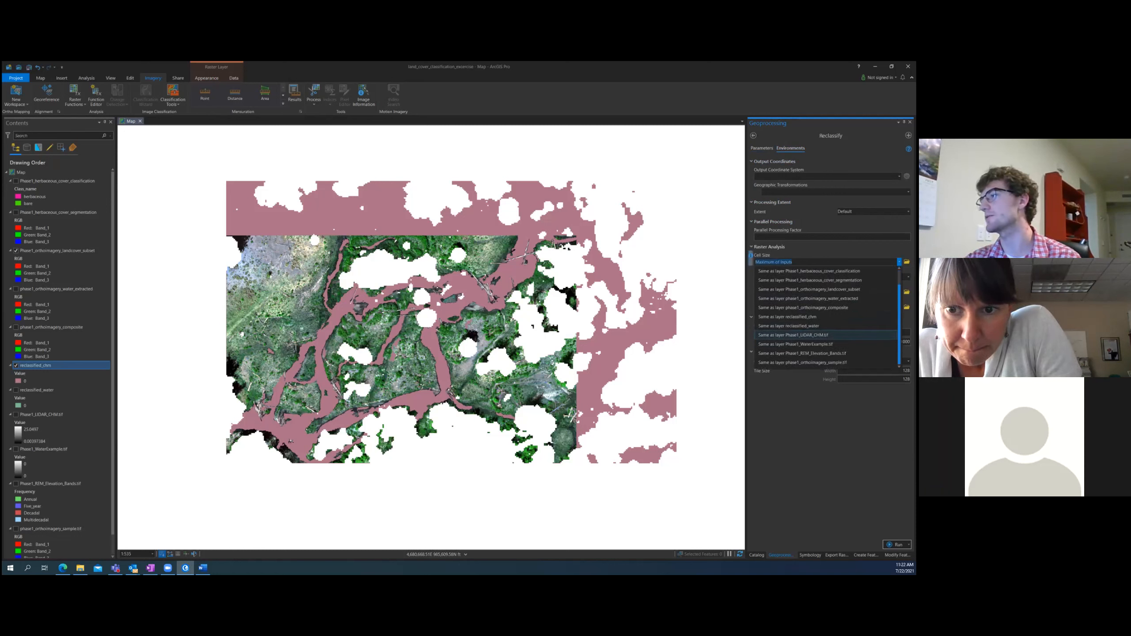
{"action": "scroll", "coordinate": [824, 334], "scroll_direction": "up", "scroll_amount": 1}
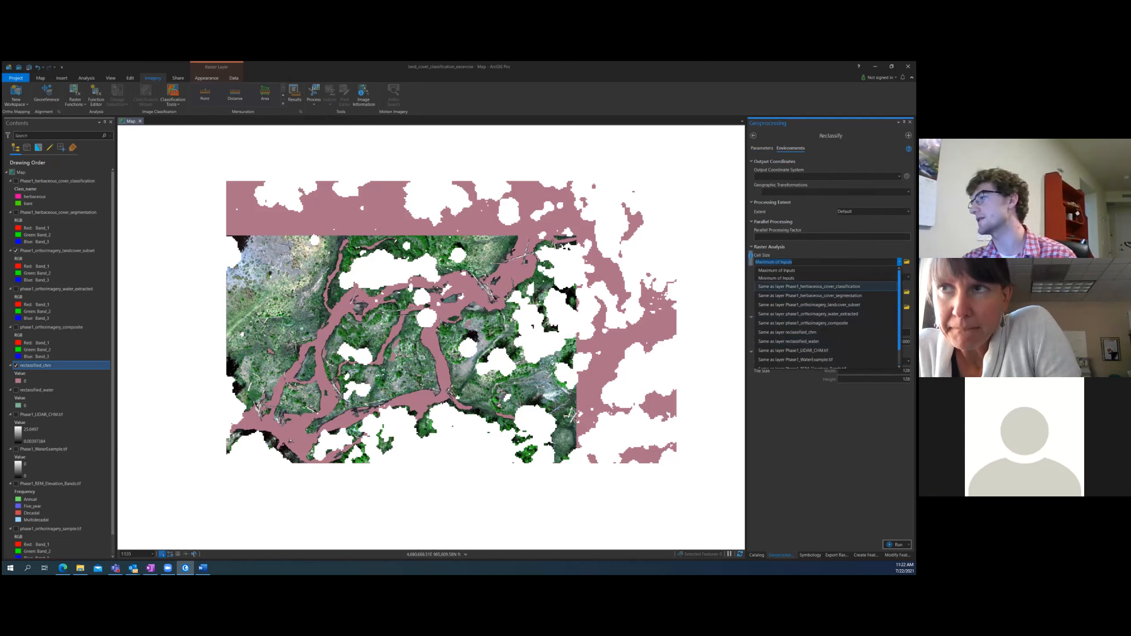
{"action": "scroll", "coordinate": [827, 316], "scroll_direction": "down", "scroll_amount": 1}
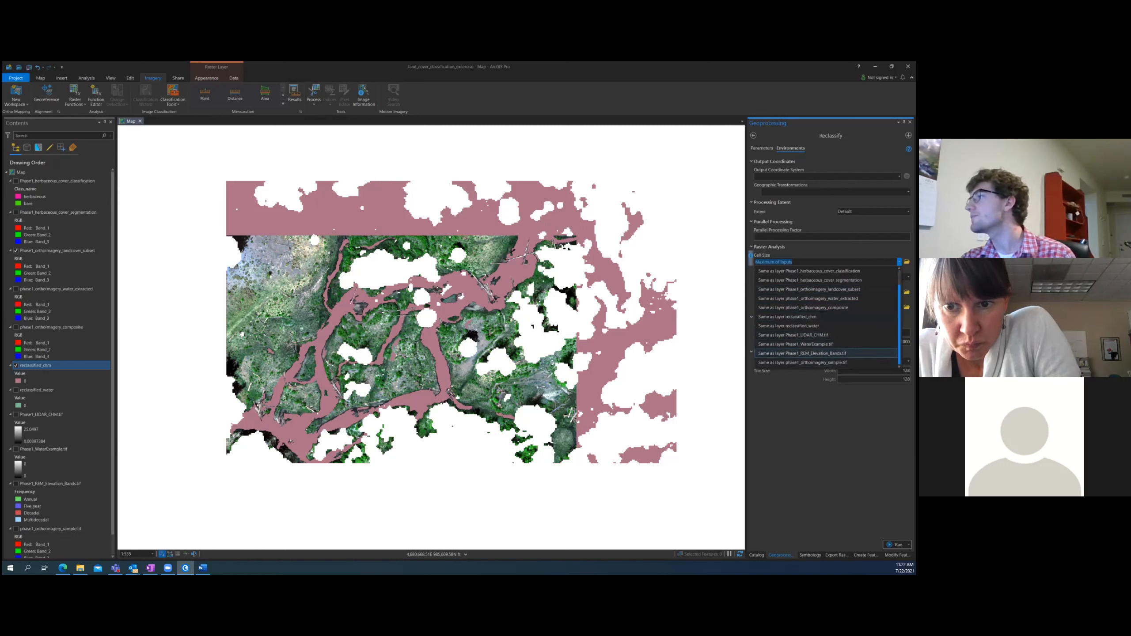
{"action": "scroll", "coordinate": [826, 316], "scroll_direction": "up", "scroll_amount": 1}
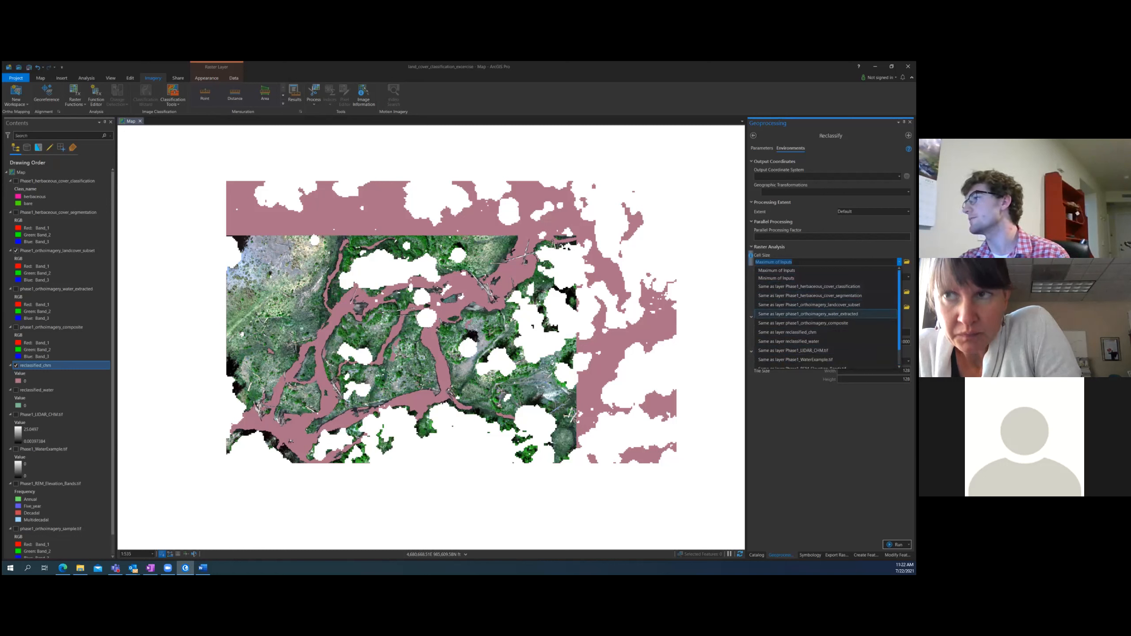
{"action": "left_click", "coordinate": [808, 314]}
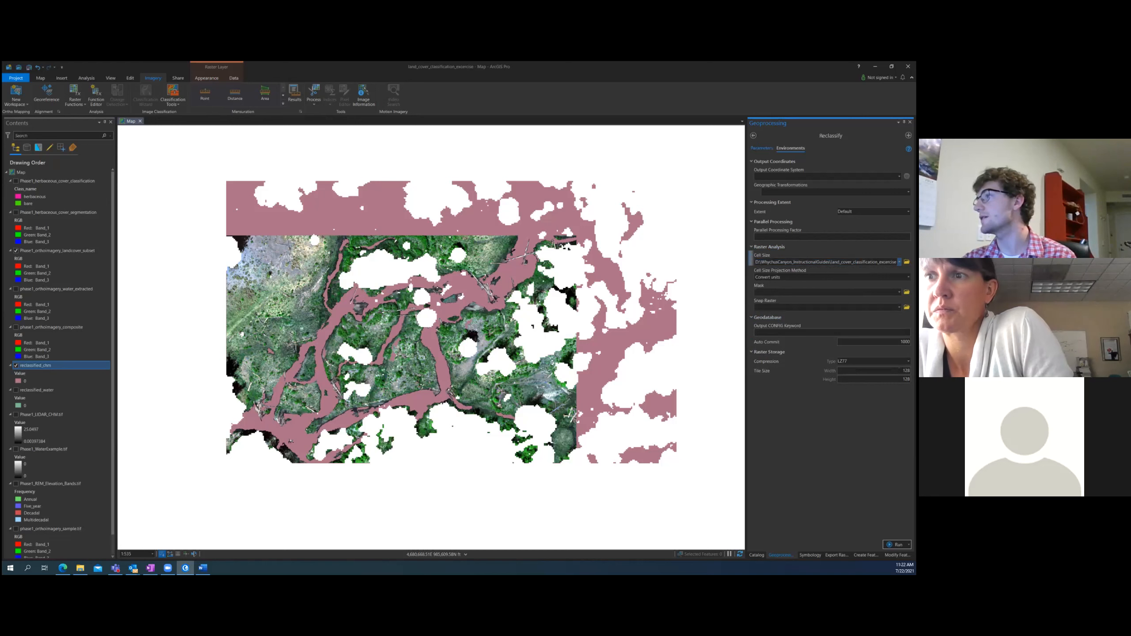
{"action": "left_click", "coordinate": [761, 148]}
{"action": "left_click", "coordinate": [896, 544]}
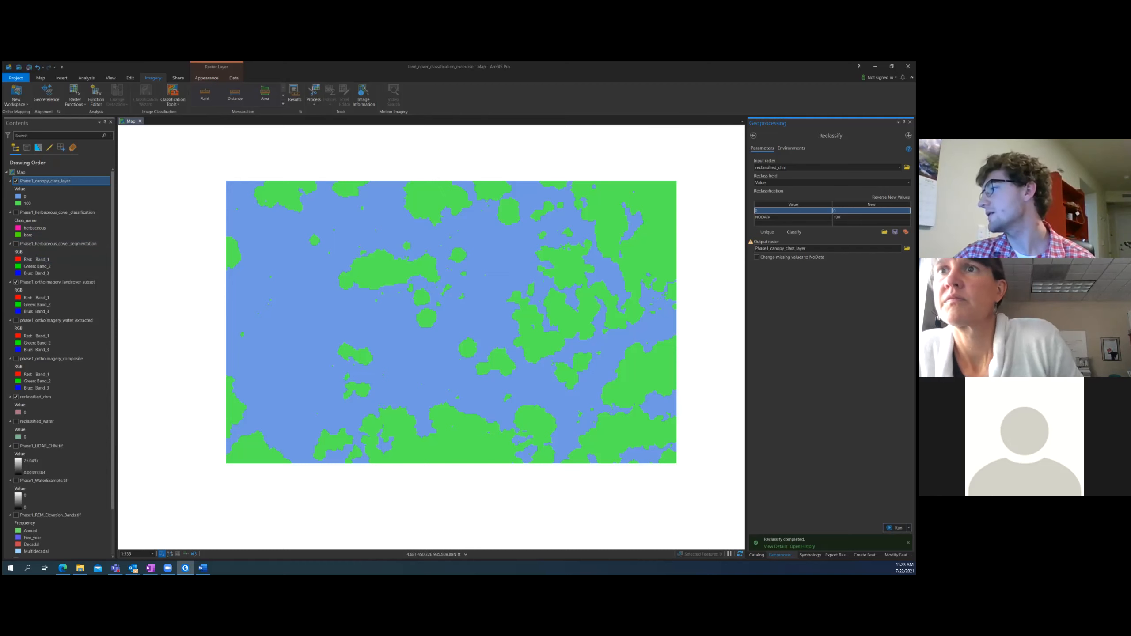
Close the canopy class layer's symbology settings and open a fresh Reclassify tool
{"action": "left_click", "coordinate": [810, 555]}
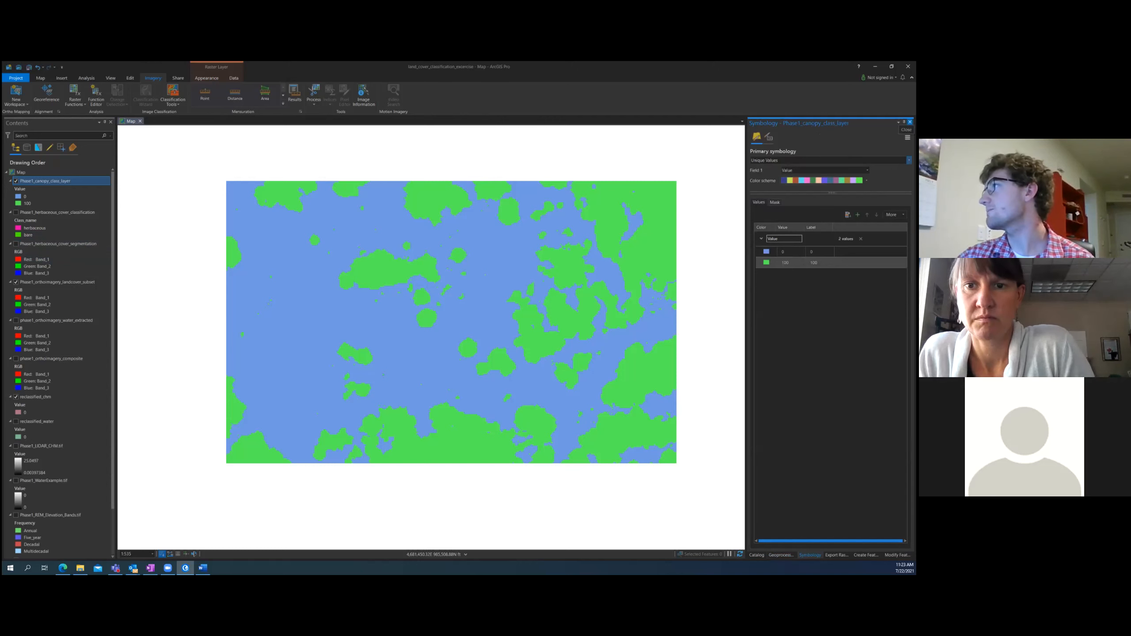
{"action": "left_click", "coordinate": [910, 122]}
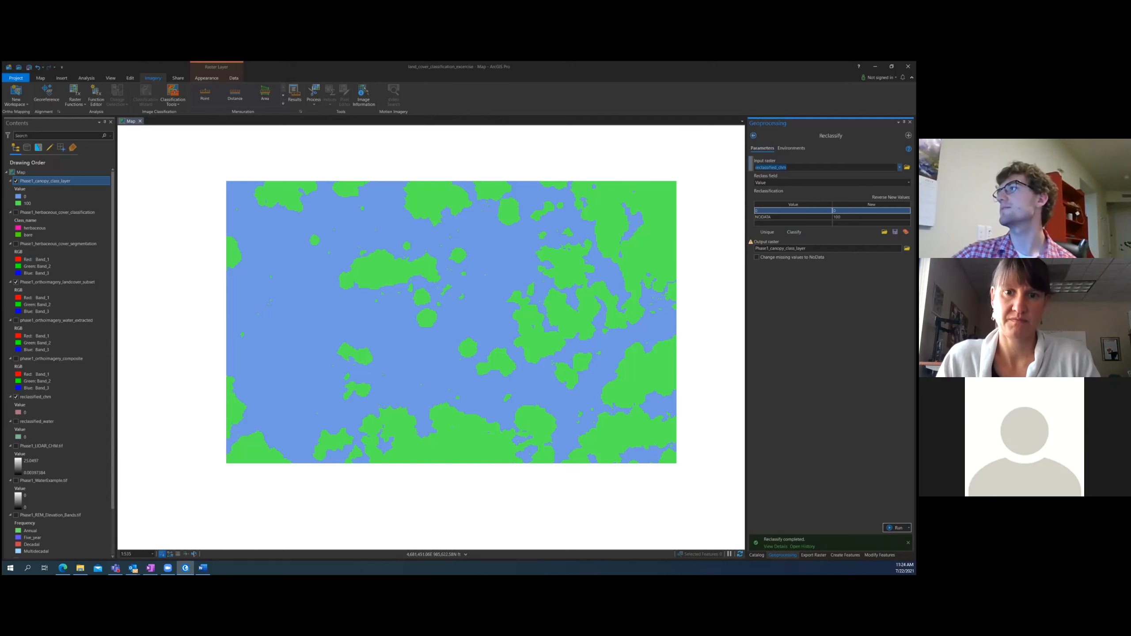
{"action": "left_click", "coordinate": [753, 135]}
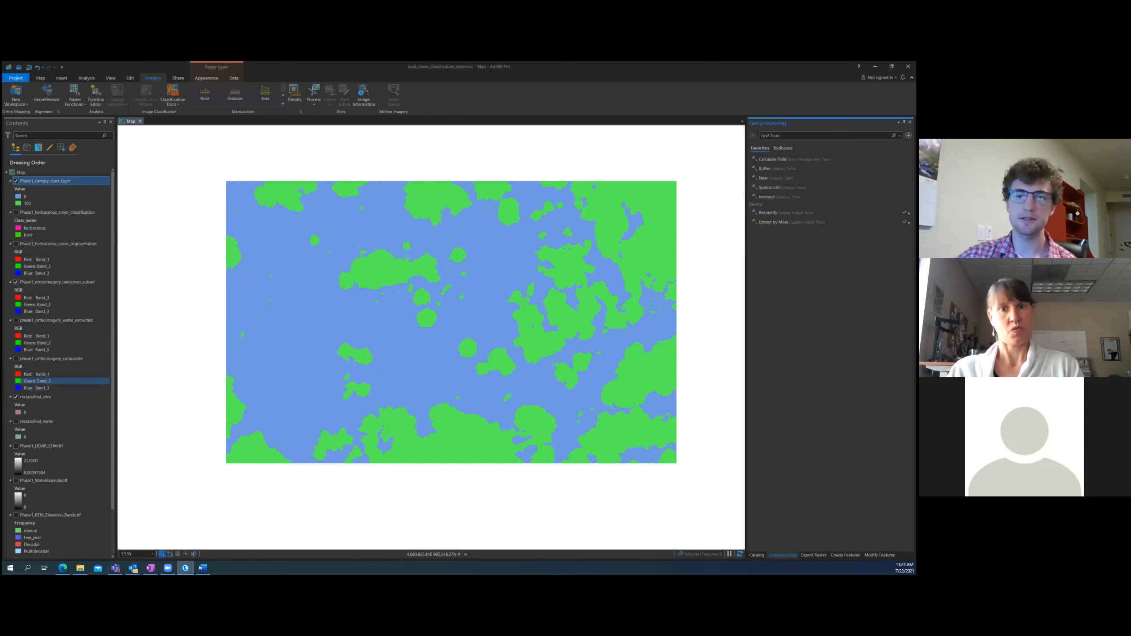
{"action": "key", "text": "alt+Tab"}
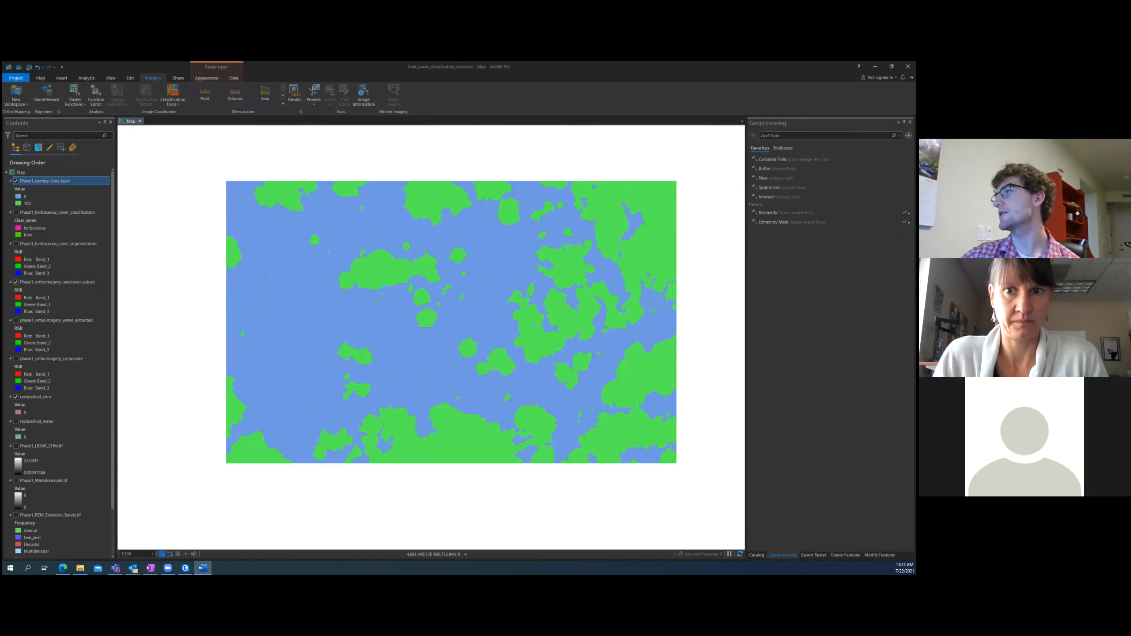
{"action": "left_click", "coordinate": [768, 213]}
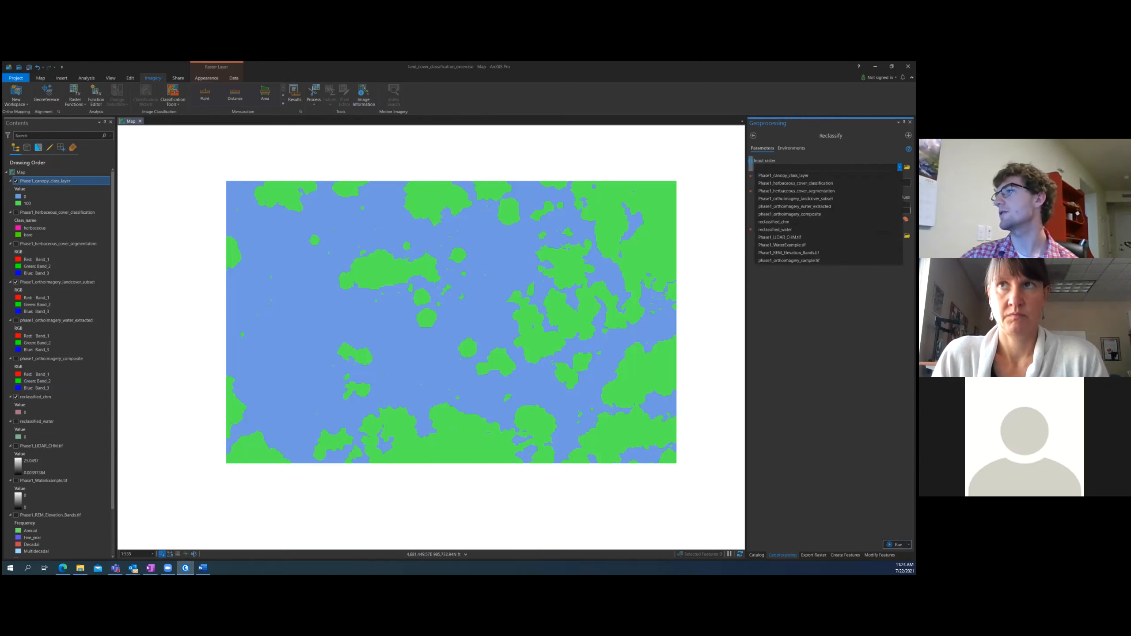
Show Phase1_WaterExample.tif and hide Phase1_canopy_class_layer, the orthoimagery land cover subset and reclassified_chm
{"action": "left_click", "coordinate": [16, 181]}
{"action": "scroll", "coordinate": [7, 449], "scroll_direction": "down", "scroll_amount": 2}
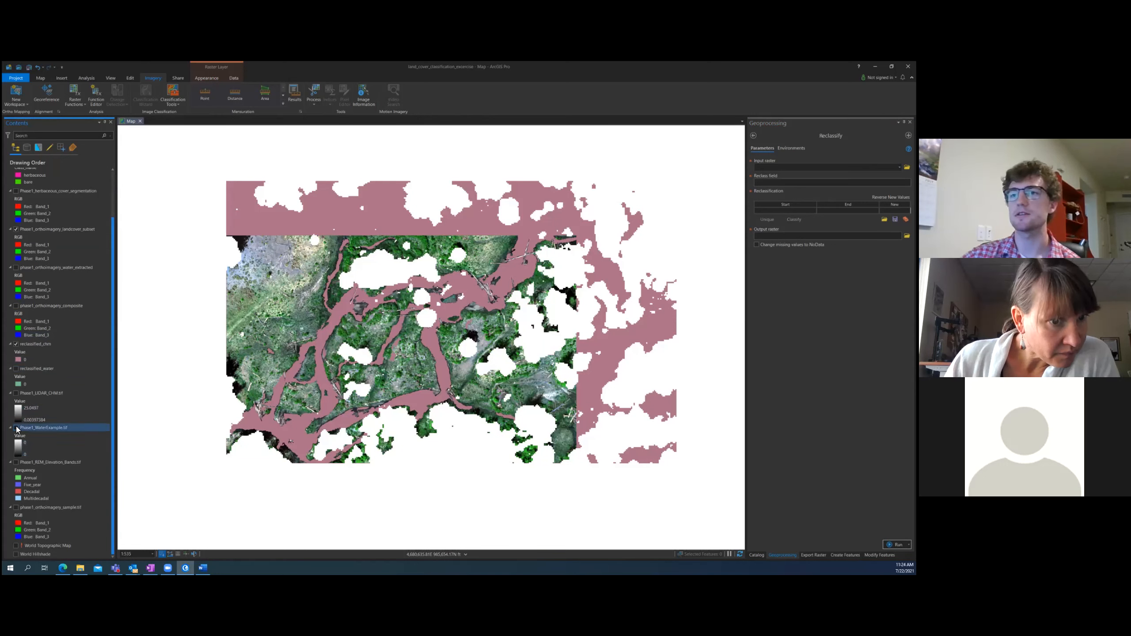
{"action": "left_click", "coordinate": [17, 428]}
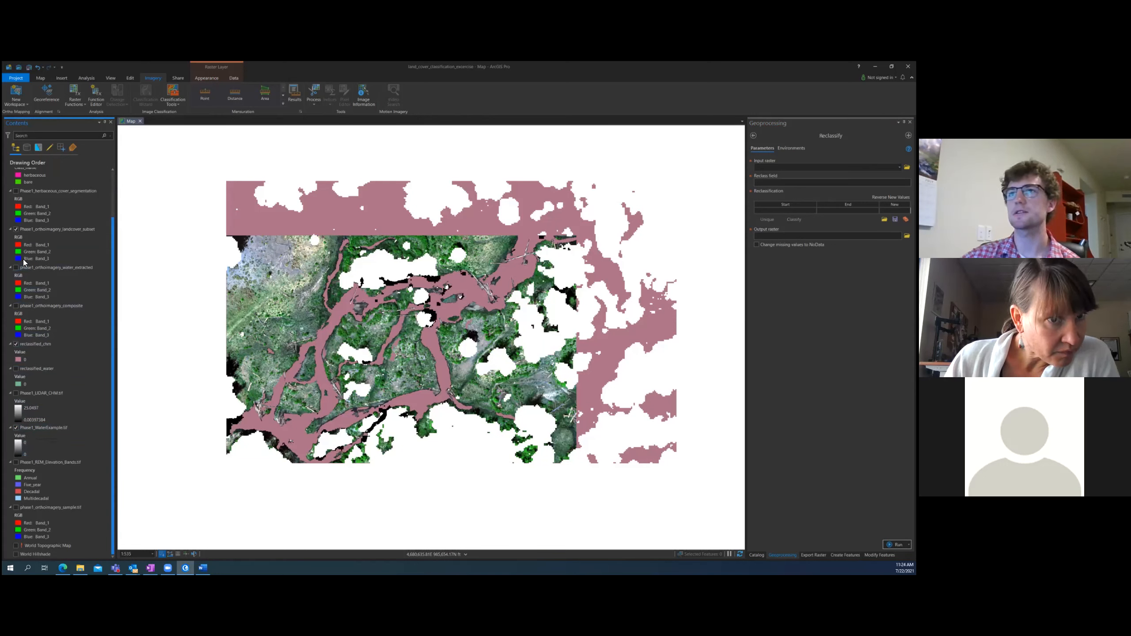
{"action": "scroll", "coordinate": [20, 237], "scroll_direction": "up", "scroll_amount": 2}
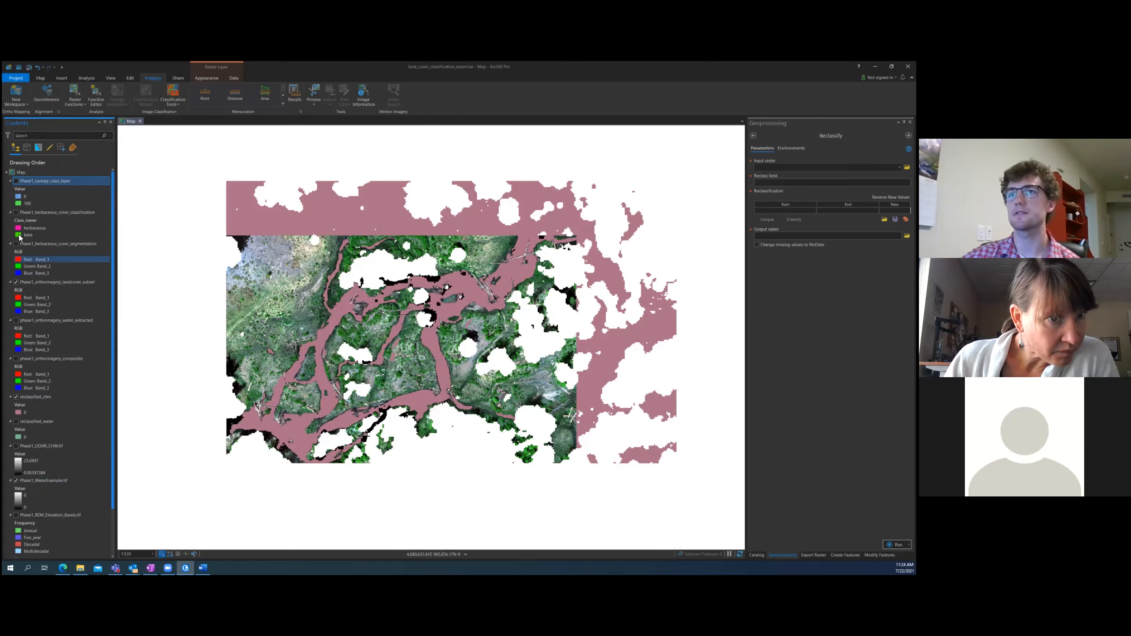
{"action": "left_click", "coordinate": [16, 282]}
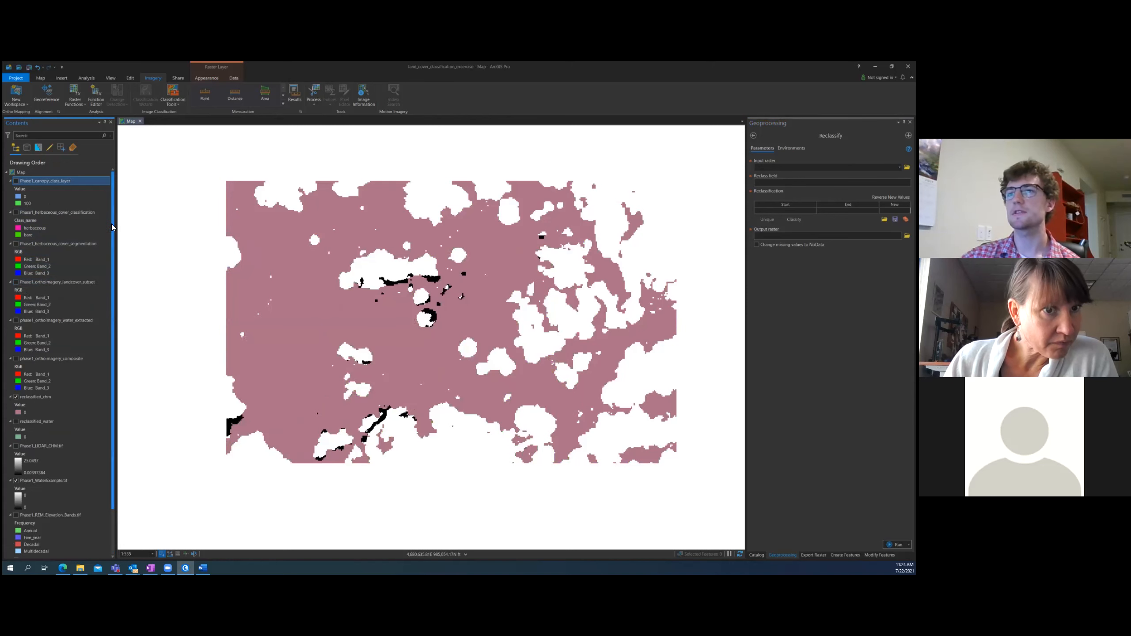
{"action": "scroll", "coordinate": [58, 332], "scroll_direction": "down", "scroll_amount": 2}
{"action": "scroll", "coordinate": [58, 332], "scroll_direction": "down", "scroll_amount": 1}
{"action": "left_click", "coordinate": [16, 344]}
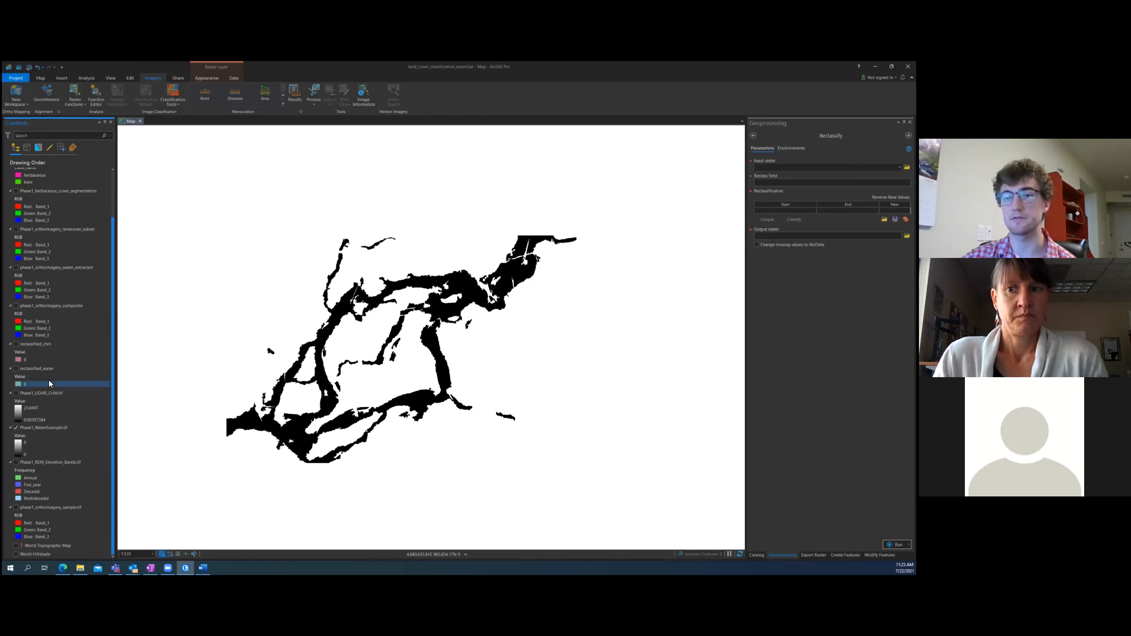
Use Phase1_WaterExample.tif as the Reclassify input raster and fill the reclassification table with its unique values
{"action": "left_click", "coordinate": [70, 370]}
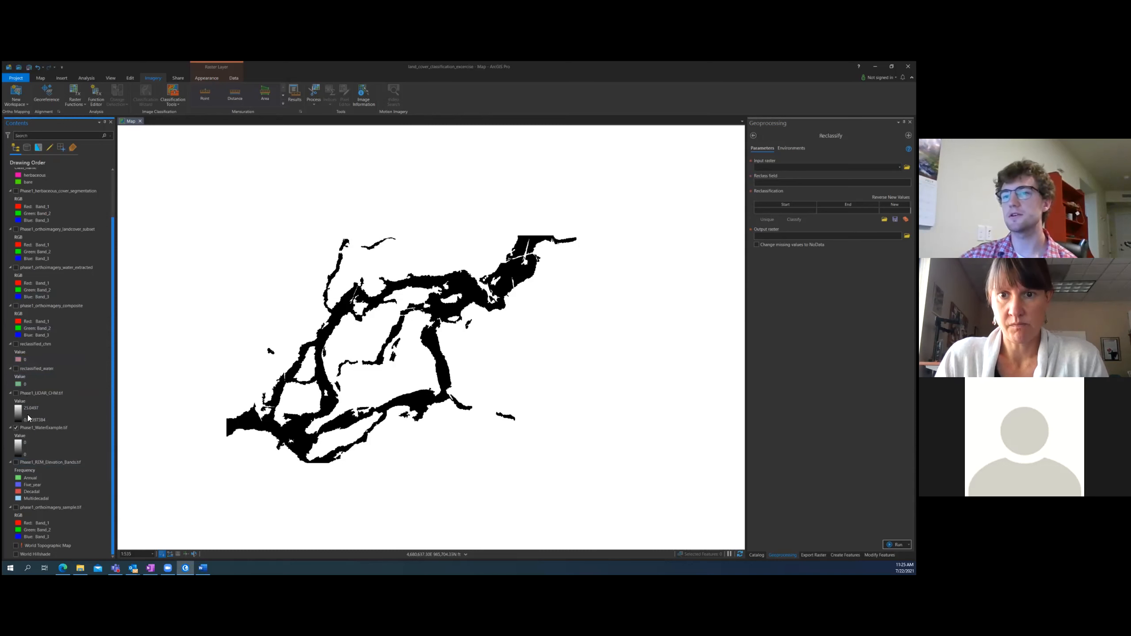
{"action": "left_click", "coordinate": [30, 428]}
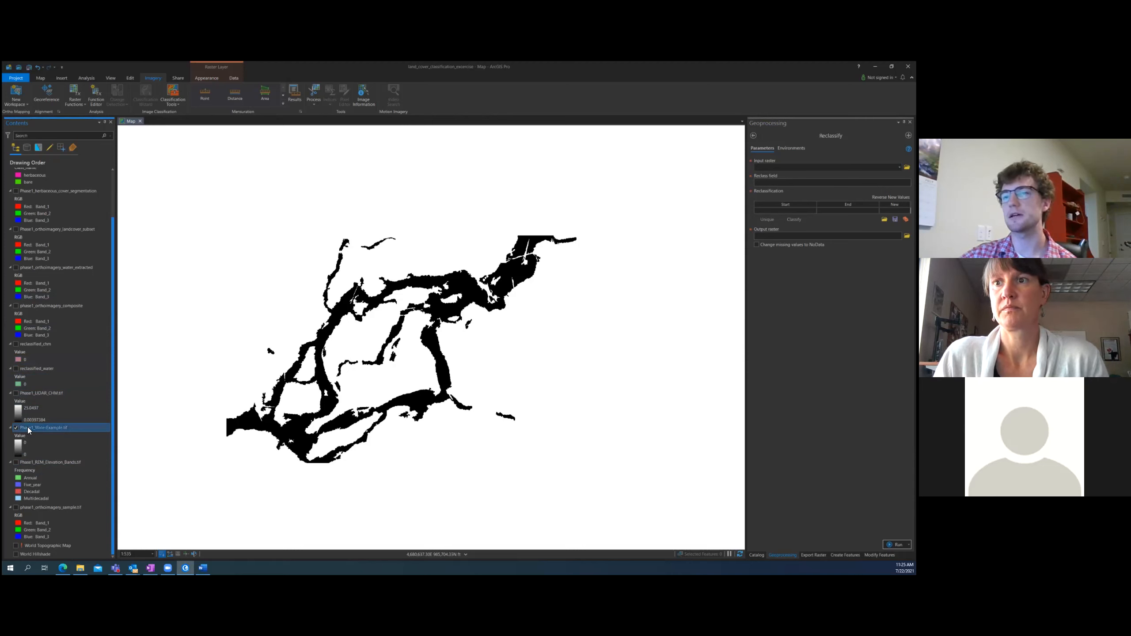
{"action": "left_click_drag", "start_coordinate": [34, 429], "coordinate": [37, 429]}
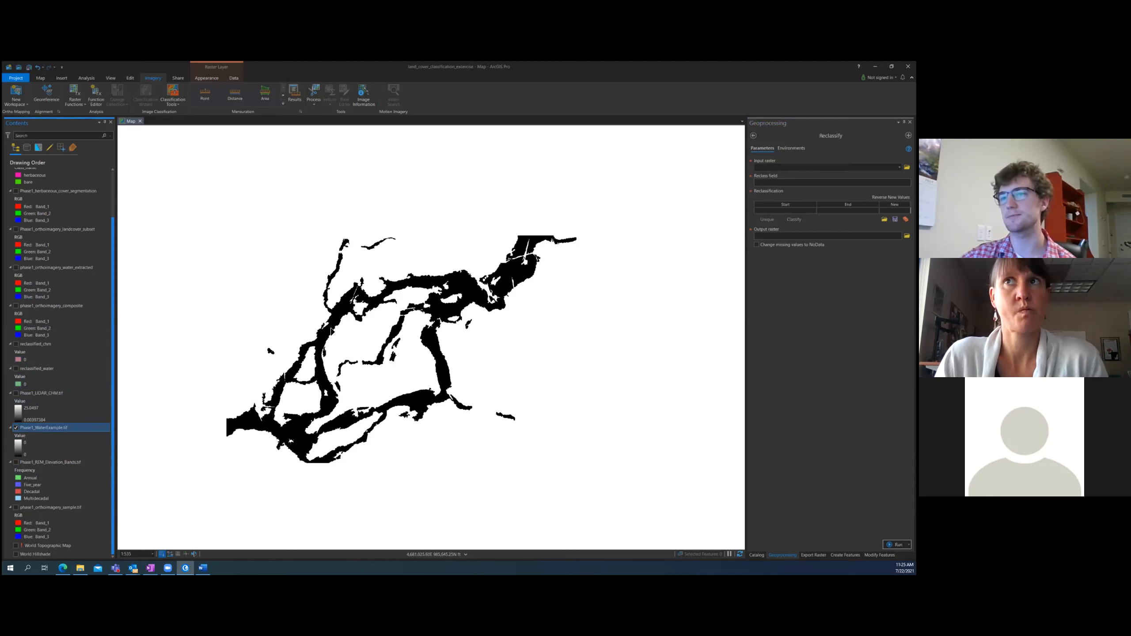
{"action": "left_click_drag", "start_coordinate": [30, 428], "coordinate": [824, 167]}
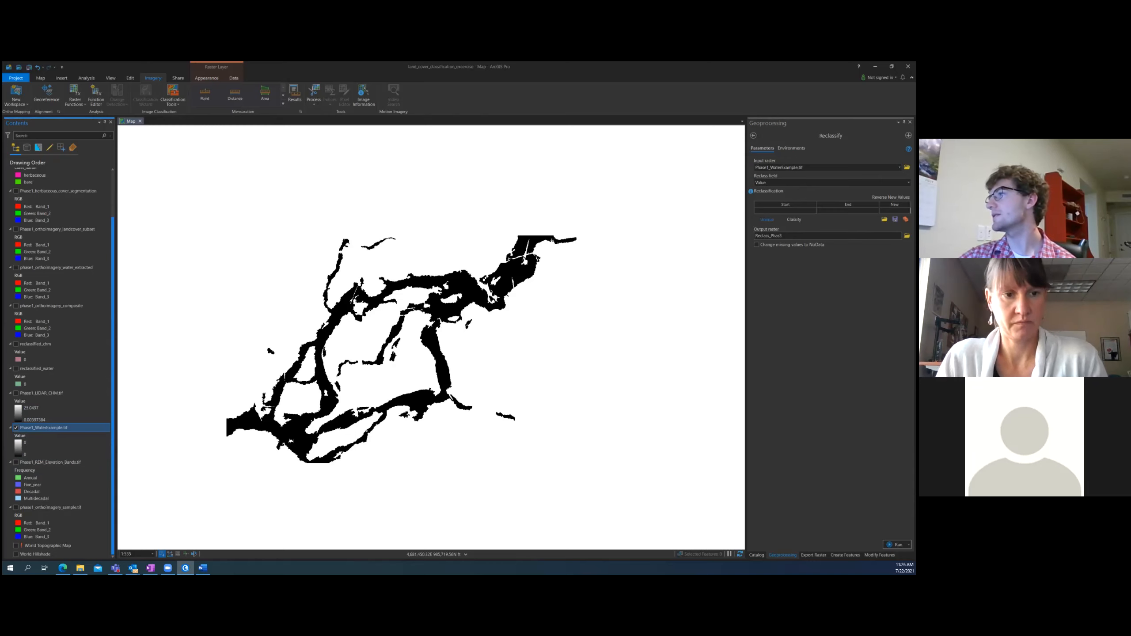
{"action": "left_click", "coordinate": [767, 219]}
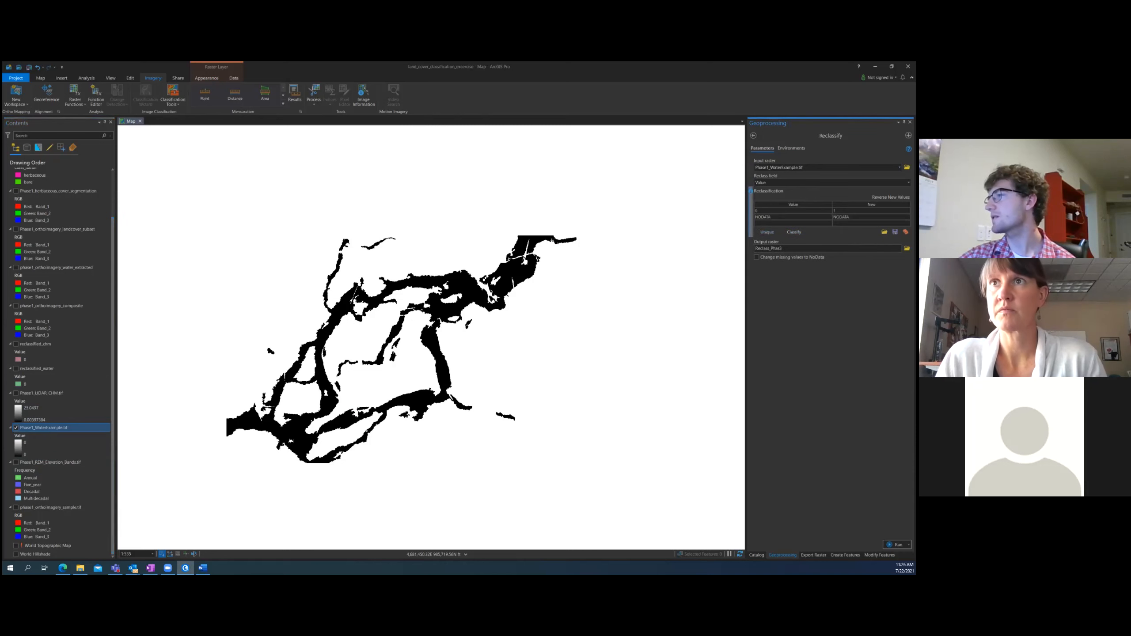
Set the new value of the water class to 10 in the reclassification table
{"action": "left_click", "coordinate": [793, 210]}
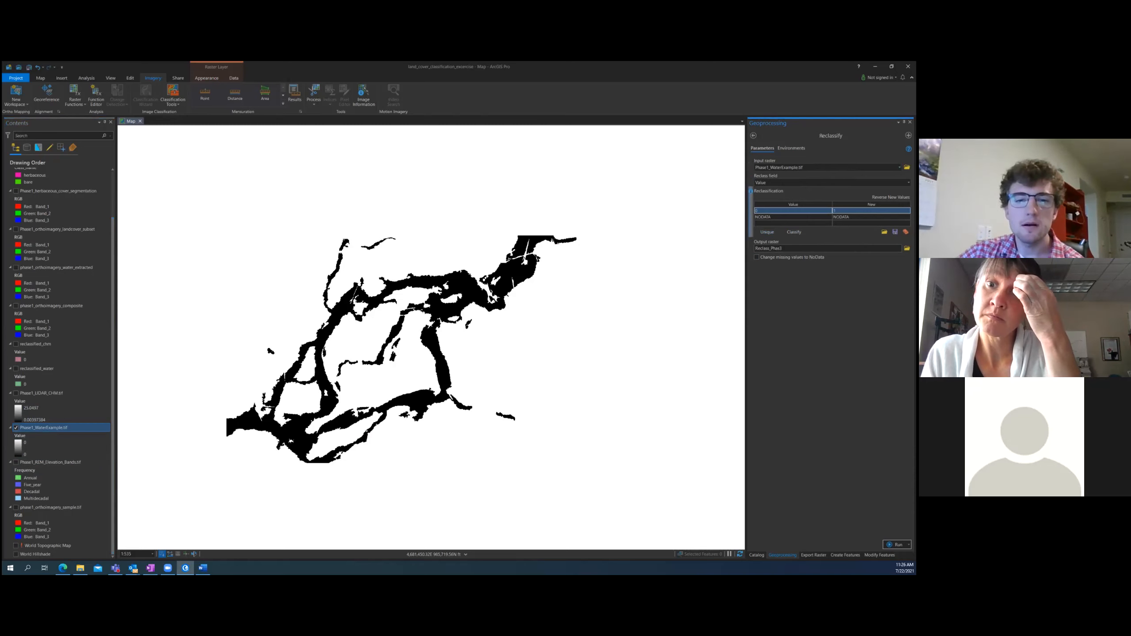
{"action": "left_click", "coordinate": [871, 211]}
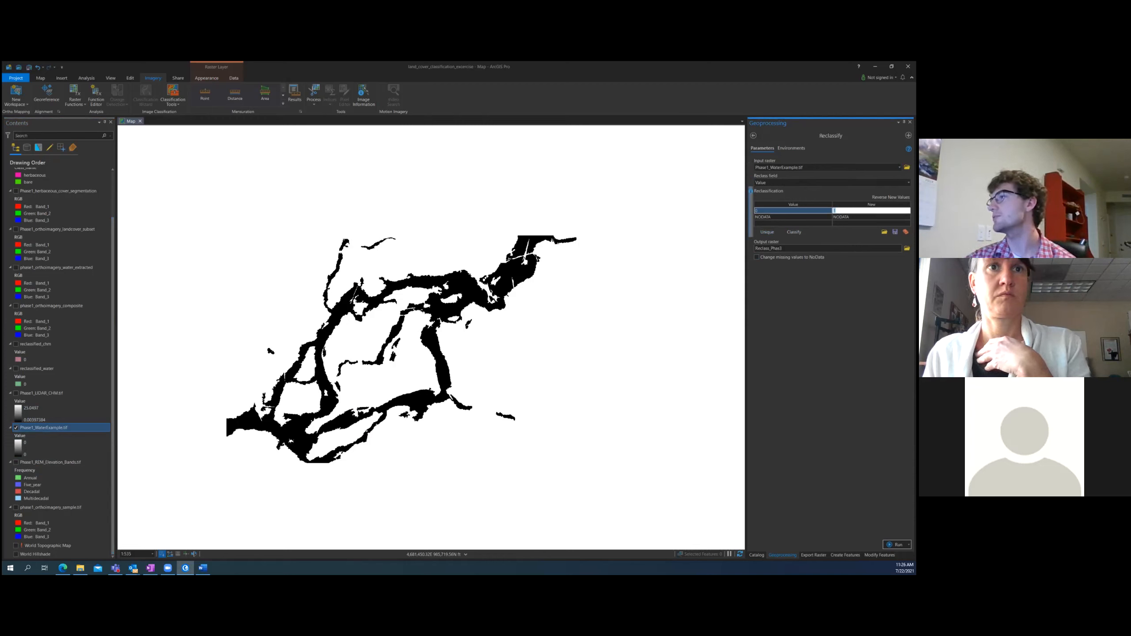
{"action": "left_click", "coordinate": [870, 217]}
{"action": "double_click", "coordinate": [870, 210]}
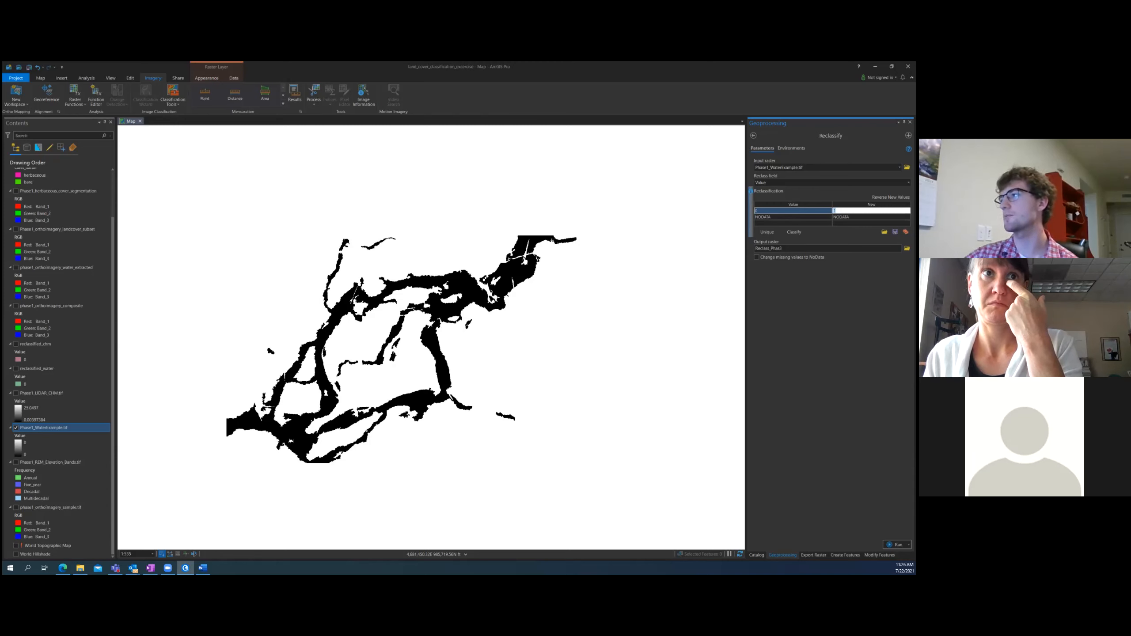
{"action": "key", "text": "Escape"}
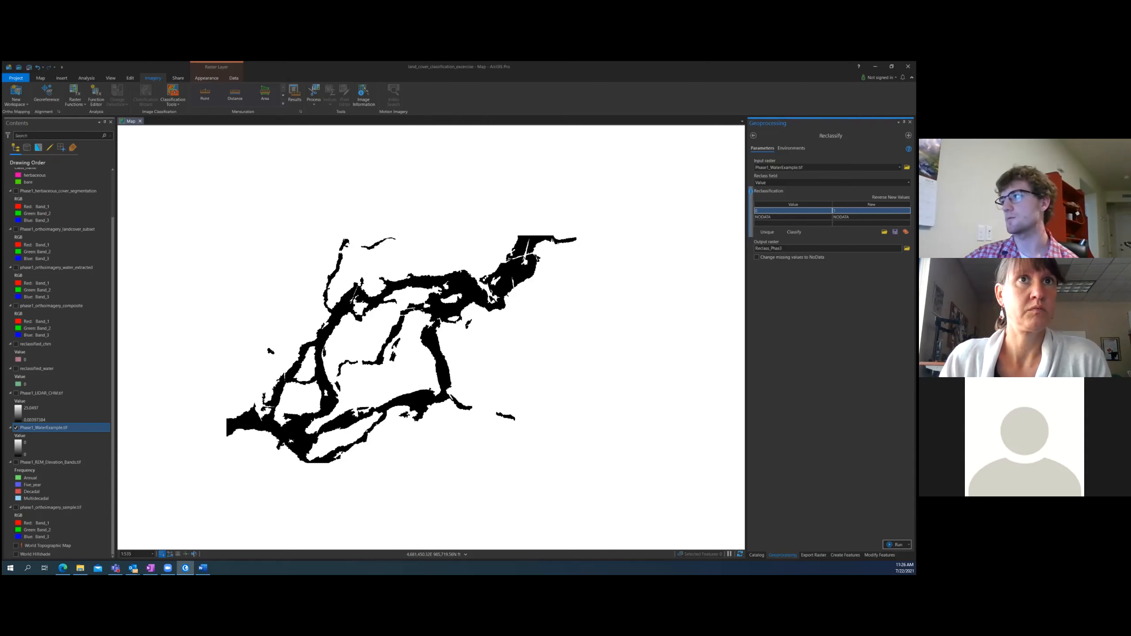
{"action": "double_click", "coordinate": [871, 211]}
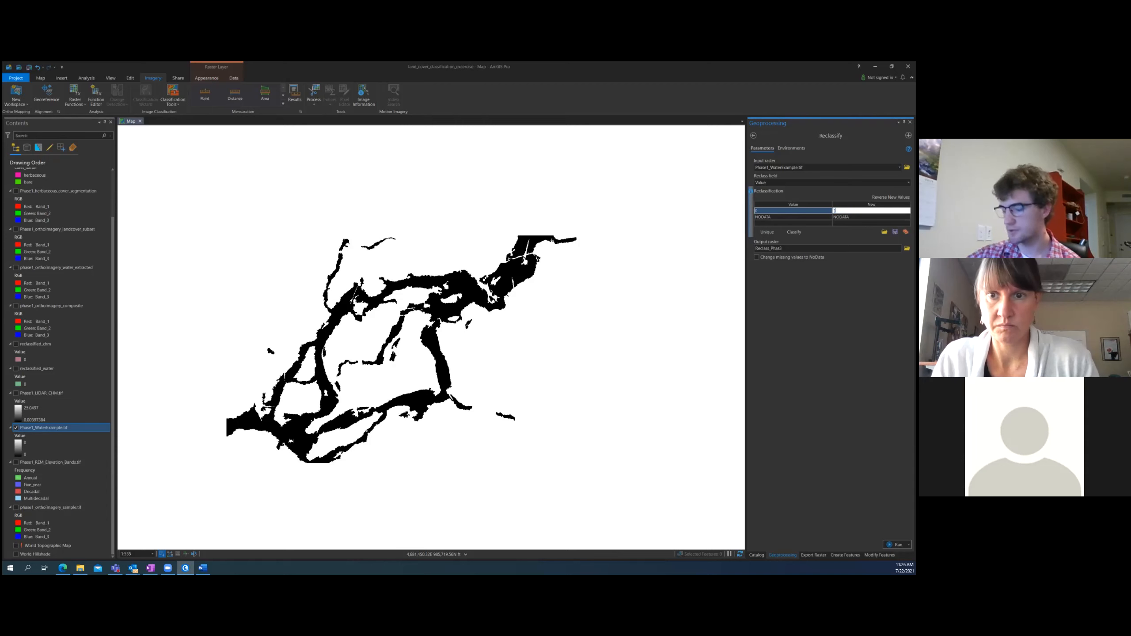
{"action": "type", "text": "10"}
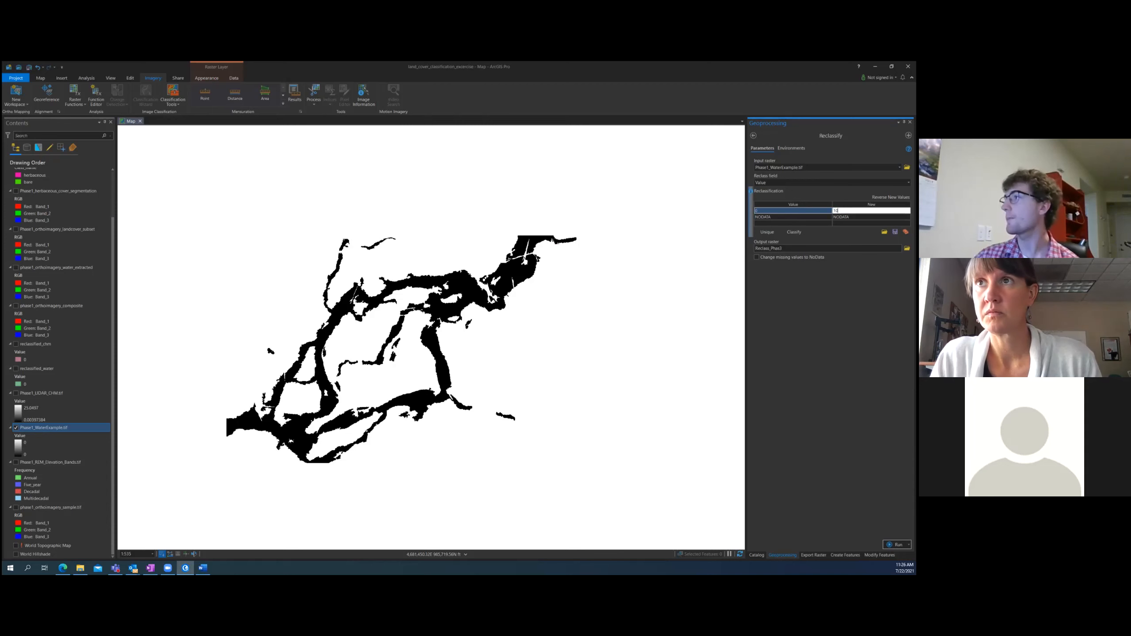
{"action": "key", "text": "Return"}
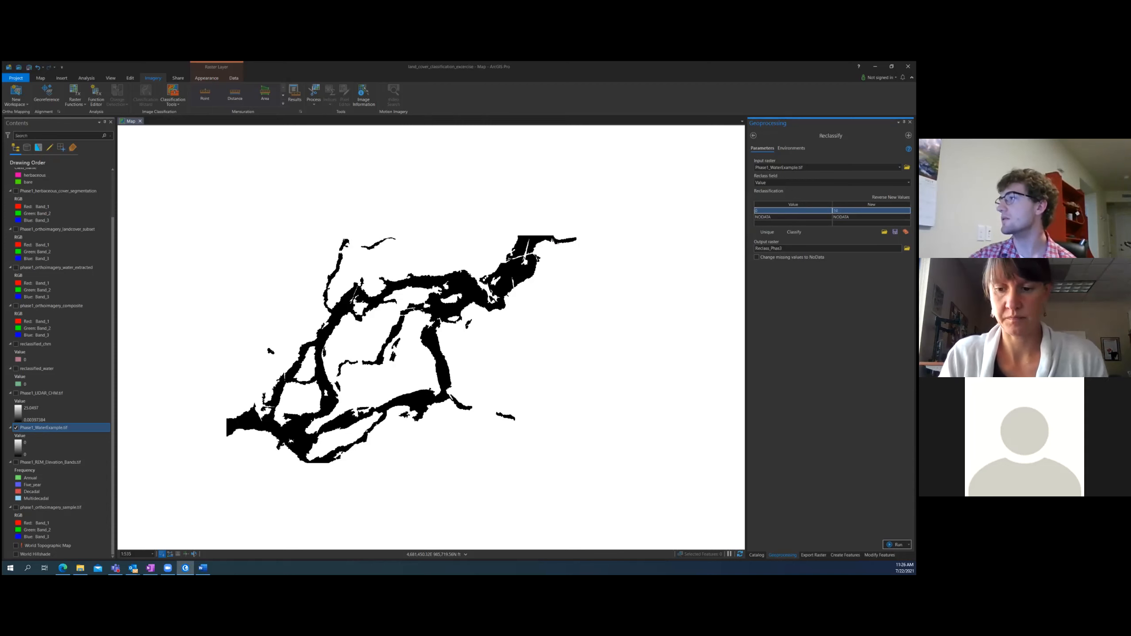
Name the output raster Phase1_water_classification_layer, keeping it in the project geodatabase
{"action": "left_click", "coordinate": [839, 248]}
{"action": "double_click", "coordinate": [886, 248]}
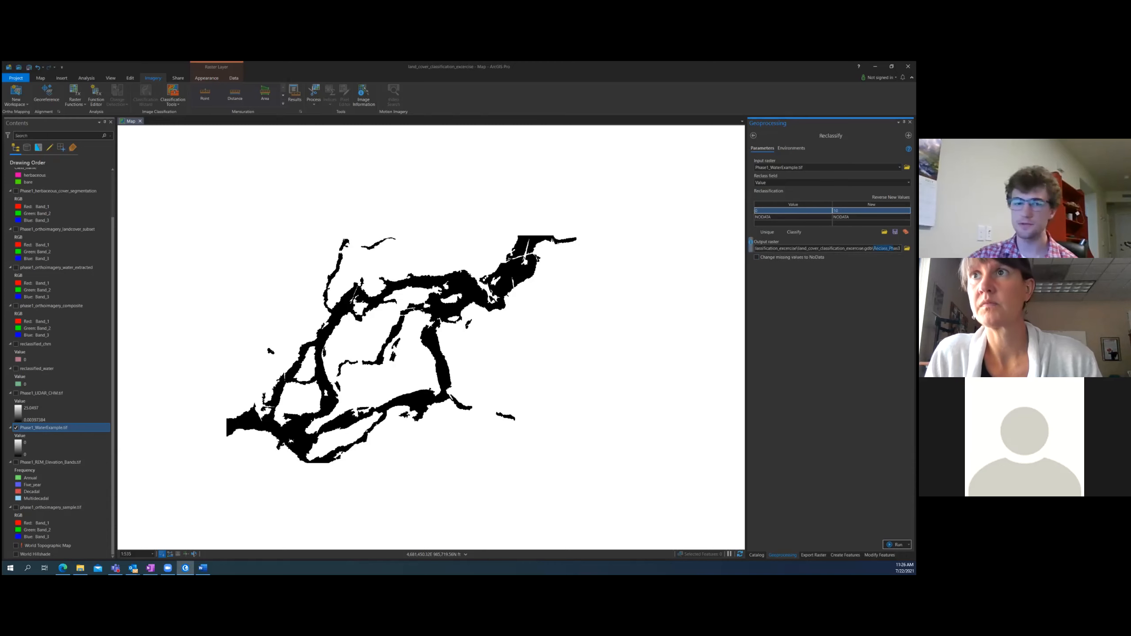
{"action": "key", "text": "BackSpace"}
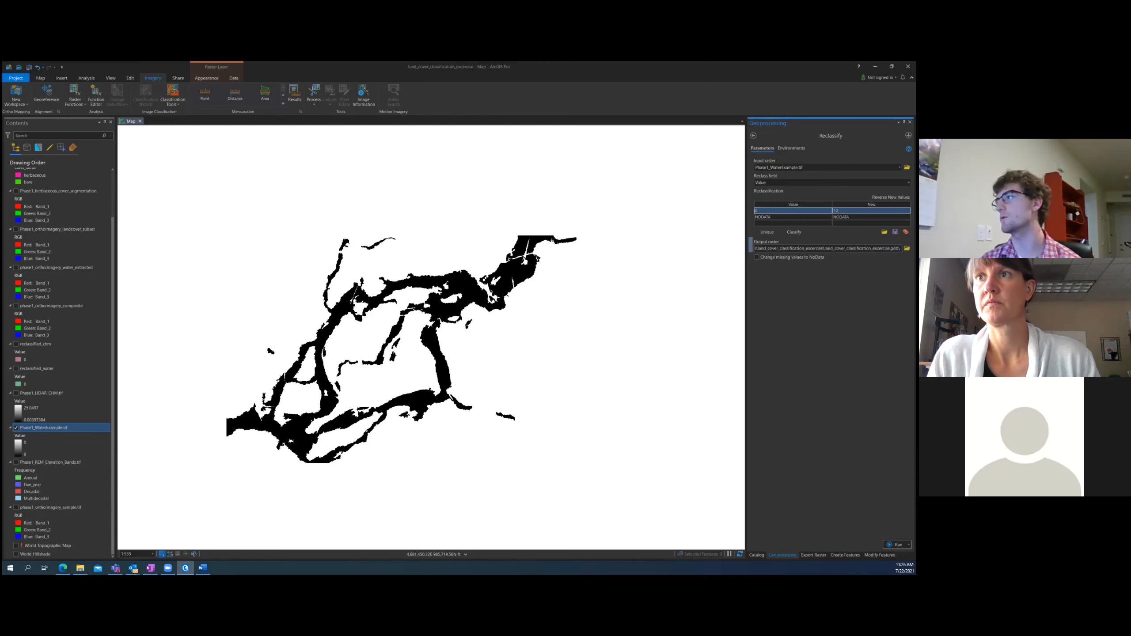
{"action": "type", "text": "P"}
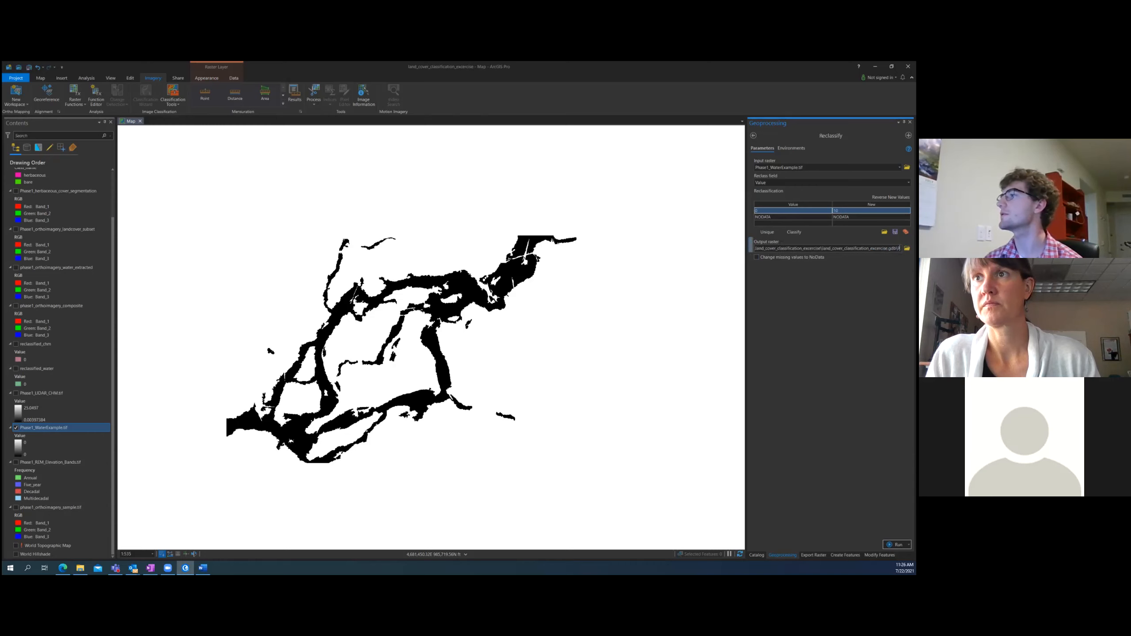
{"action": "type", "text": "hase1_water_cla"}
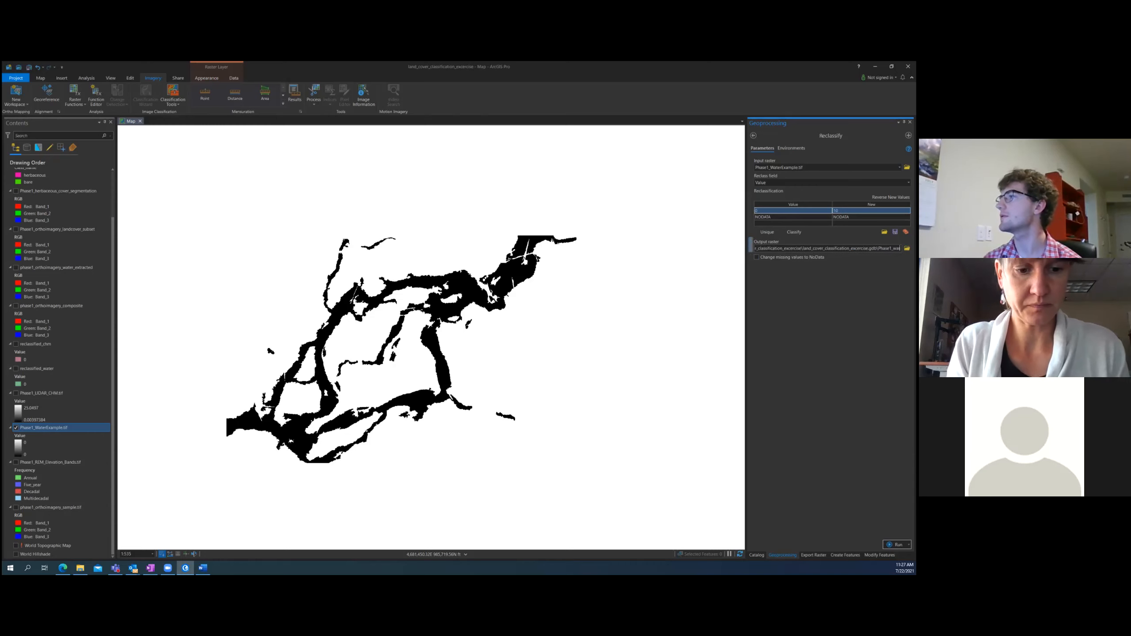
{"action": "type", "text": "ssi"}
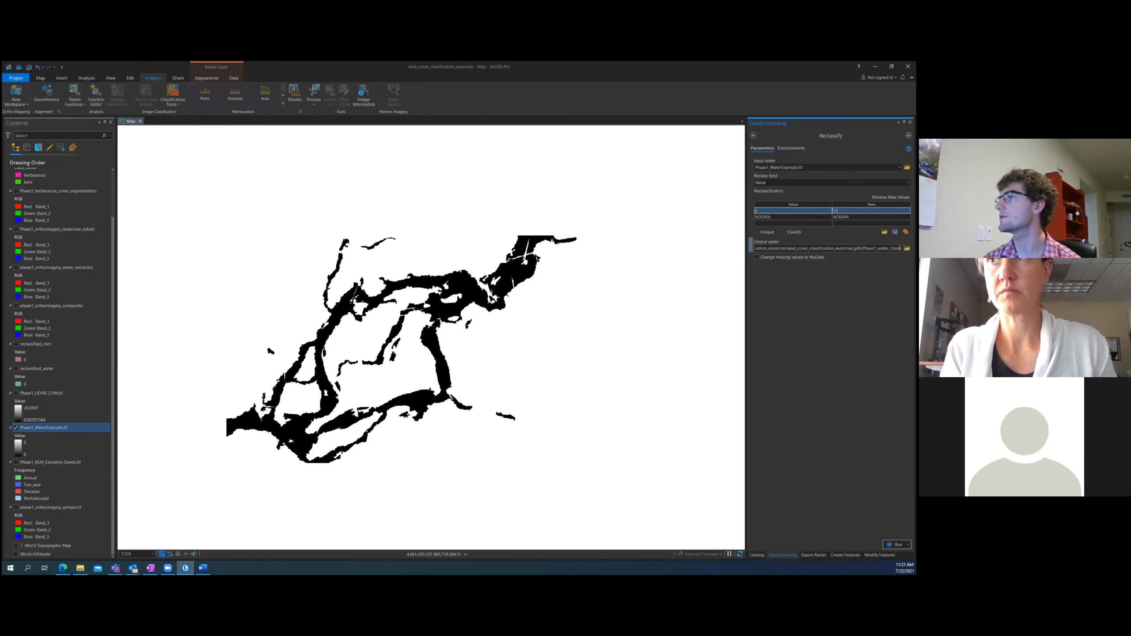
{"action": "type", "text": "fication_layer"}
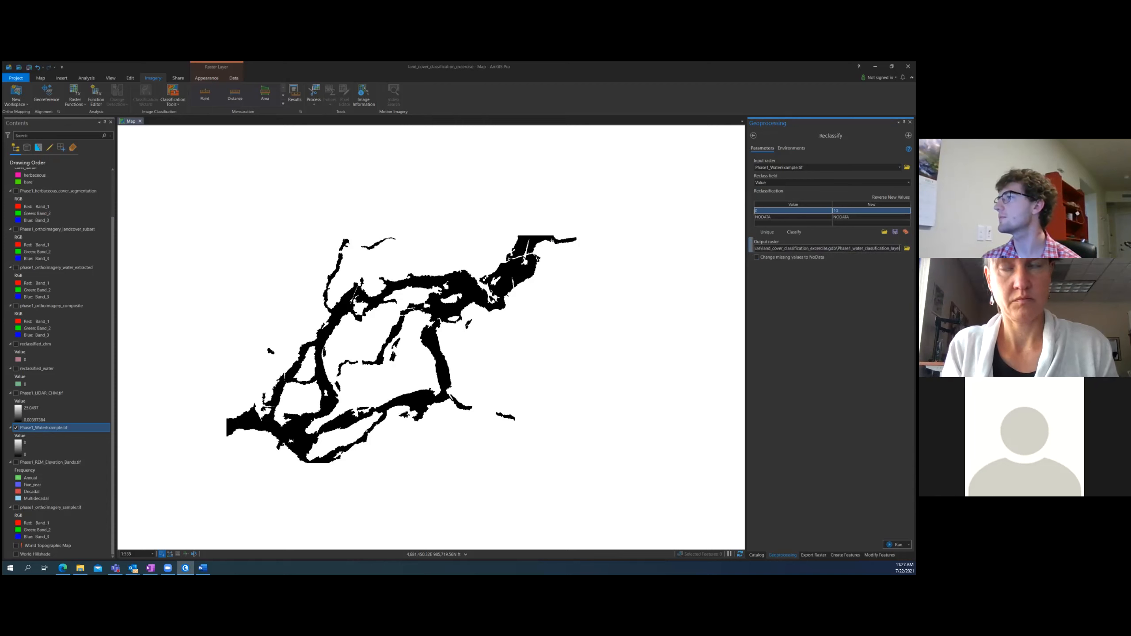
Set the Reclassify cell size to match the Phase1_orthoimagery_landcover_subset layer and run the tool on the water raster
{"action": "key", "text": "Return"}
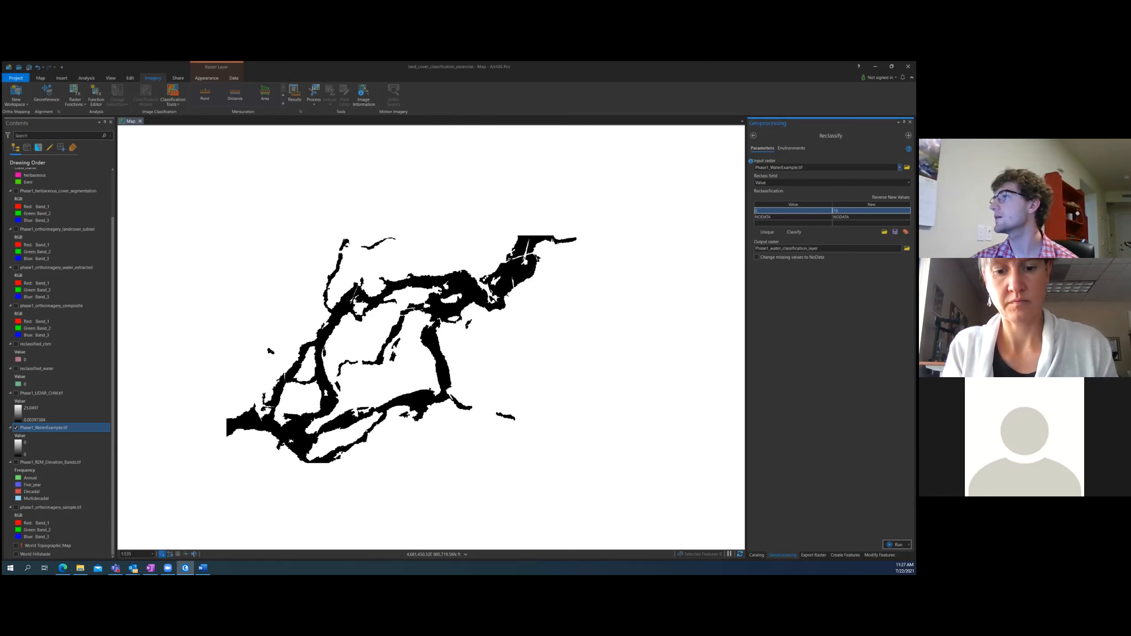
{"action": "left_click", "coordinate": [791, 148]}
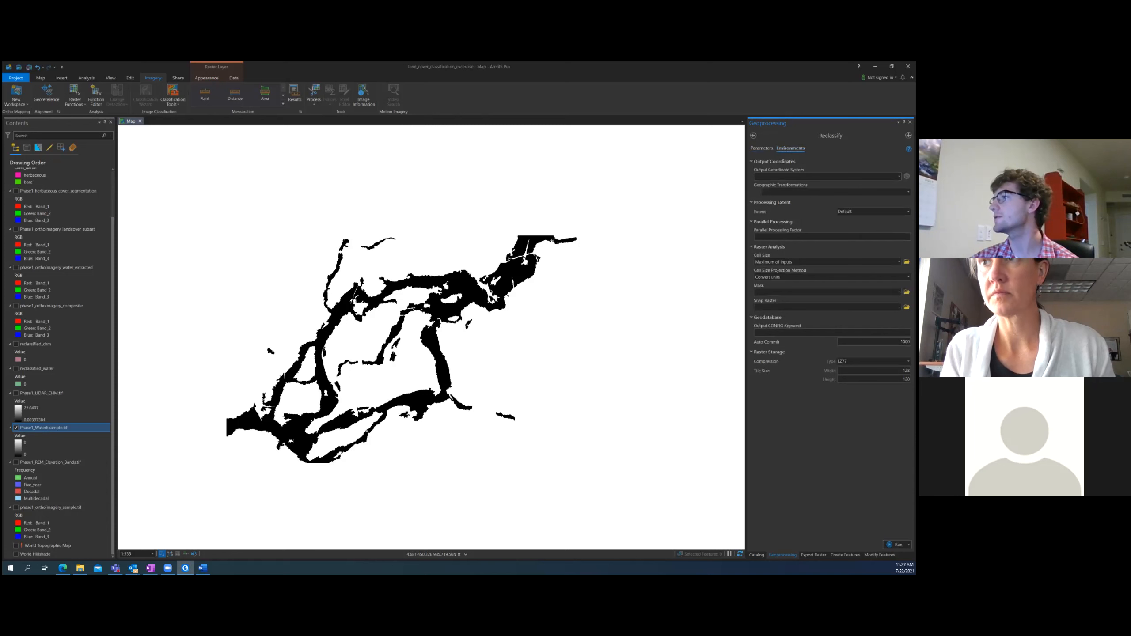
{"action": "left_click", "coordinate": [899, 262]}
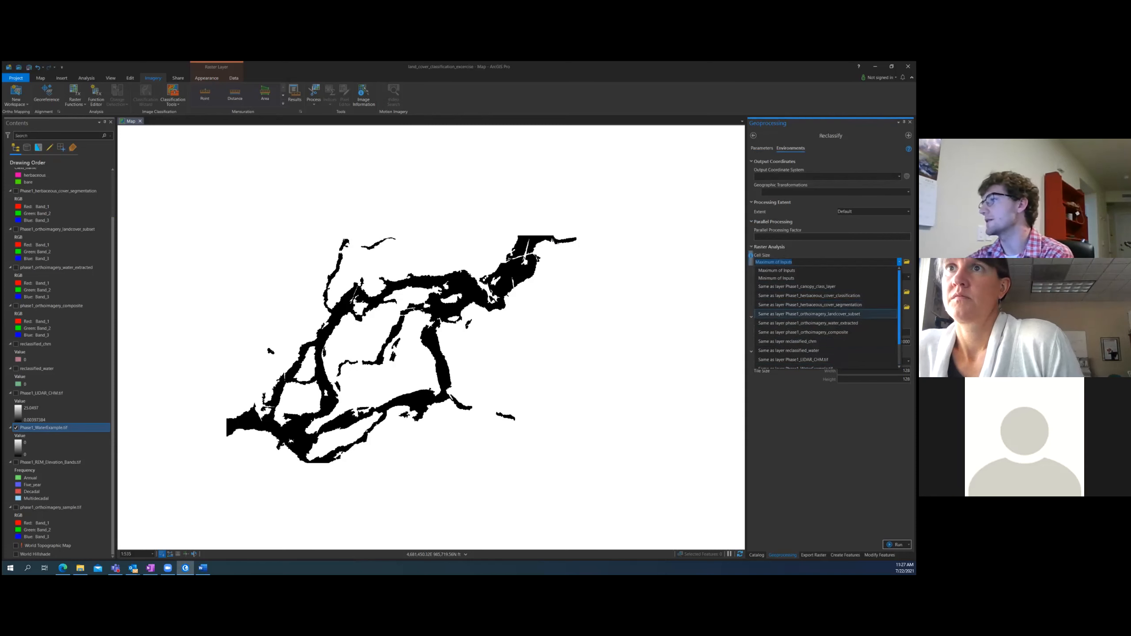
{"action": "left_click", "coordinate": [809, 314]}
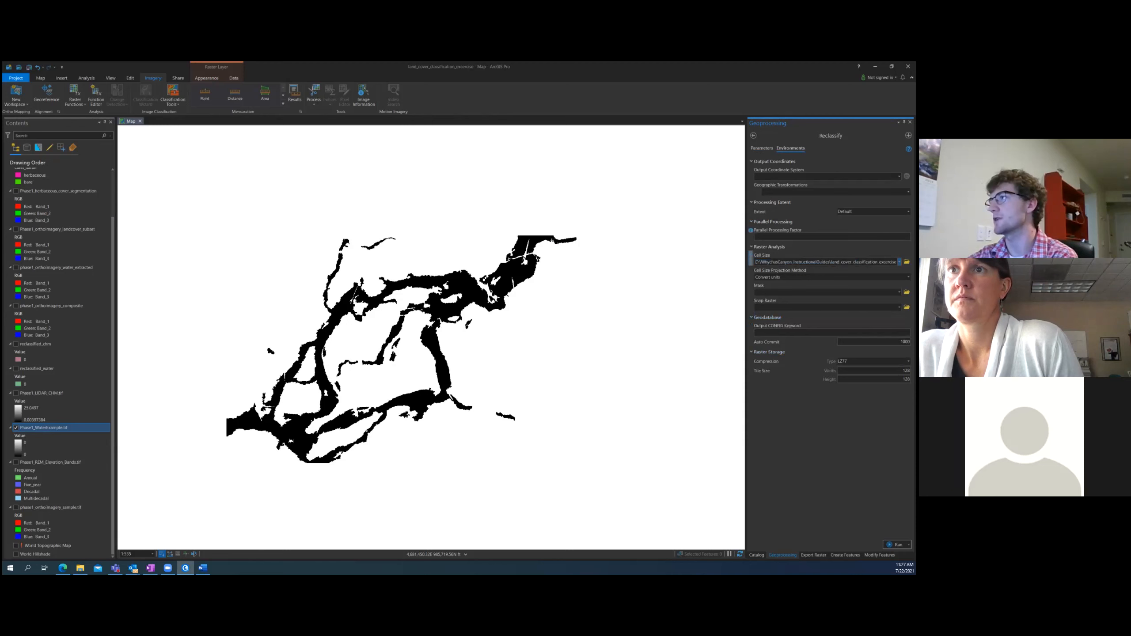
{"action": "left_click", "coordinate": [762, 148]}
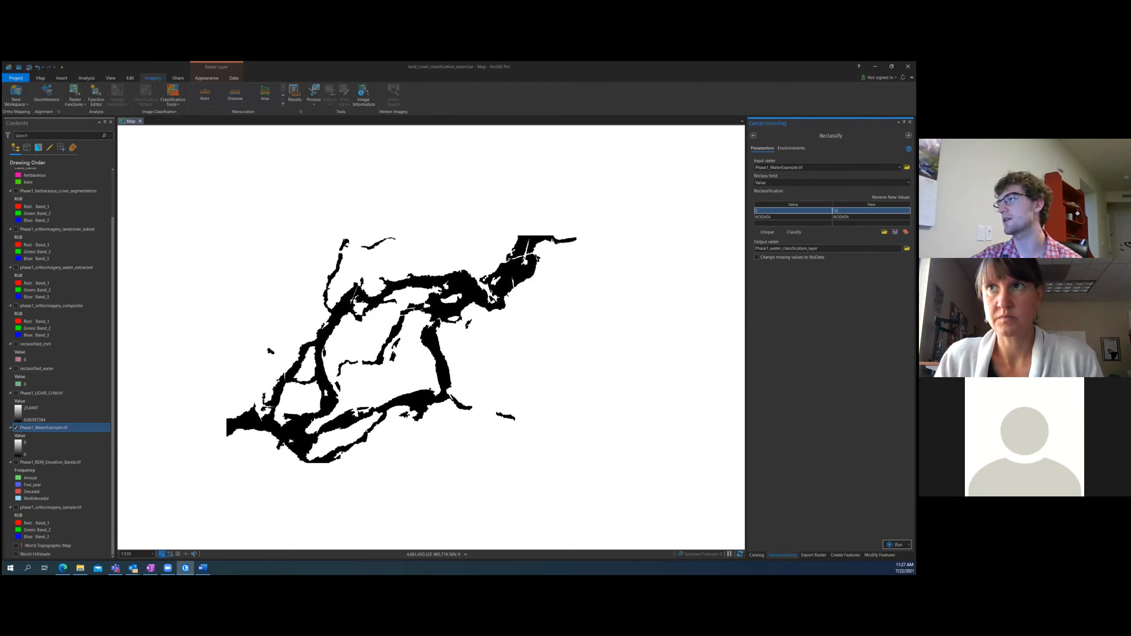
{"action": "left_click", "coordinate": [896, 545]}
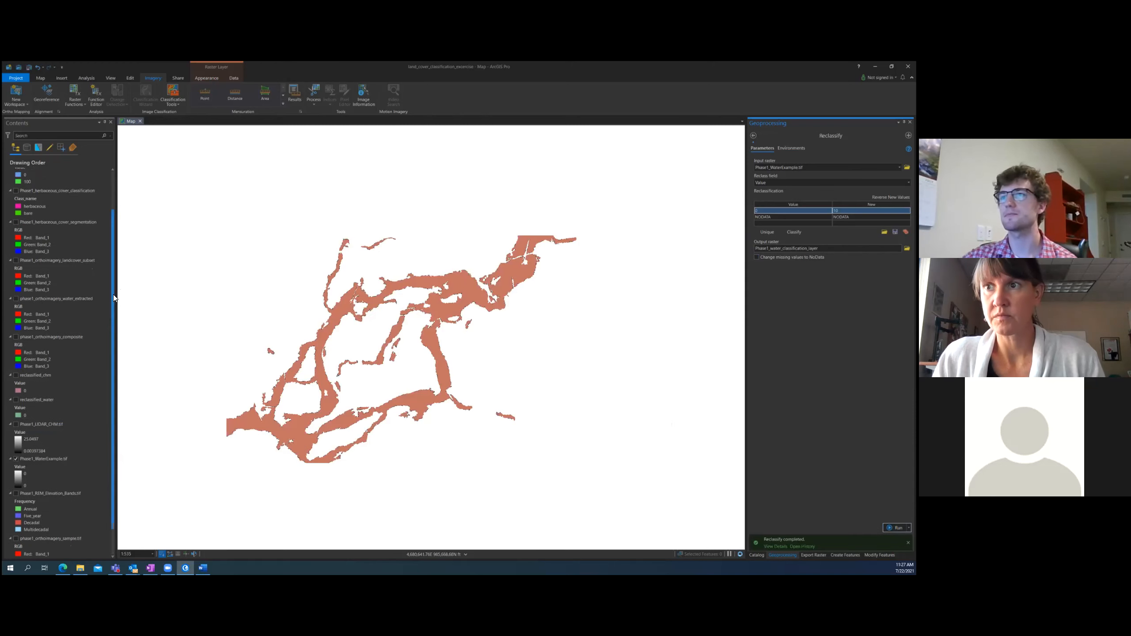
Compare Phase1_water_classification_layer with Phase1_canopy_class_layer by switching their visibility and overlaying both on the map
{"action": "left_click_drag", "start_coordinate": [113, 298], "coordinate": [111, 255]}
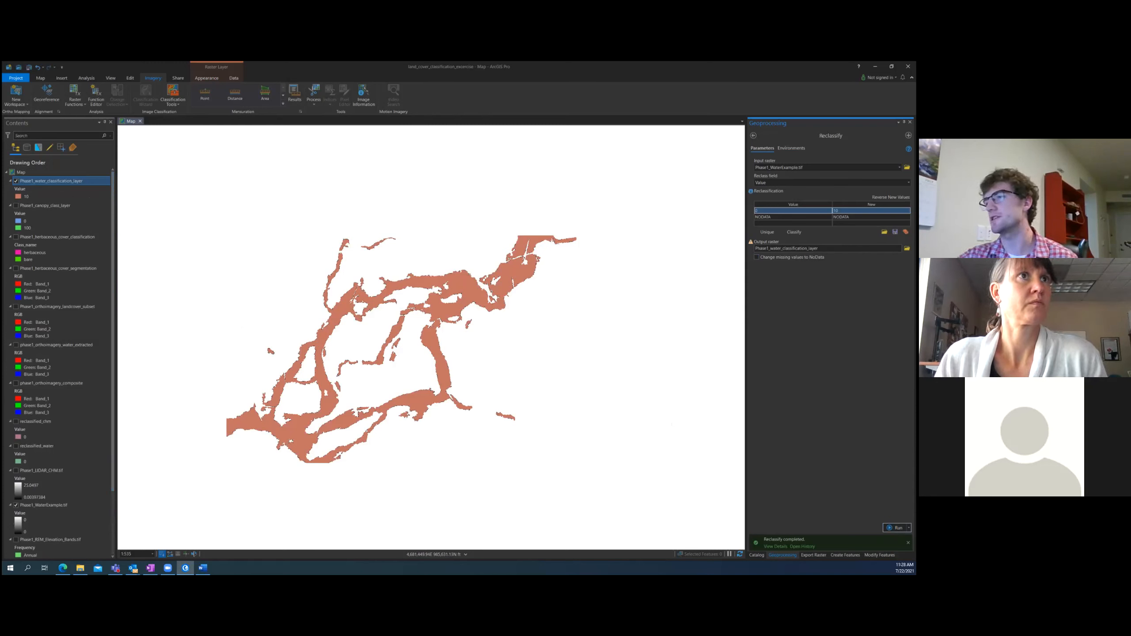
{"action": "key", "text": "Return"}
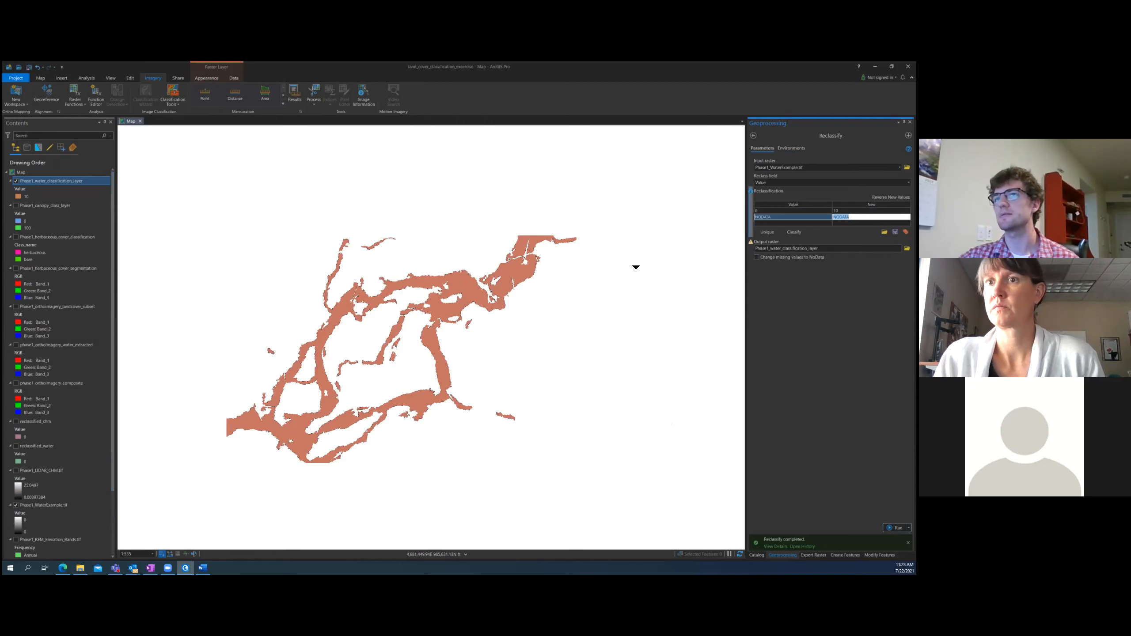
{"action": "left_click", "coordinate": [16, 180]}
{"action": "left_click", "coordinate": [16, 182]}
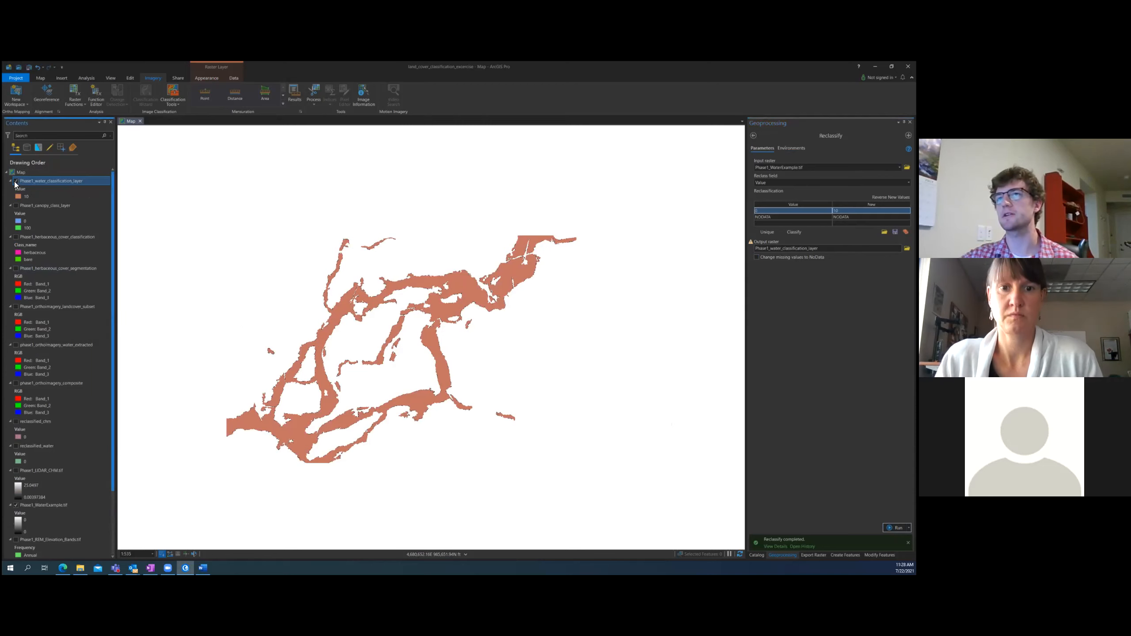
{"action": "left_click", "coordinate": [16, 181]}
{"action": "left_click", "coordinate": [16, 206]}
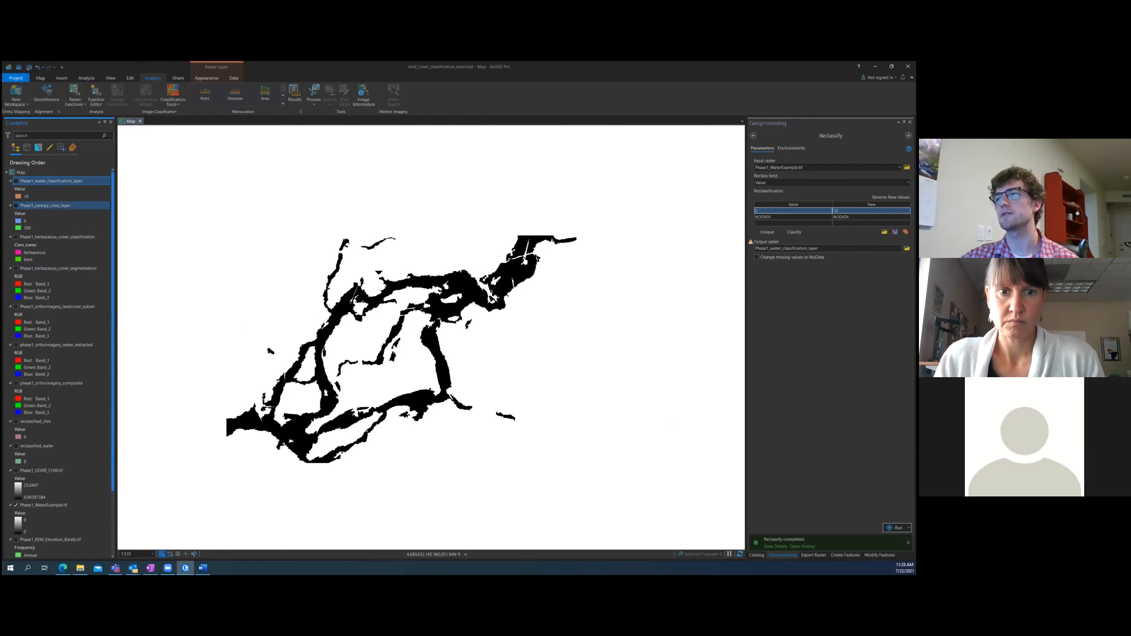
{"action": "left_click_drag", "start_coordinate": [469, 283], "coordinate": [420, 299]}
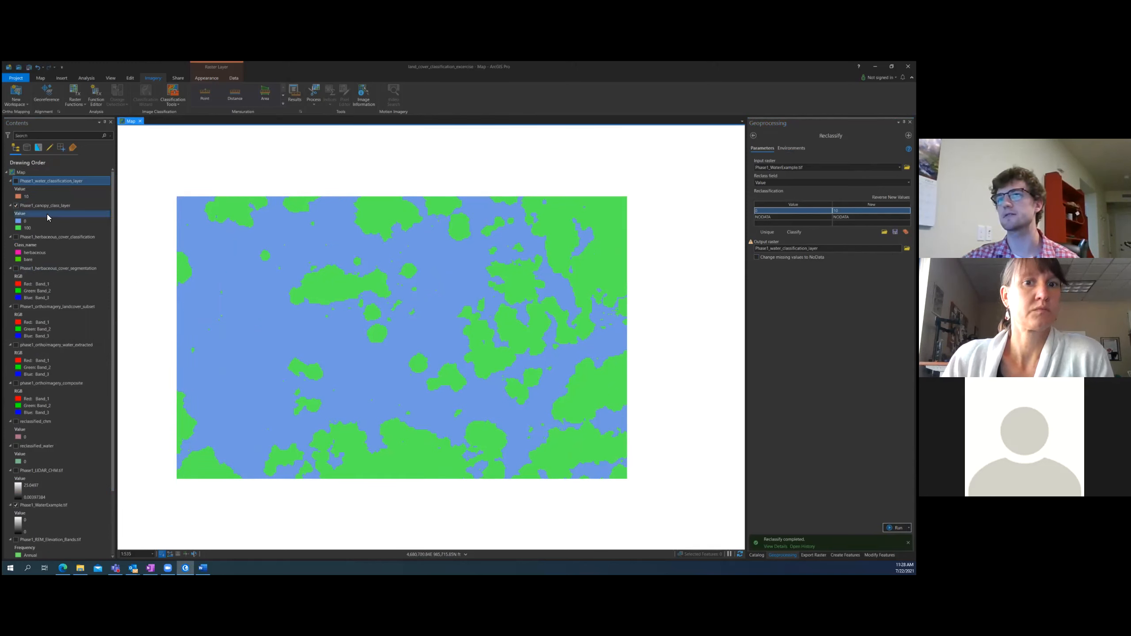
{"action": "left_click", "coordinate": [28, 207]}
{"action": "left_click", "coordinate": [35, 183]}
{"action": "left_click", "coordinate": [16, 181]}
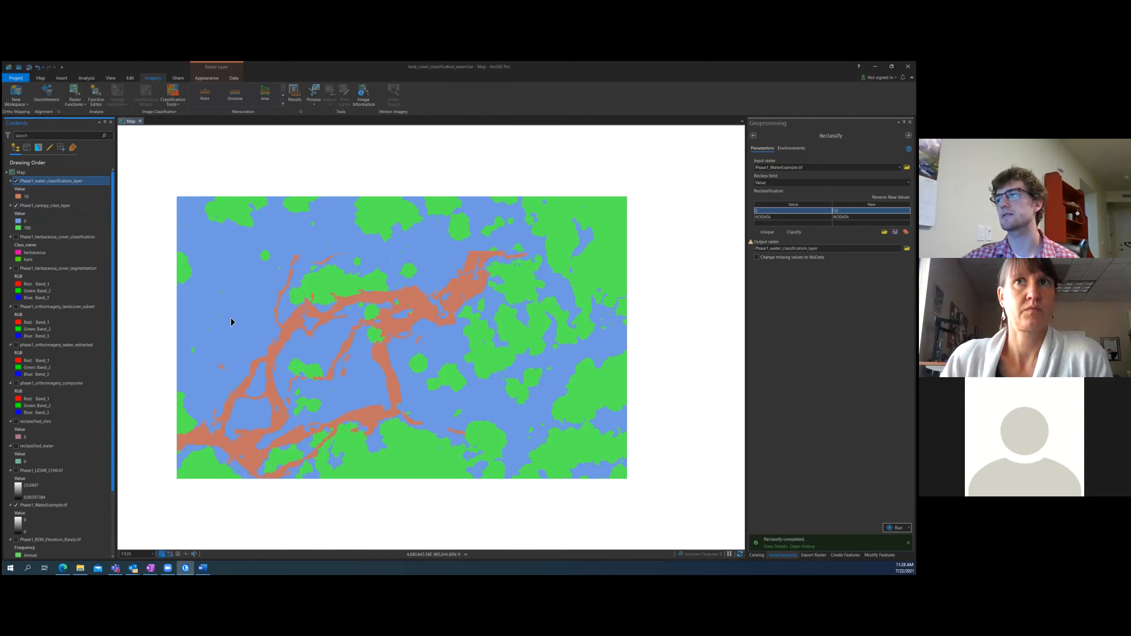
{"action": "left_click_drag", "start_coordinate": [331, 346], "coordinate": [346, 331]}
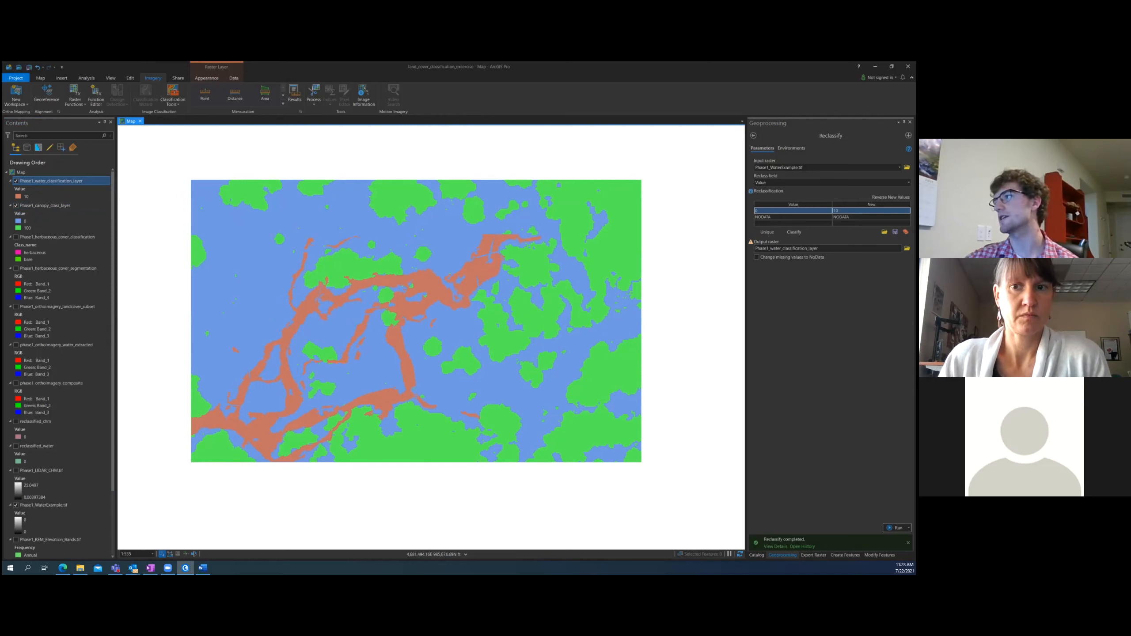
Set the new value of NODATA to 0 in the water reclassification table and rerun Reclassify with the same output raster
{"action": "left_click", "coordinate": [860, 217]}
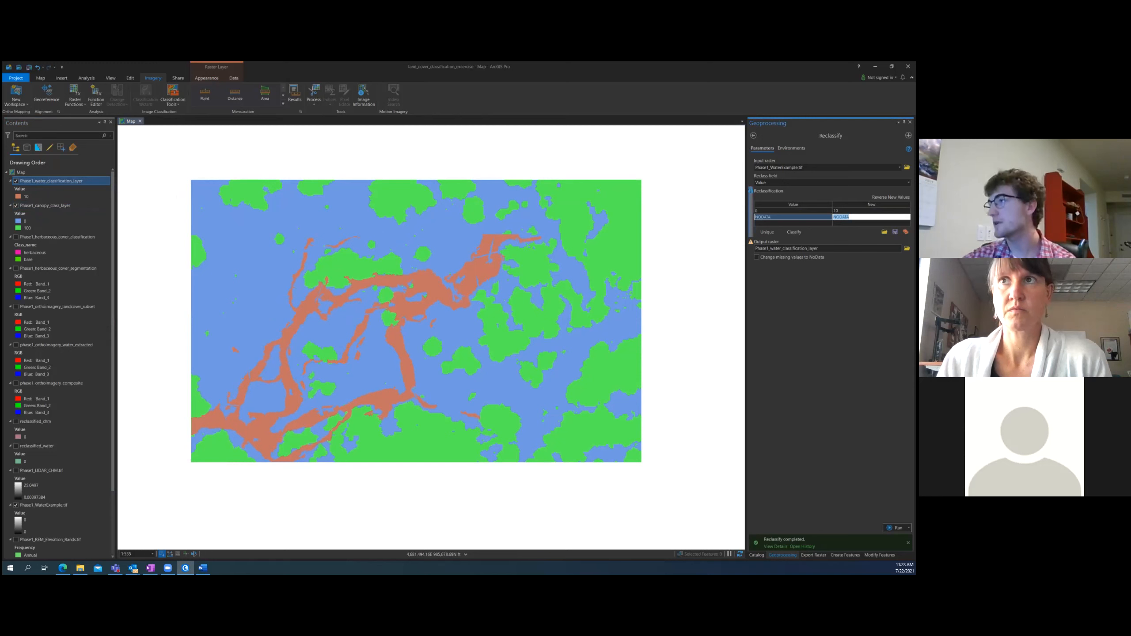
{"action": "key", "text": "Escape"}
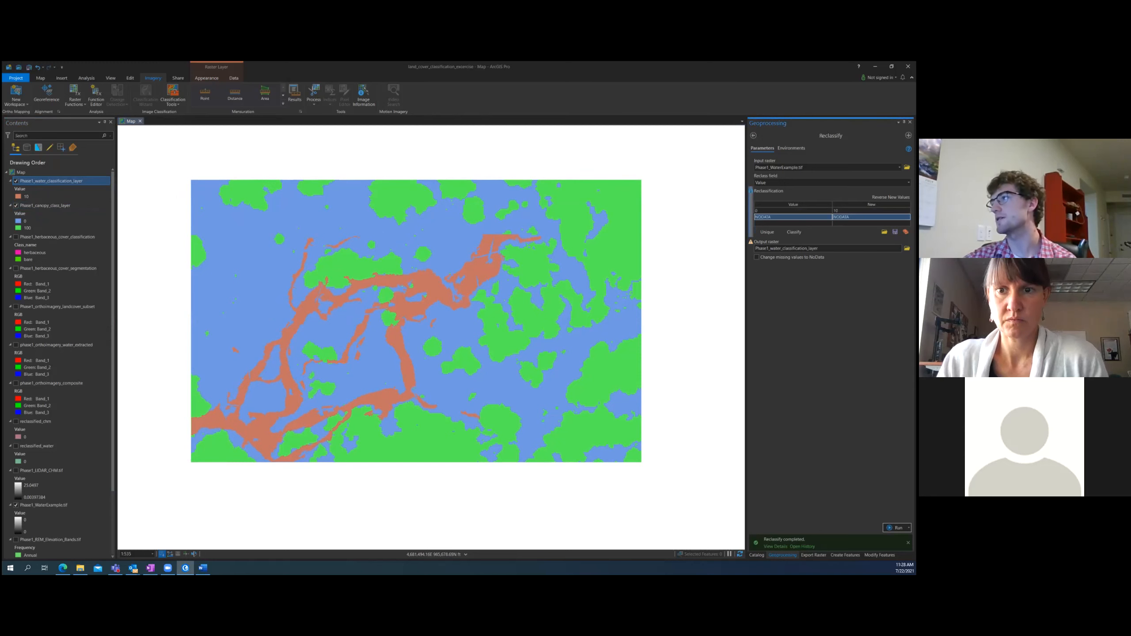
{"action": "left_click", "coordinate": [859, 217]}
{"action": "double_click", "coordinate": [842, 217]}
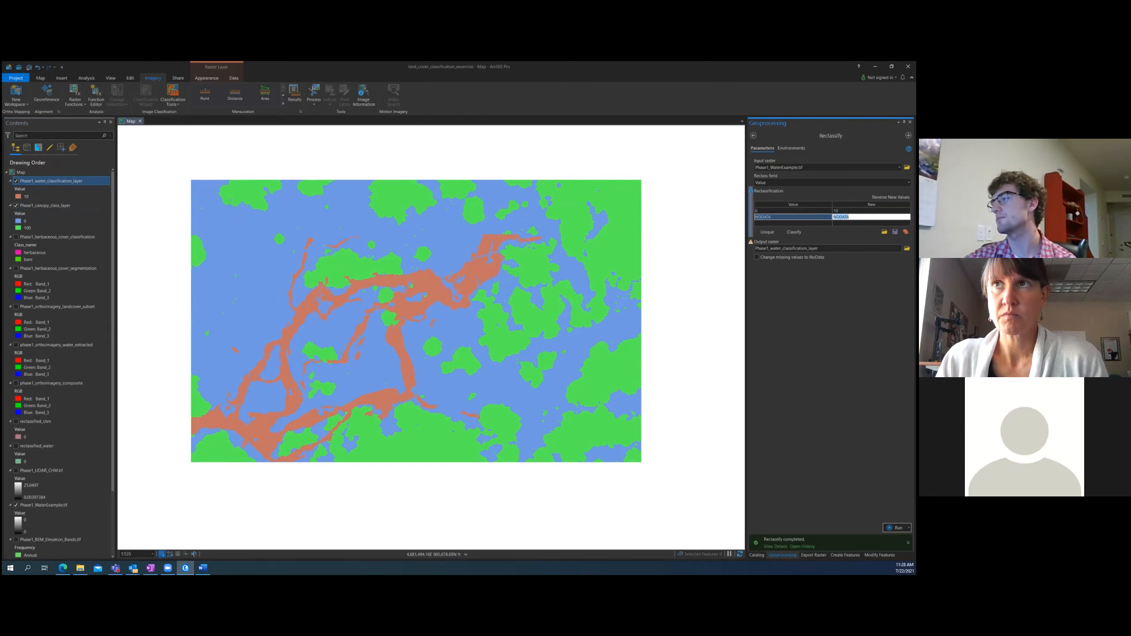
{"action": "type", "text": "0"}
{"action": "key", "text": "Return"}
{"action": "left_click", "coordinate": [857, 211]}
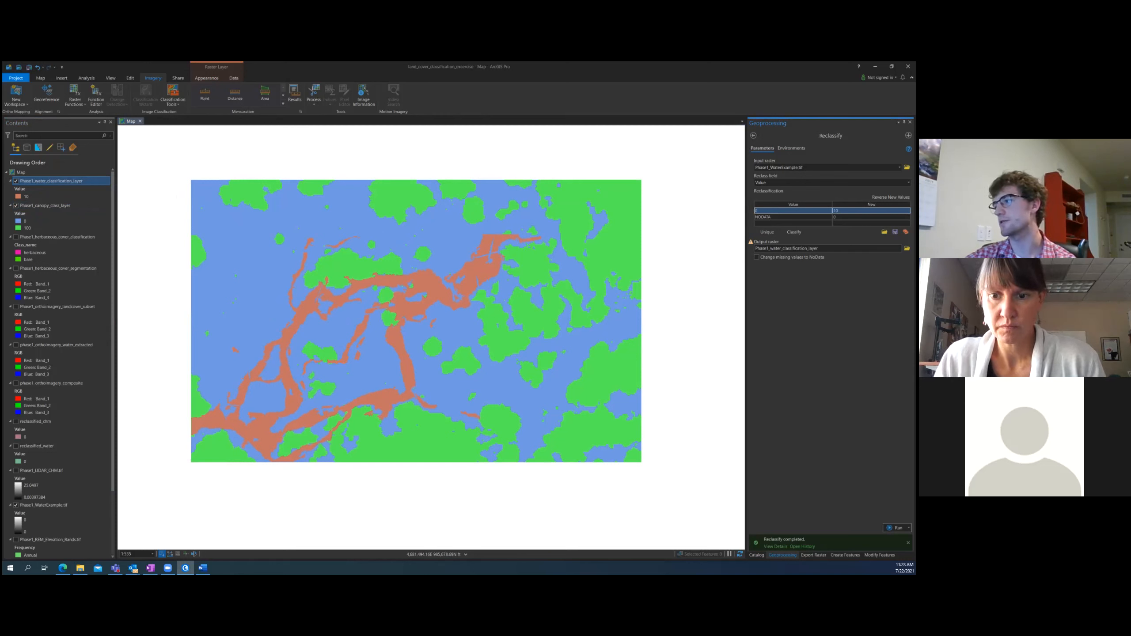
{"action": "left_click", "coordinate": [897, 528]}
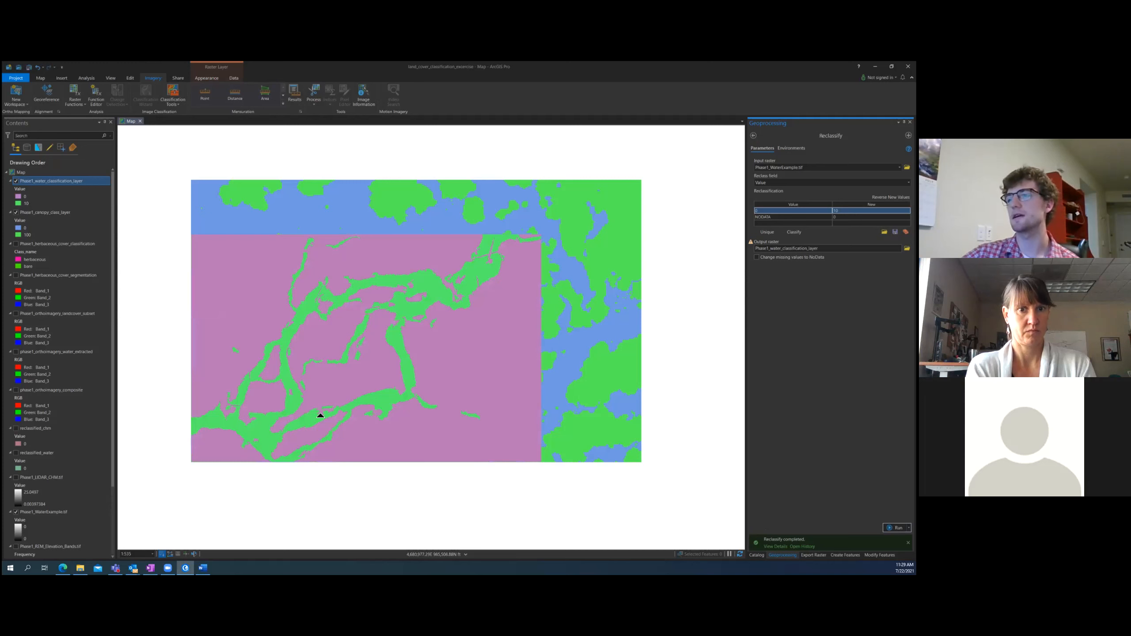
{"action": "scroll", "coordinate": [290, 366], "scroll_direction": "up", "scroll_amount": 3}
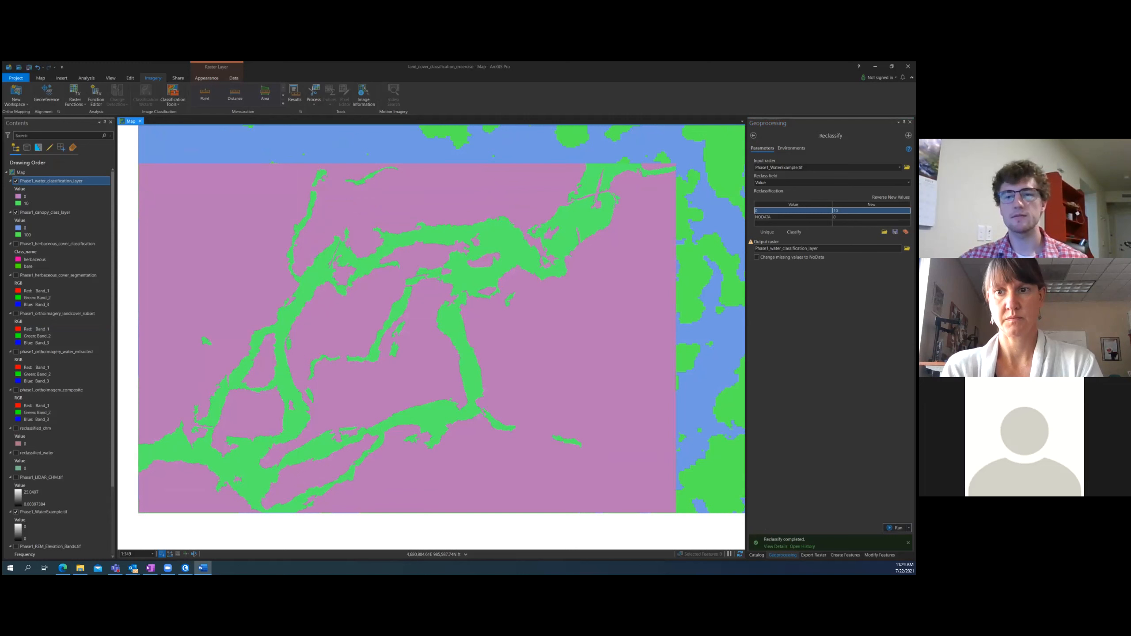
Reopen a blank Reclassify tool, hide the water and canopy class layers, and show Phase1_herbaceous_cover_classification
{"action": "left_click", "coordinate": [753, 136]}
{"action": "left_click", "coordinate": [753, 135]}
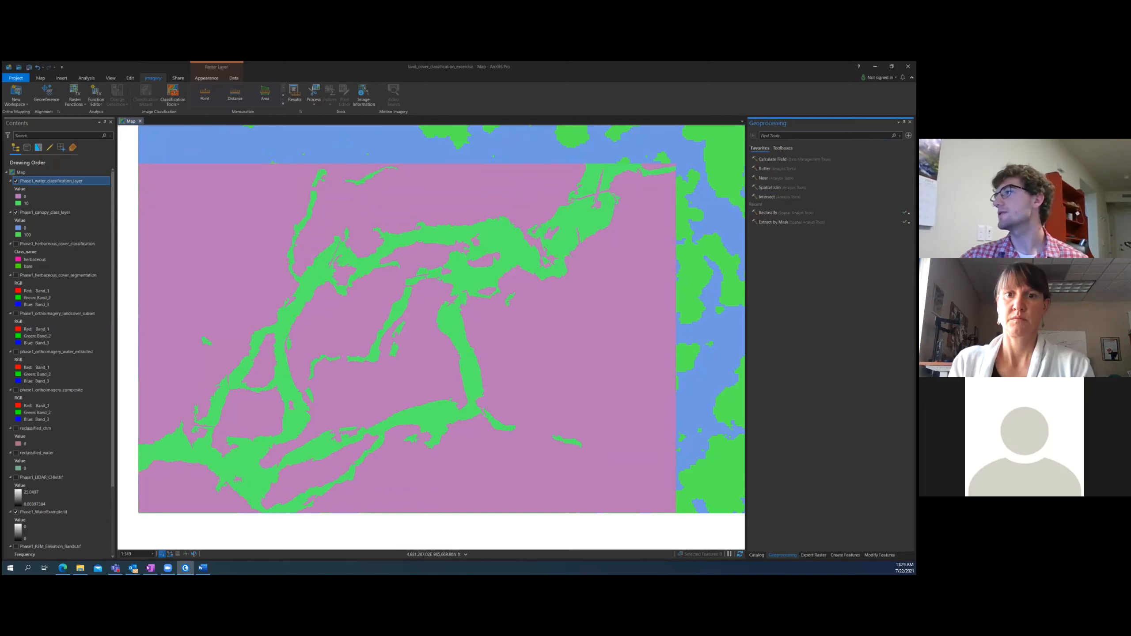
{"action": "left_click", "coordinate": [769, 212]}
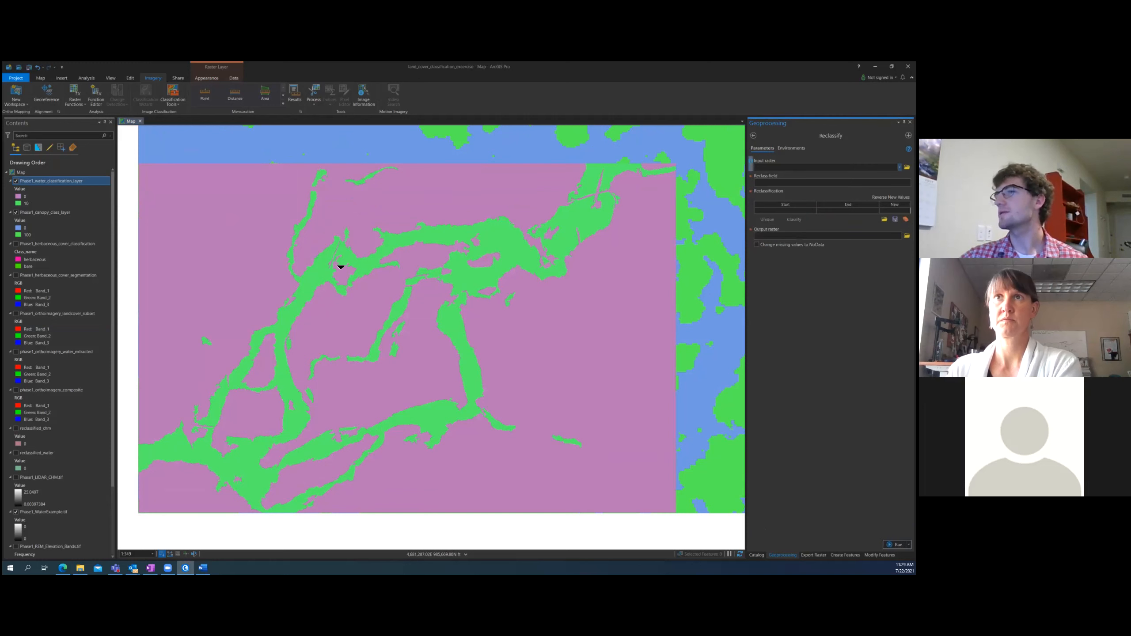
{"action": "left_click", "coordinate": [15, 182]}
{"action": "left_click", "coordinate": [15, 212]}
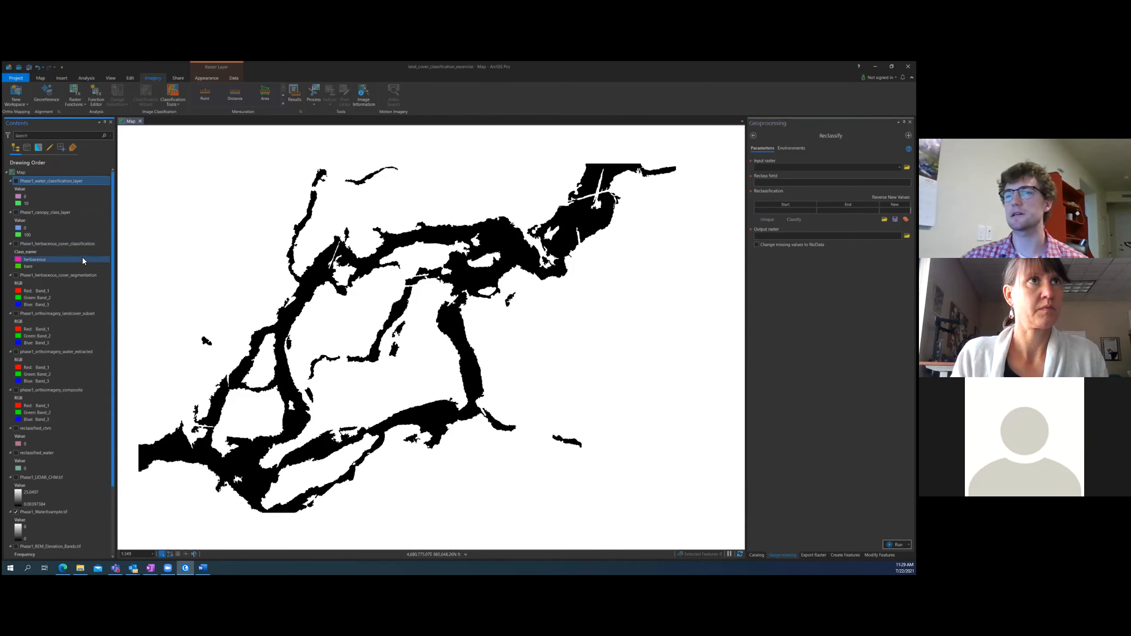
{"action": "left_click", "coordinate": [28, 244]}
{"action": "left_click", "coordinate": [16, 244]}
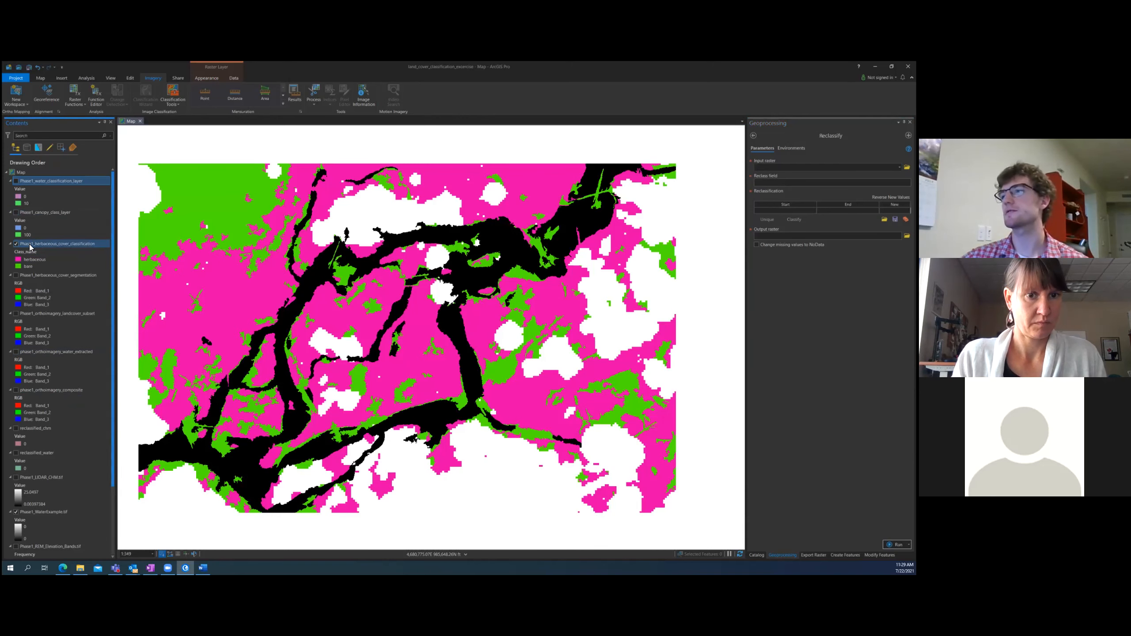
{"action": "key", "text": "Up"}
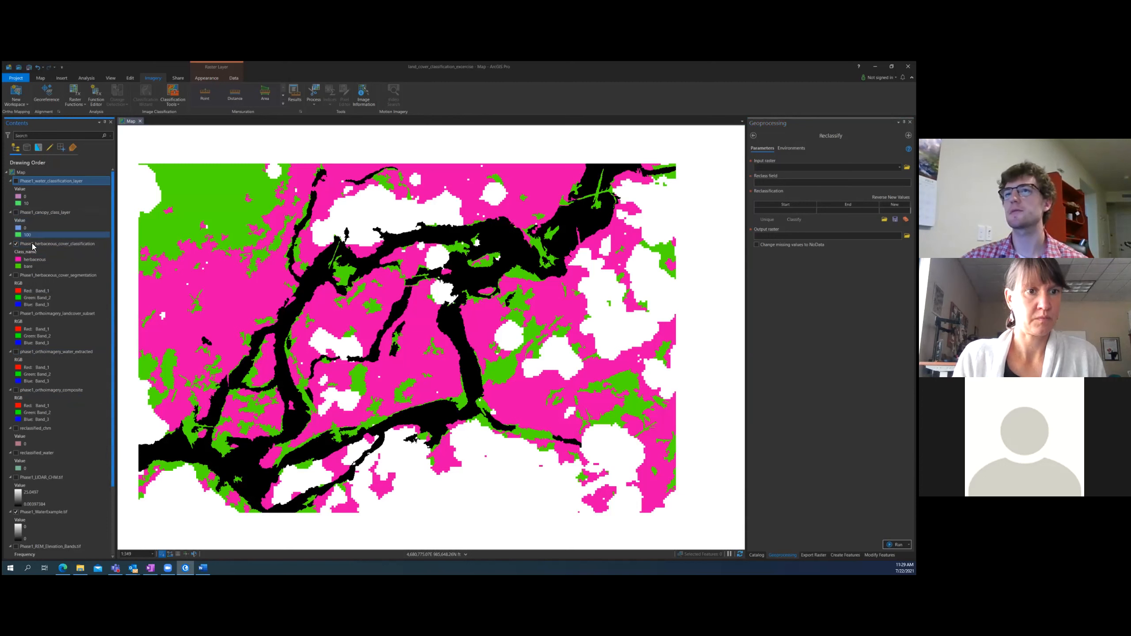
Use Phase1_herbaceous_cover_classification as the Reclassify input raster and set the new value of NODATA to 0
{"action": "left_click", "coordinate": [32, 246]}
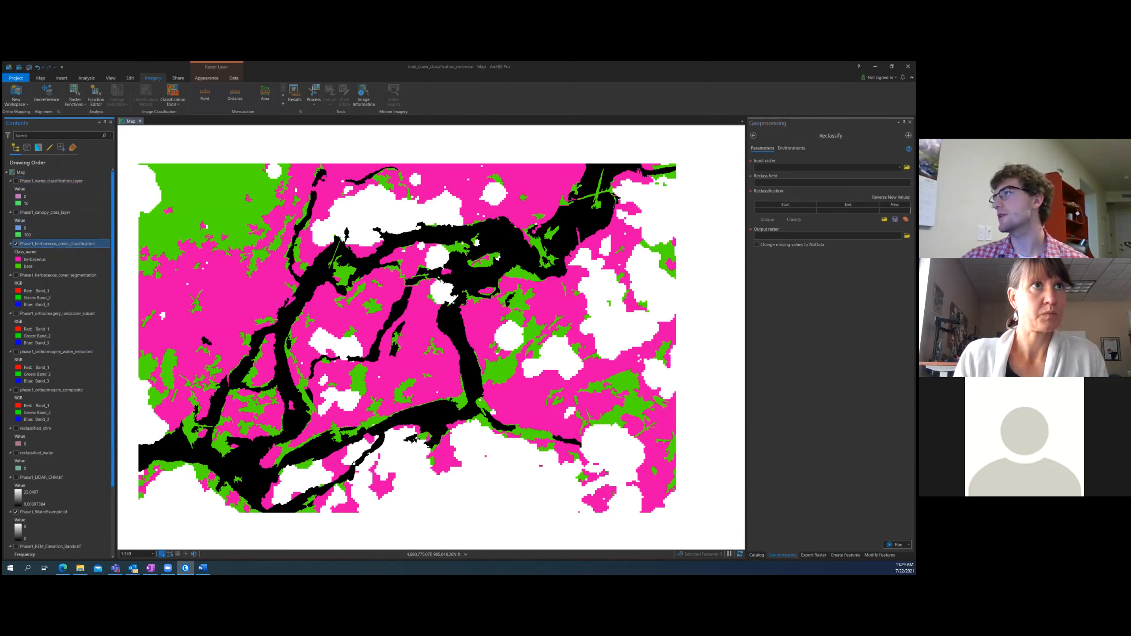
{"action": "left_click_drag", "start_coordinate": [32, 247], "coordinate": [826, 167]}
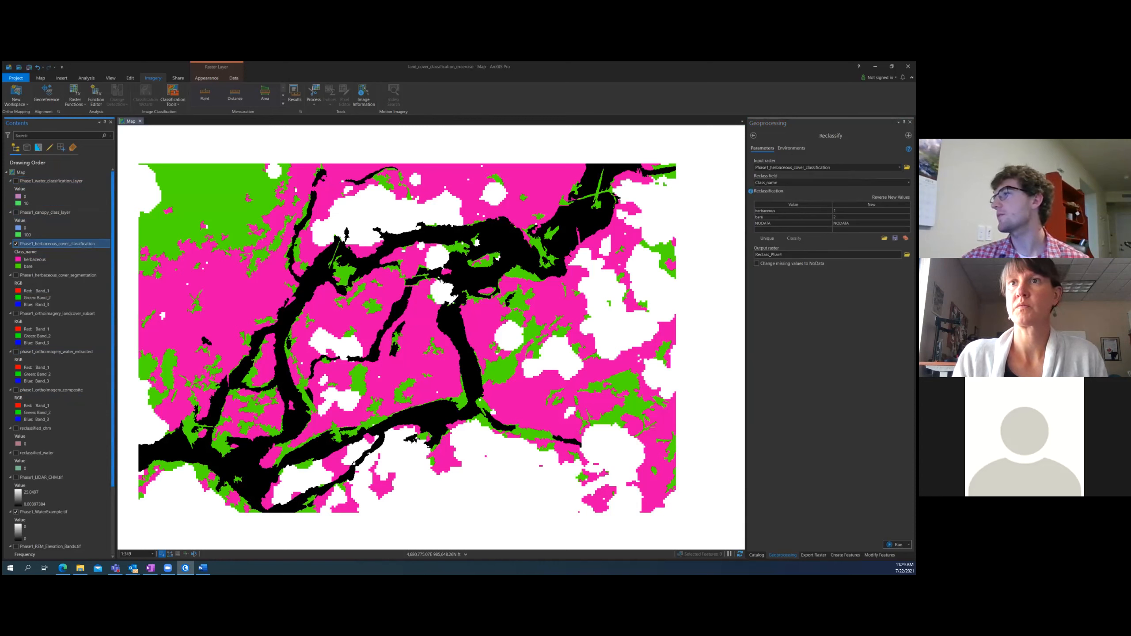
{"action": "left_click", "coordinate": [871, 210]}
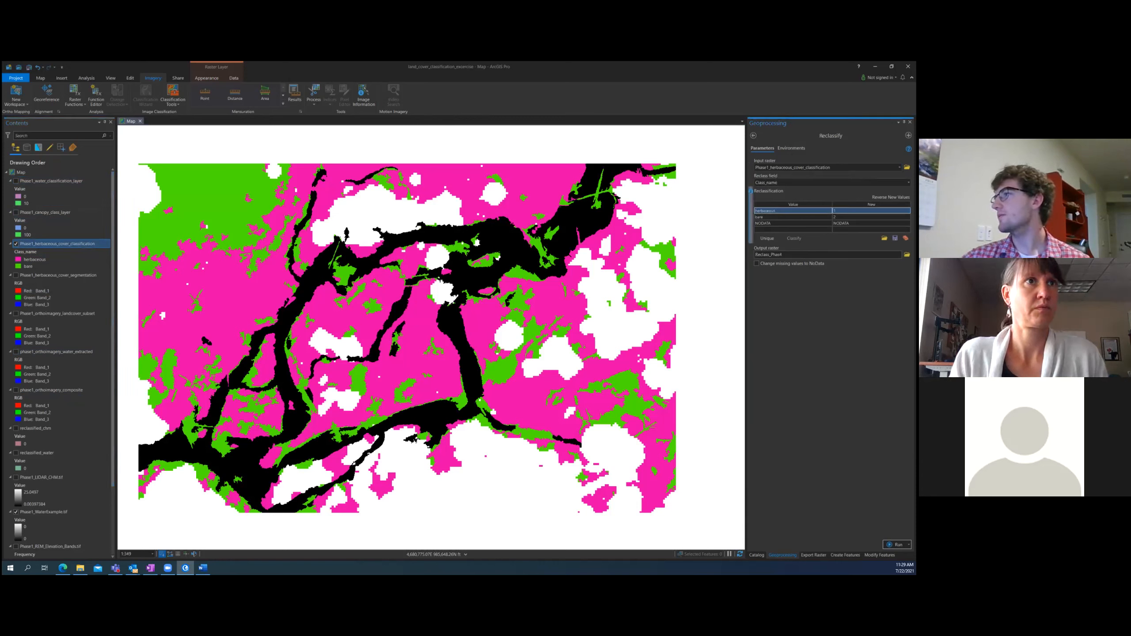
{"action": "left_click", "coordinate": [871, 217]}
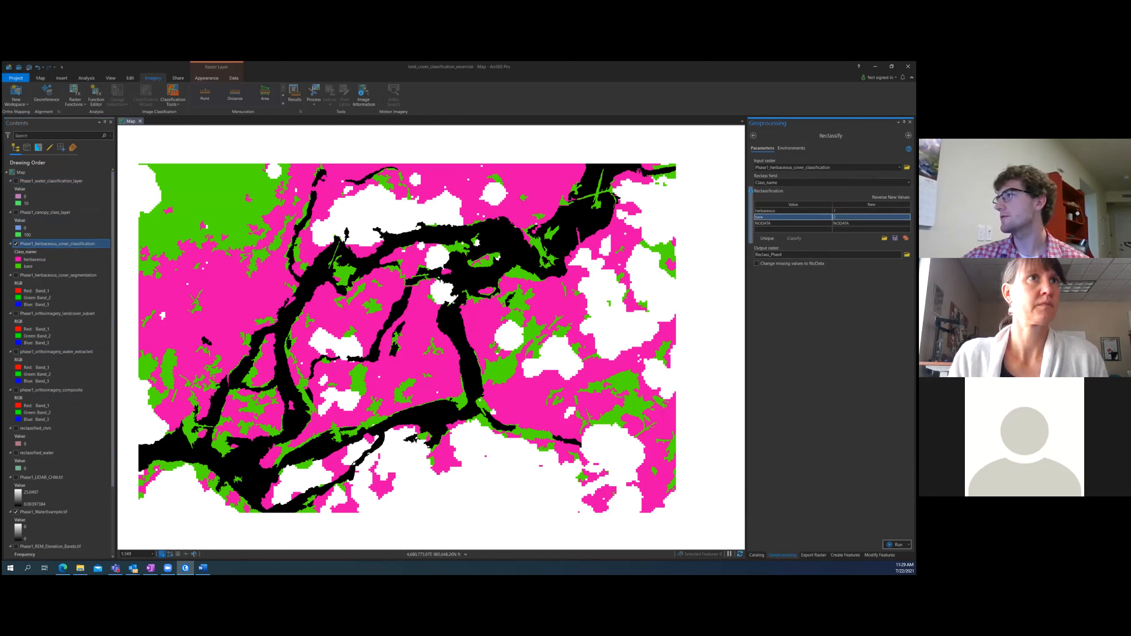
{"action": "left_click", "coordinate": [871, 210]}
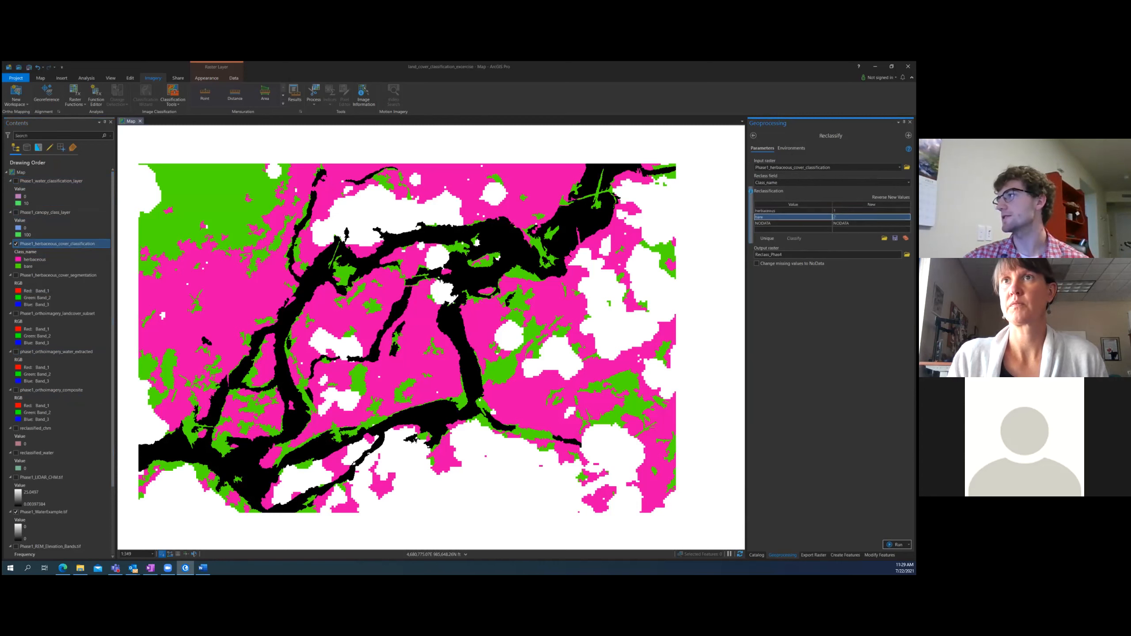
{"action": "left_click", "coordinate": [871, 217]}
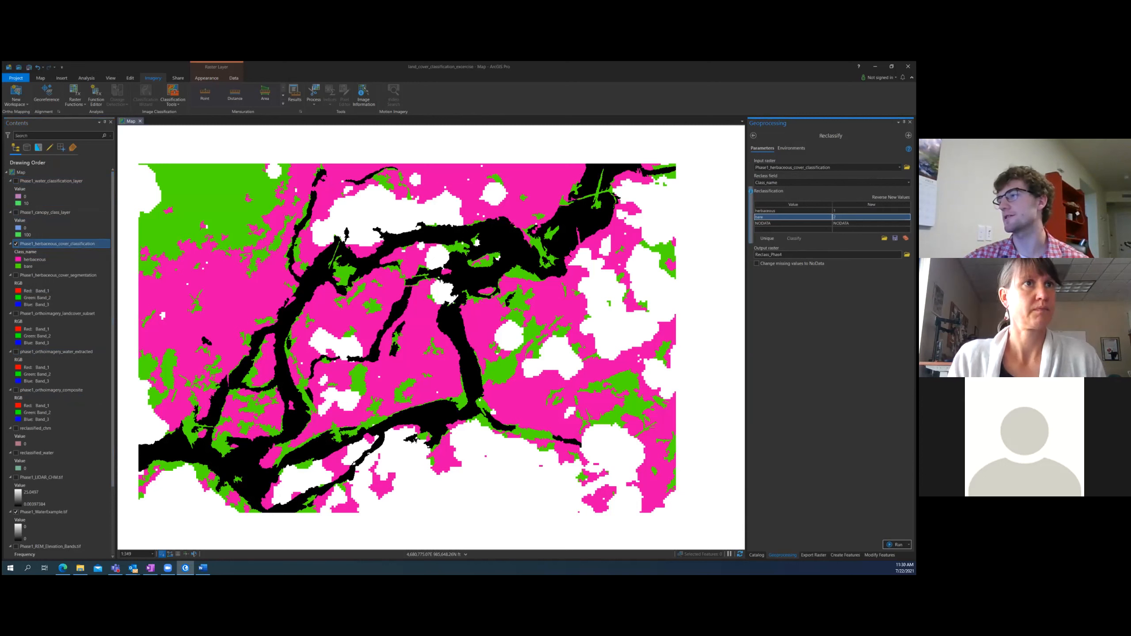
{"action": "left_click", "coordinate": [872, 223]}
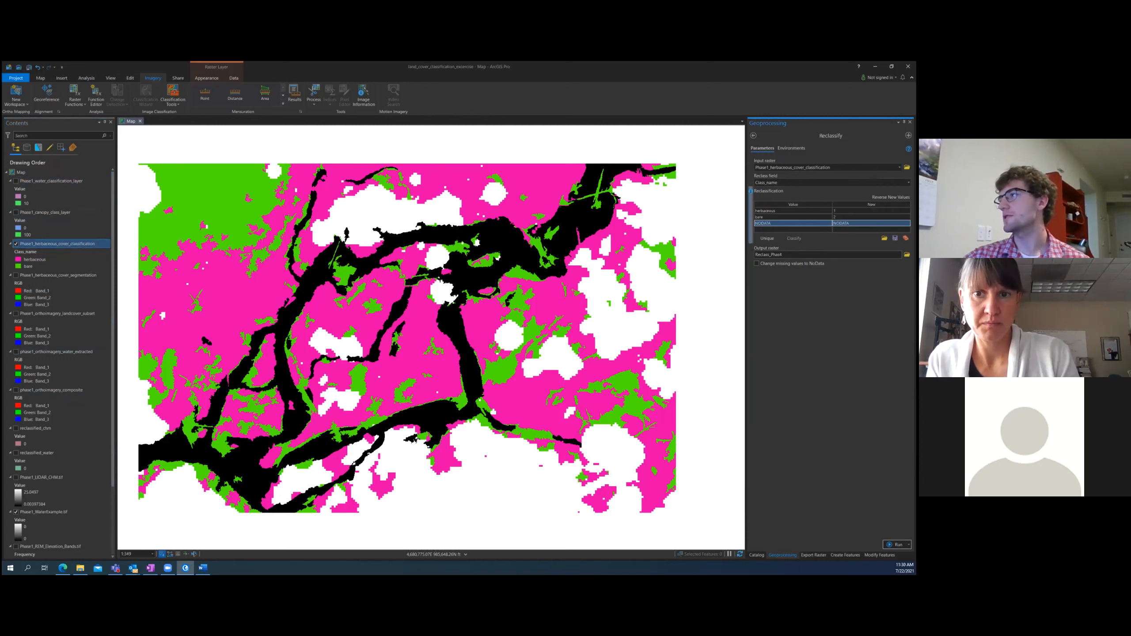
{"action": "left_click", "coordinate": [871, 224]}
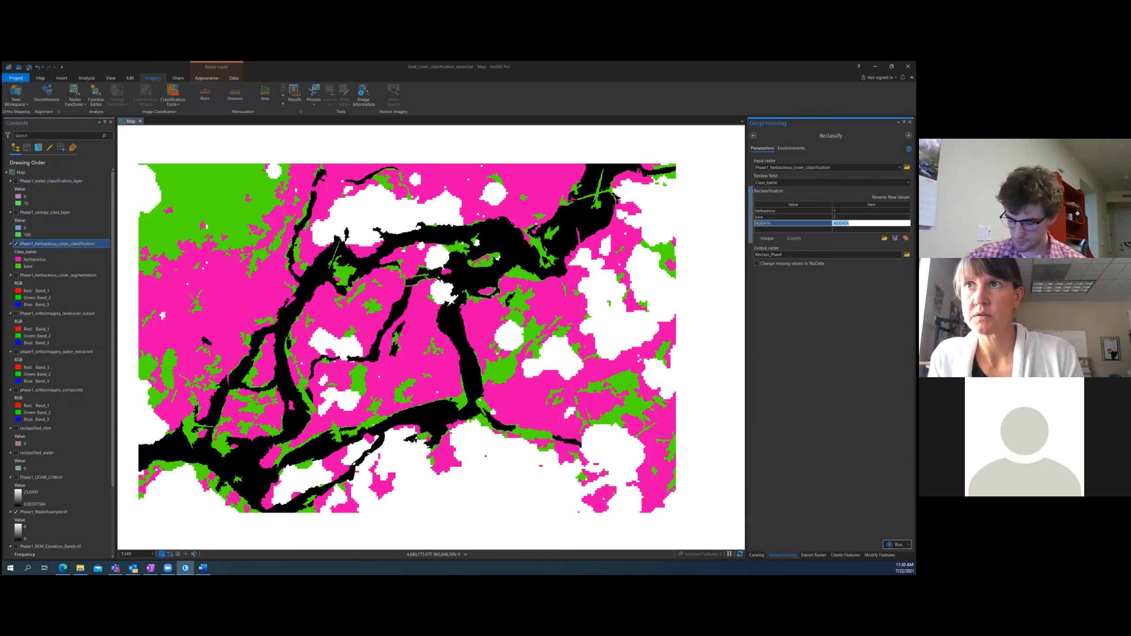
{"action": "type", "text": "0"}
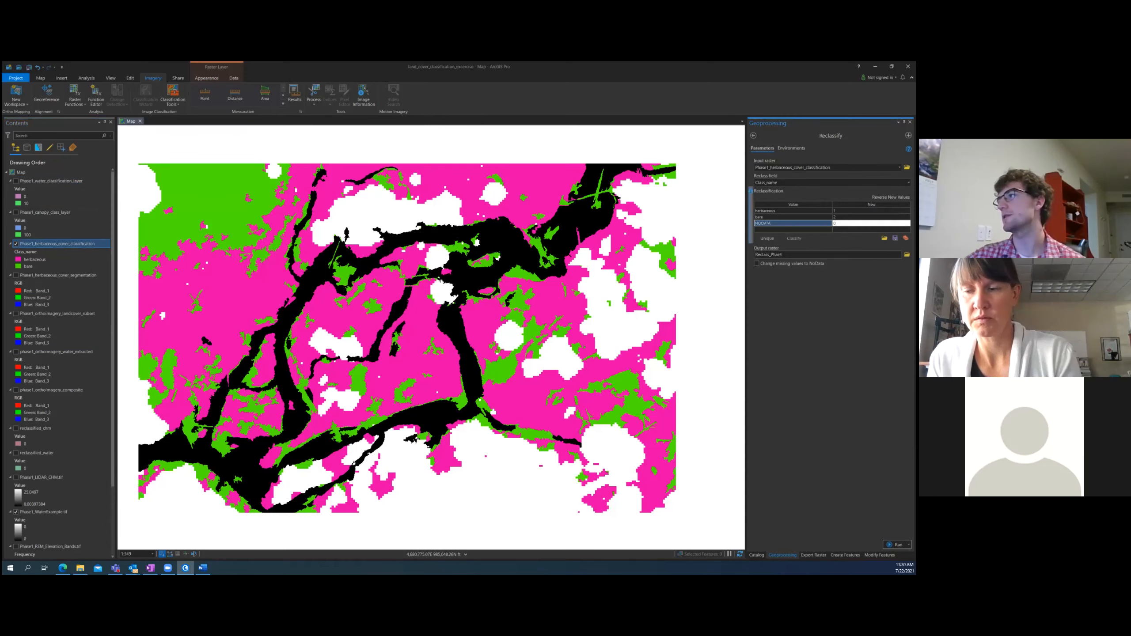
{"action": "key", "text": "Return"}
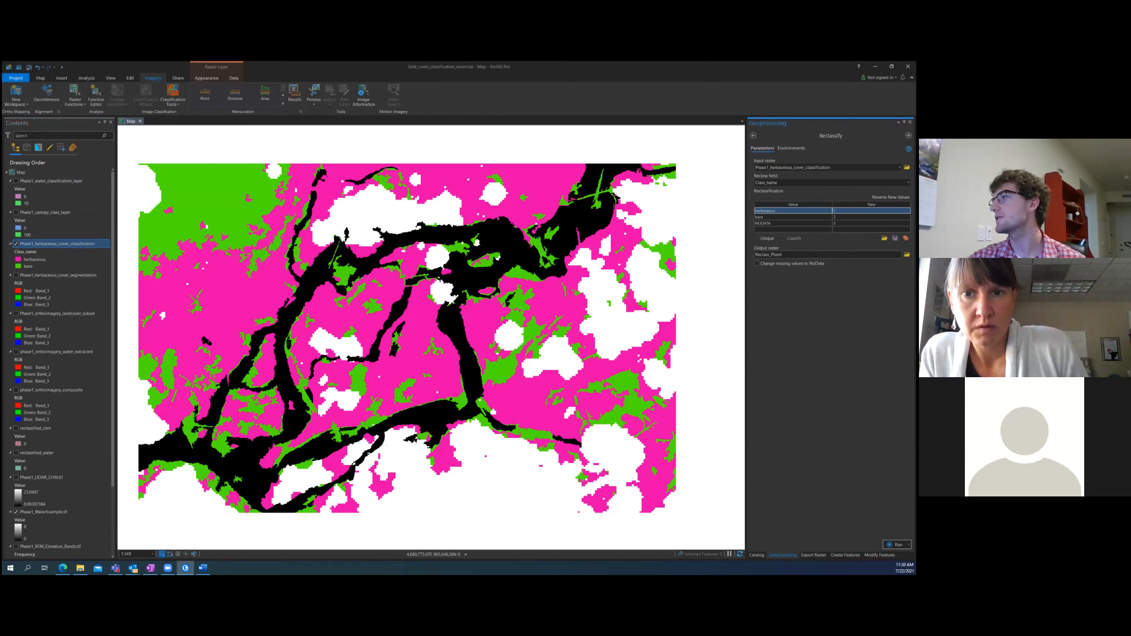
Name the Reclassify output raster Phase1_herbaceous_classification_01
{"action": "left_click_drag", "start_coordinate": [784, 255], "coordinate": [751, 254]}
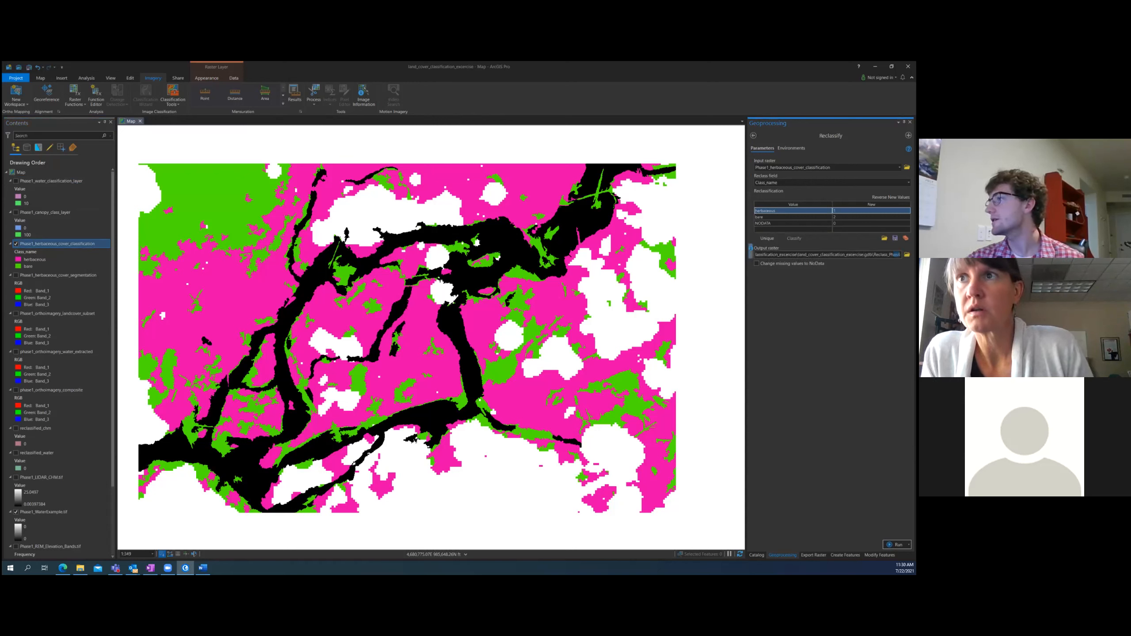
{"action": "left_click_drag", "start_coordinate": [873, 254], "coordinate": [901, 255]}
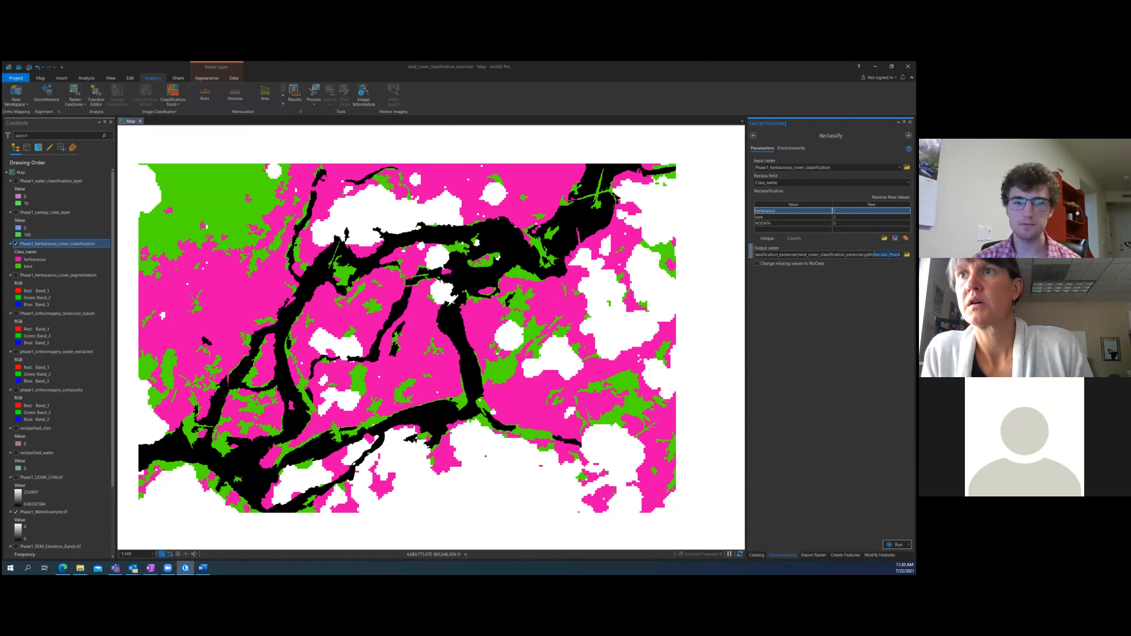
{"action": "key", "text": "BackSpace"}
{"action": "type", "text": "h"}
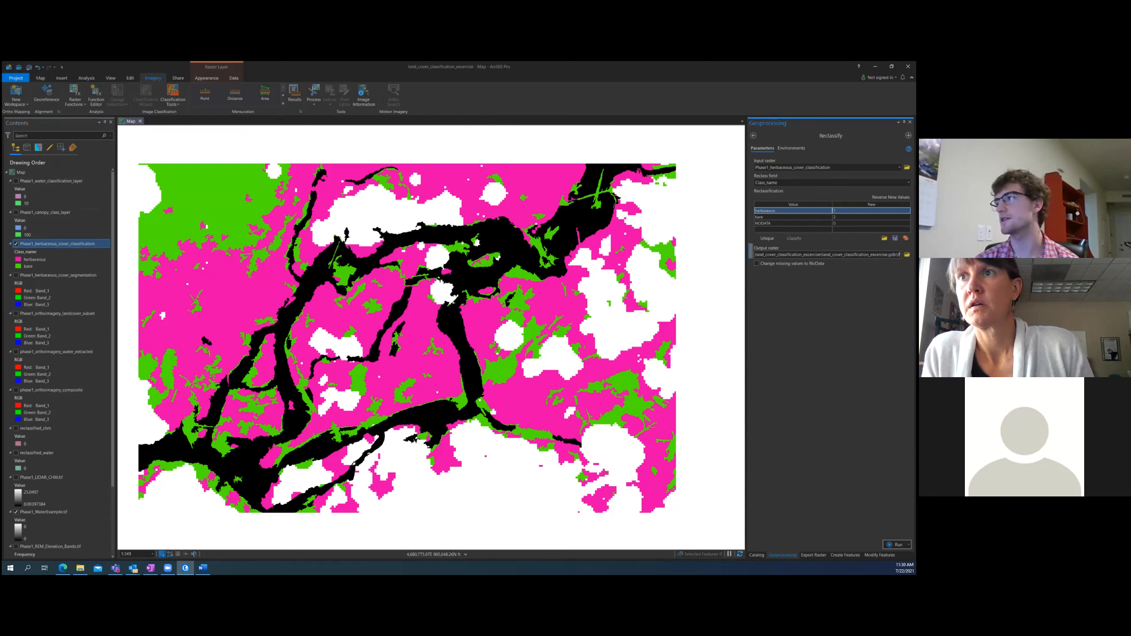
{"action": "type", "text": "hase1_"}
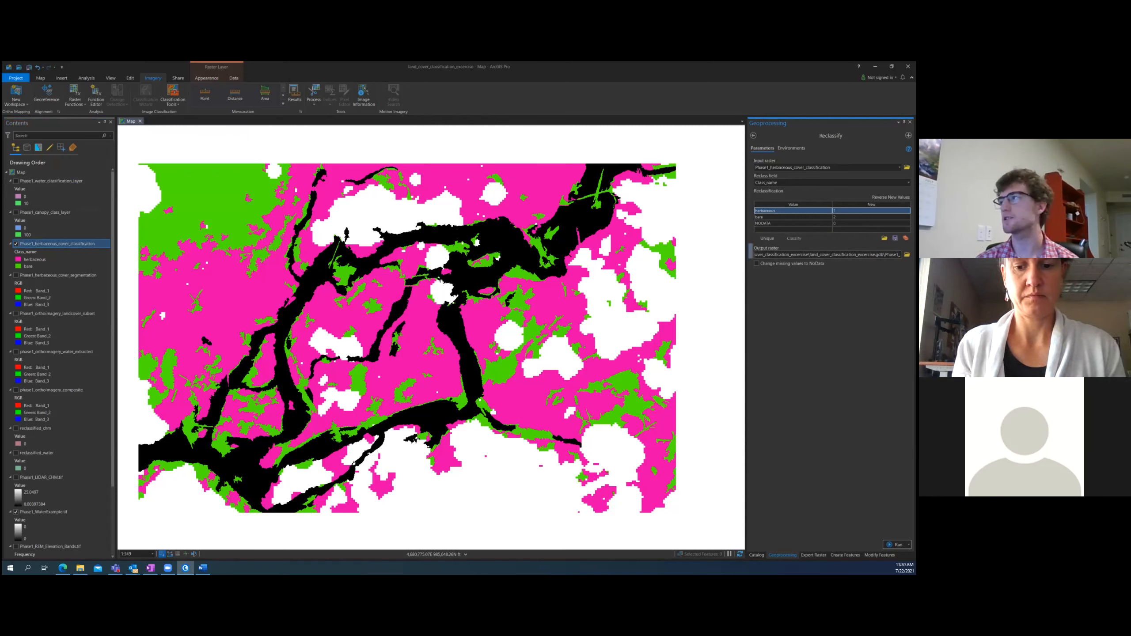
{"action": "type", "text": "her"}
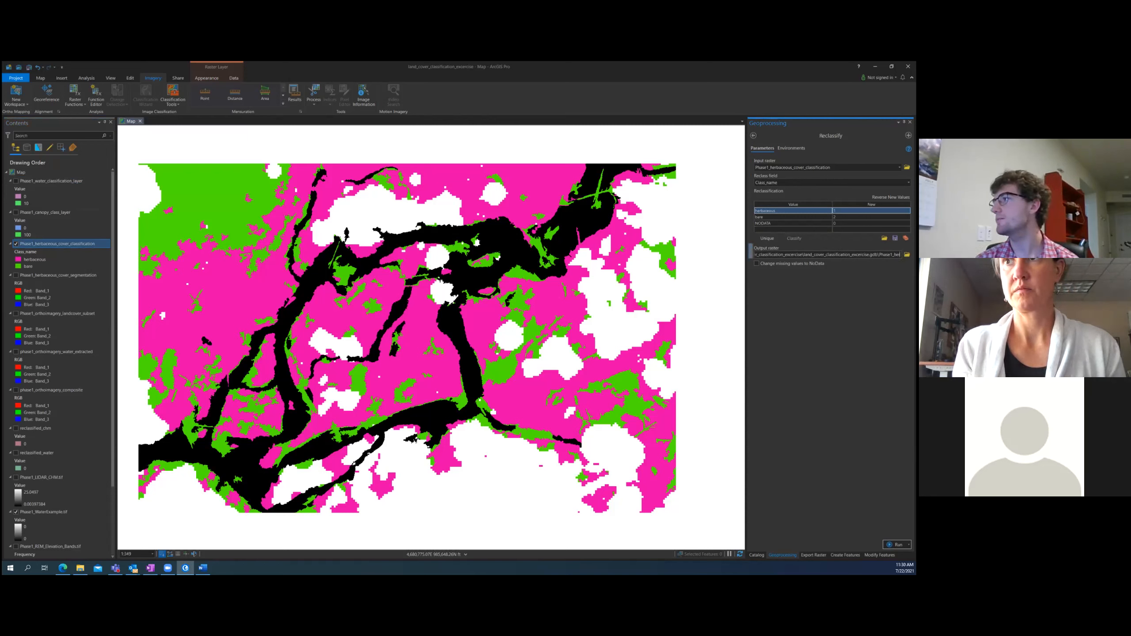
{"action": "type", "text": "baceous_cla"}
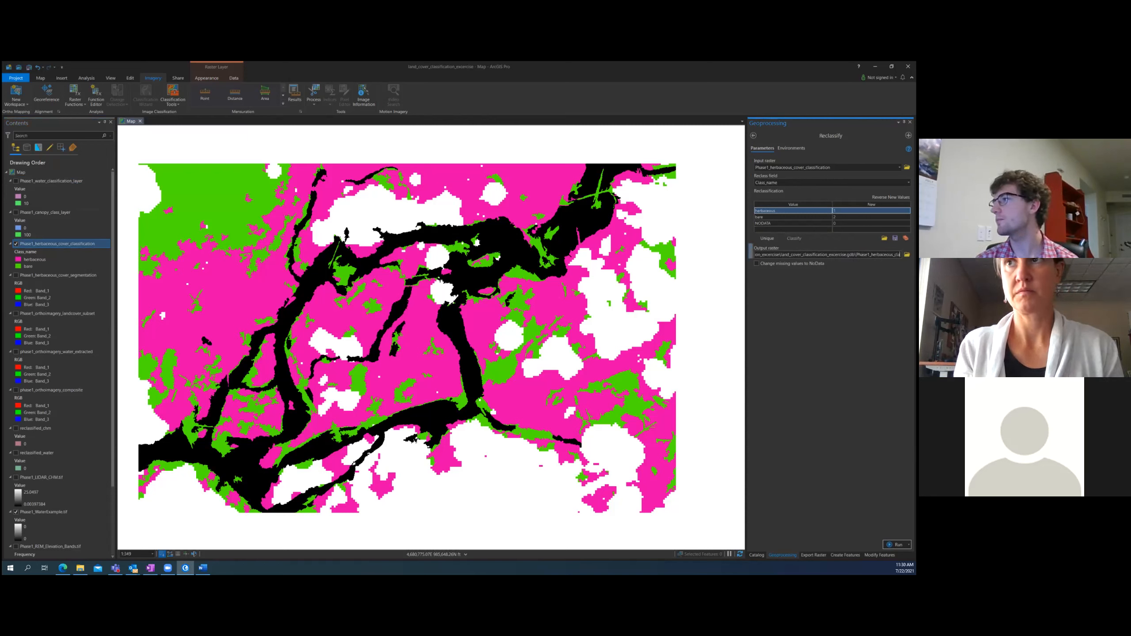
{"action": "type", "text": "ssification"}
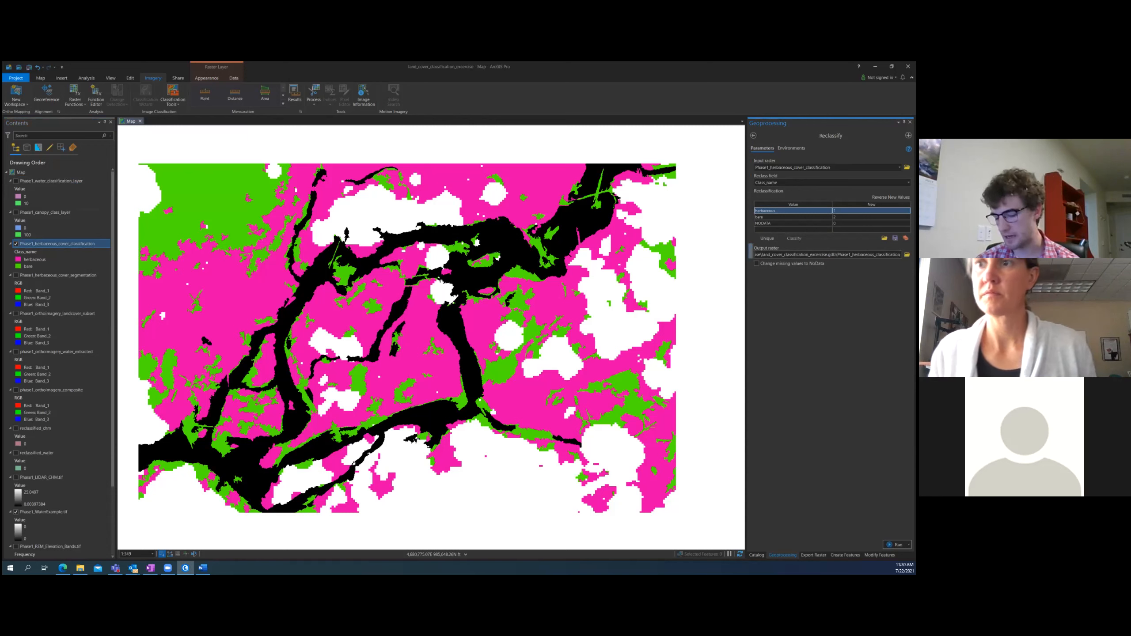
{"action": "type", "text": "_"}
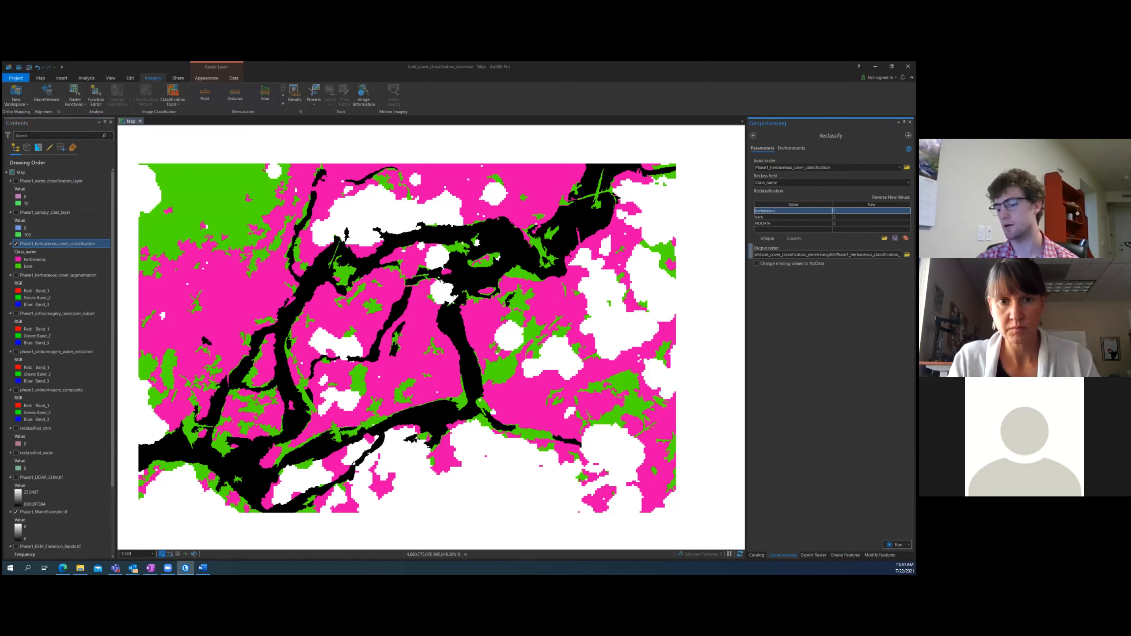
{"action": "type", "text": "01"}
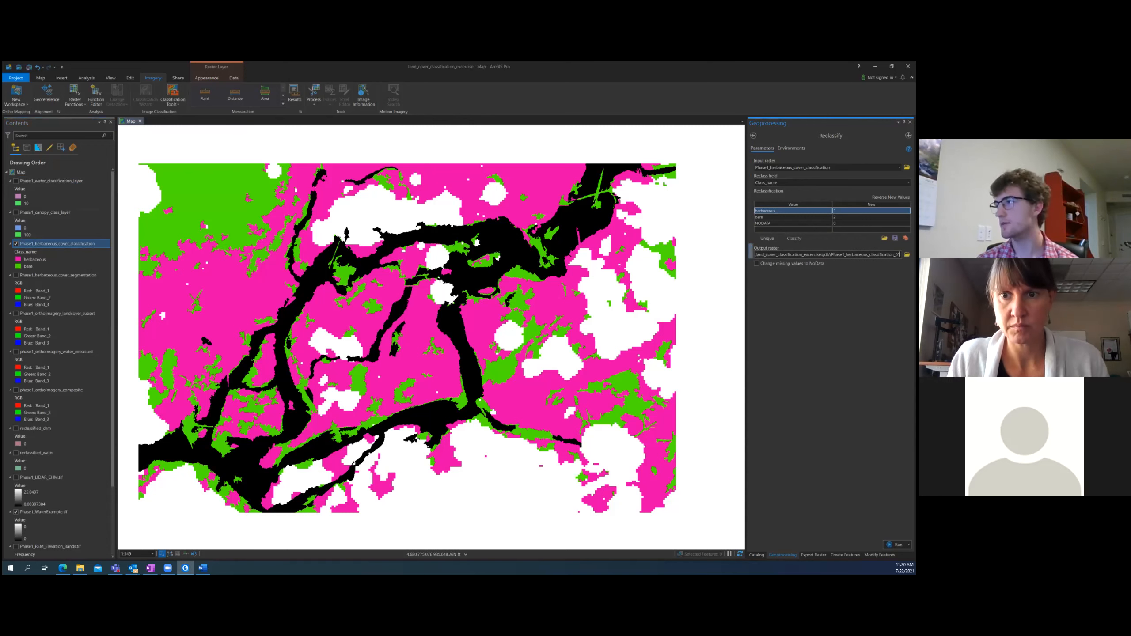
{"action": "key", "text": "Return"}
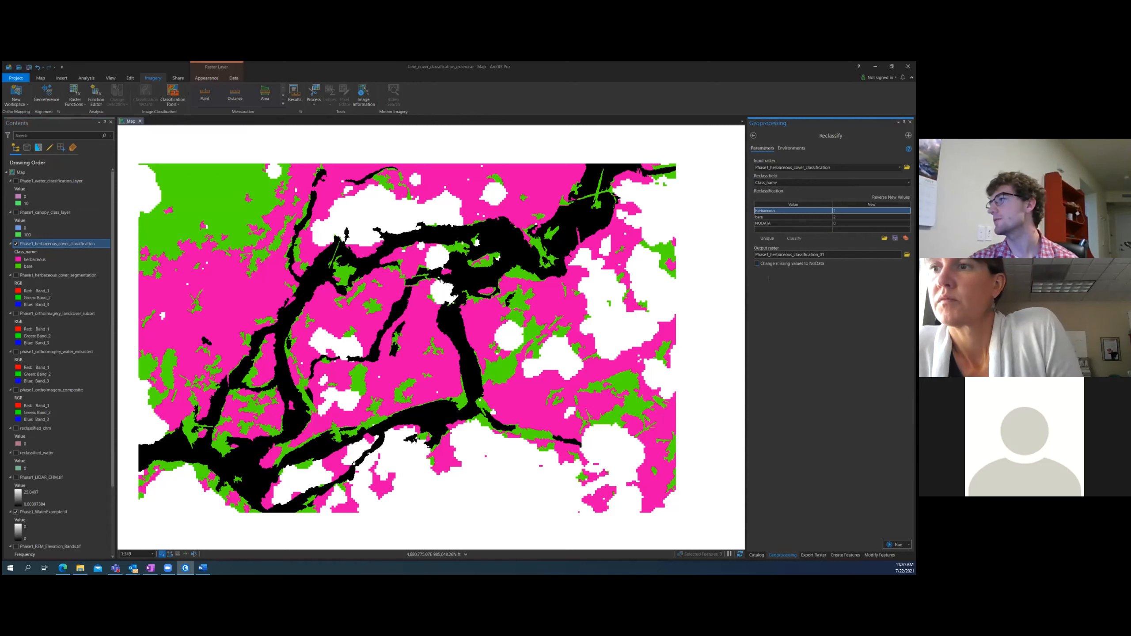
Set the Reclassify cell size to match the Phase1_orthoimagery_landcover_subset layer and run the tool
{"action": "left_click", "coordinate": [791, 148]}
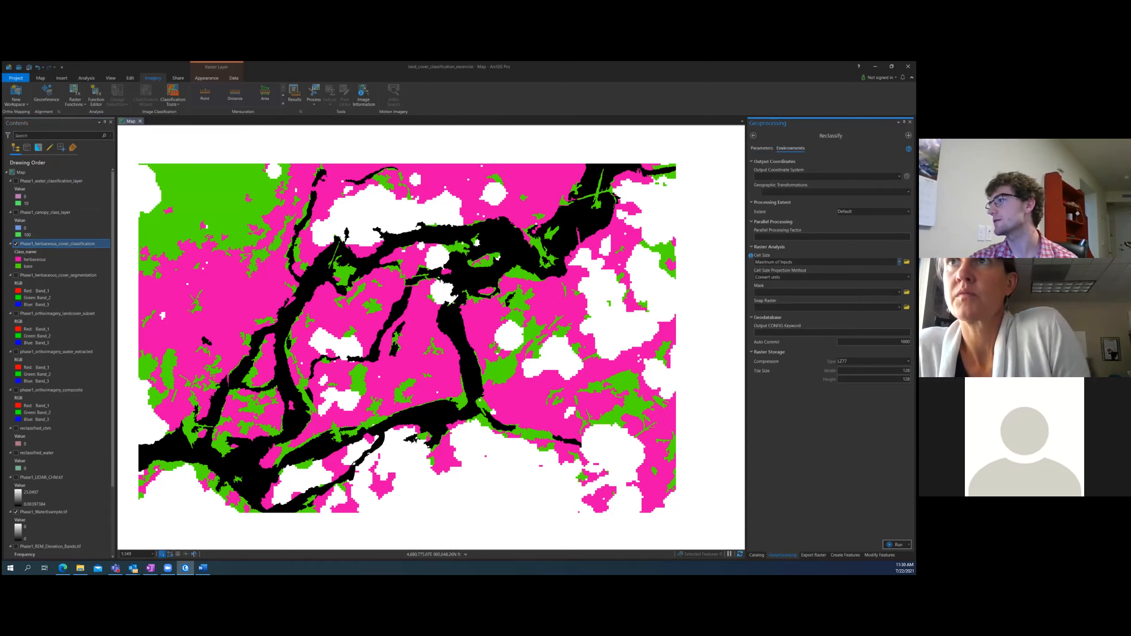
{"action": "left_click", "coordinate": [899, 262]}
{"action": "scroll", "coordinate": [824, 332], "scroll_direction": "down", "scroll_amount": 2}
{"action": "scroll", "coordinate": [824, 315], "scroll_direction": "up", "scroll_amount": 2}
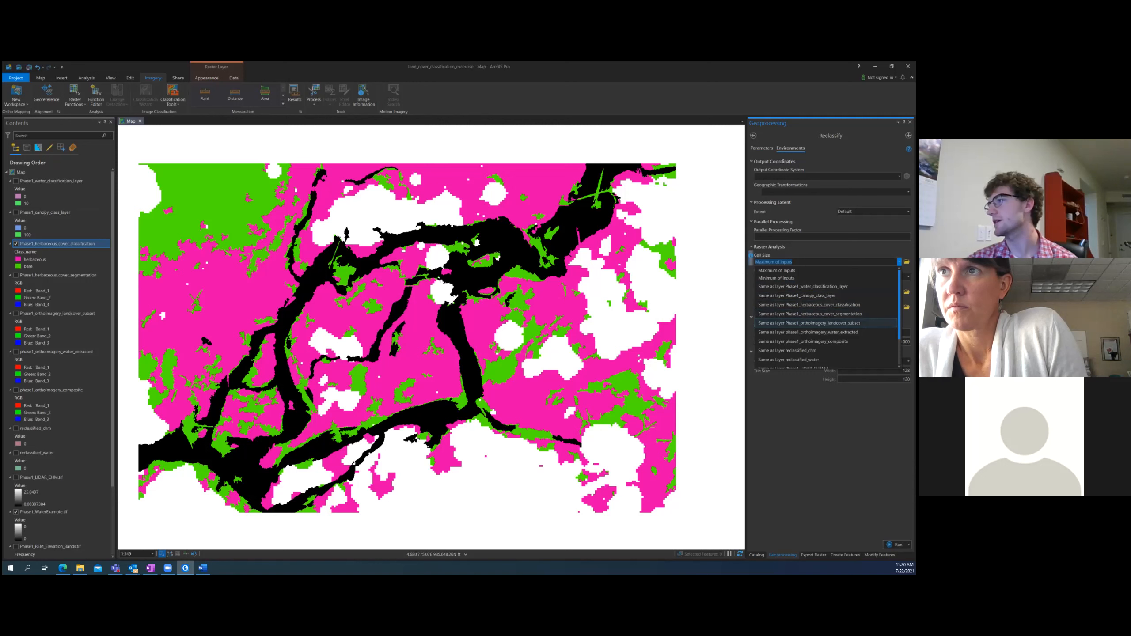
{"action": "left_click", "coordinate": [806, 323]}
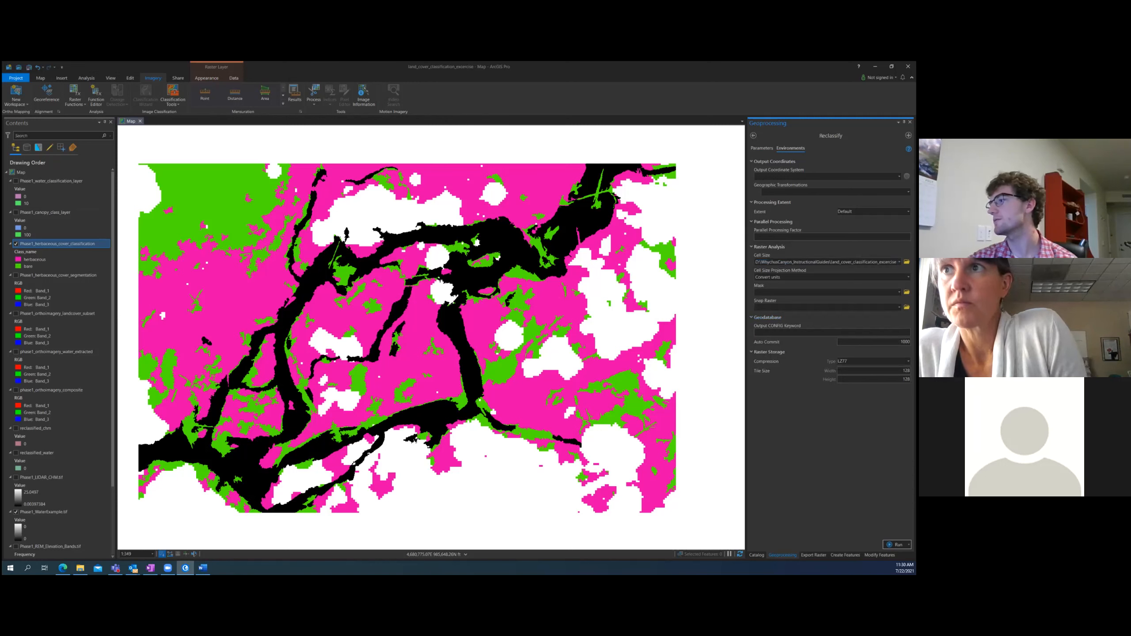
{"action": "left_click", "coordinate": [896, 544]}
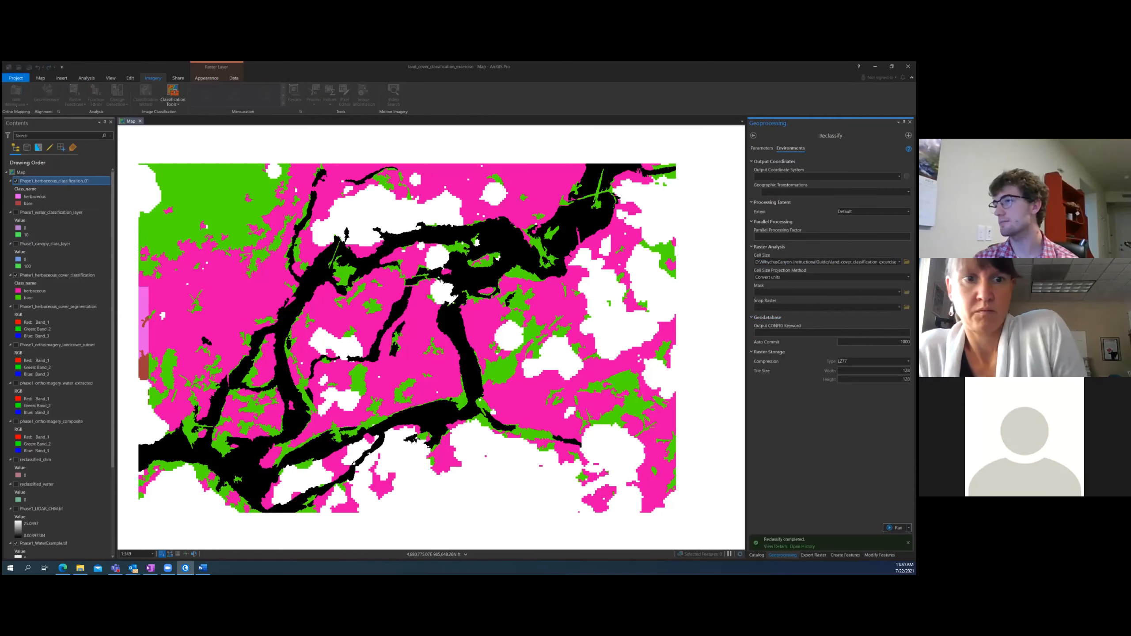
{"action": "left_click", "coordinate": [762, 149]}
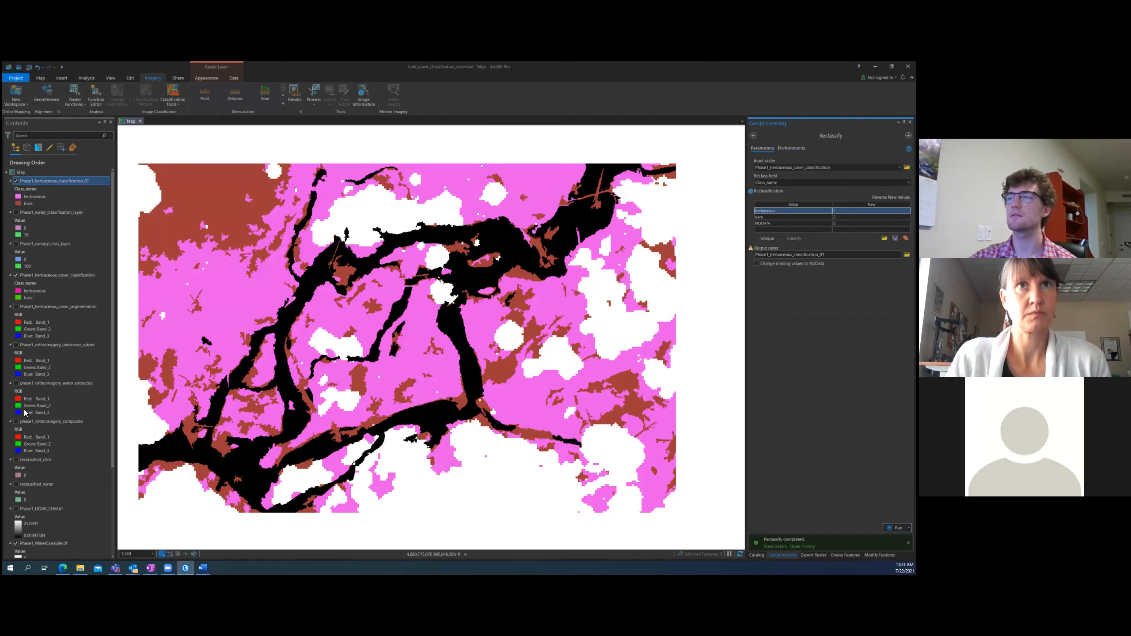
Hide the Phase1_herbaceous_cover_classification and Phase1_WaterExample.tif layers so only the new herbaceous classification shows on the map
{"action": "left_click", "coordinate": [16, 275]}
{"action": "left_click", "coordinate": [54, 261]}
{"action": "left_click", "coordinate": [52, 320]}
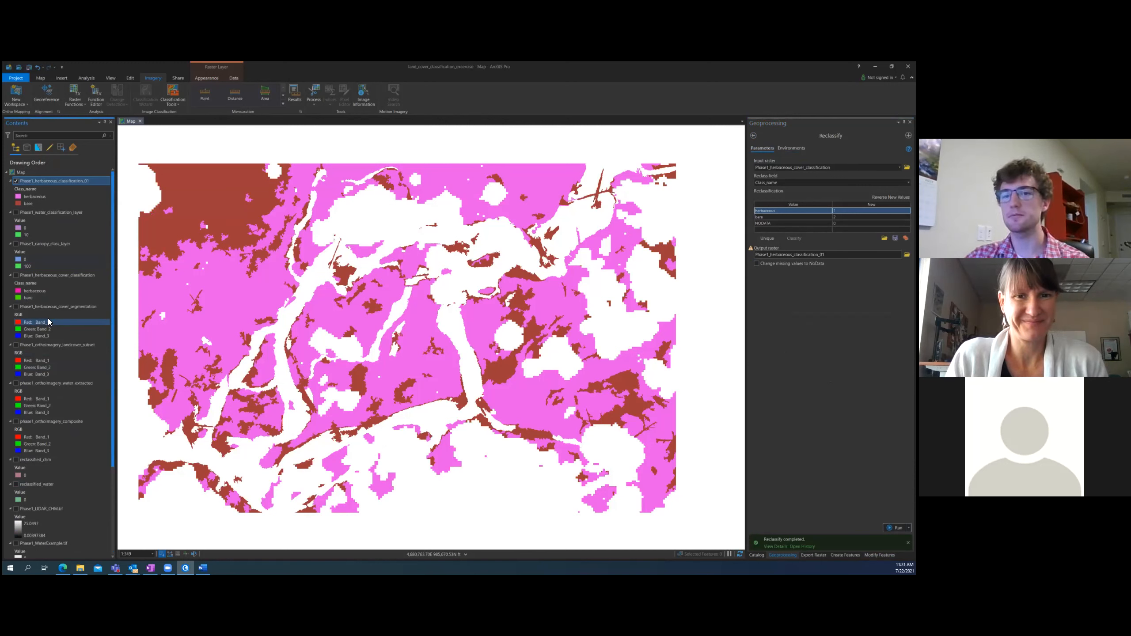
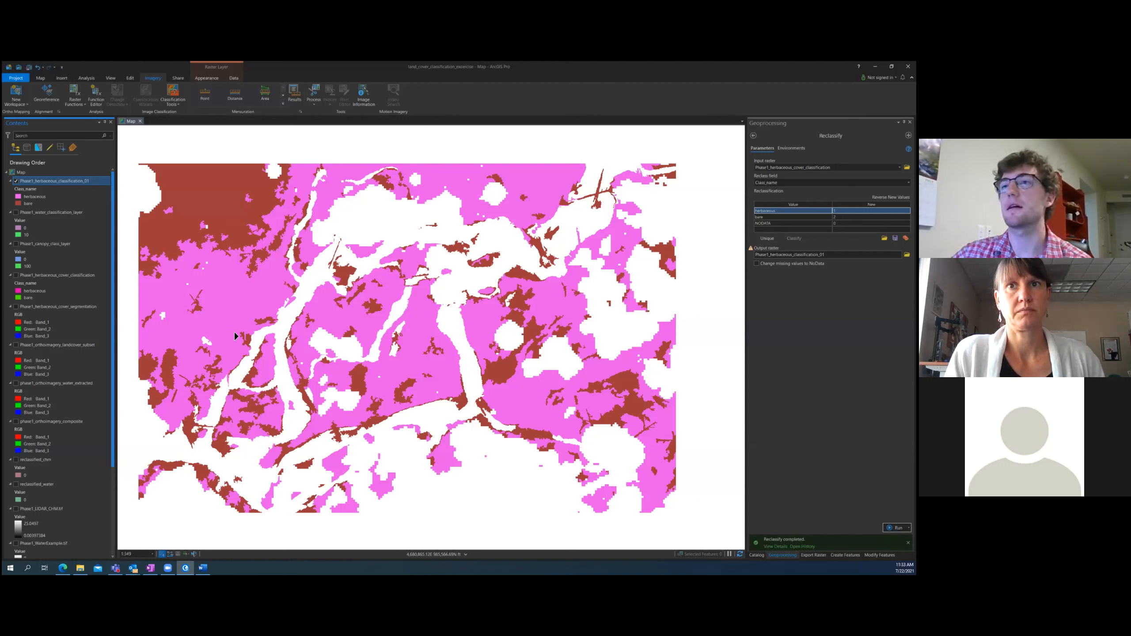
Review Phase1_herbaceous_classification_01 on the map by switching its visibility, and check the Reclassify value table and environment settings
{"action": "left_click", "coordinate": [46, 247]}
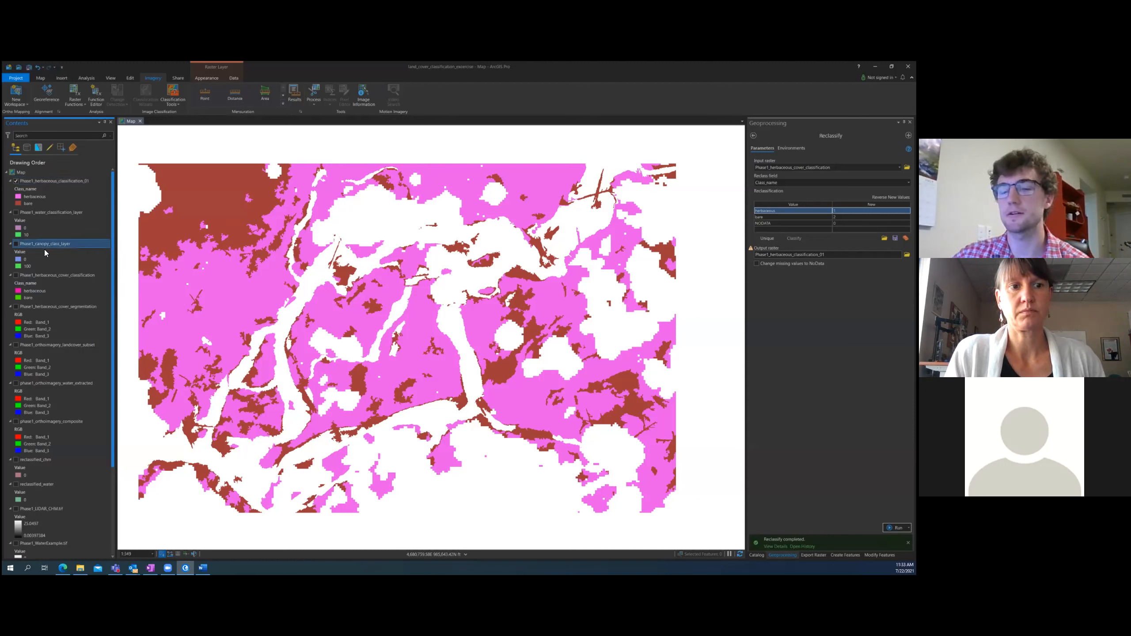
{"action": "left_click", "coordinate": [61, 211]}
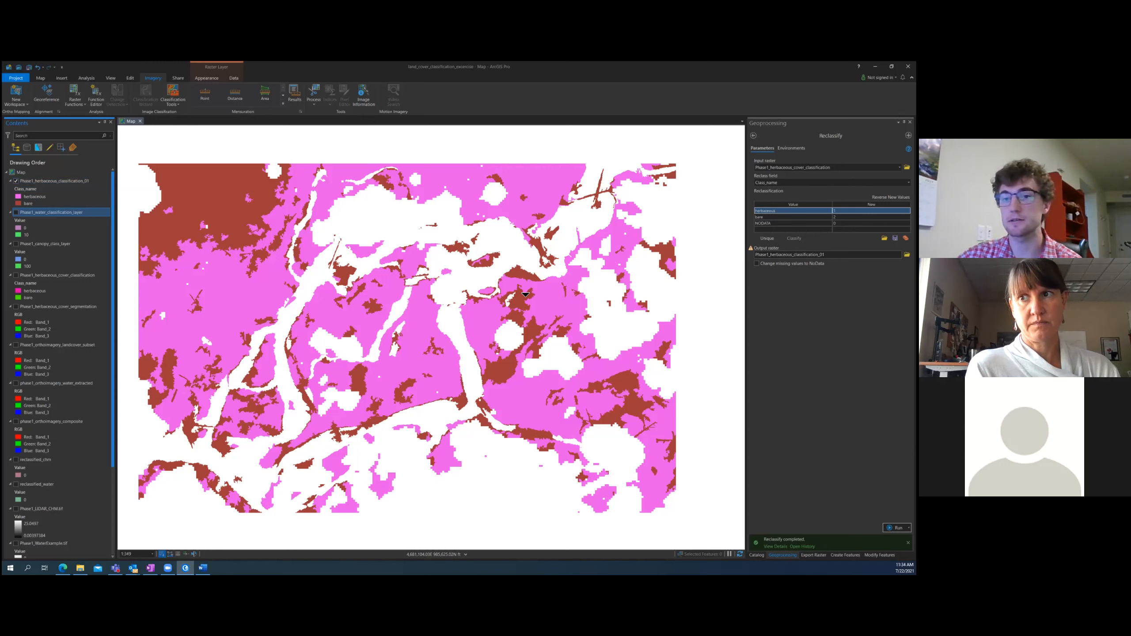
{"action": "left_click", "coordinate": [868, 211]}
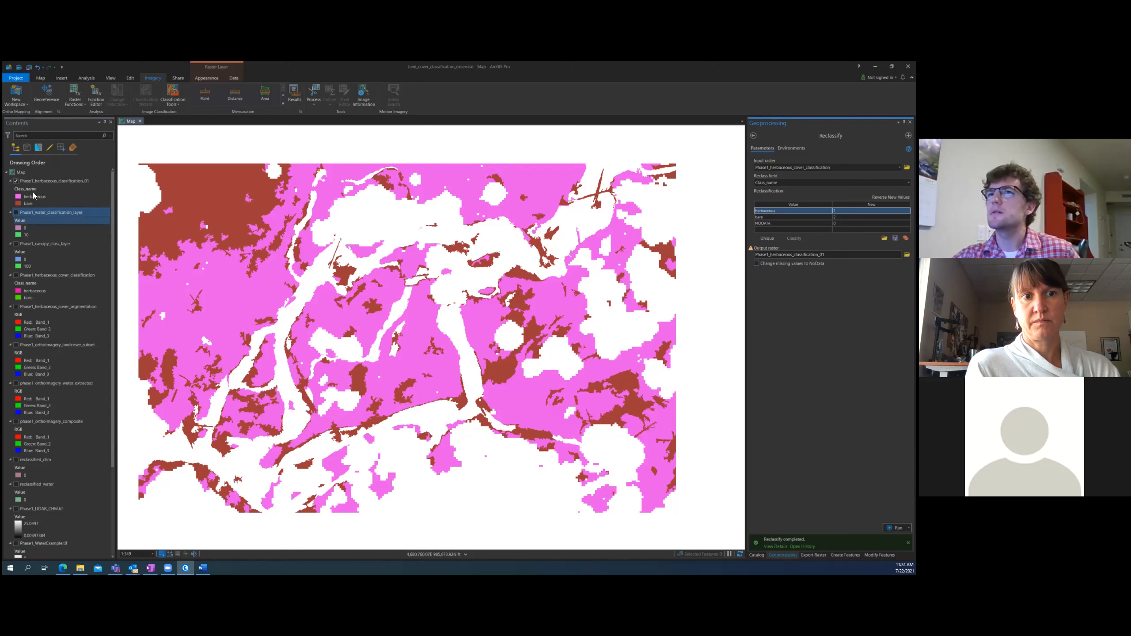
{"action": "left_click", "coordinate": [16, 181]}
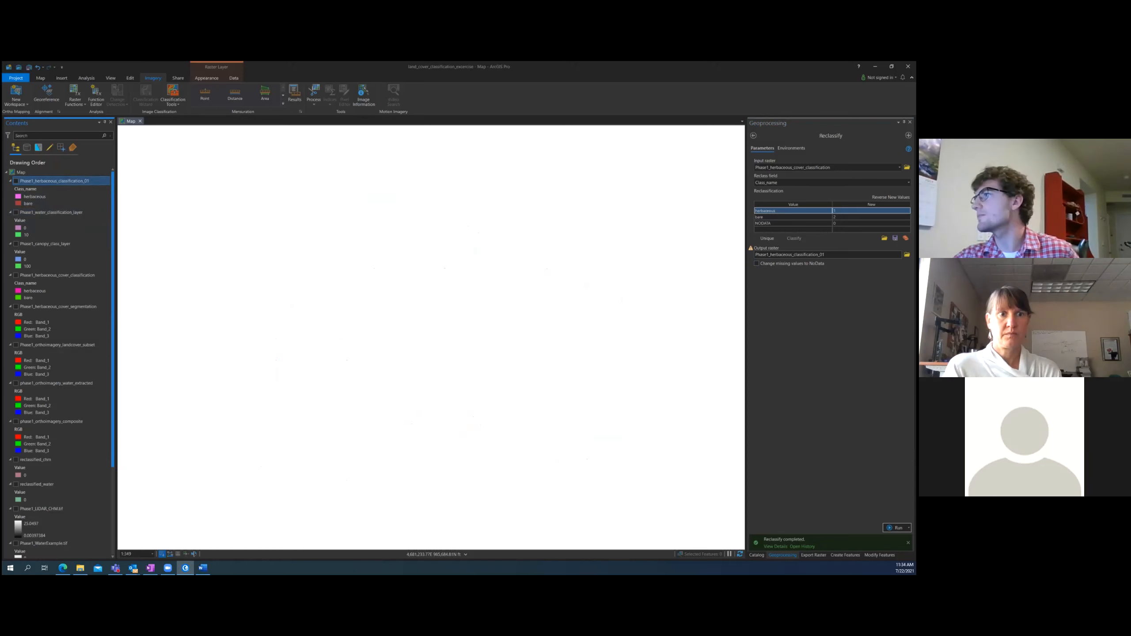
{"action": "left_click", "coordinate": [848, 211]}
{"action": "left_click", "coordinate": [16, 182]}
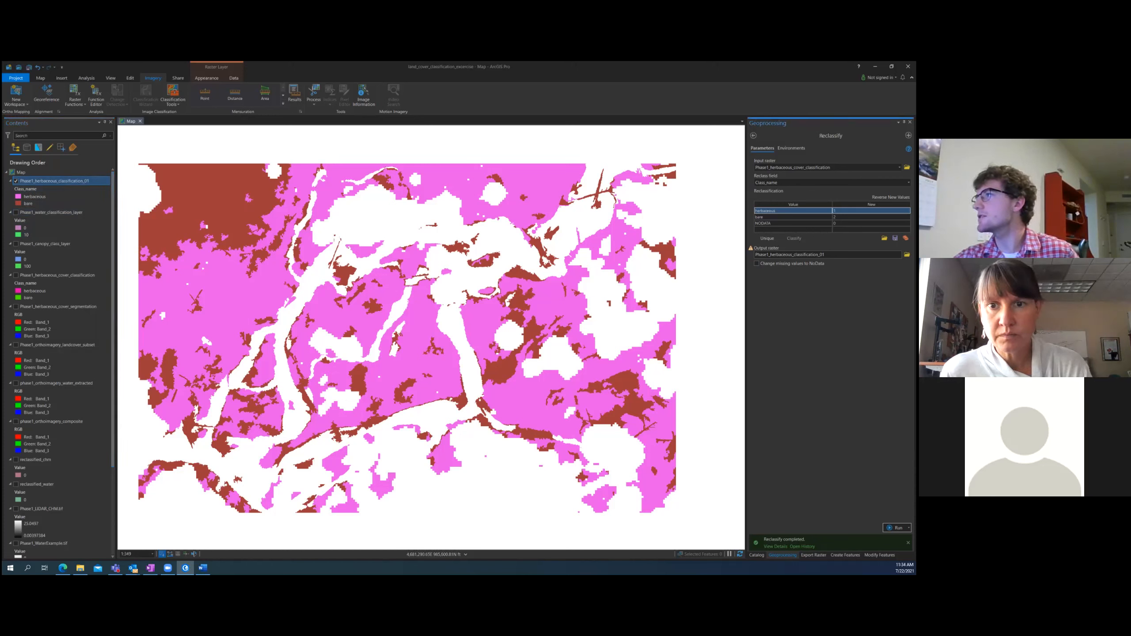
{"action": "left_click", "coordinate": [791, 148]}
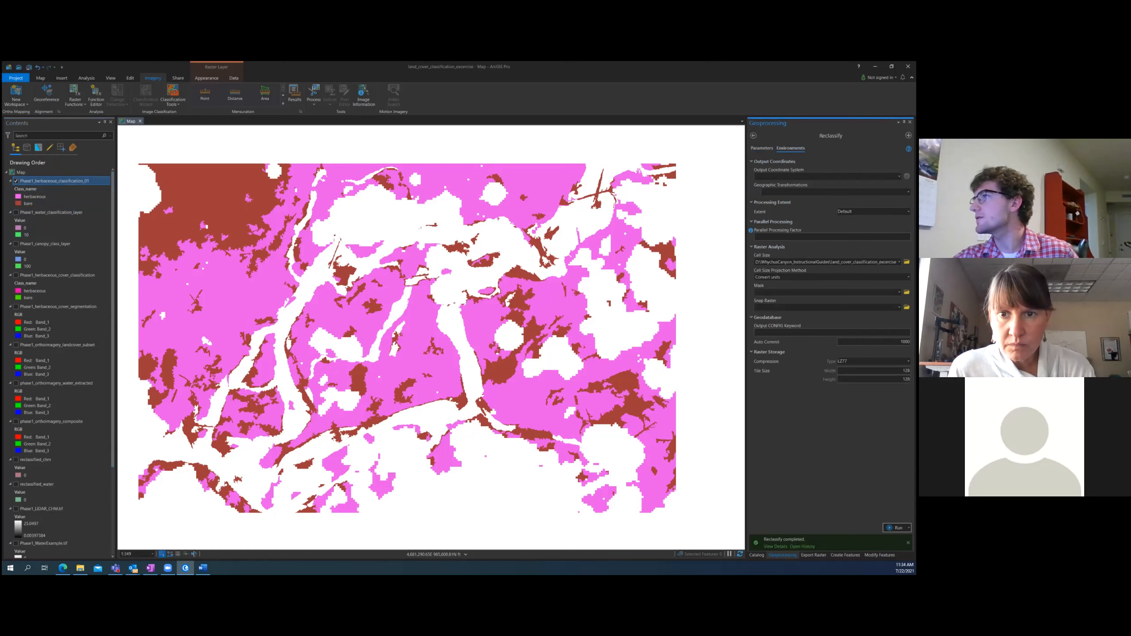
{"action": "left_click", "coordinate": [762, 148]}
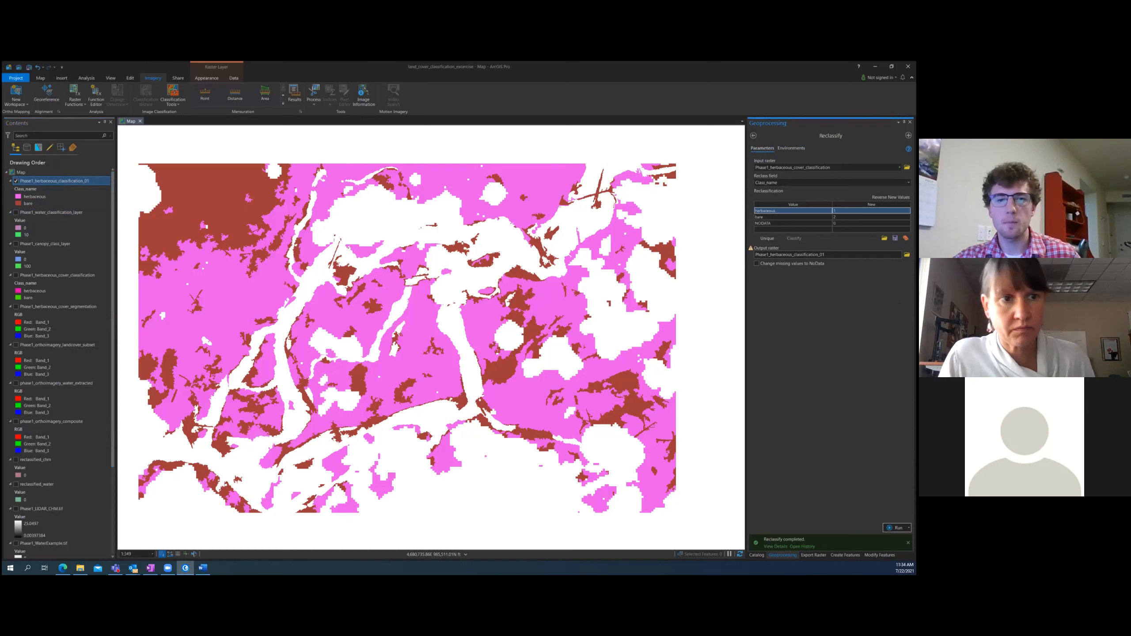
{"action": "key", "text": "alt+Tab"}
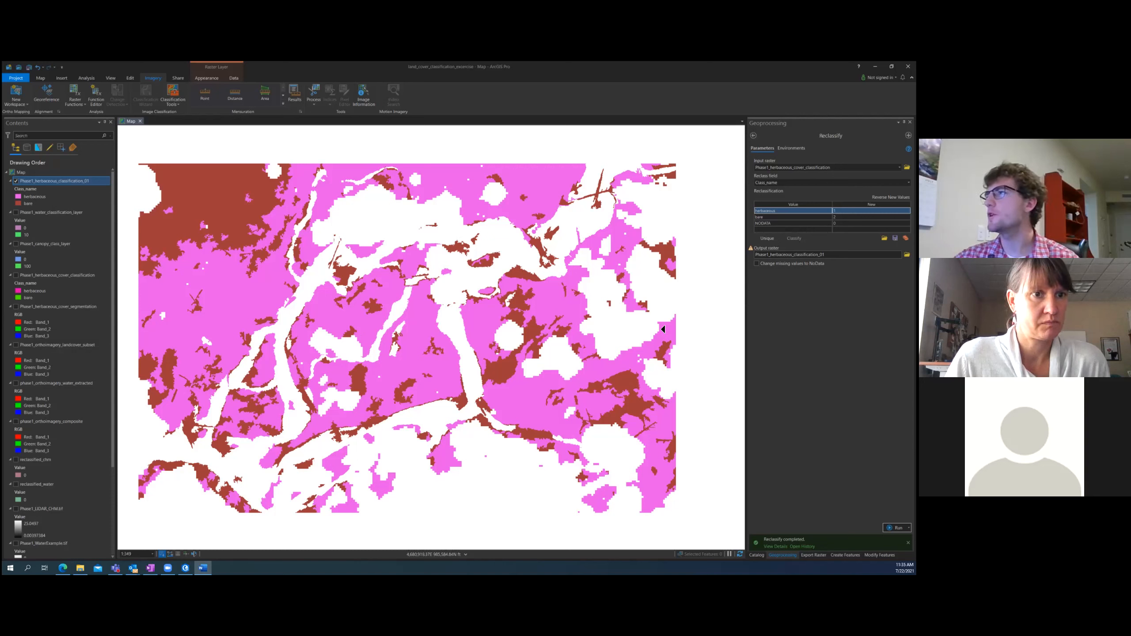
Examine the values and class names in the attribute table of Phase1_herbaceous_classification_01, and close the table
{"action": "right_click", "coordinate": [43, 181]}
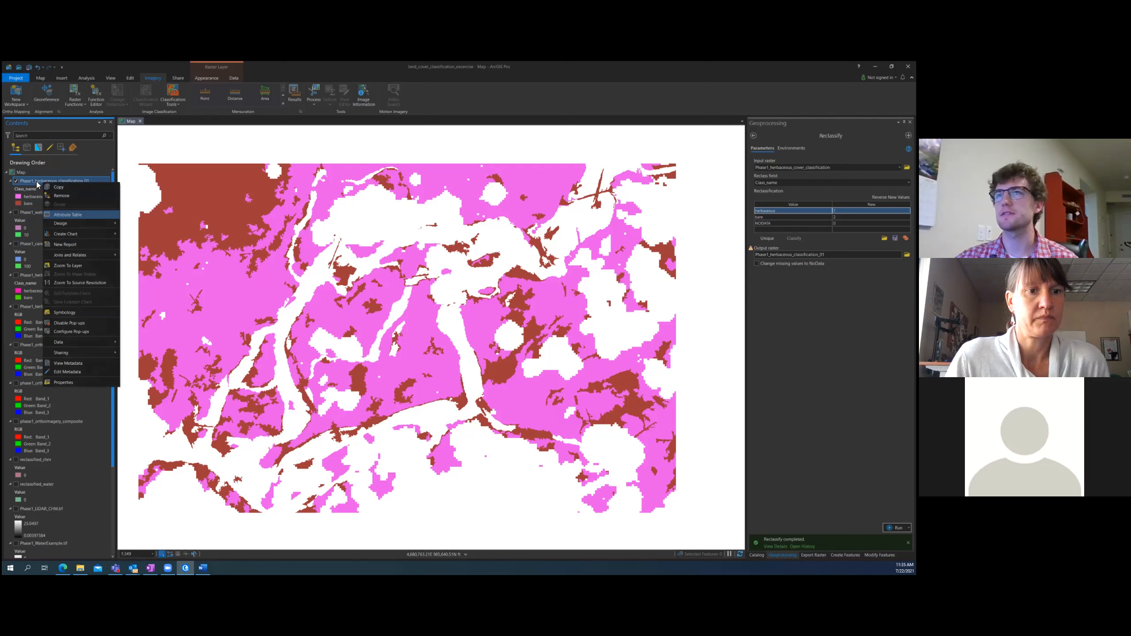
{"action": "left_click", "coordinate": [37, 182]}
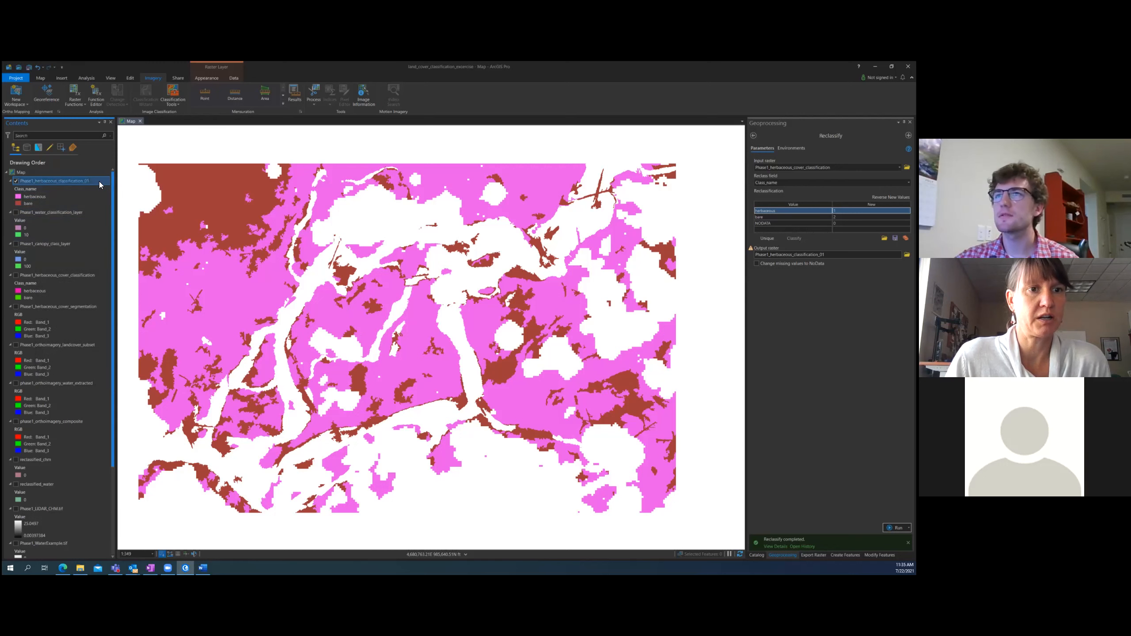
{"action": "right_click", "coordinate": [67, 180]}
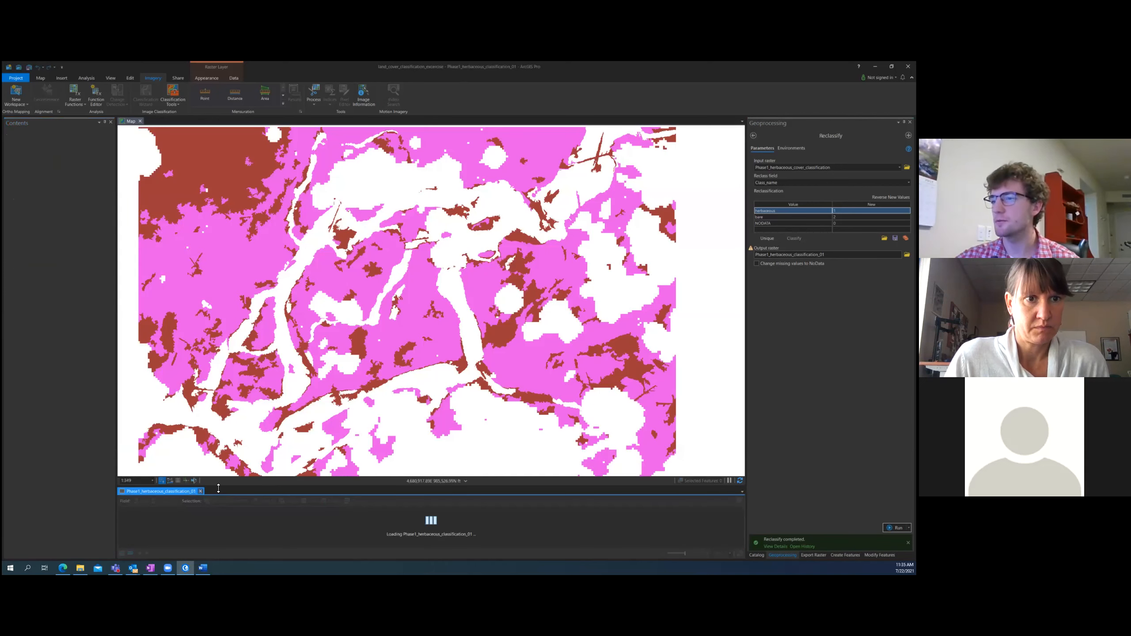
{"action": "left_click_drag", "start_coordinate": [221, 475], "coordinate": [220, 462]}
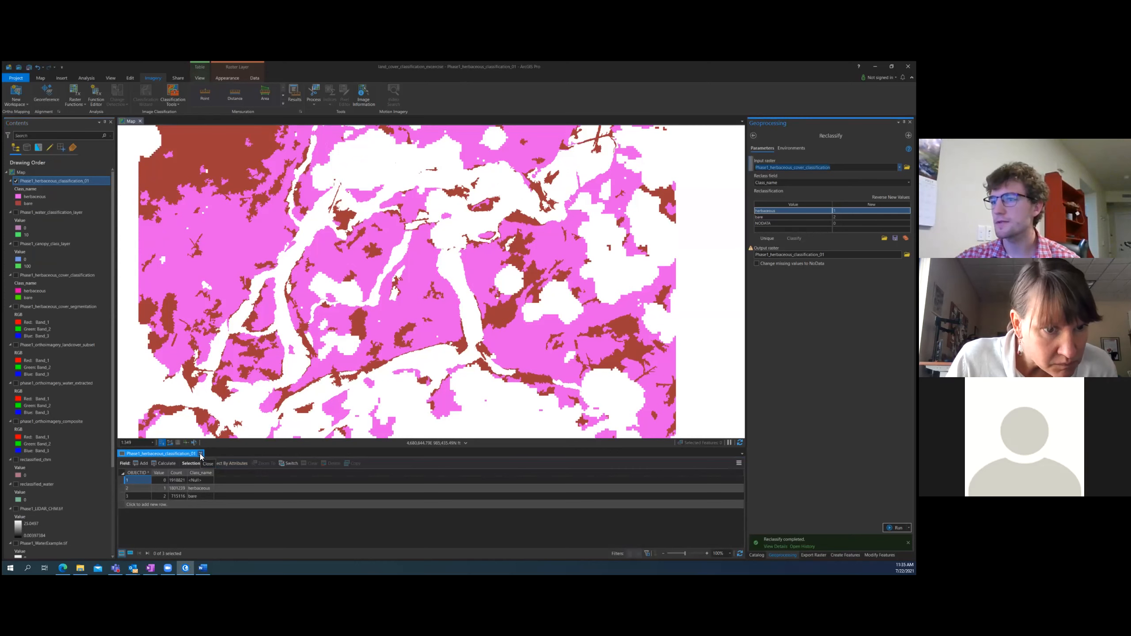
{"action": "left_click", "coordinate": [200, 454]}
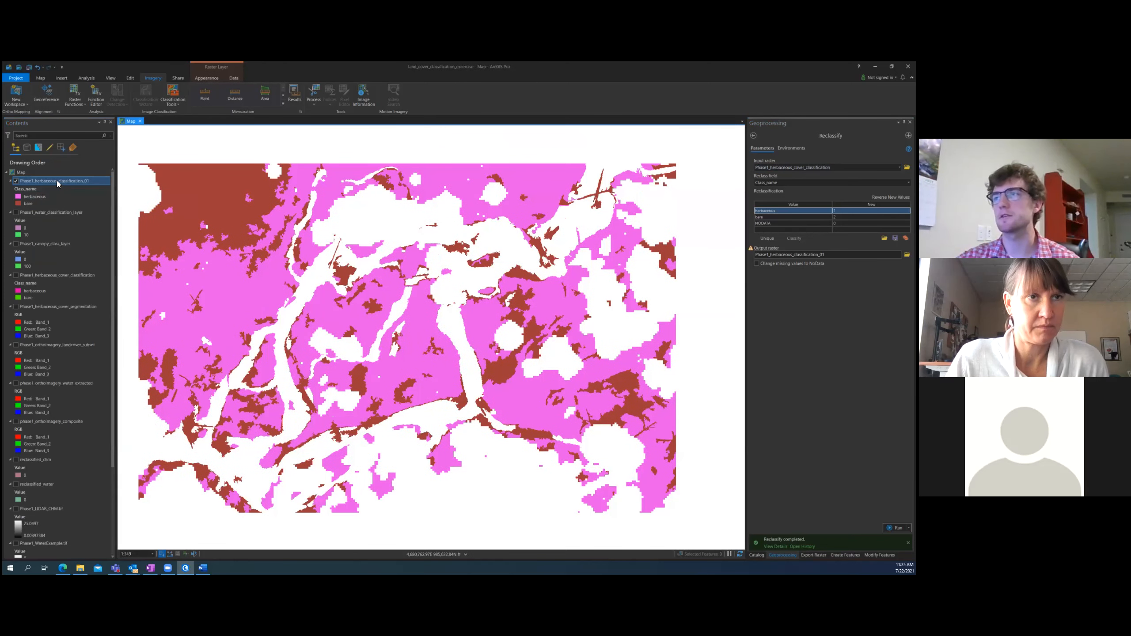
Symbolize Phase1_herbaceous_classification_01 by unique values of the Value field, and show the project catalog
{"action": "right_click", "coordinate": [57, 180]}
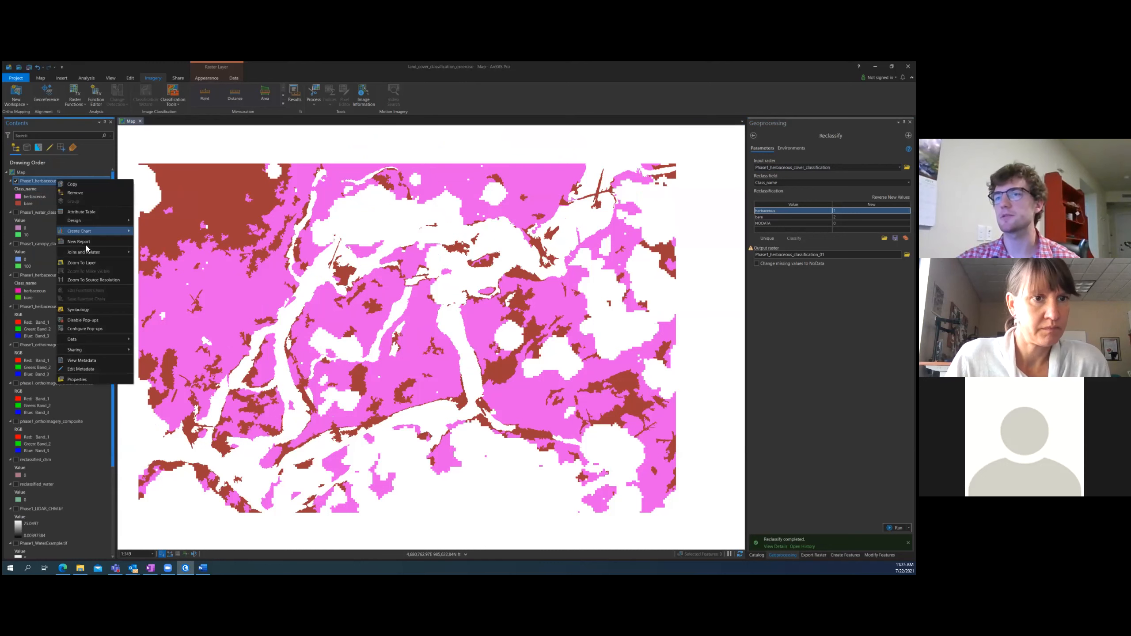
{"action": "left_click", "coordinate": [84, 306]}
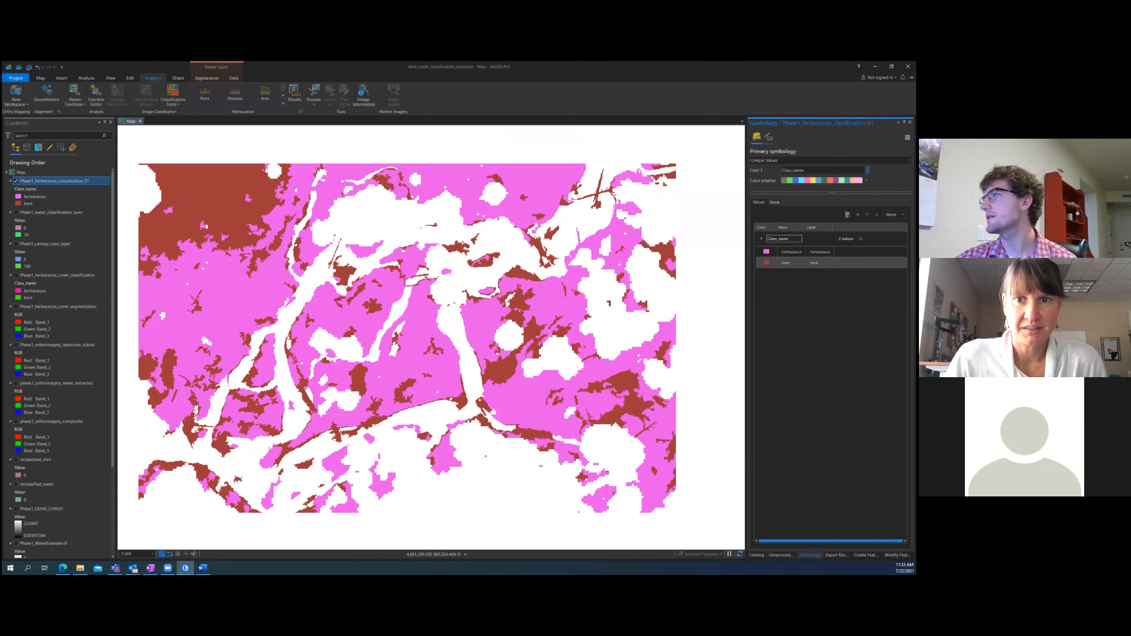
{"action": "left_click", "coordinate": [867, 170]}
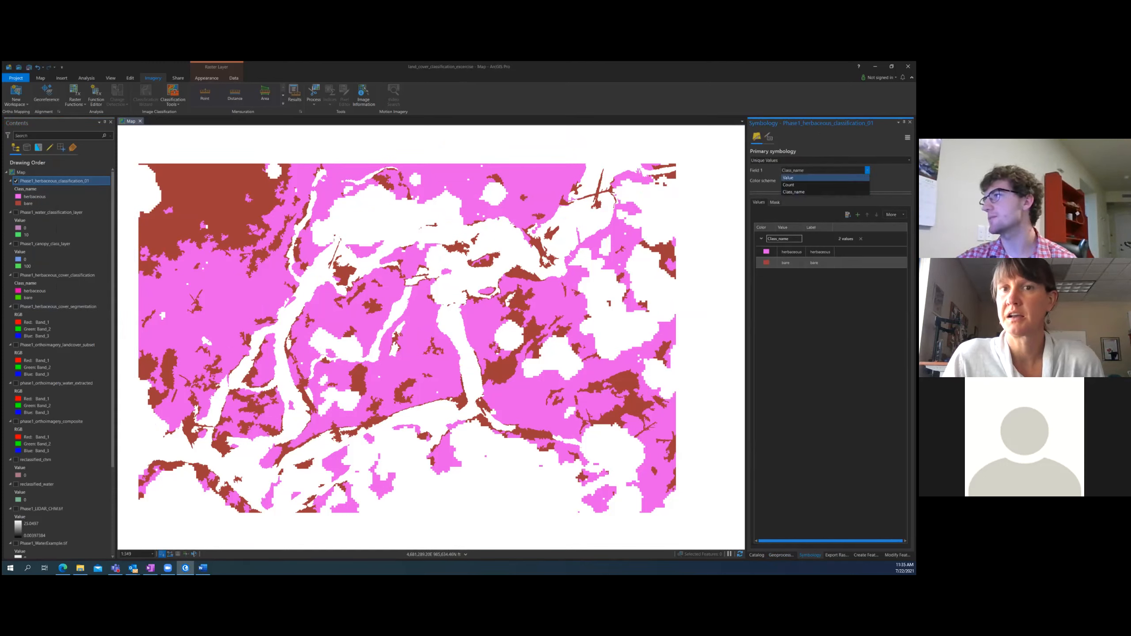
{"action": "left_click", "coordinate": [788, 178]}
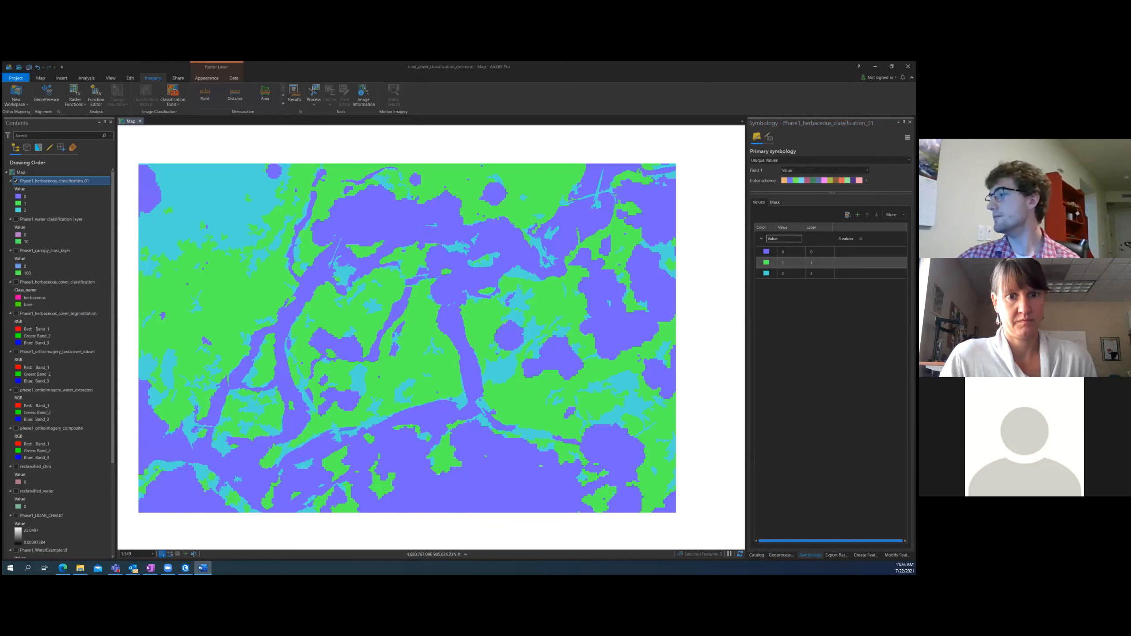
{"action": "left_click", "coordinate": [756, 554]}
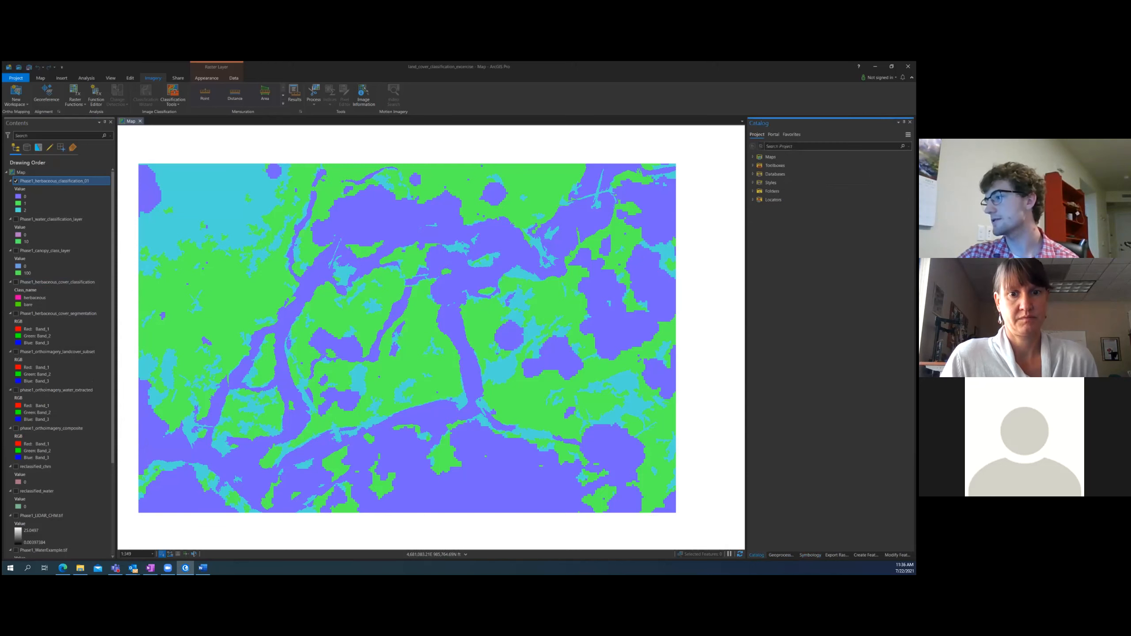
Search the geoprocessing tools for "raster calculator", open the Raster Calculator tool and widen its pane
{"action": "left_click", "coordinate": [781, 555]}
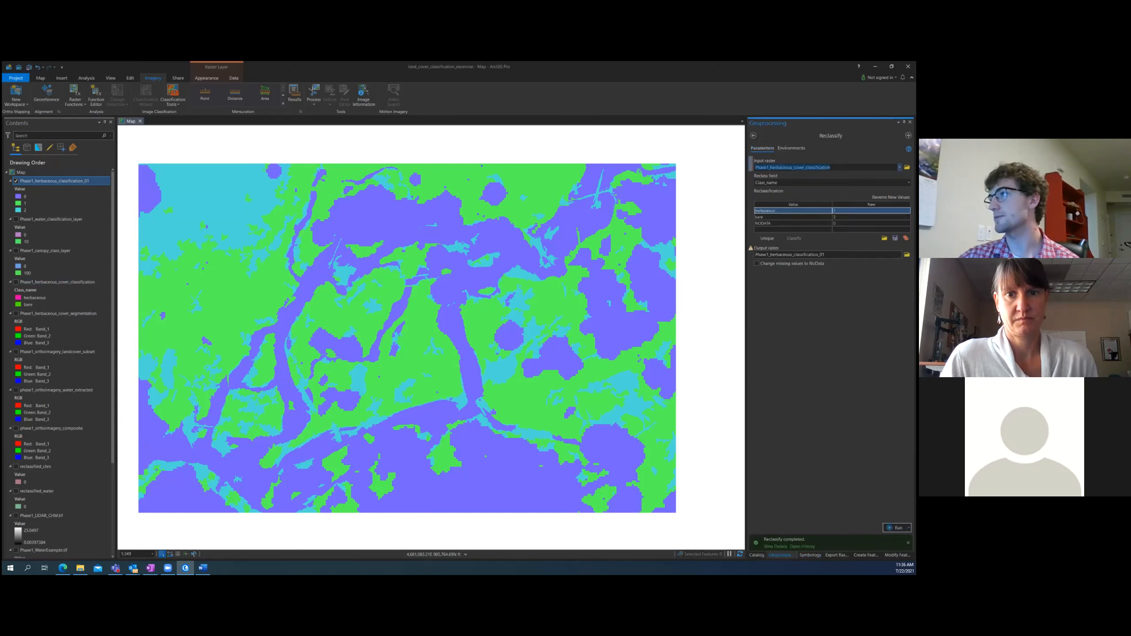
{"action": "left_click", "coordinate": [753, 136]}
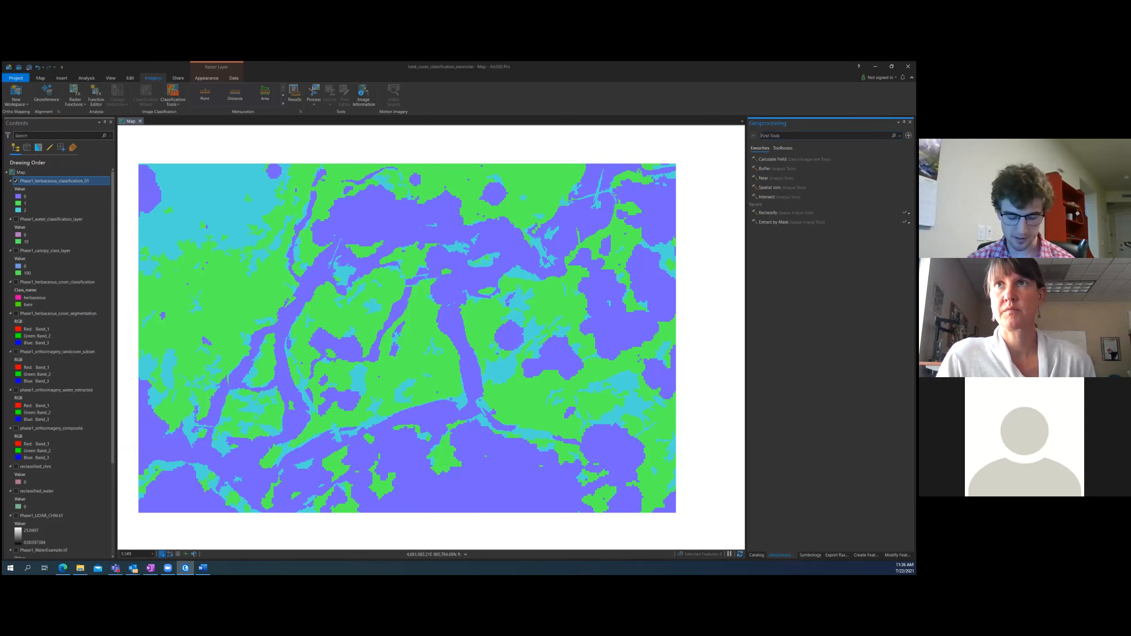
{"action": "left_click", "coordinate": [784, 136]}
{"action": "type", "text": "rast"}
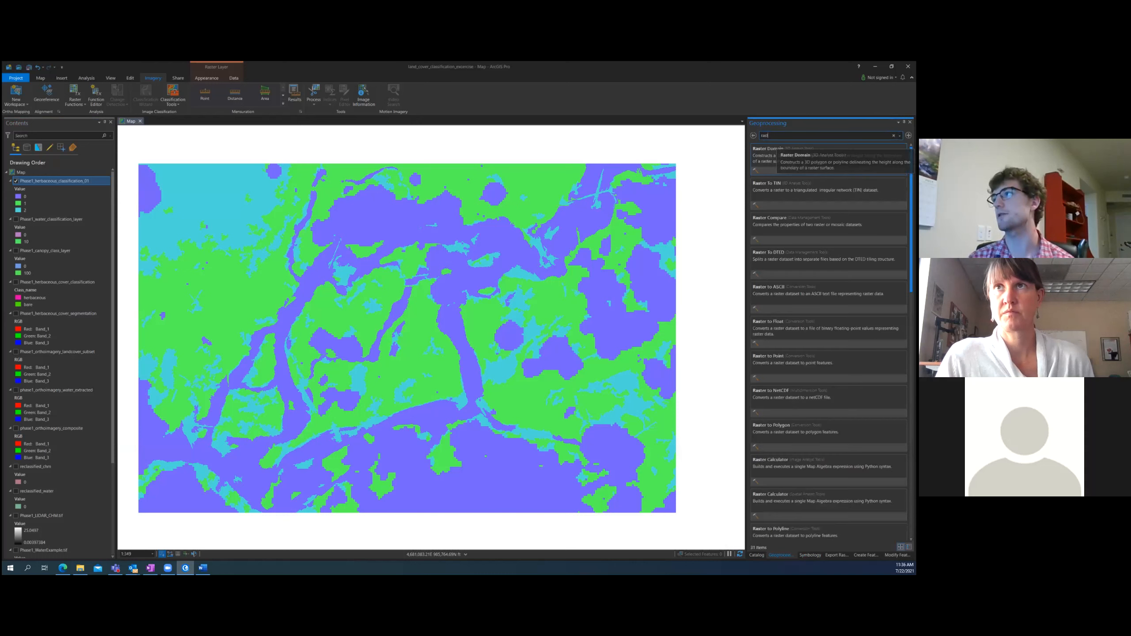
{"action": "type", "text": "er calcu"}
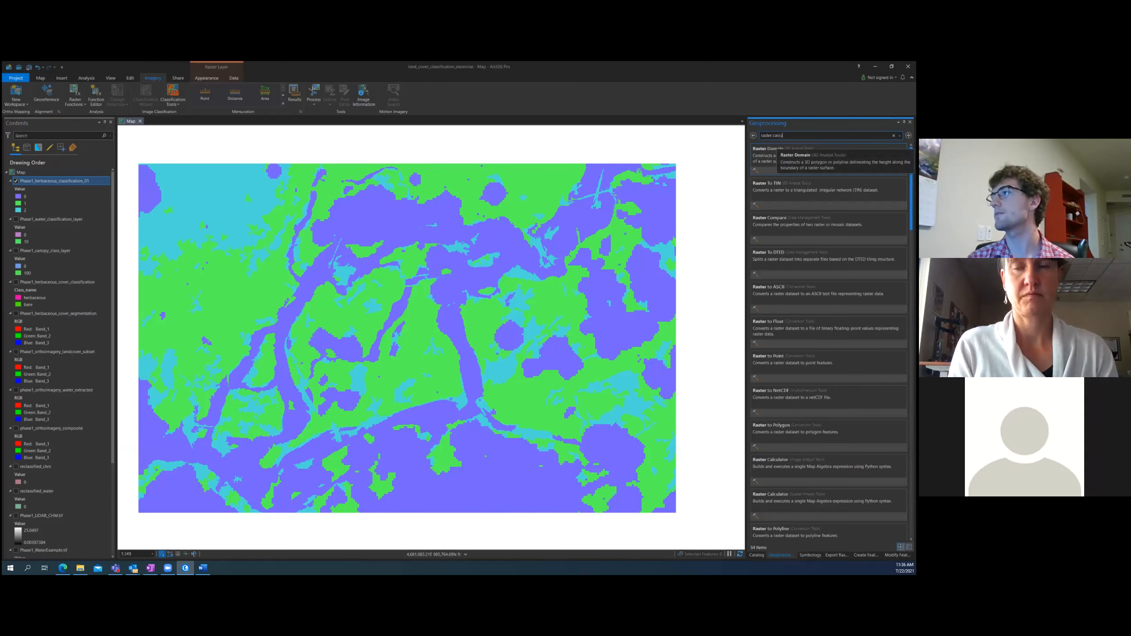
{"action": "type", "text": "lator"}
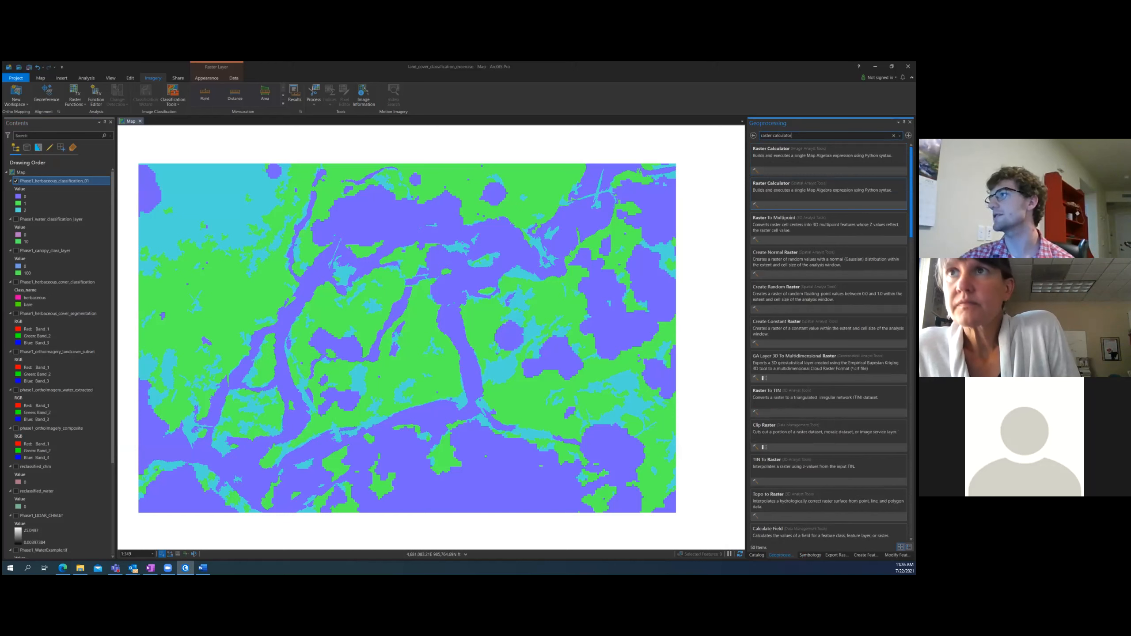
{"action": "left_click", "coordinate": [784, 186]}
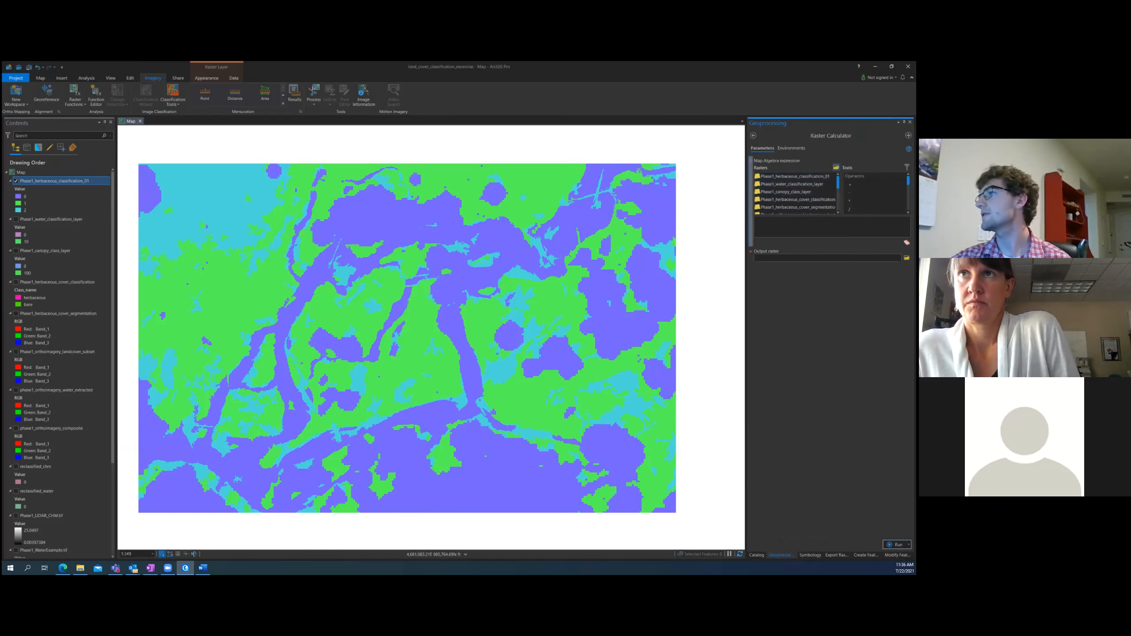
{"action": "left_click_drag", "start_coordinate": [747, 338], "coordinate": [702, 338]}
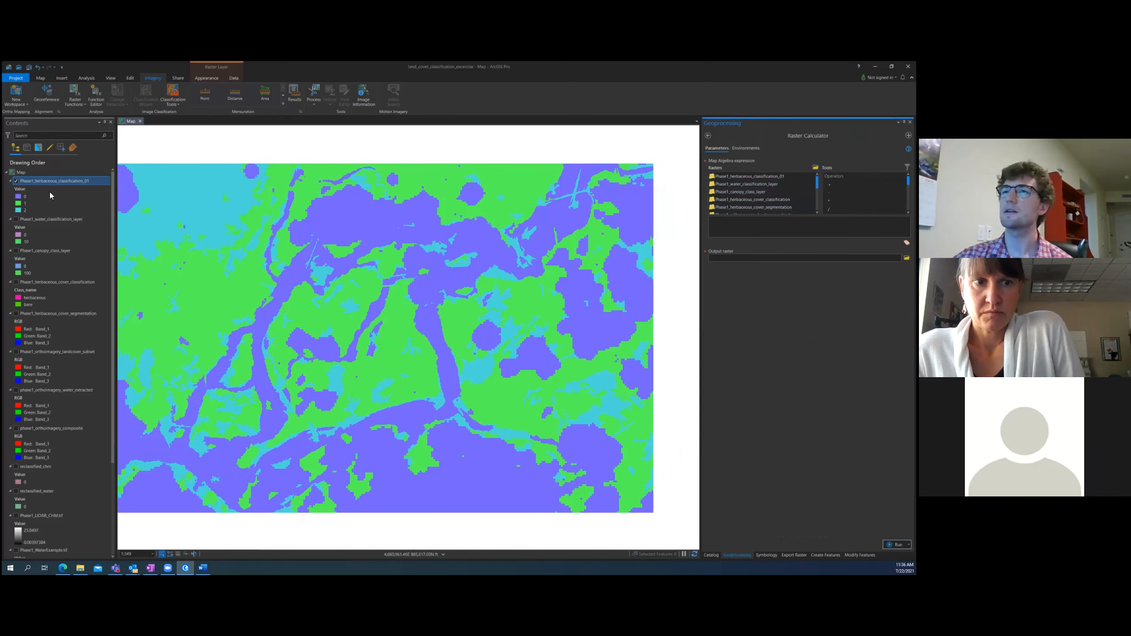
Show the Phase1_water_classification_layer and Phase1_canopy_class_layer rasters on the map together with the herbaceous classification
{"action": "left_click", "coordinate": [17, 219]}
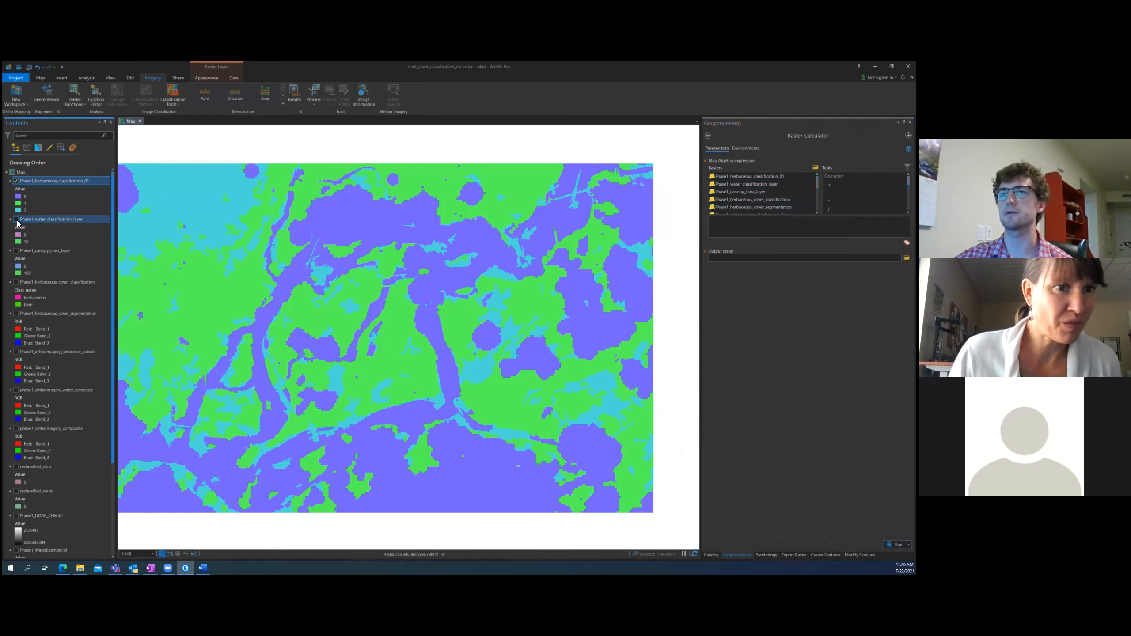
{"action": "left_click", "coordinate": [17, 251]}
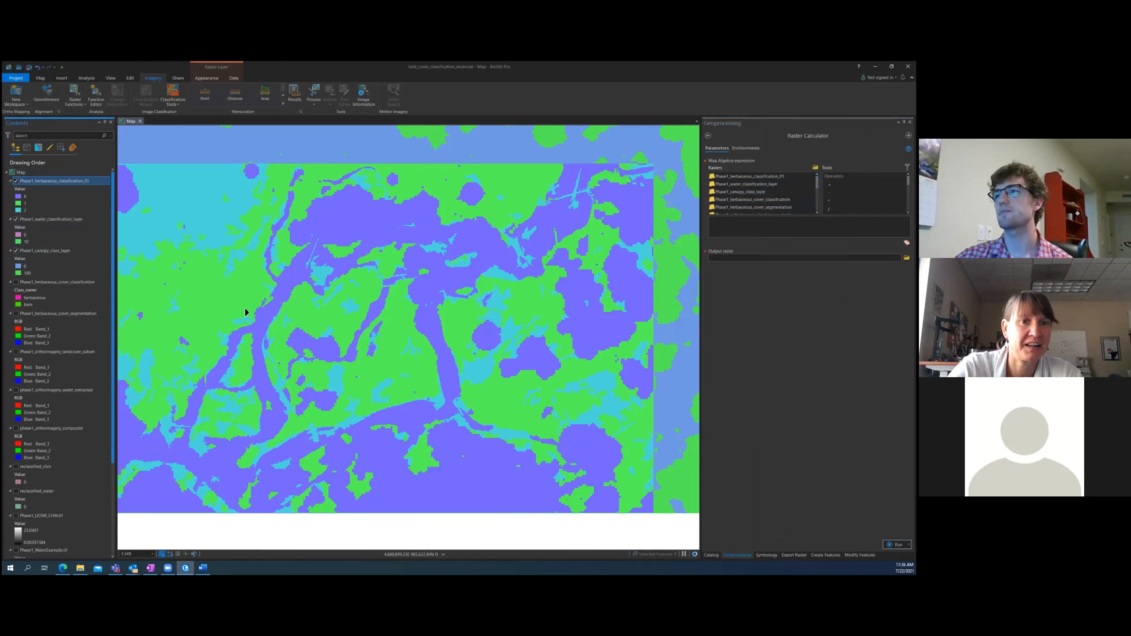
{"action": "scroll", "coordinate": [299, 308], "scroll_direction": "down", "scroll_amount": 3}
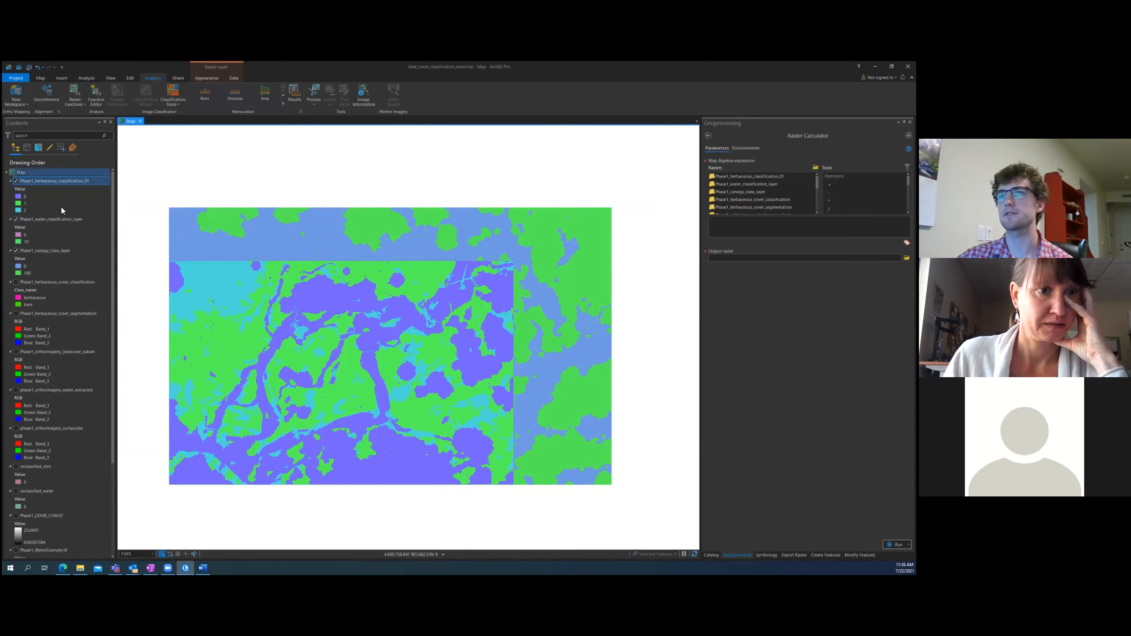
{"action": "left_click", "coordinate": [58, 219]}
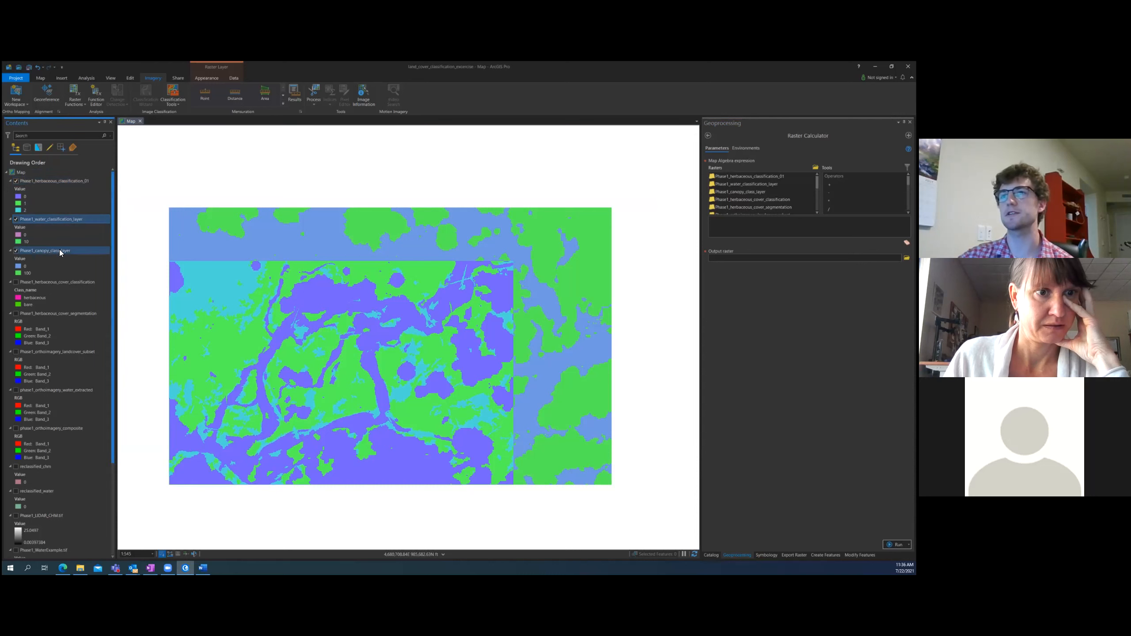
{"action": "left_click", "coordinate": [59, 251]}
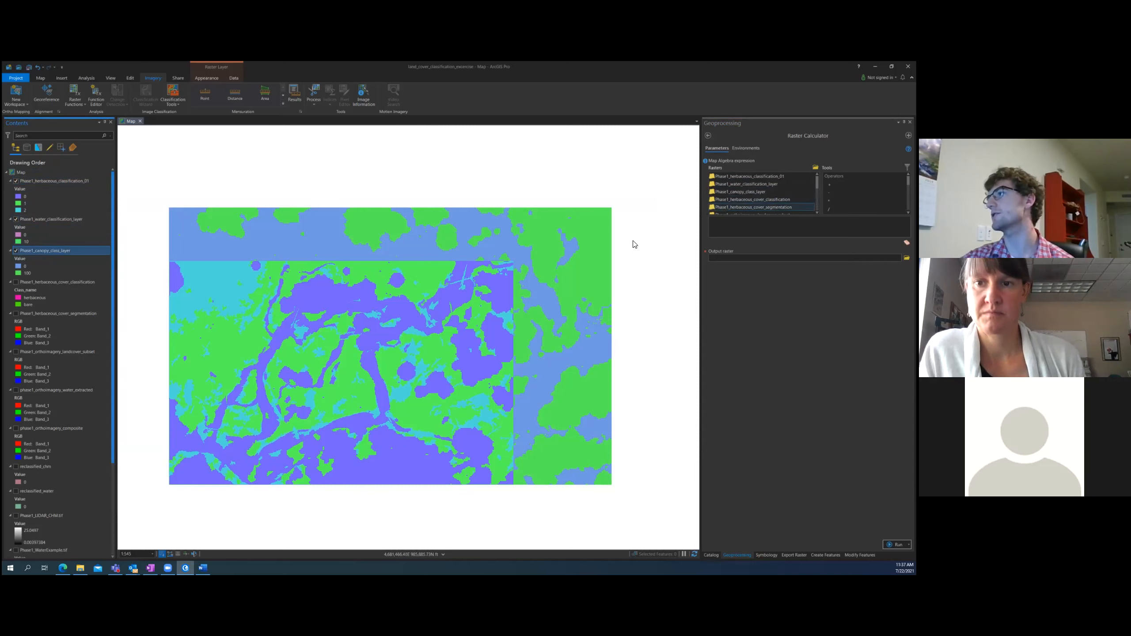
Widen the Raster Calculator pane further and locate the herbaceous, water and canopy class rasters among the available inputs
{"action": "left_click_drag", "start_coordinate": [701, 235], "coordinate": [618, 235]}
{"action": "left_click", "coordinate": [740, 214]}
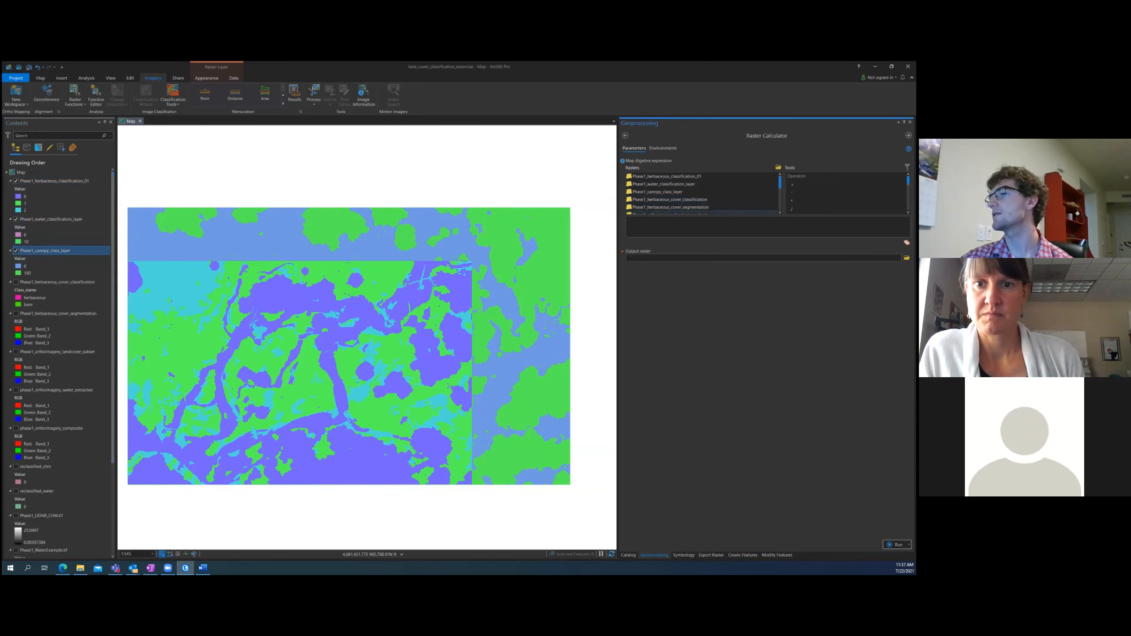
{"action": "left_click", "coordinate": [676, 177]}
{"action": "left_click", "coordinate": [676, 183]}
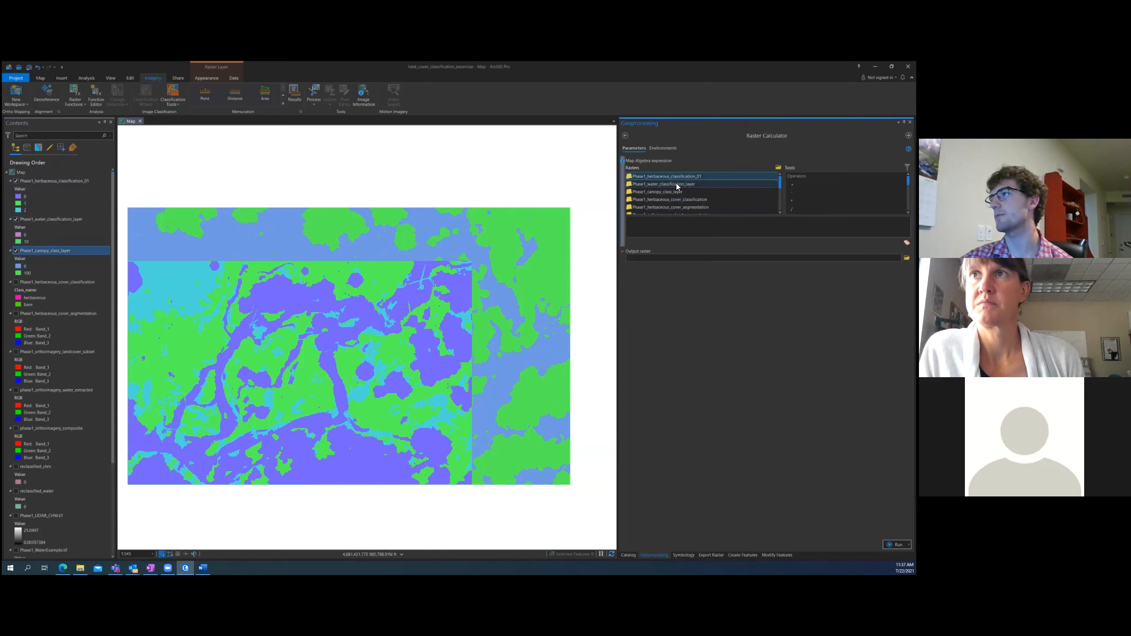
{"action": "left_click", "coordinate": [675, 194]}
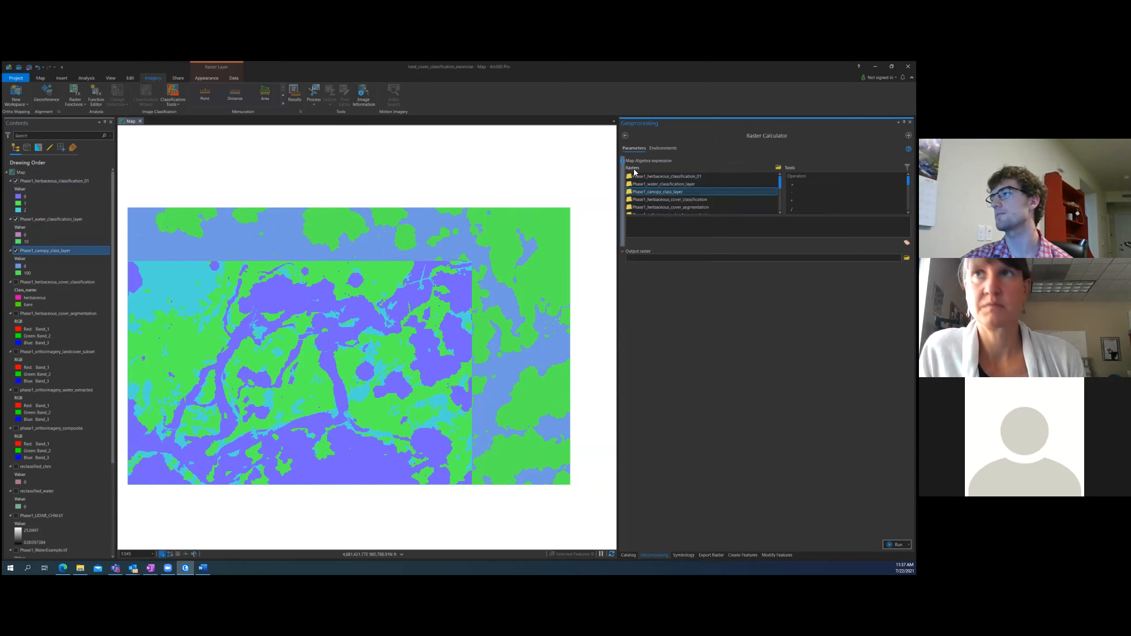
{"action": "left_click", "coordinate": [643, 177]}
{"action": "left_click", "coordinate": [646, 184]}
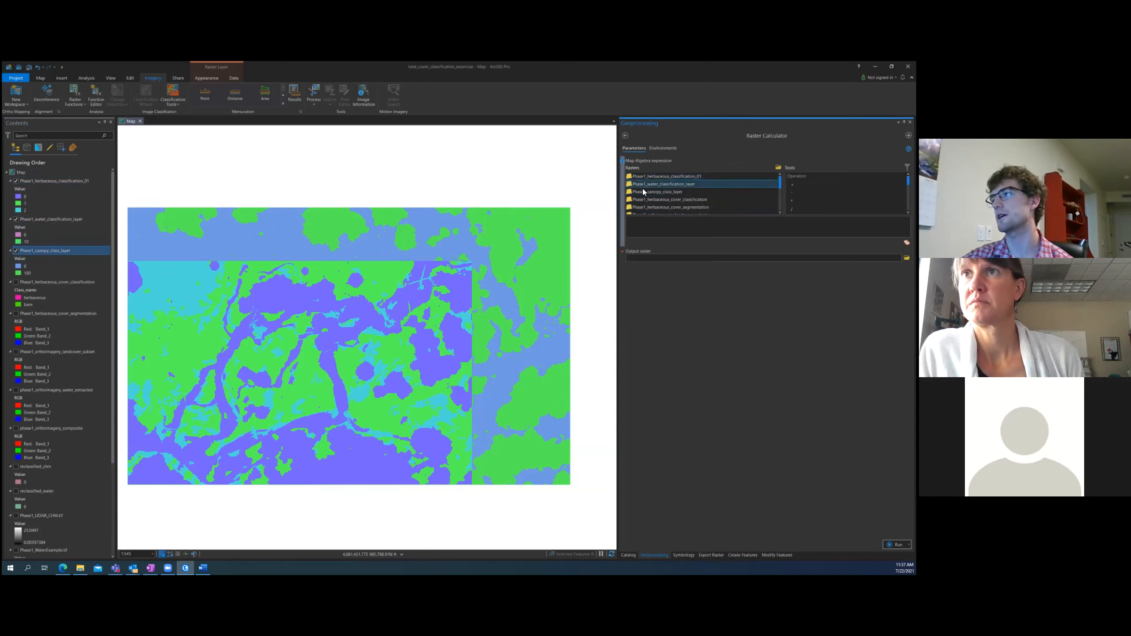
Build a map algebra expression adding Phase1_herbaceous_classification_01, Phase1_water_classification_layer and Phase1_canopy_class_layer
{"action": "left_click", "coordinate": [671, 176]}
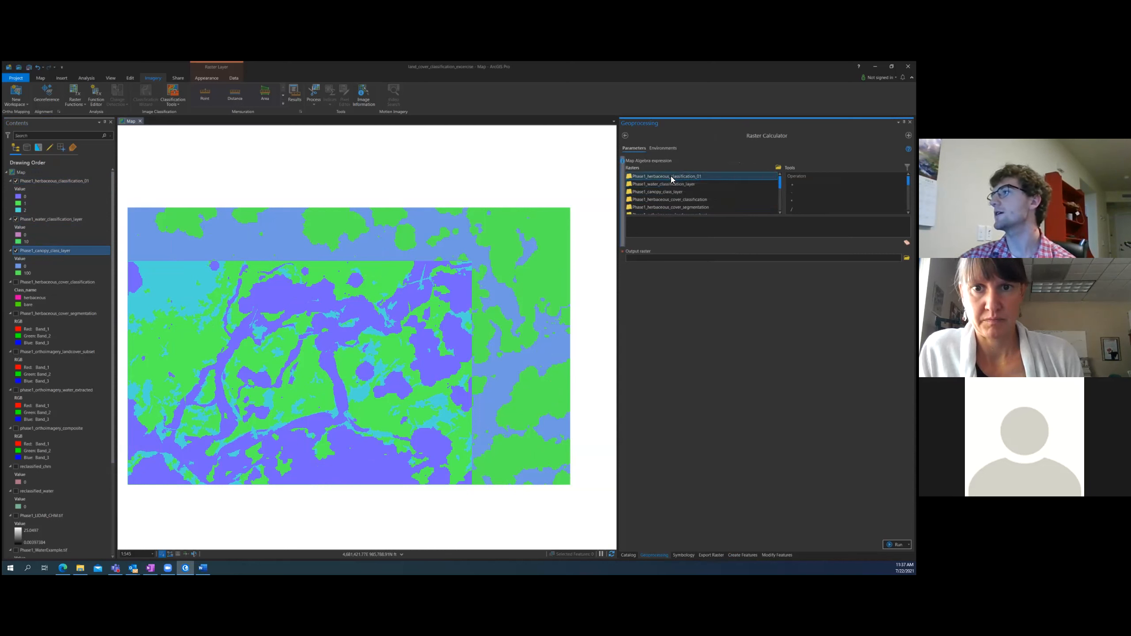
{"action": "double_click", "coordinate": [671, 176]}
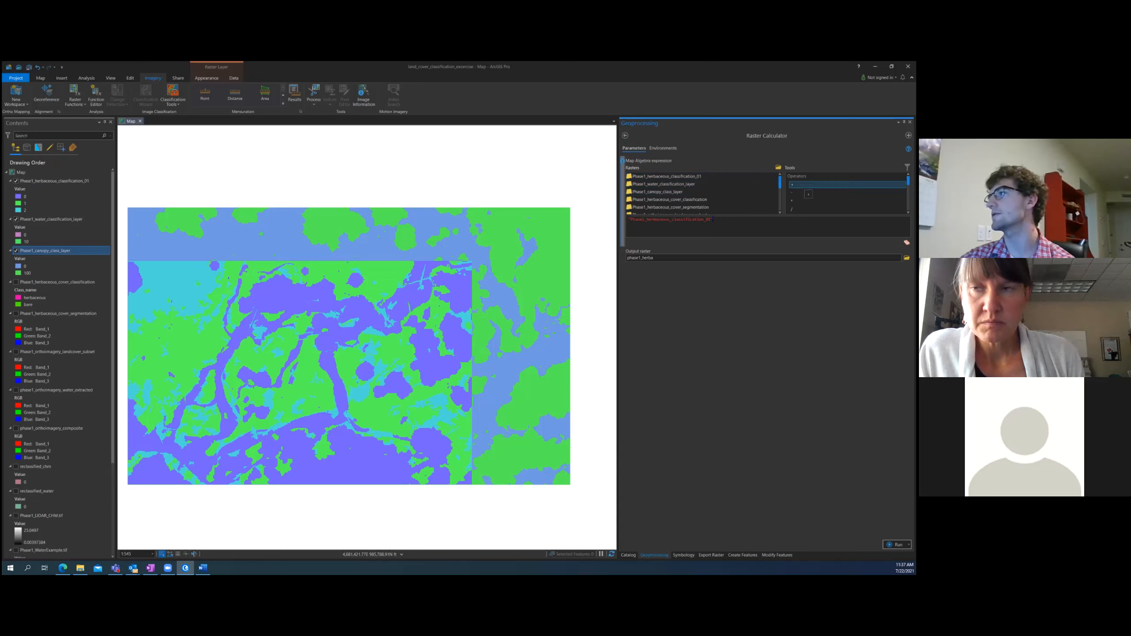
{"action": "double_click", "coordinate": [793, 185]}
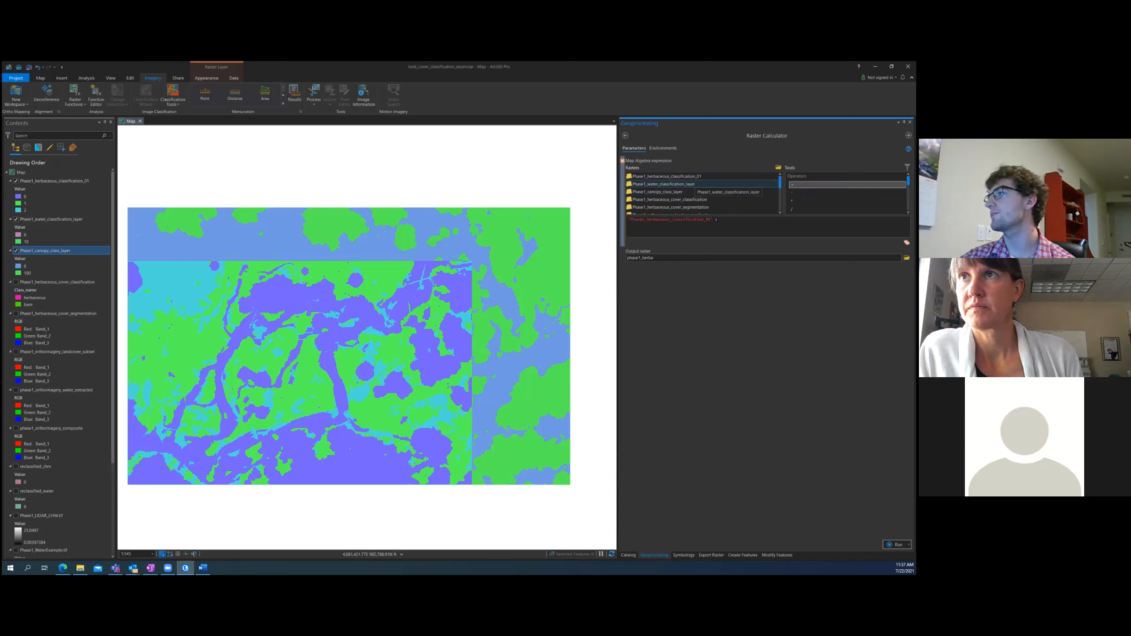
{"action": "double_click", "coordinate": [650, 182]}
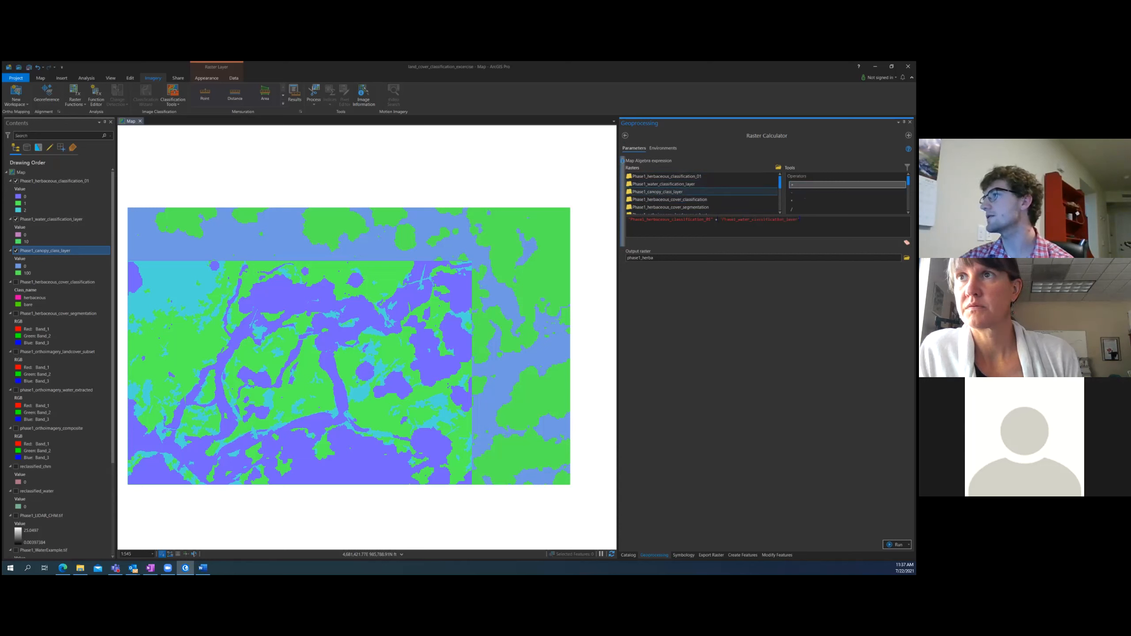
{"action": "double_click", "coordinate": [650, 193]}
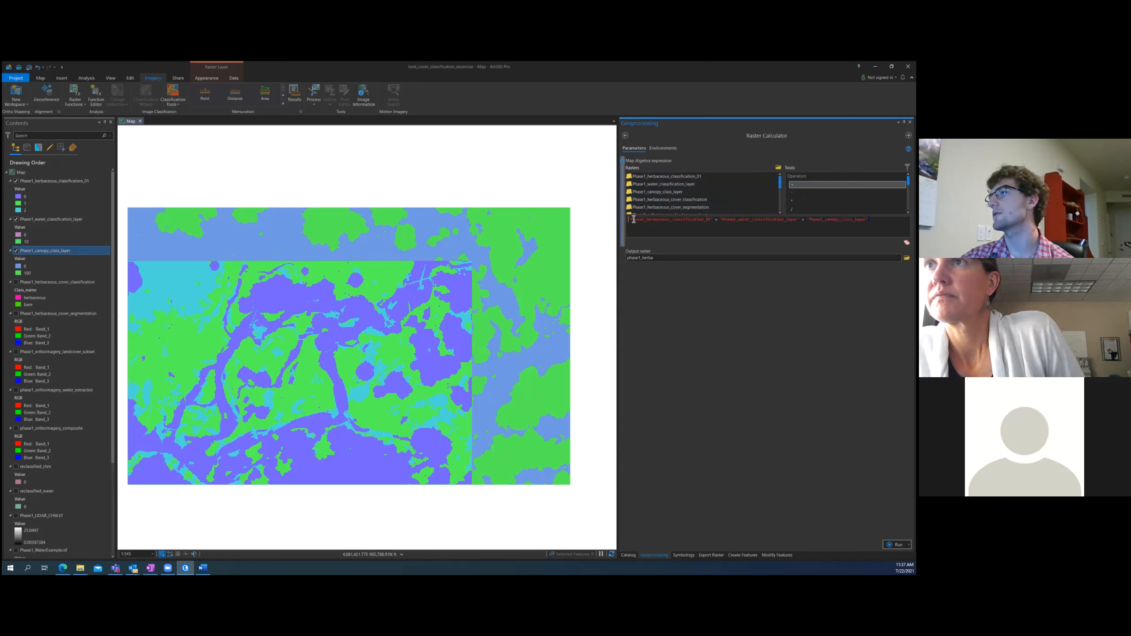
{"action": "left_click_drag", "start_coordinate": [676, 225], "coordinate": [868, 220]}
{"action": "left_click", "coordinate": [869, 219]}
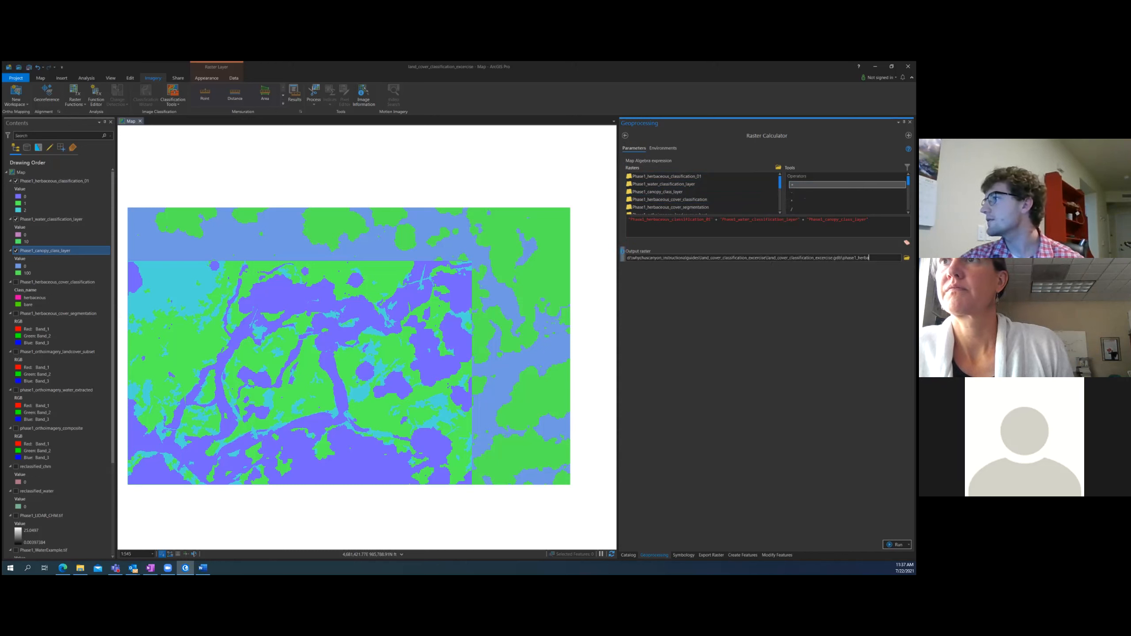
Try to output the raster as Phase1_classification_layers_added directly in the land_cover_classification_exercise folder, and check the output parameter's validation
{"action": "left_click_drag", "start_coordinate": [869, 258], "coordinate": [769, 258]}
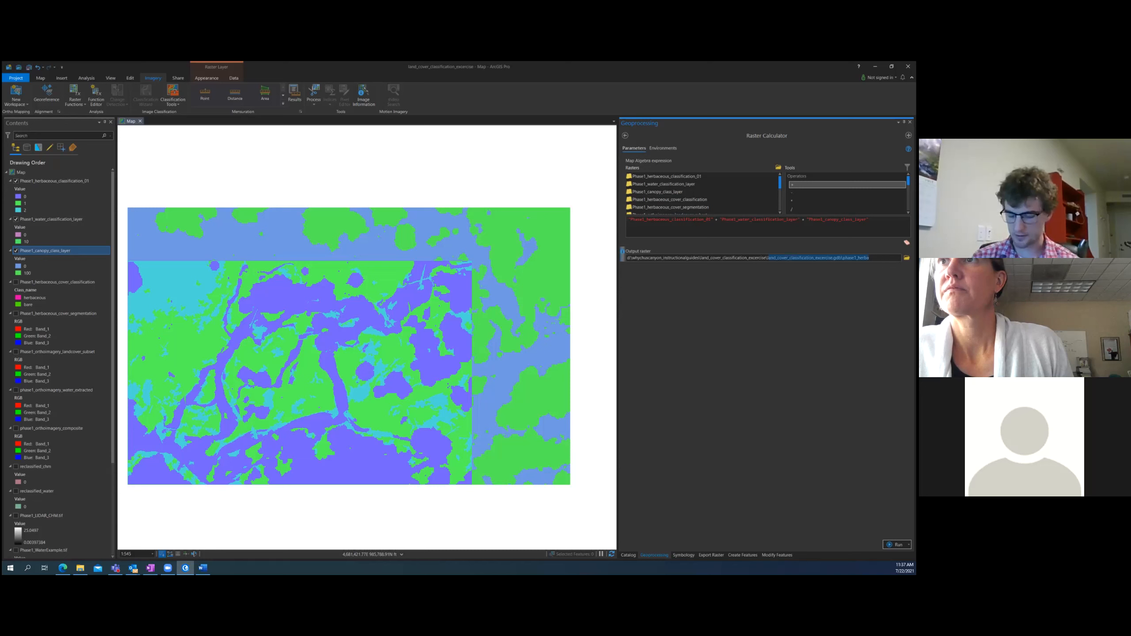
{"action": "key", "text": "BackSpace"}
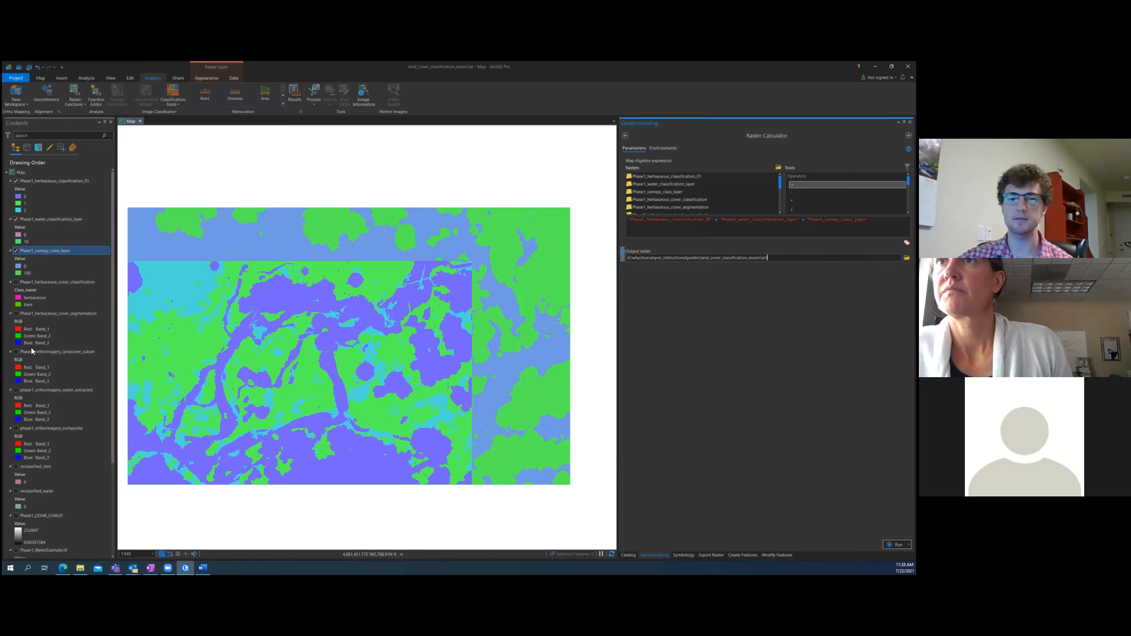
{"action": "key", "text": "alt+Tab"}
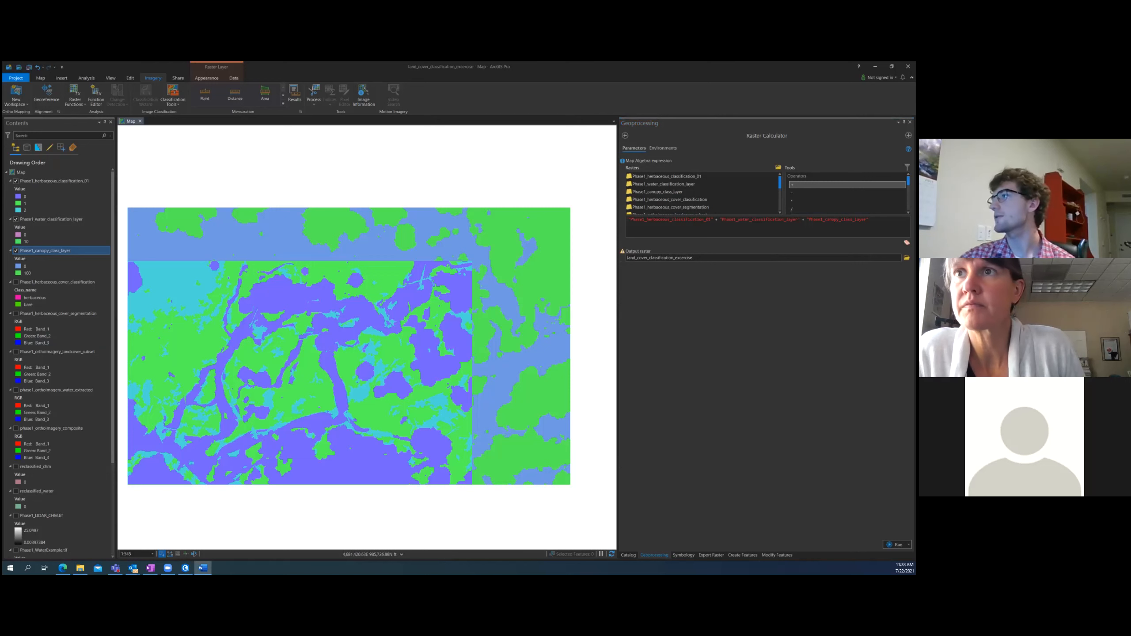
{"action": "key", "text": "alt+Tab"}
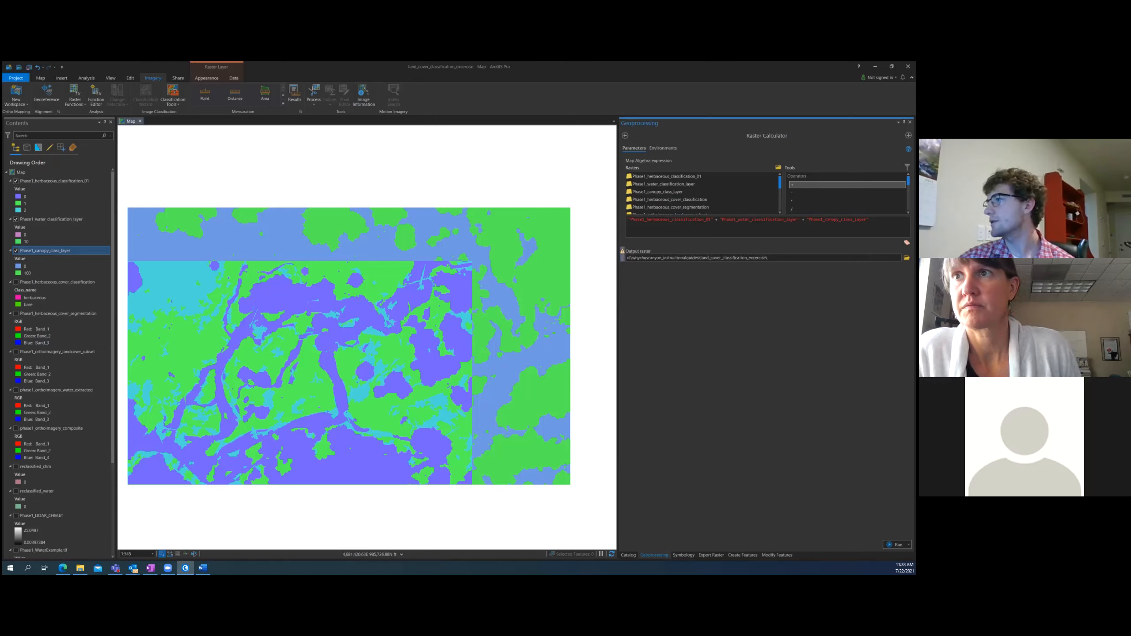
{"action": "type", "text": "Phase1_classification_layers_added"}
{"action": "left_click", "coordinate": [710, 294]}
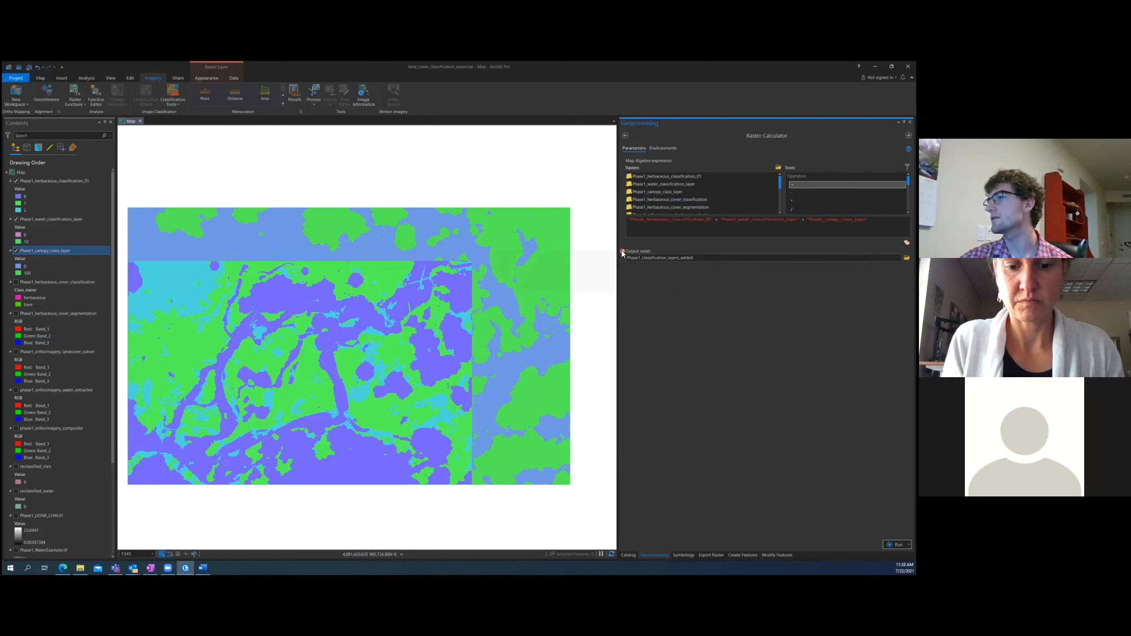
{"action": "mouse_move", "coordinate": [623, 252]}
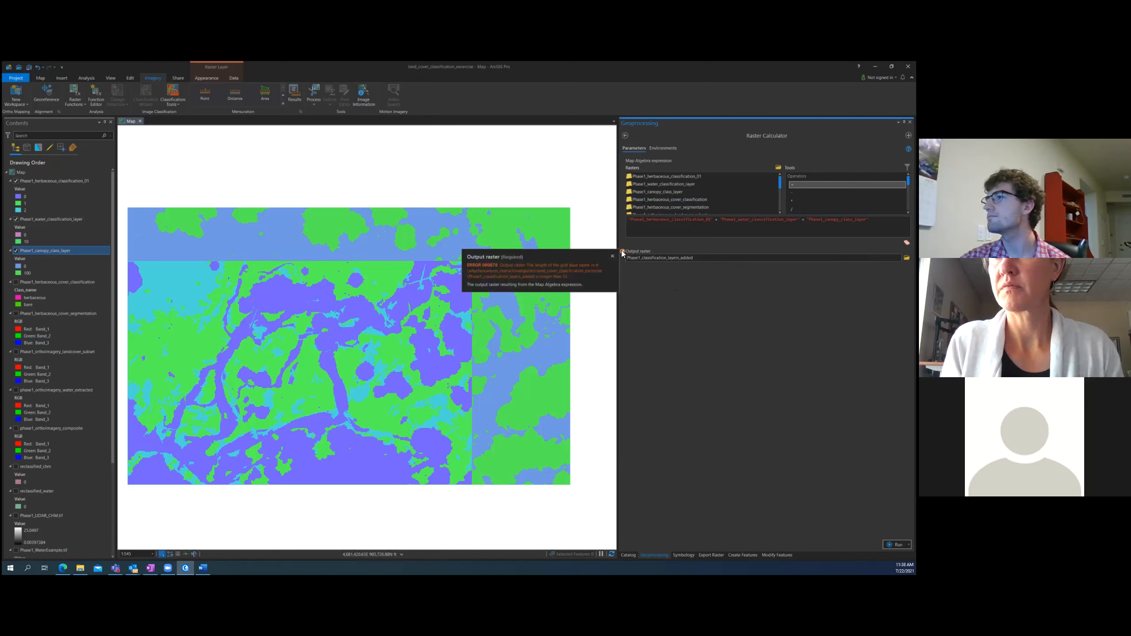
Set the output raster to Phase1_classification_layers_added inside the project's land_cover_classification_exercise.gdb geodatabase
{"action": "left_click", "coordinate": [907, 258]}
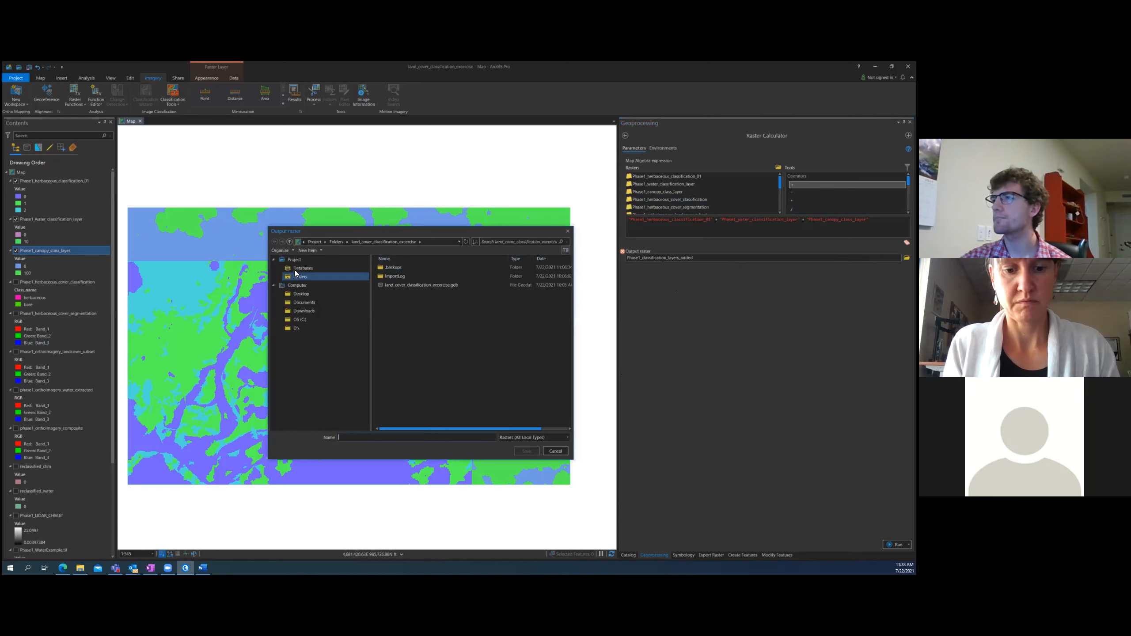
{"action": "left_click", "coordinate": [294, 270]}
{"action": "left_click", "coordinate": [400, 267]}
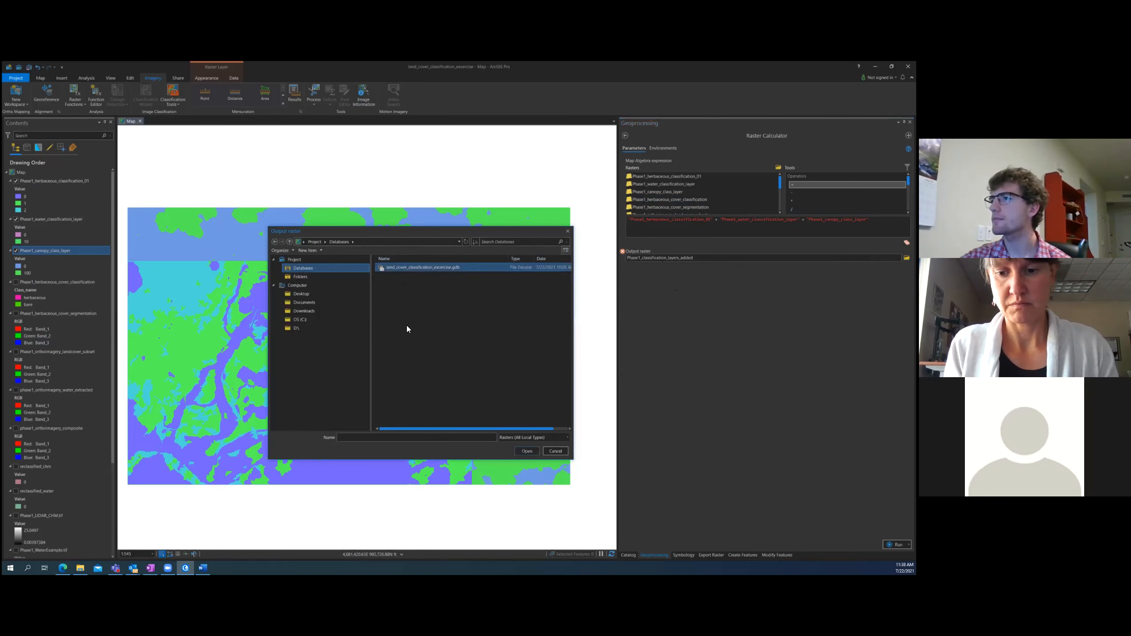
{"action": "left_click", "coordinate": [382, 436]}
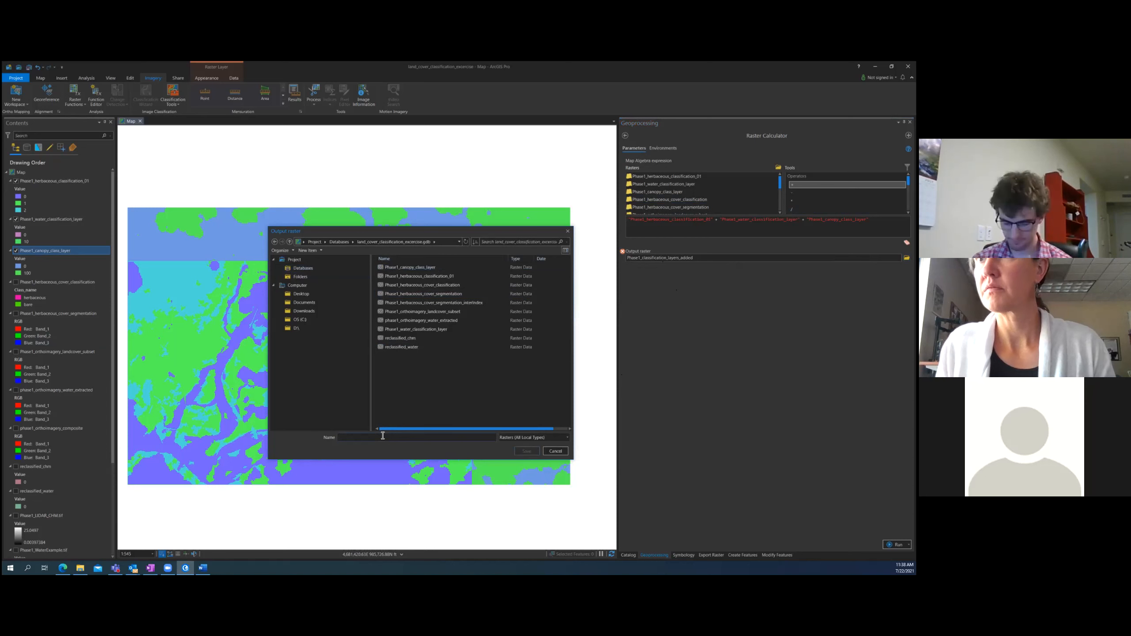
{"action": "type", "text": "Phase1"}
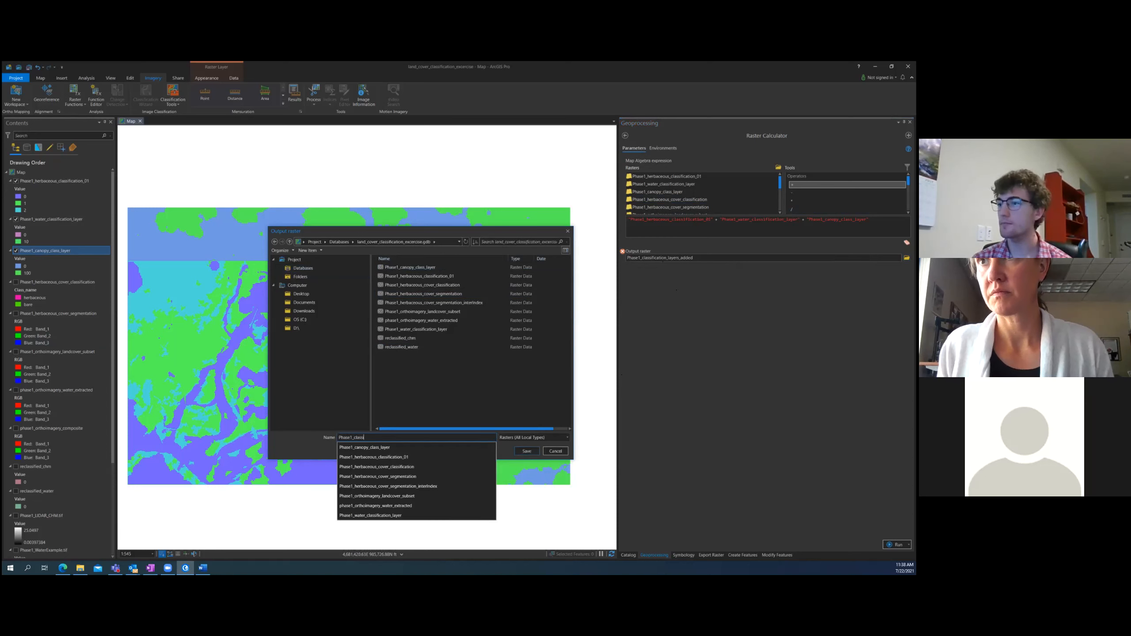
{"action": "type", "text": "_classification_"}
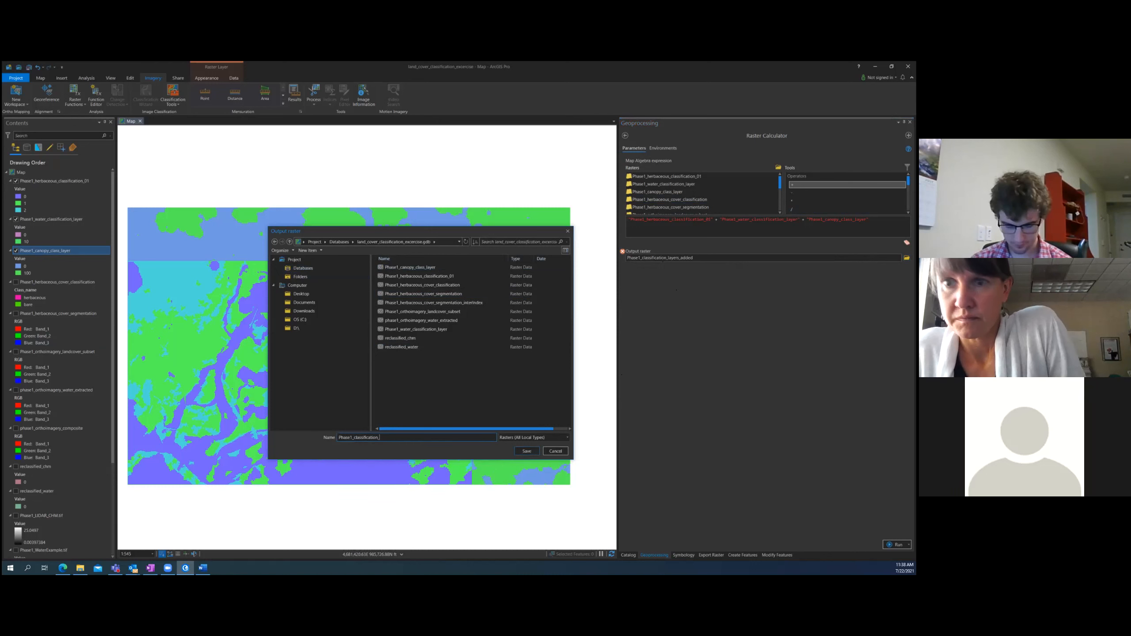
{"action": "type", "text": "layers_added"}
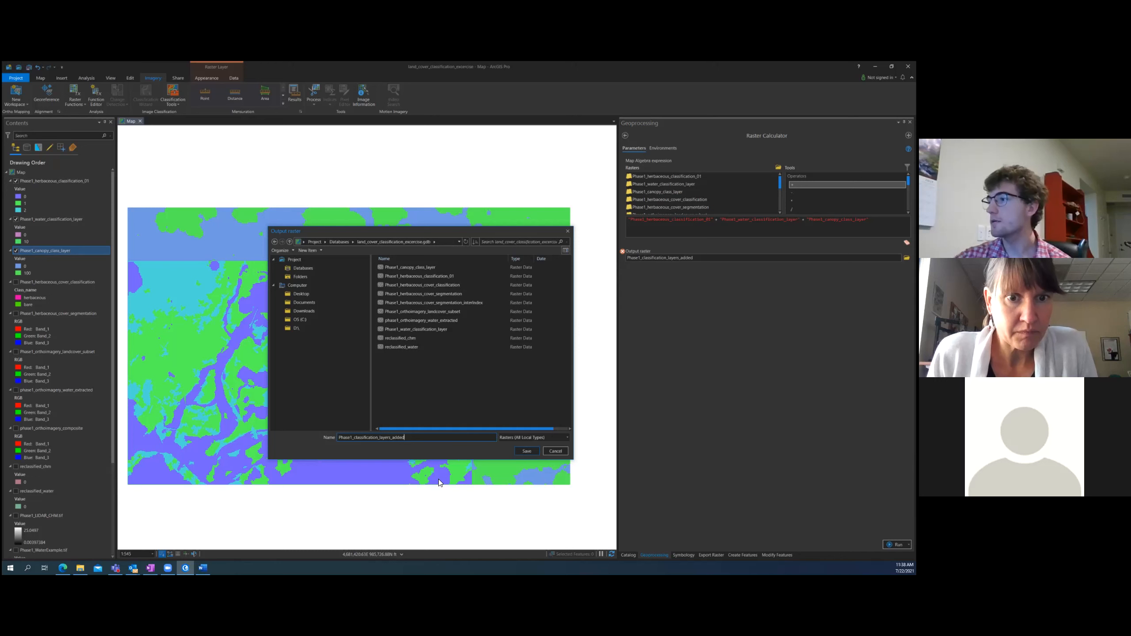
{"action": "left_click", "coordinate": [527, 452]}
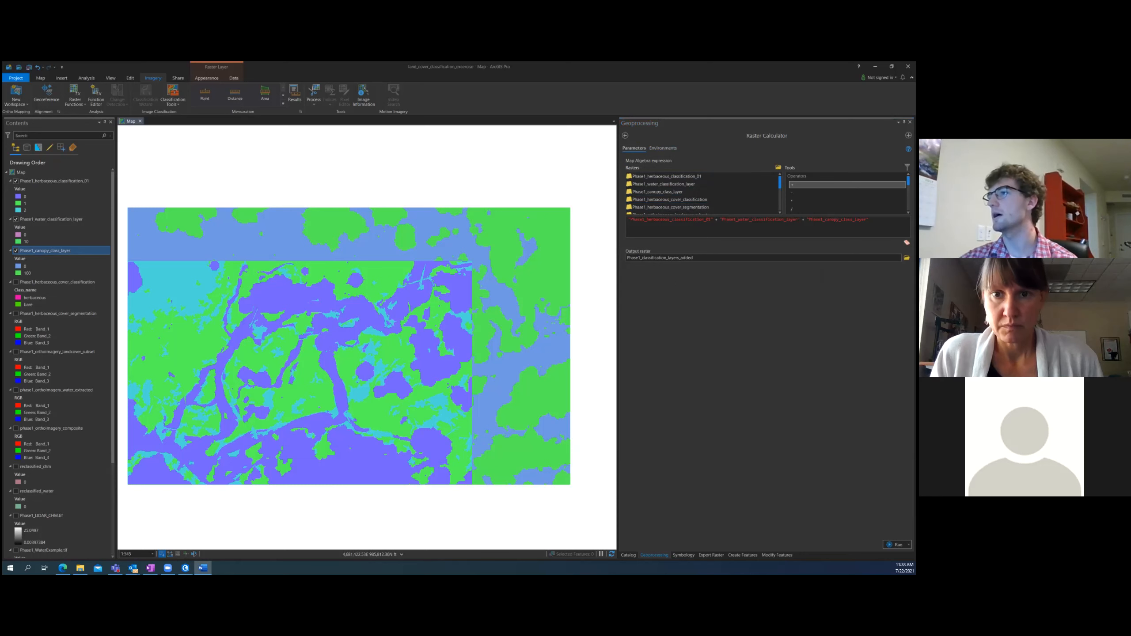
Set the Raster Calculator's processing extent to match Phase1_herbaceous_classification_01 and run the tool
{"action": "left_click_drag", "start_coordinate": [356, 372], "coordinate": [364, 370]}
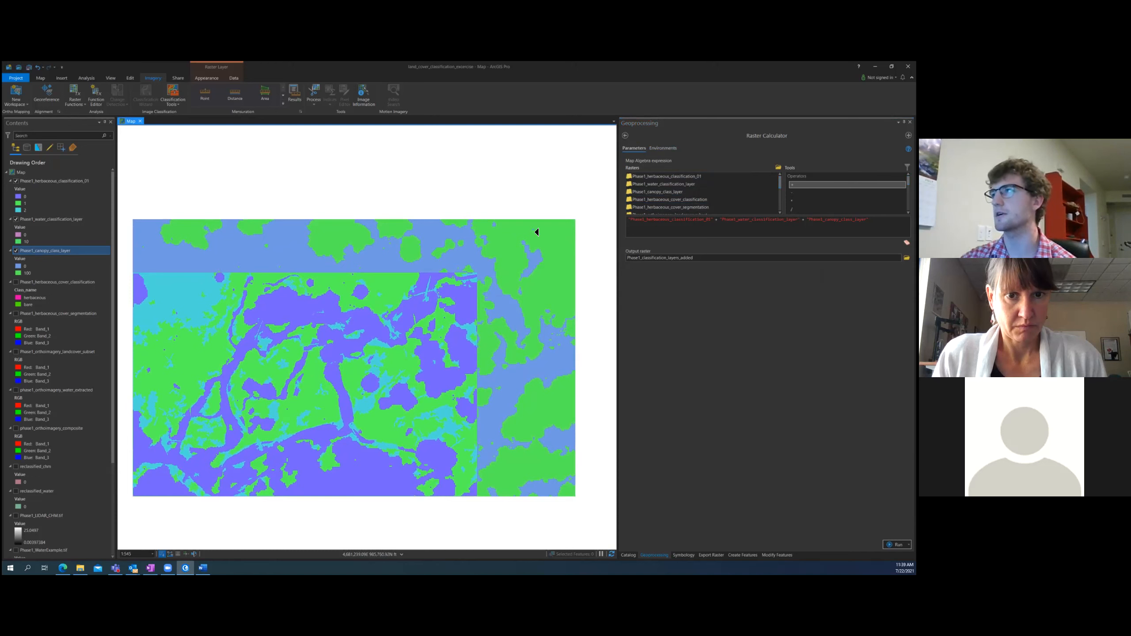
{"action": "left_click", "coordinate": [663, 148]}
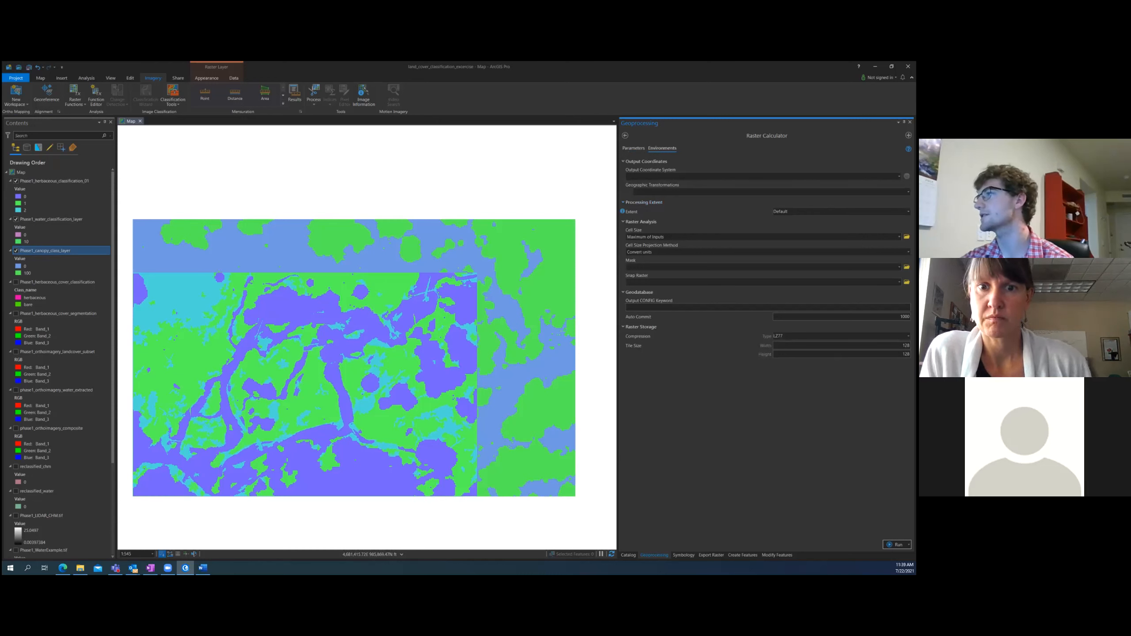
{"action": "left_click", "coordinate": [909, 212]}
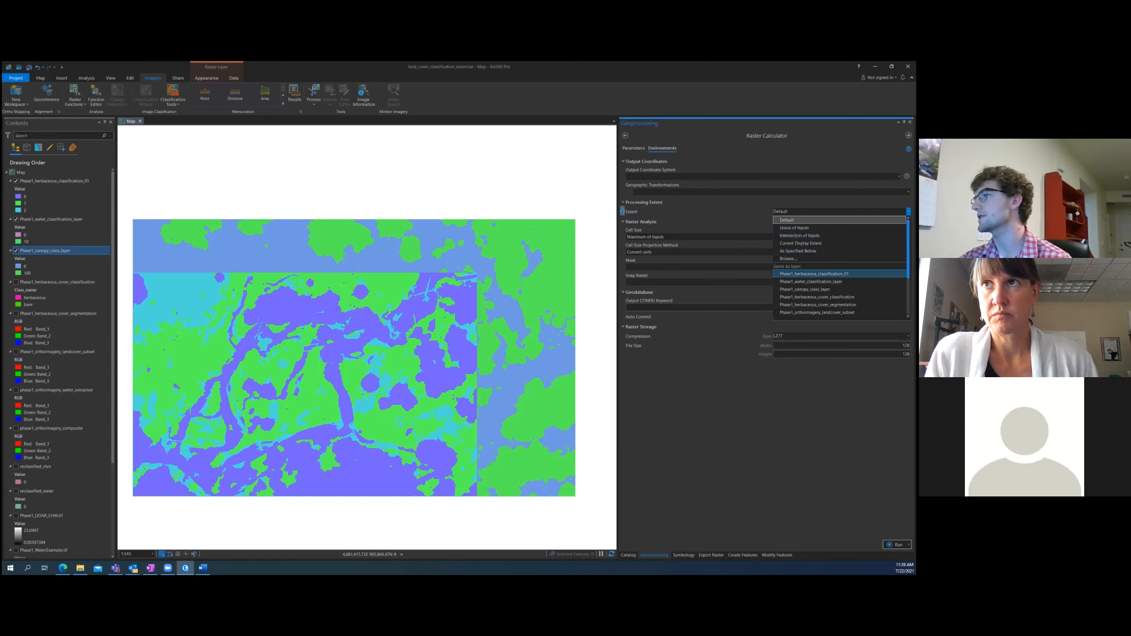
{"action": "left_click", "coordinate": [814, 274]}
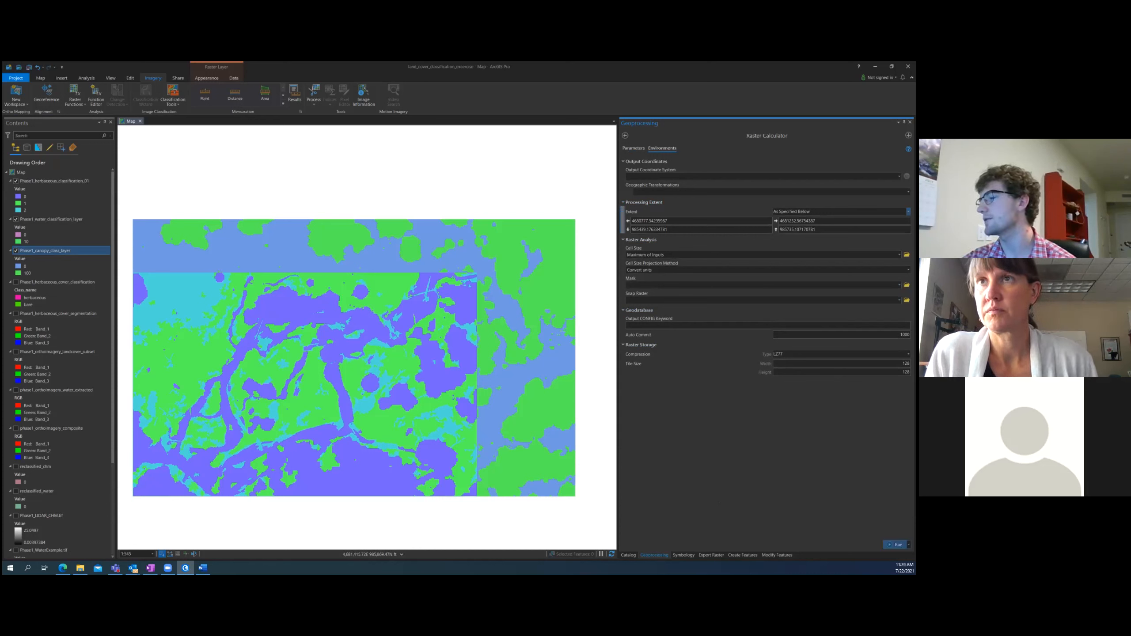
{"action": "left_click", "coordinate": [897, 544]}
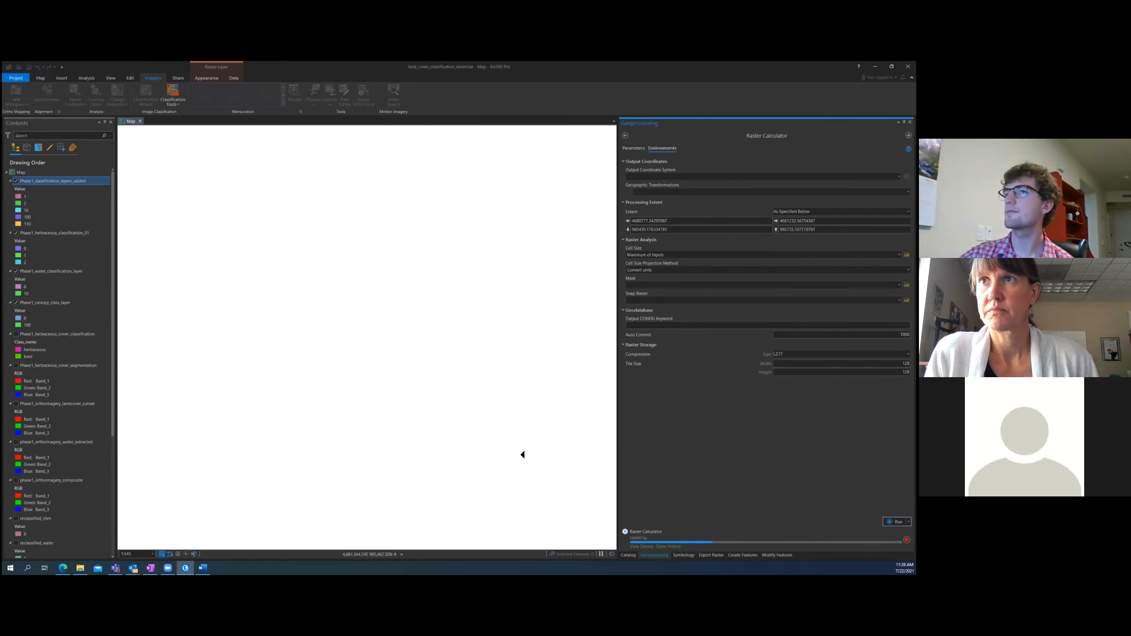
Hide Phase1_herbaceous_classification_01, Phase1_water_classification_layer and Phase1_canopy_class_layer so only the summed raster is displayed
{"action": "left_click", "coordinate": [16, 233]}
{"action": "left_click", "coordinate": [15, 272]}
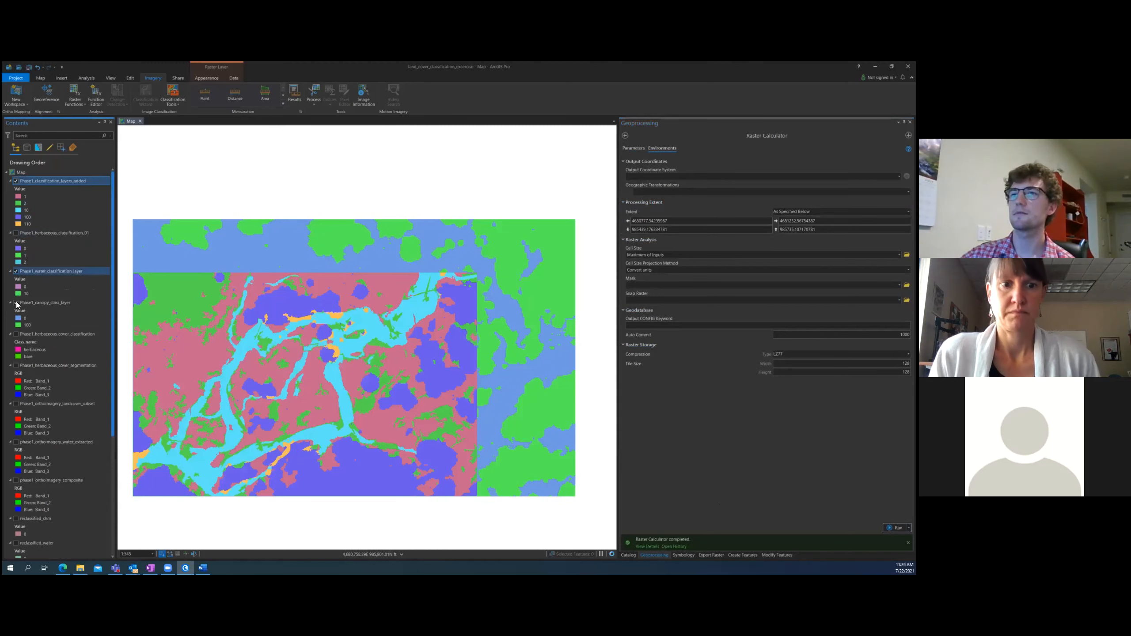
{"action": "left_click", "coordinate": [15, 302]}
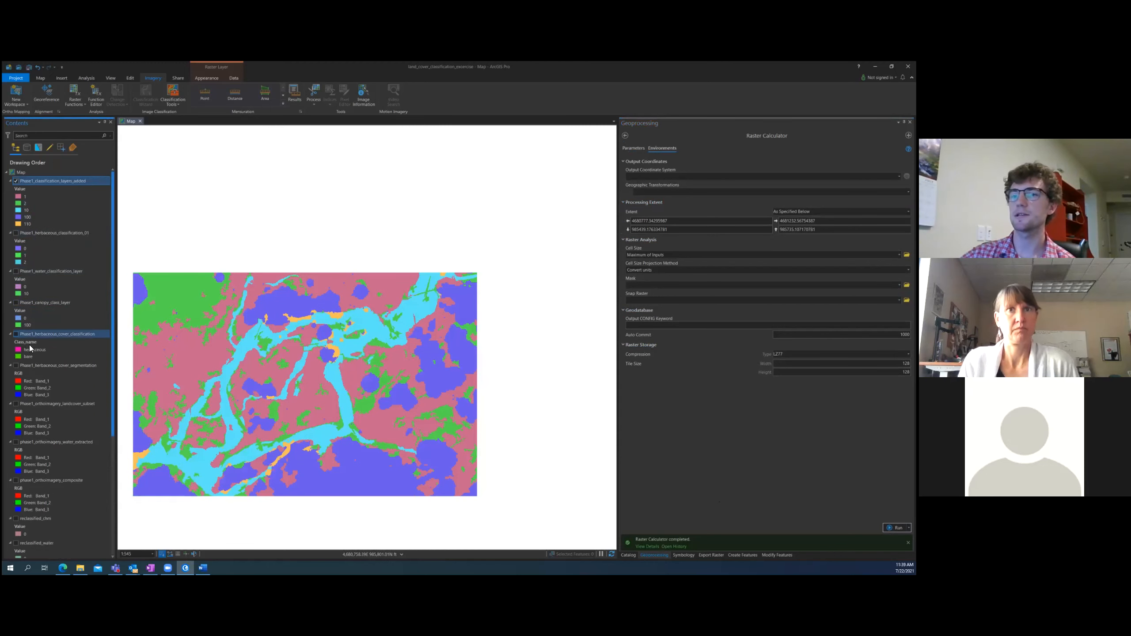
Examine the summed classification raster on the map at closer zoom and look through the layer list for its class legend
{"action": "scroll", "coordinate": [18, 480], "scroll_direction": "down", "scroll_amount": 5}
{"action": "scroll", "coordinate": [19, 481], "scroll_direction": "down", "scroll_amount": 3}
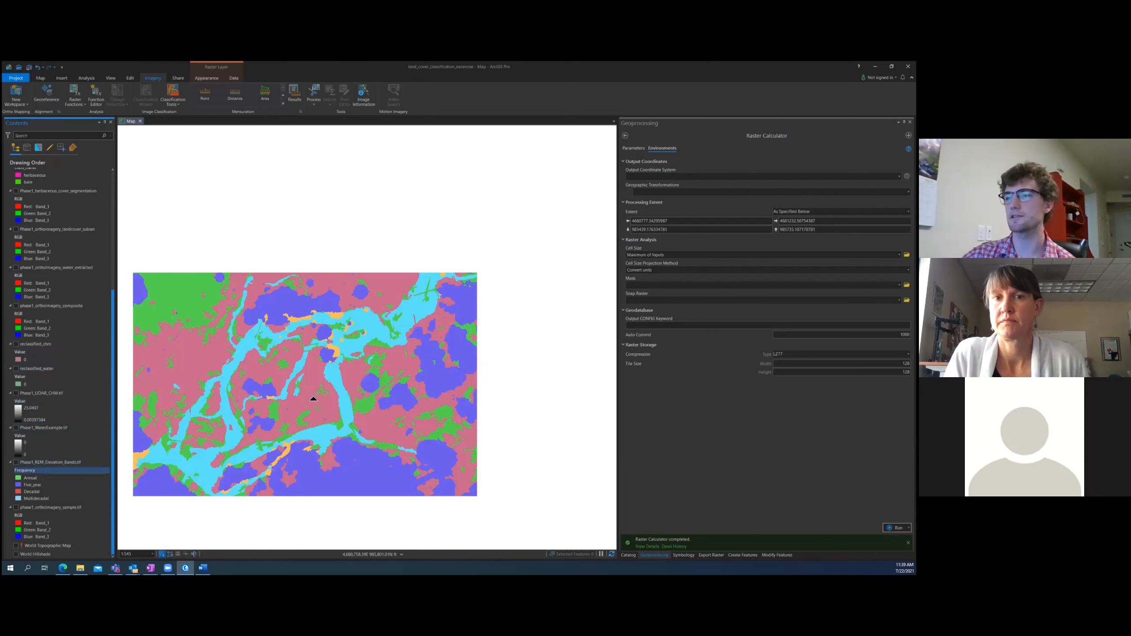
{"action": "scroll", "coordinate": [358, 325], "scroll_direction": "up", "scroll_amount": 3}
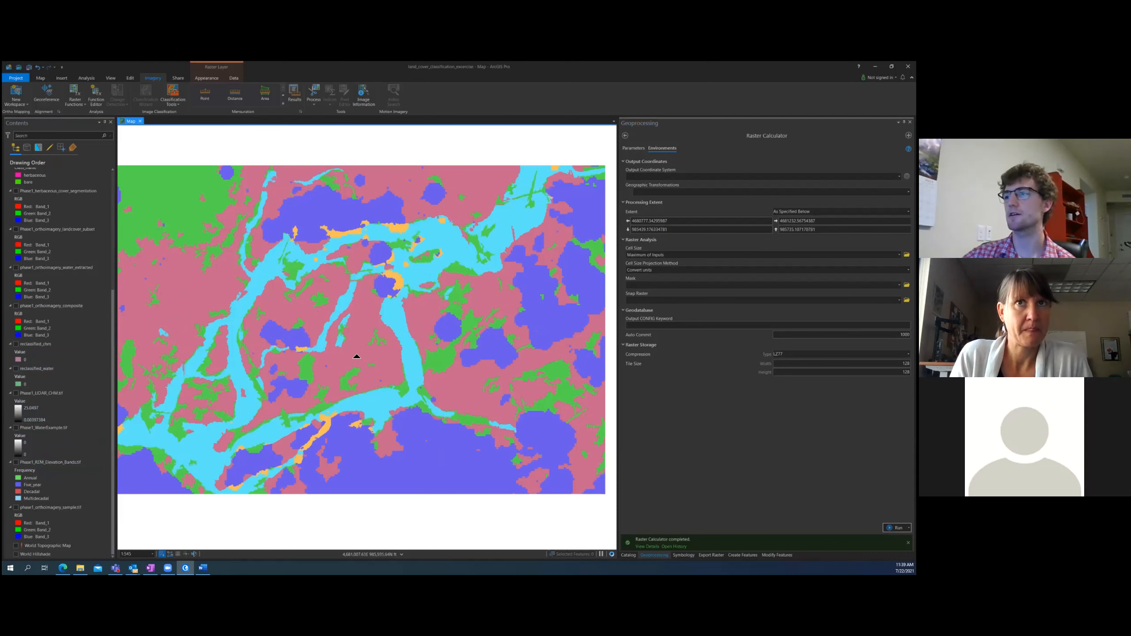
{"action": "scroll", "coordinate": [357, 355], "scroll_direction": "up", "scroll_amount": 1}
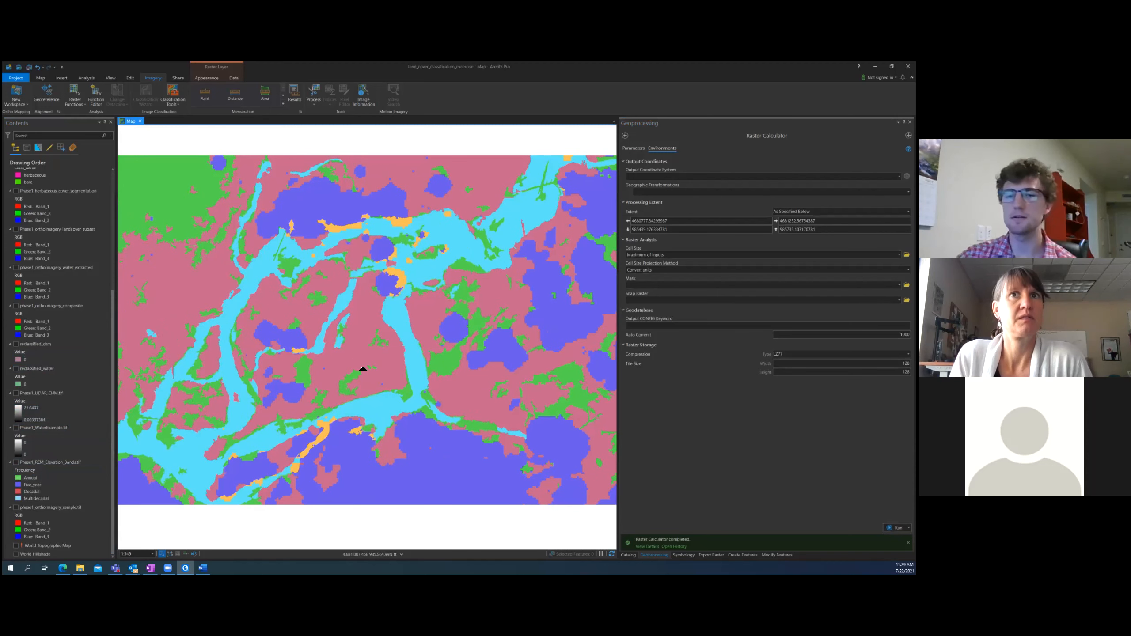
{"action": "scroll", "coordinate": [363, 369], "scroll_direction": "down", "scroll_amount": 1}
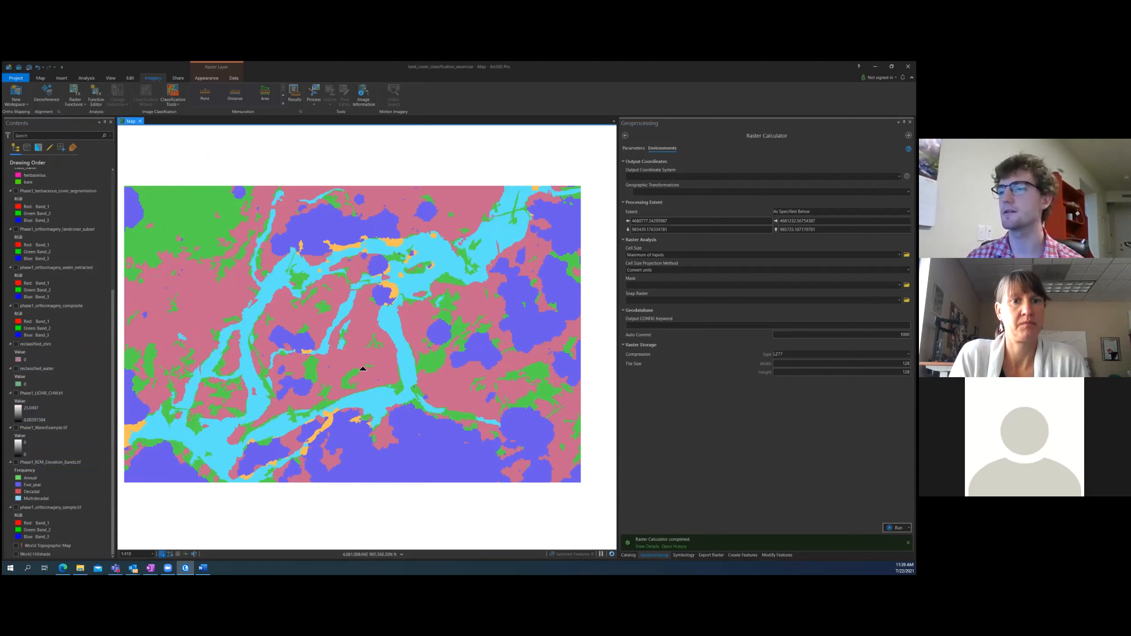
{"action": "left_click_drag", "start_coordinate": [355, 358], "coordinate": [363, 369]}
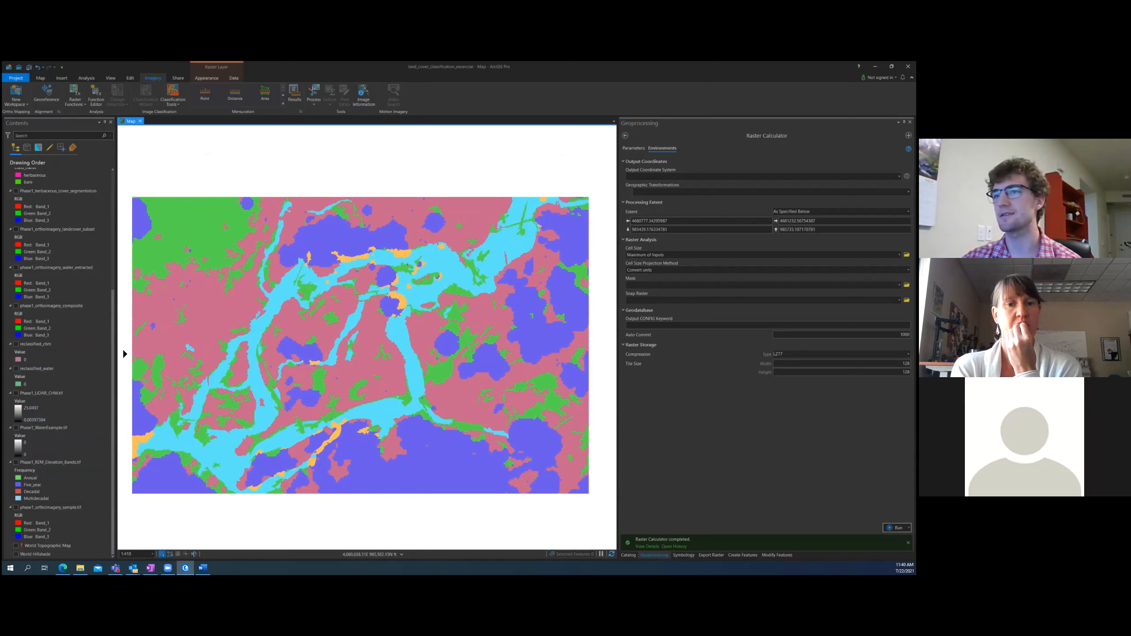
{"action": "left_click_drag", "start_coordinate": [119, 351], "coordinate": [117, 351]}
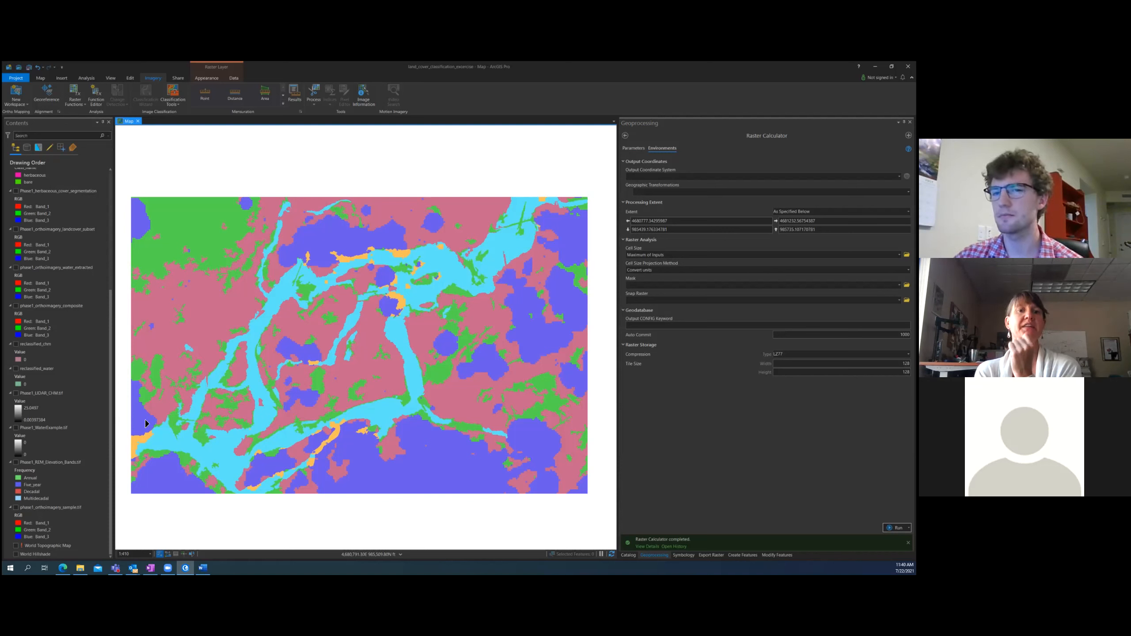
{"action": "left_click_drag", "start_coordinate": [108, 362], "coordinate": [106, 252]}
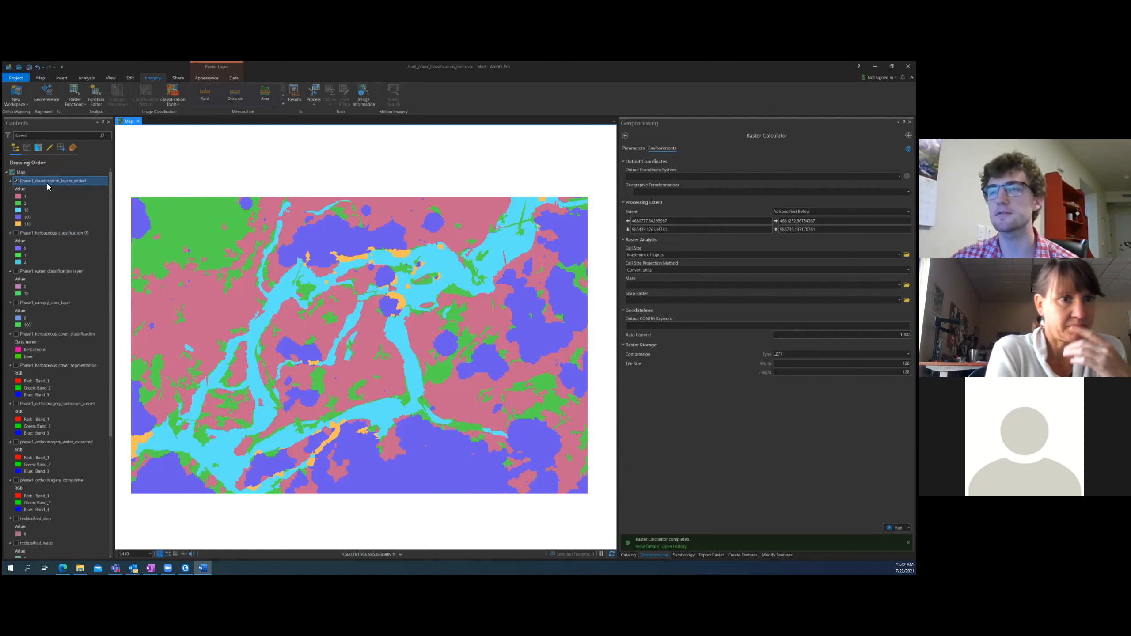
Compare the legend values of the herbaceous, water and canopy class layers with those of Phase1_classification_layers_added
{"action": "left_click", "coordinate": [47, 232]}
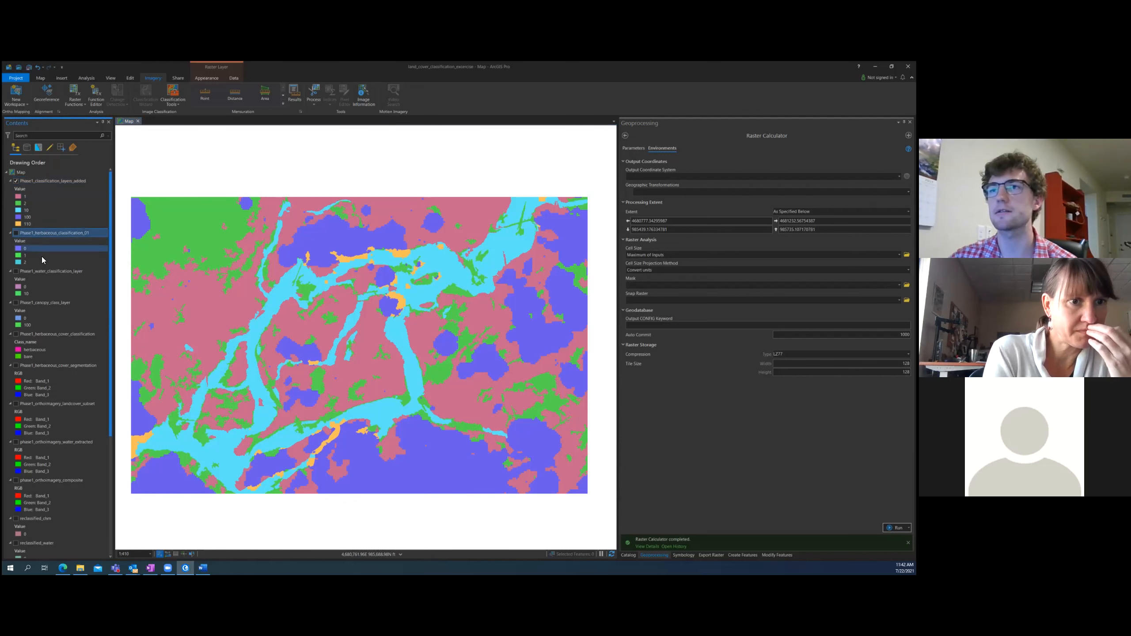
{"action": "left_click", "coordinate": [49, 286]}
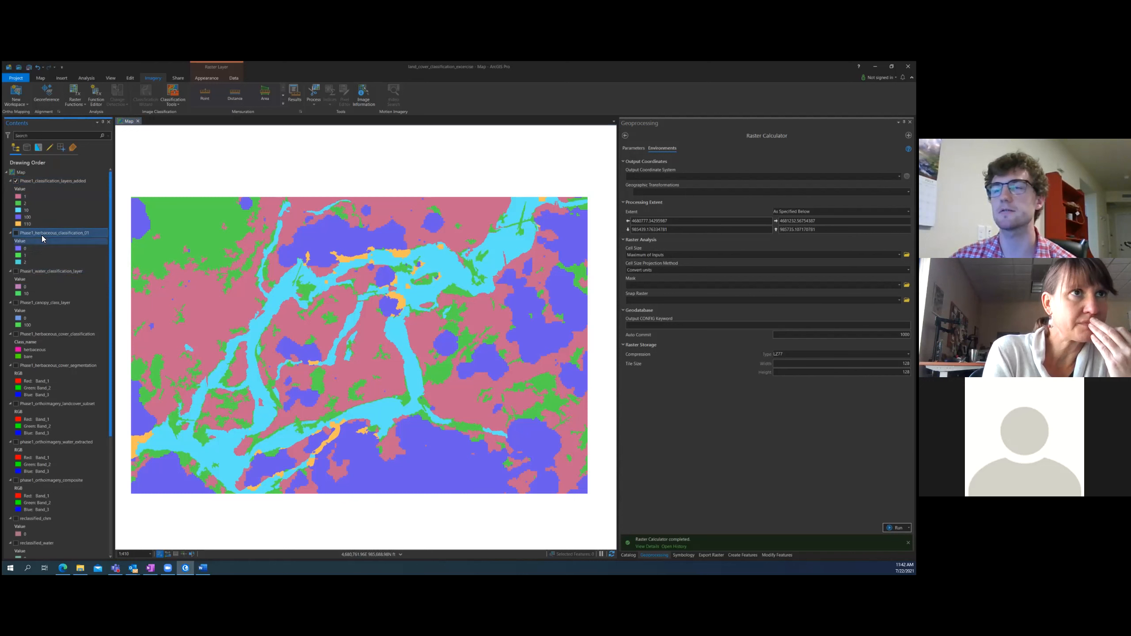
{"action": "left_click", "coordinate": [41, 273]}
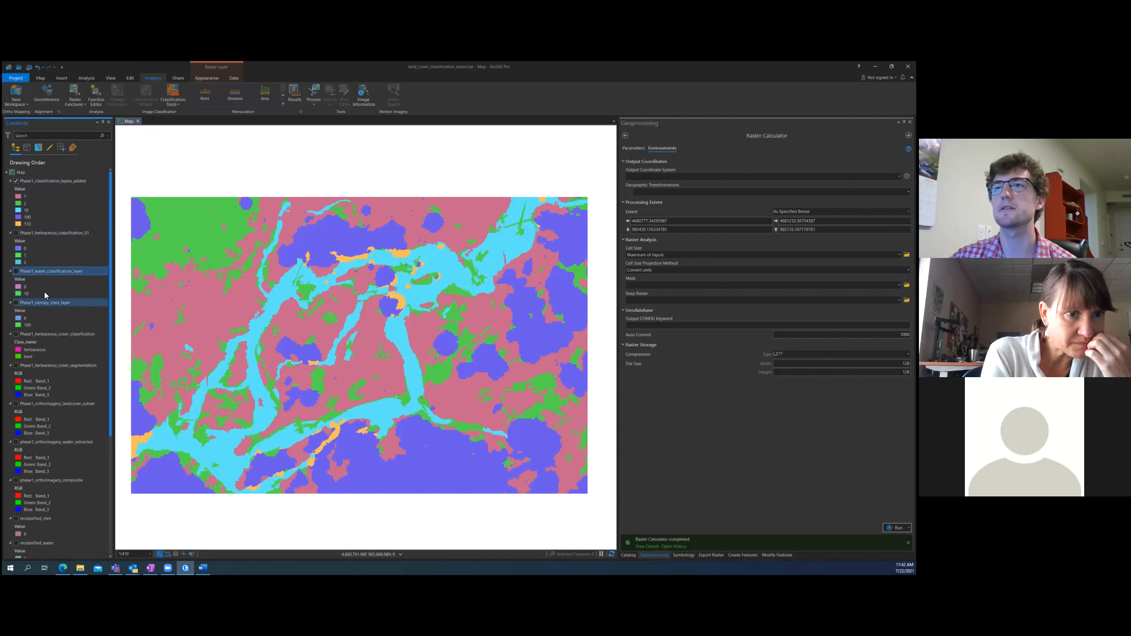
{"action": "left_click", "coordinate": [43, 180]}
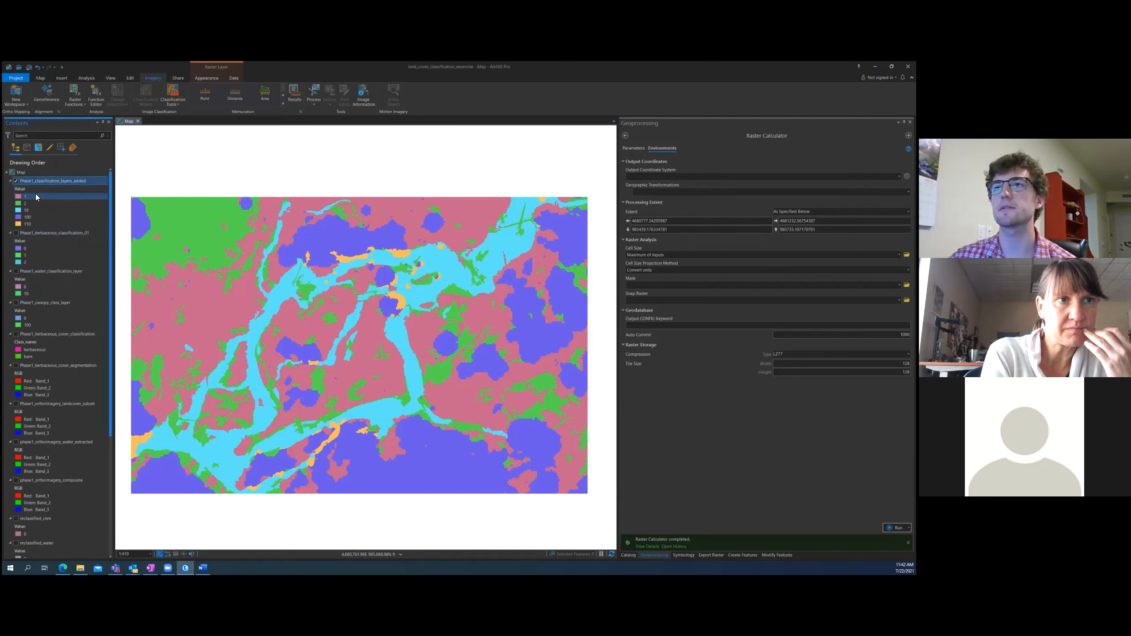
{"action": "left_click", "coordinate": [37, 234]}
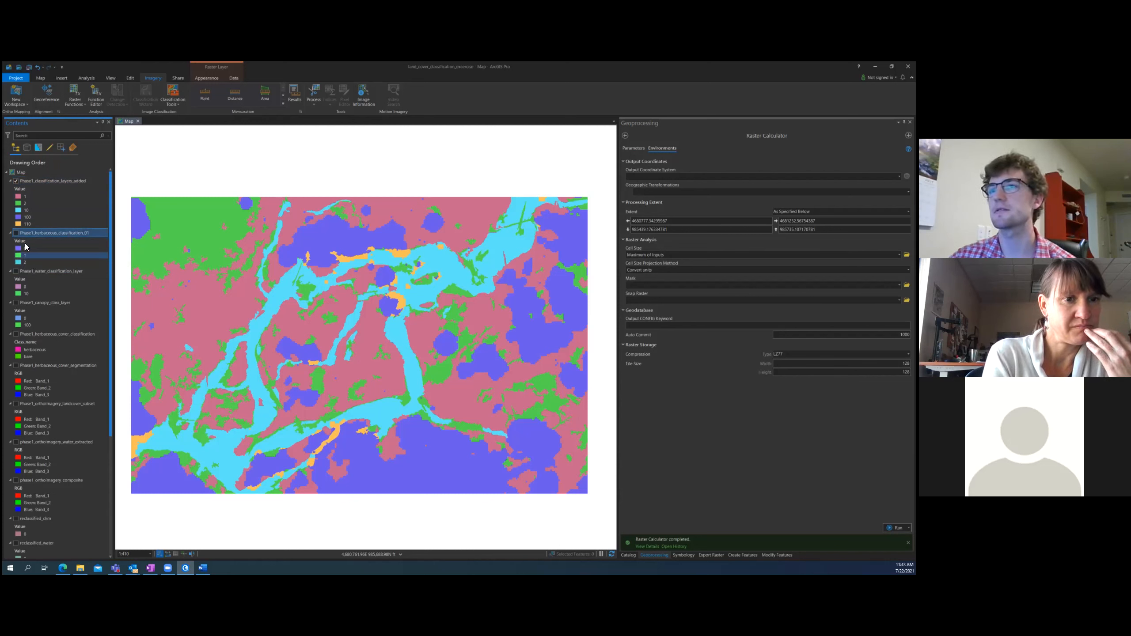
Display Phase1_herbaceous_classification_01 in place of Phase1_classification_layers_added and review its classes against the other layers in the list
{"action": "left_click", "coordinate": [16, 181]}
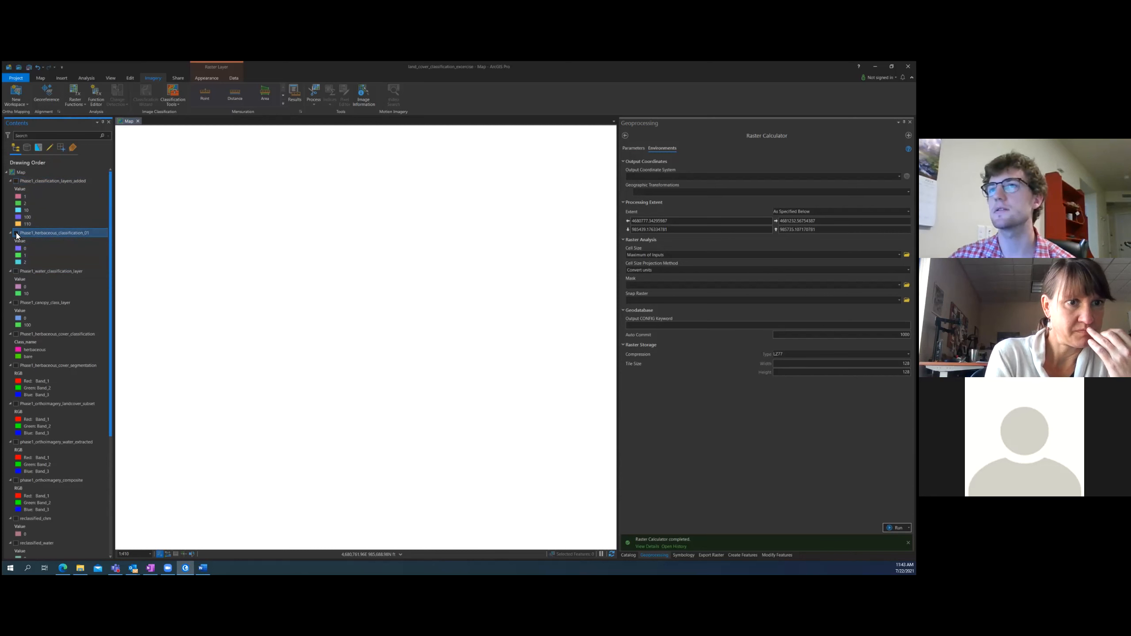
{"action": "left_click", "coordinate": [16, 233]}
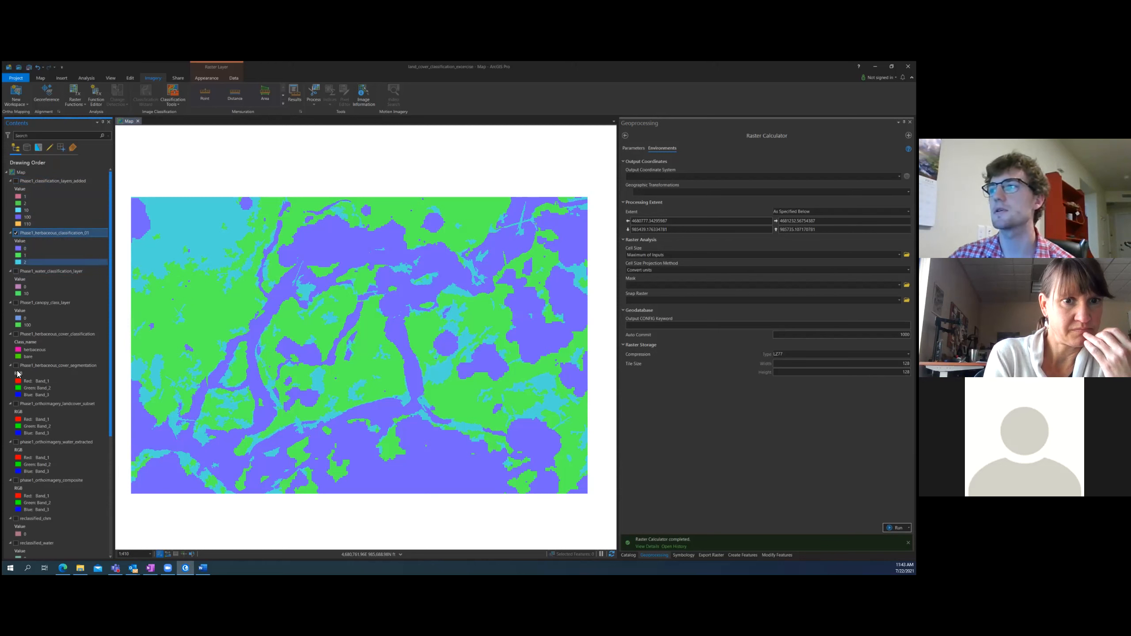
{"action": "scroll", "coordinate": [46, 367], "scroll_direction": "down", "scroll_amount": 7}
{"action": "scroll", "coordinate": [40, 338], "scroll_direction": "up", "scroll_amount": 7}
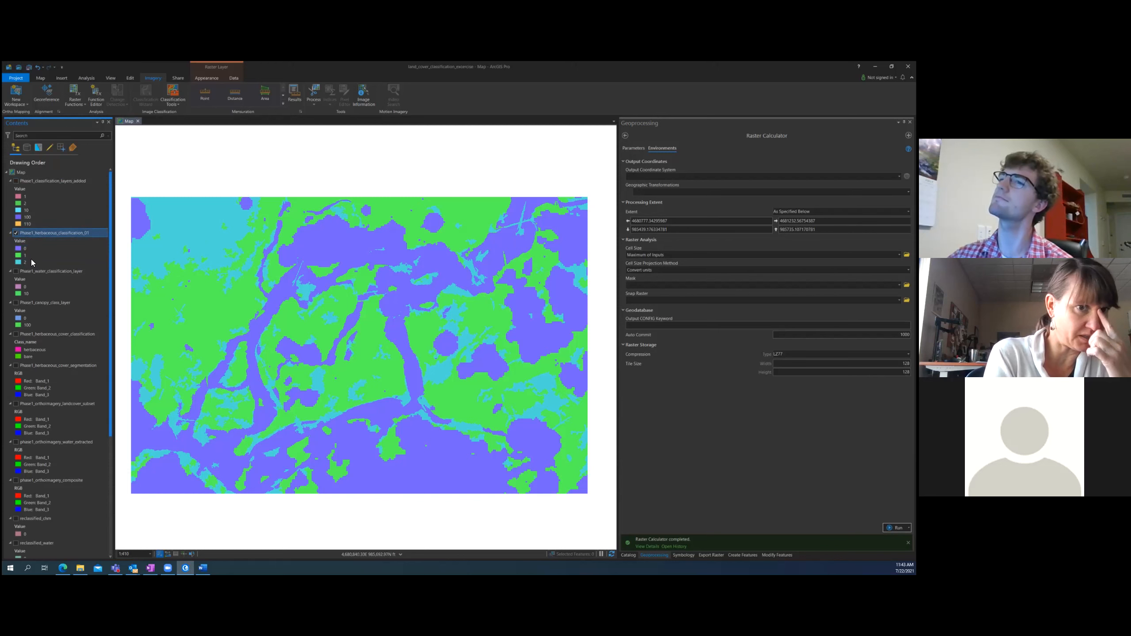
{"action": "scroll", "coordinate": [31, 259], "scroll_direction": "down", "scroll_amount": 8}
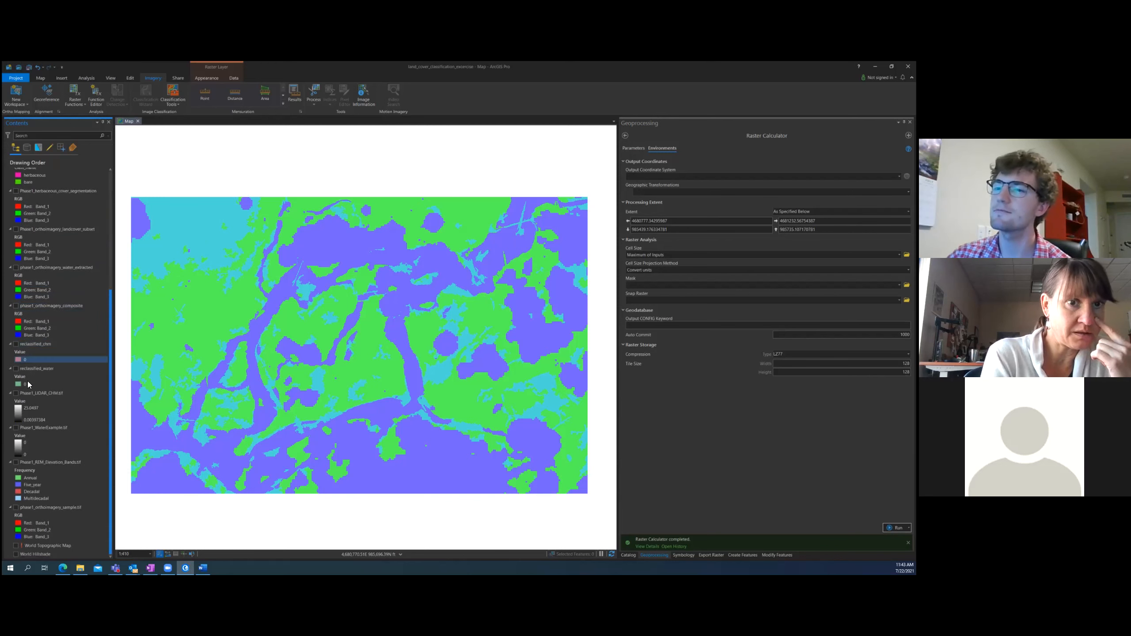
{"action": "scroll", "coordinate": [28, 384], "scroll_direction": "up", "scroll_amount": 8}
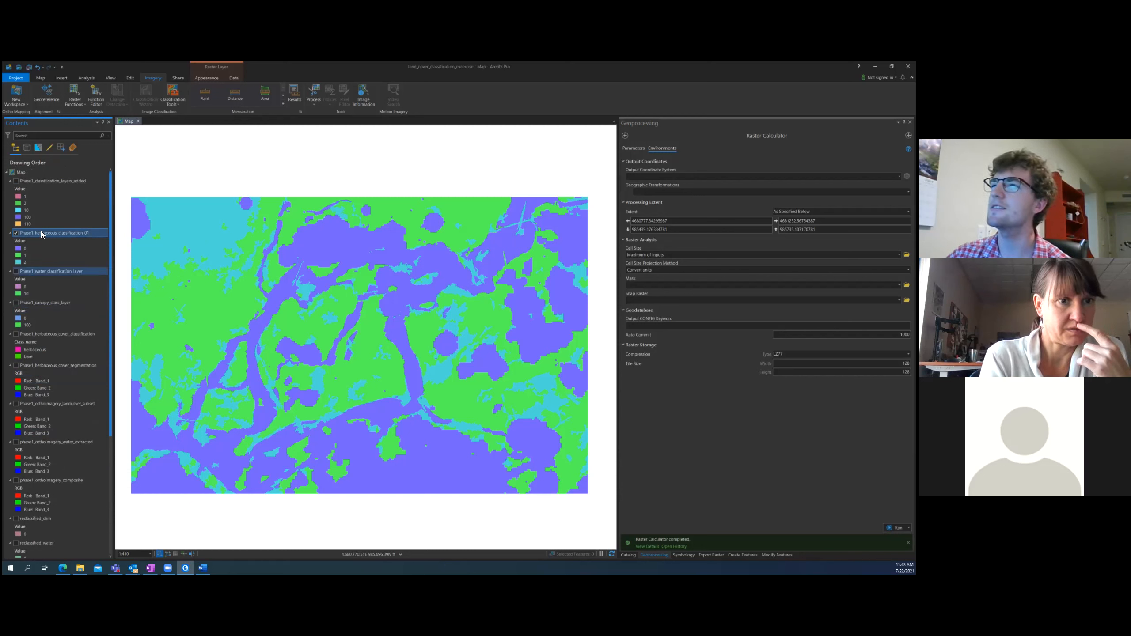
Display Phase1_herbaceous_cover_classification instead of Phase1_herbaceous_classification_01 and identify the class of the large green area in the raster's upper-left corner
{"action": "left_click", "coordinate": [16, 232]}
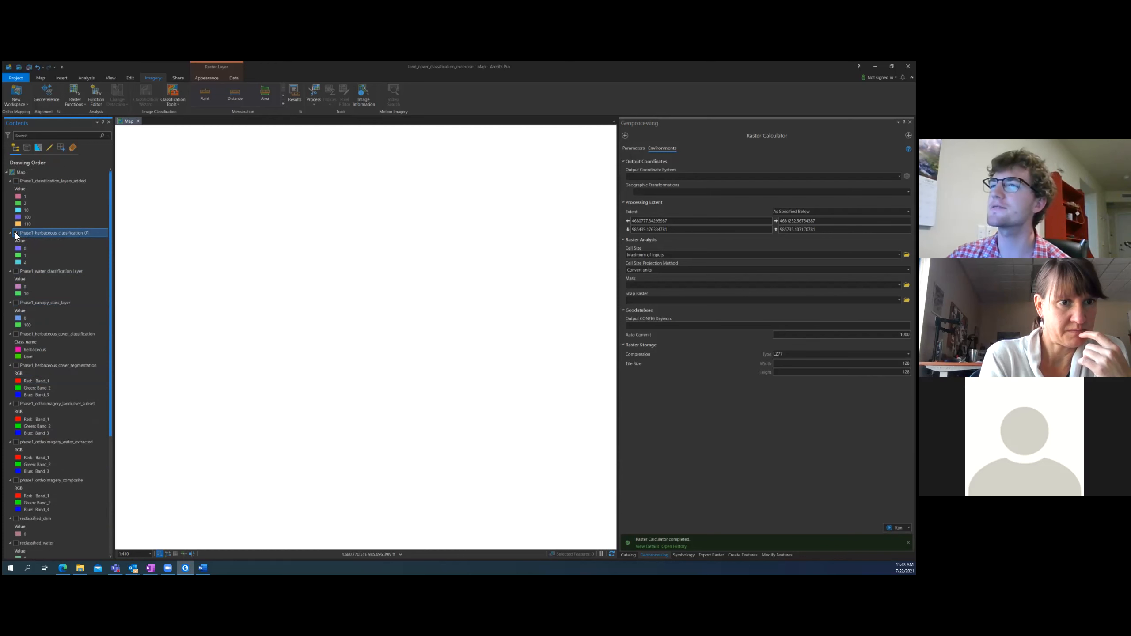
{"action": "left_click", "coordinate": [16, 334]}
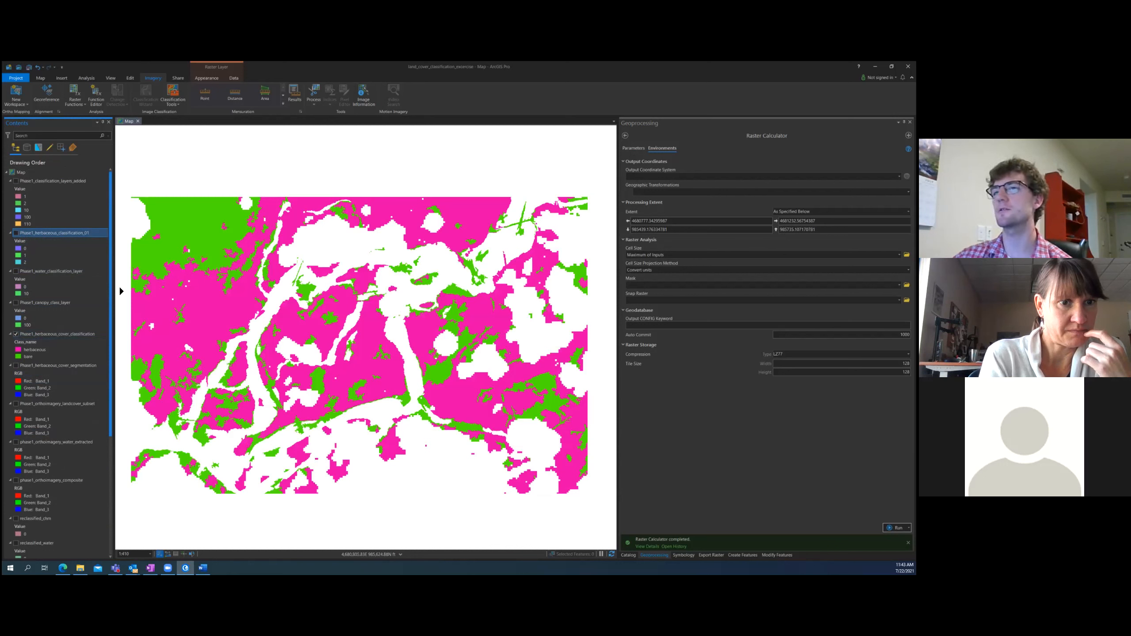
{"action": "right_click", "coordinate": [43, 334]}
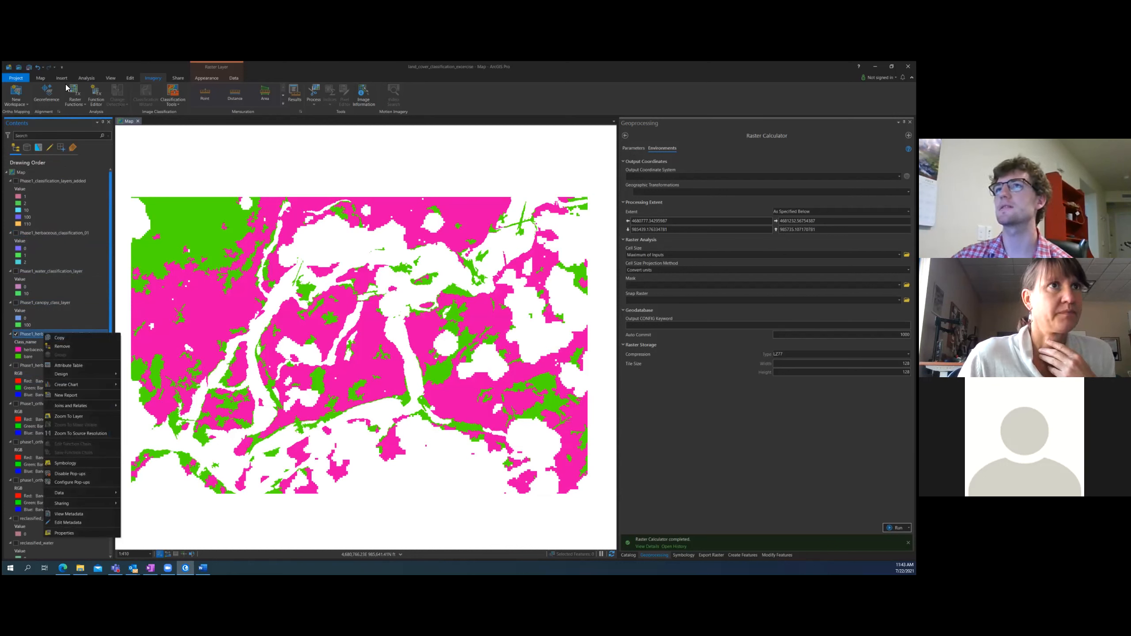
{"action": "left_click", "coordinate": [41, 78]}
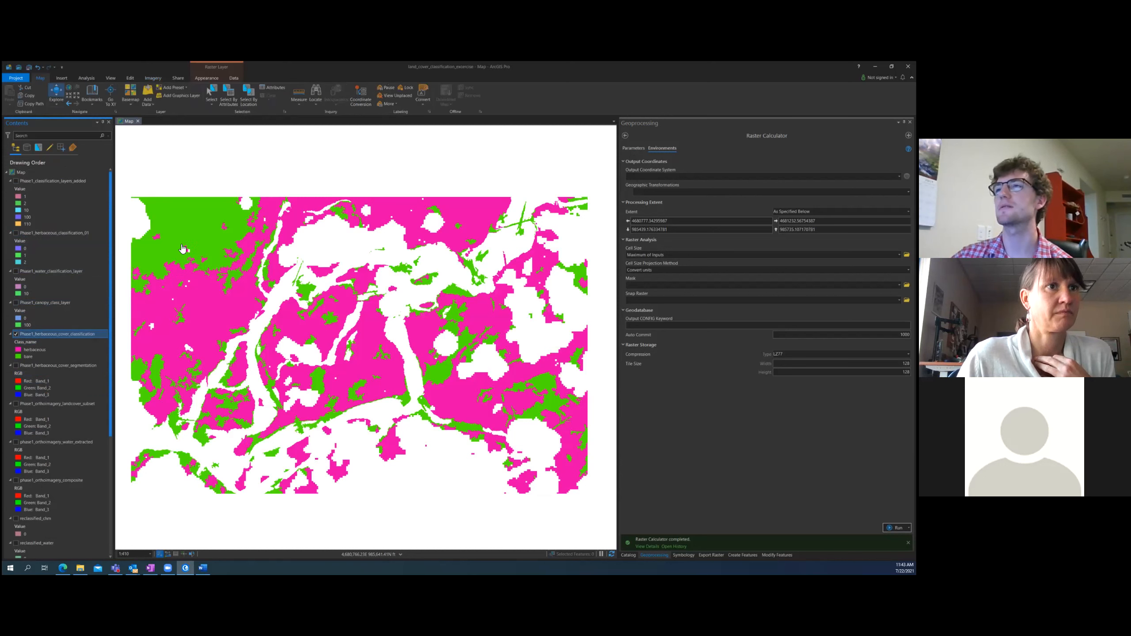
{"action": "left_click", "coordinate": [181, 225]}
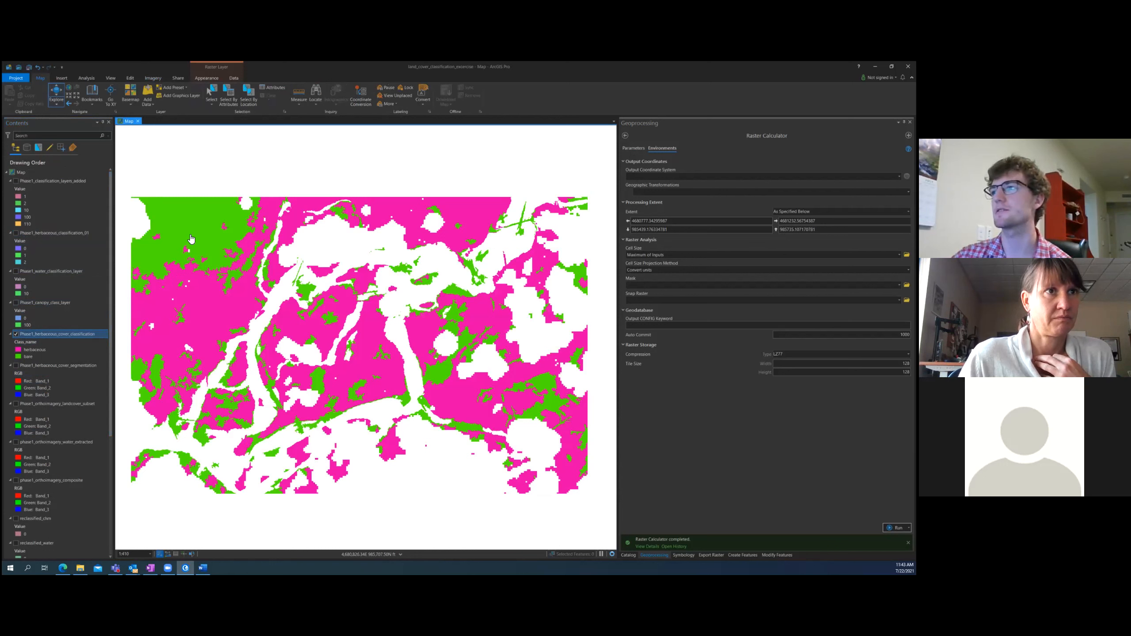
{"action": "left_click", "coordinate": [385, 249]}
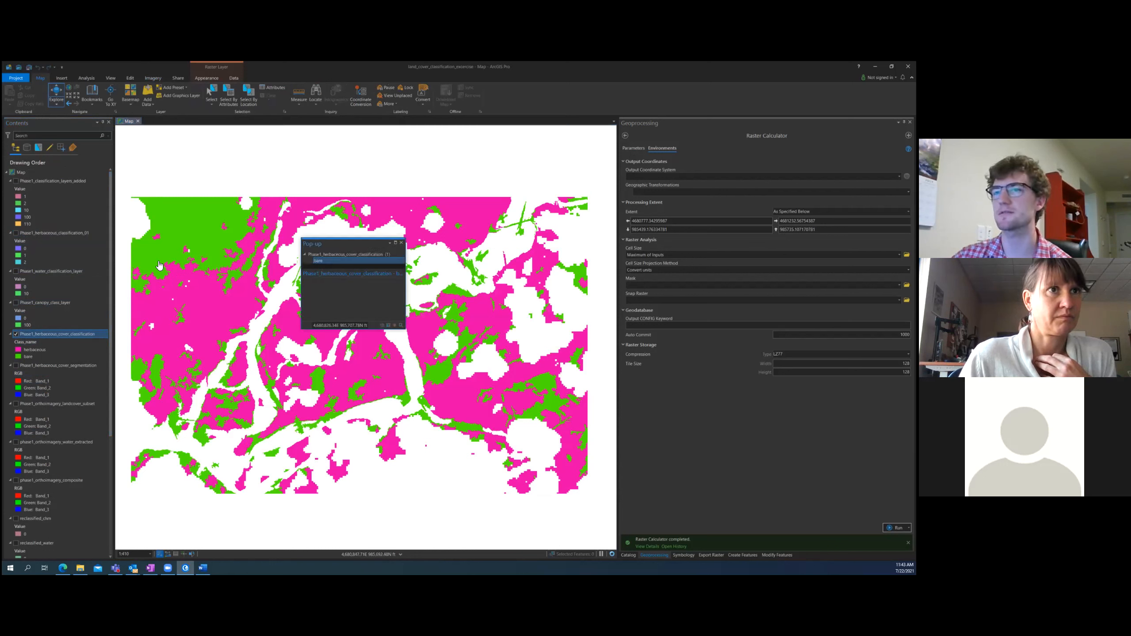
Display Phase1_herbaceous_classification_01 instead of Phase1_herbaceous_cover_classification and identify the pixel value and class name in its upper-left area
{"action": "left_click", "coordinate": [16, 334]}
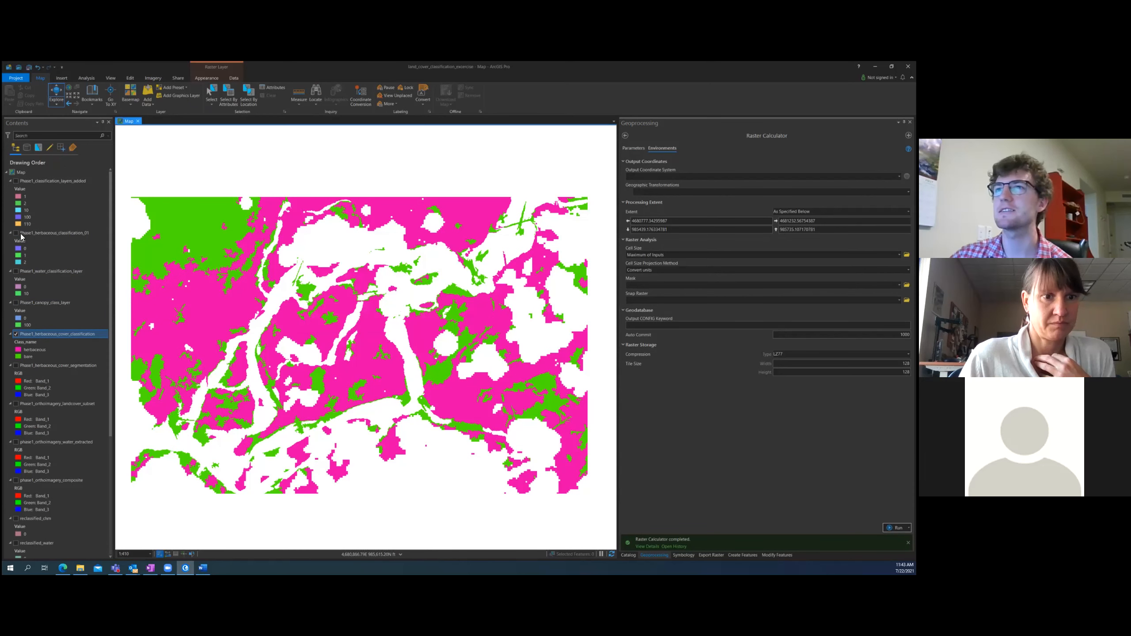
{"action": "left_click", "coordinate": [16, 233]}
{"action": "left_click", "coordinate": [299, 243]}
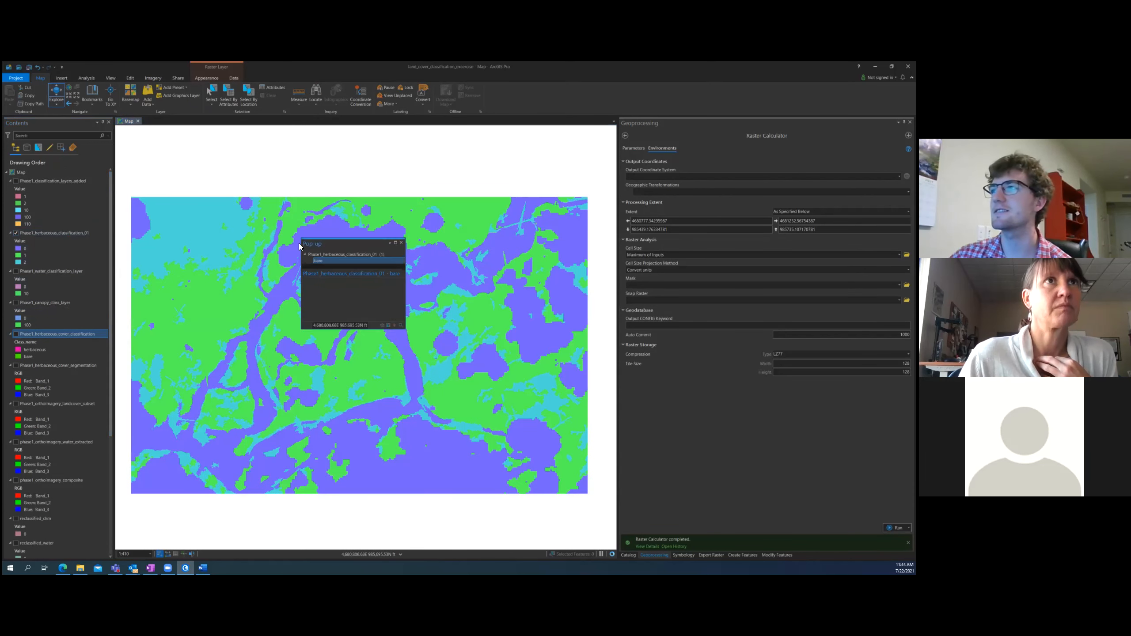
{"action": "left_click_drag", "start_coordinate": [310, 248], "coordinate": [222, 329]}
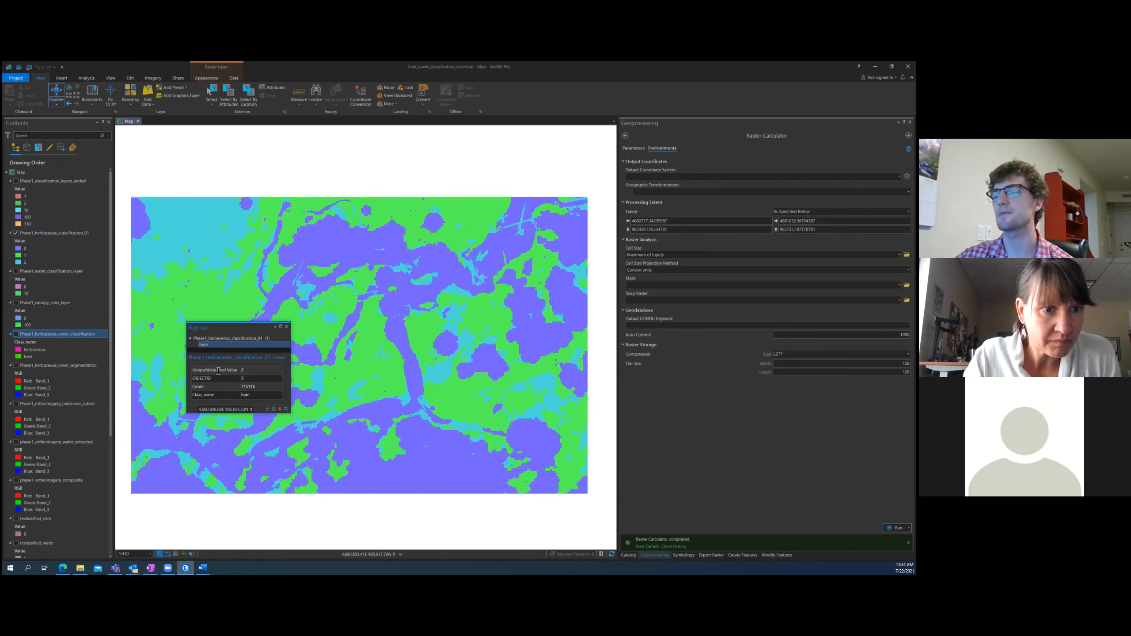
{"action": "left_click", "coordinate": [195, 257]}
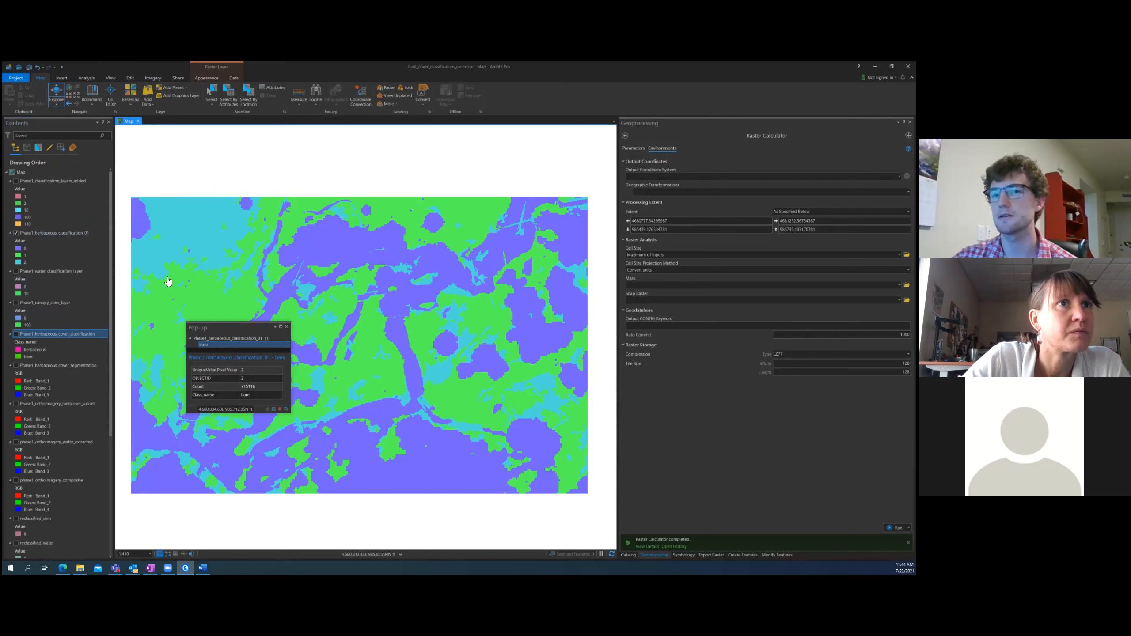
{"action": "left_click", "coordinate": [186, 240]}
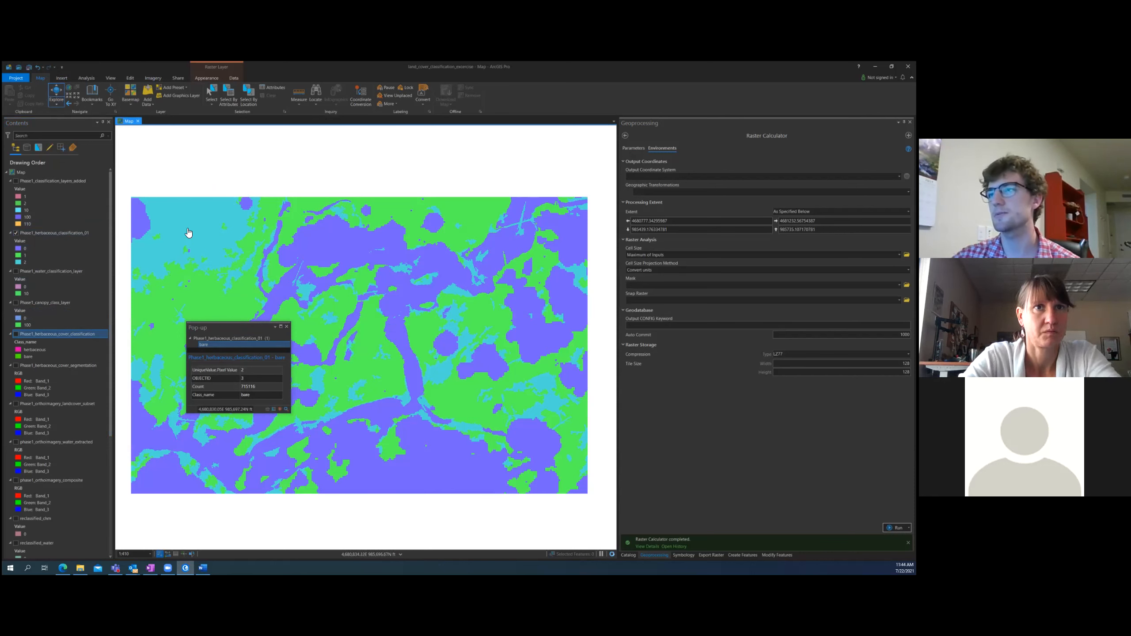
Identify the pixel values and class names of the cyan, green and purple areas of Phase1_herbaceous_classification_01, closing the pop-up when done
{"action": "left_click", "coordinate": [197, 250]}
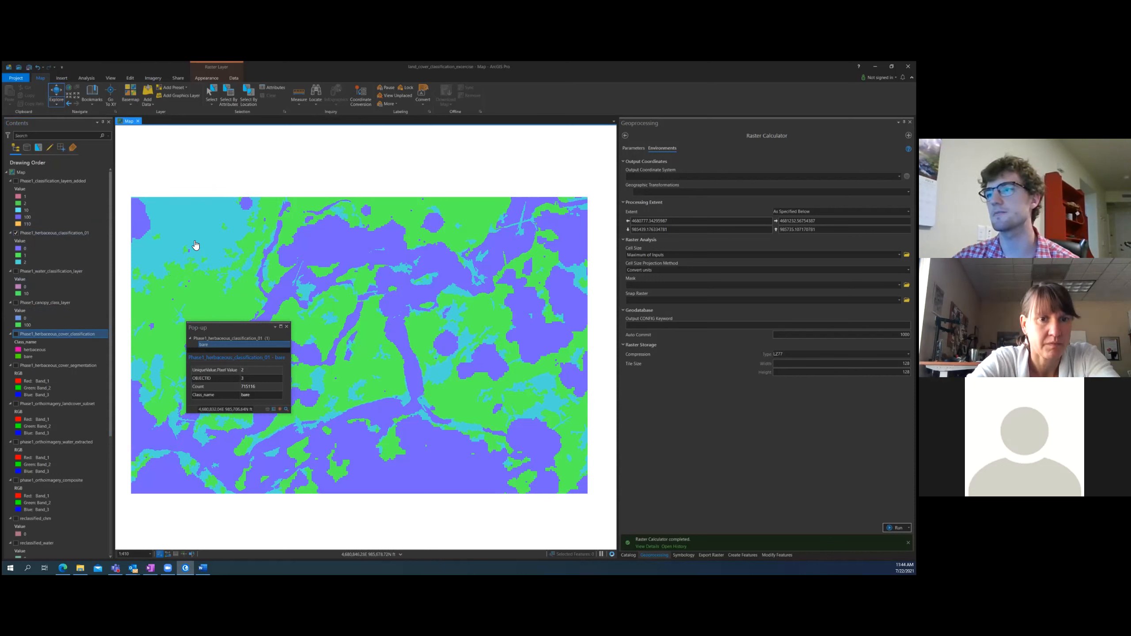
{"action": "left_click", "coordinate": [246, 369]}
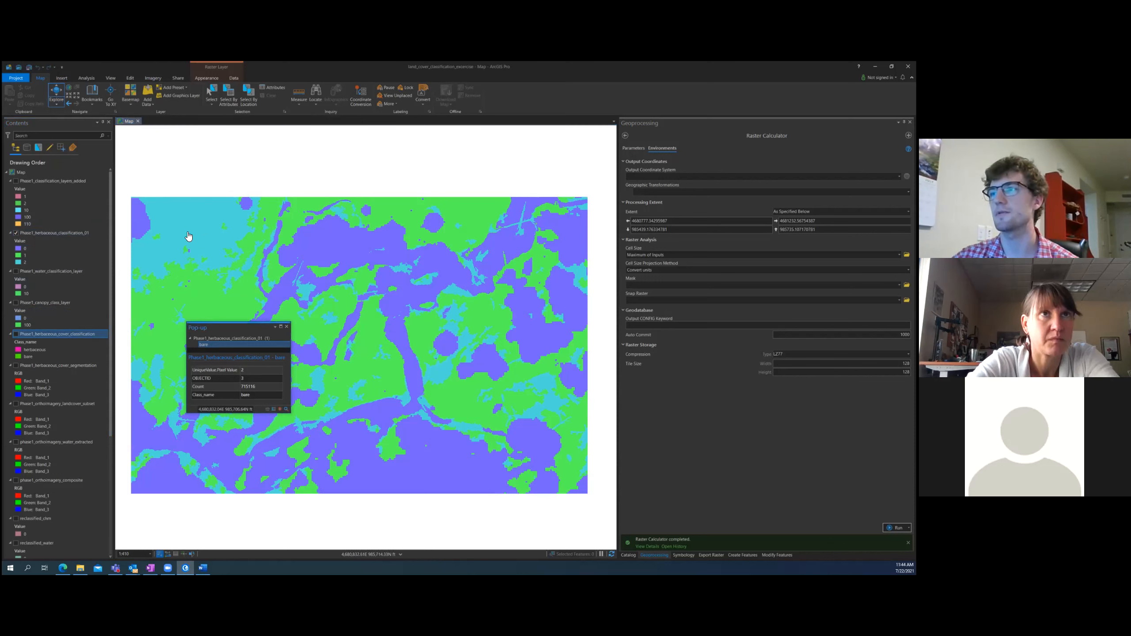
{"action": "left_click", "coordinate": [188, 236]}
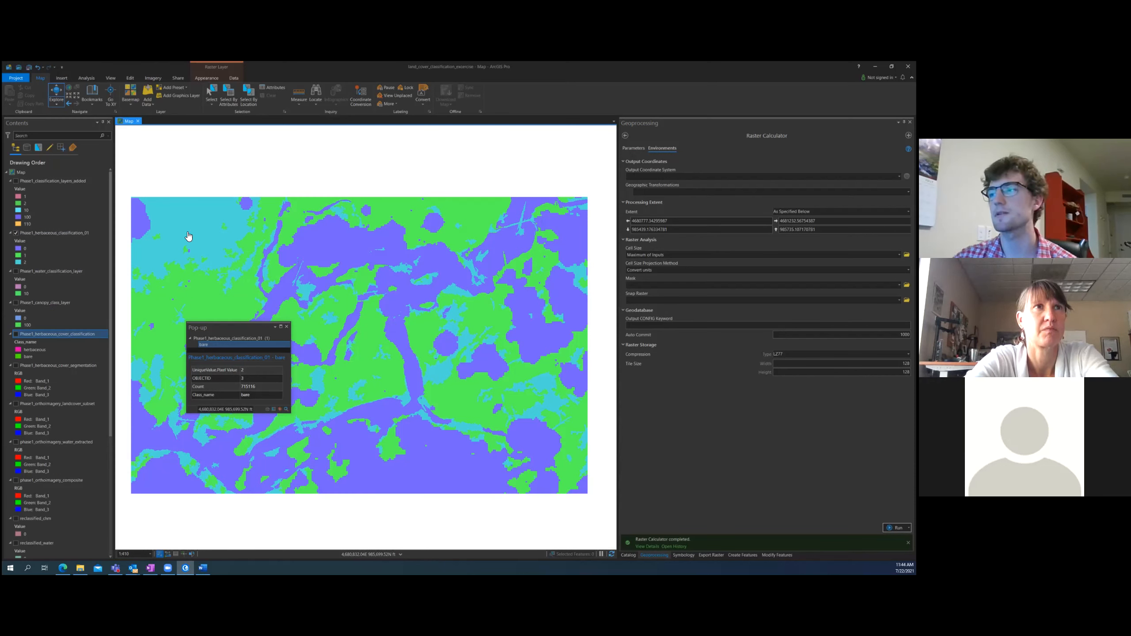
{"action": "left_click", "coordinate": [199, 302]}
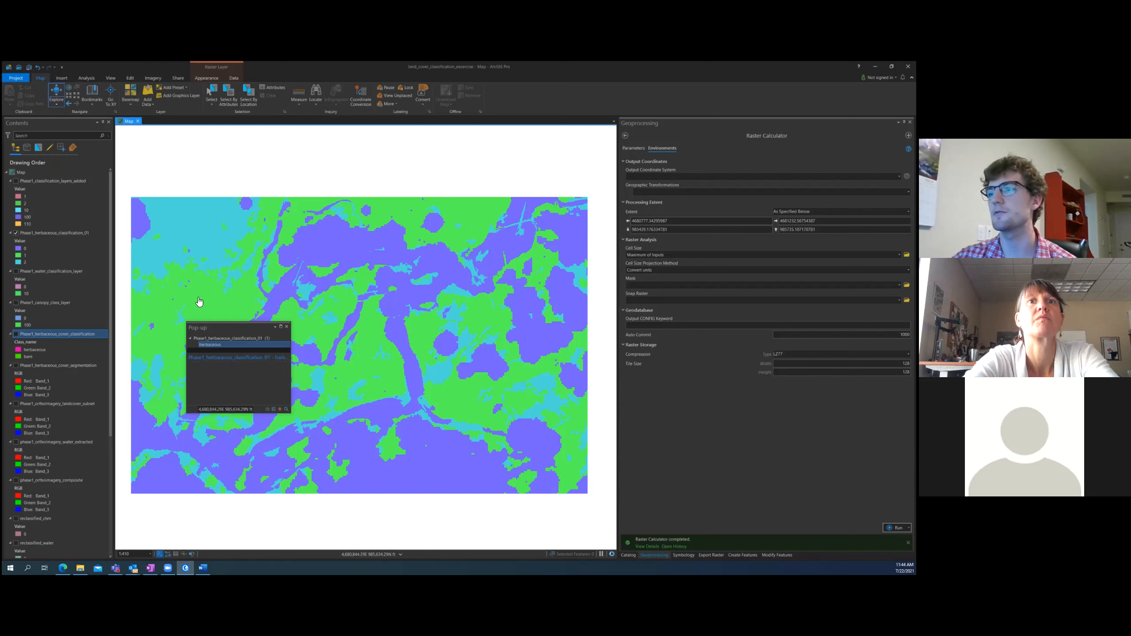
{"action": "left_click", "coordinate": [202, 303]}
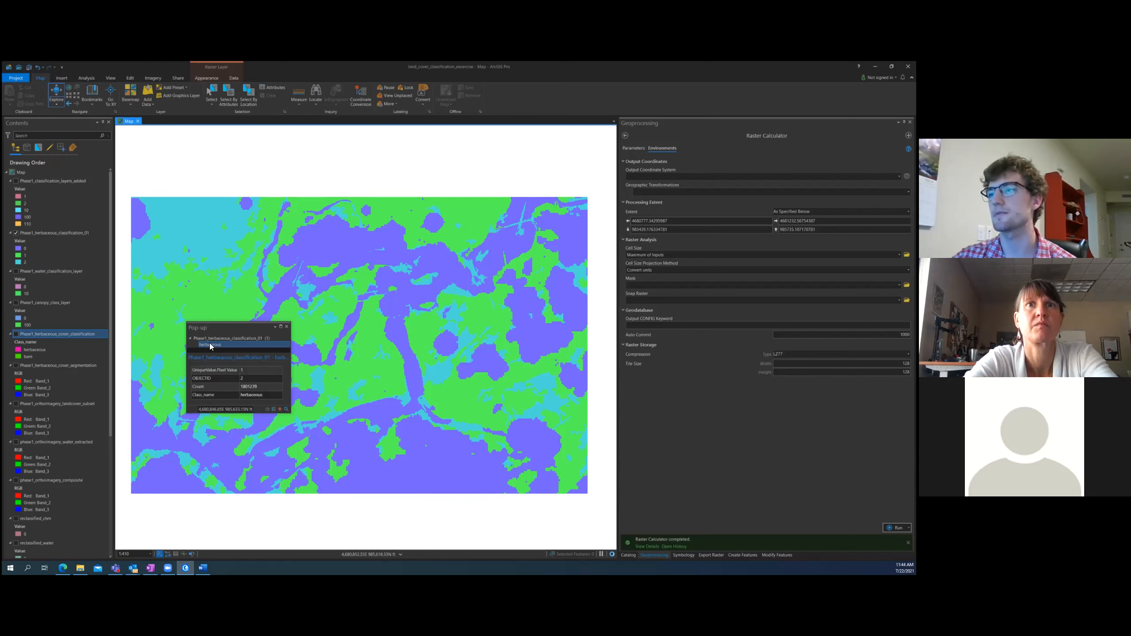
{"action": "left_click", "coordinate": [199, 302]}
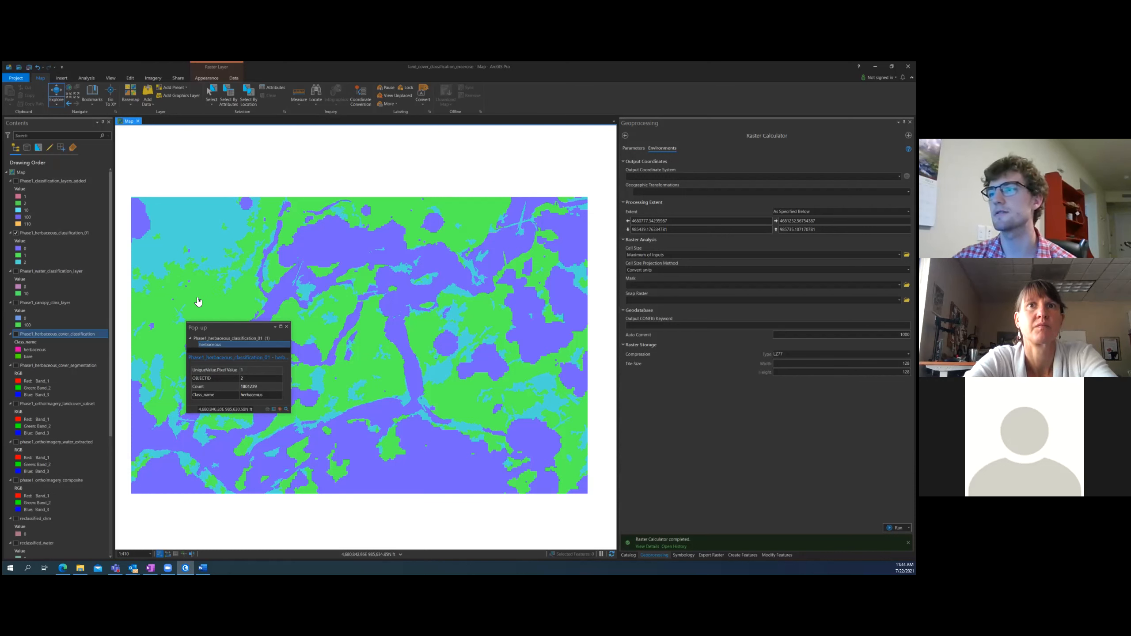
{"action": "left_click", "coordinate": [203, 300]}
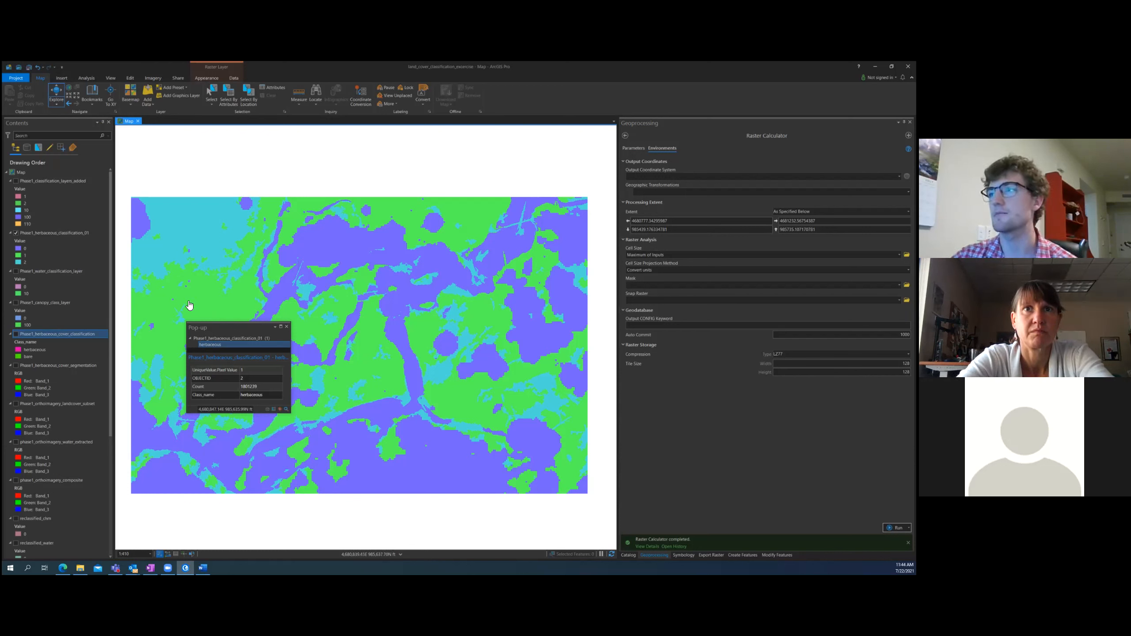
{"action": "left_click", "coordinate": [349, 245]}
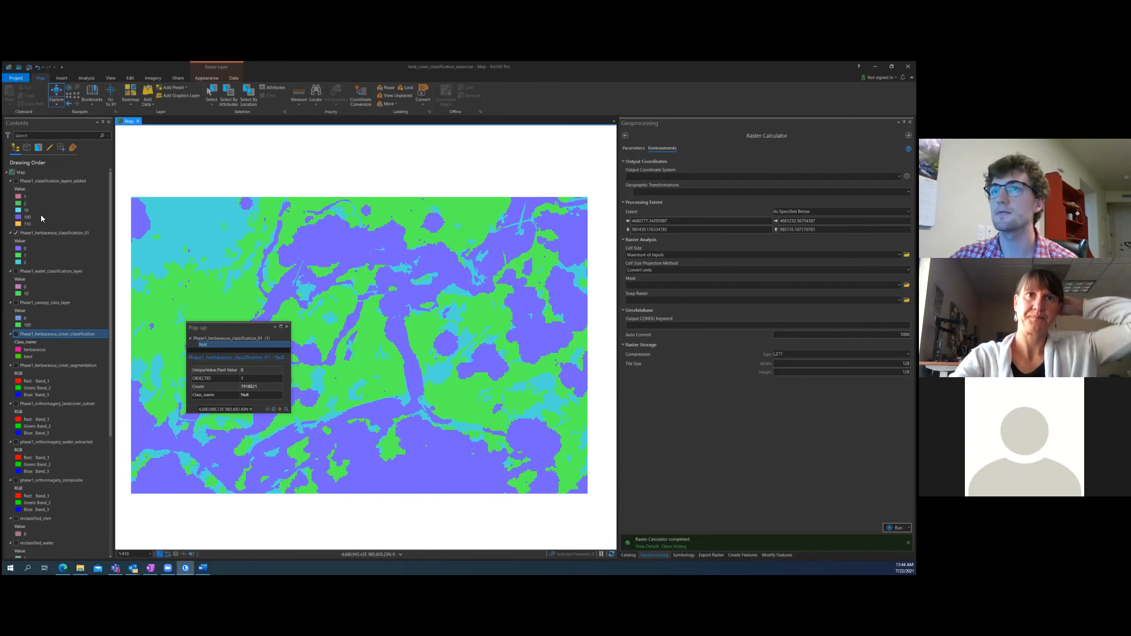
{"action": "left_click", "coordinate": [287, 331]}
Display Phase1_classification_layers_added over the herbaceous classification and review its classes 1 and 2 on the map
{"action": "left_click", "coordinate": [28, 196]}
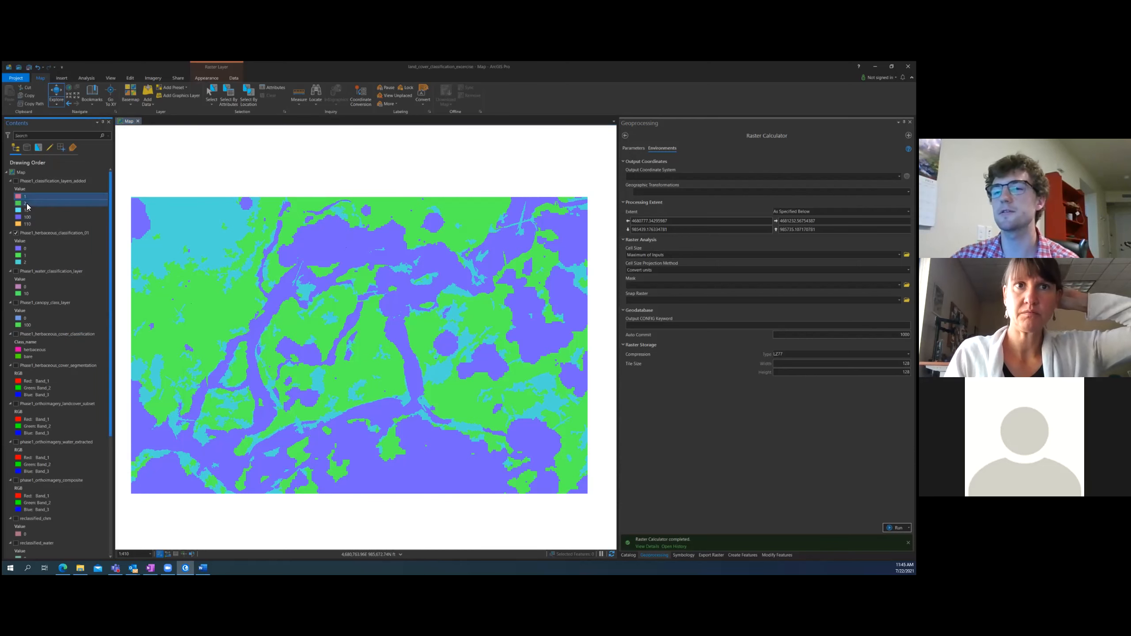
{"action": "left_click", "coordinate": [16, 182]}
{"action": "left_click", "coordinate": [15, 182]}
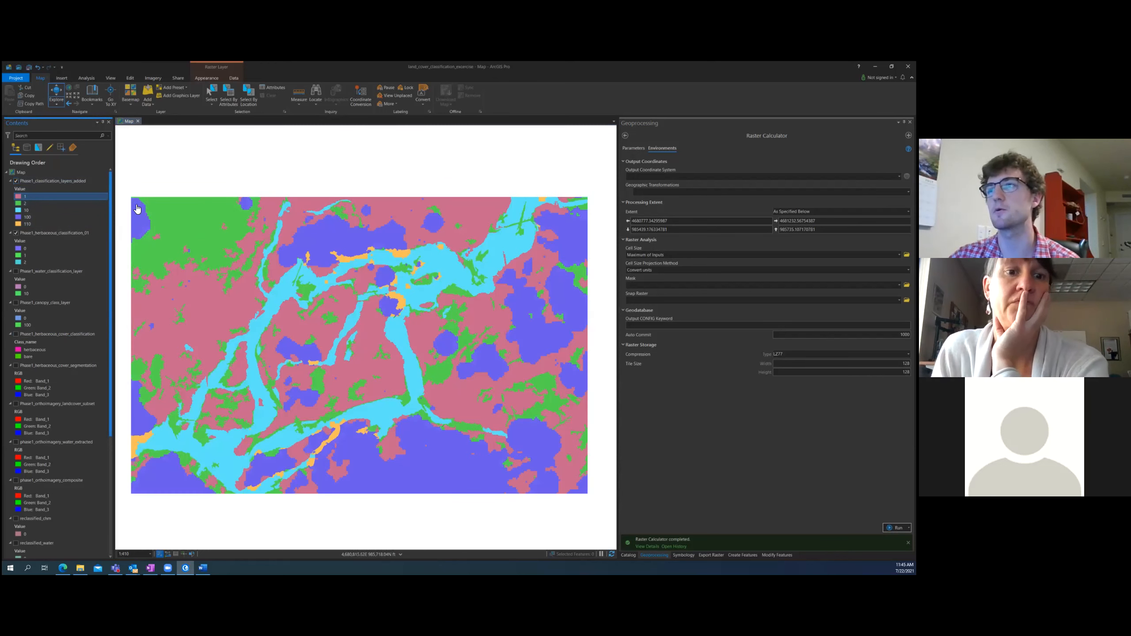
{"action": "left_click", "coordinate": [57, 203]}
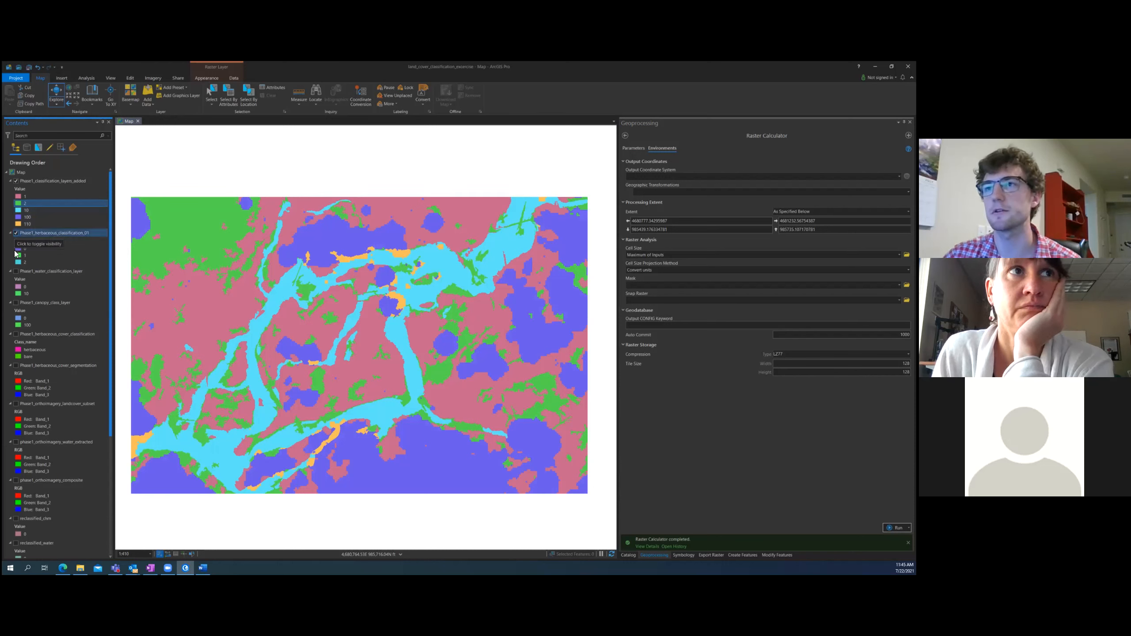
Display Phase1_water_classification_layer alone, hiding Phase1_classification_layers_added and Phase1_herbaceous_classification_01
{"action": "left_click", "coordinate": [16, 271]}
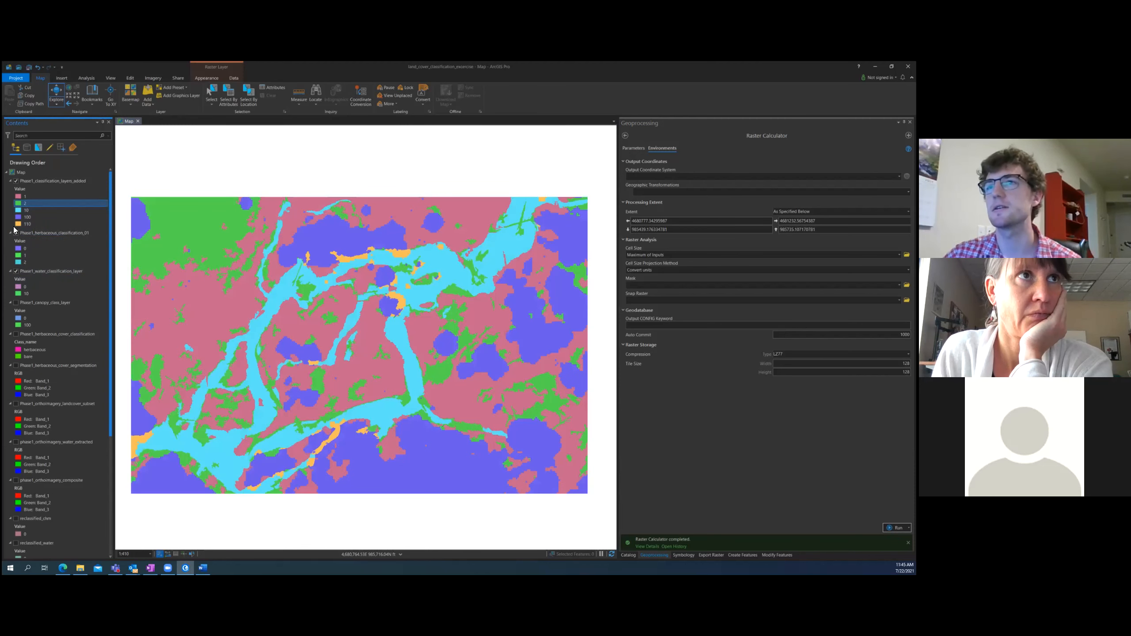
{"action": "left_click", "coordinate": [17, 181]}
{"action": "left_click", "coordinate": [16, 235]}
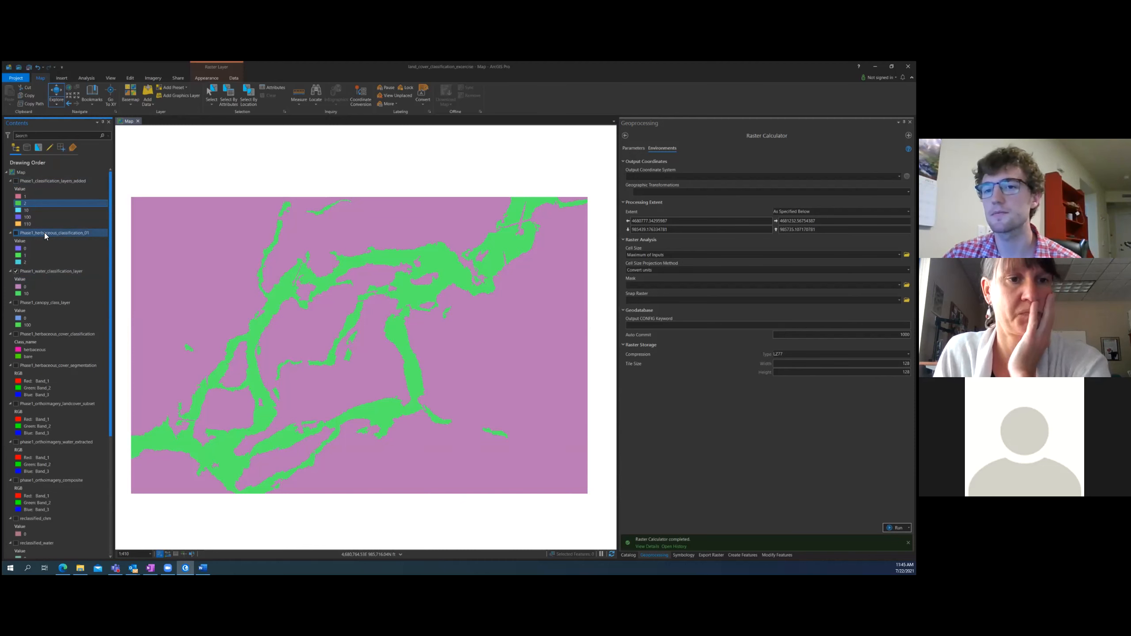
Show Phase1_classification_layers_added again, open its attribute table and enlarge the table so that every row fits
{"action": "left_click", "coordinate": [41, 182]}
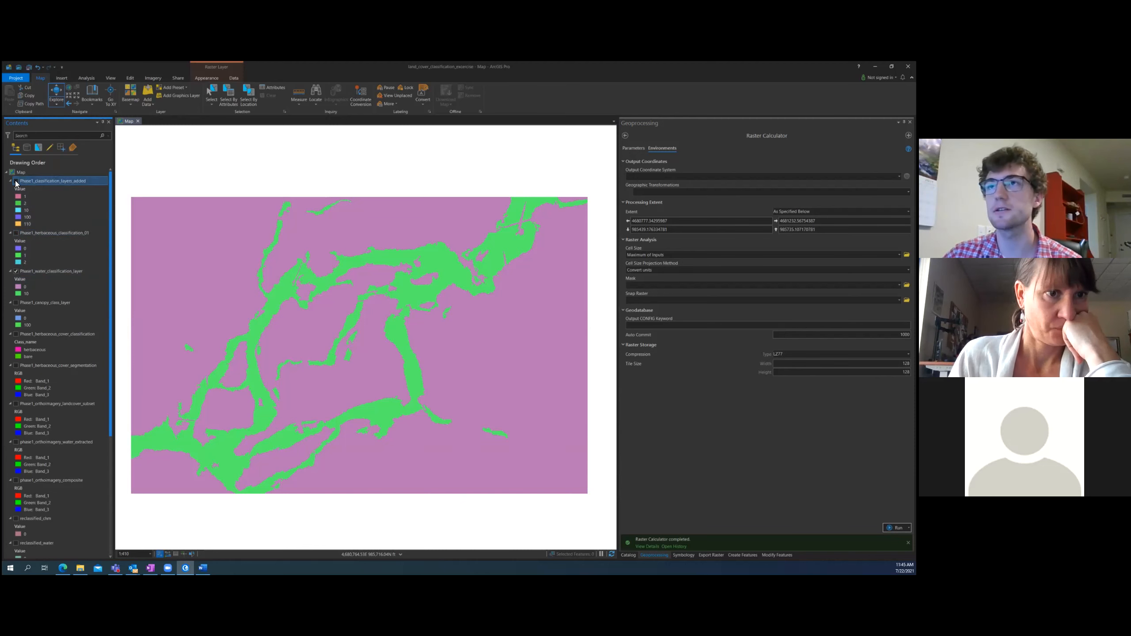
{"action": "right_click", "coordinate": [41, 182]}
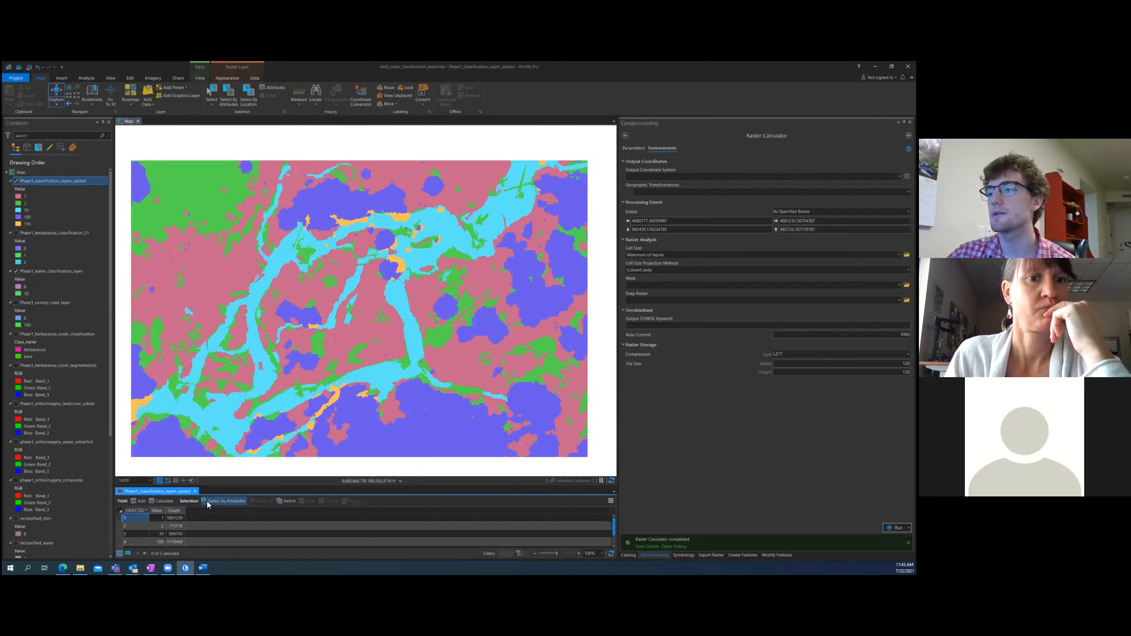
{"action": "left_click_drag", "start_coordinate": [245, 486], "coordinate": [218, 410]}
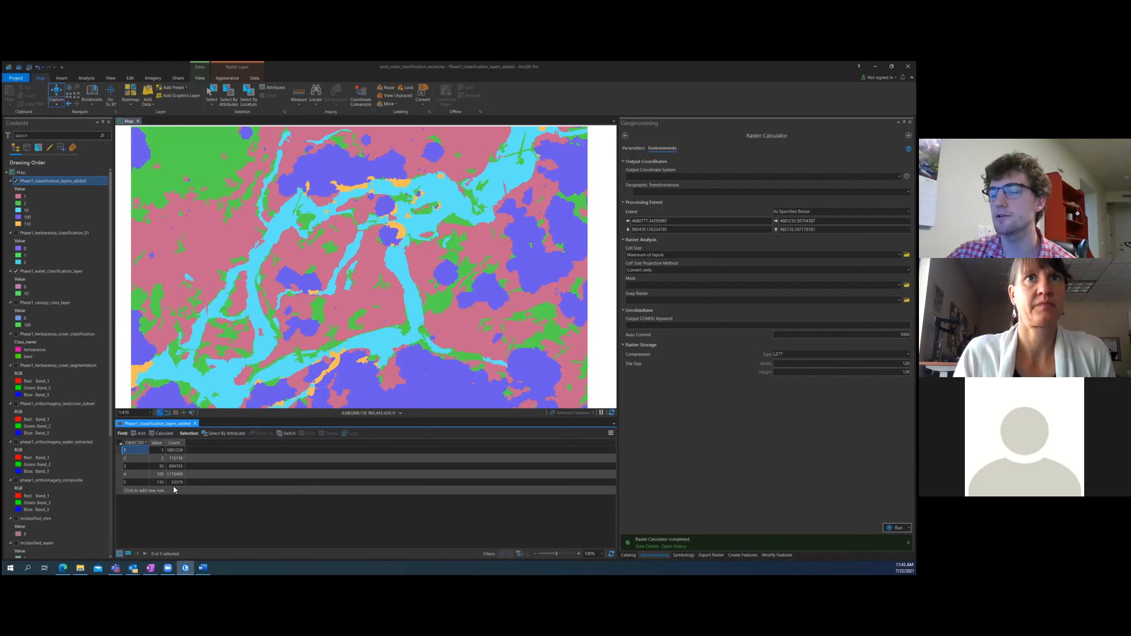
{"action": "left_click_drag", "start_coordinate": [150, 420], "coordinate": [145, 444]}
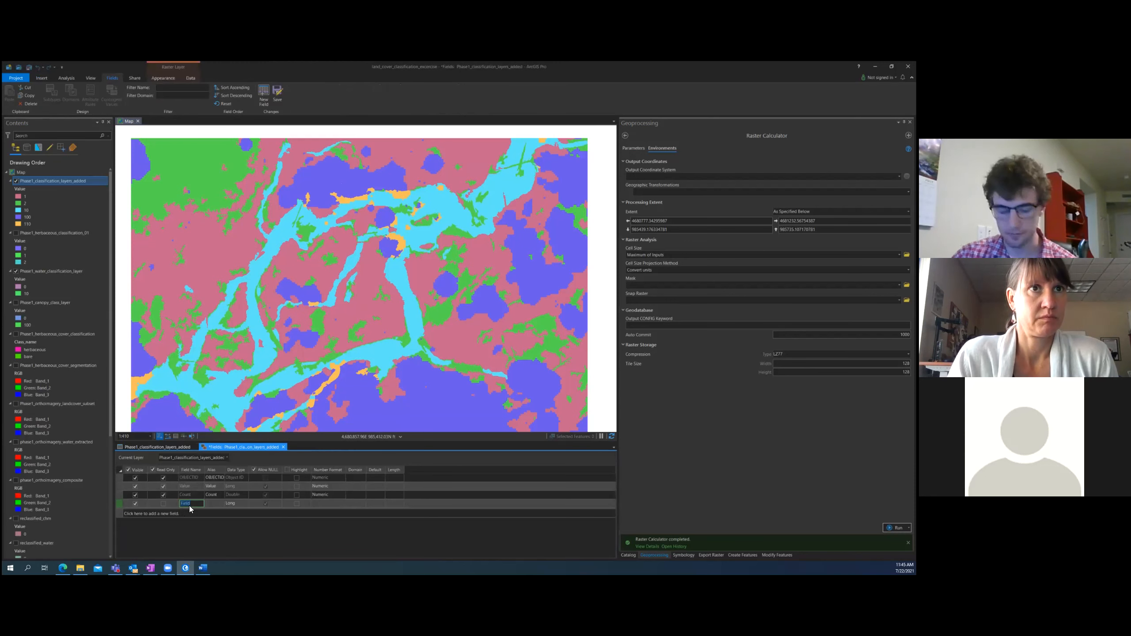
Define a new field named class with the Text data type for Phase1_classification_layers_added and save the field changes
{"action": "type", "text": "class"}
{"action": "key", "text": "Tab"}
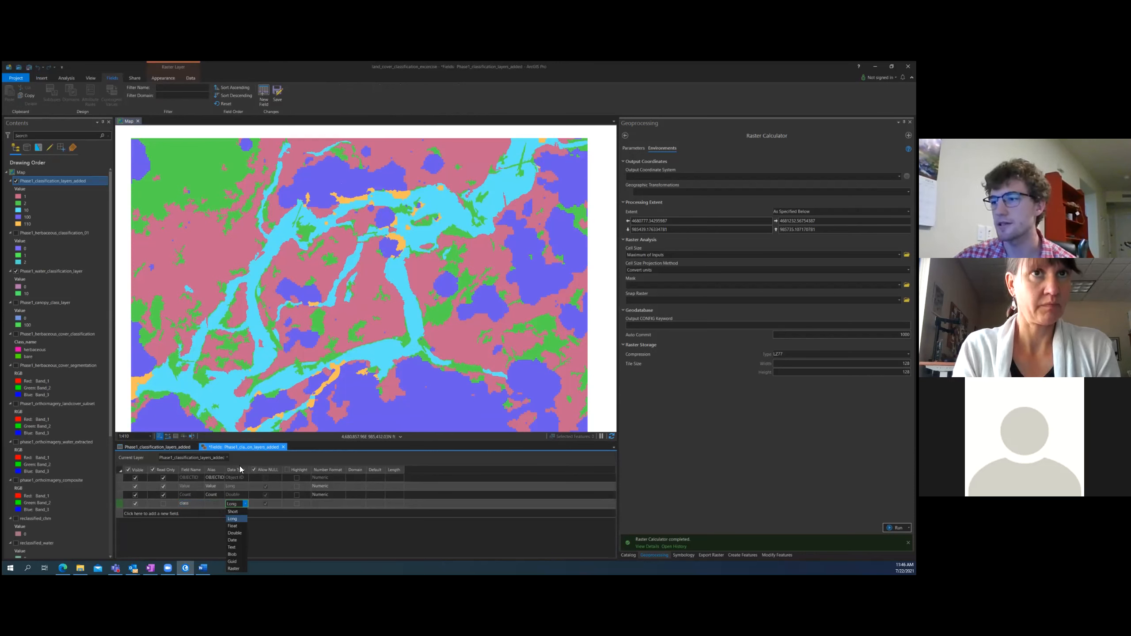
{"action": "left_click", "coordinate": [232, 547]}
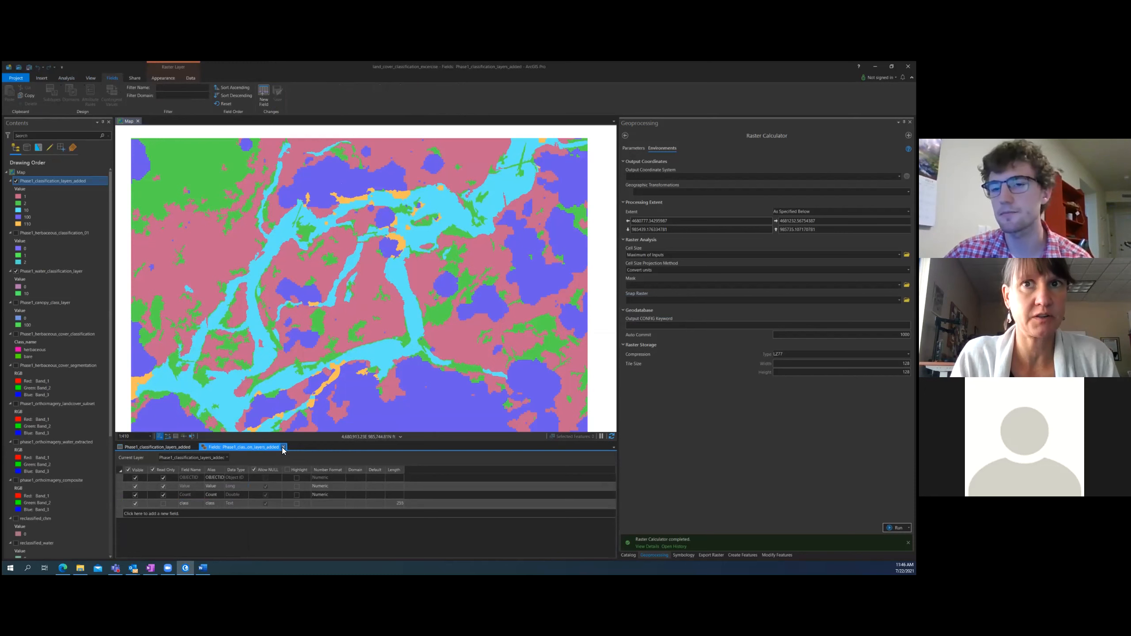
{"action": "left_click", "coordinate": [156, 503]}
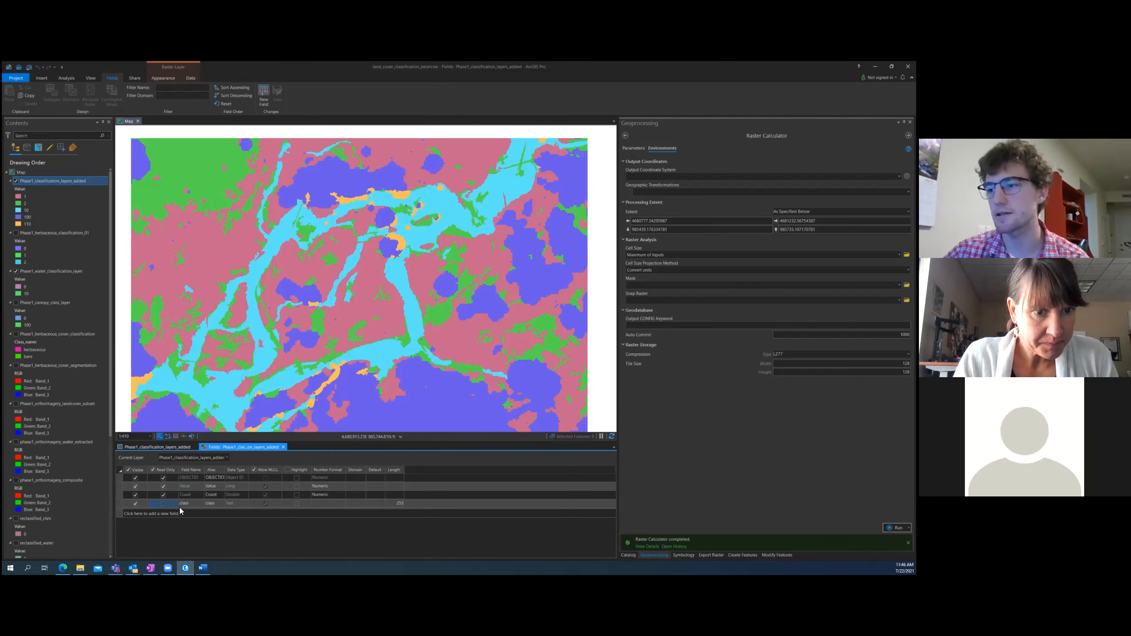
{"action": "left_click", "coordinate": [226, 505]}
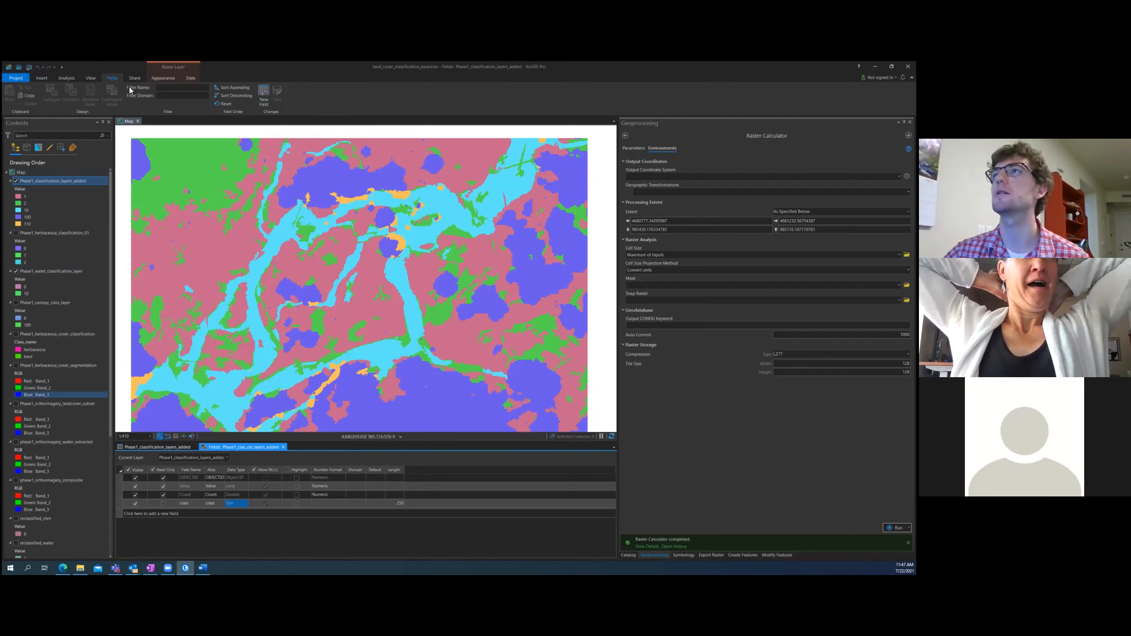
{"action": "left_click", "coordinate": [41, 77]}
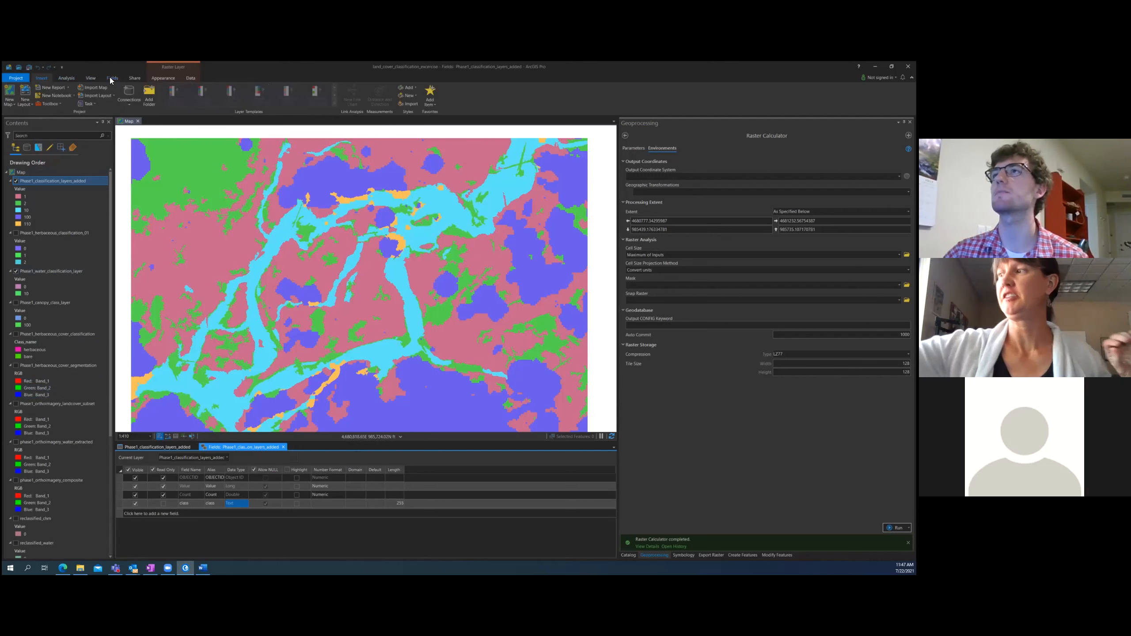
{"action": "left_click", "coordinate": [112, 78]}
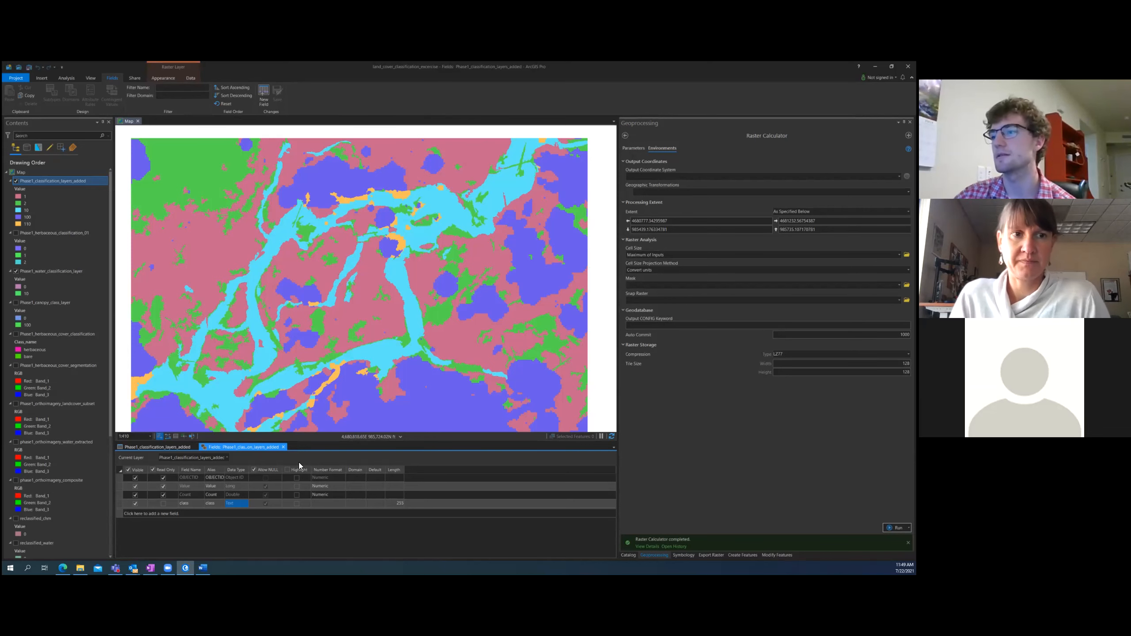
Close the field design view and enter Herbaceous as the class of the attribute table row with value 1
{"action": "left_click", "coordinate": [284, 447]}
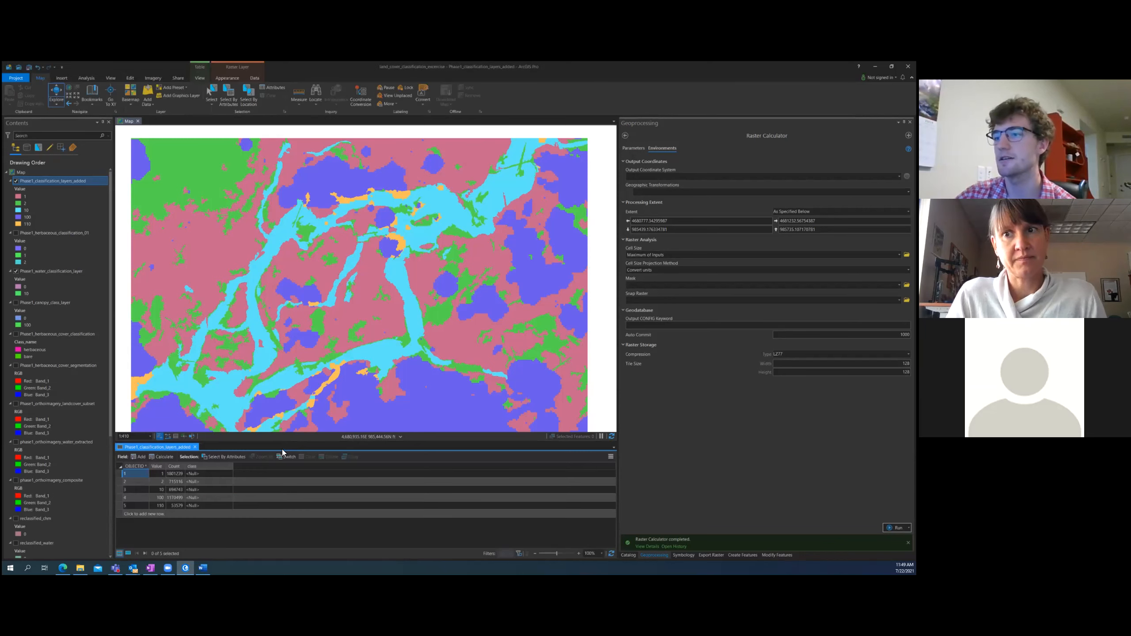
{"action": "left_click", "coordinate": [197, 474]}
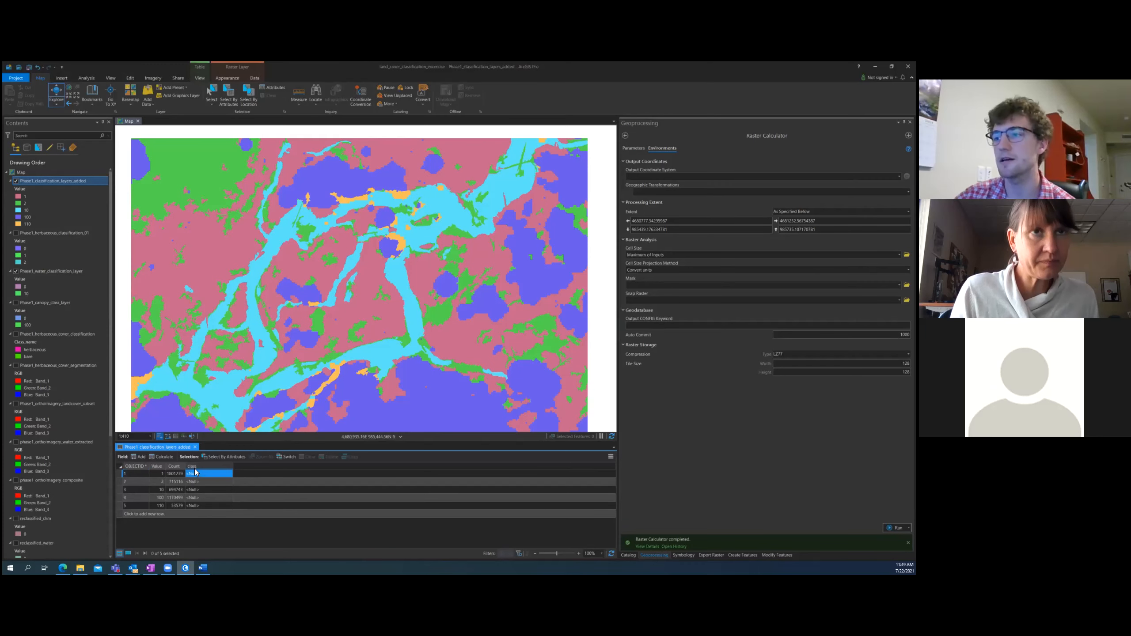
{"action": "left_click", "coordinate": [195, 482]}
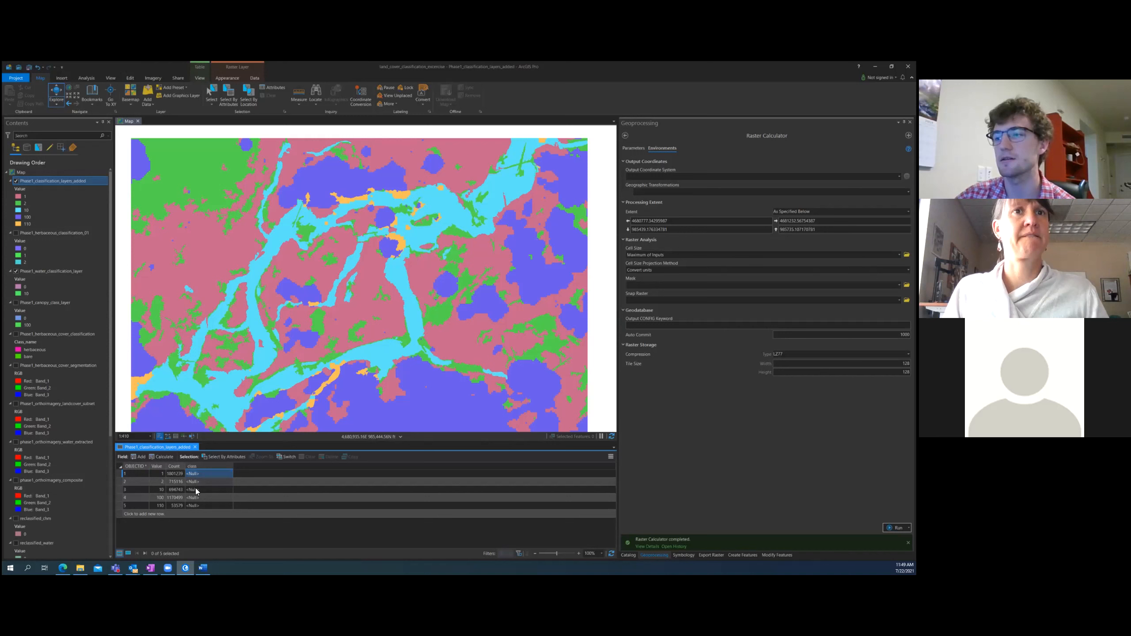
{"action": "left_click", "coordinate": [206, 474]}
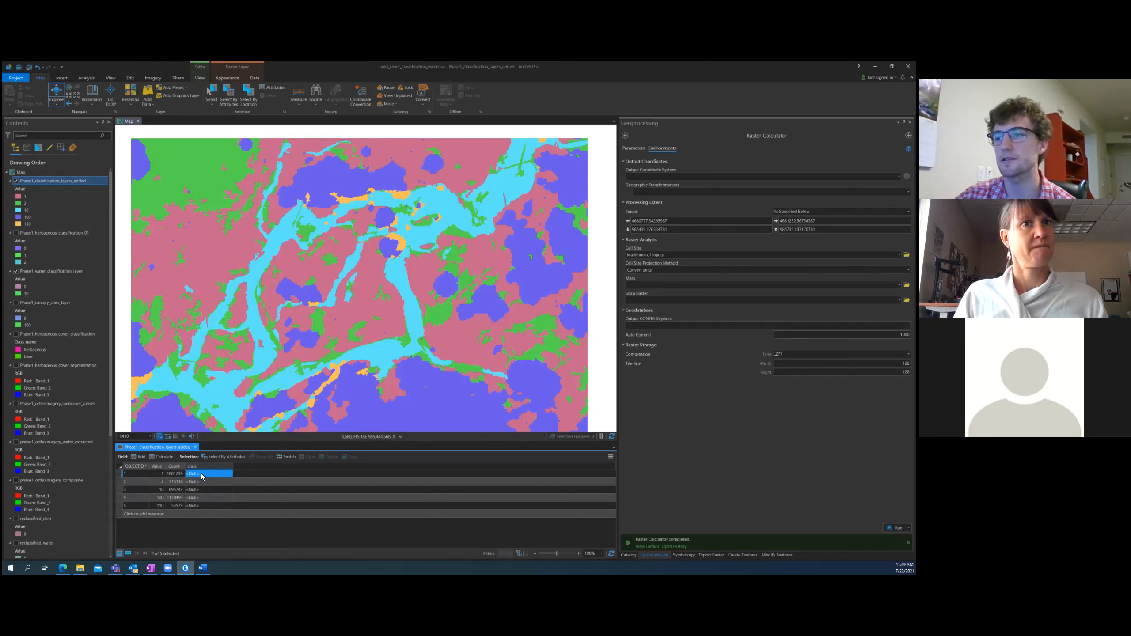
{"action": "left_click", "coordinate": [202, 474]}
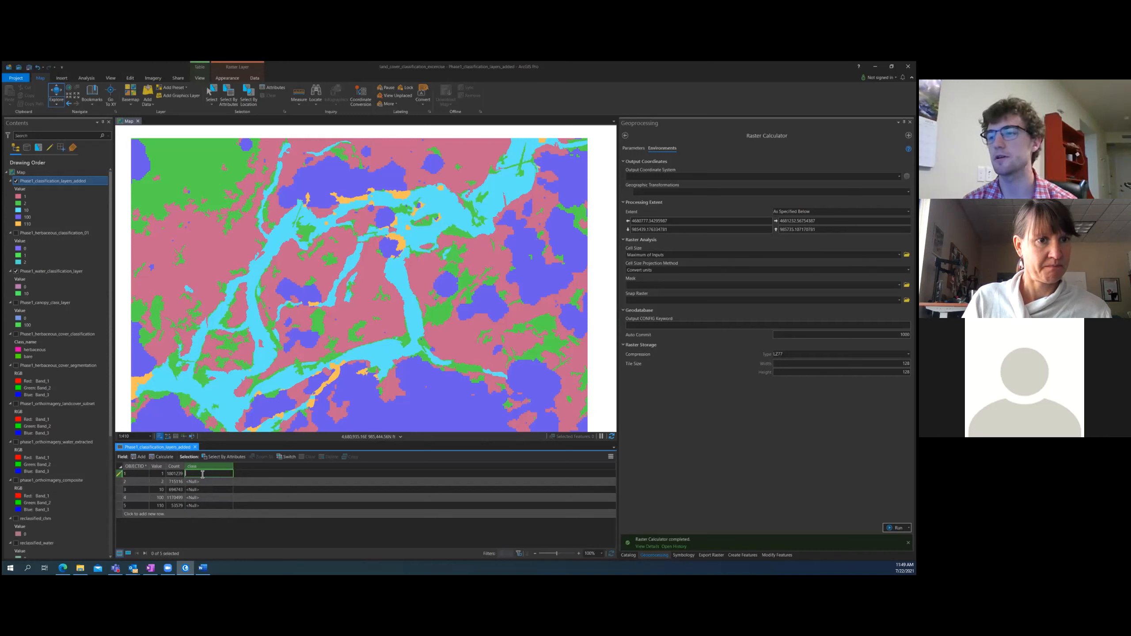
{"action": "left_click", "coordinate": [157, 475]}
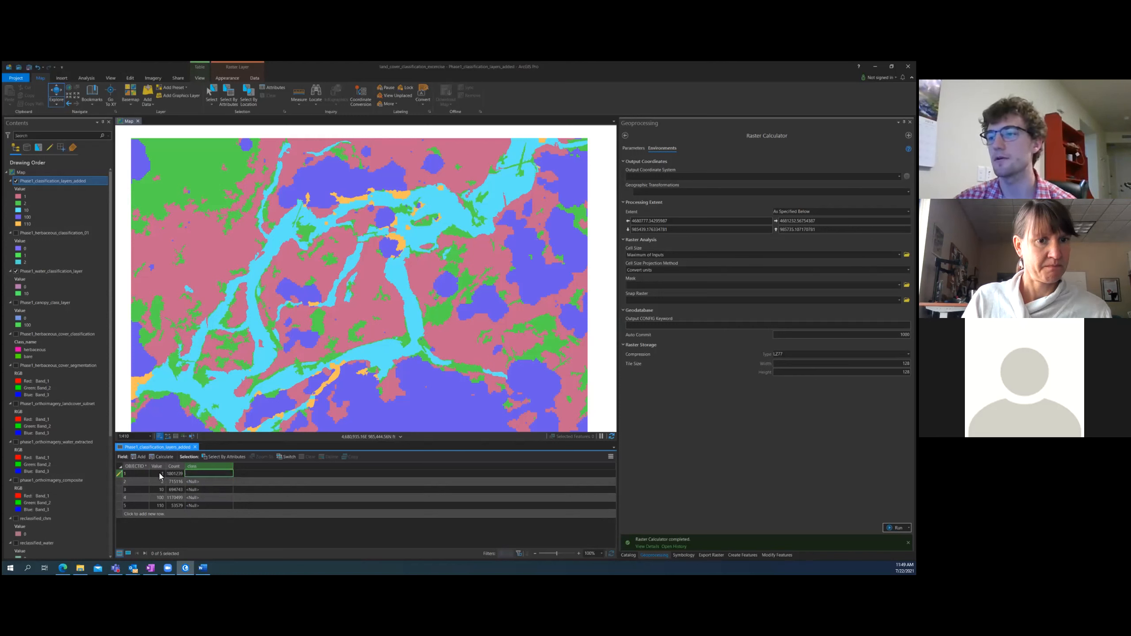
{"action": "left_click", "coordinate": [204, 475]}
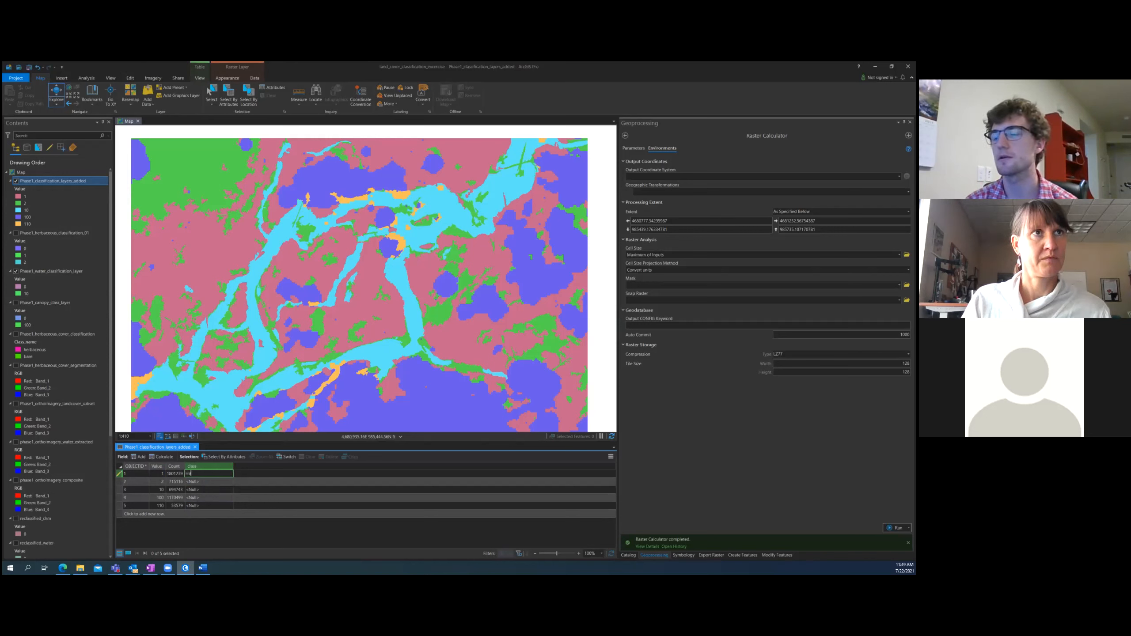
{"action": "type", "text": "Herbaceous"}
{"action": "key", "text": "Return"}
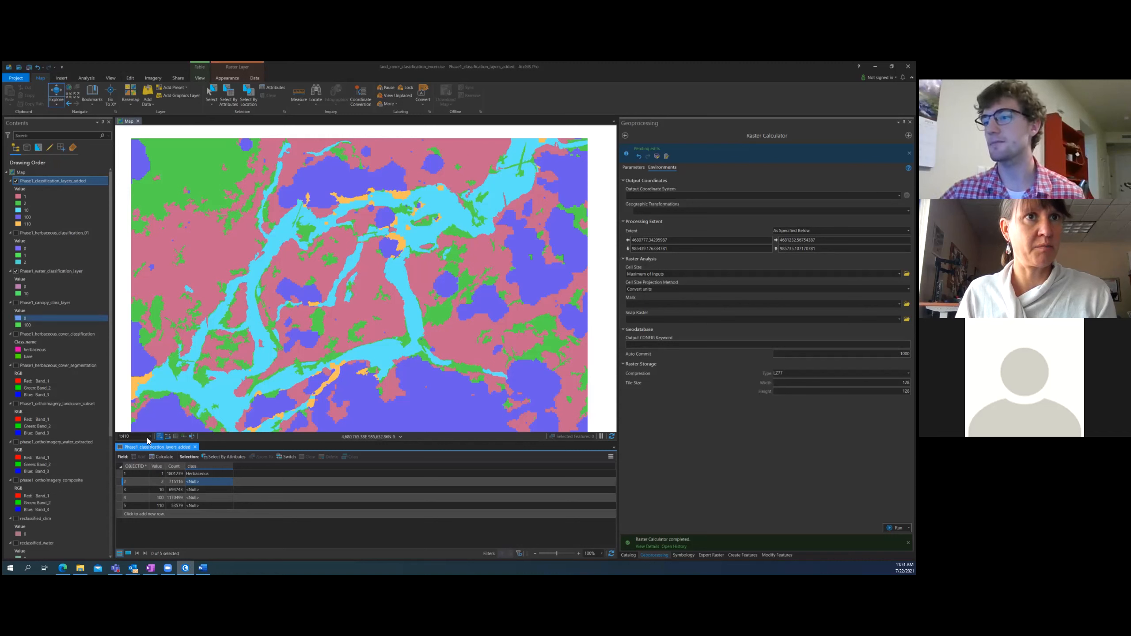
{"action": "left_click", "coordinate": [197, 481]}
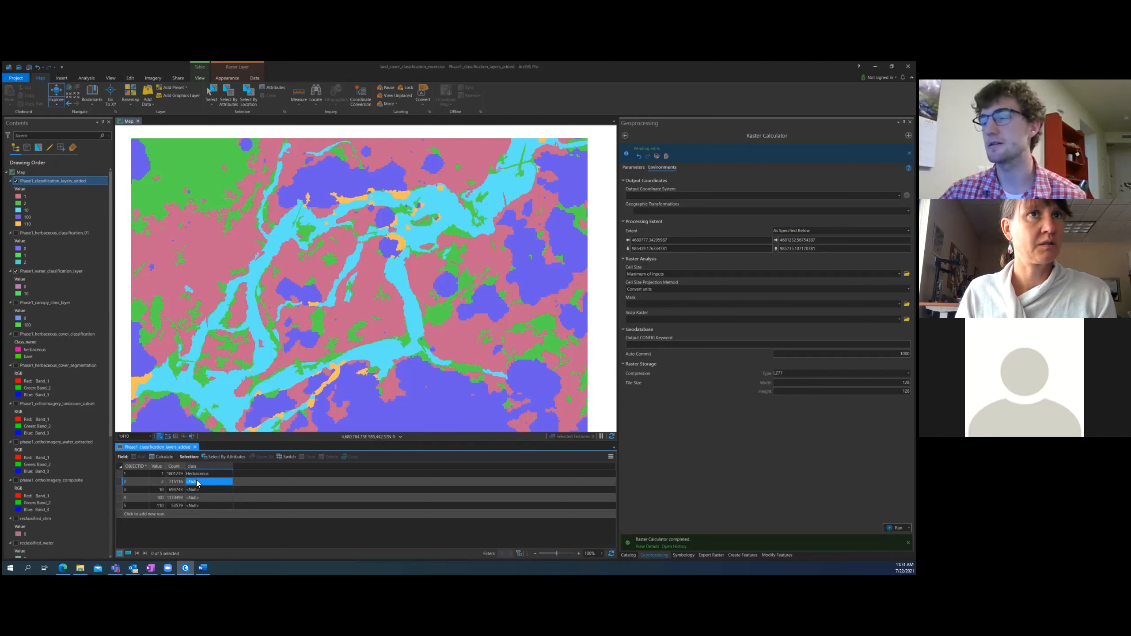
{"action": "left_click_drag", "start_coordinate": [286, 447], "coordinate": [287, 440]}
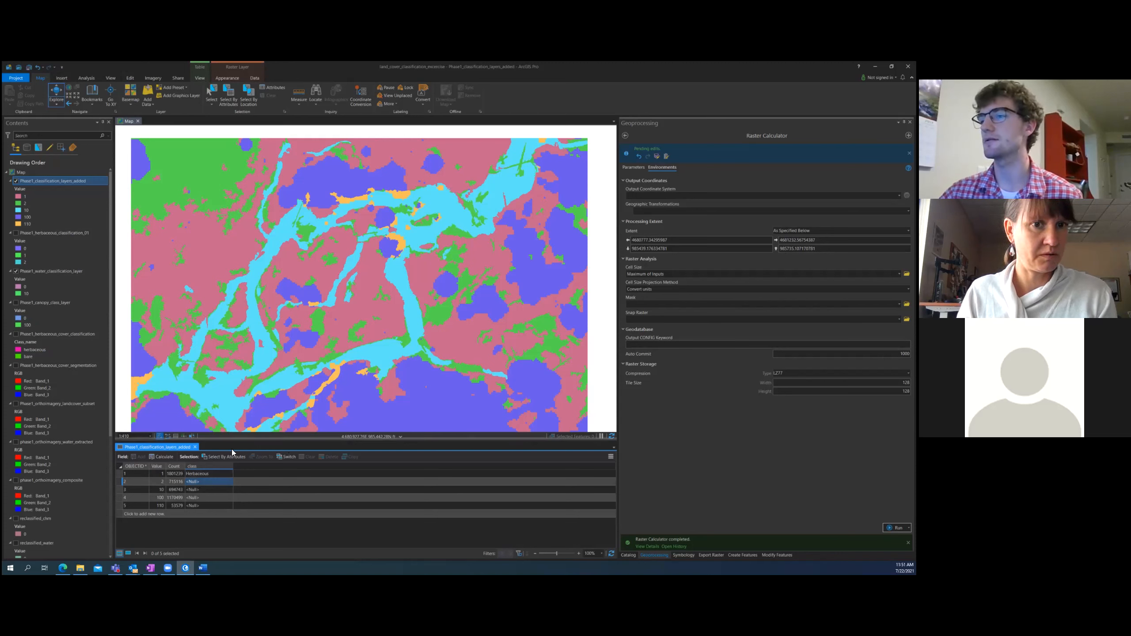
{"action": "double_click", "coordinate": [202, 474]}
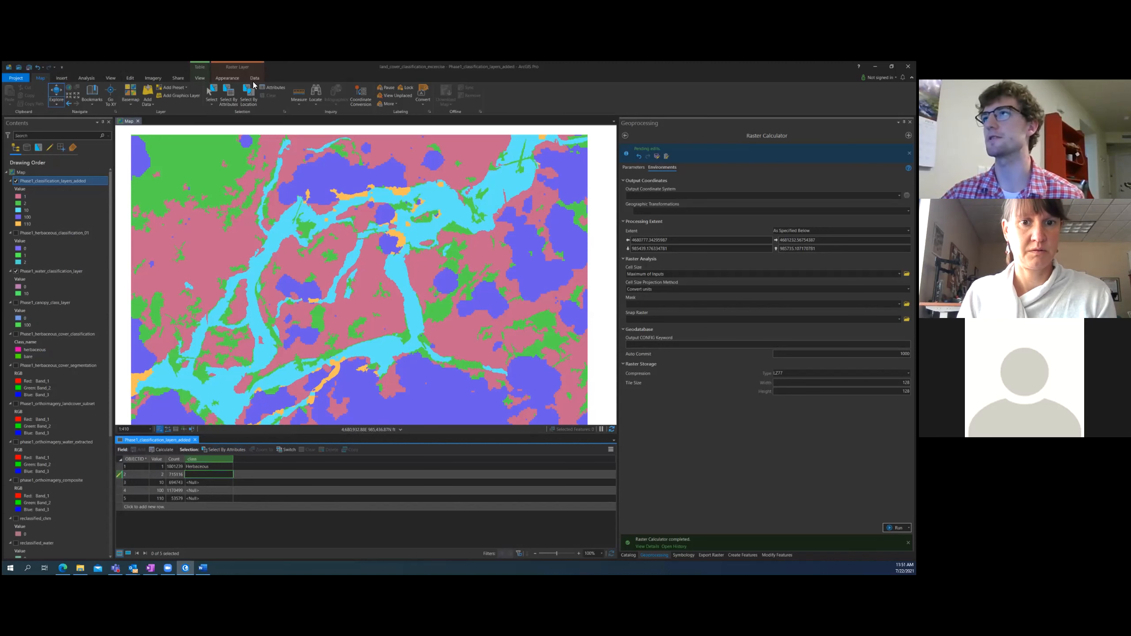
{"action": "key", "text": "Escape"}
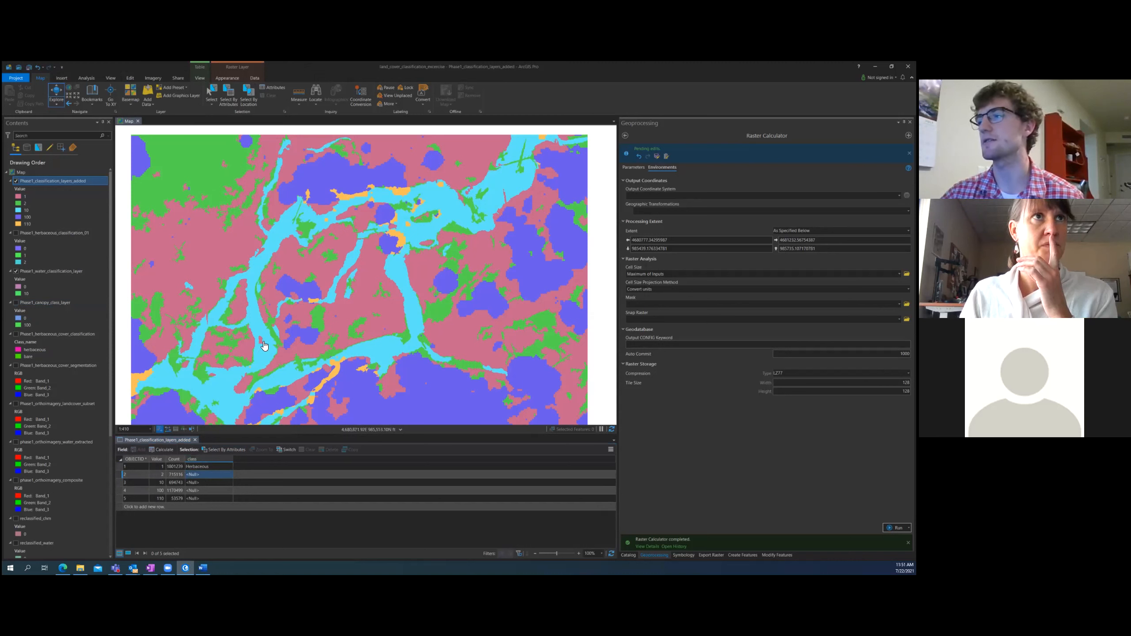
Identify the pixel value of the large purple area in the map's lower part and enter Tree/Shrub as the class of value 100
{"action": "left_click", "coordinate": [408, 374]}
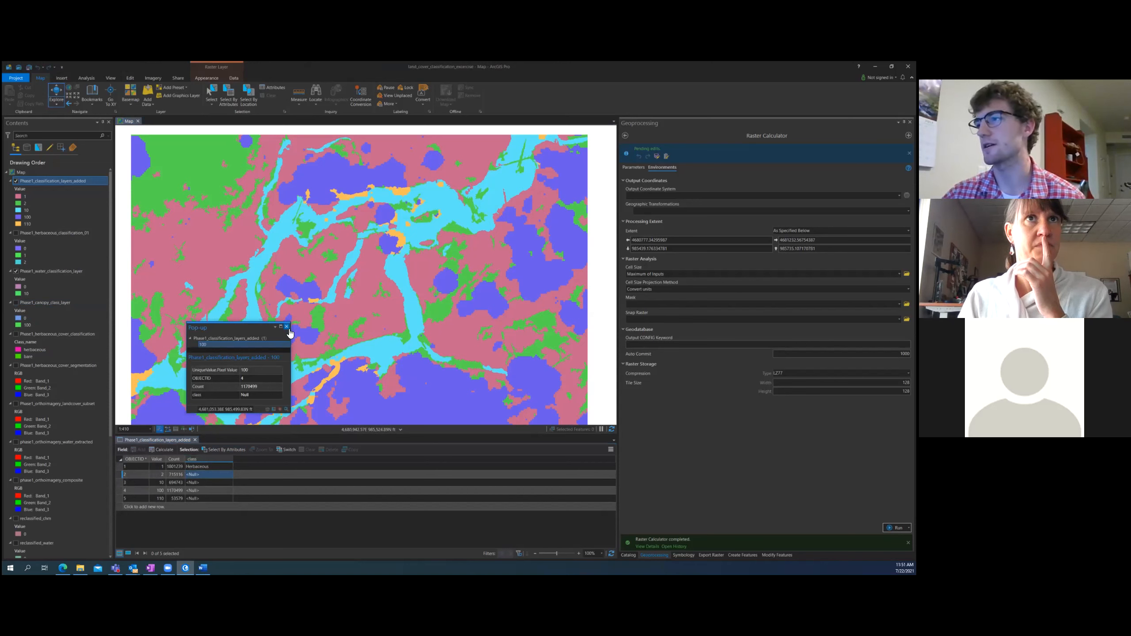
{"action": "left_click", "coordinate": [286, 327]}
{"action": "left_click", "coordinate": [417, 374]}
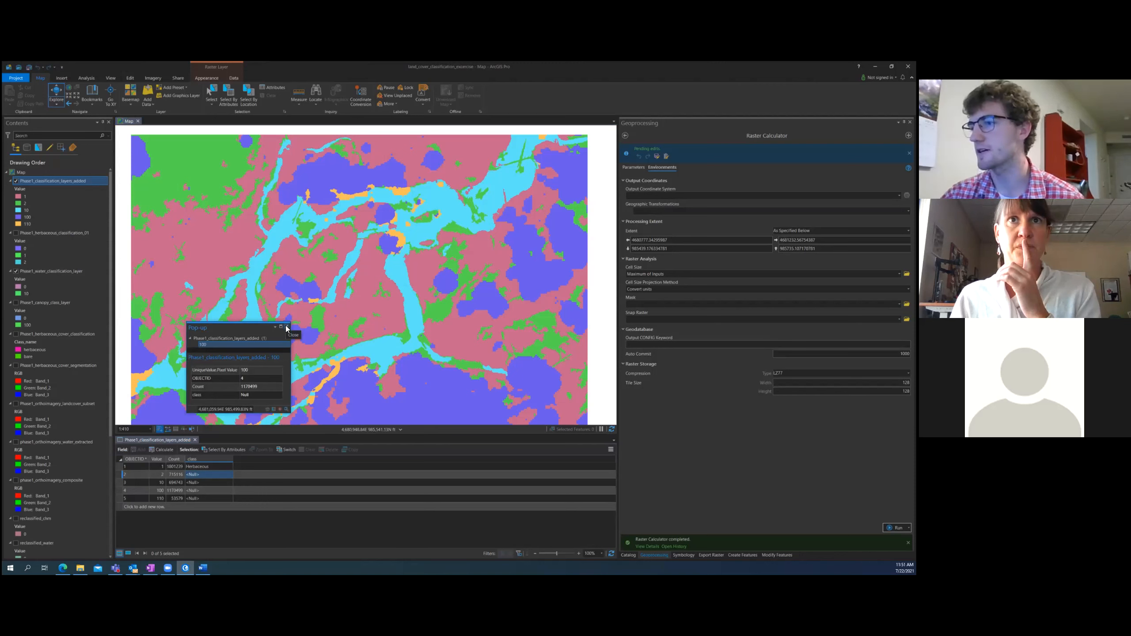
{"action": "left_click", "coordinate": [287, 329]}
{"action": "double_click", "coordinate": [199, 491]}
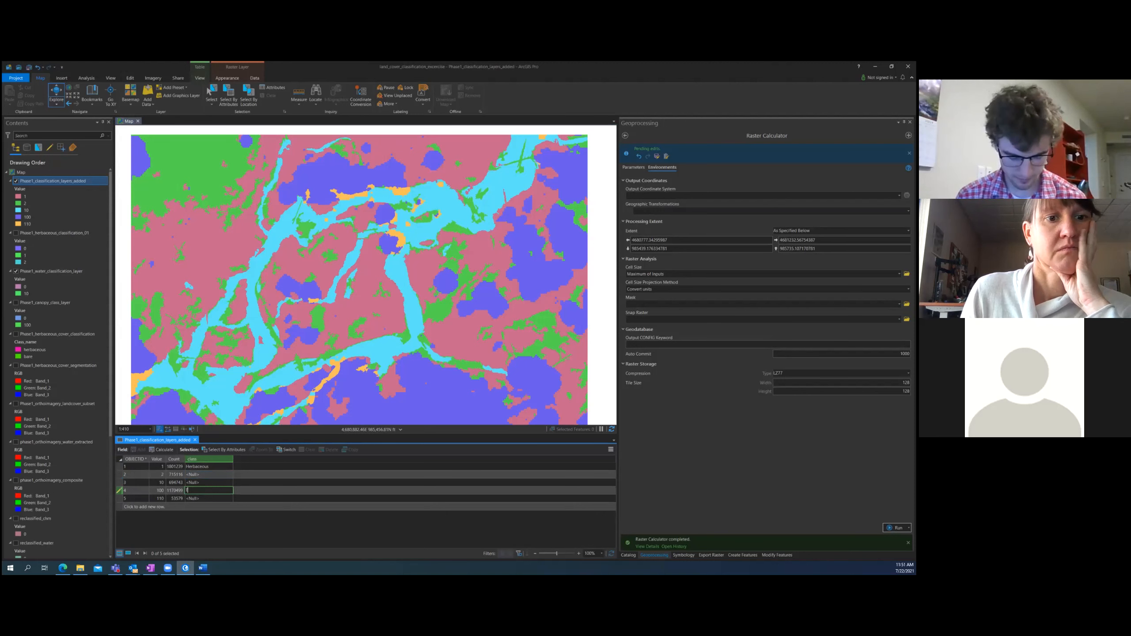
{"action": "type", "text": "Tree/Shrub"}
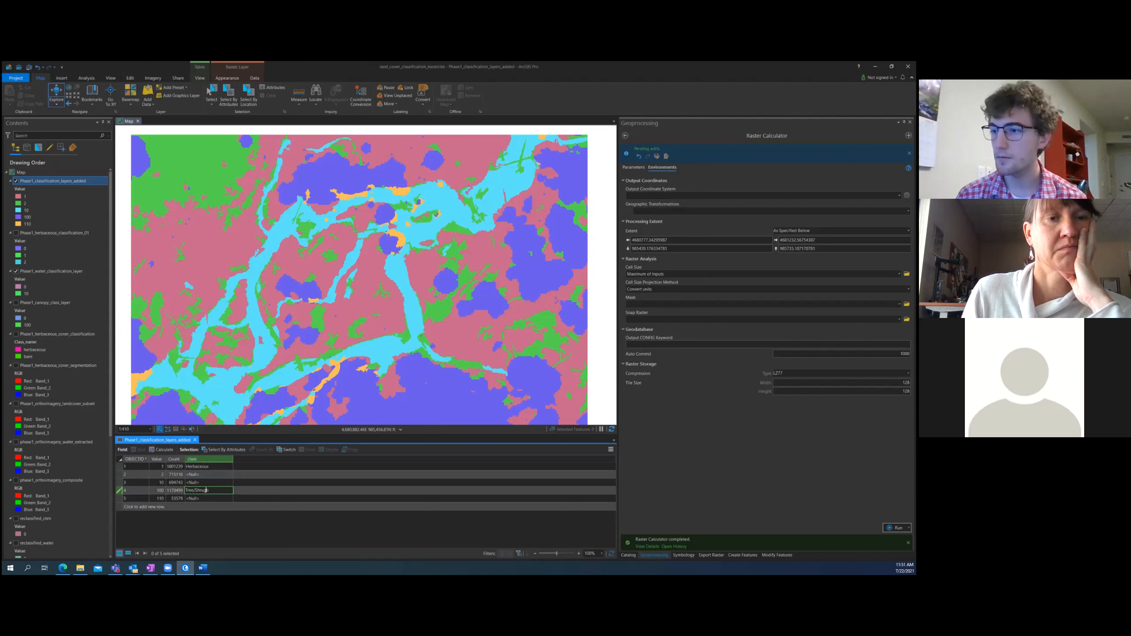
Set the class to Tree/Shrub for the raster value 100 row and to Bare for the value 2 row
{"action": "key", "text": "Return"}
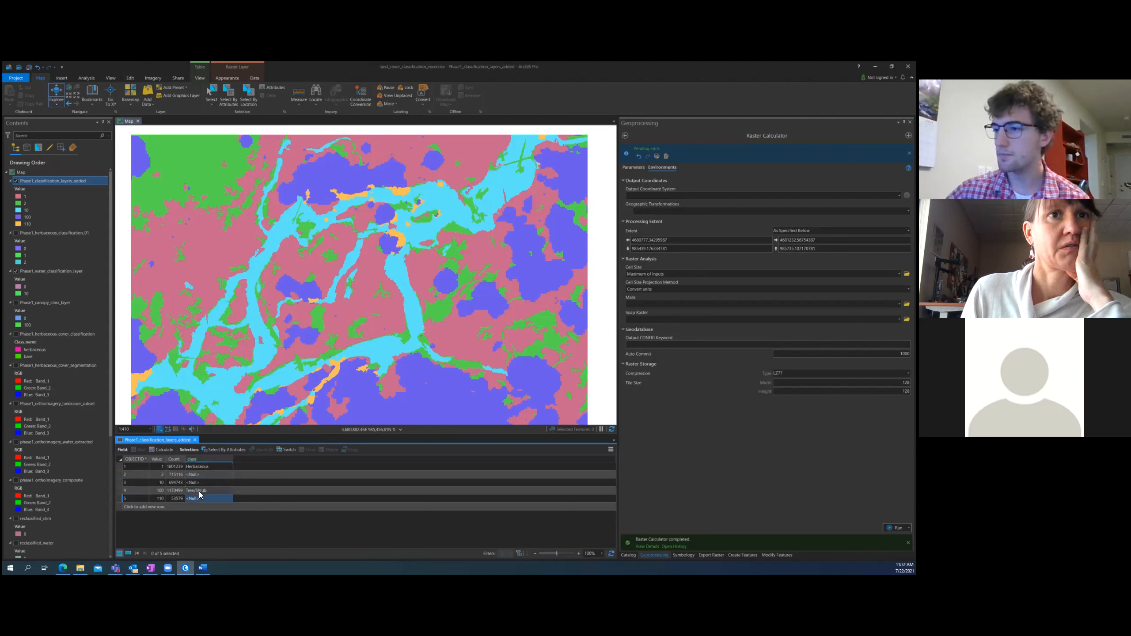
{"action": "double_click", "coordinate": [206, 474]}
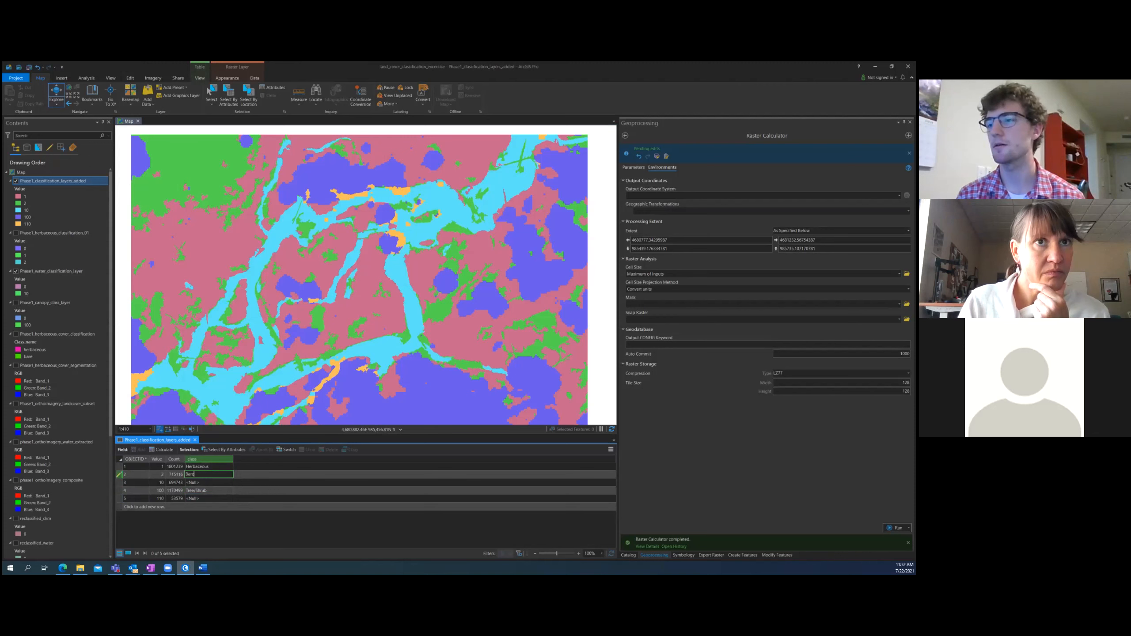
{"action": "key", "text": "Return"}
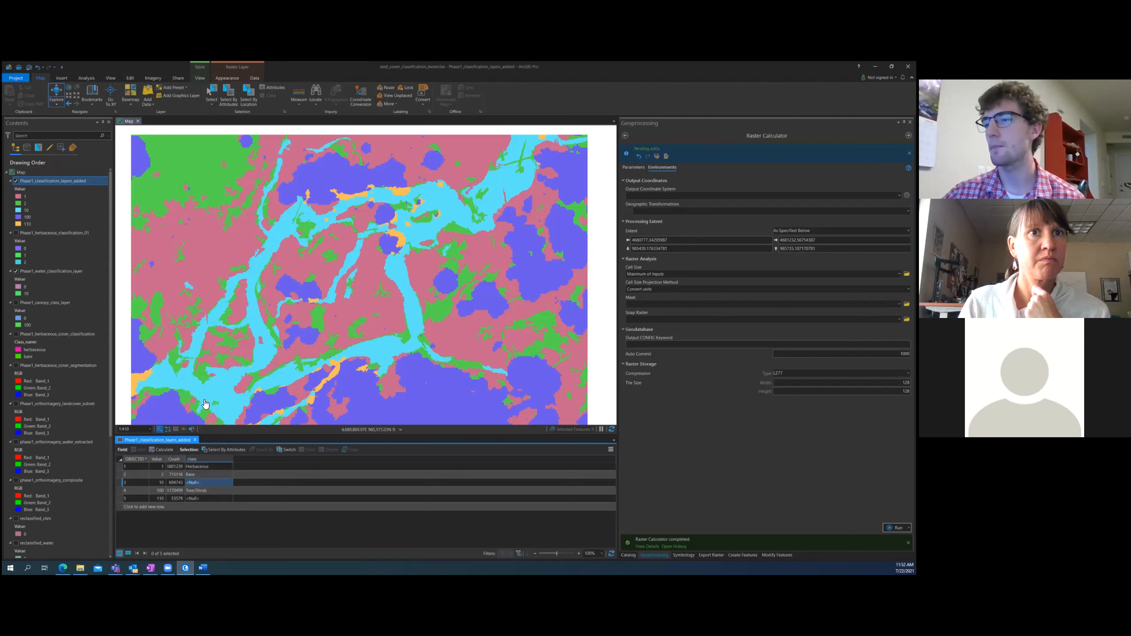
Identify the value of the river channel pixels on the map and set the class of the value 10 row to Water
{"action": "left_click", "coordinate": [265, 267]}
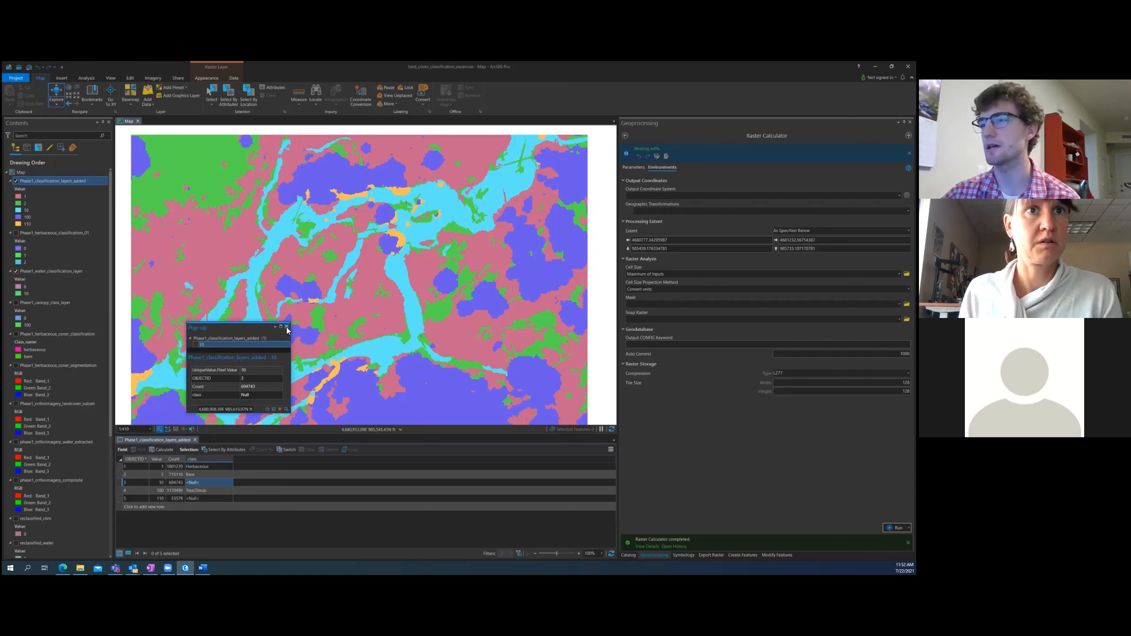
{"action": "left_click", "coordinate": [287, 327]}
{"action": "double_click", "coordinate": [210, 482]}
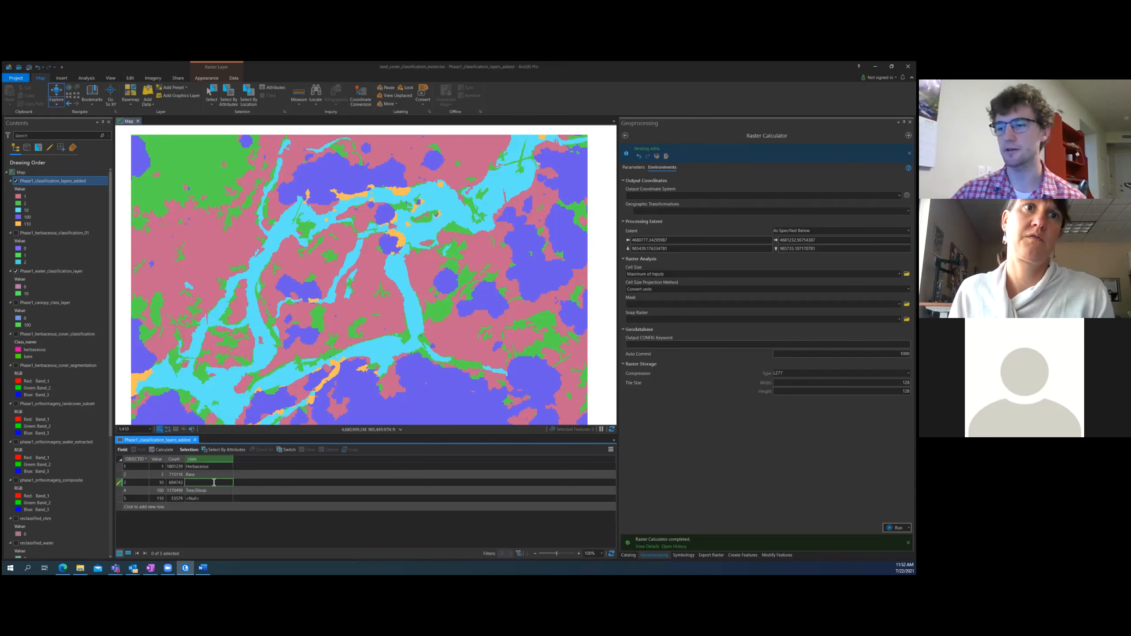
{"action": "type", "text": "Water"}
{"action": "key", "text": "Return"}
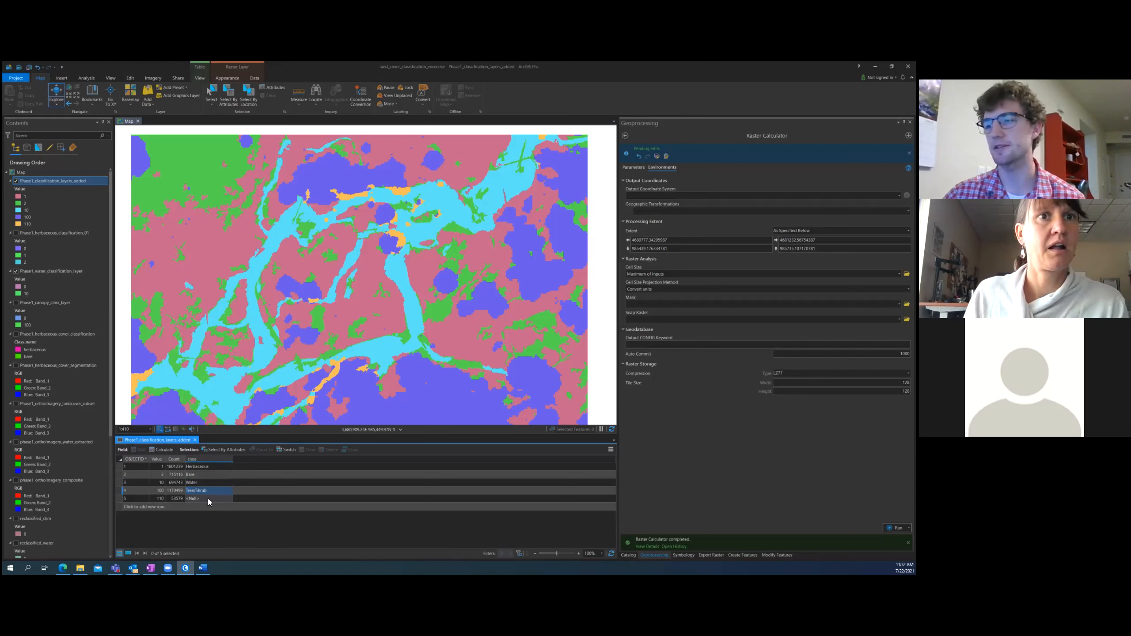
Set the class of the last row, value 110, to Tree/Shrub/Water
{"action": "double_click", "coordinate": [209, 499]}
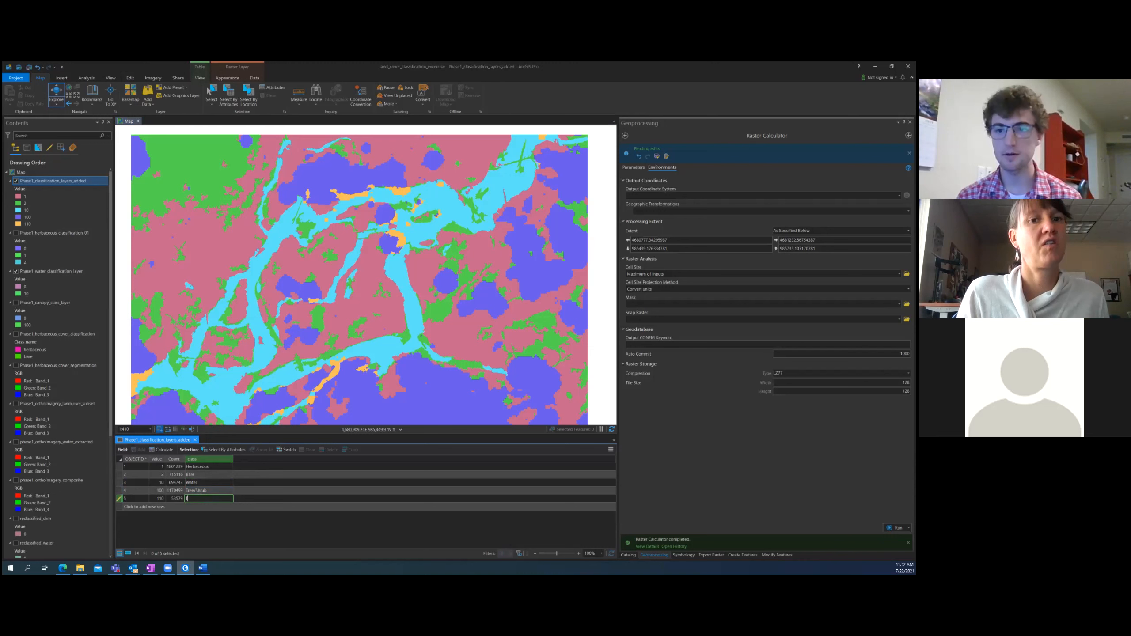
{"action": "type", "text": "ee/"}
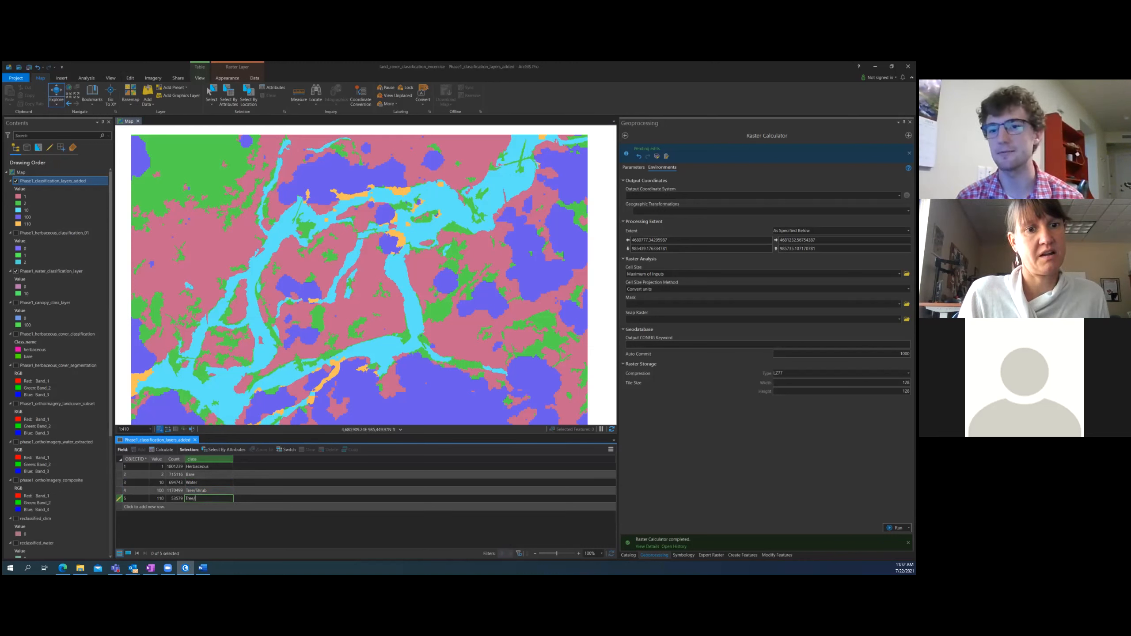
{"action": "type", "text": "Shrub/Water"}
{"action": "key", "text": "Return"}
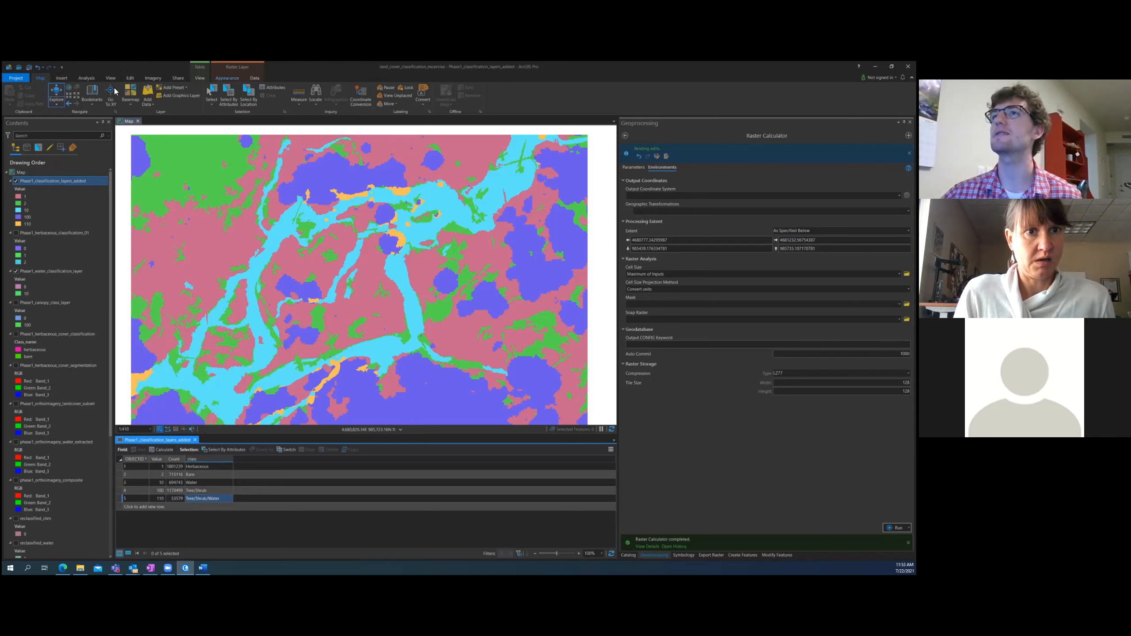
Save all edits made to the class field of the classification raster's attribute table
{"action": "left_click", "coordinate": [130, 78]}
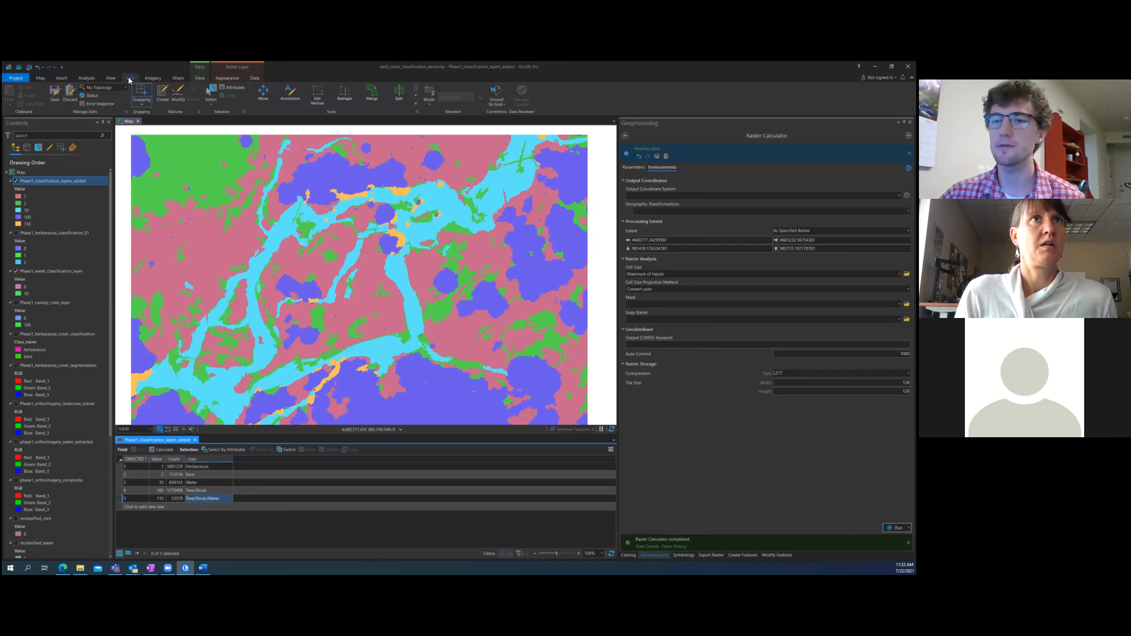
{"action": "left_click", "coordinate": [55, 92]}
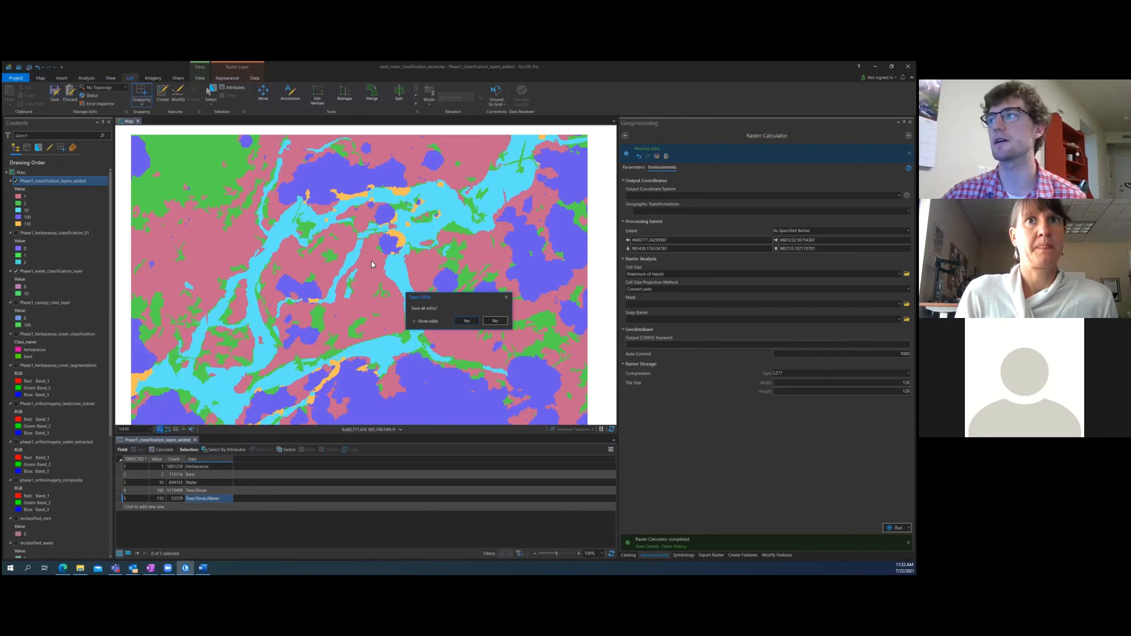
{"action": "left_click", "coordinate": [464, 321]}
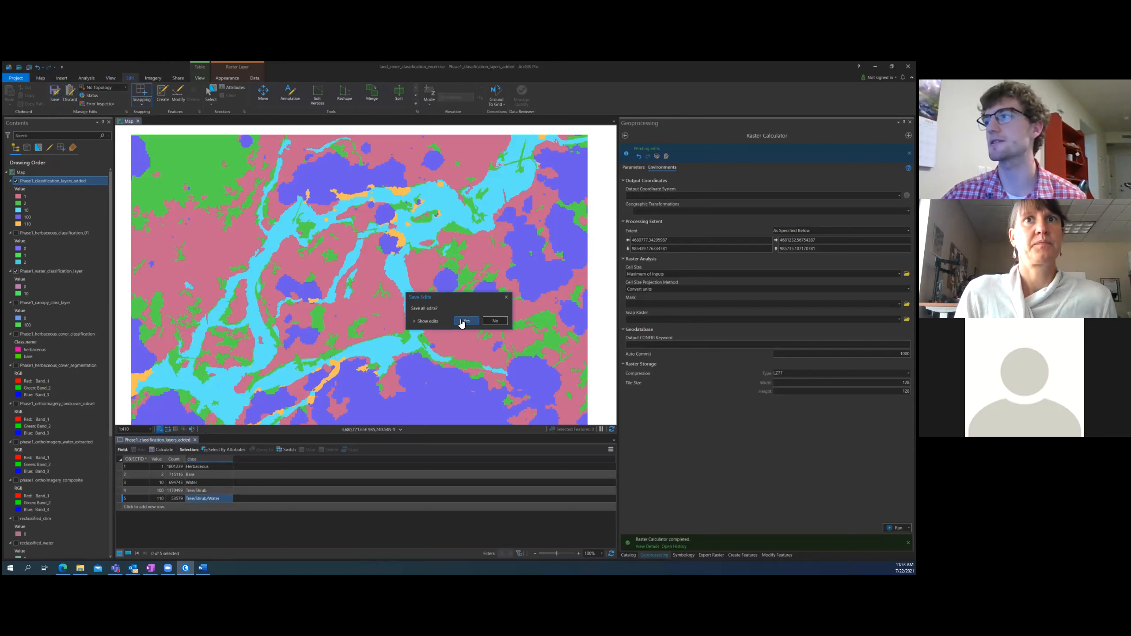
{"action": "left_click", "coordinate": [41, 78]}
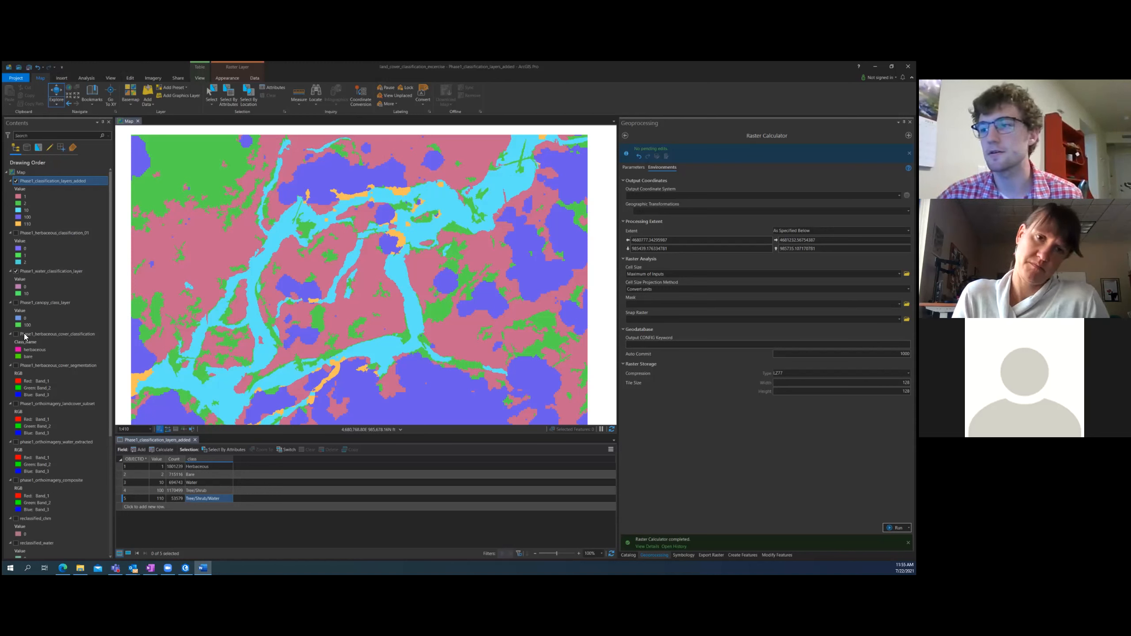
{"action": "left_click", "coordinate": [200, 462]}
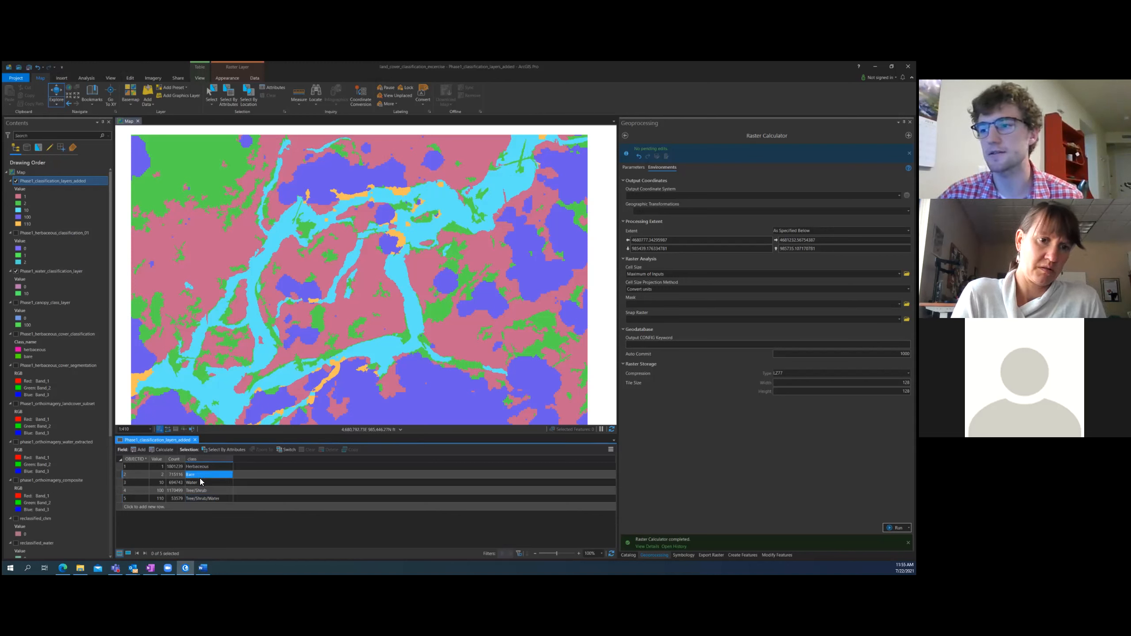
{"action": "left_click", "coordinate": [201, 498]}
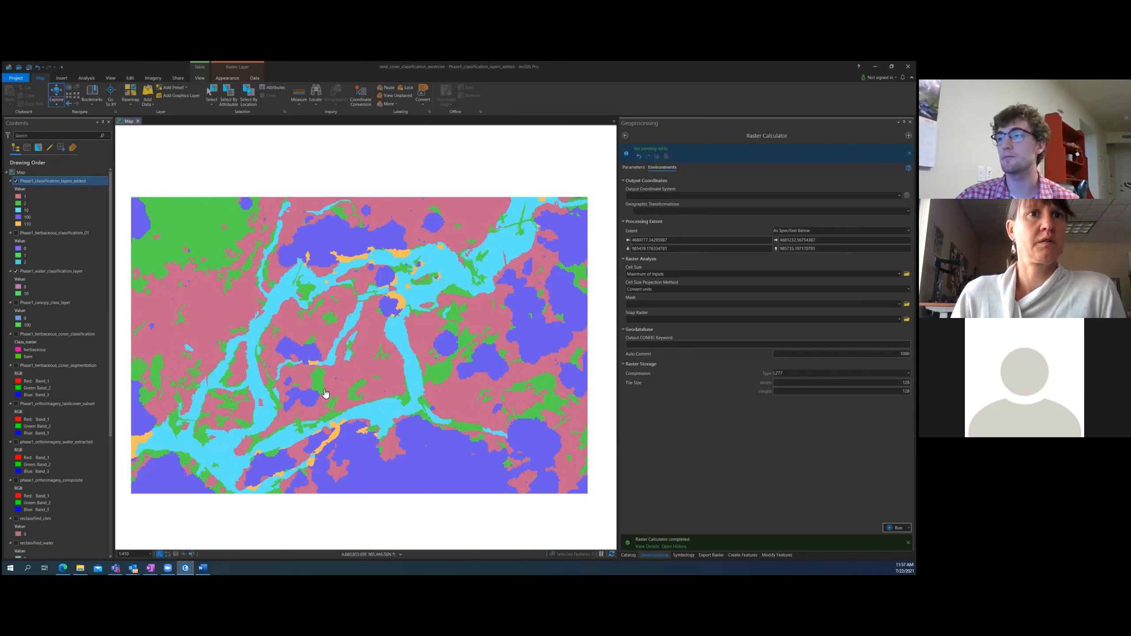
{"action": "scroll", "coordinate": [307, 390], "scroll_direction": "down", "scroll_amount": 1}
{"action": "scroll", "coordinate": [307, 391], "scroll_direction": "up", "scroll_amount": 1}
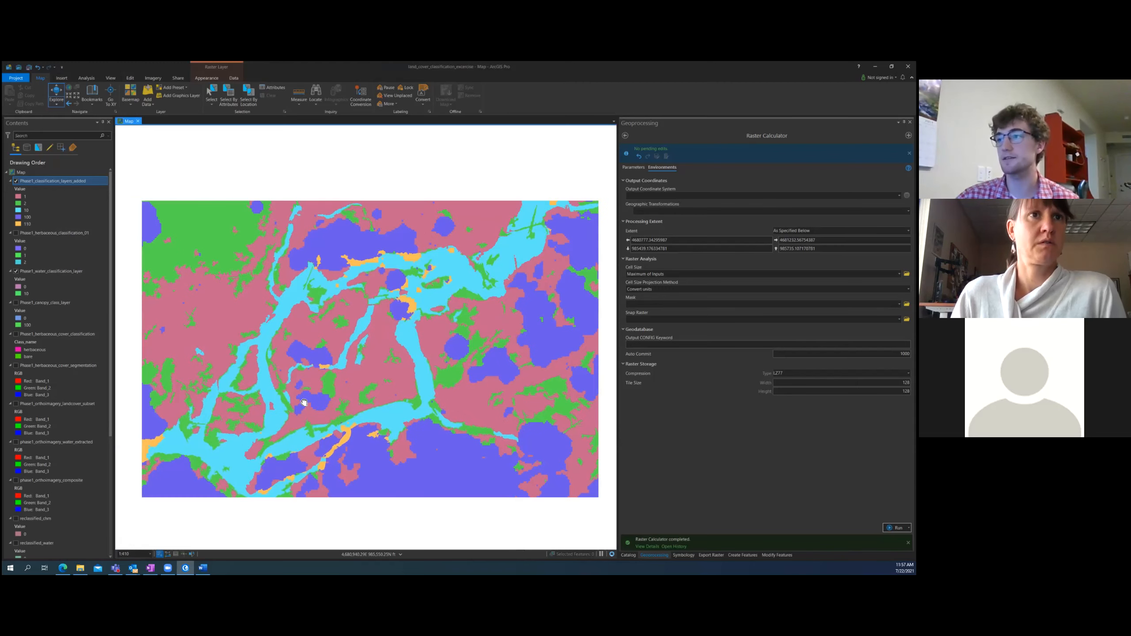
{"action": "left_click_drag", "start_coordinate": [303, 403], "coordinate": [304, 392]}
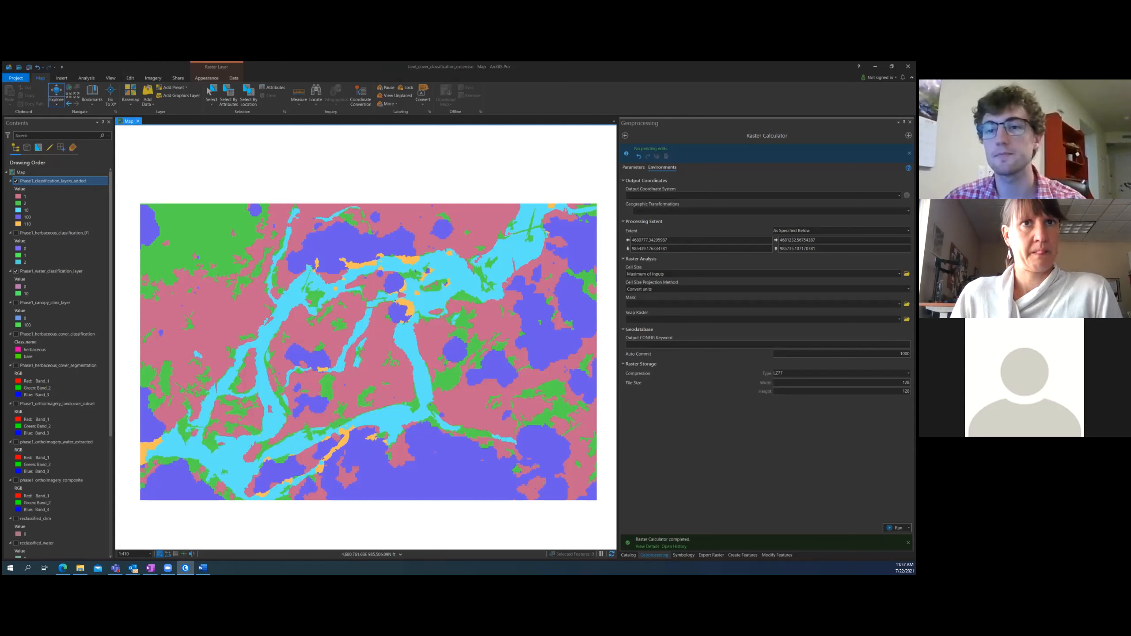
{"action": "right_click", "coordinate": [50, 183]}
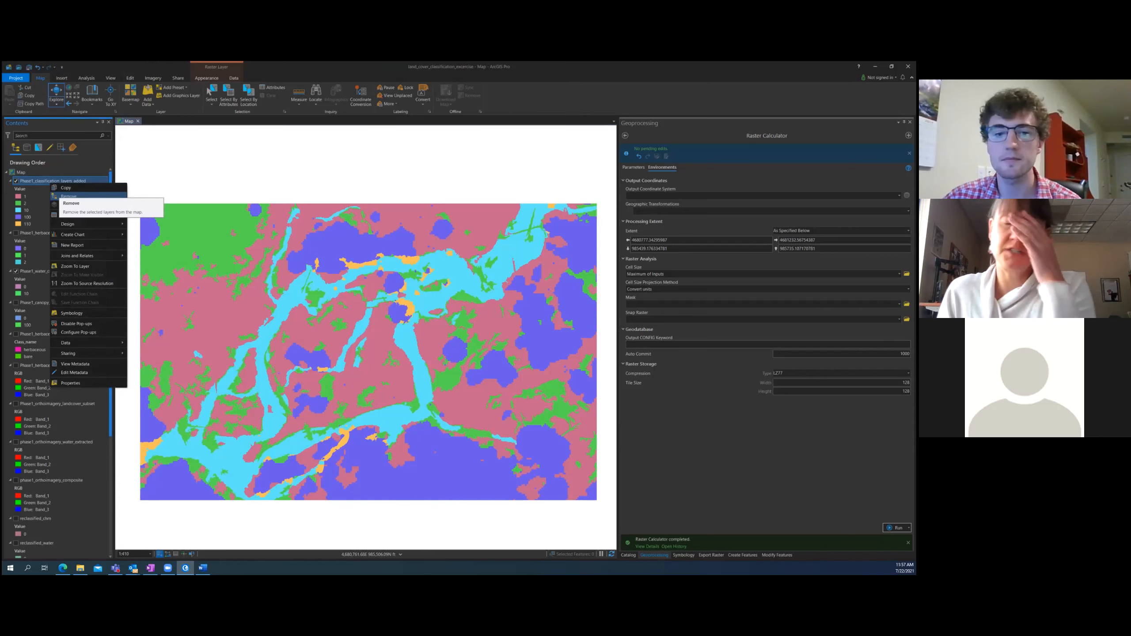
{"action": "key", "text": "alt+Tab"}
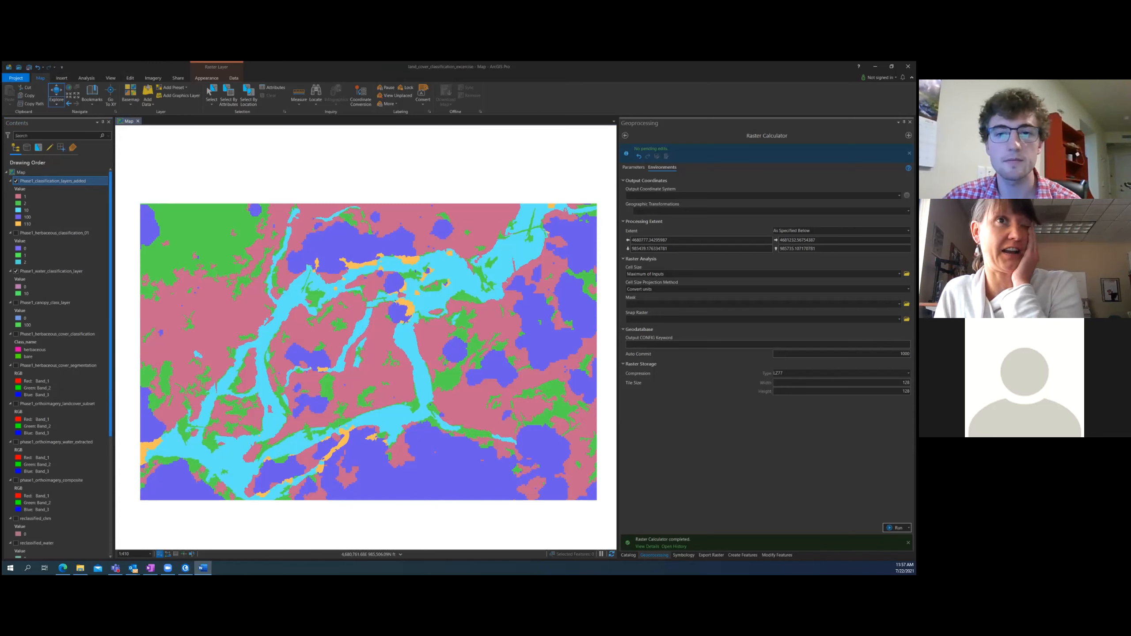
{"action": "key", "text": "alt+Tab"}
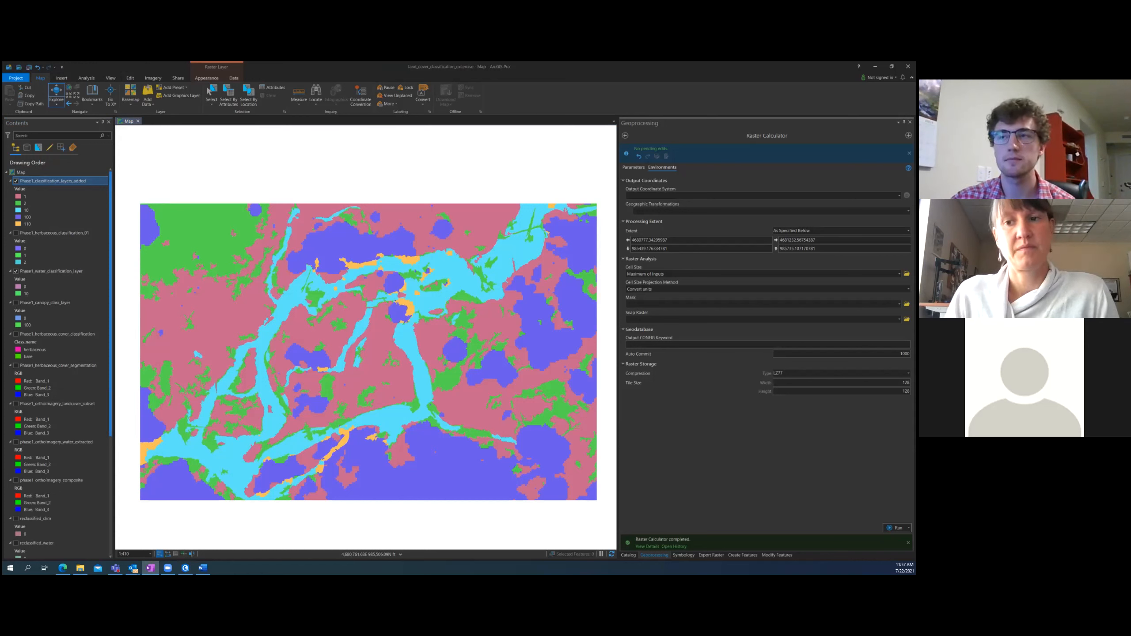
Open the attribute table of Phase1_classification_layers_added and reduce its height so more of the map shows
{"action": "right_click", "coordinate": [56, 180]}
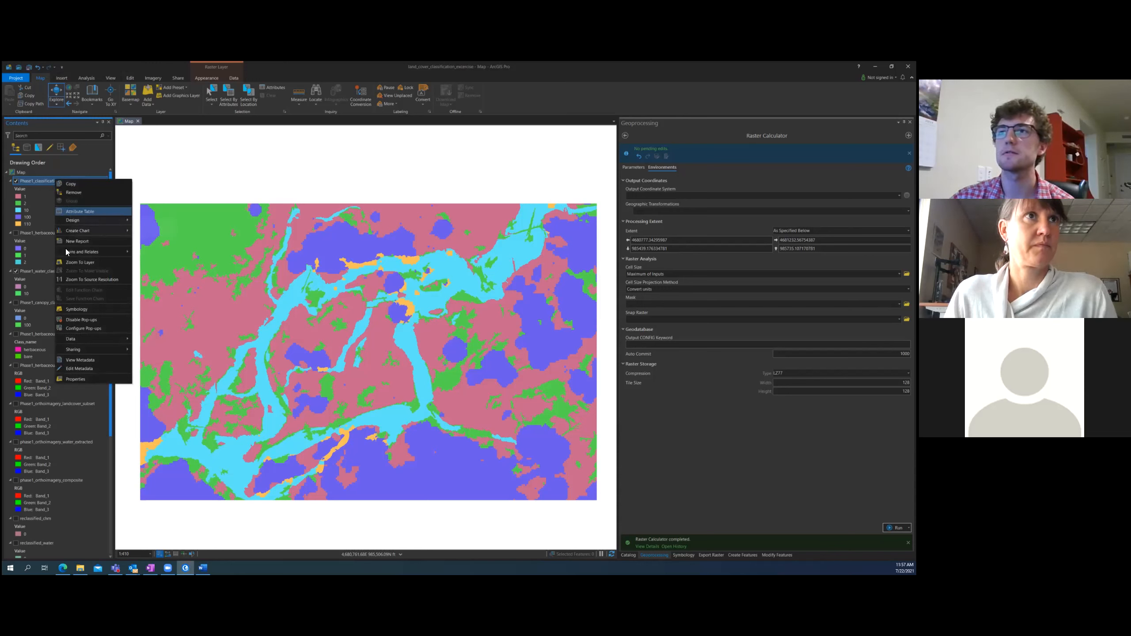
{"action": "left_click", "coordinate": [80, 212]}
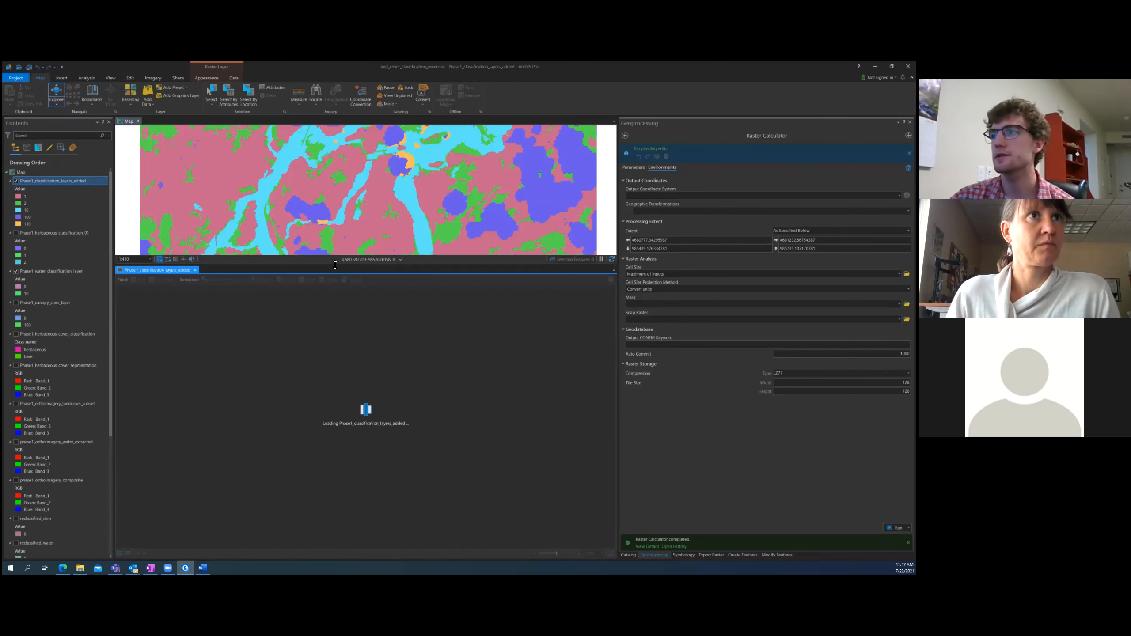
{"action": "left_click_drag", "start_coordinate": [340, 427], "coordinate": [189, 447]}
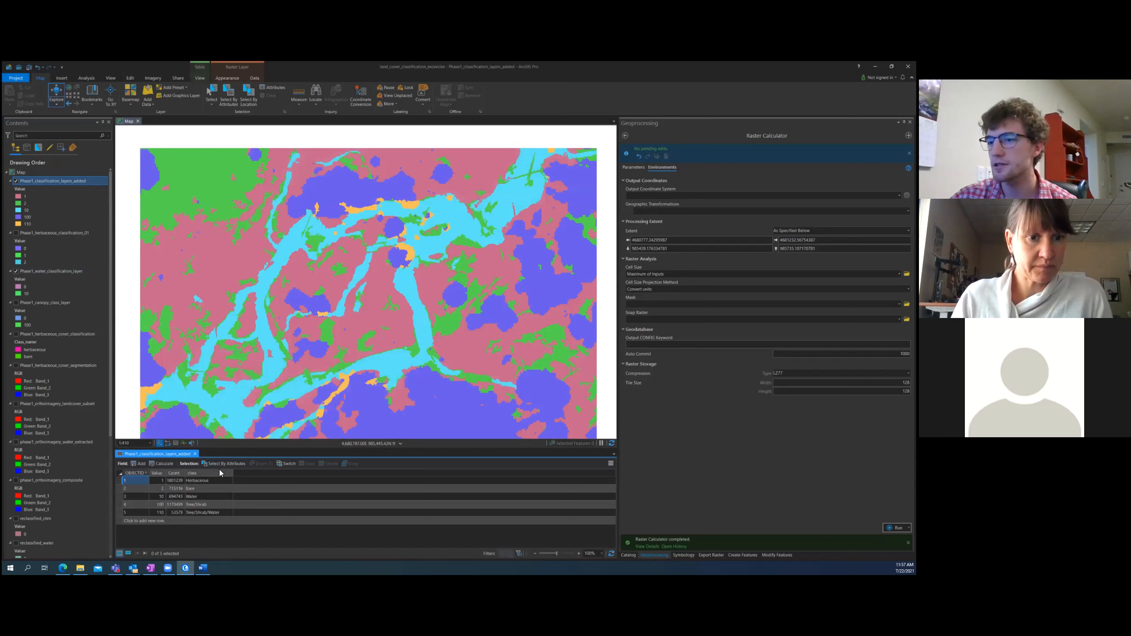
Add a field named area_acres with data type Float to the attribute table, save the change and close the field design view
{"action": "left_click", "coordinate": [139, 465]}
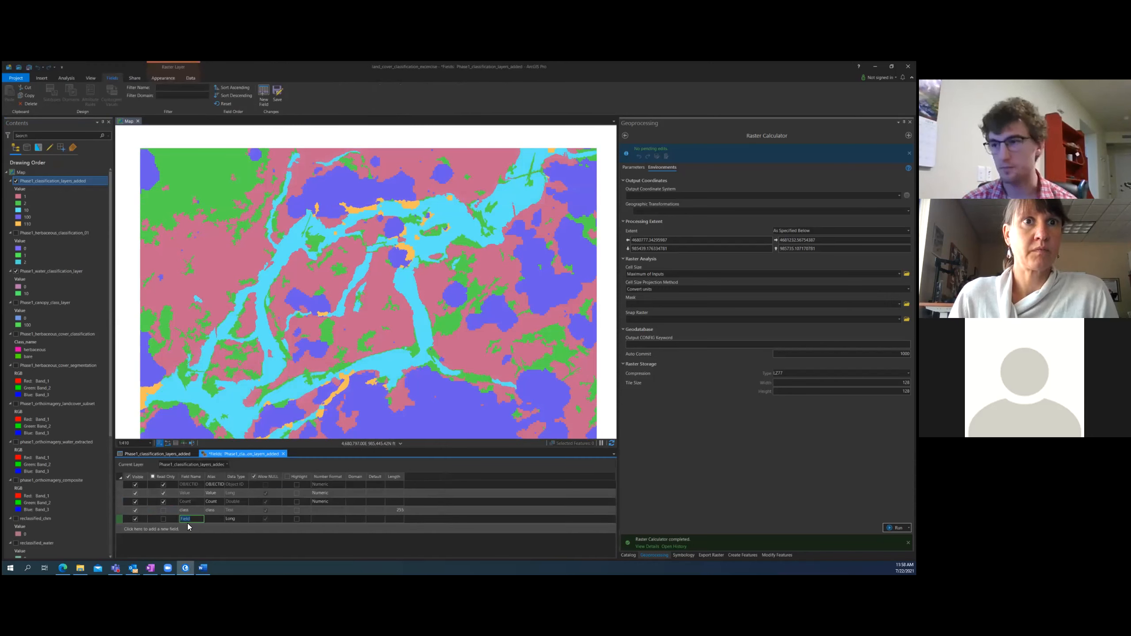
{"action": "type", "text": "acres"}
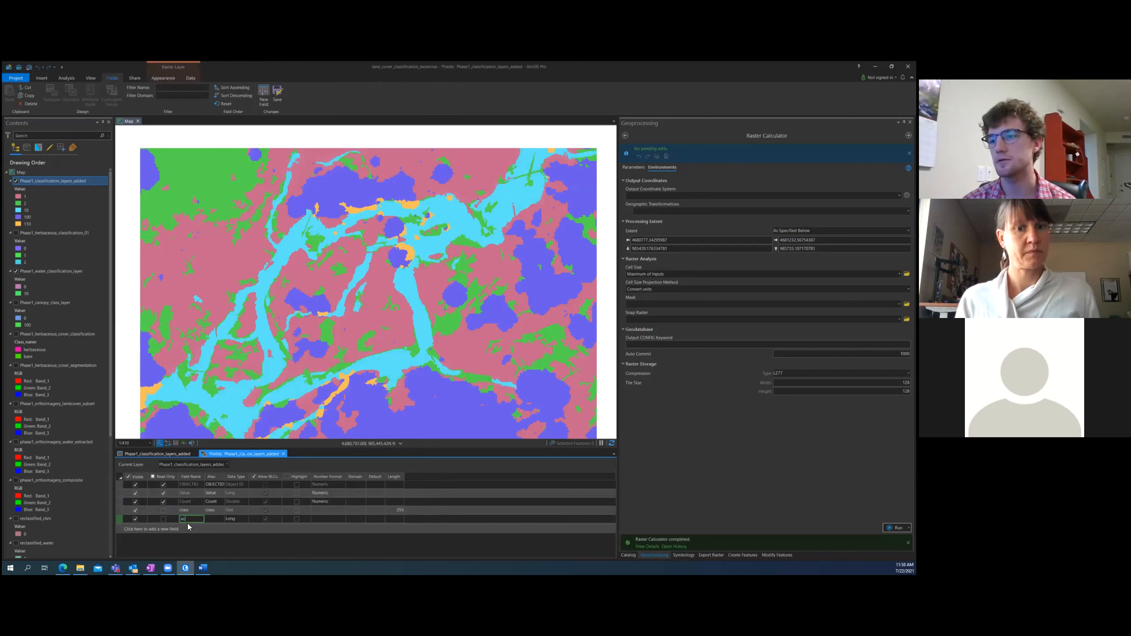
{"action": "key", "text": "Tab"}
{"action": "key", "text": "Tab"}
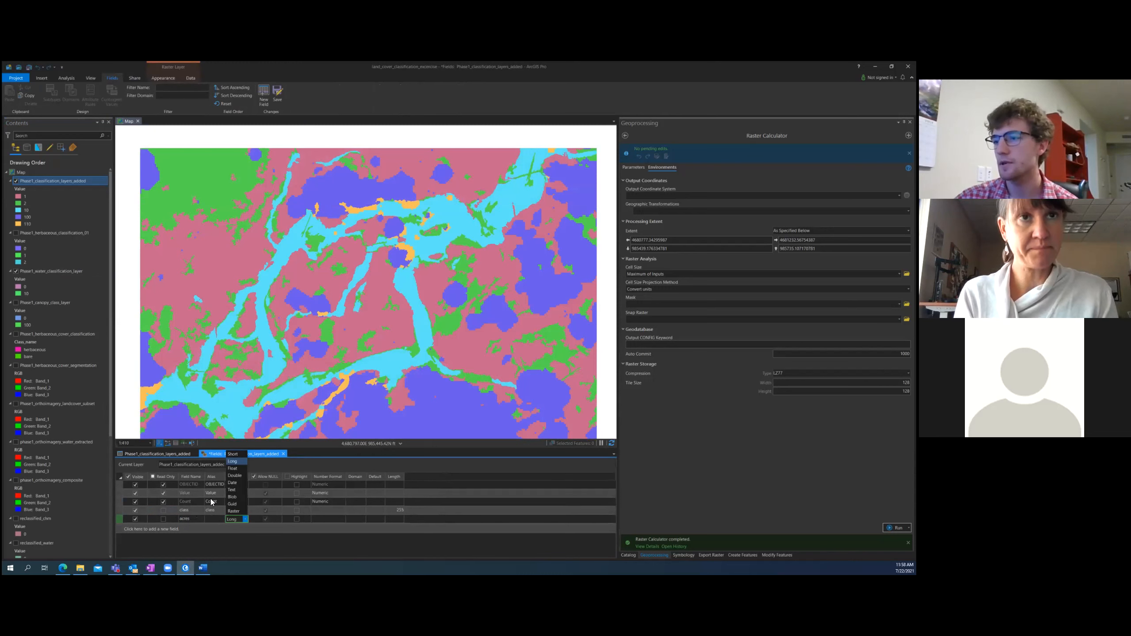
{"action": "left_click", "coordinate": [191, 519]}
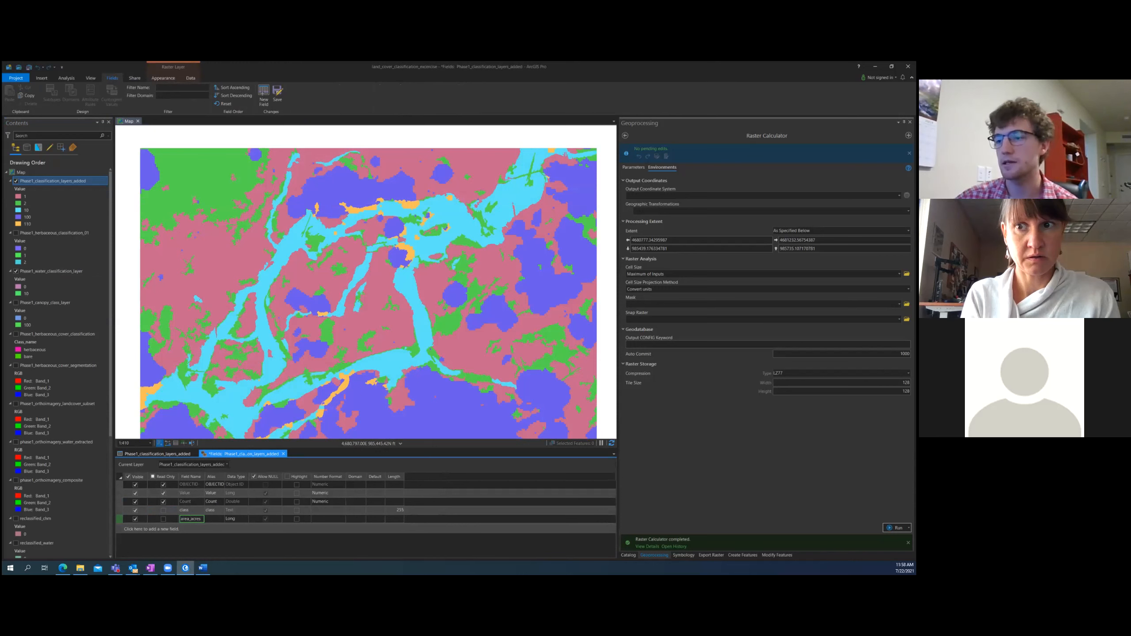
{"action": "left_click", "coordinate": [229, 519]}
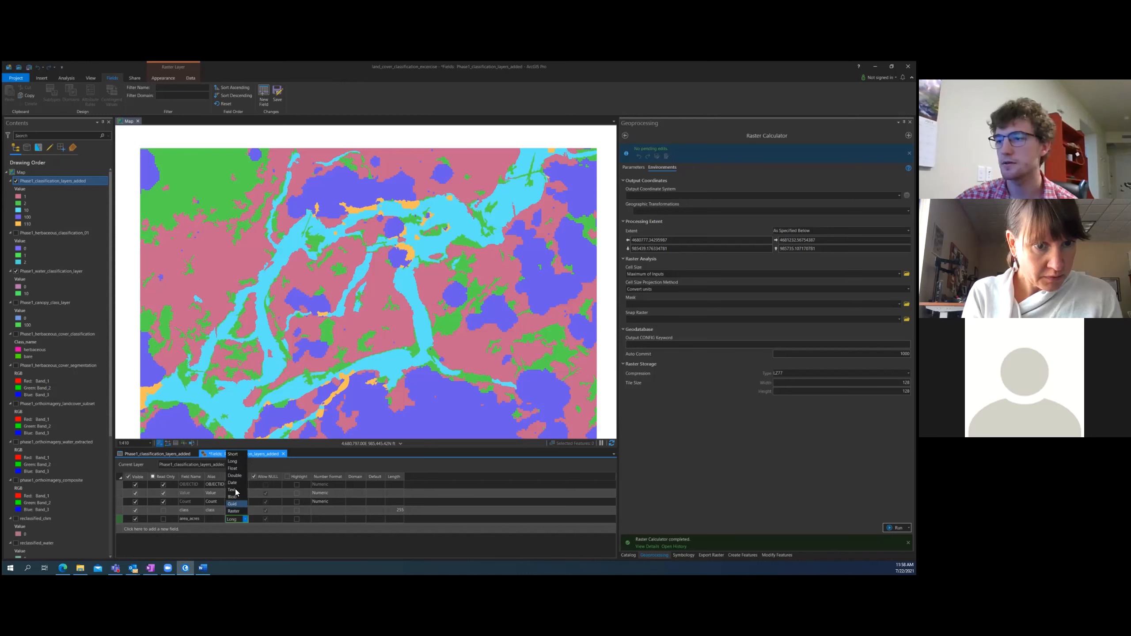
{"action": "left_click", "coordinate": [233, 469]}
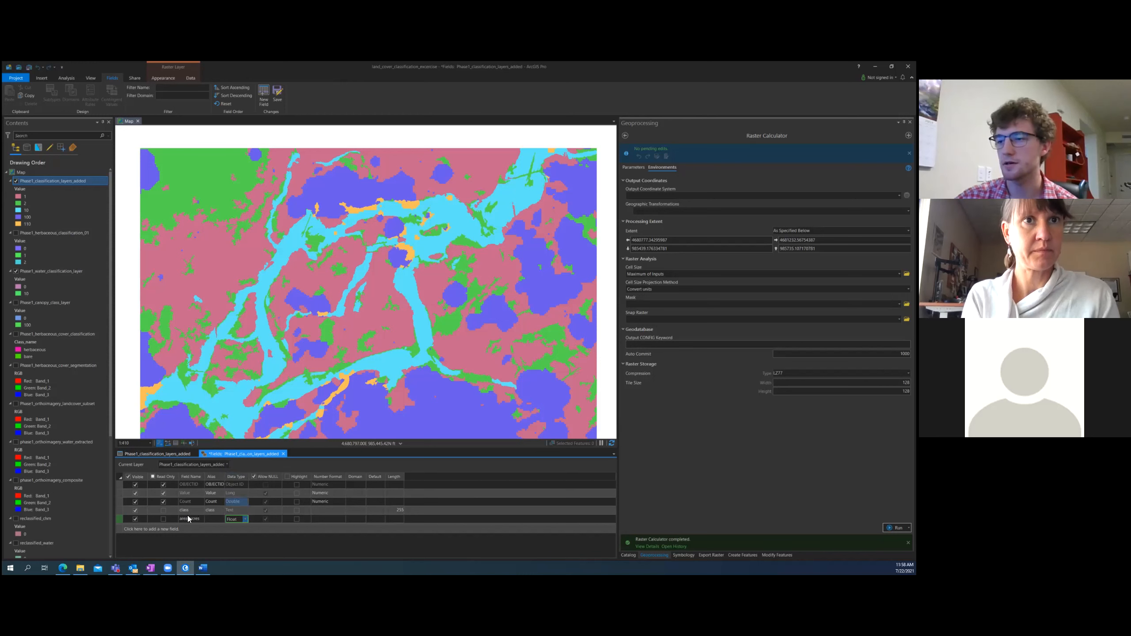
{"action": "left_click", "coordinate": [236, 518]}
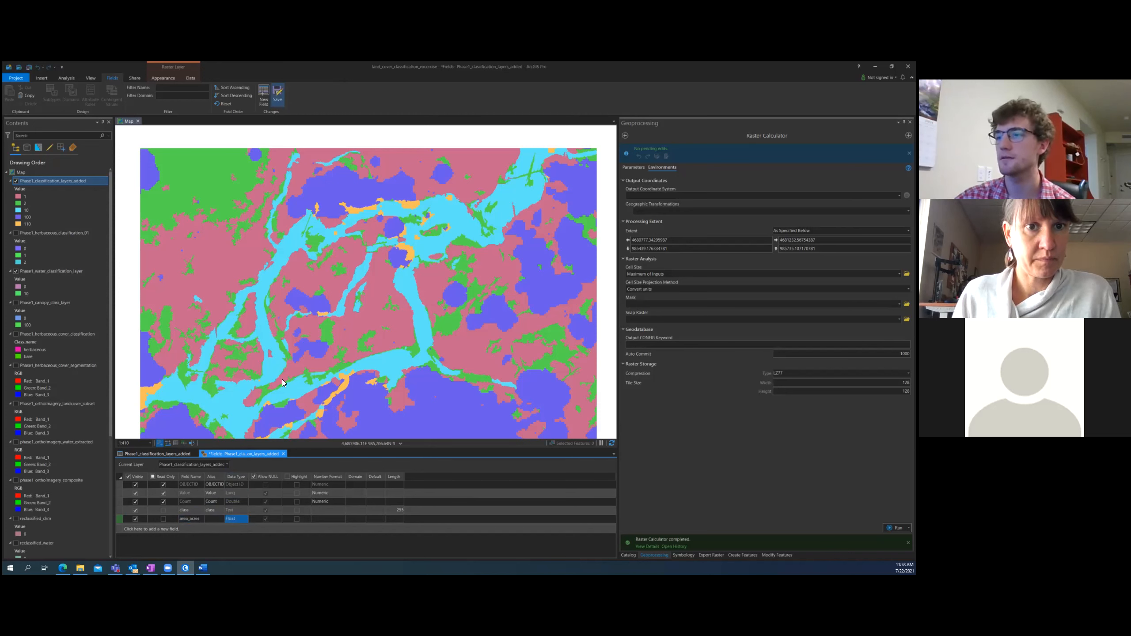
{"action": "left_click", "coordinate": [281, 93]}
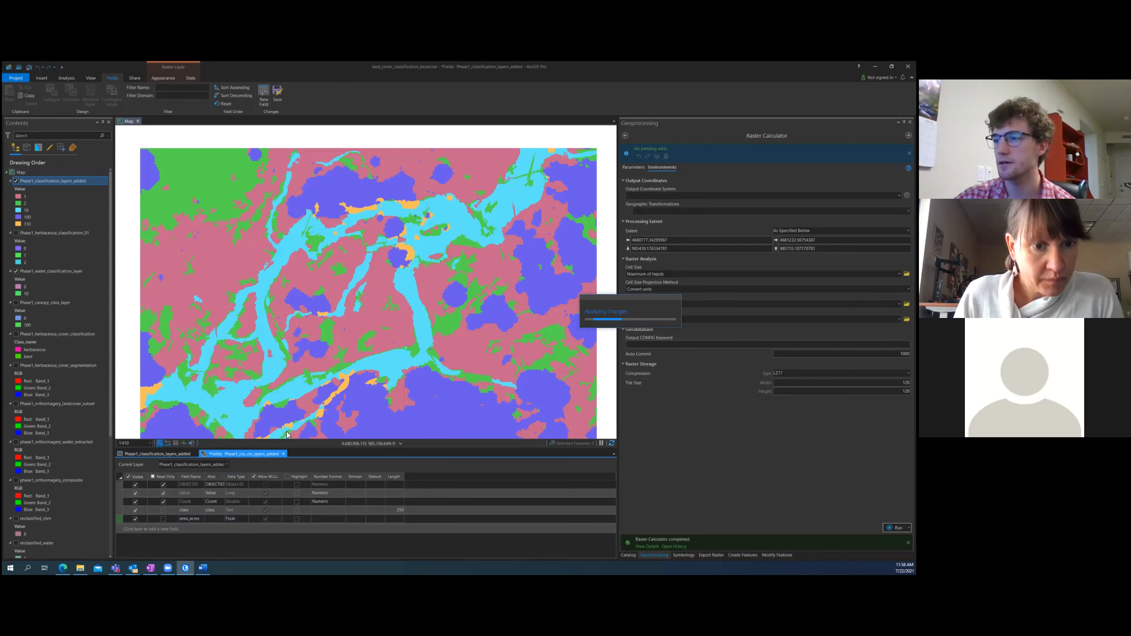
{"action": "left_click", "coordinate": [283, 455]}
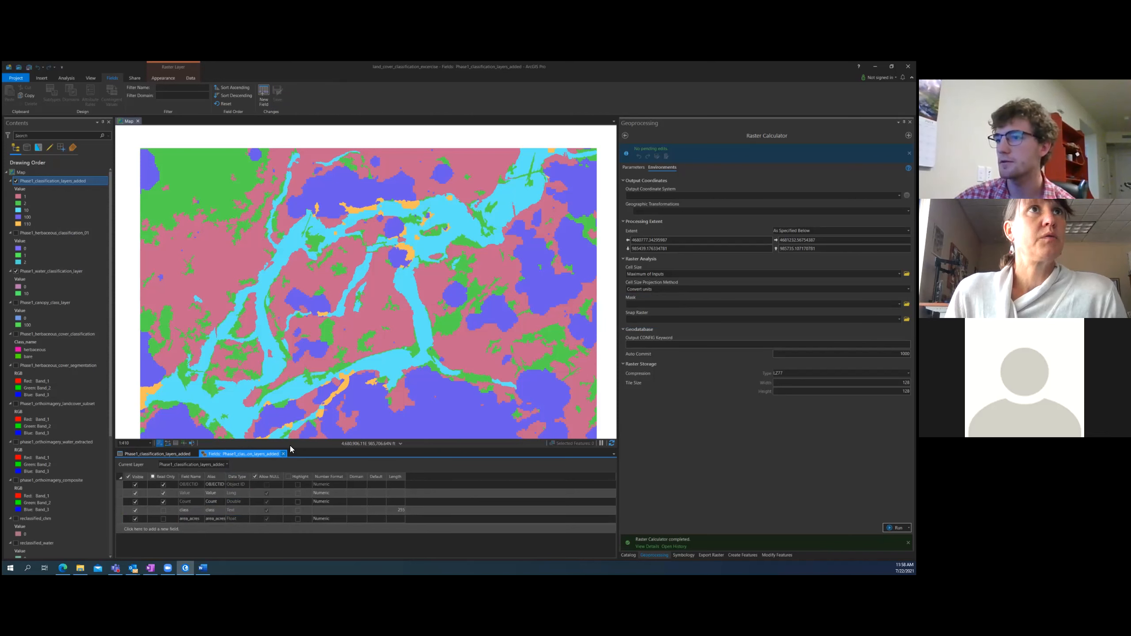
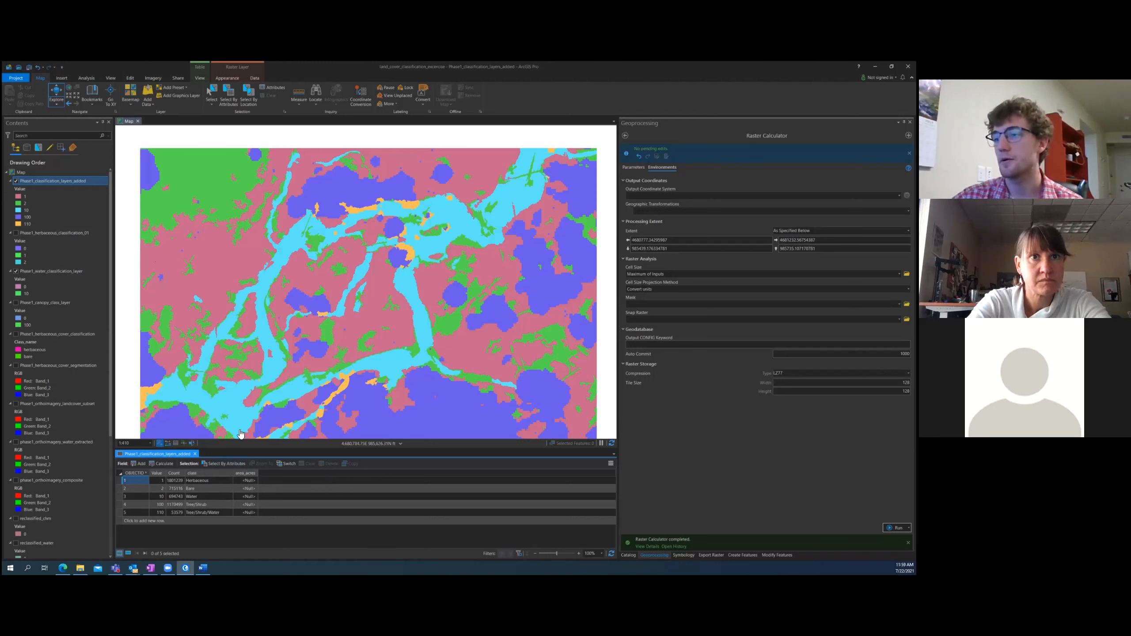
{"action": "left_click", "coordinate": [245, 480]}
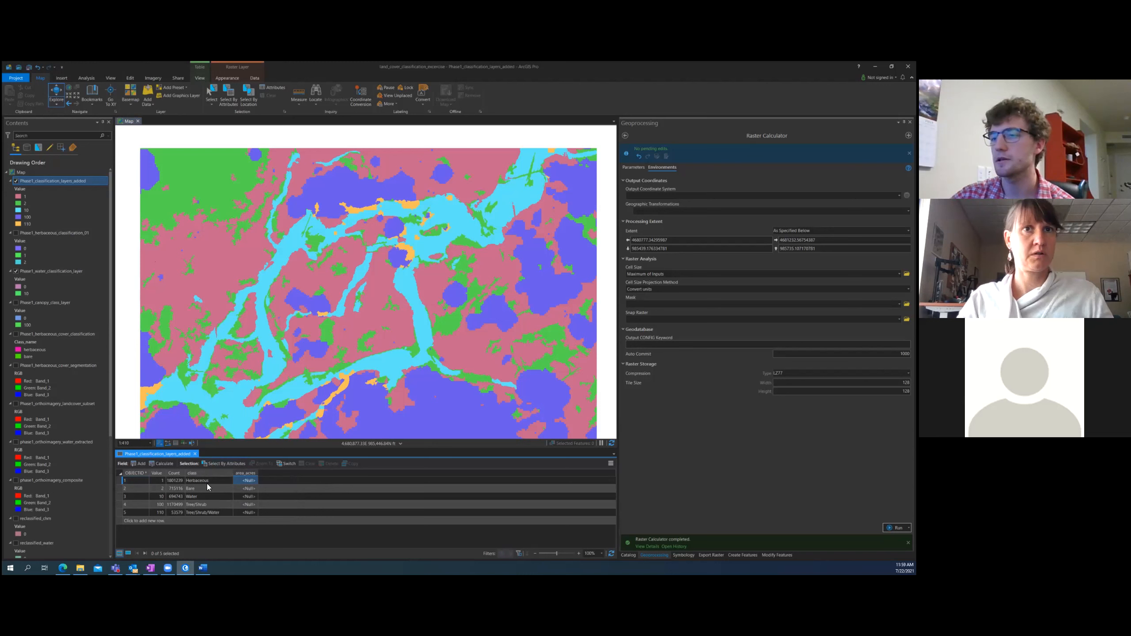
{"action": "left_click", "coordinate": [160, 464]}
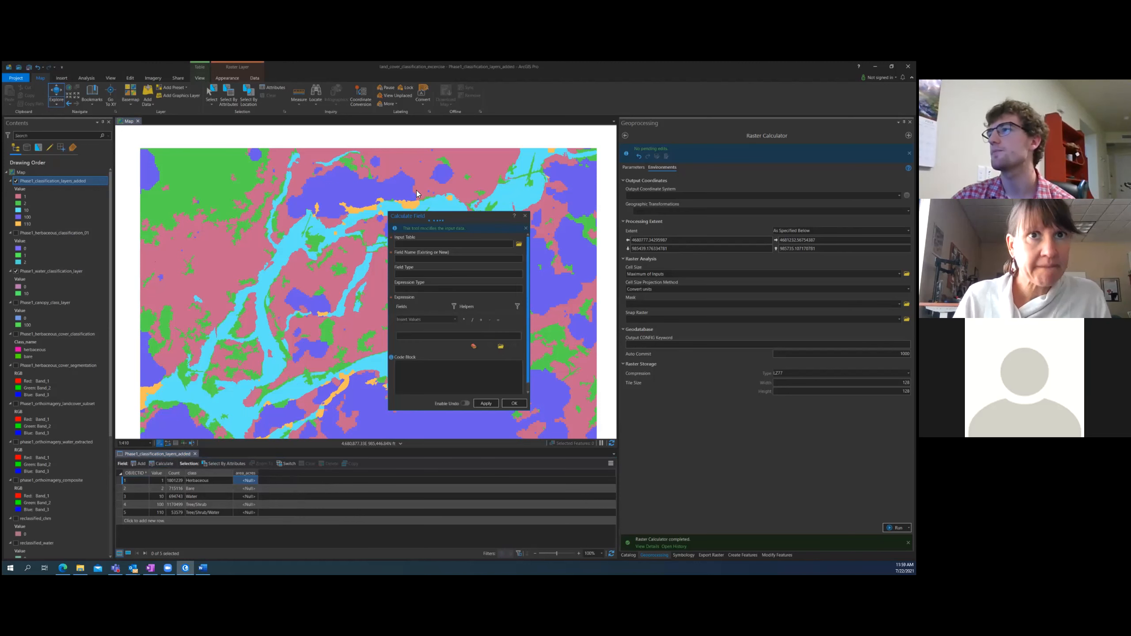
{"action": "left_click_drag", "start_coordinate": [406, 215], "coordinate": [376, 201]}
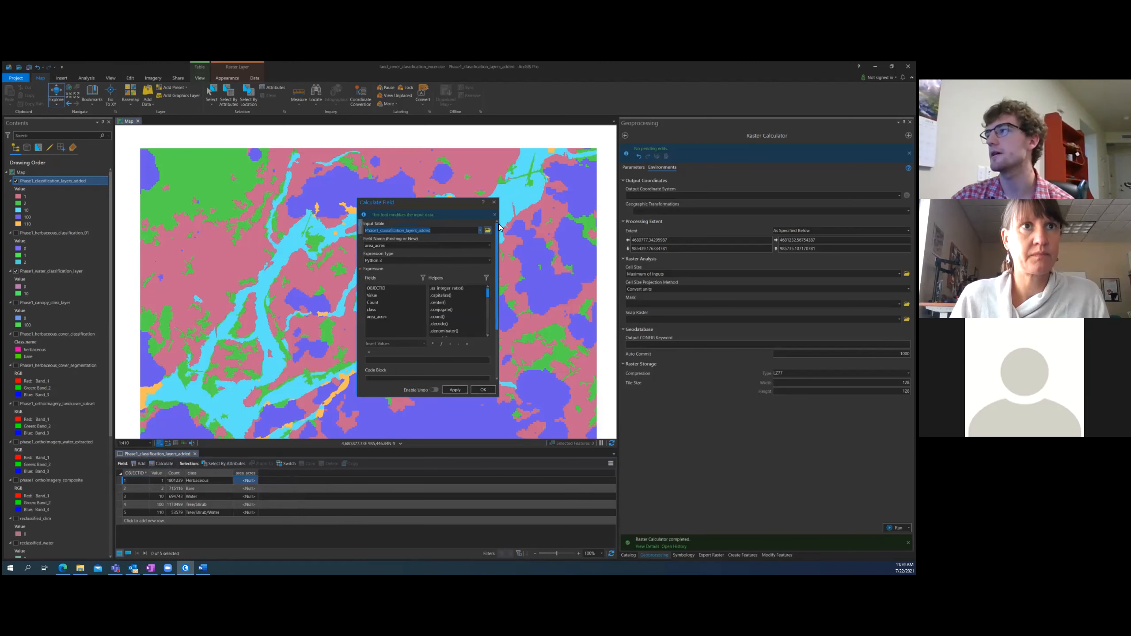
{"action": "scroll", "coordinate": [497, 263], "scroll_direction": "down", "scroll_amount": 1}
{"action": "scroll", "coordinate": [497, 263], "scroll_direction": "down", "scroll_amount": 1}
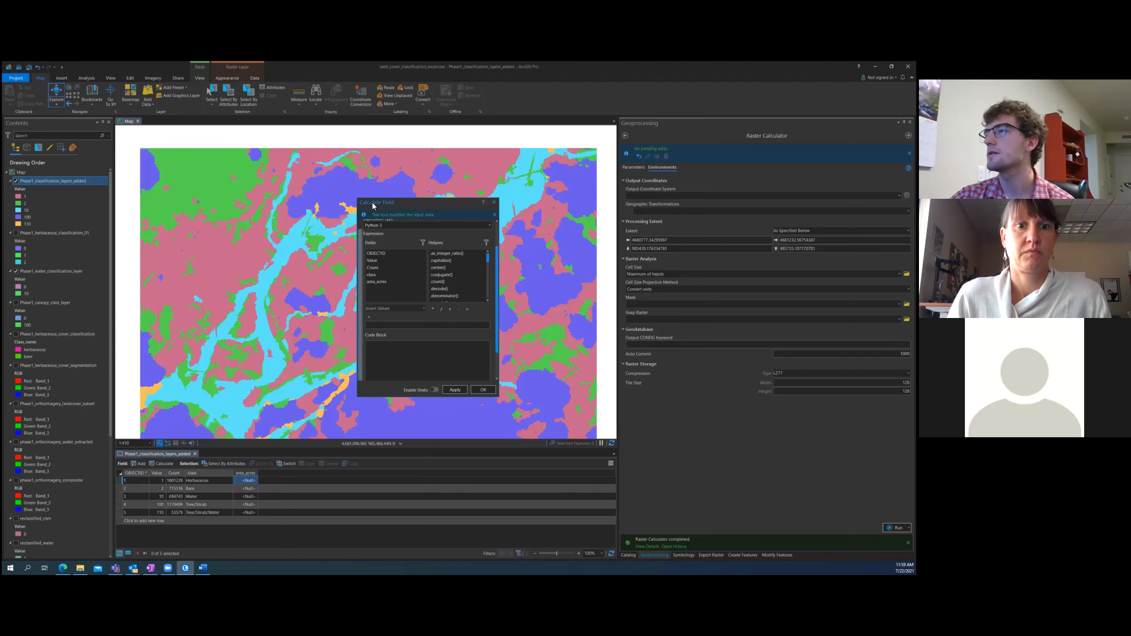
{"action": "scroll", "coordinate": [454, 253], "scroll_direction": "up", "scroll_amount": 2}
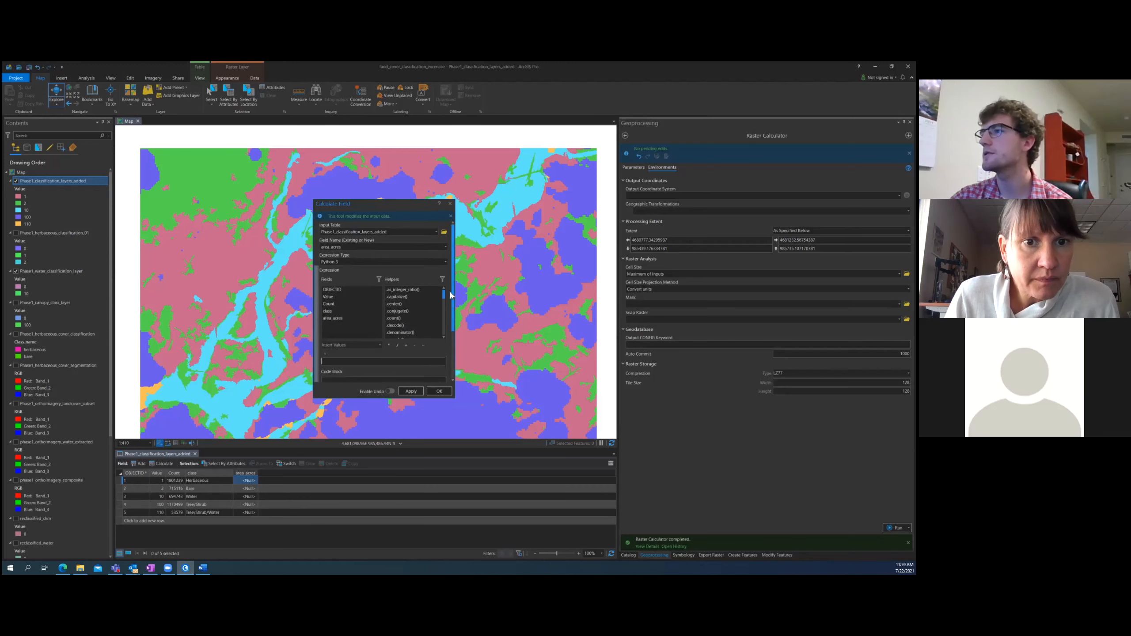
{"action": "scroll", "coordinate": [382, 333], "scroll_direction": "down", "scroll_amount": 2}
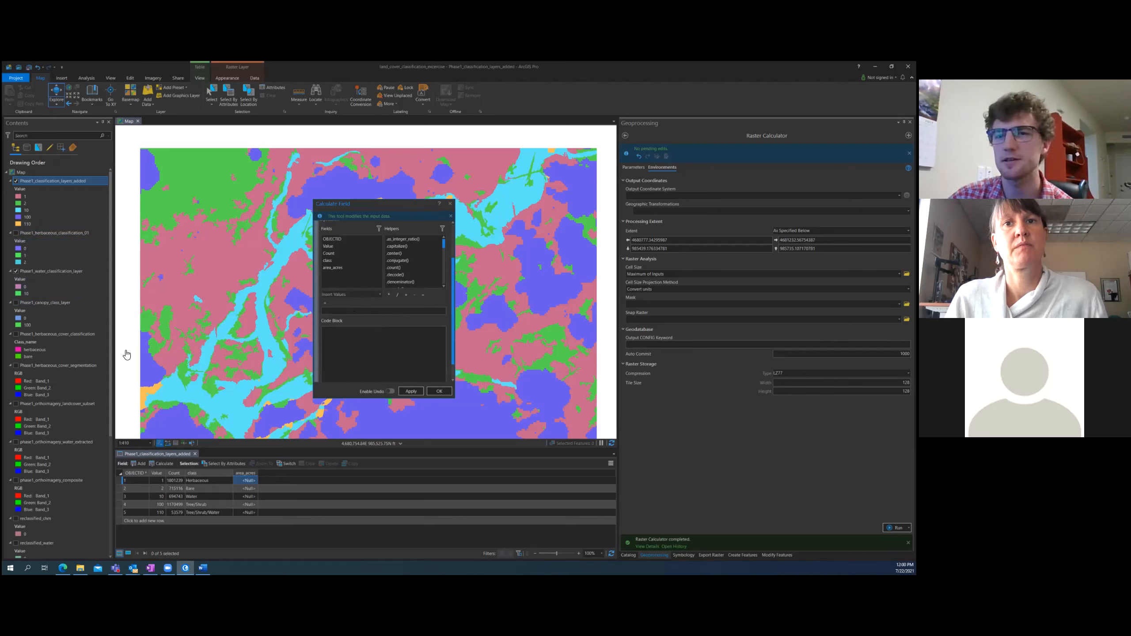
{"action": "left_click", "coordinate": [450, 204]}
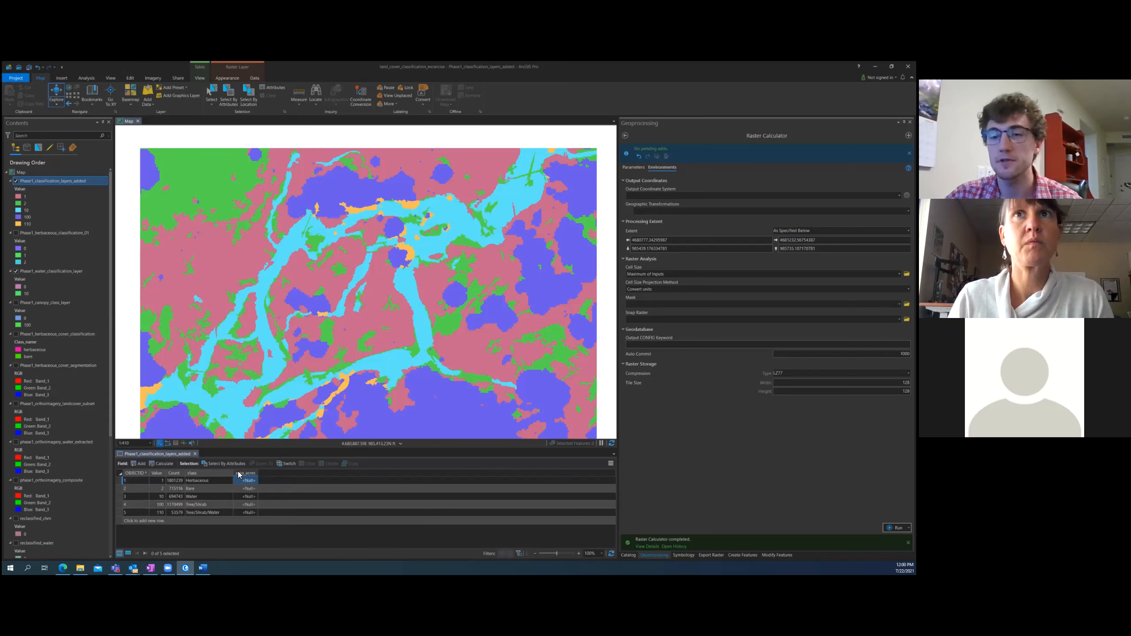
Close the attribute table of Phase1_classification_layers_added and save the project
{"action": "left_click", "coordinate": [195, 453]}
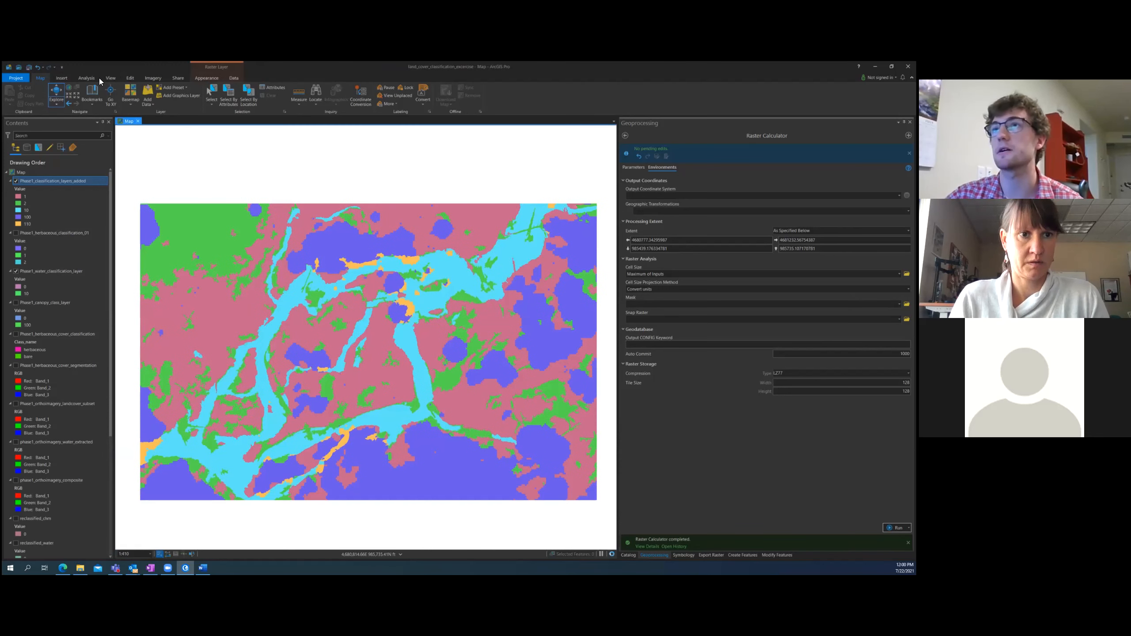
{"action": "key", "text": "ctrl+s"}
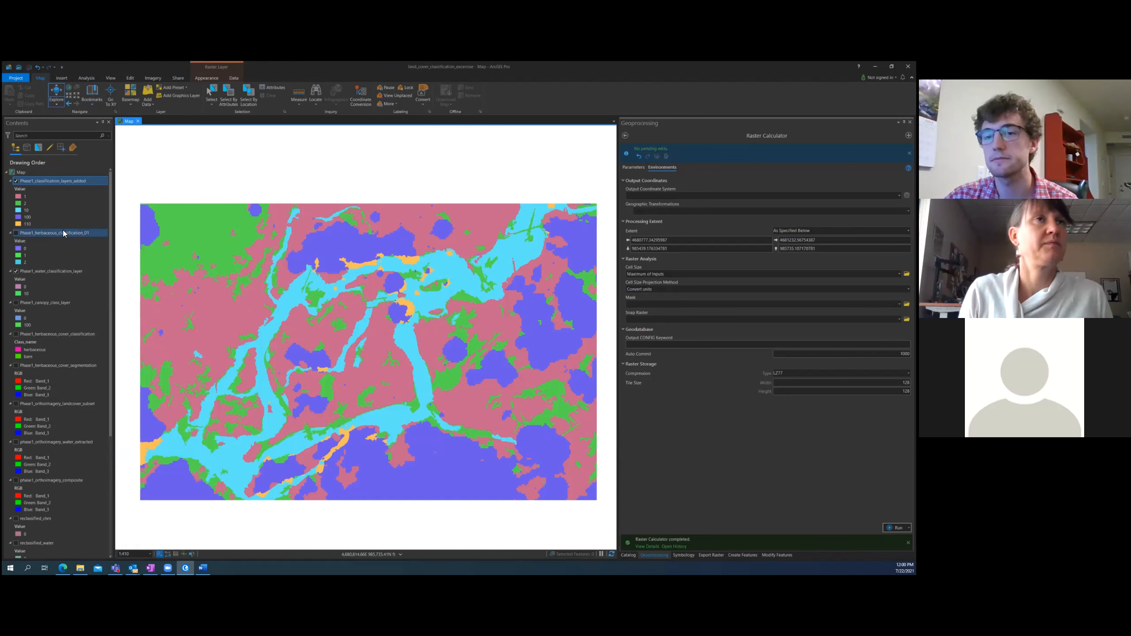
{"action": "right_click", "coordinate": [56, 182]}
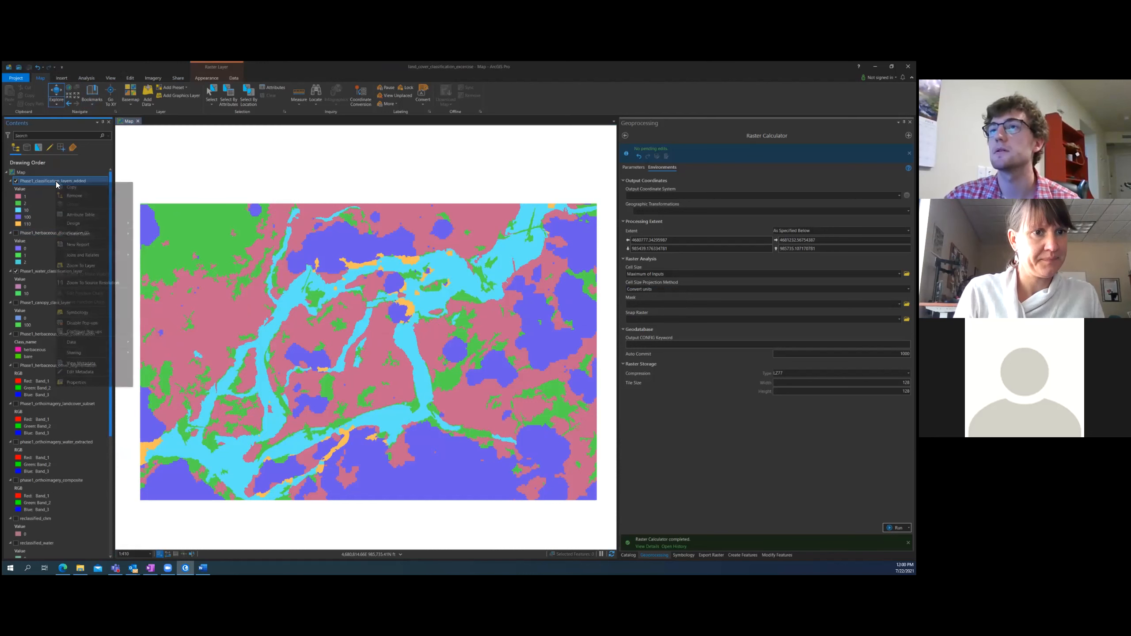
{"action": "left_click", "coordinate": [111, 66]}
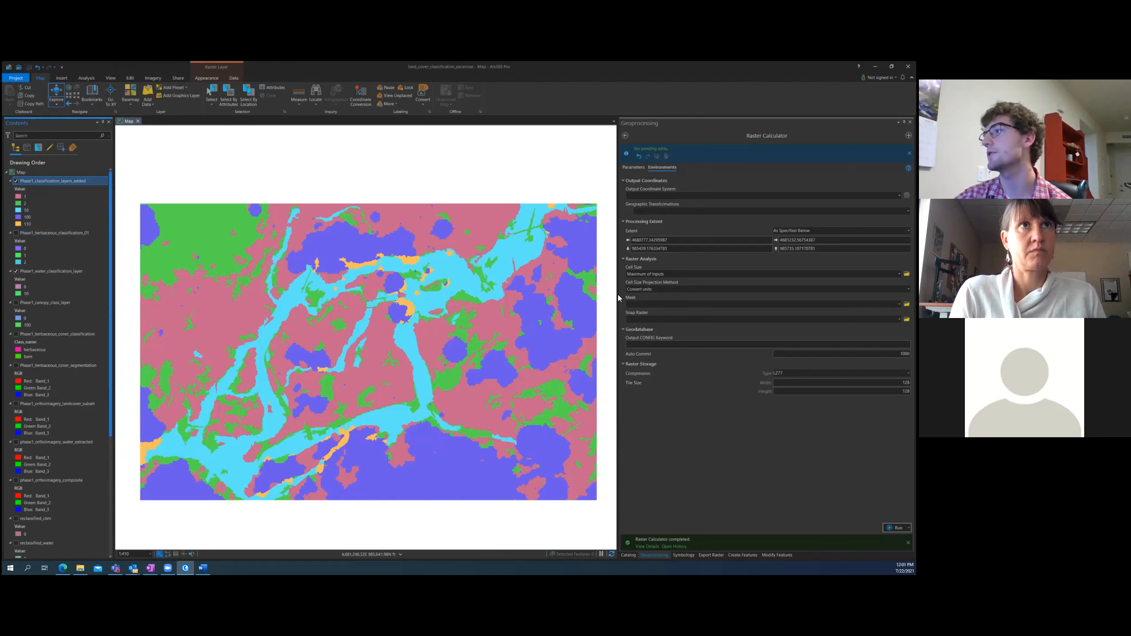
Narrow the geoprocessing pane to give the map more room, and find and open the Raster to Polygon tool
{"action": "left_click_drag", "start_coordinate": [623, 296], "coordinate": [782, 296]}
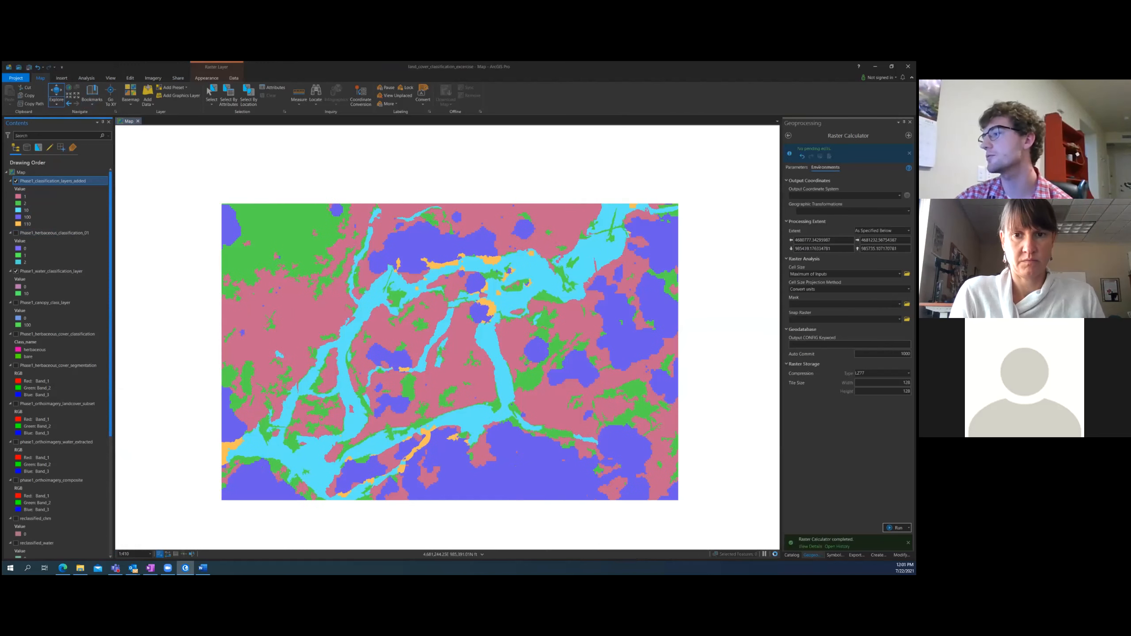
{"action": "left_click", "coordinate": [788, 136]}
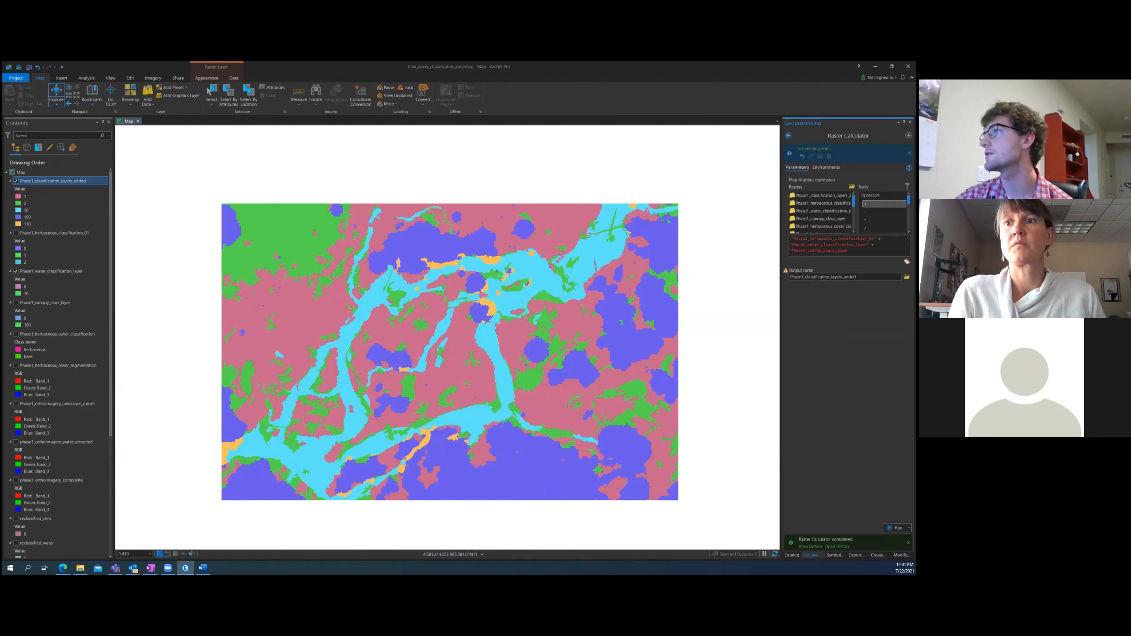
{"action": "left_click", "coordinate": [788, 136]}
{"action": "left_click_drag", "start_coordinate": [828, 136], "coordinate": [795, 135]}
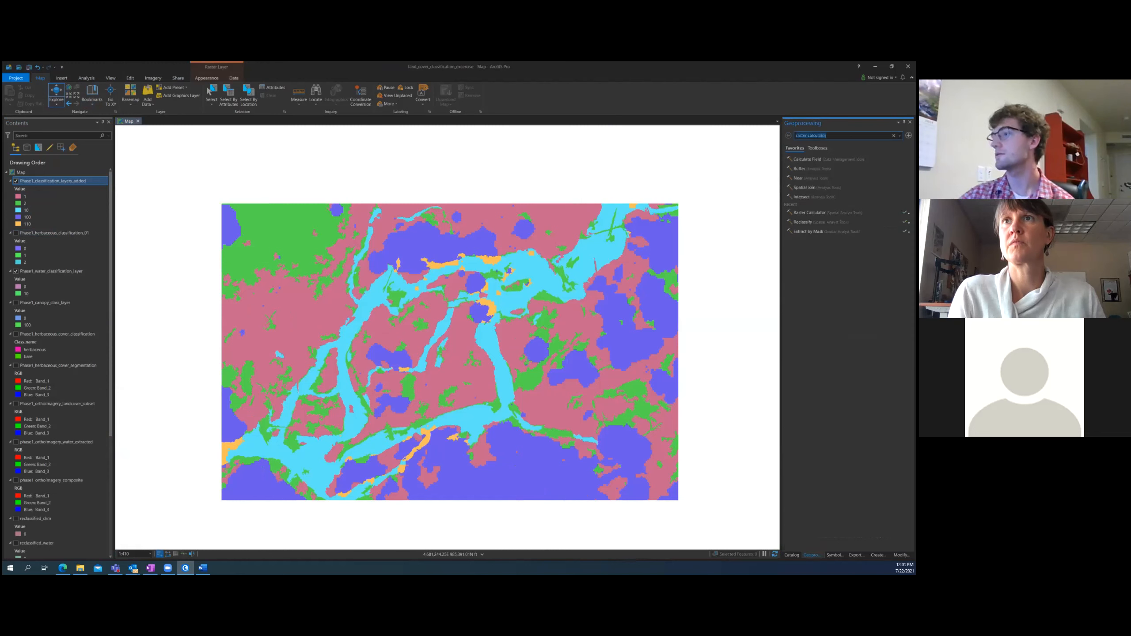
{"action": "type", "text": "raster to polygon"}
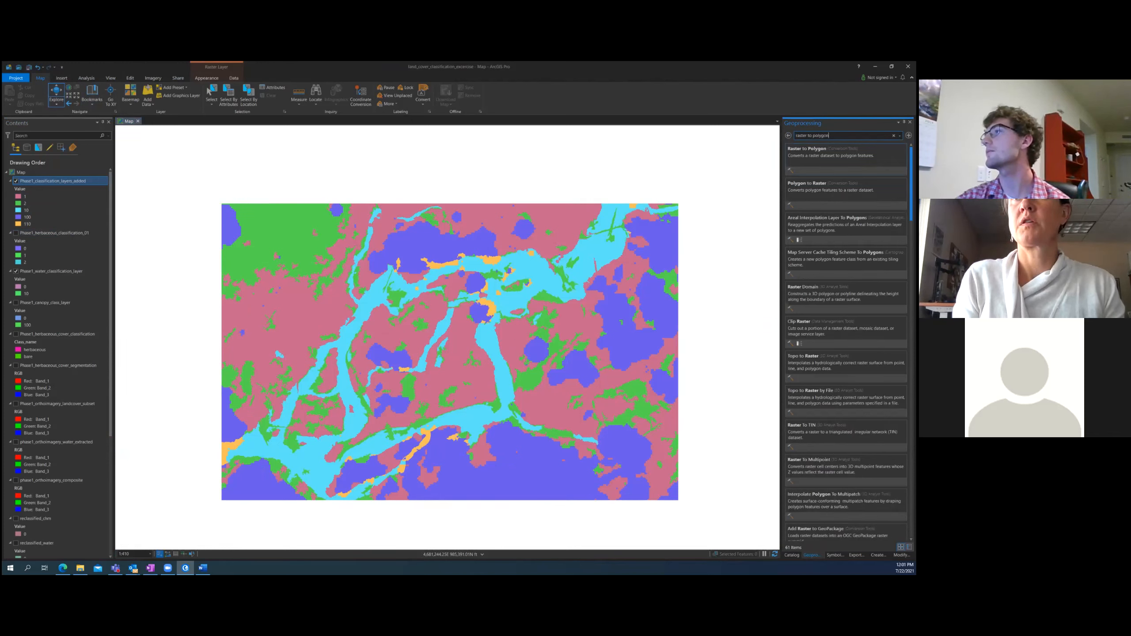
{"action": "key", "text": "Return"}
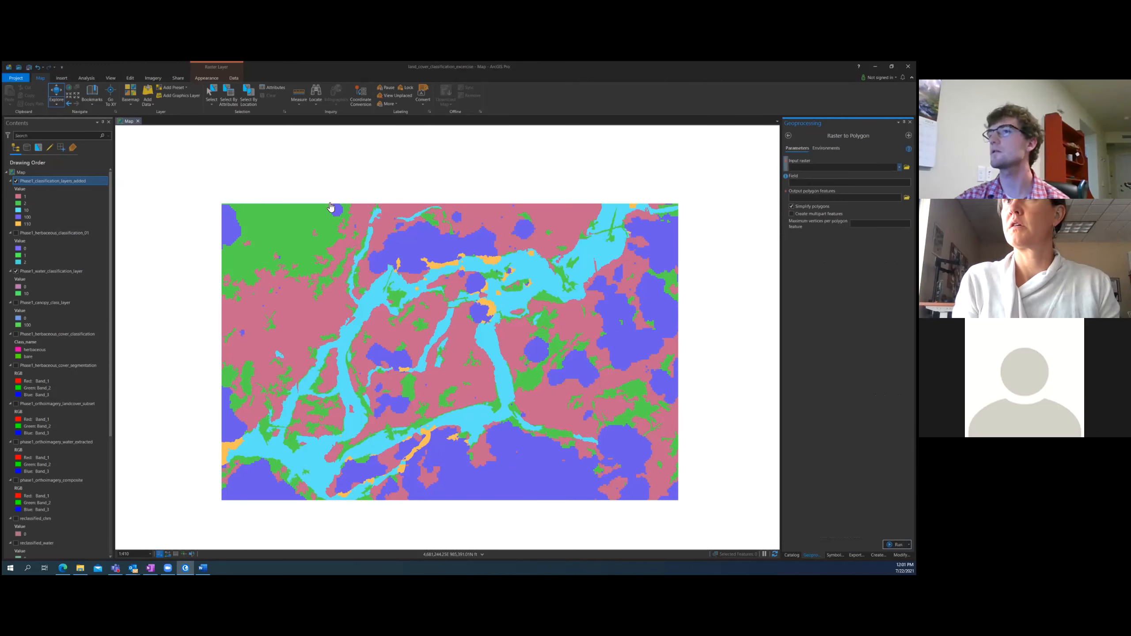
Set Phase1_classification_layers_added as the input raster for the polygon conversion and class as its field
{"action": "left_click_drag", "start_coordinate": [727, 163], "coordinate": [843, 167]}
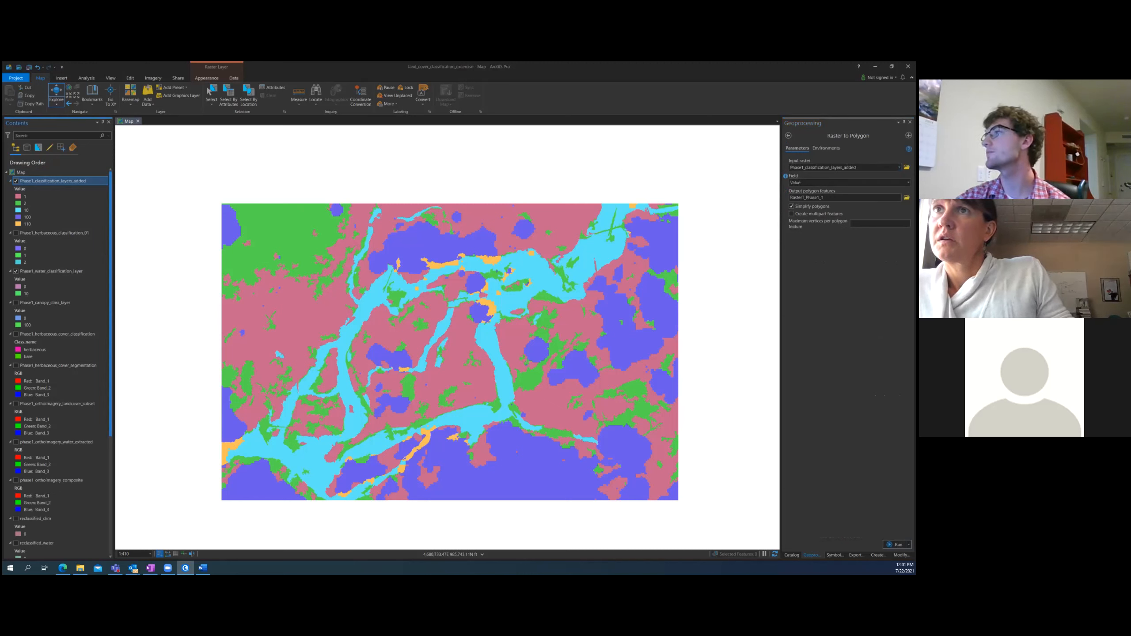
{"action": "left_click", "coordinate": [908, 182]}
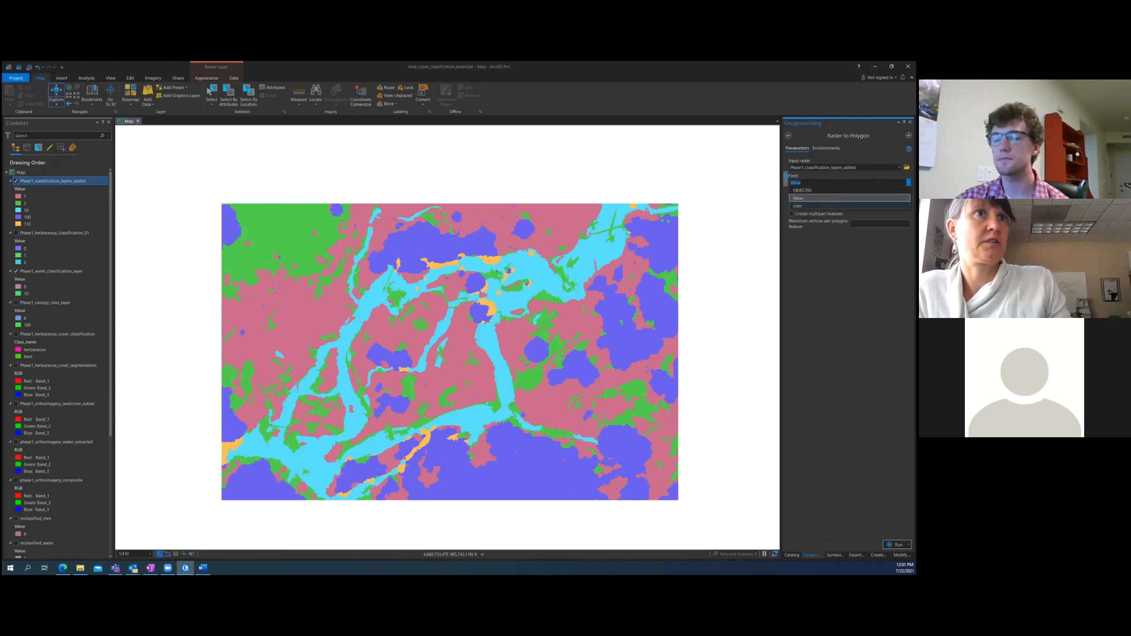
{"action": "left_click", "coordinate": [801, 206]}
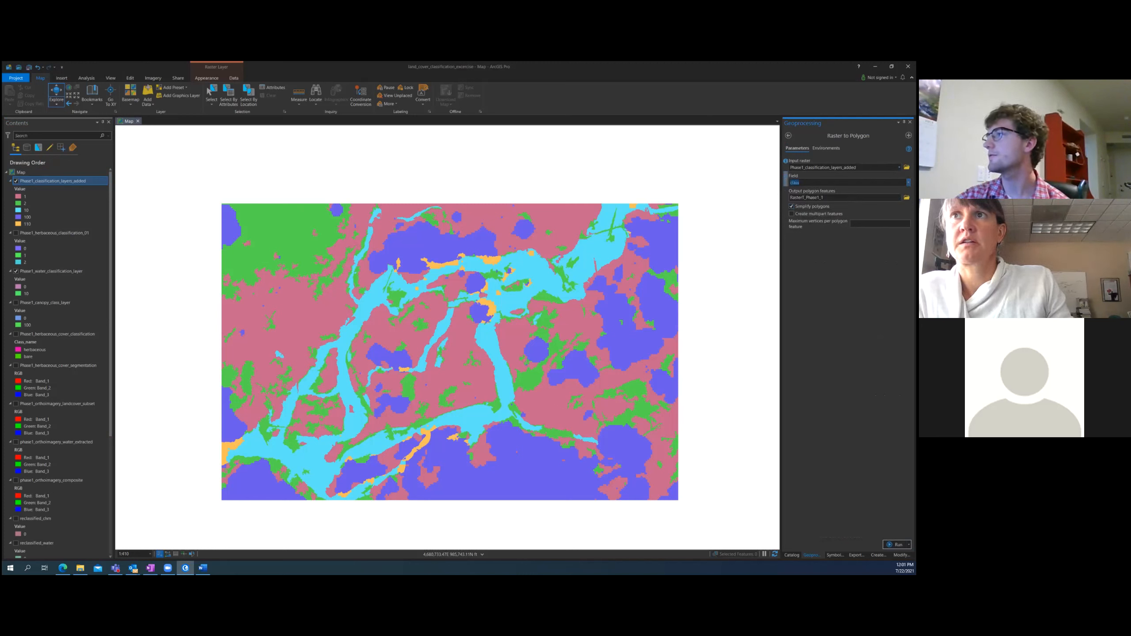
{"action": "left_click", "coordinate": [899, 168]}
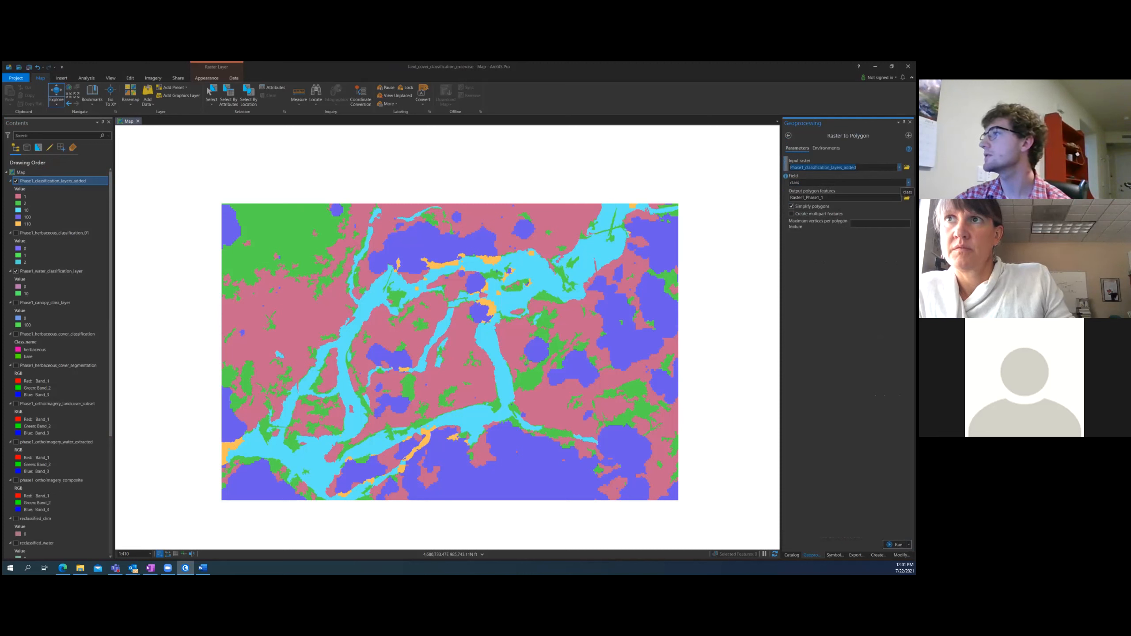
{"action": "key", "text": "Tab"}
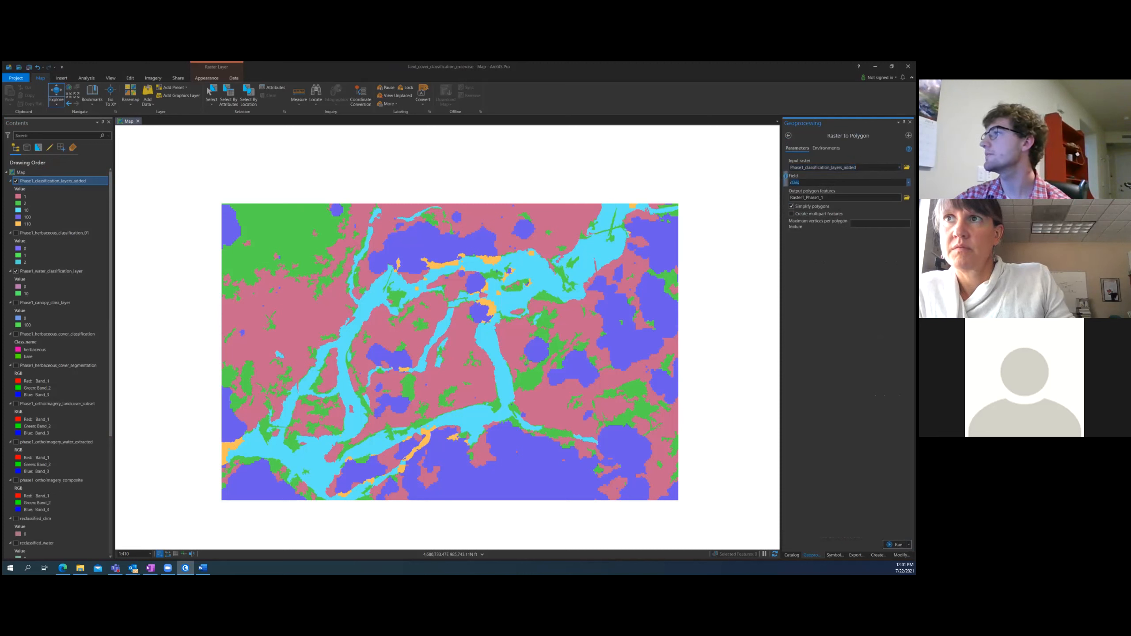
{"action": "left_click", "coordinate": [909, 183]}
{"action": "left_click", "coordinate": [838, 205]}
{"action": "left_click", "coordinate": [829, 227]}
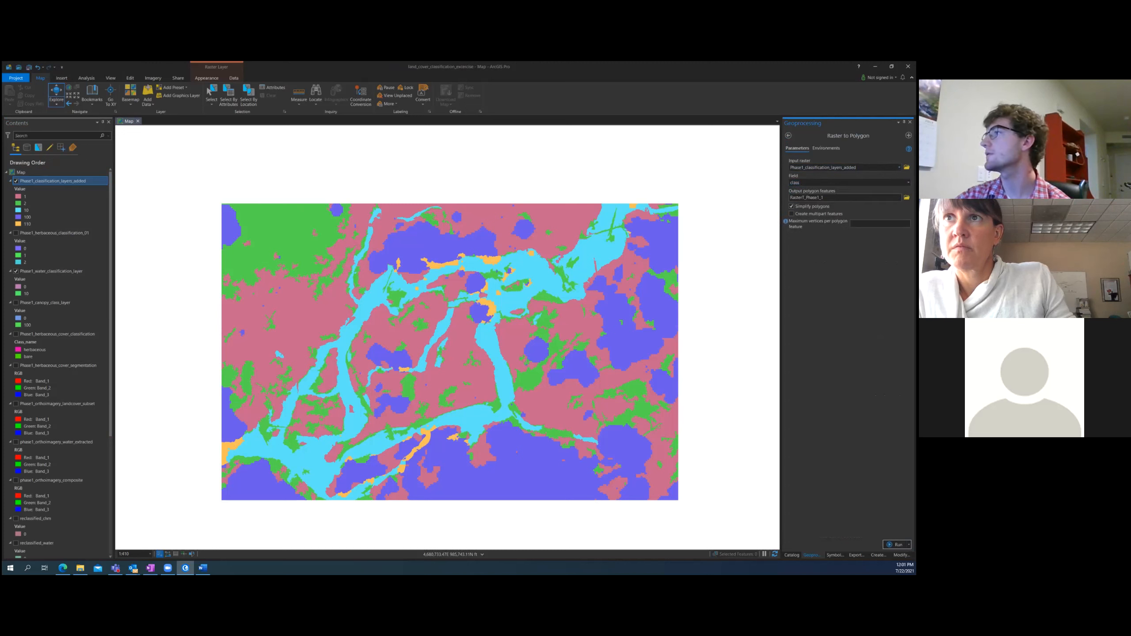
Convert the classification raster to polygons without simplifying them, naming the output Land_cover_polygons
{"action": "left_click", "coordinate": [845, 198]}
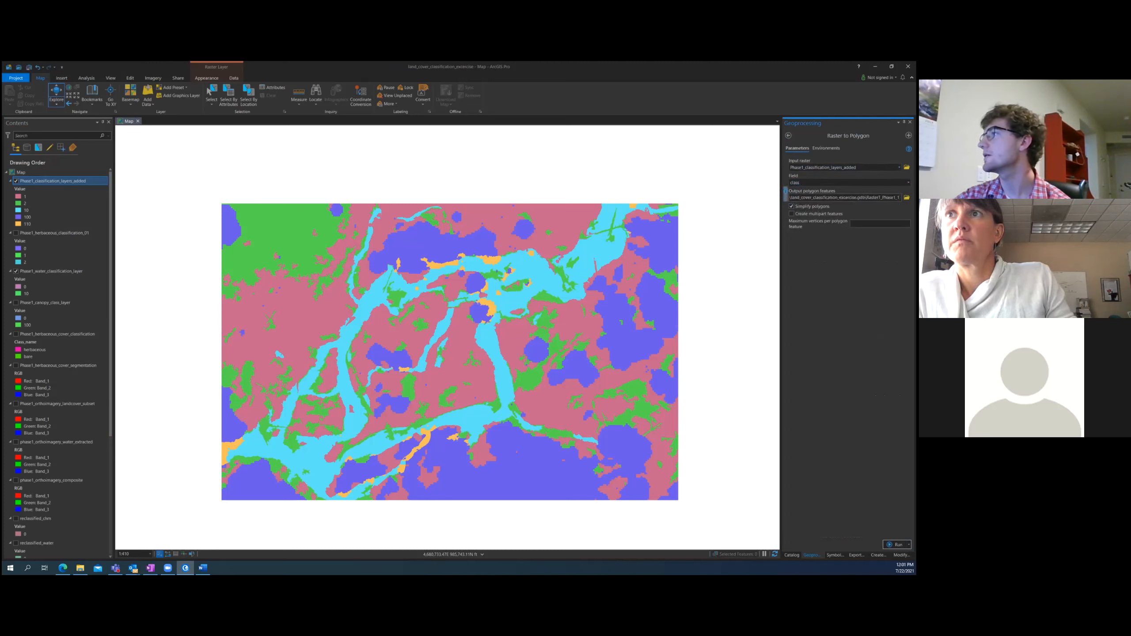
{"action": "left_click_drag", "start_coordinate": [900, 198], "coordinate": [867, 198]}
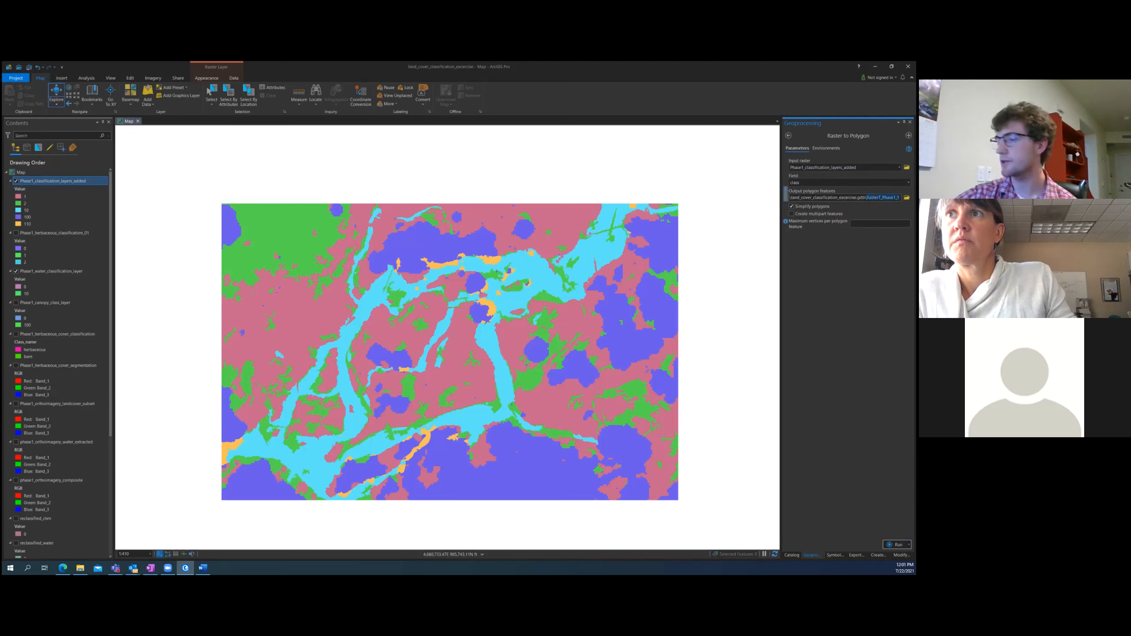
{"action": "key", "text": "BackSpace"}
{"action": "type", "text": "L"}
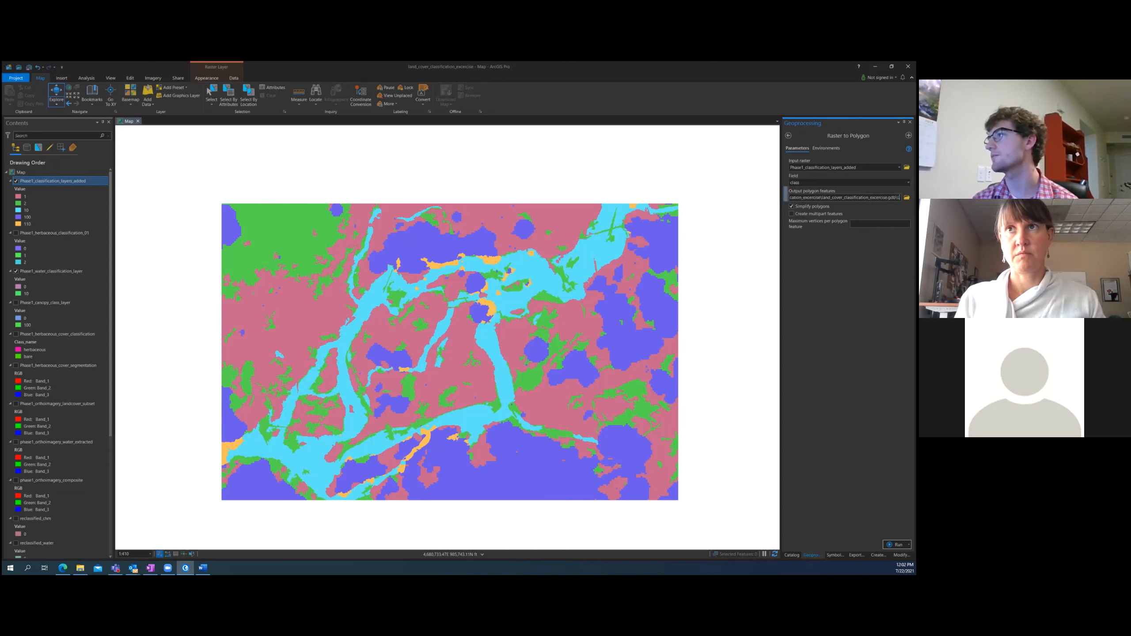
{"action": "type", "text": "and_cover_"}
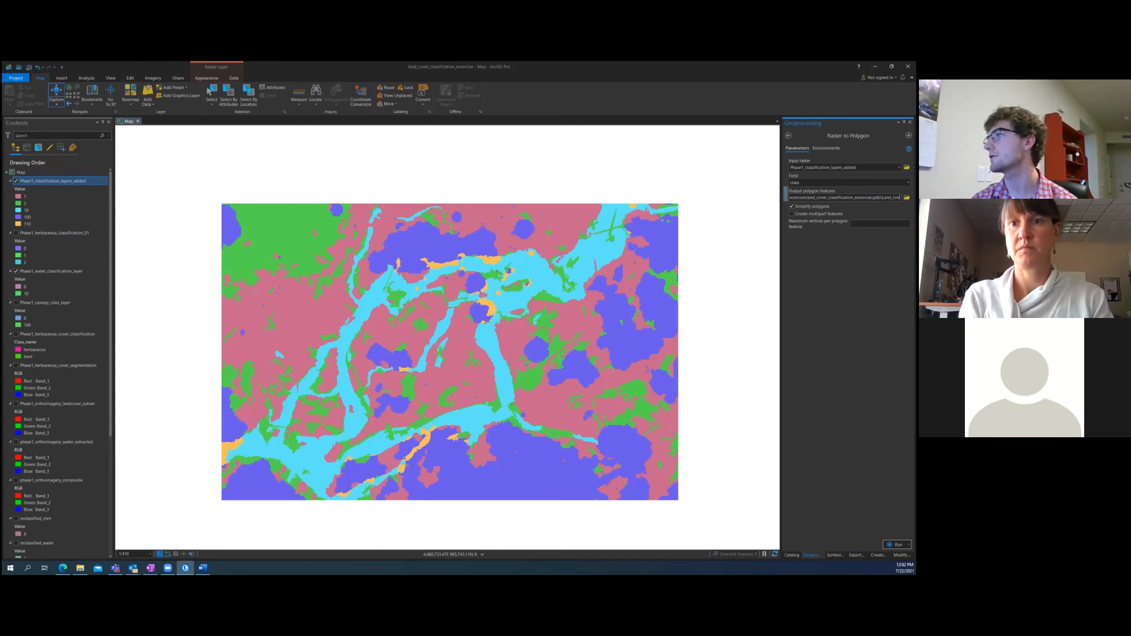
{"action": "type", "text": "polygons"}
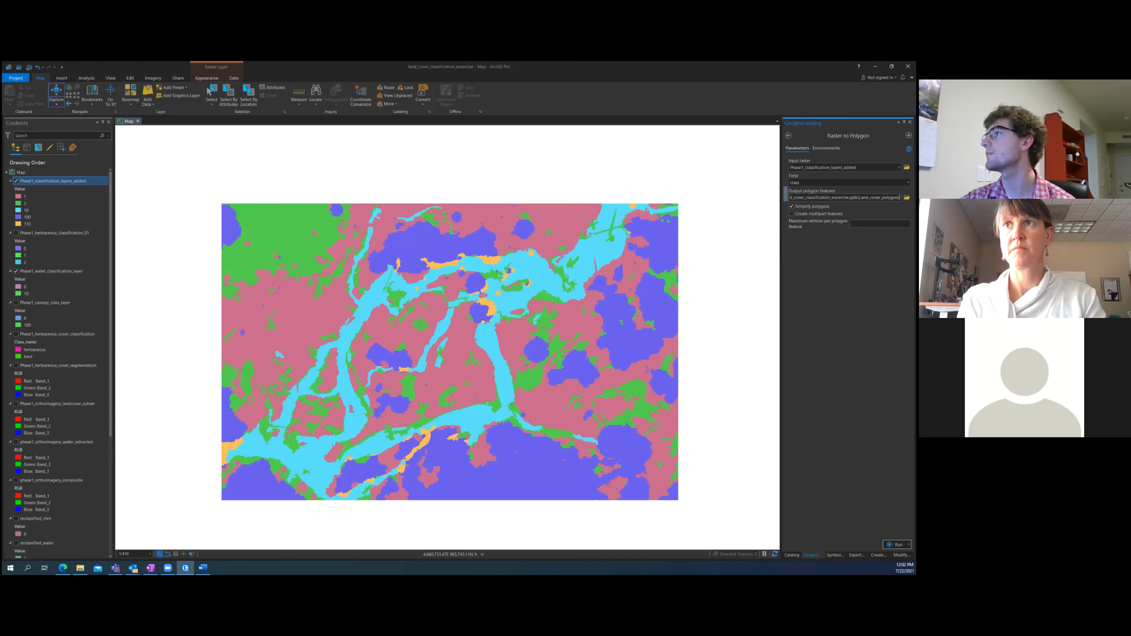
{"action": "key", "text": "Return"}
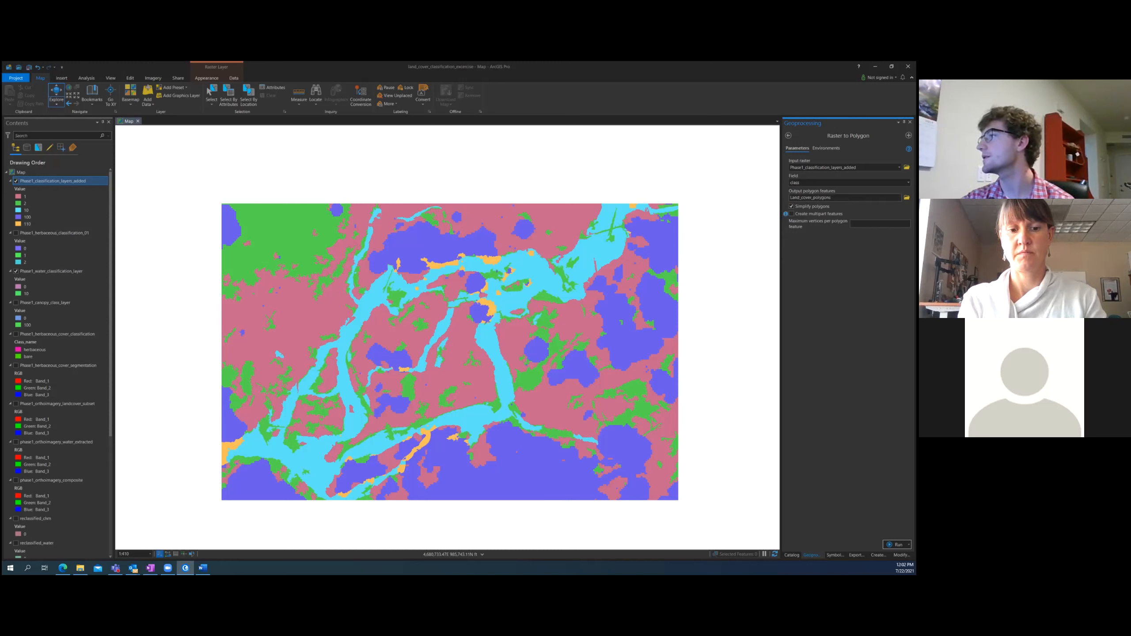
{"action": "left_click", "coordinate": [792, 207]}
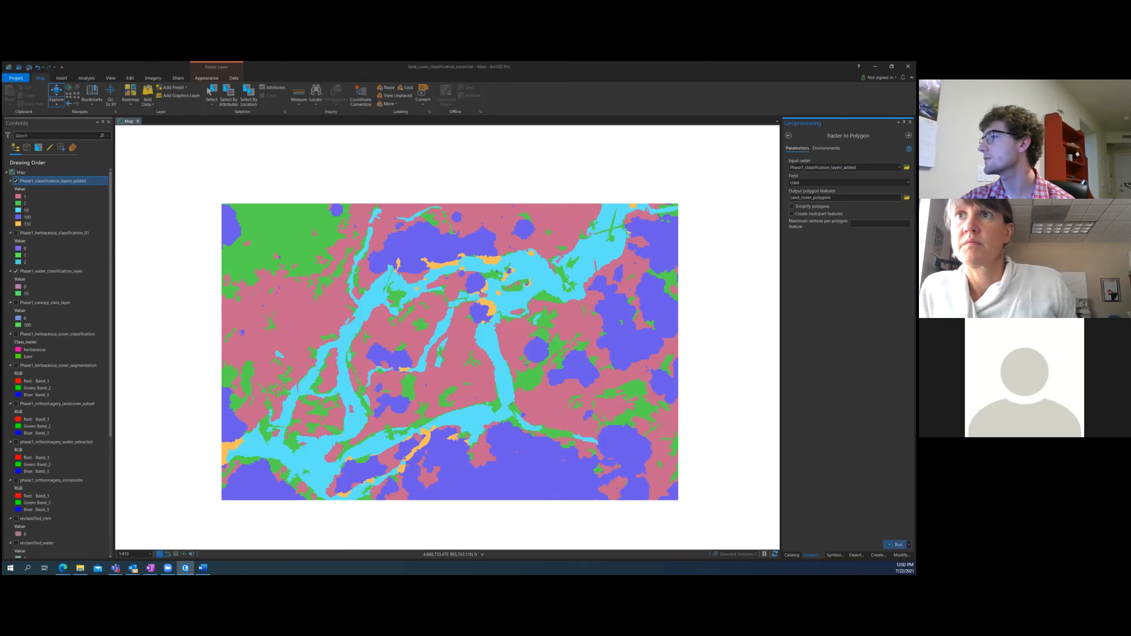
{"action": "left_click", "coordinate": [896, 545]}
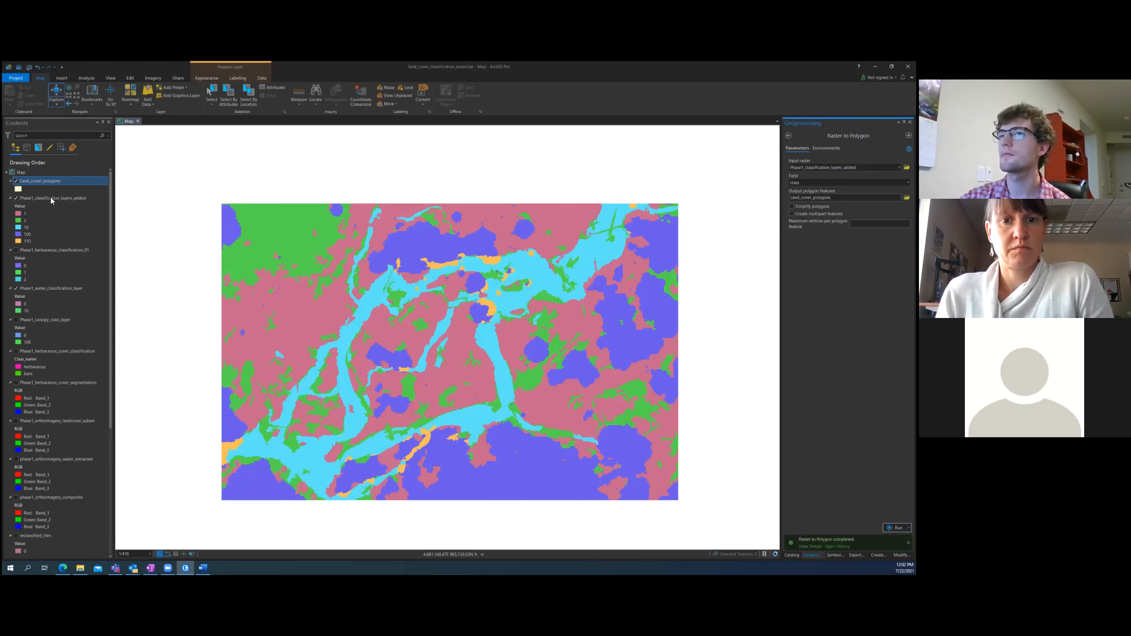
Open the attribute table of Land_cover_polygons at a reduced height and look through its records
{"action": "left_click", "coordinate": [59, 182]}
{"action": "right_click", "coordinate": [43, 181]}
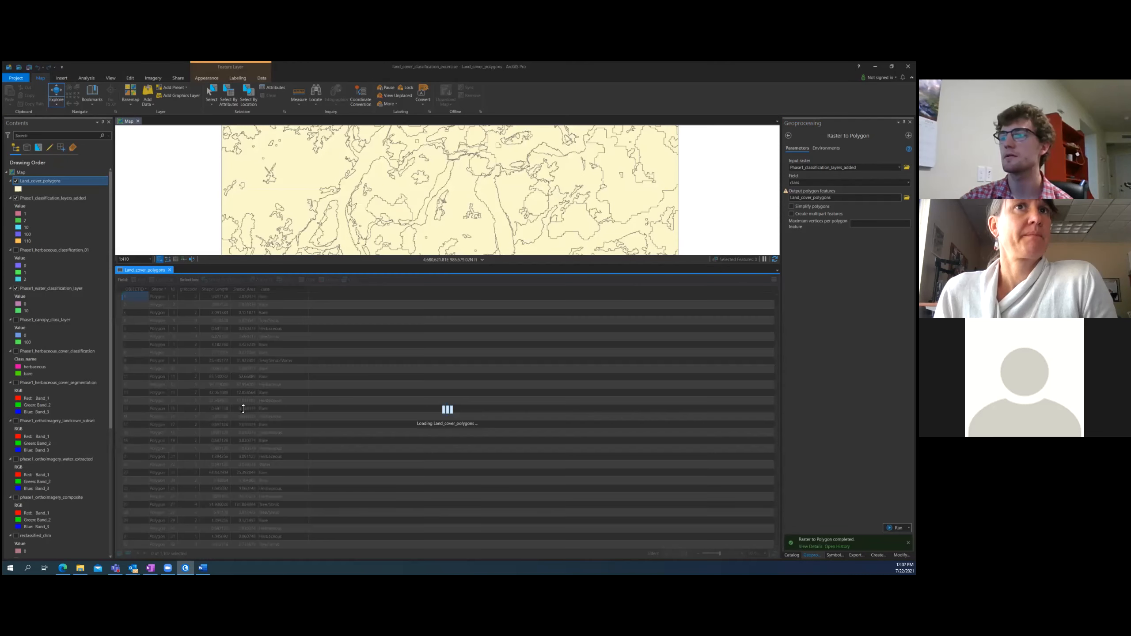
{"action": "left_click_drag", "start_coordinate": [298, 264], "coordinate": [299, 438]}
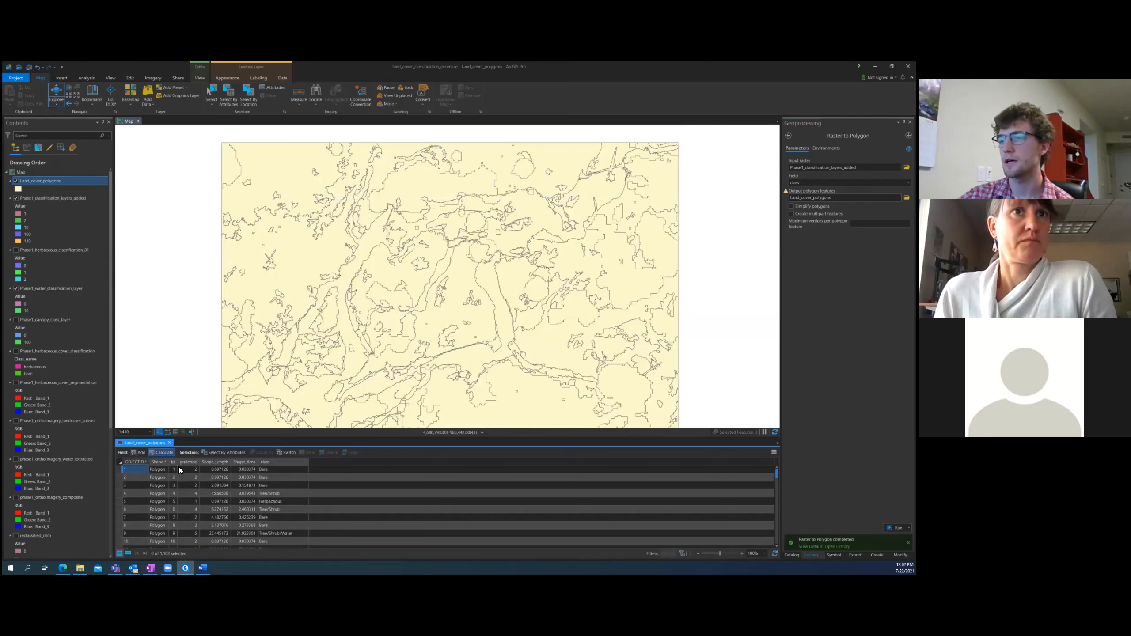
{"action": "scroll", "coordinate": [236, 510], "scroll_direction": "down", "scroll_amount": 2}
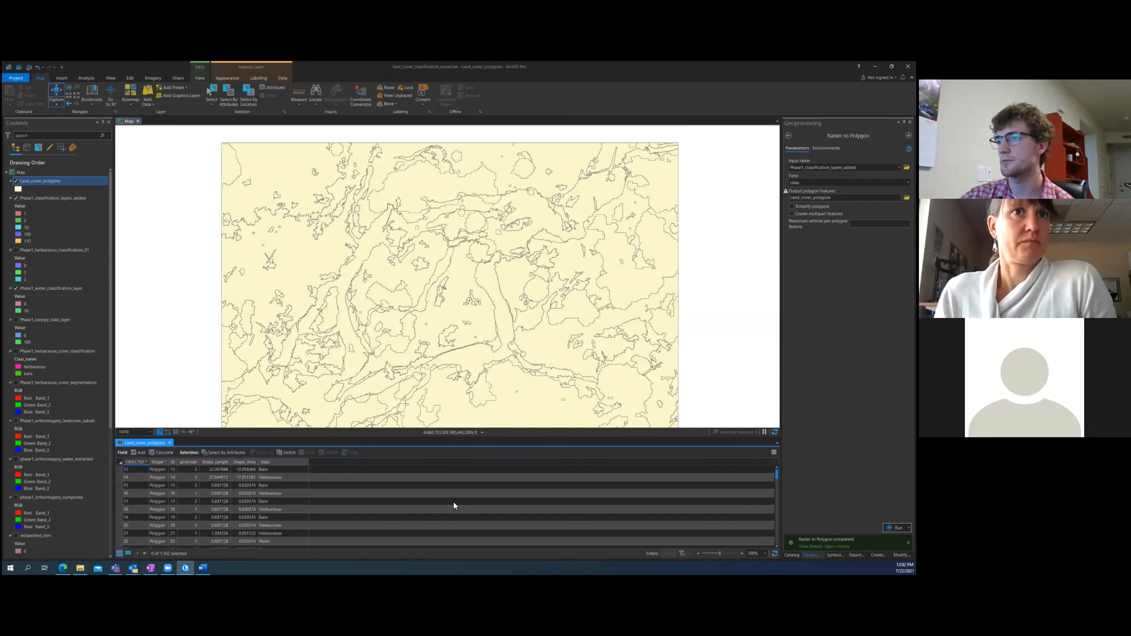
{"action": "scroll", "coordinate": [454, 503], "scroll_direction": "down", "scroll_amount": 3}
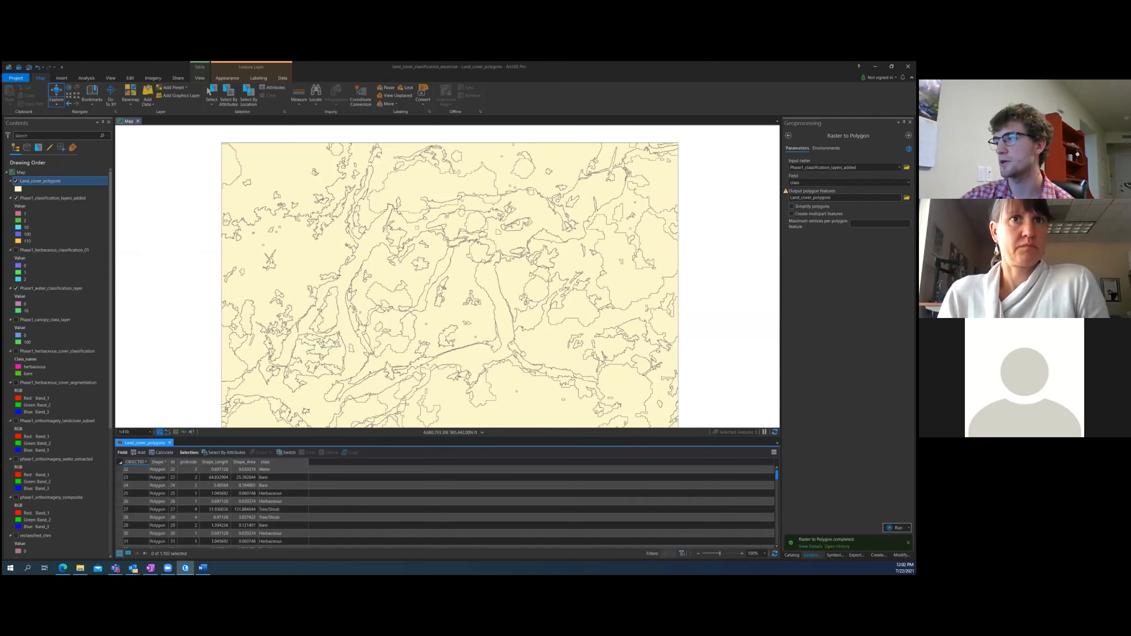
{"action": "scroll", "coordinate": [437, 483], "scroll_direction": "up", "scroll_amount": 7}
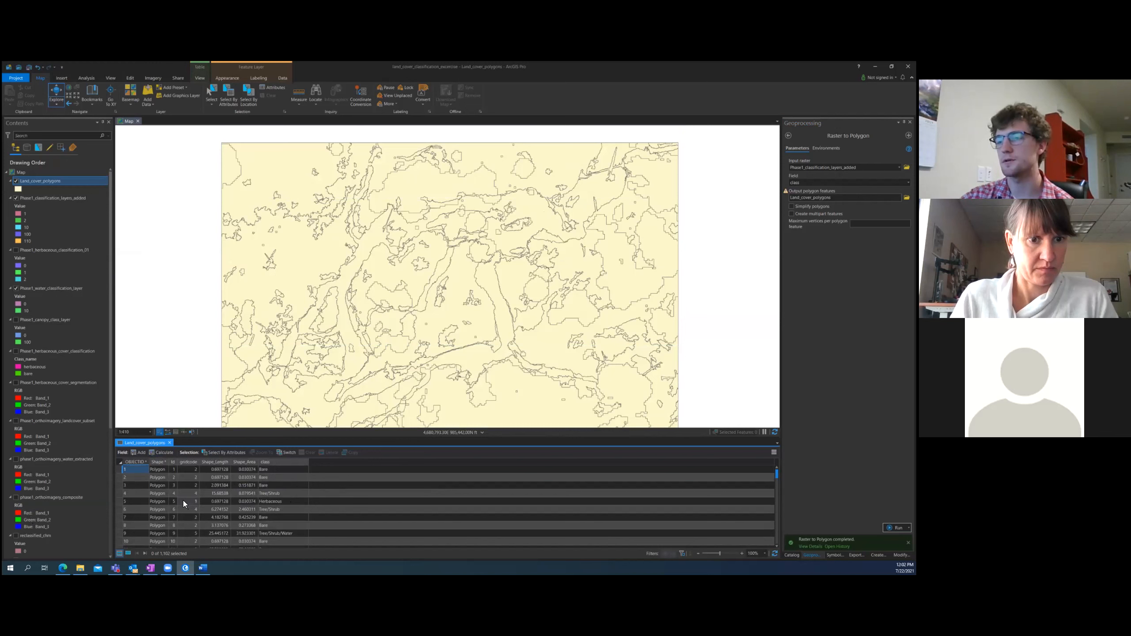
Add a Float field named area_acres to the Land_cover_polygons attribute table, save the field design and return to the table
{"action": "left_click", "coordinate": [137, 452]}
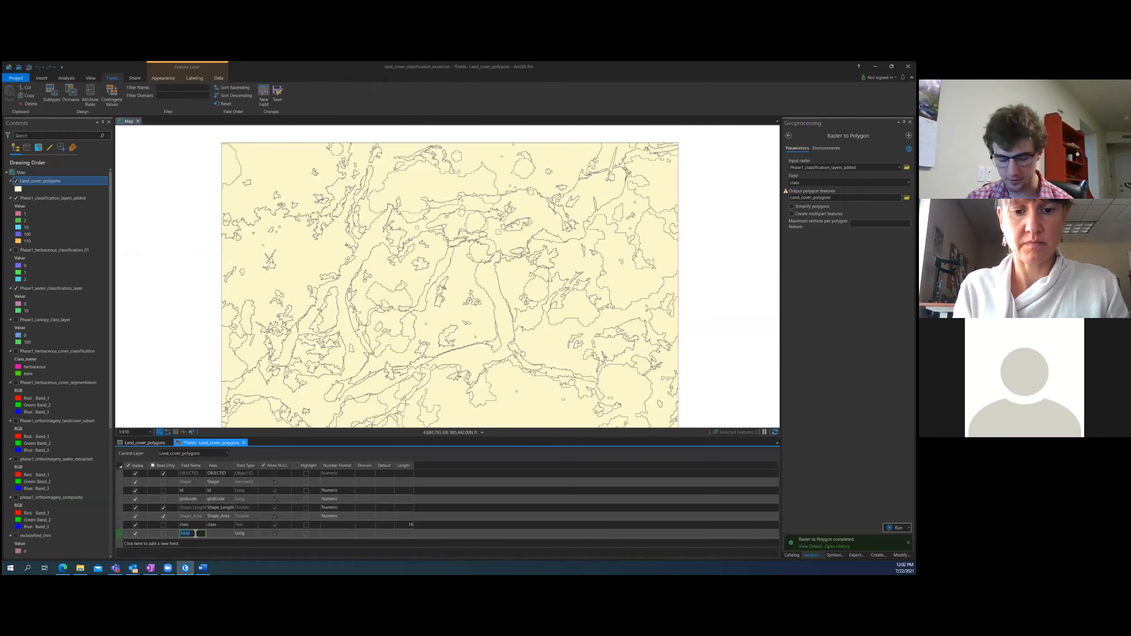
{"action": "type", "text": "area"}
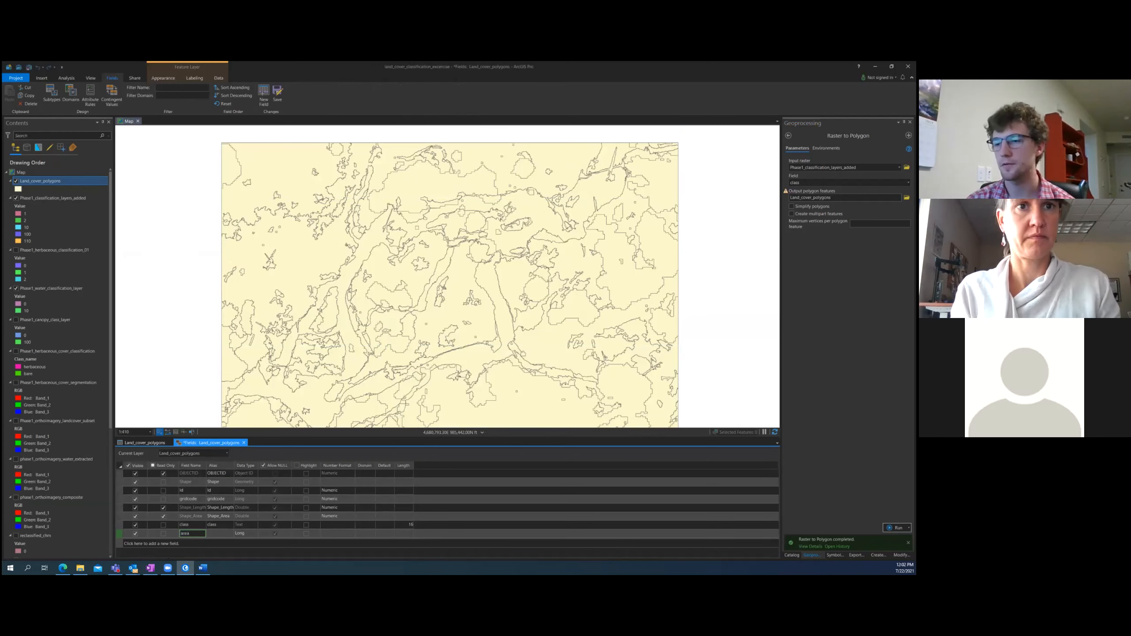
{"action": "type", "text": "_ar"}
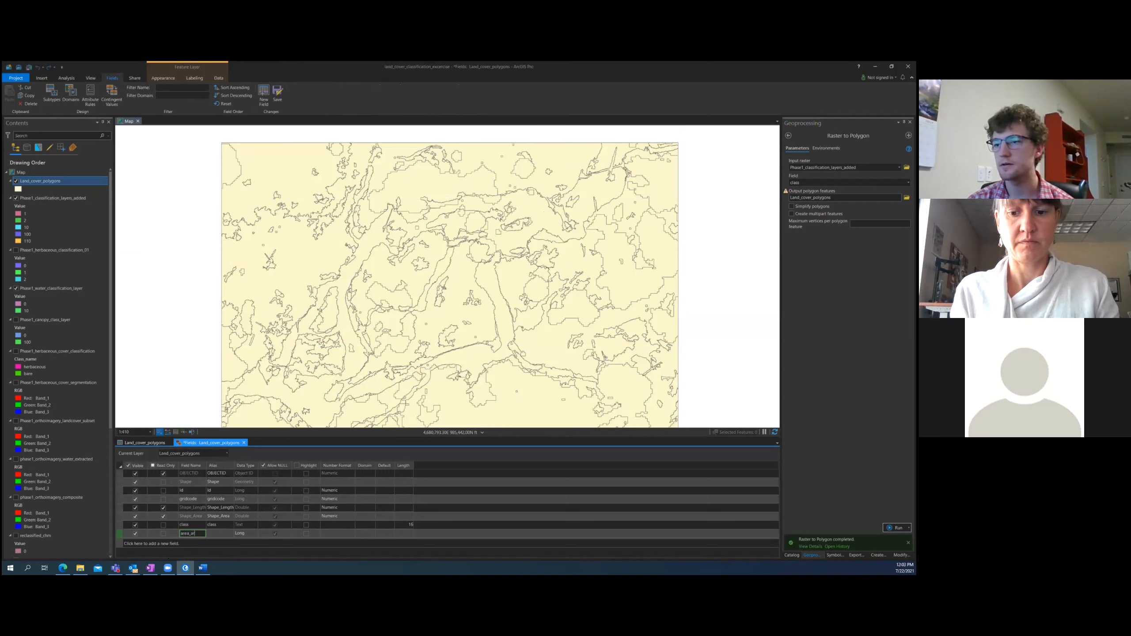
{"action": "type", "text": "res"}
{"action": "key", "text": "Tab"}
{"action": "key", "text": "Tab"}
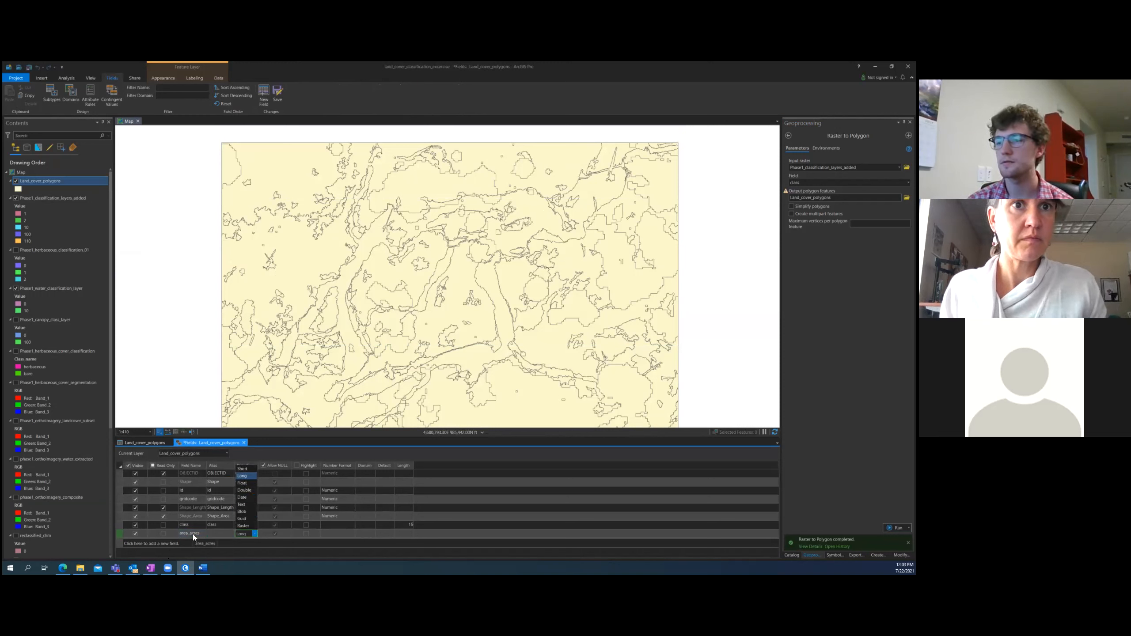
{"action": "key", "text": "Down"}
{"action": "key", "text": "Return"}
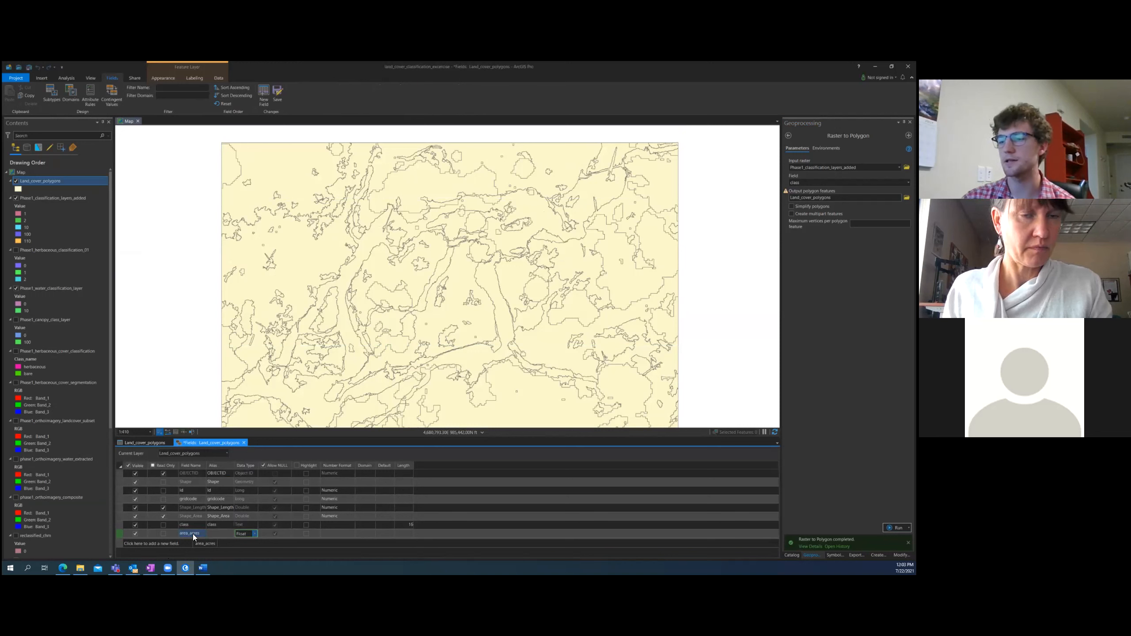
{"action": "left_click", "coordinate": [280, 91]}
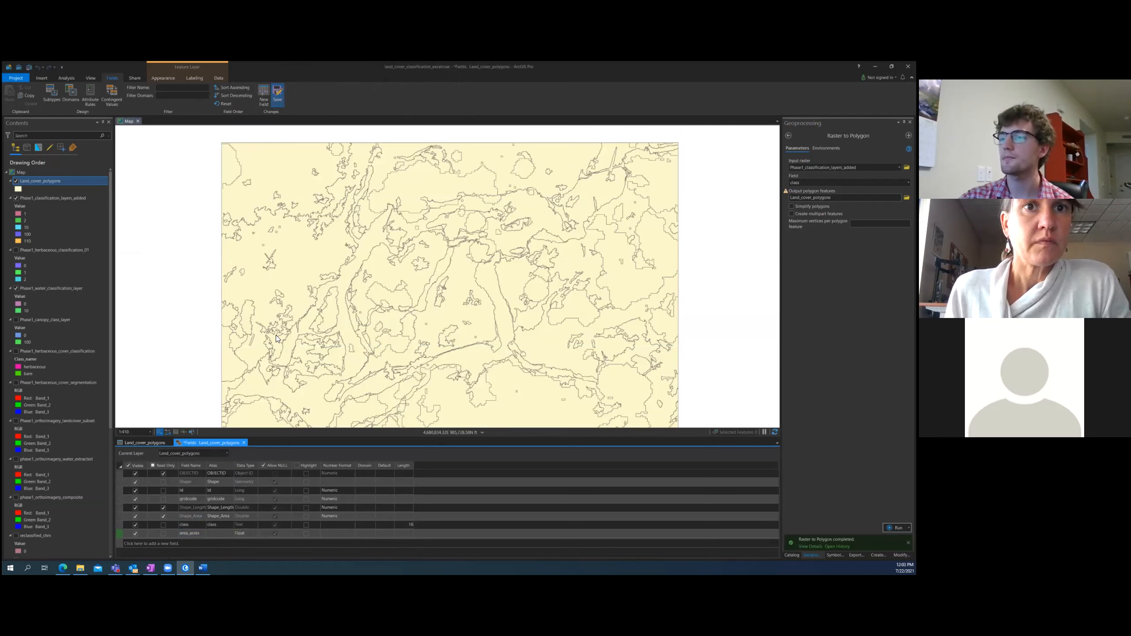
{"action": "left_click", "coordinate": [242, 443]}
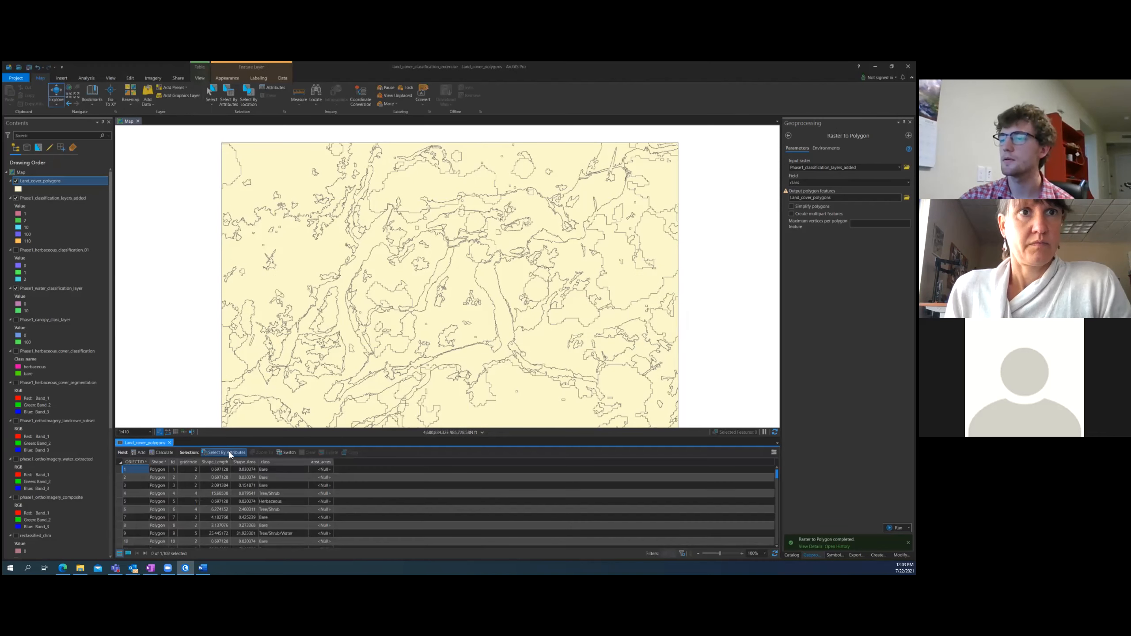
{"action": "left_click", "coordinate": [316, 463]}
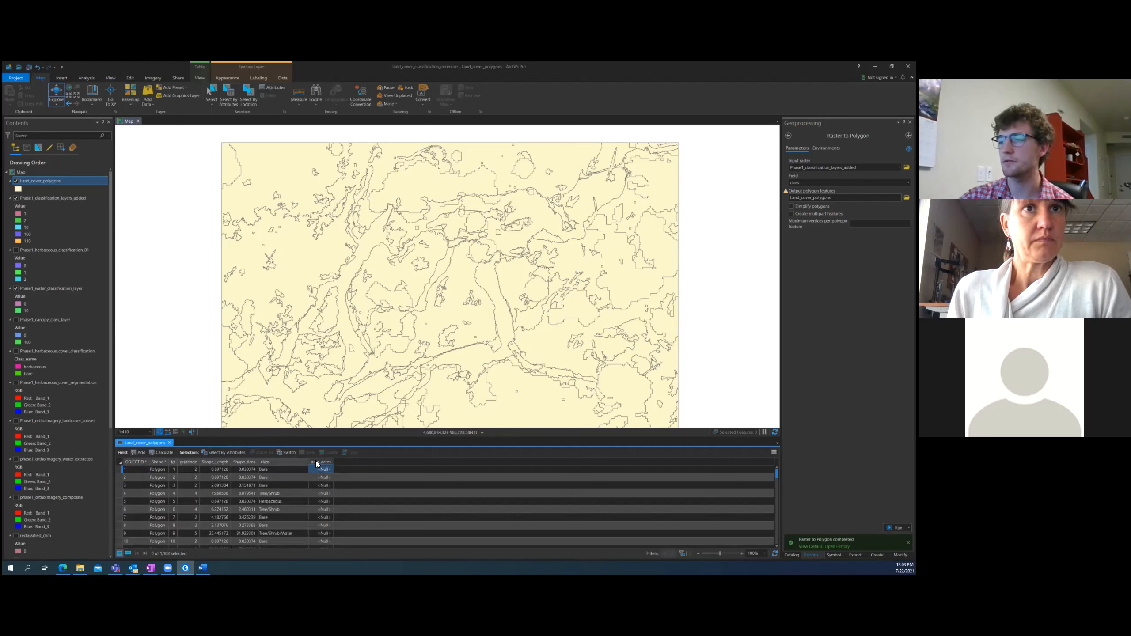
{"action": "right_click", "coordinate": [316, 463]}
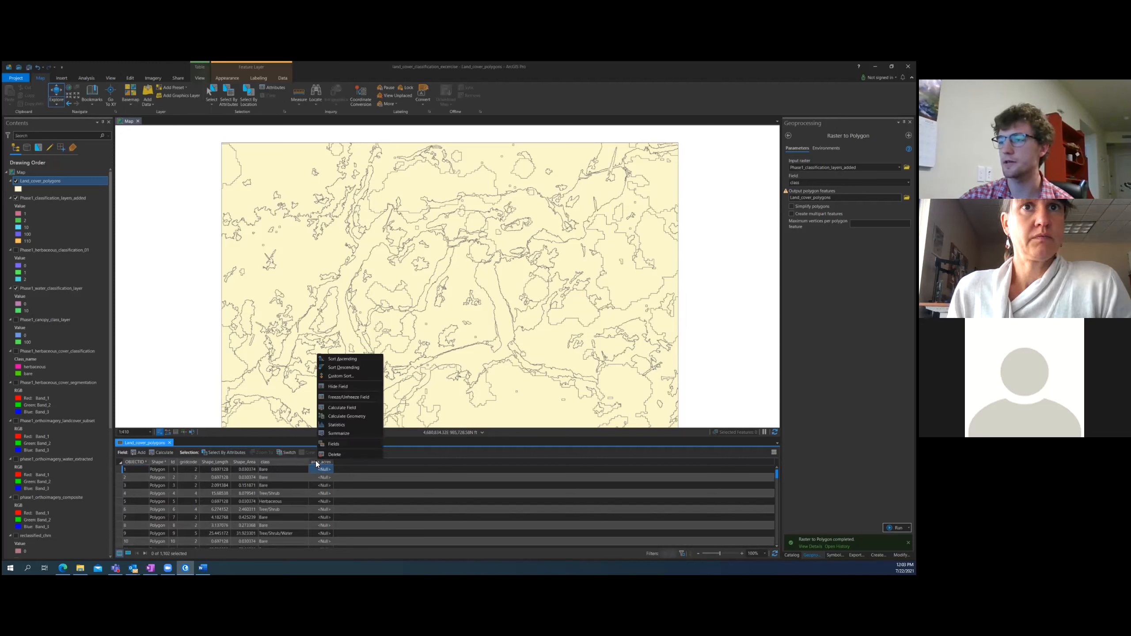
{"action": "left_click", "coordinate": [334, 416]}
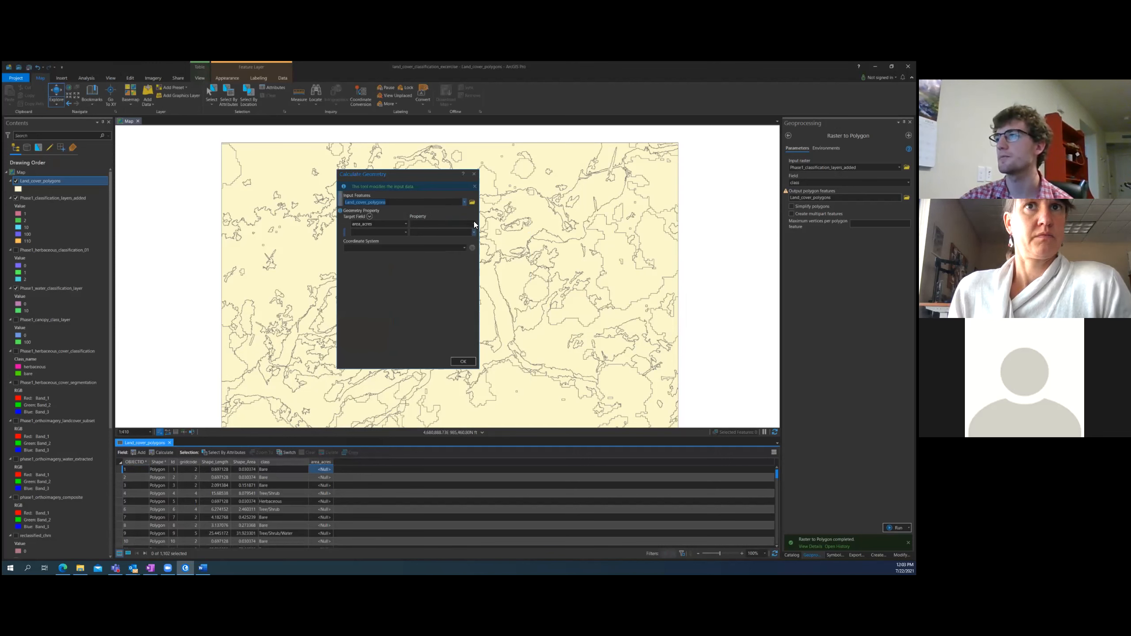
{"action": "left_click", "coordinate": [474, 222]}
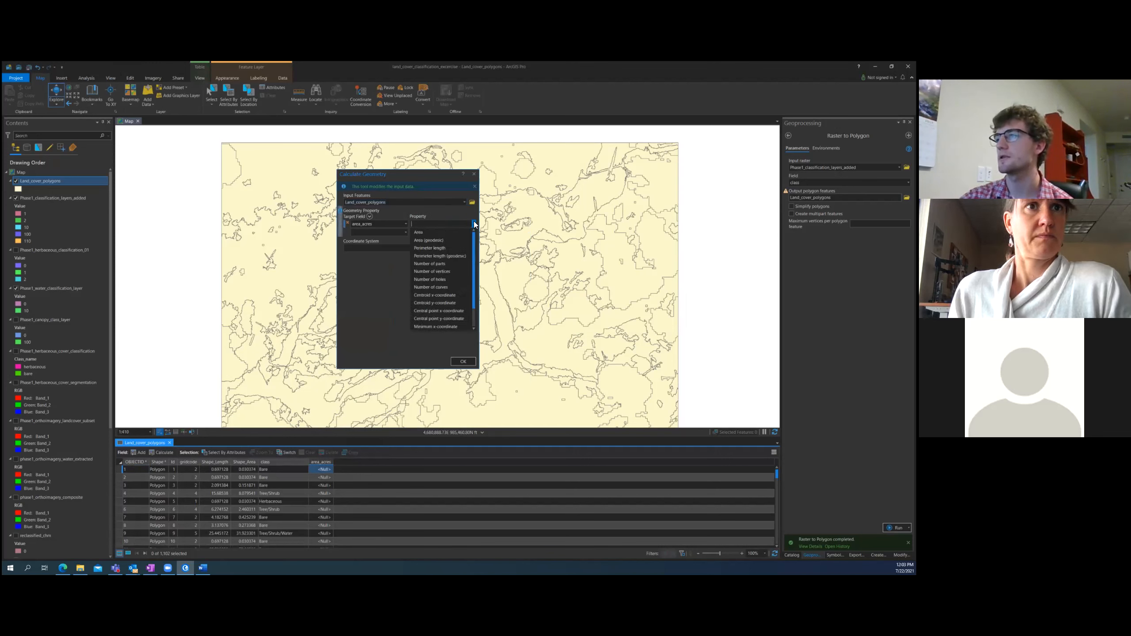
{"action": "left_click", "coordinate": [419, 232]}
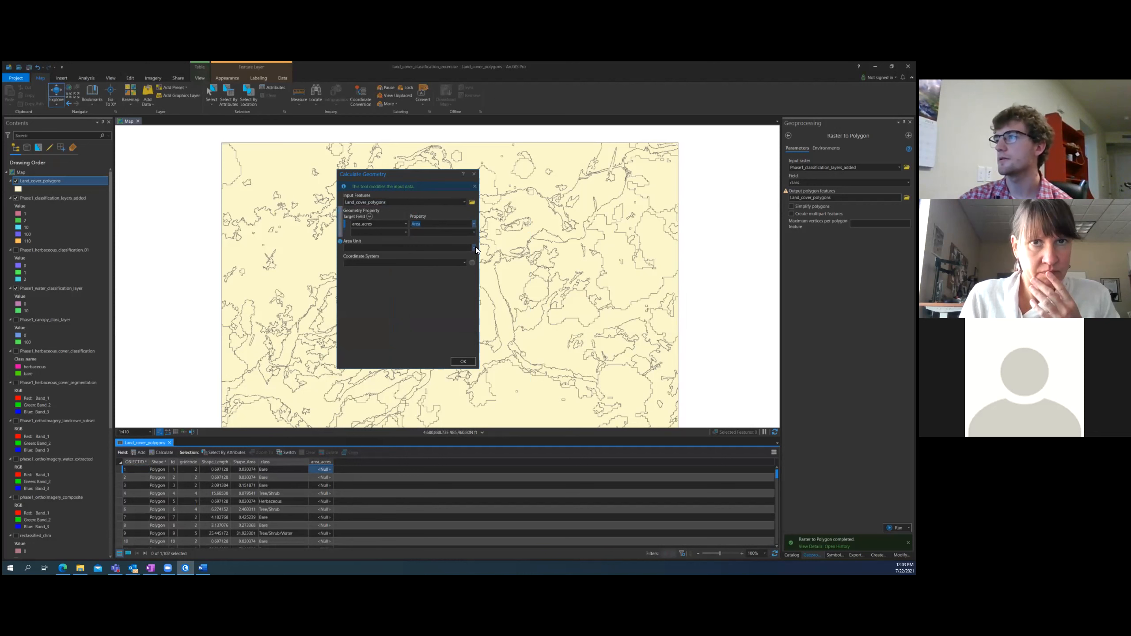
{"action": "left_click", "coordinate": [474, 248]}
{"action": "left_click", "coordinate": [363, 257]}
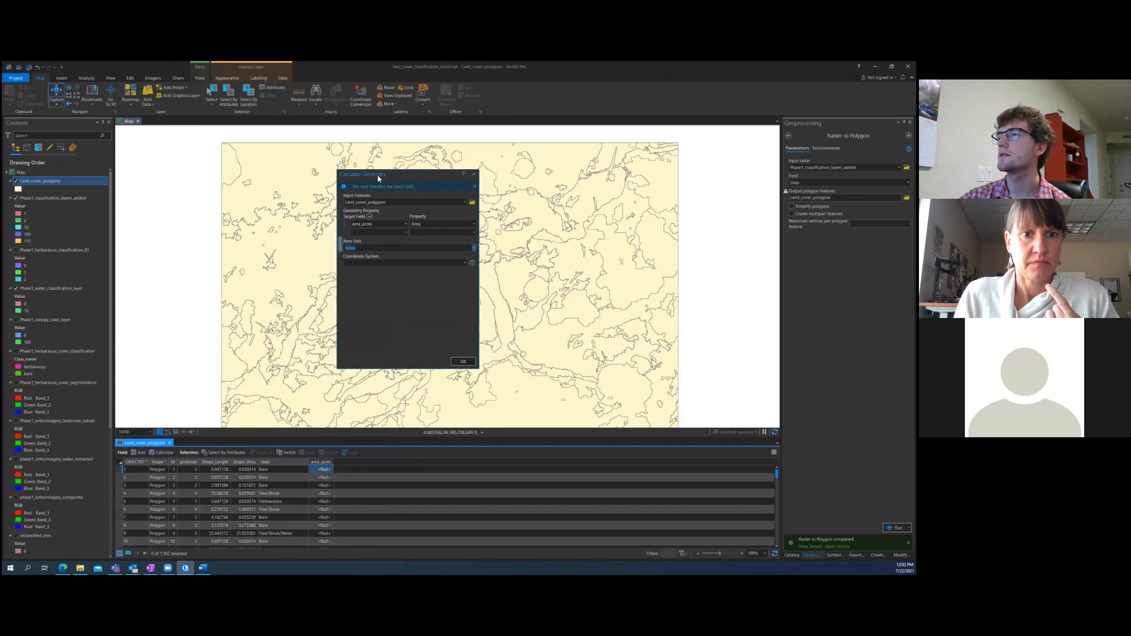
{"action": "left_click_drag", "start_coordinate": [376, 175], "coordinate": [339, 173]}
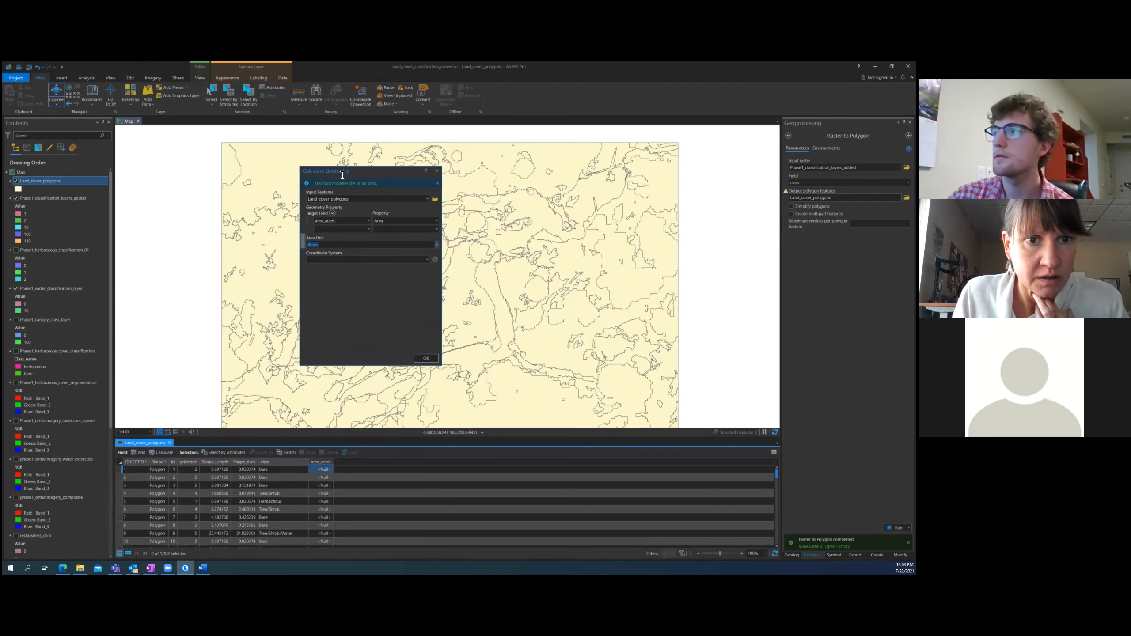
{"action": "left_click", "coordinate": [369, 220]}
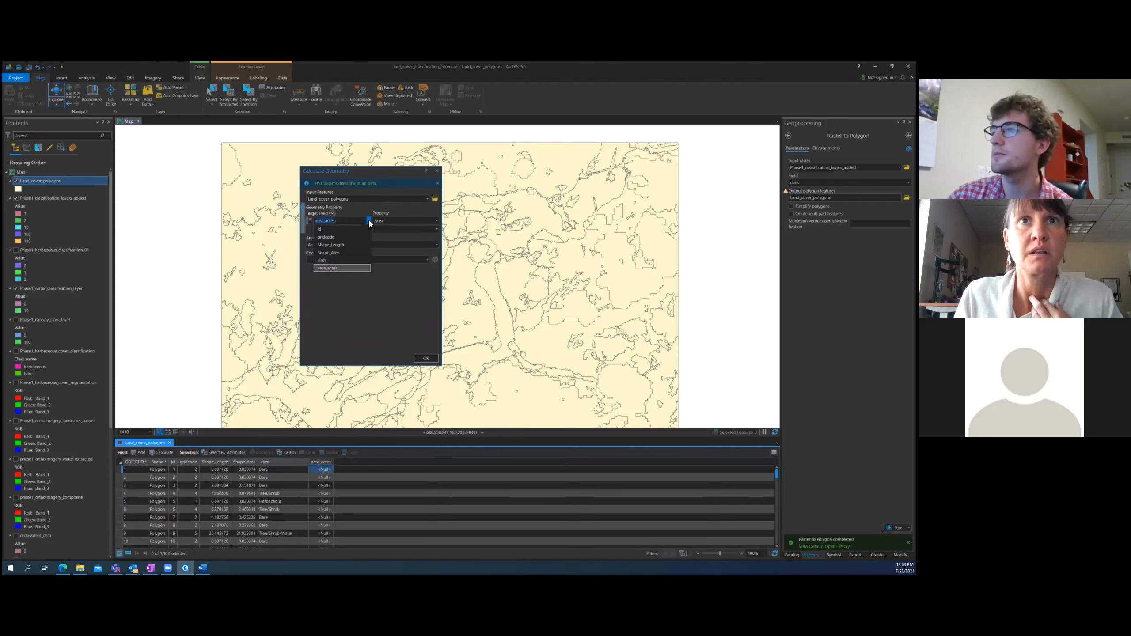
{"action": "left_click", "coordinate": [343, 268]}
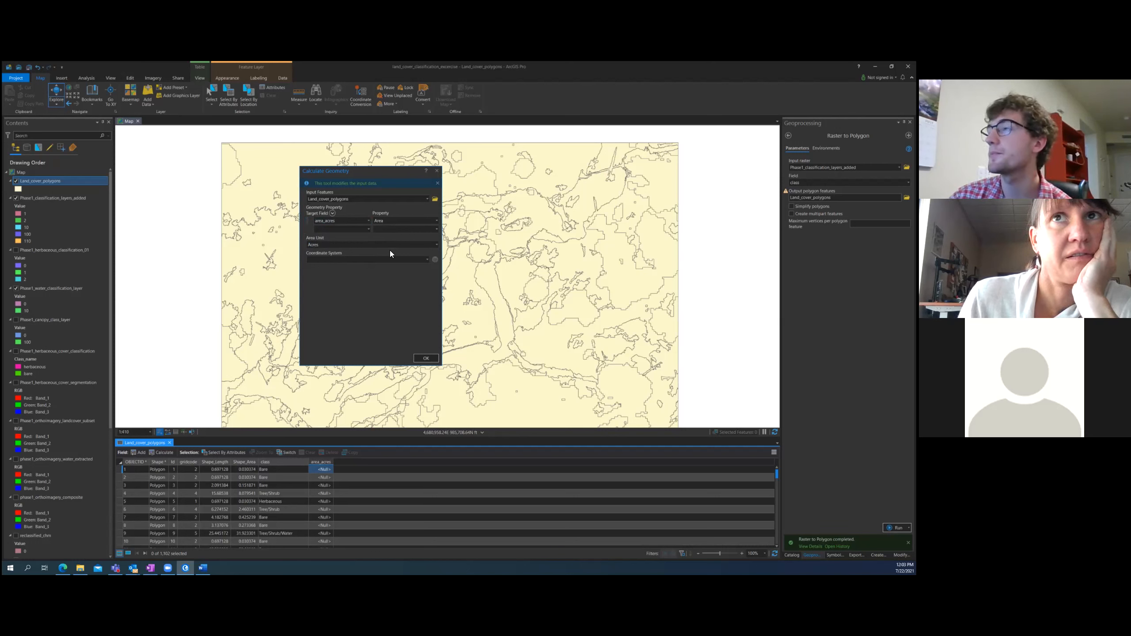
{"action": "left_click", "coordinate": [430, 220]}
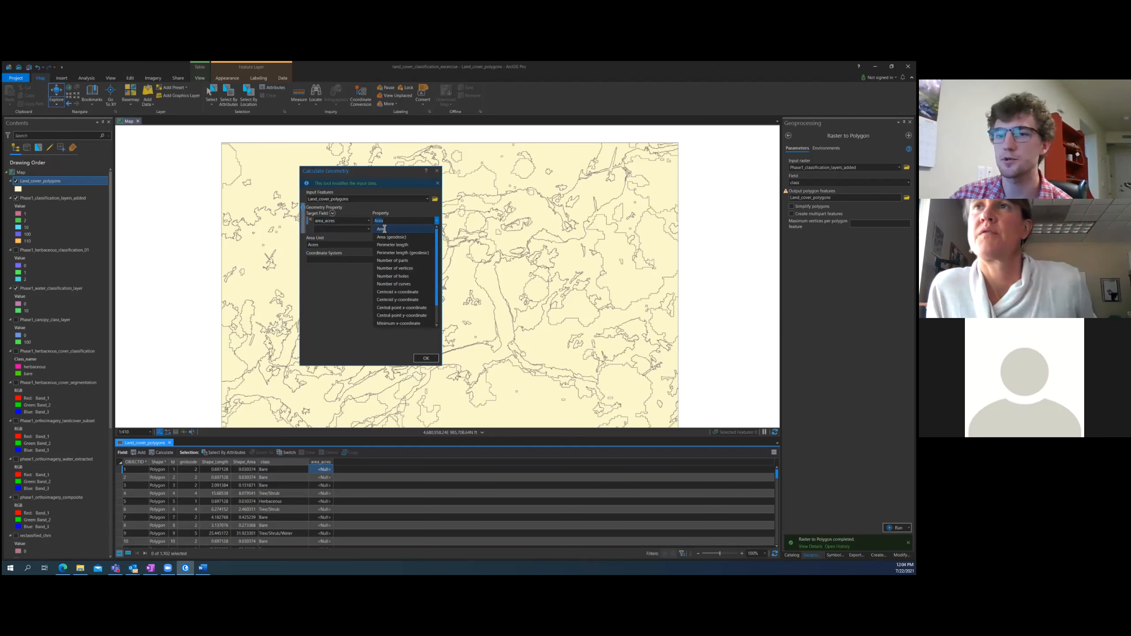
{"action": "left_click", "coordinate": [385, 229]}
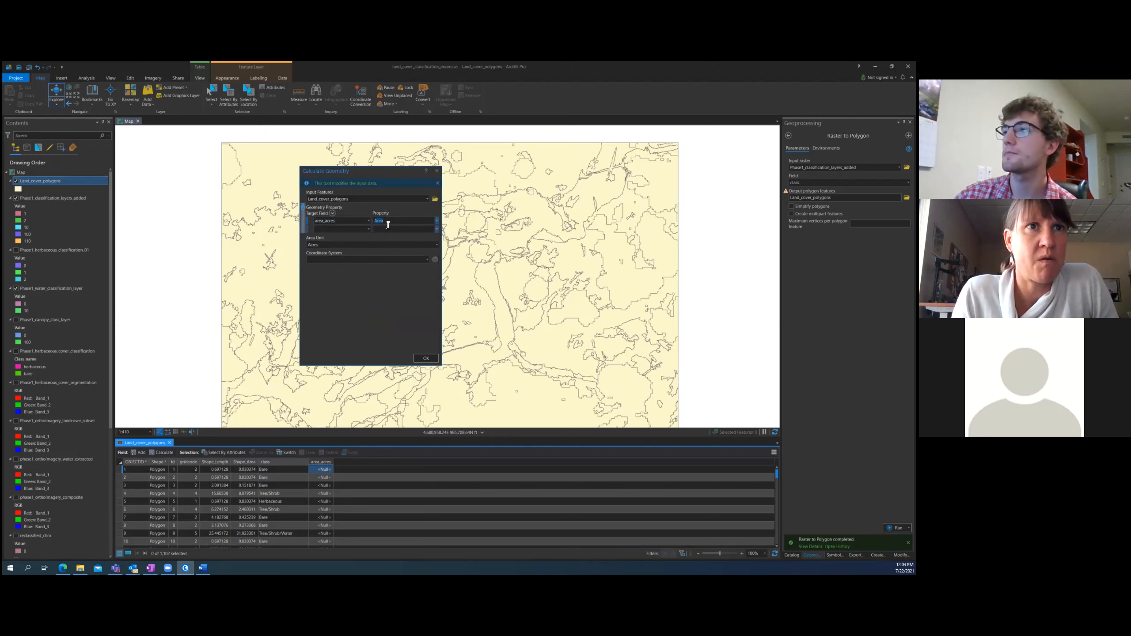
{"action": "left_click", "coordinate": [437, 171]}
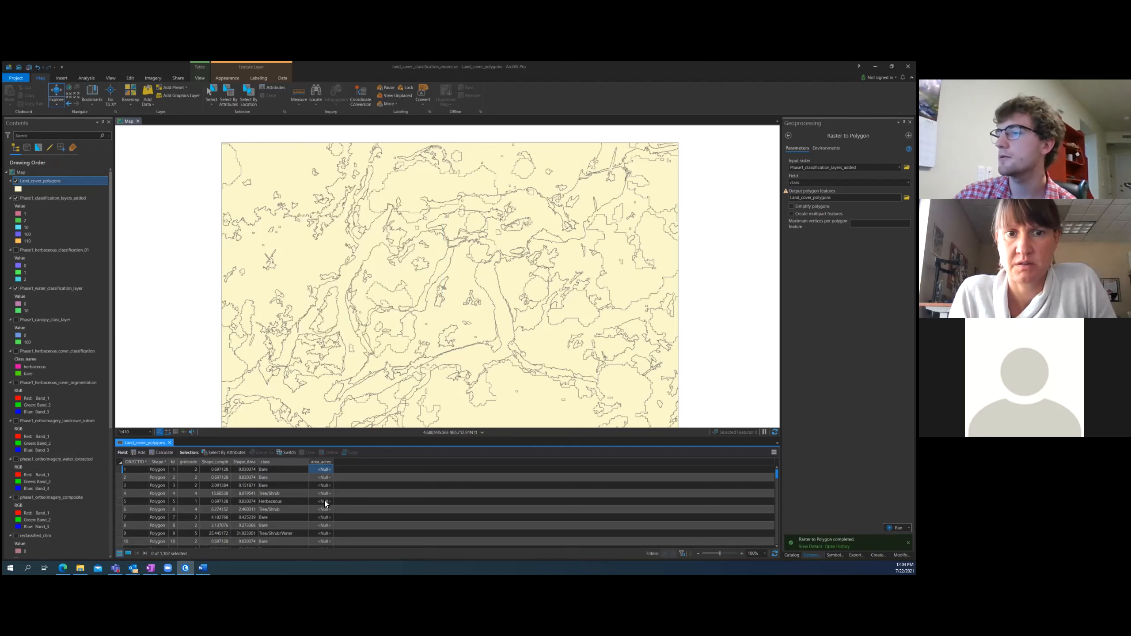
{"action": "right_click", "coordinate": [321, 464]}
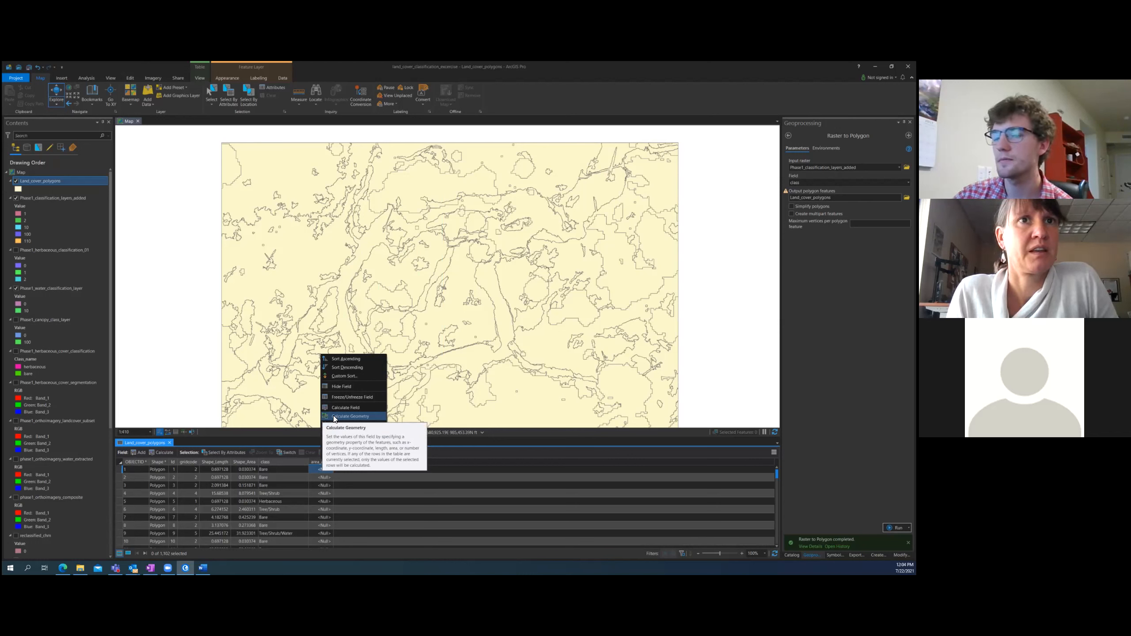
{"action": "left_click", "coordinate": [286, 464]}
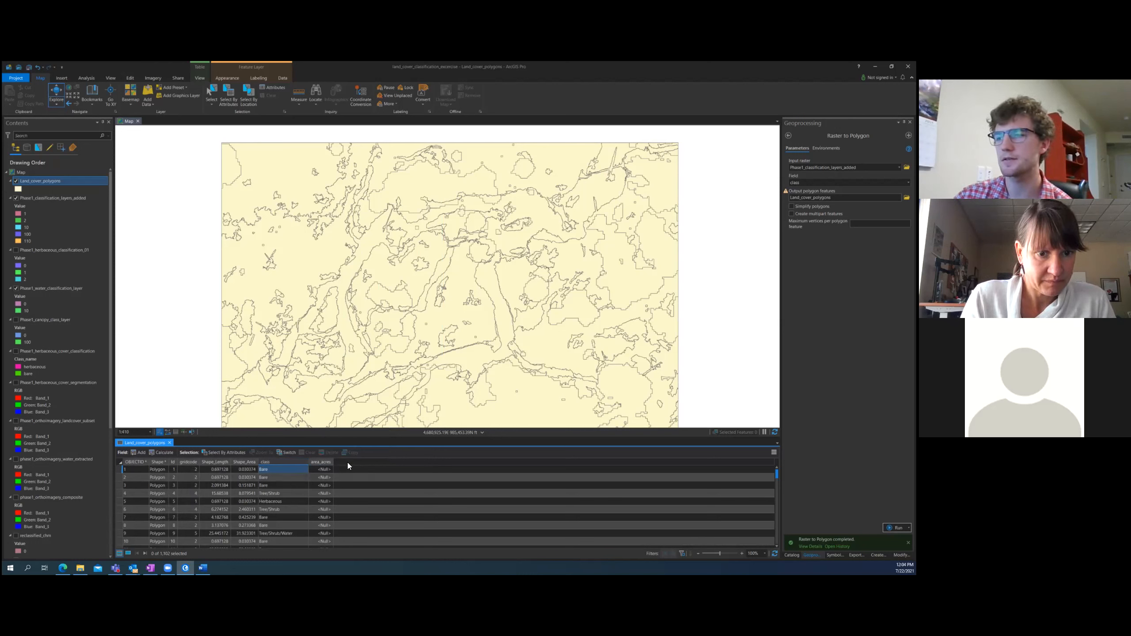
{"action": "key", "text": "Right"}
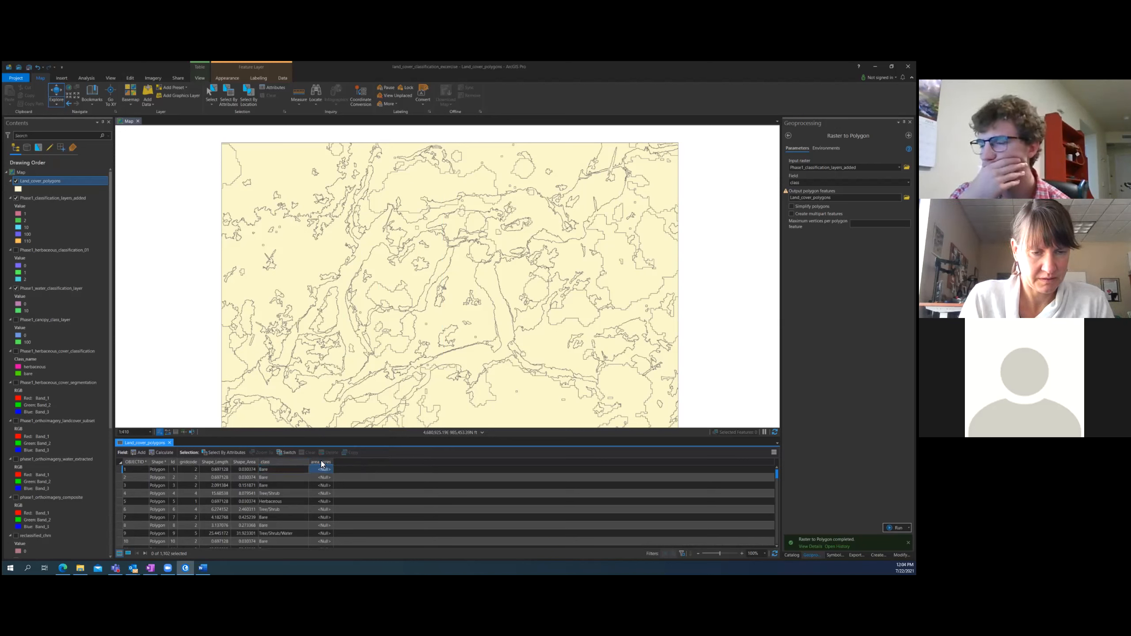
{"action": "right_click", "coordinate": [325, 494]}
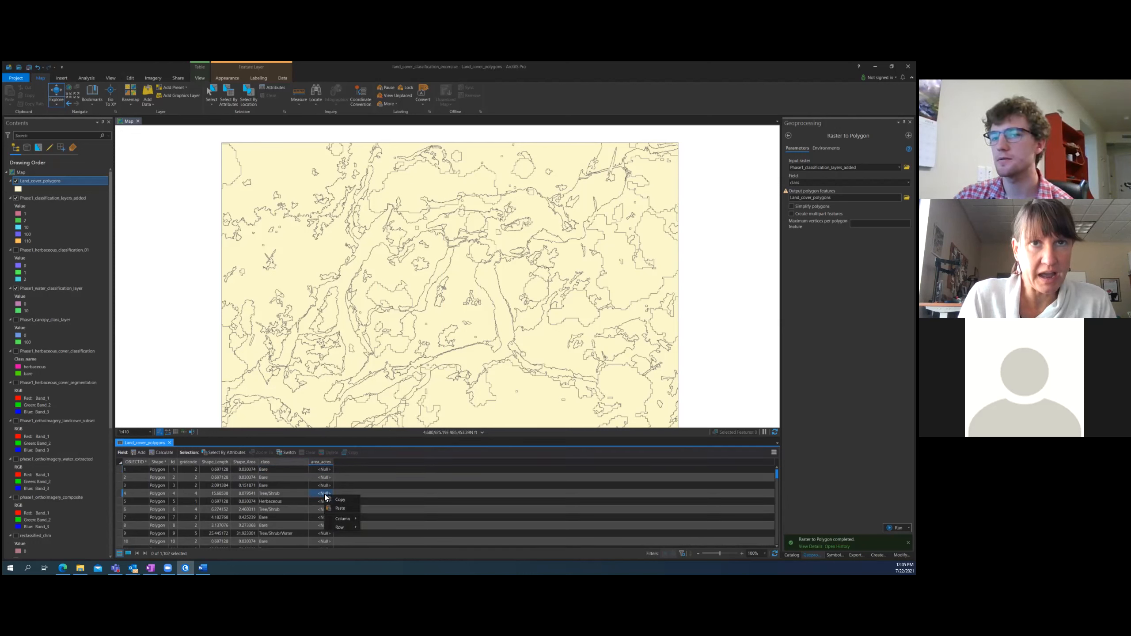
{"action": "right_click", "coordinate": [323, 464]}
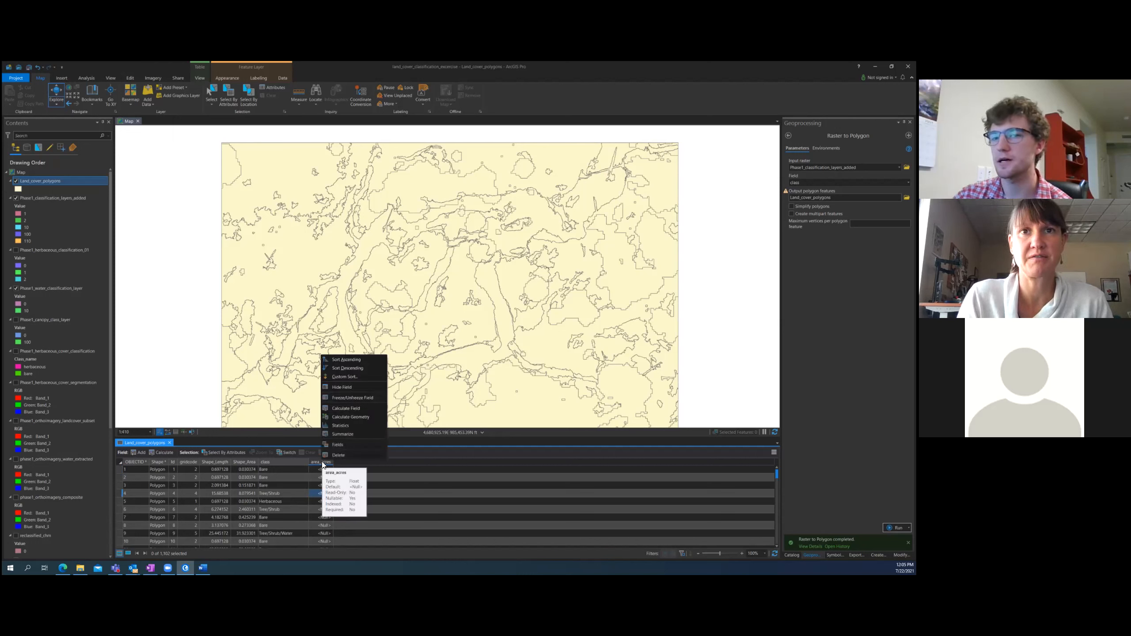
{"action": "left_click", "coordinate": [338, 407]}
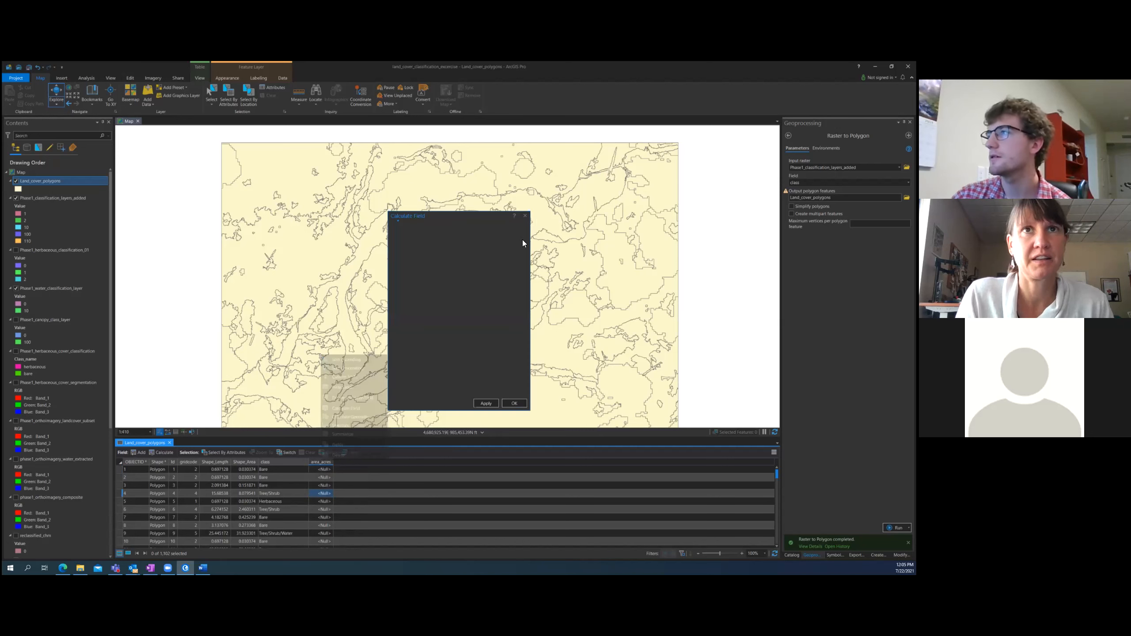
Calculate the geometry of the area_acres field as Area in Acres for all Land_cover_polygons records
{"action": "right_click", "coordinate": [324, 464]}
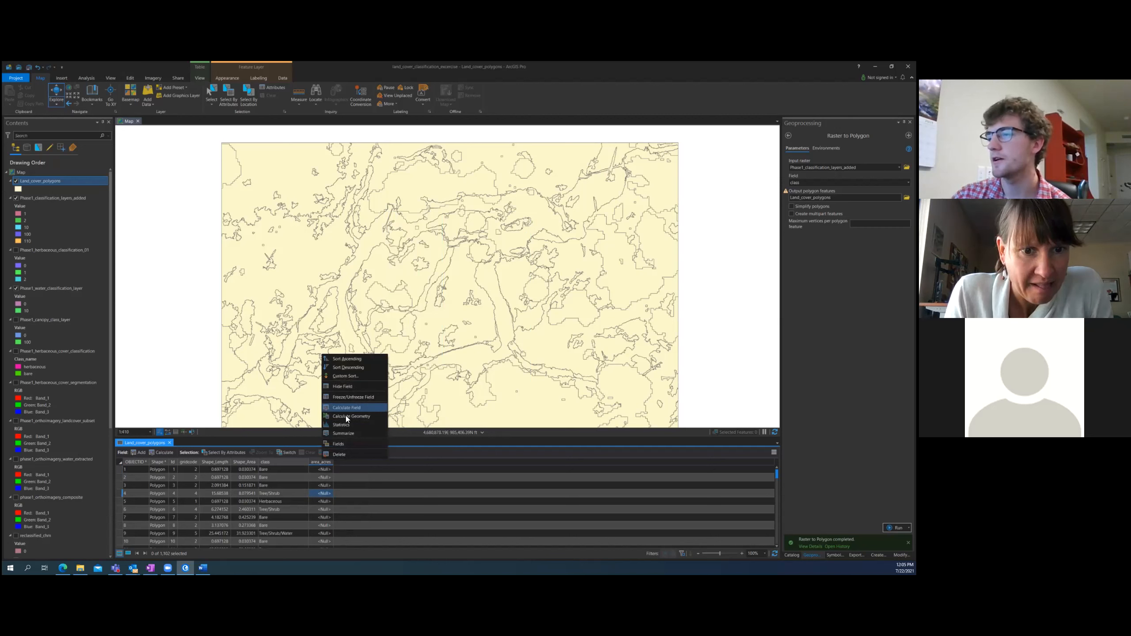
{"action": "left_click", "coordinate": [346, 416]}
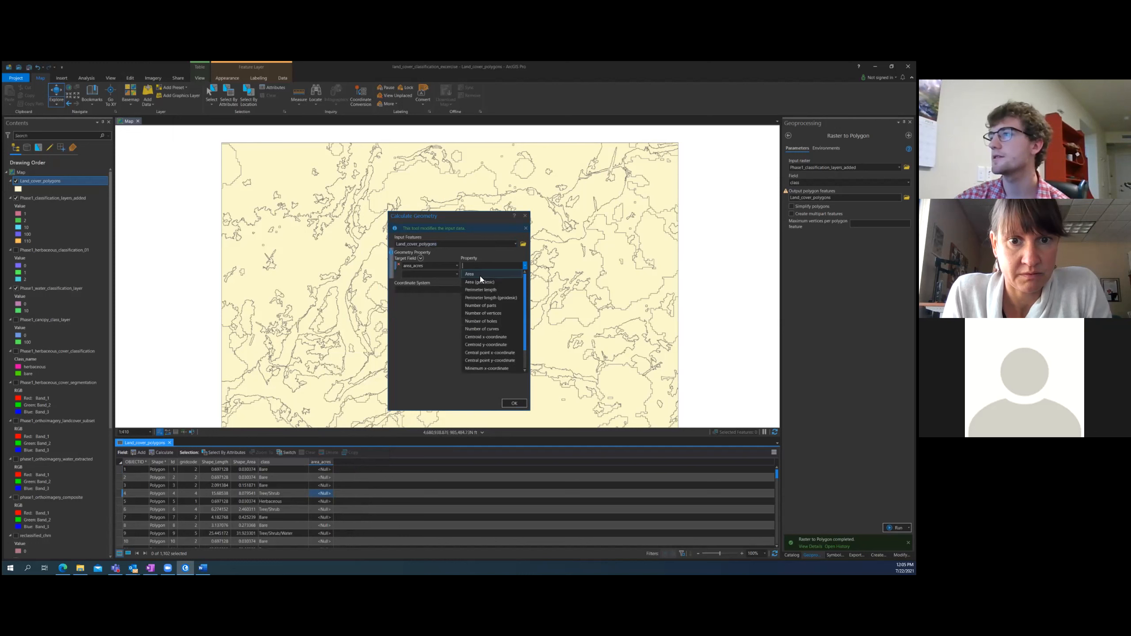
{"action": "left_click", "coordinate": [479, 274]}
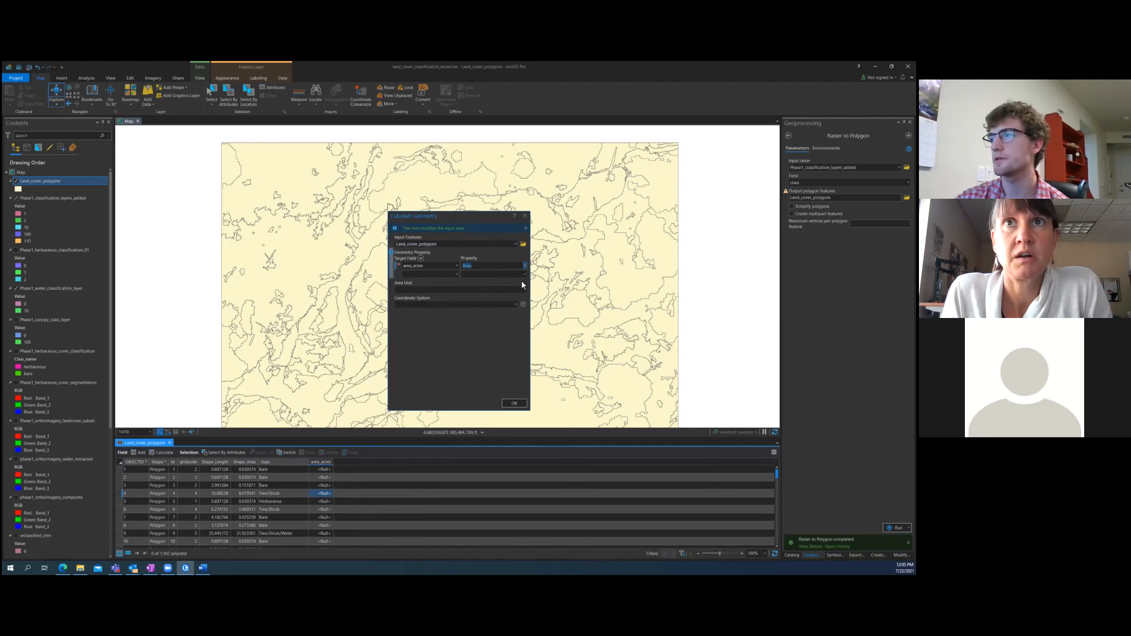
{"action": "left_click", "coordinate": [525, 289]}
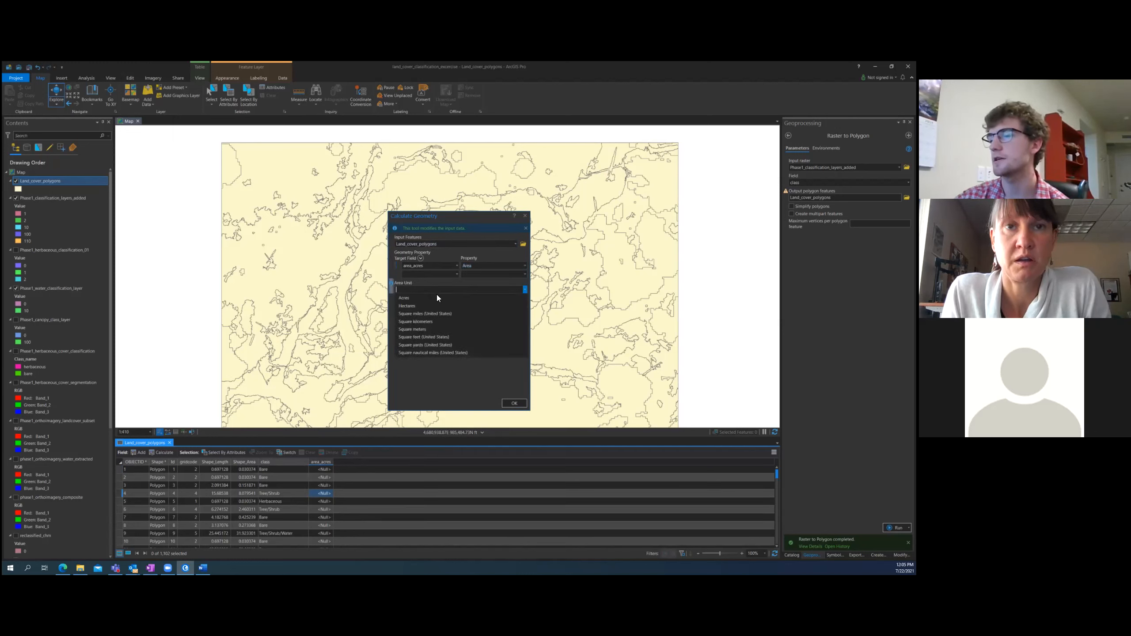
{"action": "left_click", "coordinate": [436, 296]}
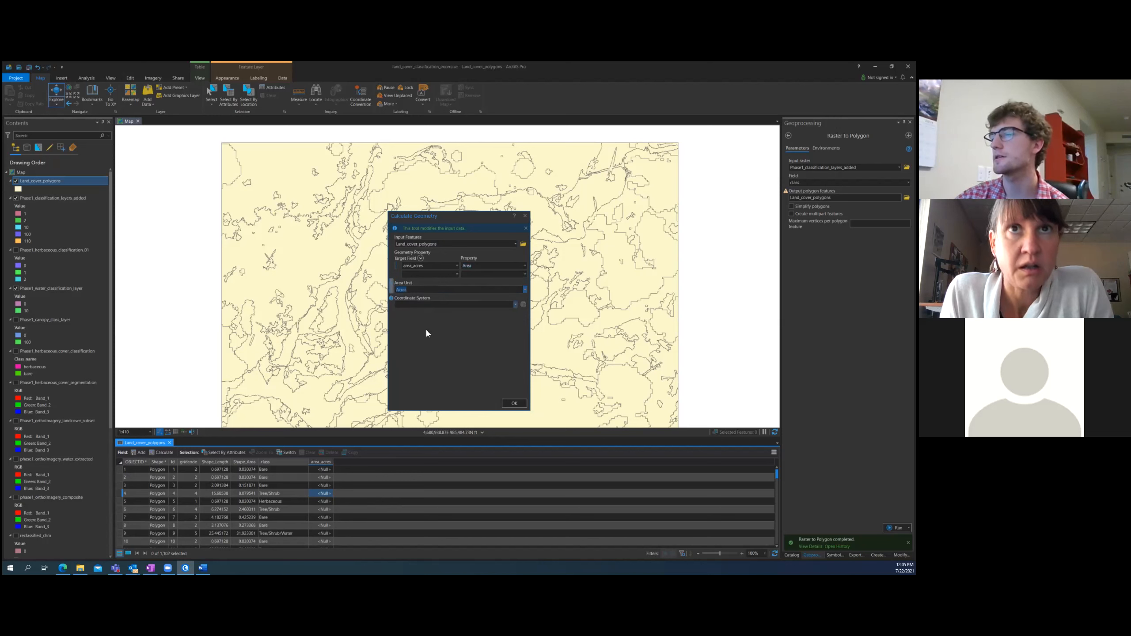
{"action": "left_click", "coordinate": [517, 405]}
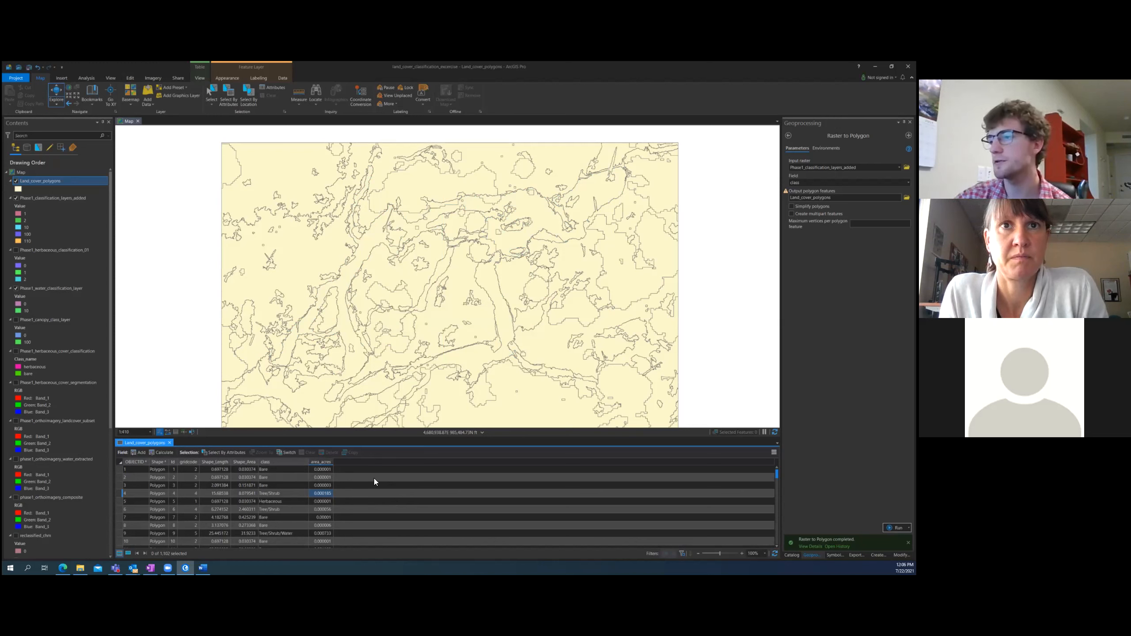
Recalculate the area_acres field's geometry as Area in Acres, using the coordinate system of Land_cover_polygons
{"action": "right_click", "coordinate": [330, 461]}
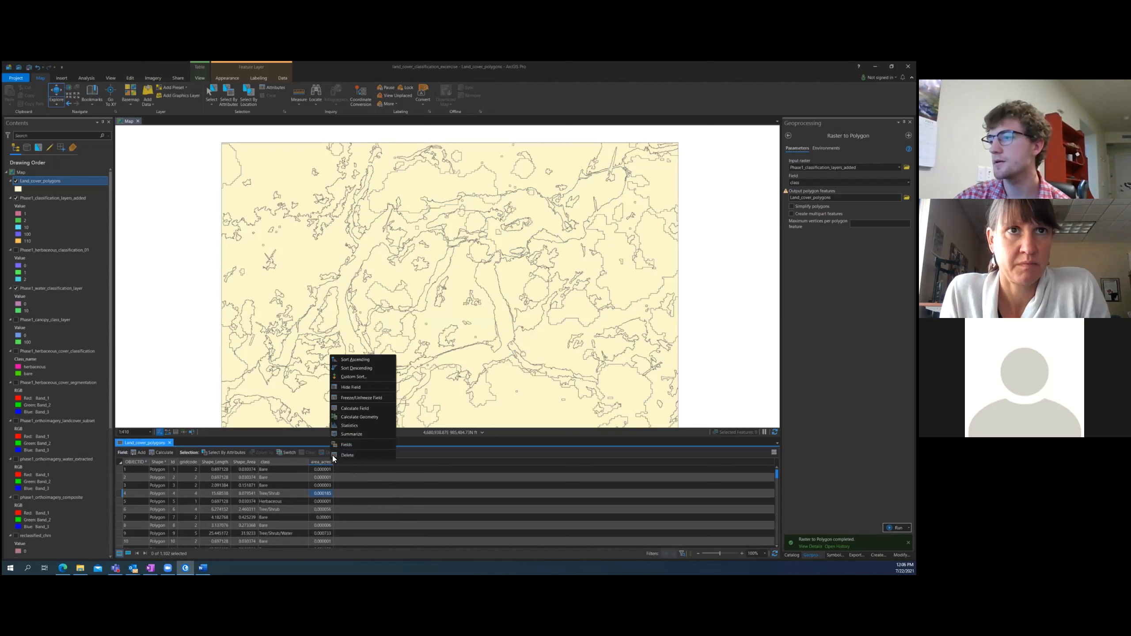
{"action": "left_click", "coordinate": [346, 417]}
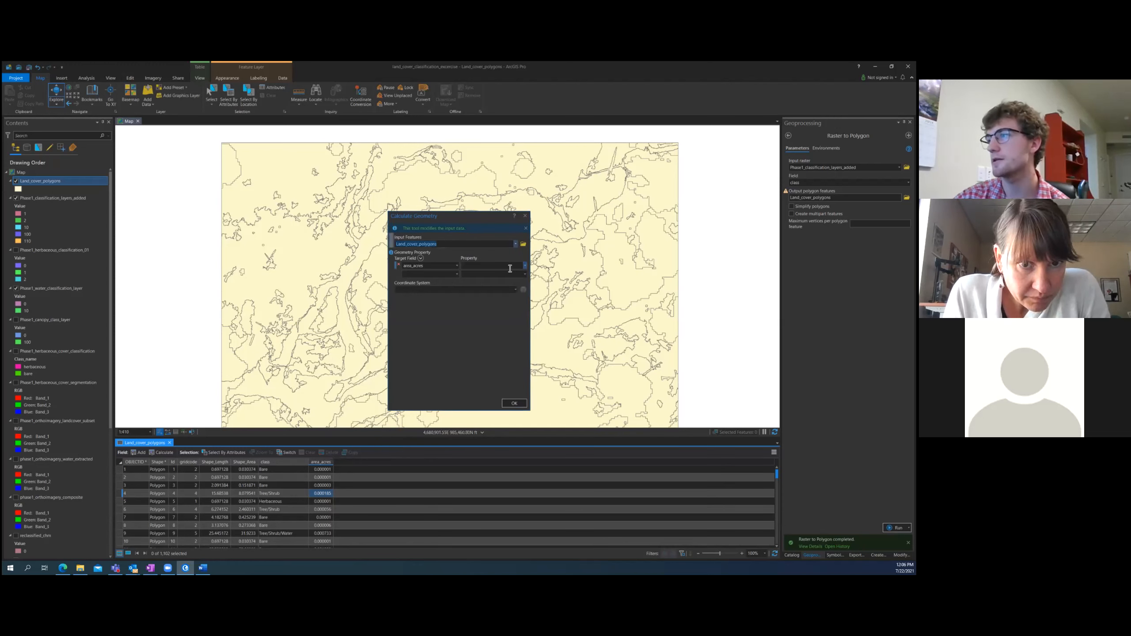
{"action": "left_click", "coordinate": [510, 267]}
{"action": "key", "text": "Return"}
{"action": "left_click", "coordinate": [525, 289]}
{"action": "scroll", "coordinate": [453, 302], "scroll_direction": "up", "scroll_amount": 3}
{"action": "left_click", "coordinate": [448, 299]}
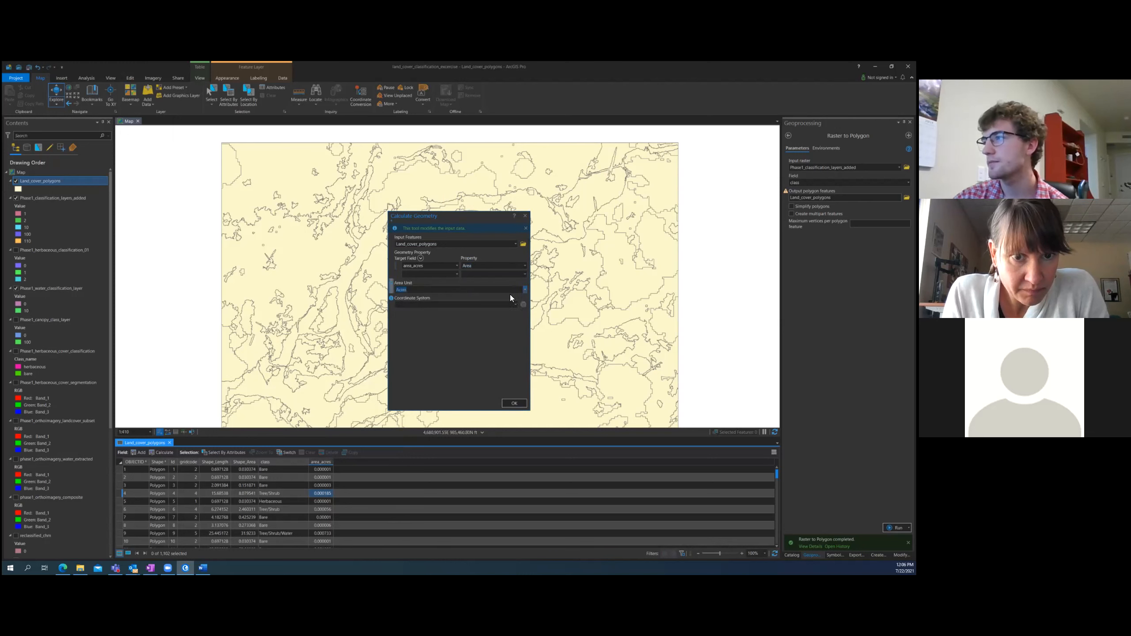
{"action": "left_click", "coordinate": [516, 304]}
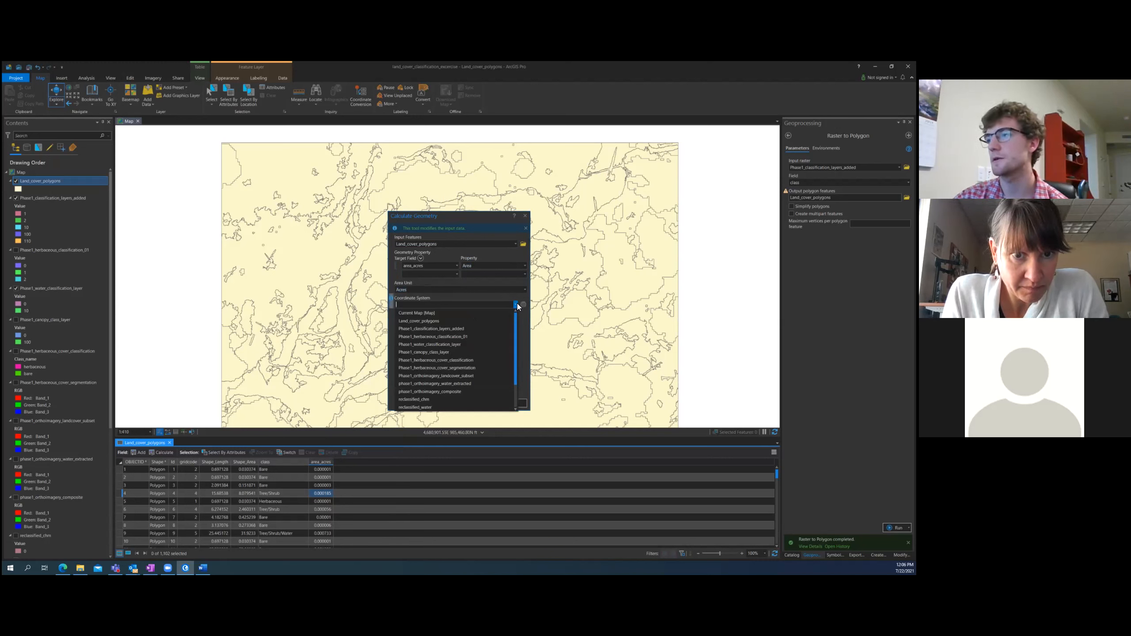
{"action": "left_click", "coordinate": [427, 321]}
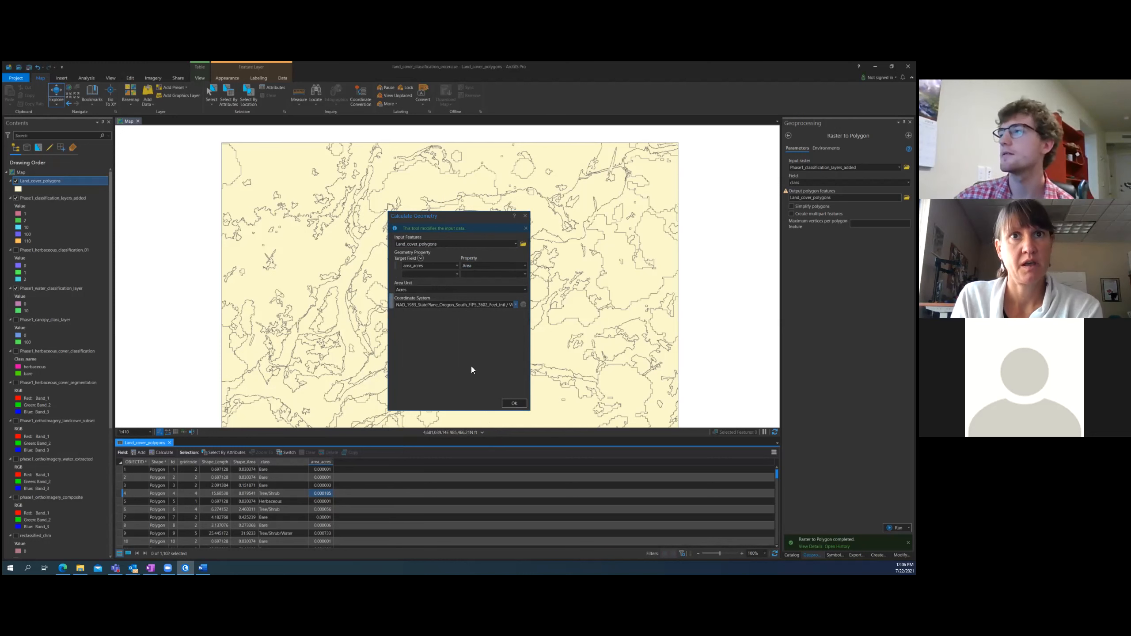
{"action": "left_click", "coordinate": [505, 401]}
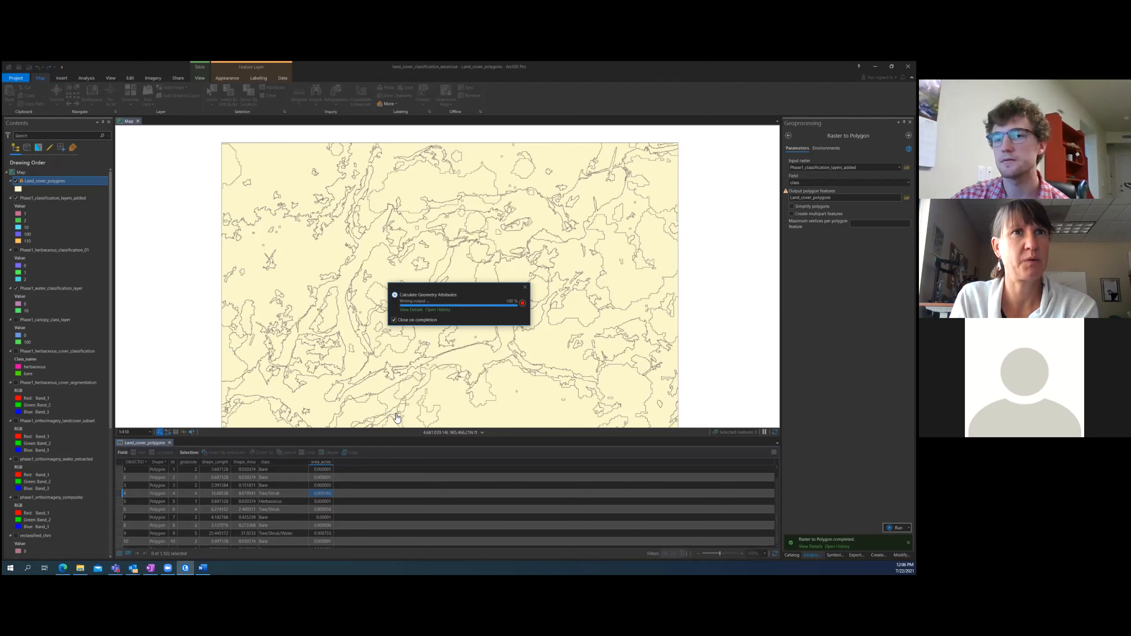
{"action": "left_click", "coordinate": [371, 443]}
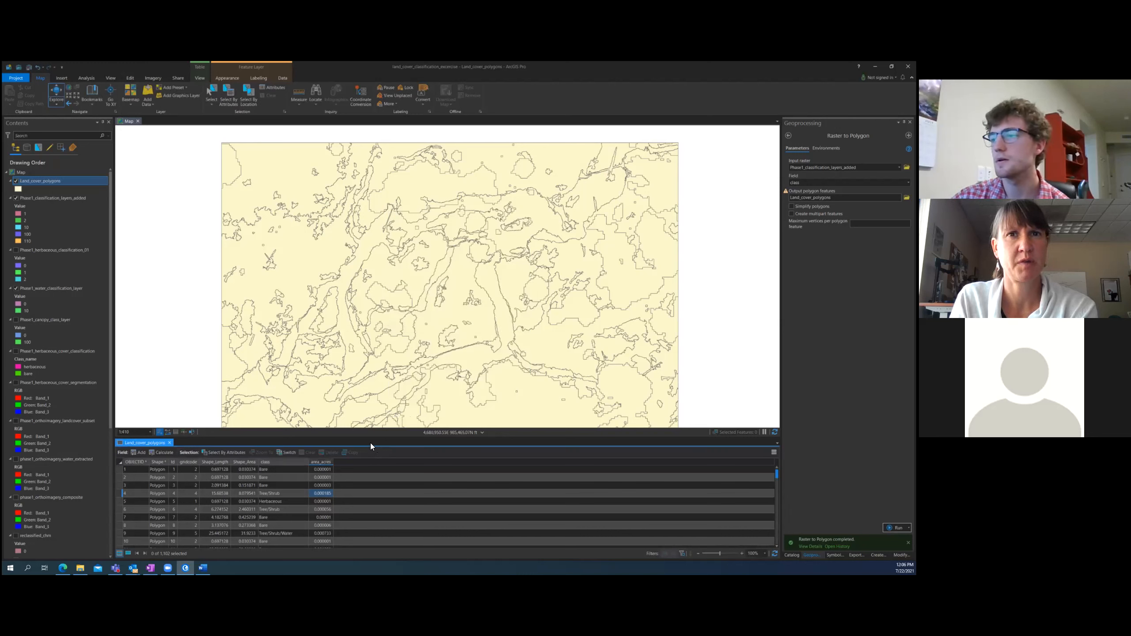
View the statistics and distribution chart of the area_acres field, widen the chart properties, and close the chart and attribute table
{"action": "right_click", "coordinate": [321, 463]}
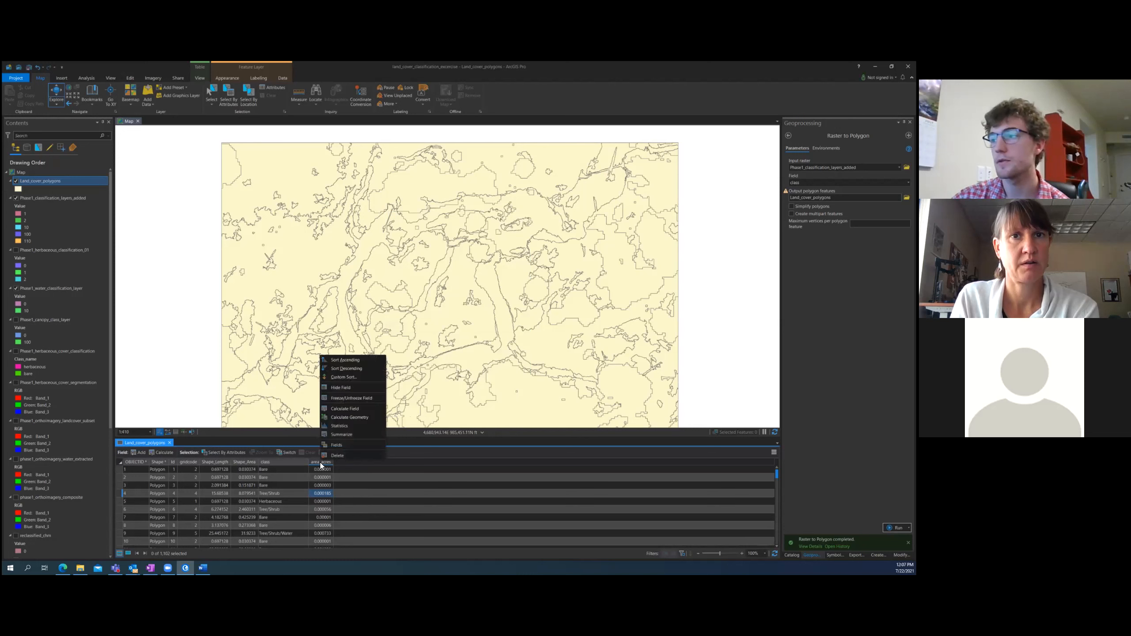
{"action": "left_click", "coordinate": [348, 426]}
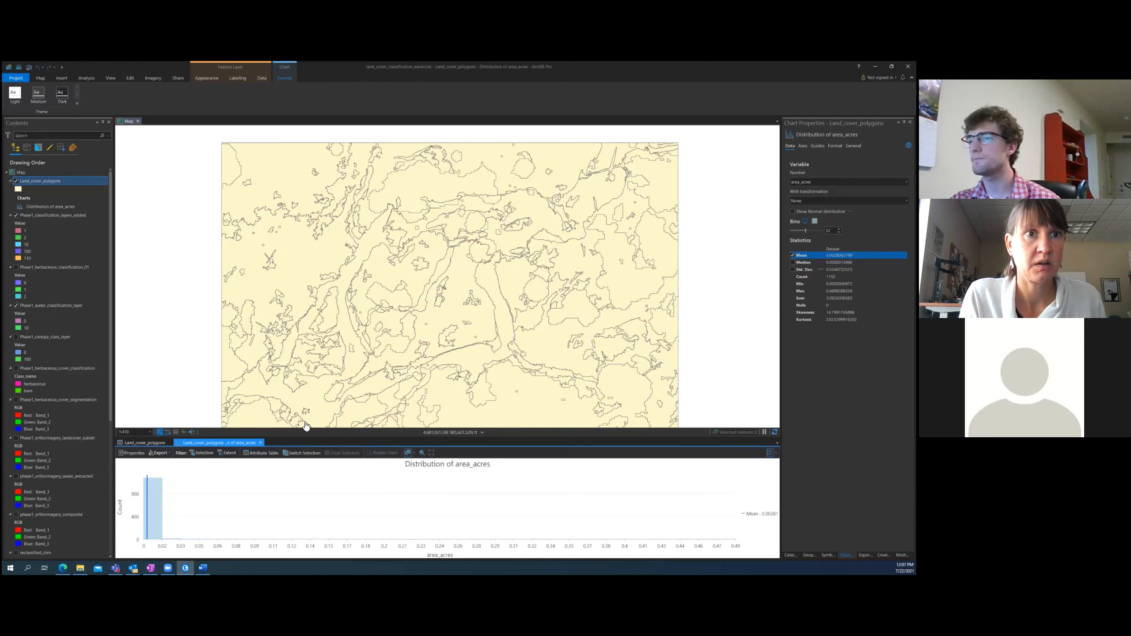
{"action": "left_click", "coordinate": [261, 443]}
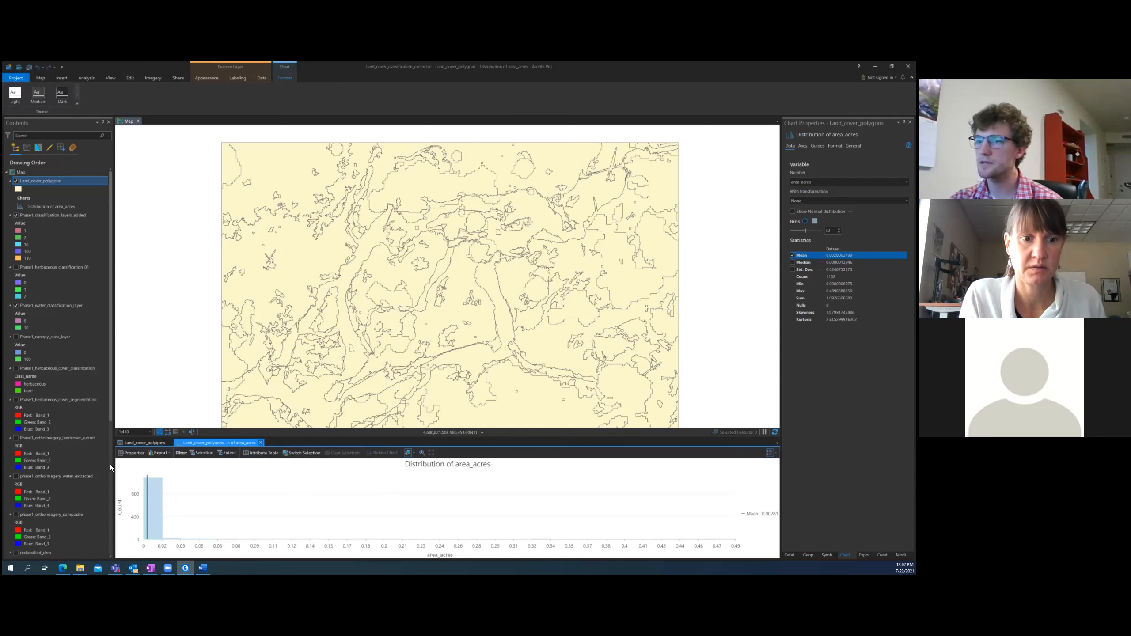
{"action": "right_click", "coordinate": [328, 461]}
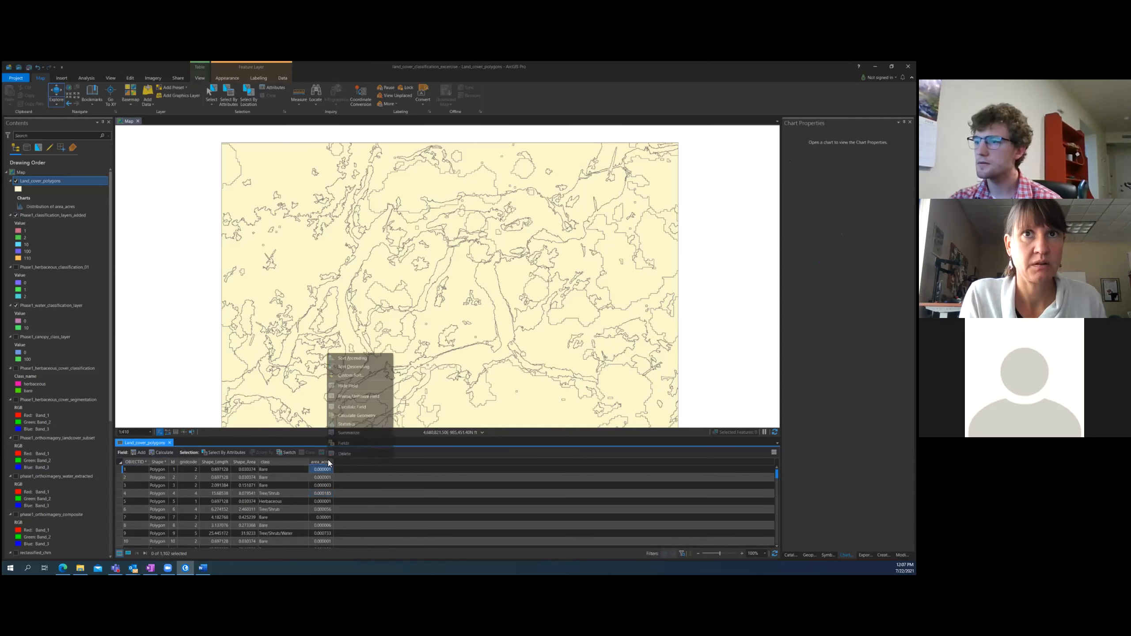
{"action": "left_click", "coordinate": [346, 425]}
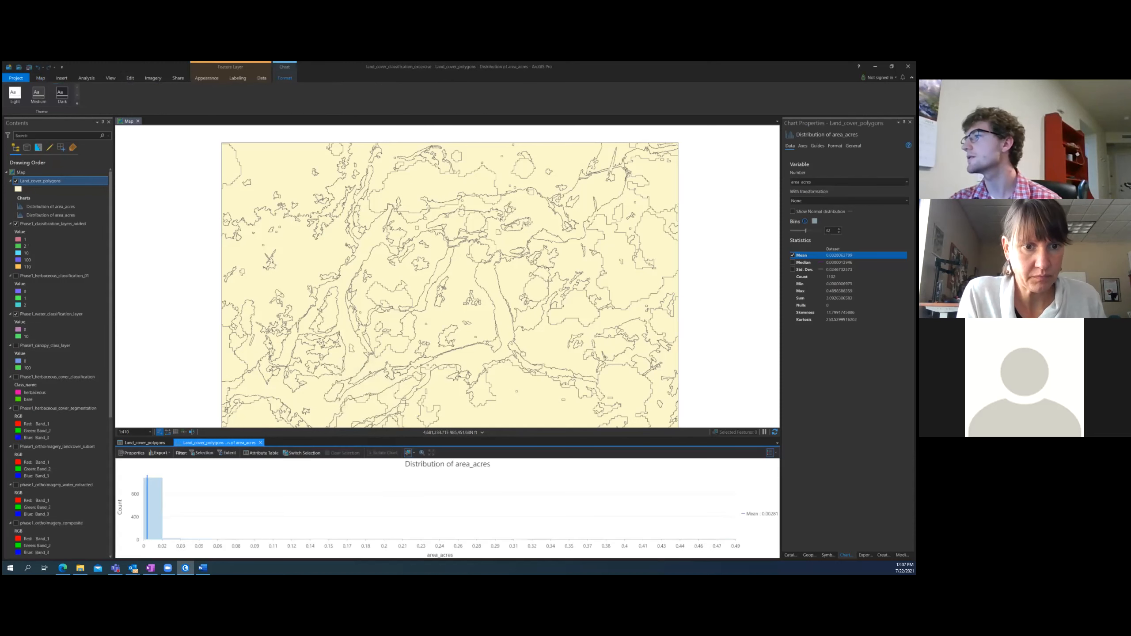
{"action": "left_click_drag", "start_coordinate": [781, 378], "coordinate": [694, 361]}
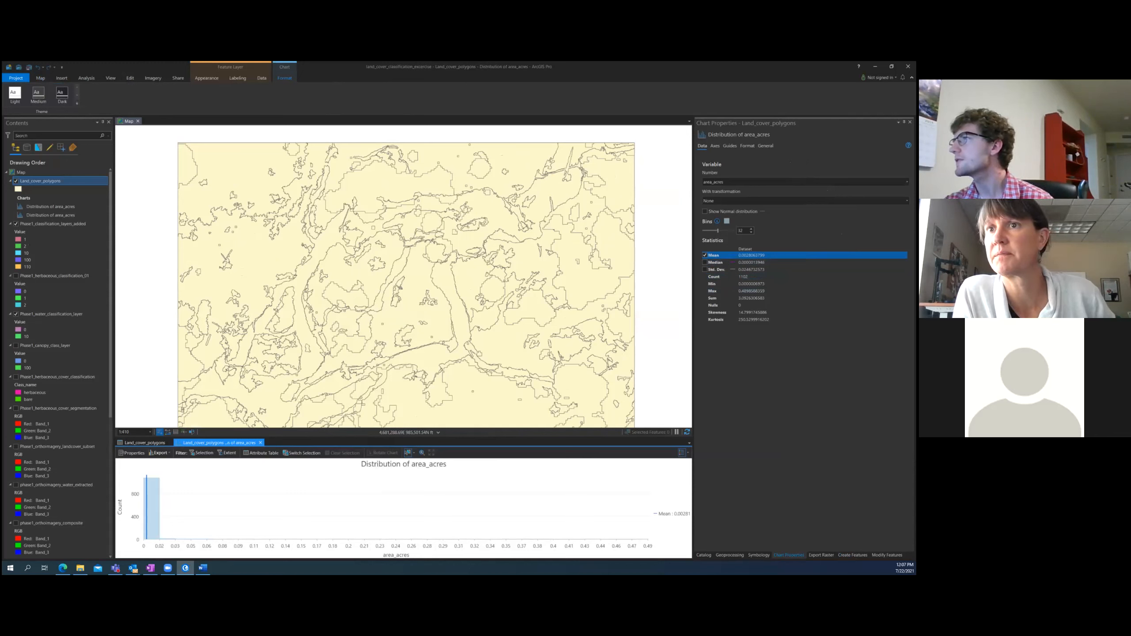
{"action": "left_click", "coordinate": [910, 122]}
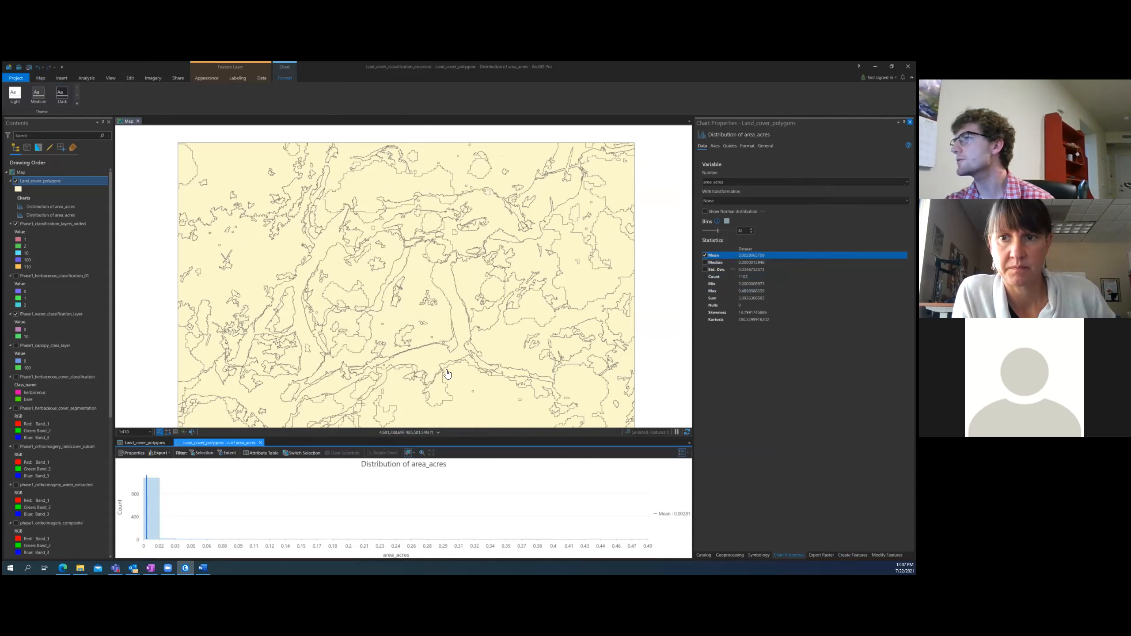
{"action": "left_click", "coordinate": [259, 443]}
{"action": "left_click", "coordinate": [261, 443]}
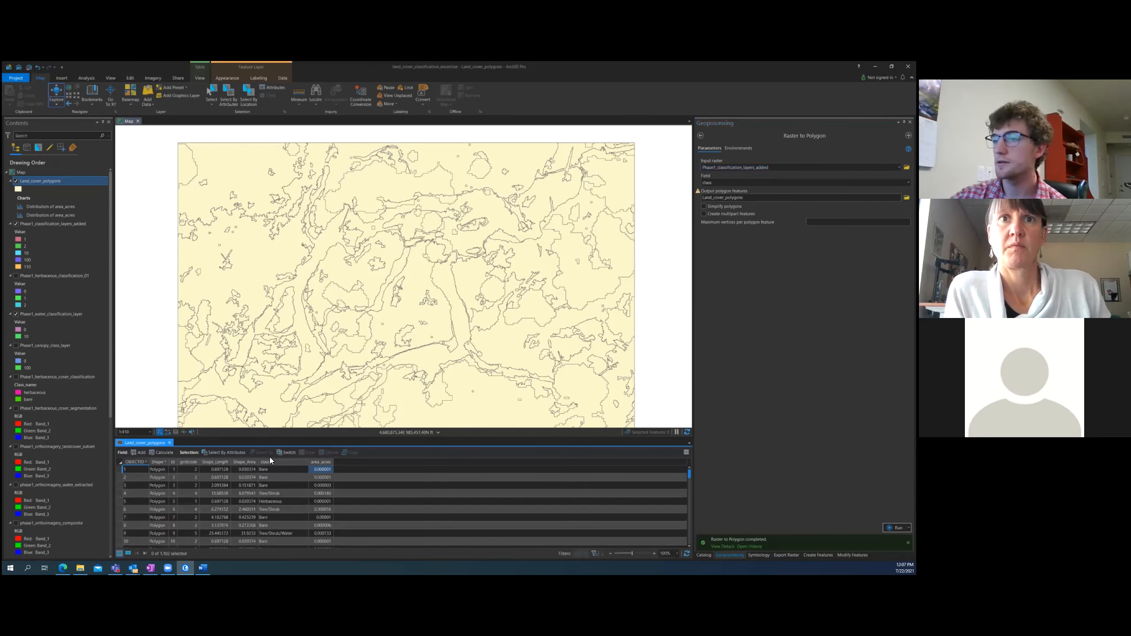
{"action": "left_click", "coordinate": [169, 442]}
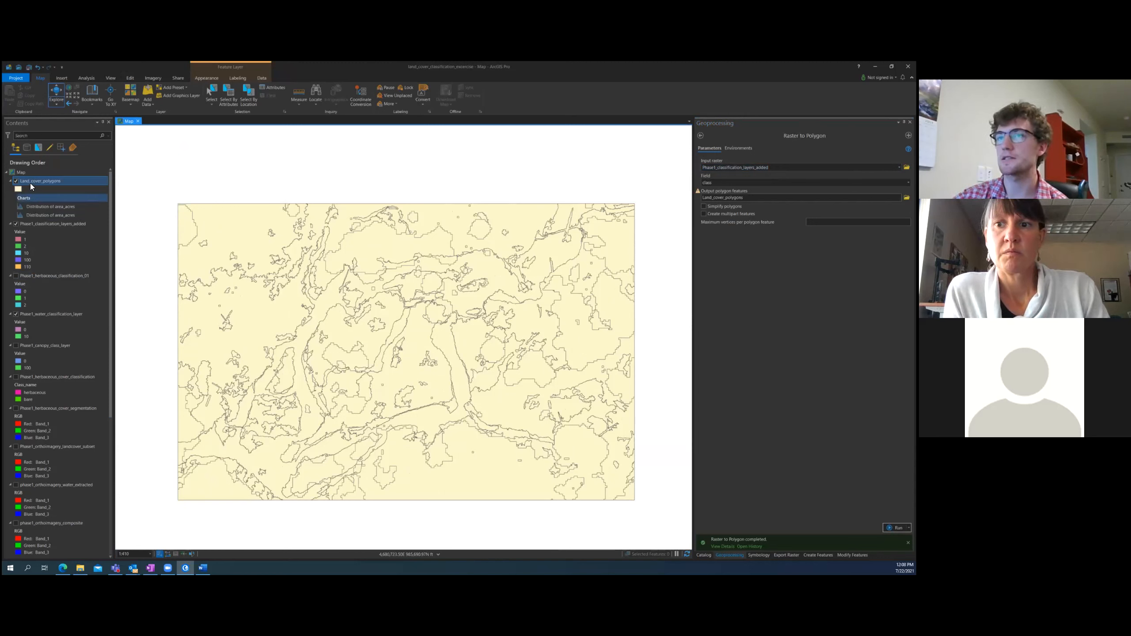
Convert Phase1_classification_layers_added to unsimplified polygons with multipart features enabled, naming the output Land_cover_polygons_multipart
{"action": "left_click", "coordinate": [42, 223]}
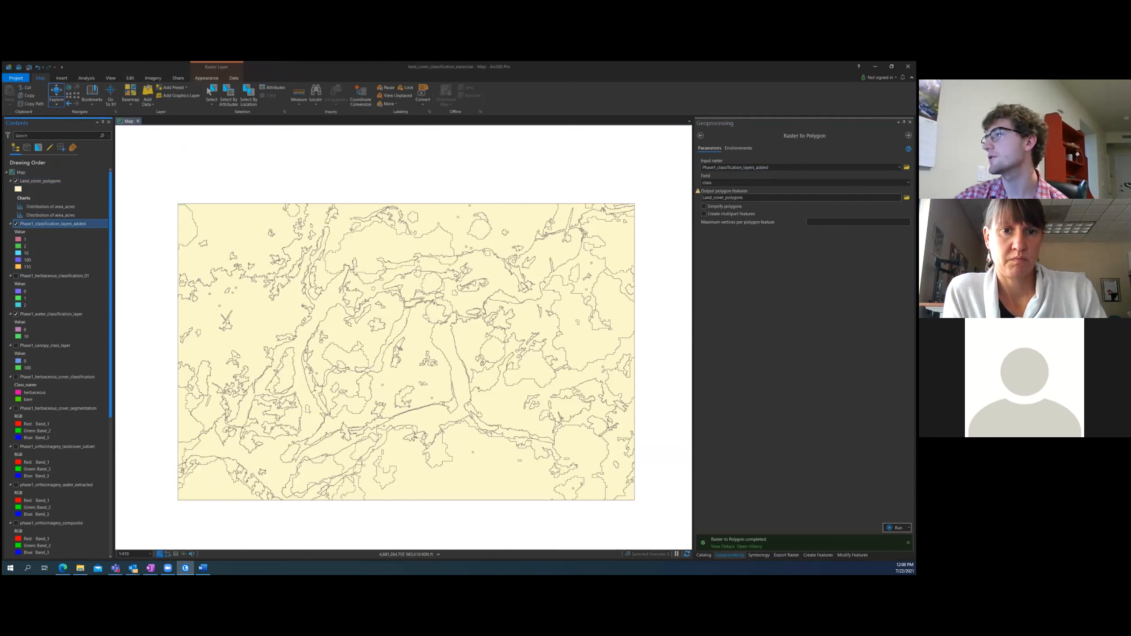
{"action": "left_click", "coordinate": [704, 214]}
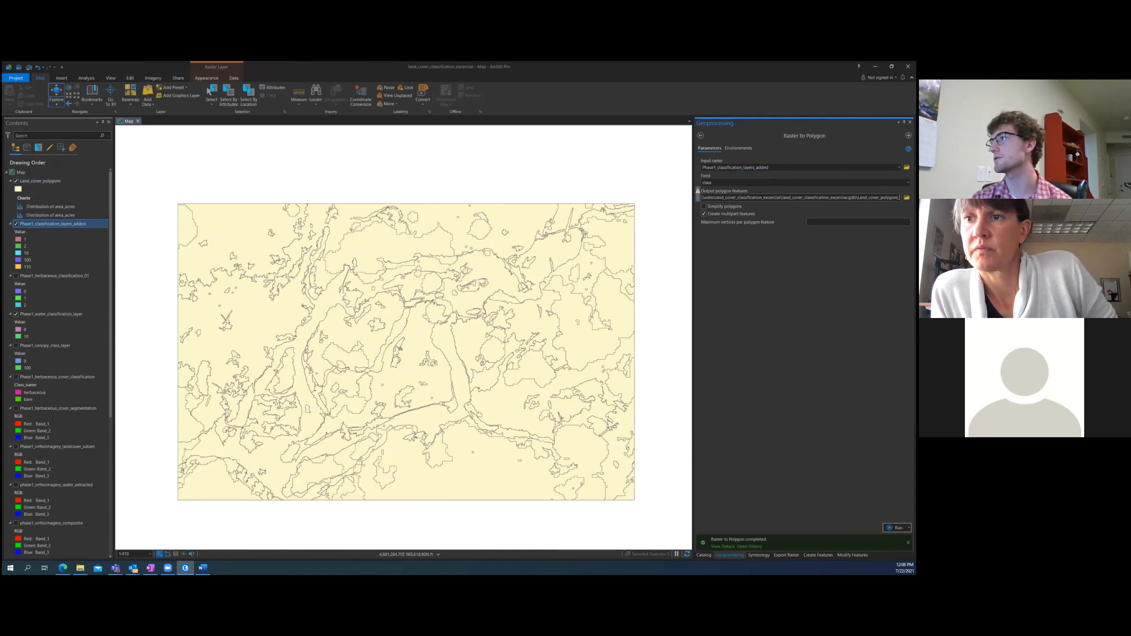
{"action": "type", "text": "mul"}
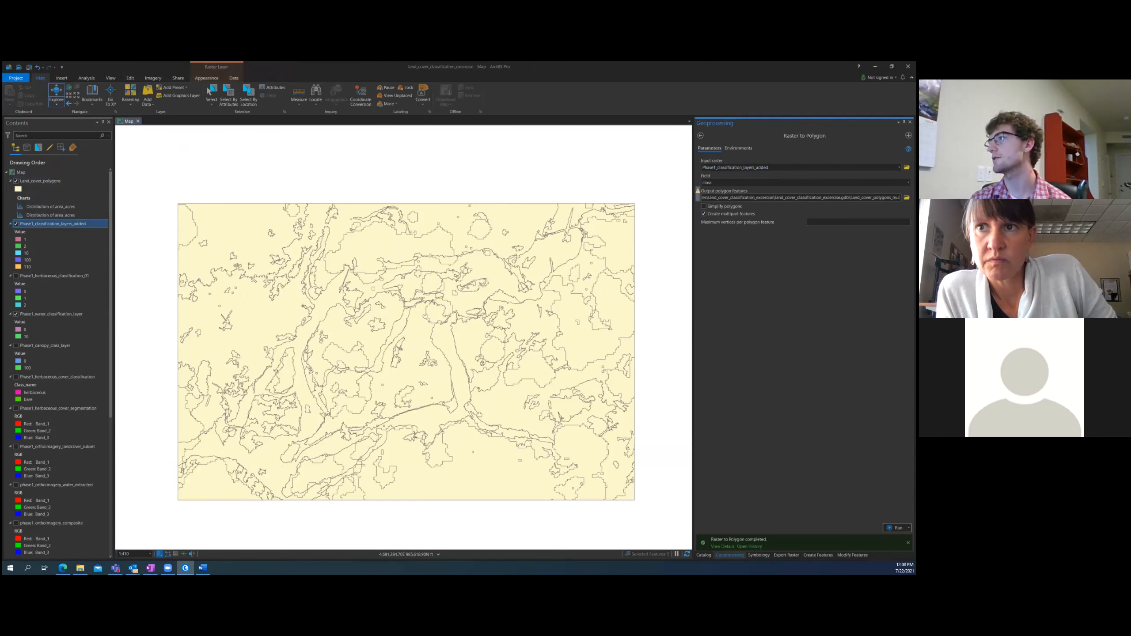
{"action": "type", "text": "tipart"}
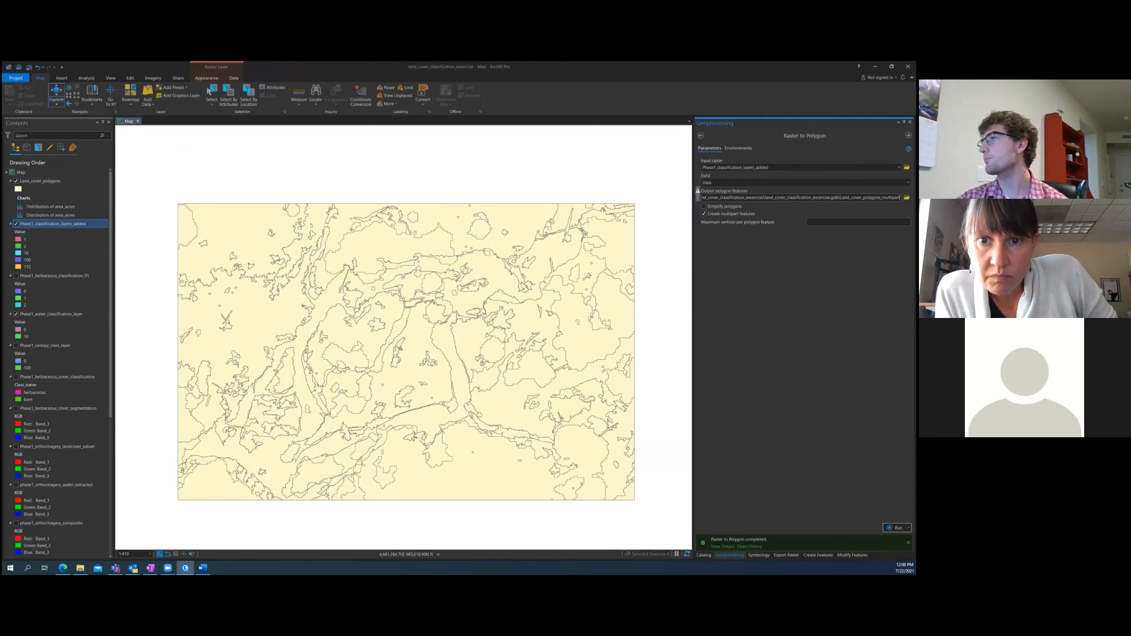
{"action": "key", "text": "Tab"}
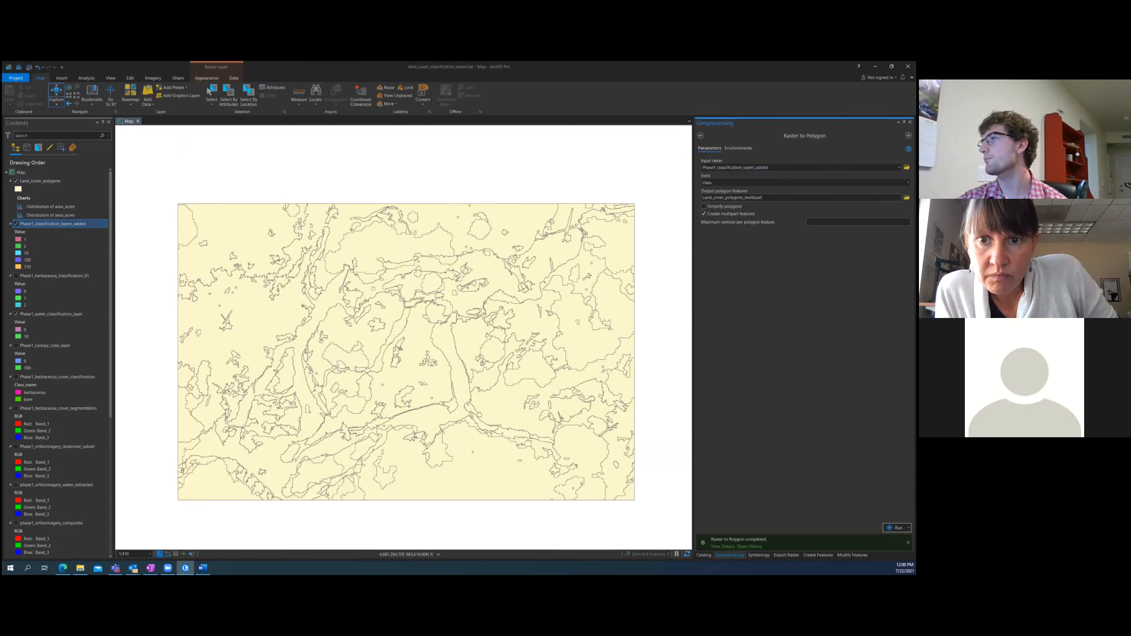
{"action": "left_click", "coordinate": [896, 528]}
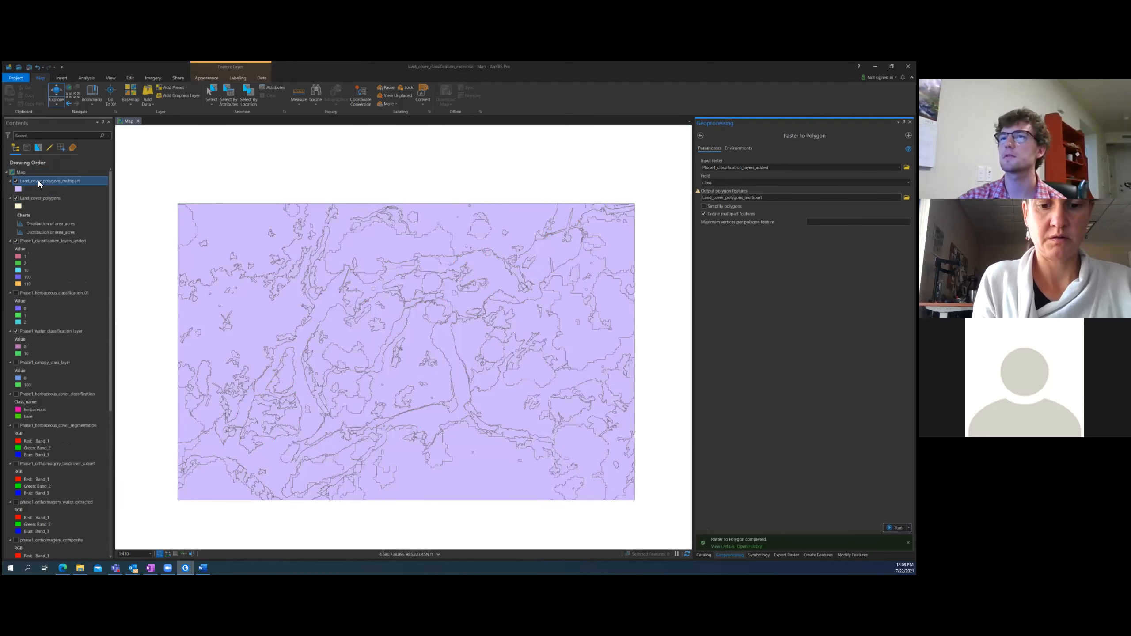
Open the Land_cover_polygons_multipart attribute table at a reduced height, look through its class records and save the project
{"action": "right_click", "coordinate": [38, 180]}
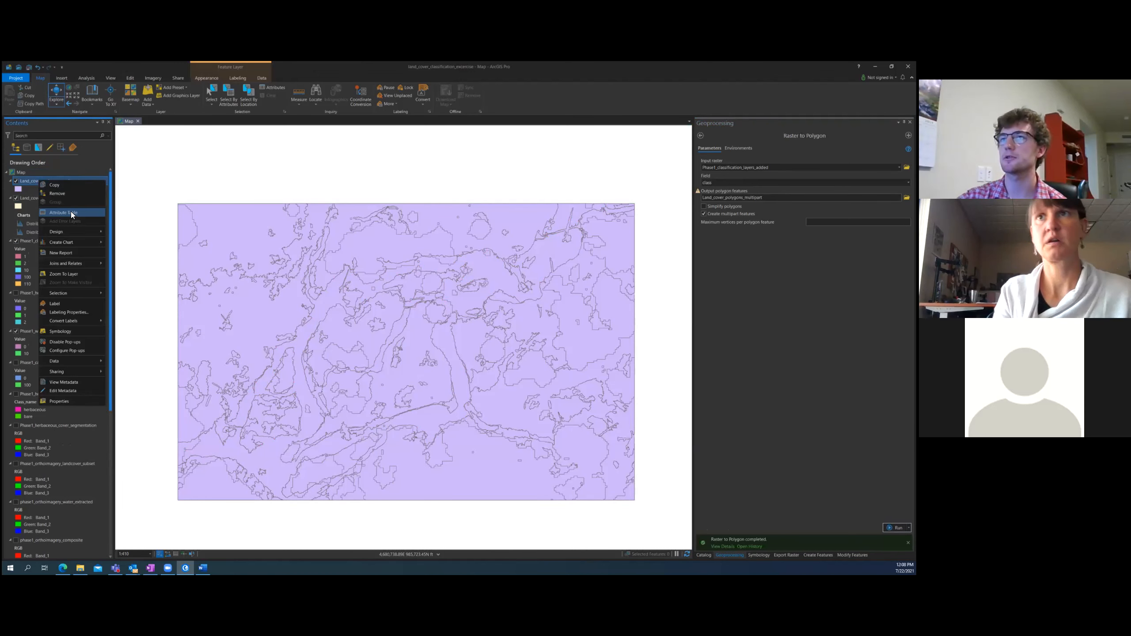
{"action": "left_click", "coordinate": [83, 211]}
{"action": "left_click_drag", "start_coordinate": [223, 266], "coordinate": [219, 459]}
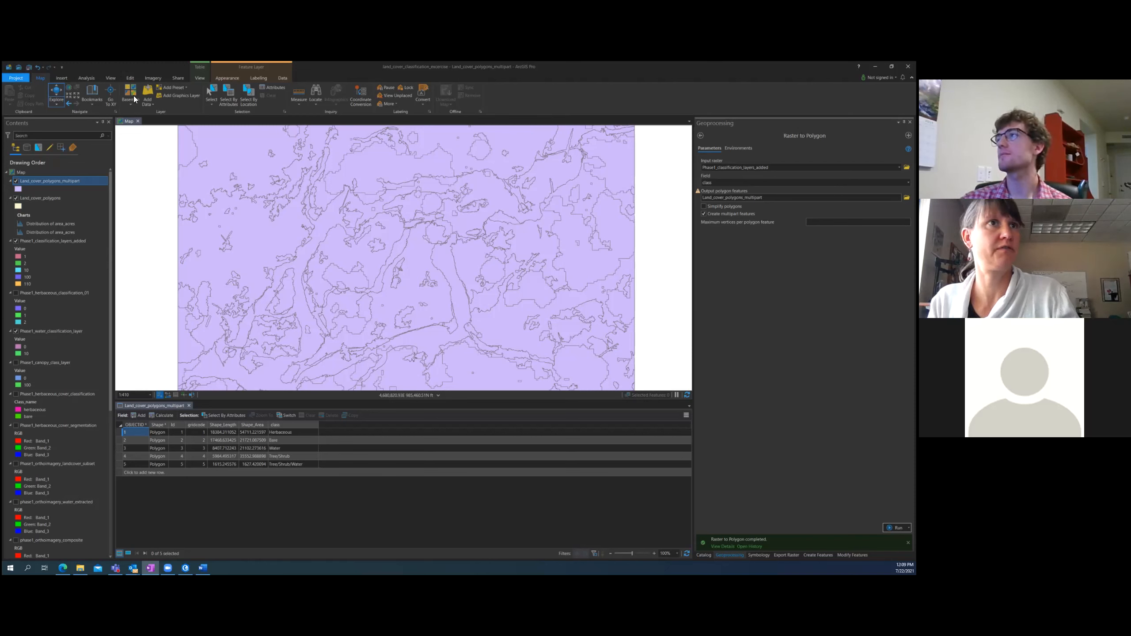
{"action": "left_click", "coordinate": [212, 92]}
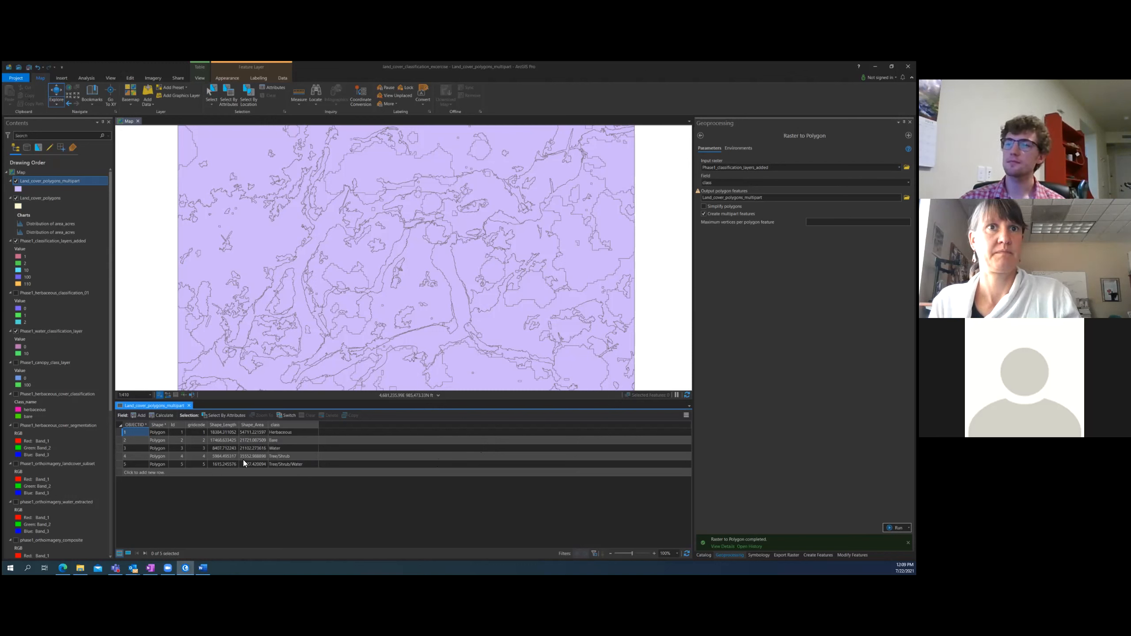
{"action": "left_click", "coordinate": [279, 432]}
{"action": "left_click", "coordinate": [282, 465]}
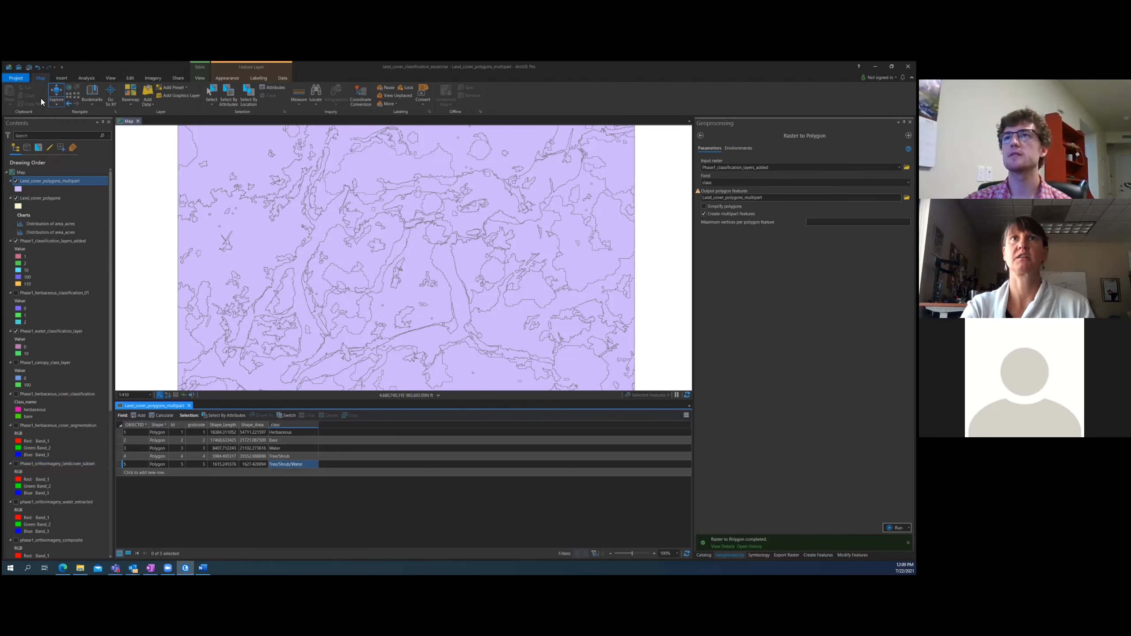
{"action": "left_click", "coordinate": [28, 68]}
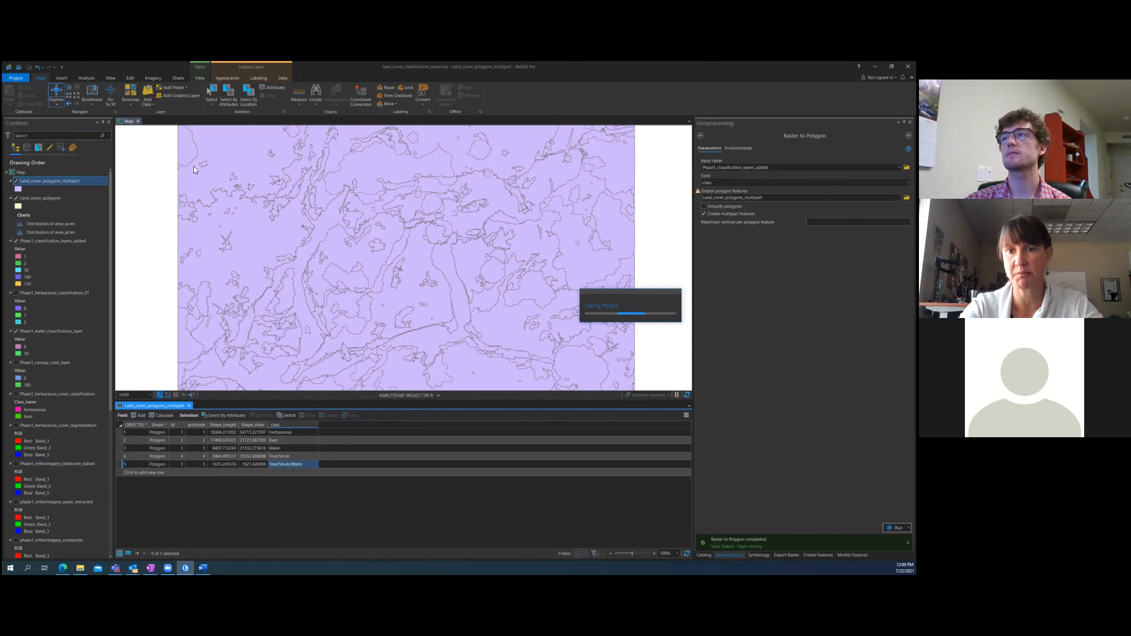
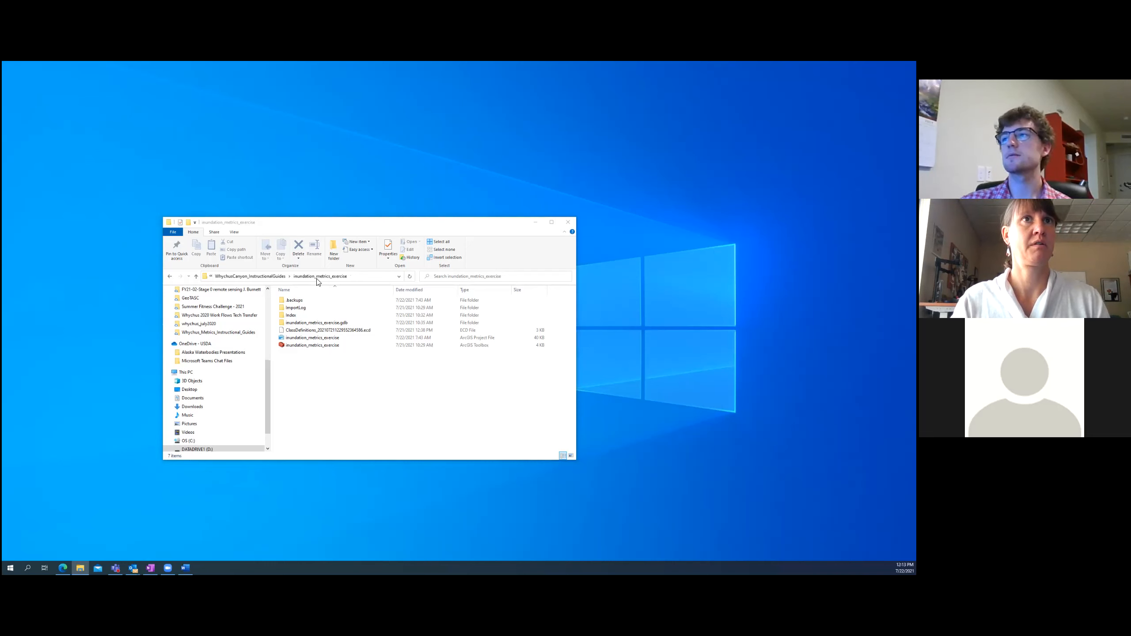
Open the inundation_metrics_exercise ArcGIS project from the inundation_metrics_exercise folder in WhychusCanyon_InstructionalGuides
{"action": "left_click", "coordinate": [307, 338]}
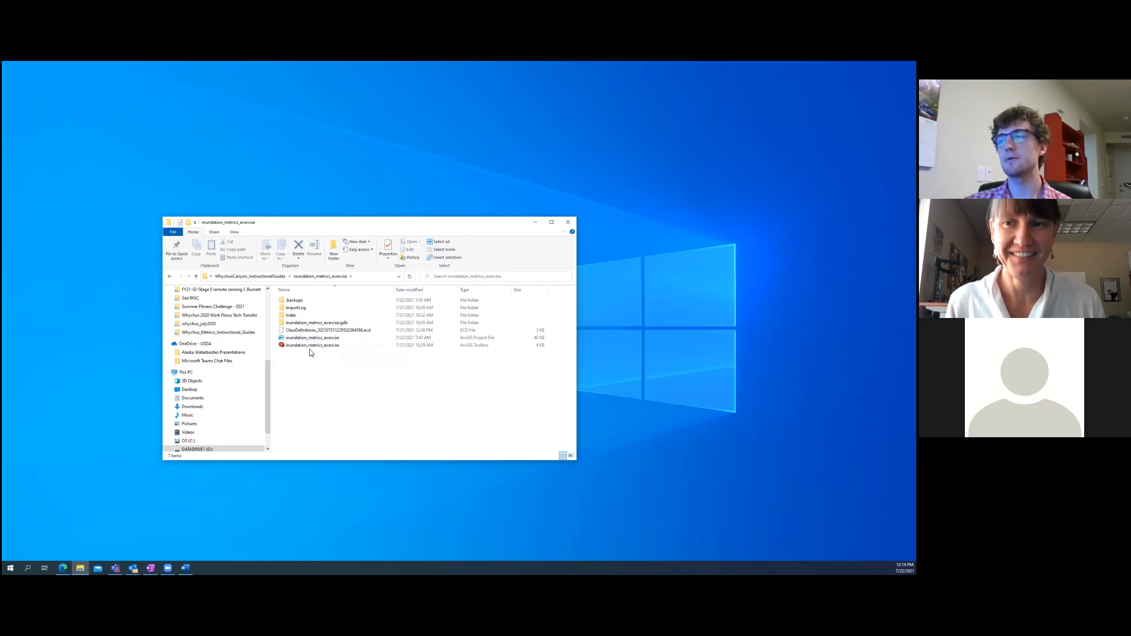
{"action": "key", "text": "alt+Up"}
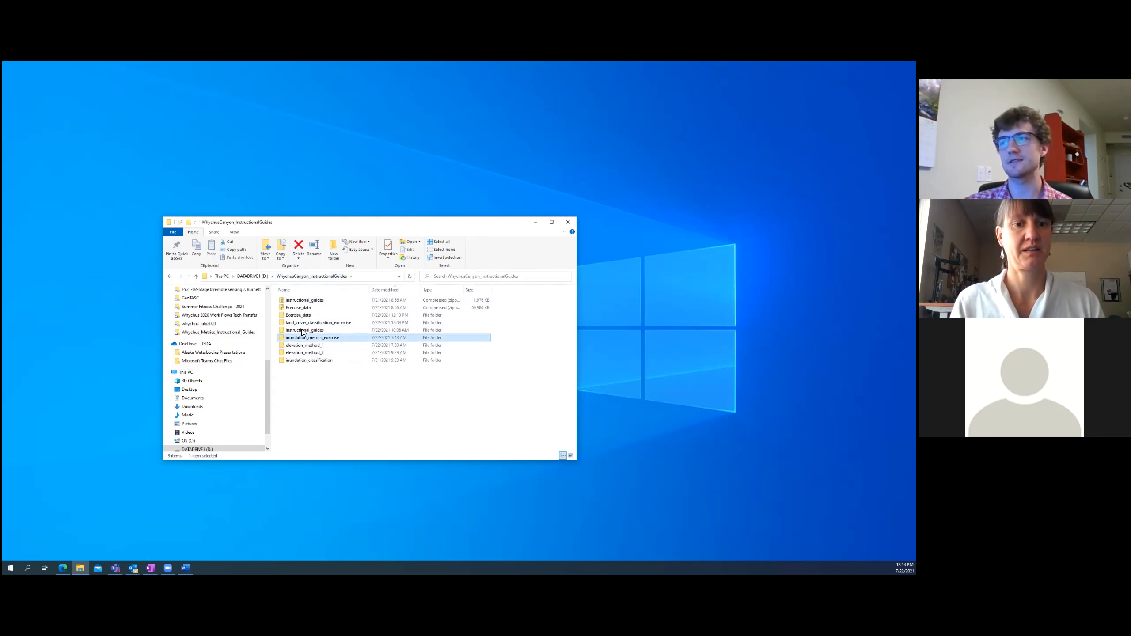
{"action": "key", "text": "Return"}
{"action": "left_click", "coordinate": [304, 368]}
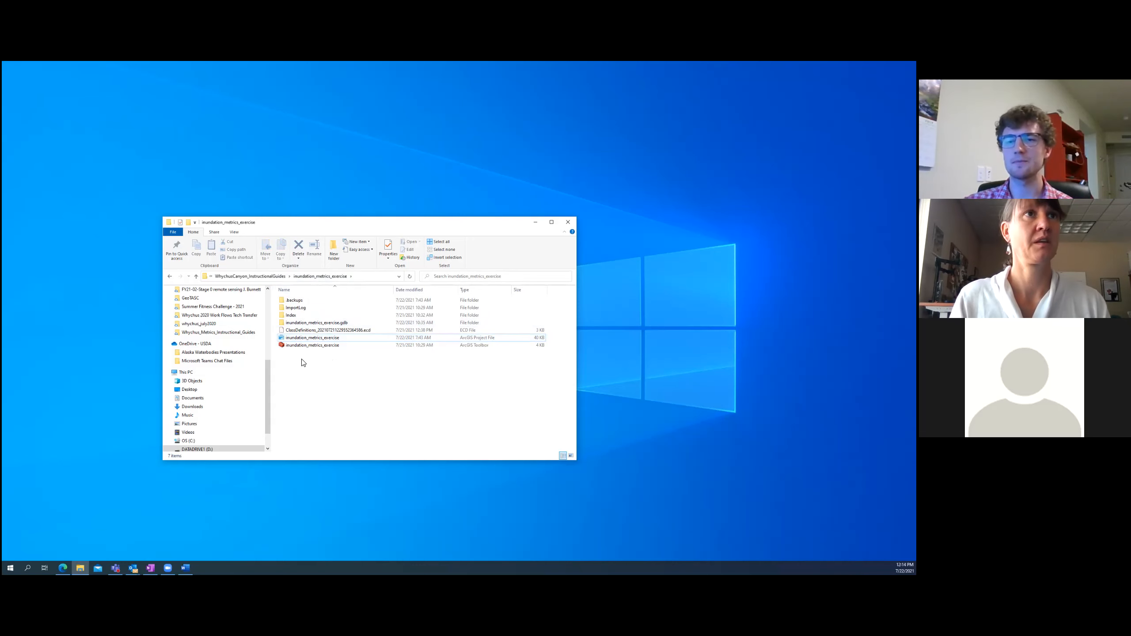
{"action": "double_click", "coordinate": [299, 340]}
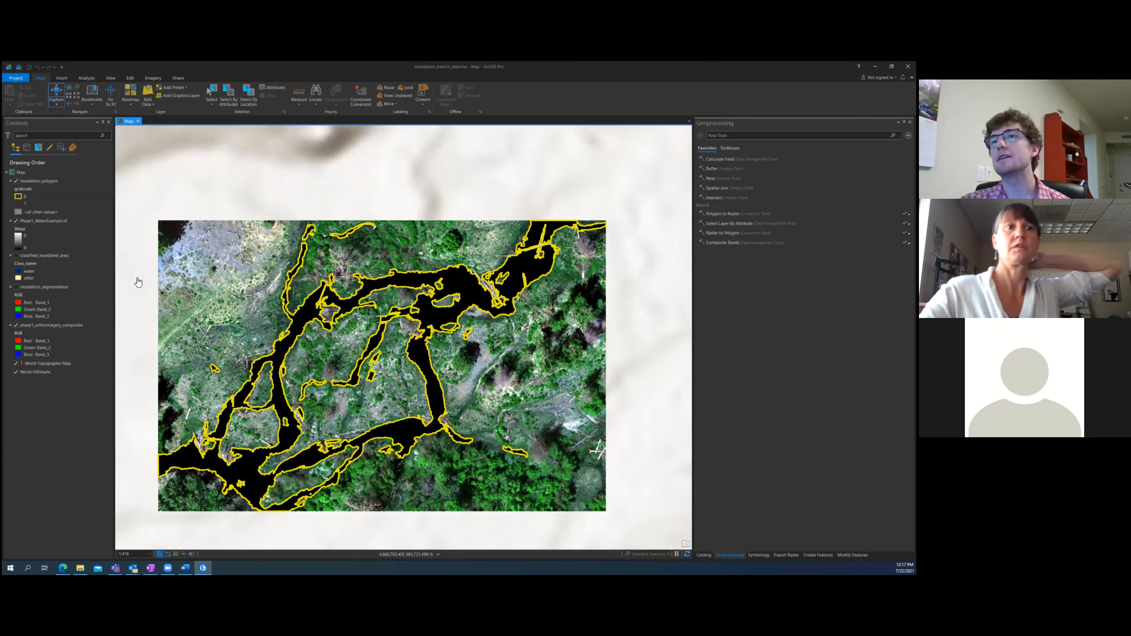
Hide the Phase1_WaterExample.tif layer on the map and select the inundation_segmentation layer
{"action": "left_click", "coordinate": [99, 255]}
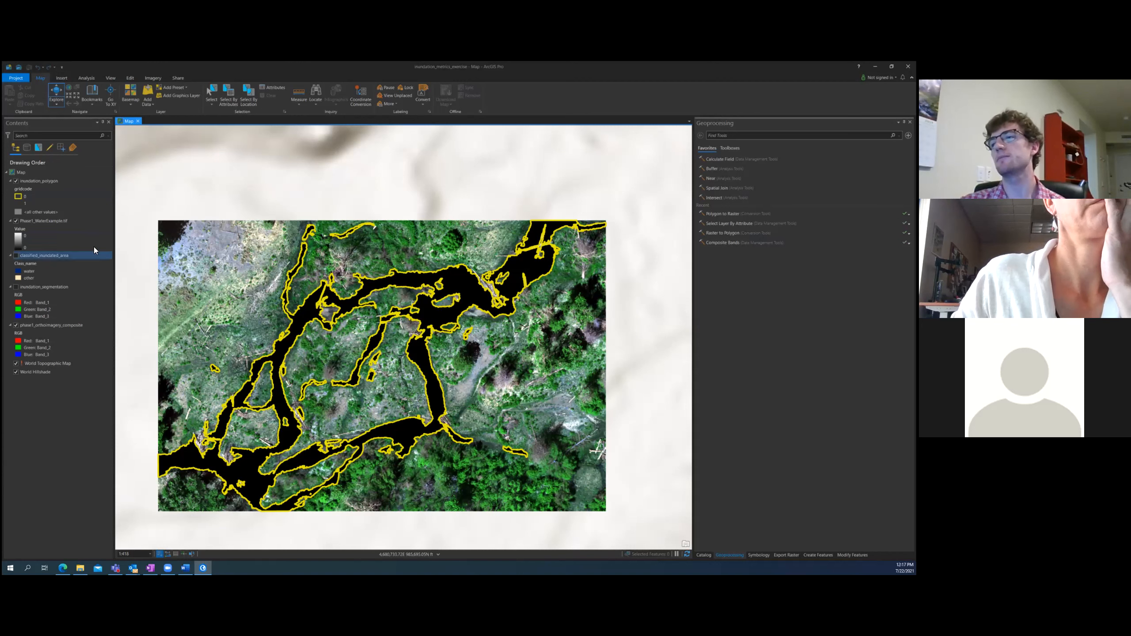
{"action": "left_click", "coordinate": [17, 222]}
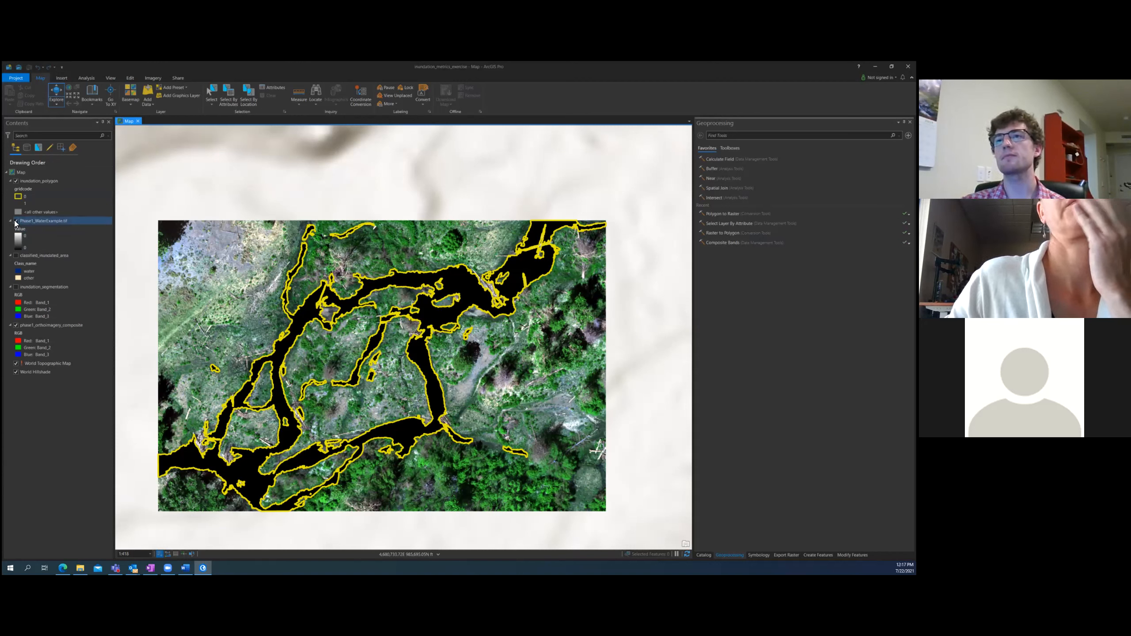
{"action": "left_click", "coordinate": [16, 221]}
{"action": "left_click", "coordinate": [102, 285]}
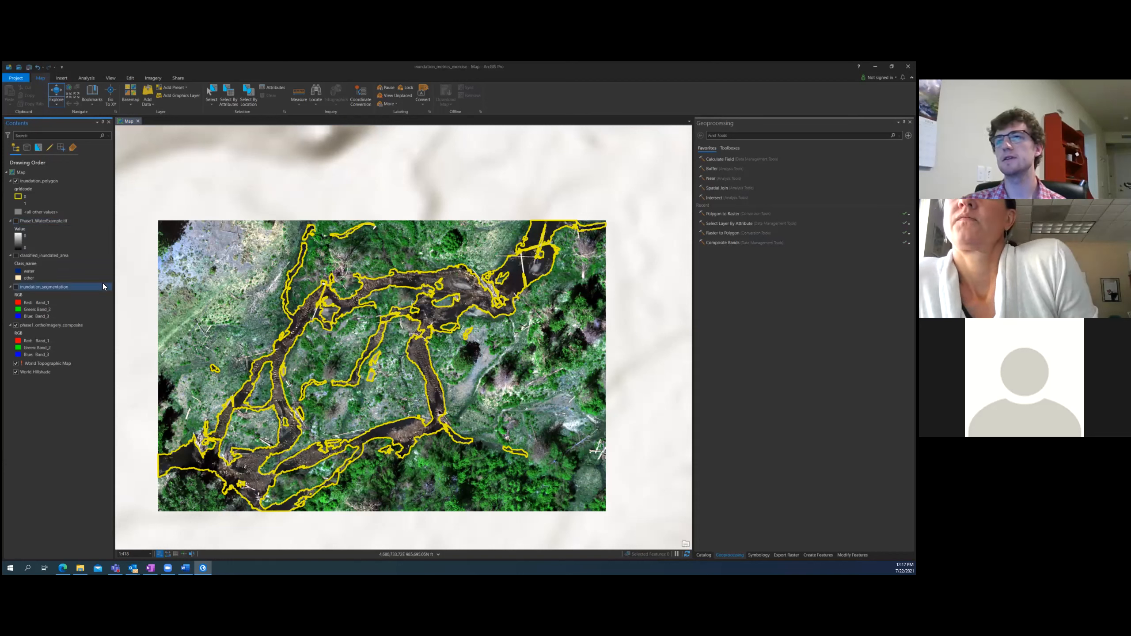
Select the inundation_polygon layer and show the project's catalog contents
{"action": "left_click", "coordinate": [39, 182]}
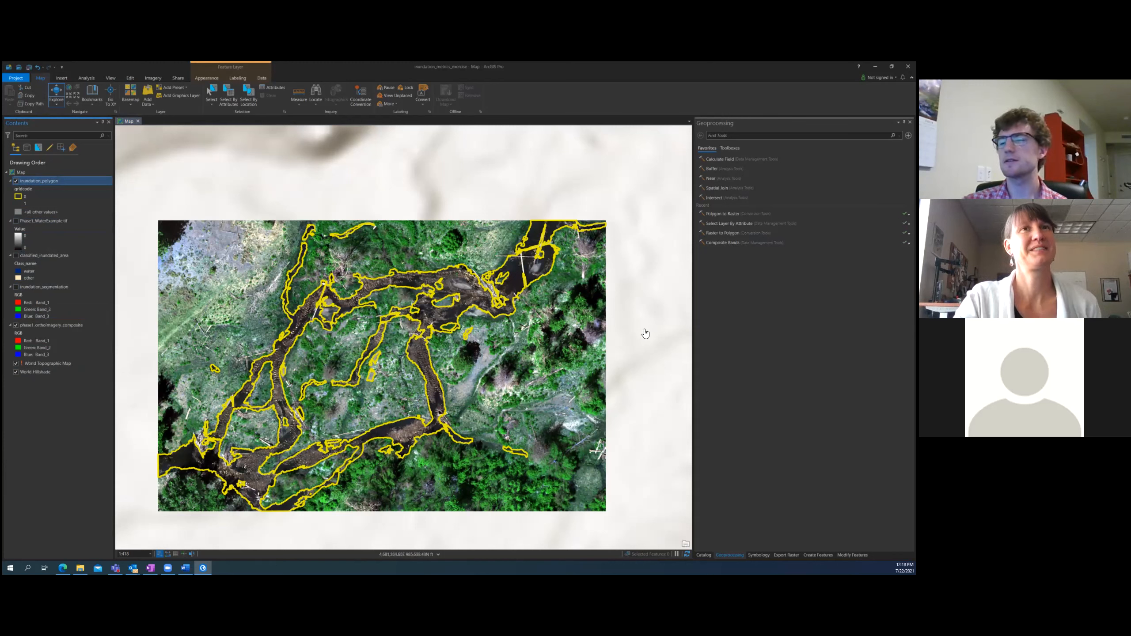
{"action": "left_click", "coordinate": [701, 555]}
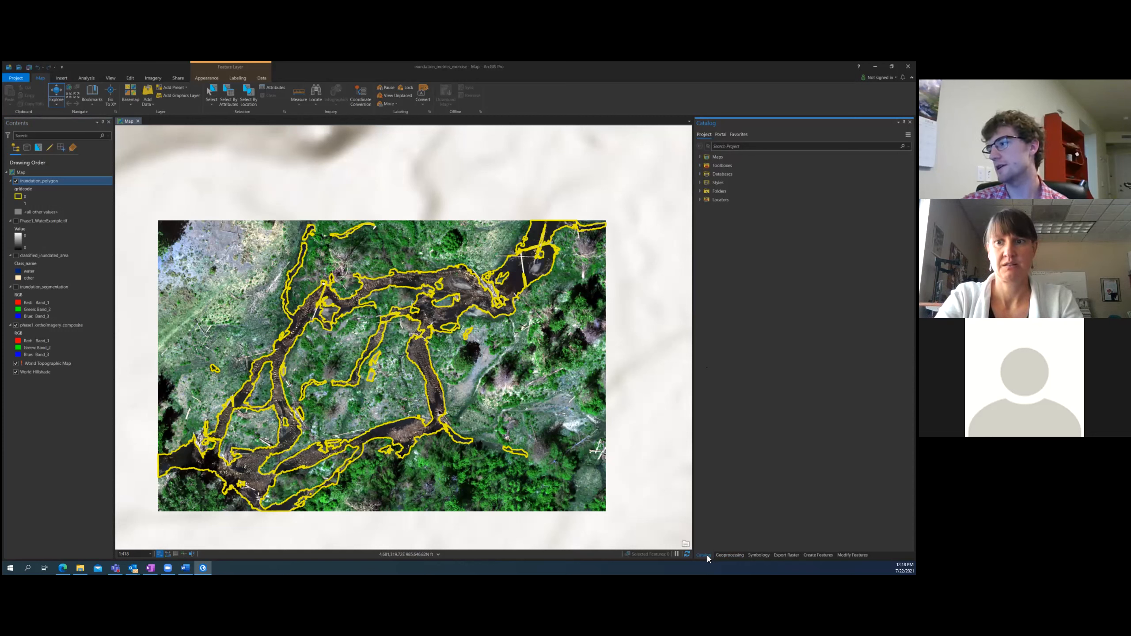
{"action": "left_click", "coordinate": [714, 198]}
{"action": "left_click", "coordinate": [700, 193]}
{"action": "left_click", "coordinate": [700, 193]}
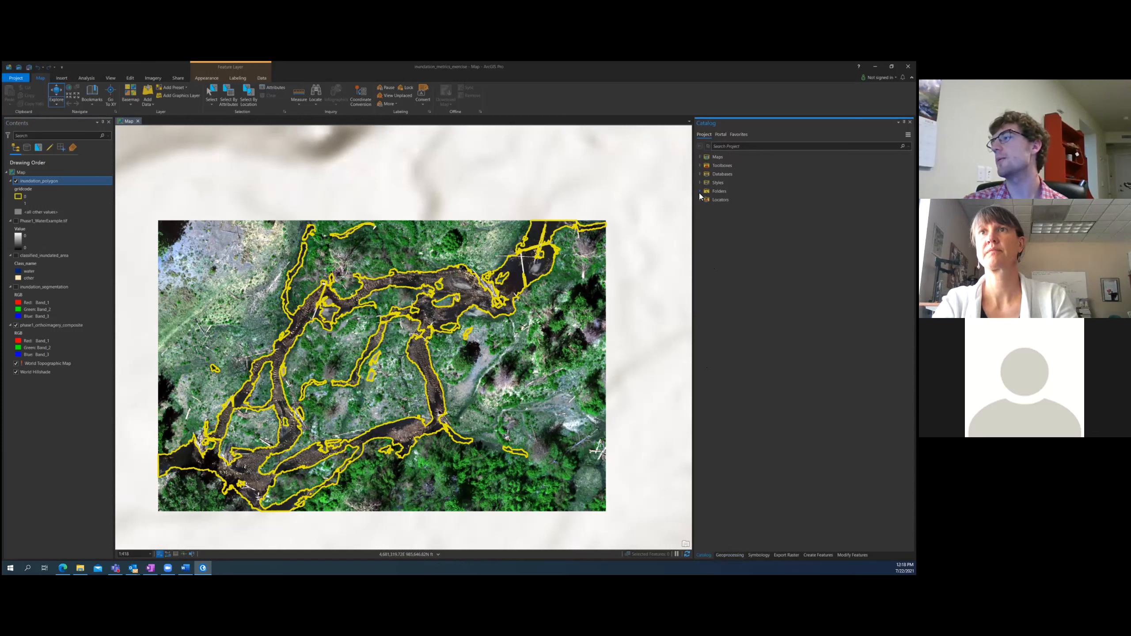
{"action": "left_click", "coordinate": [718, 192]}
{"action": "right_click", "coordinate": [719, 194]}
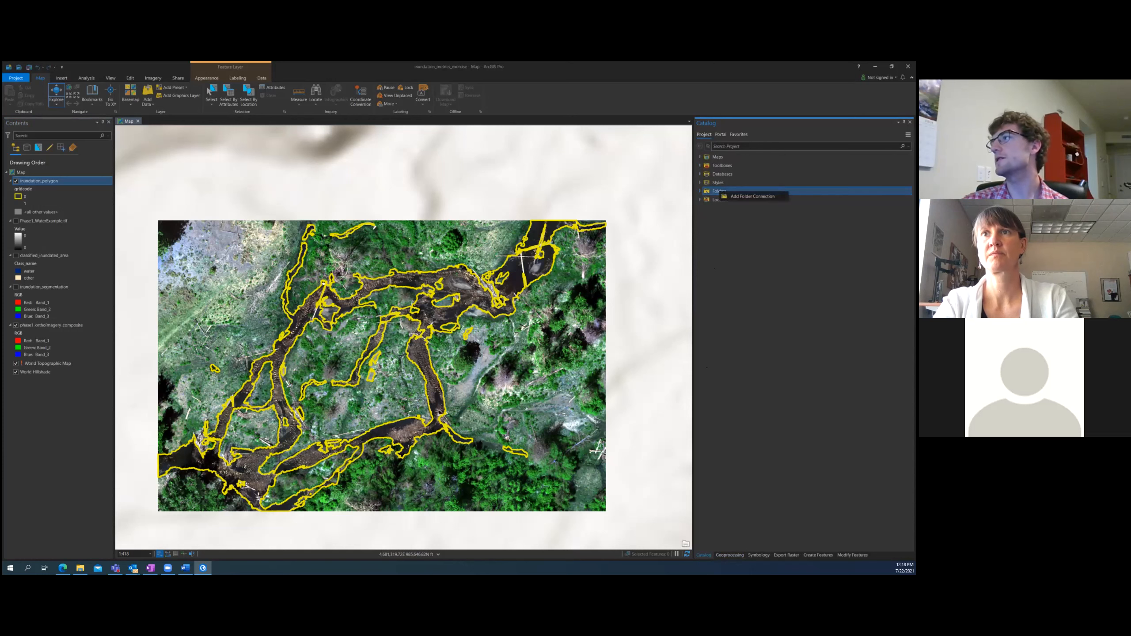
{"action": "left_click", "coordinate": [752, 196]}
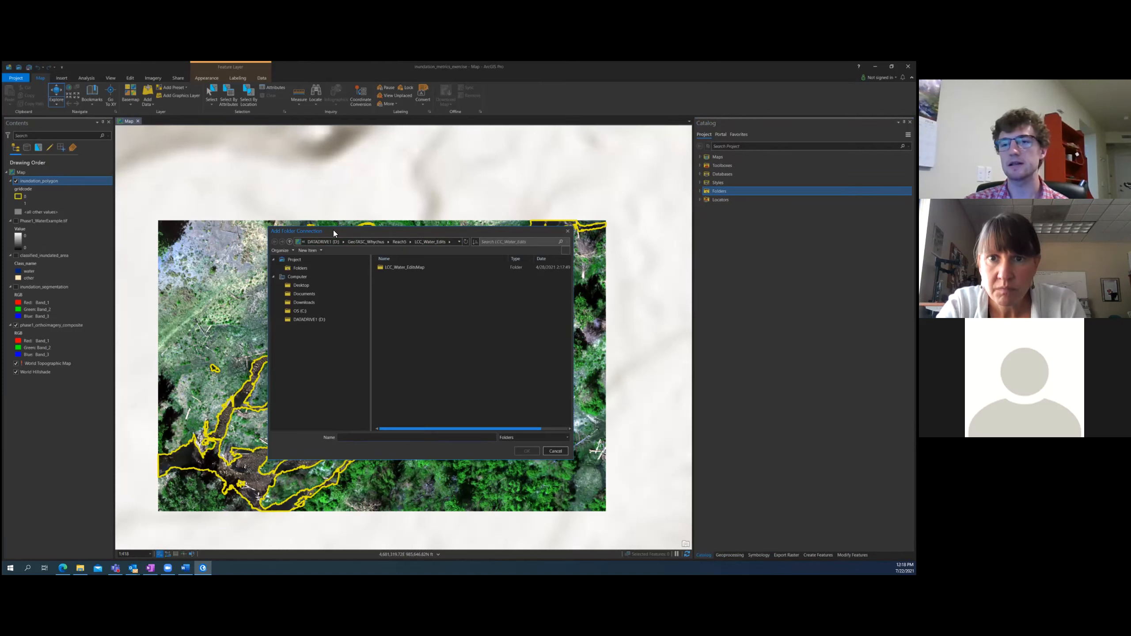
{"action": "left_click", "coordinate": [567, 231]}
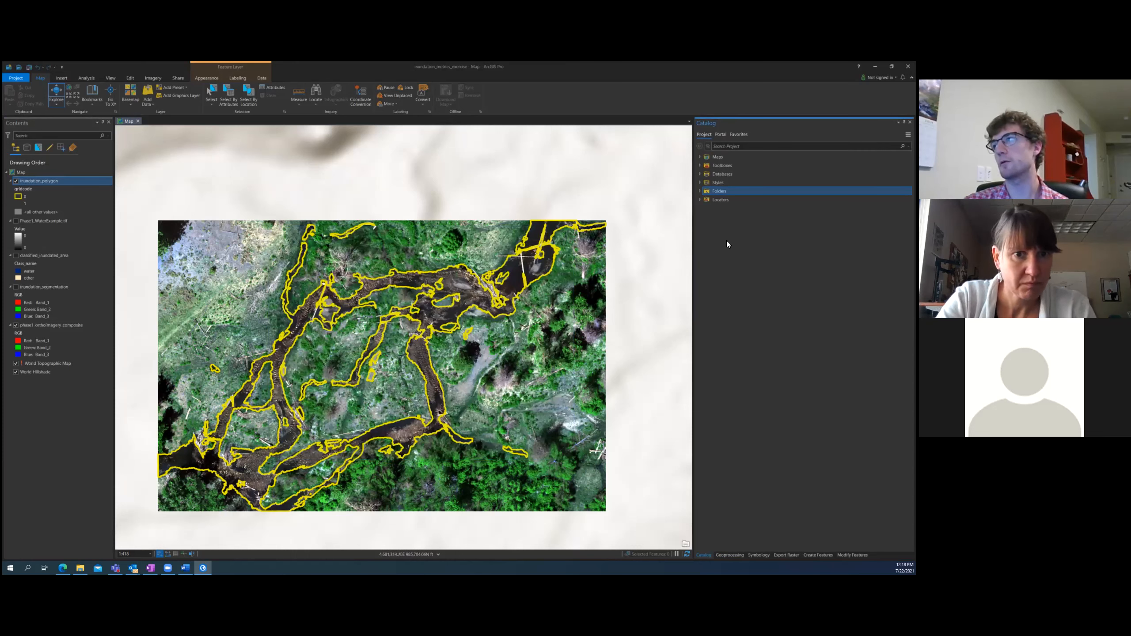
Expand the inundation_metrics_exercise.gdb database in the catalog and look through its datasets, from classified_inundated_area to water_samples
{"action": "left_click", "coordinate": [701, 174]}
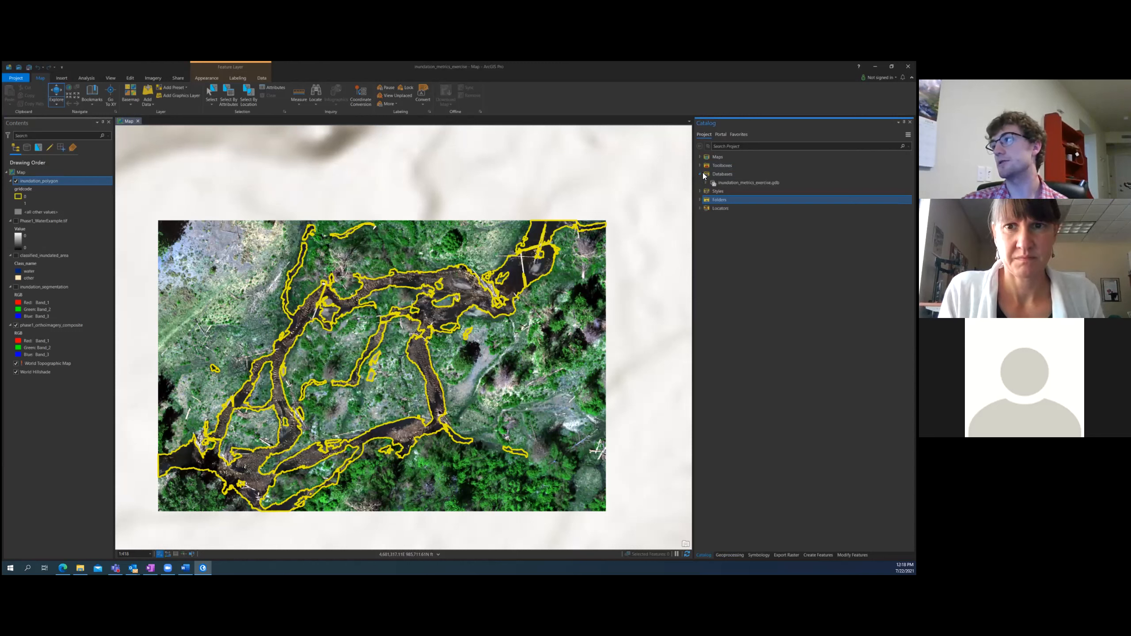
{"action": "left_click", "coordinate": [709, 176]}
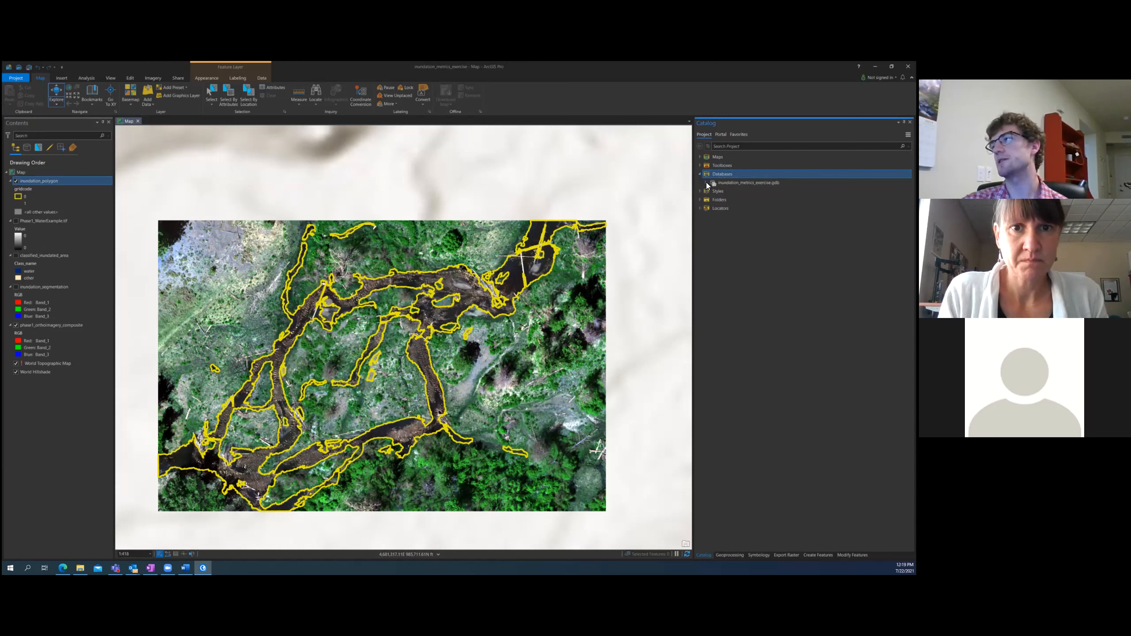
{"action": "left_click", "coordinate": [706, 182]}
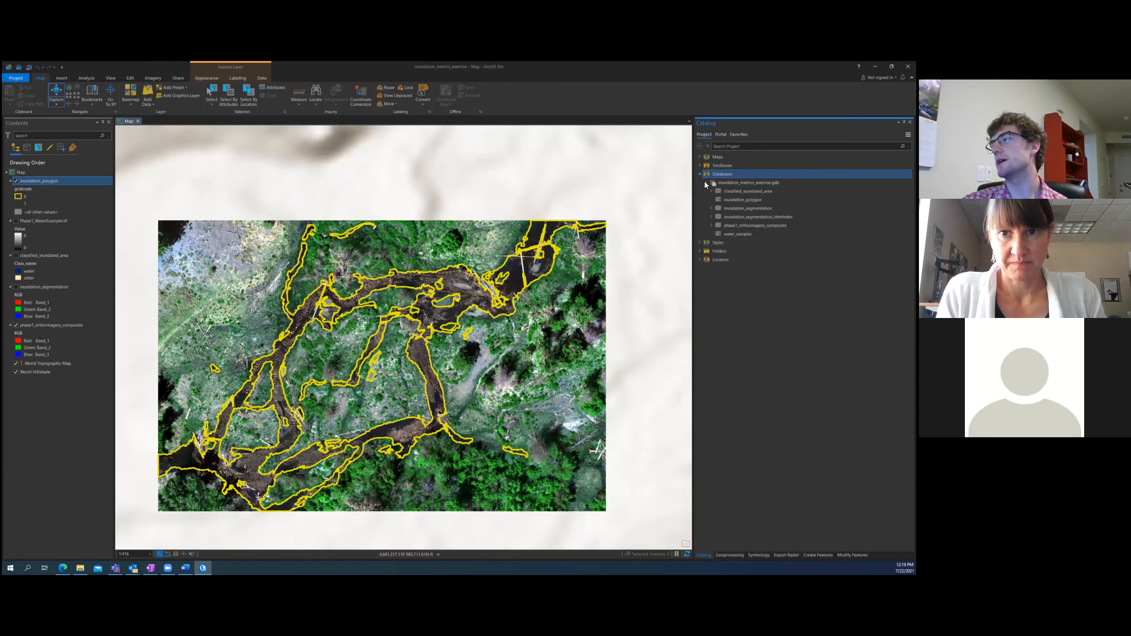
{"action": "left_click", "coordinate": [724, 192]}
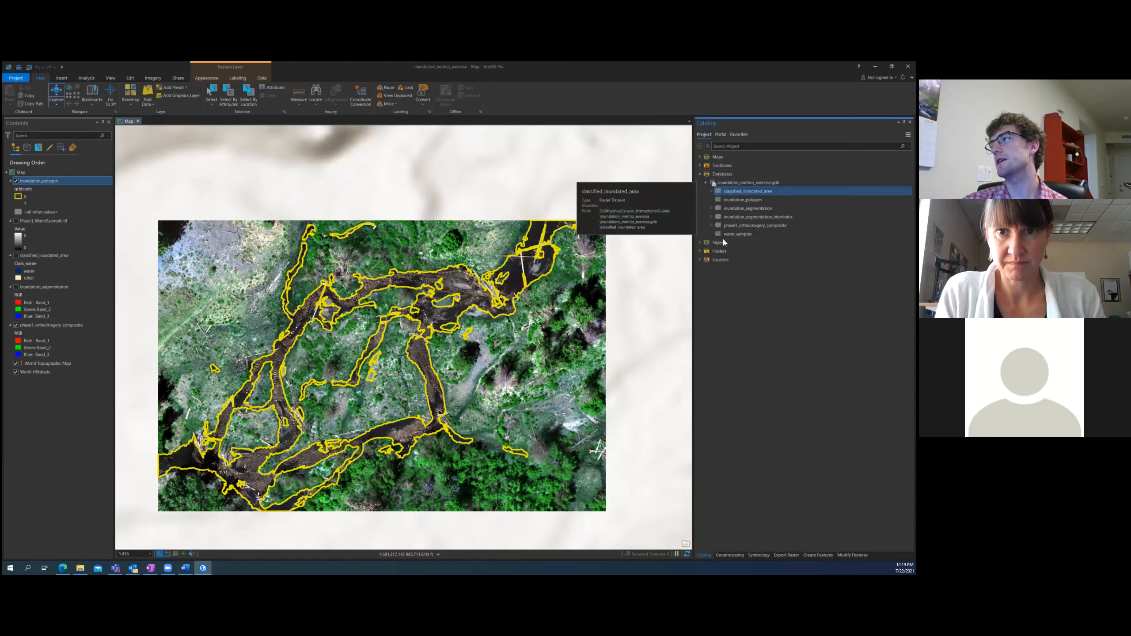
{"action": "left_click", "coordinate": [726, 200], "text": "ctrl"}
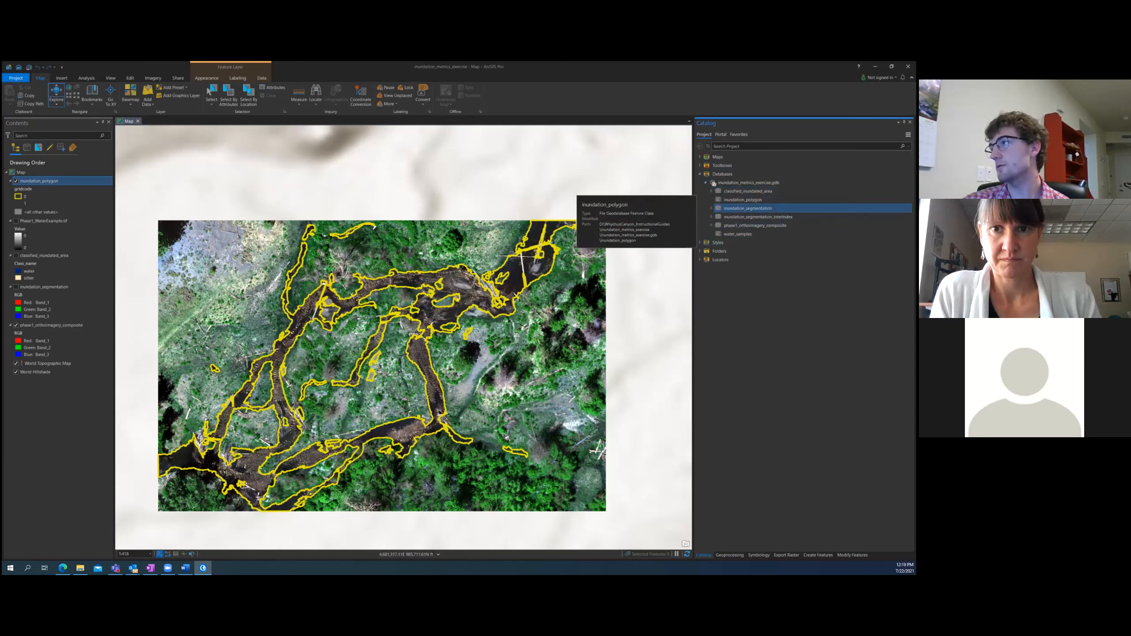
{"action": "left_click", "coordinate": [725, 226]}
{"action": "left_click", "coordinate": [725, 233]}
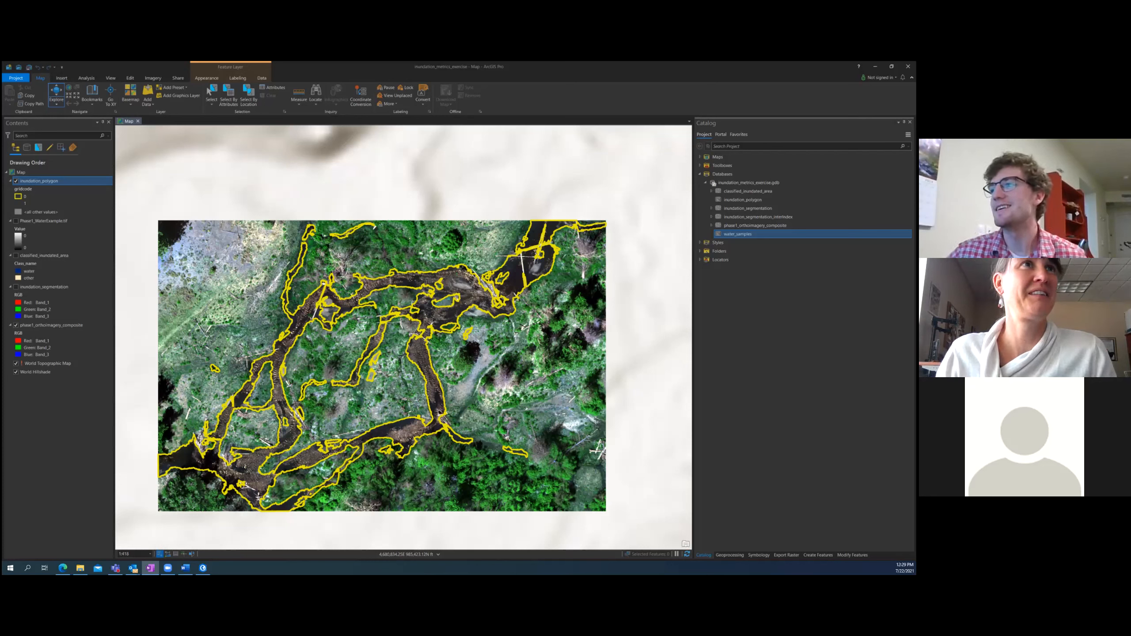
Review the inundation_polygon and phase1_orthoimagery_composite layers, leaving inundation_polygon selected
{"action": "left_click", "coordinate": [356, 74]}
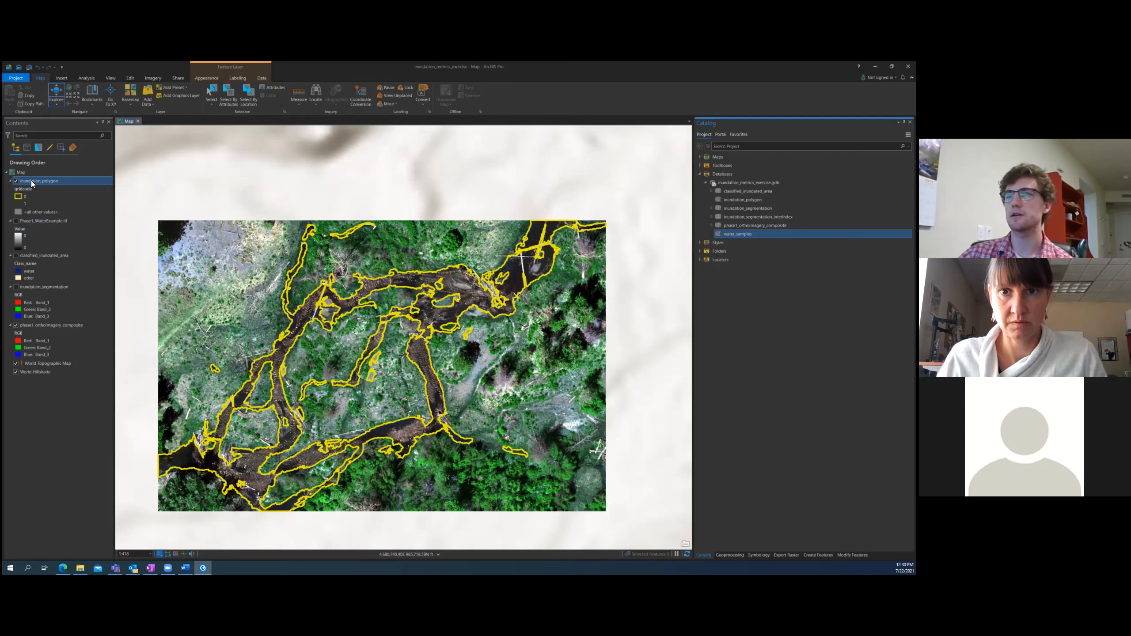
{"action": "left_click", "coordinate": [30, 325], "text": "ctrl"}
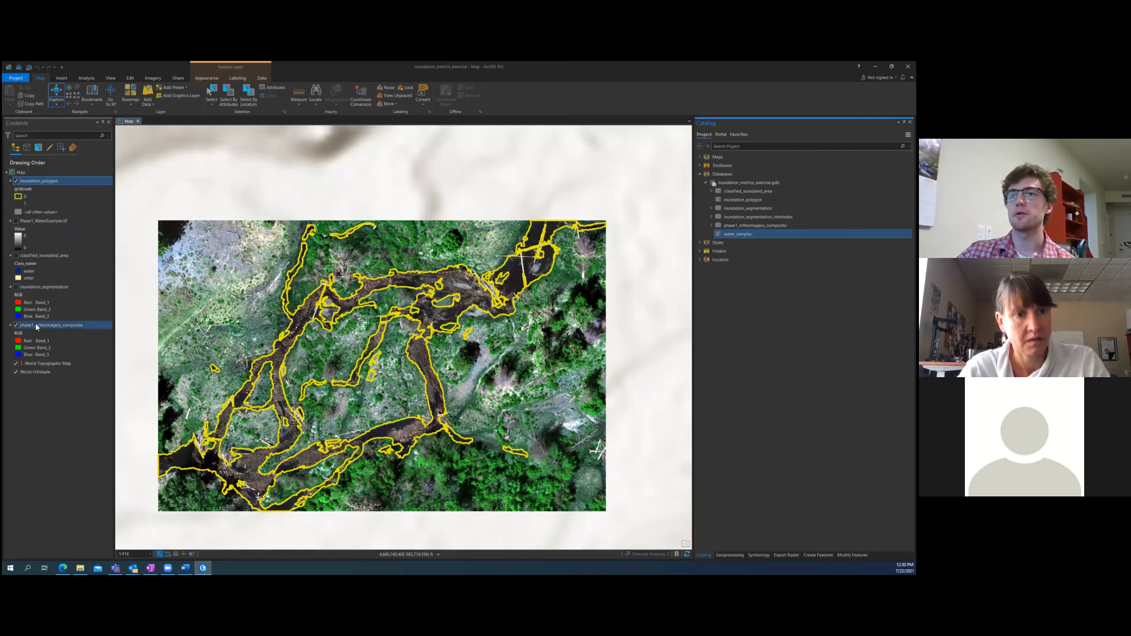
{"action": "left_click", "coordinate": [70, 354]}
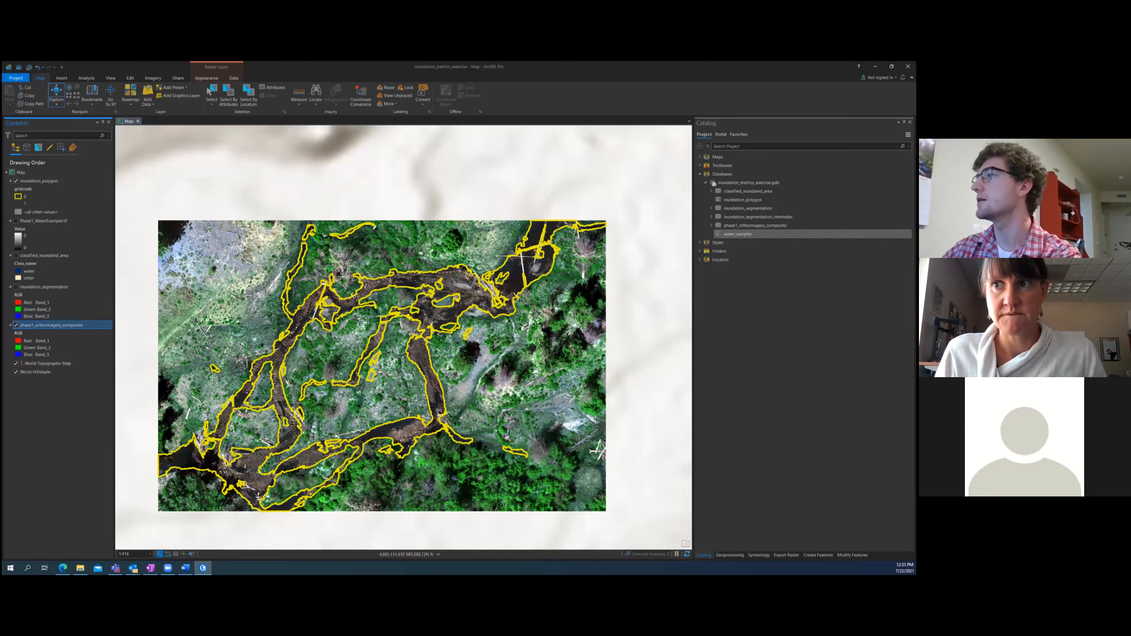
{"action": "left_click", "coordinate": [702, 327]}
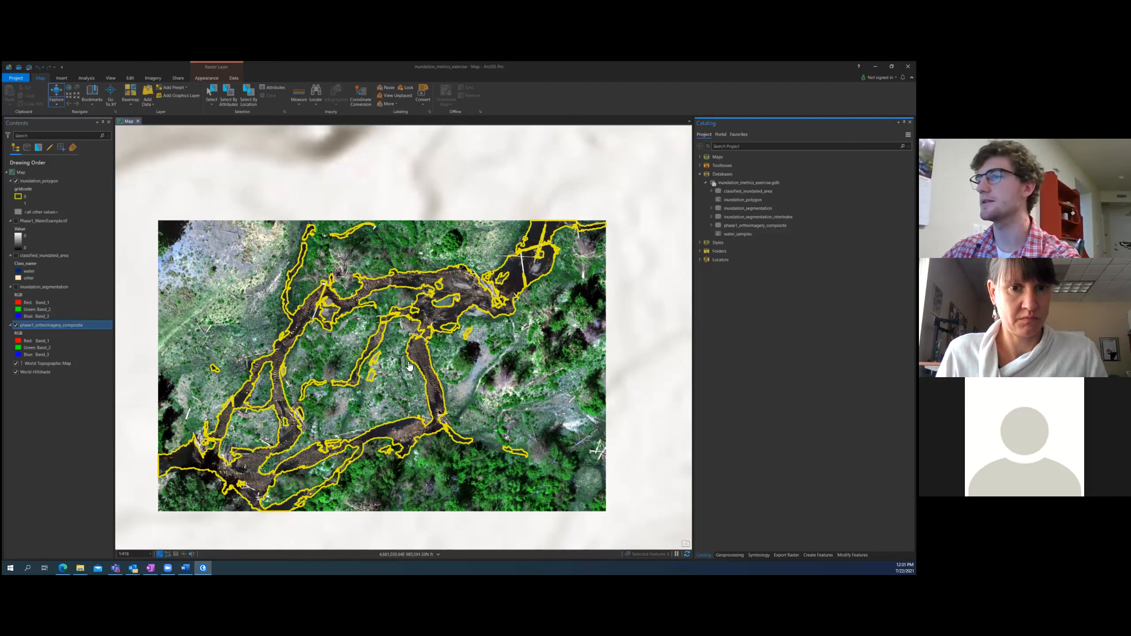
{"action": "left_click", "coordinate": [41, 181]}
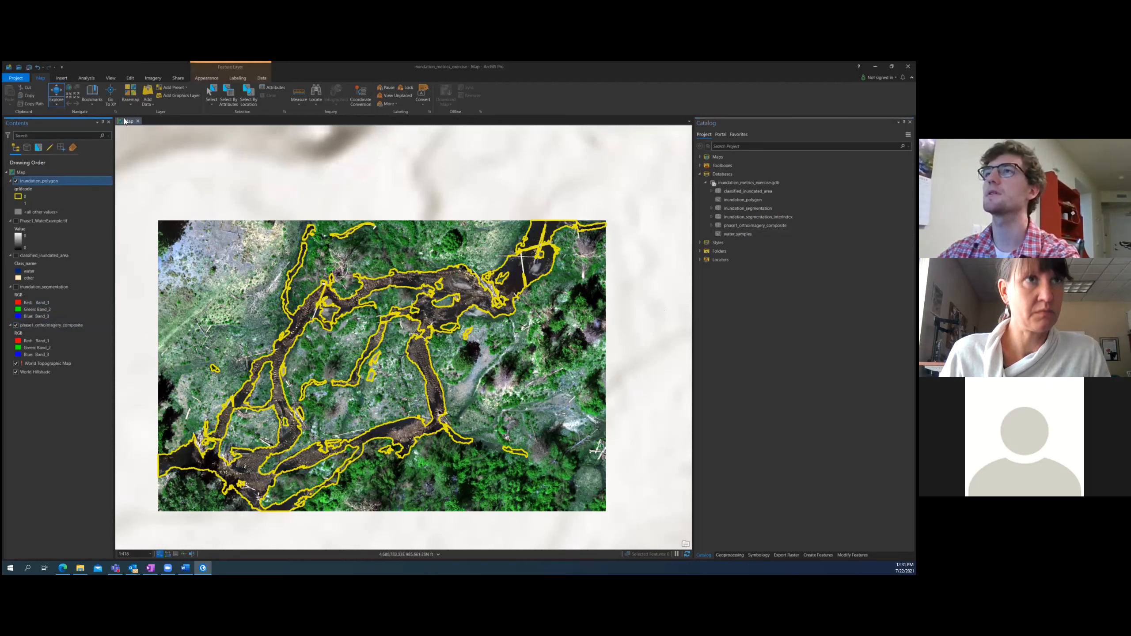
{"action": "left_click", "coordinate": [213, 90]}
{"action": "left_click", "coordinate": [315, 352]}
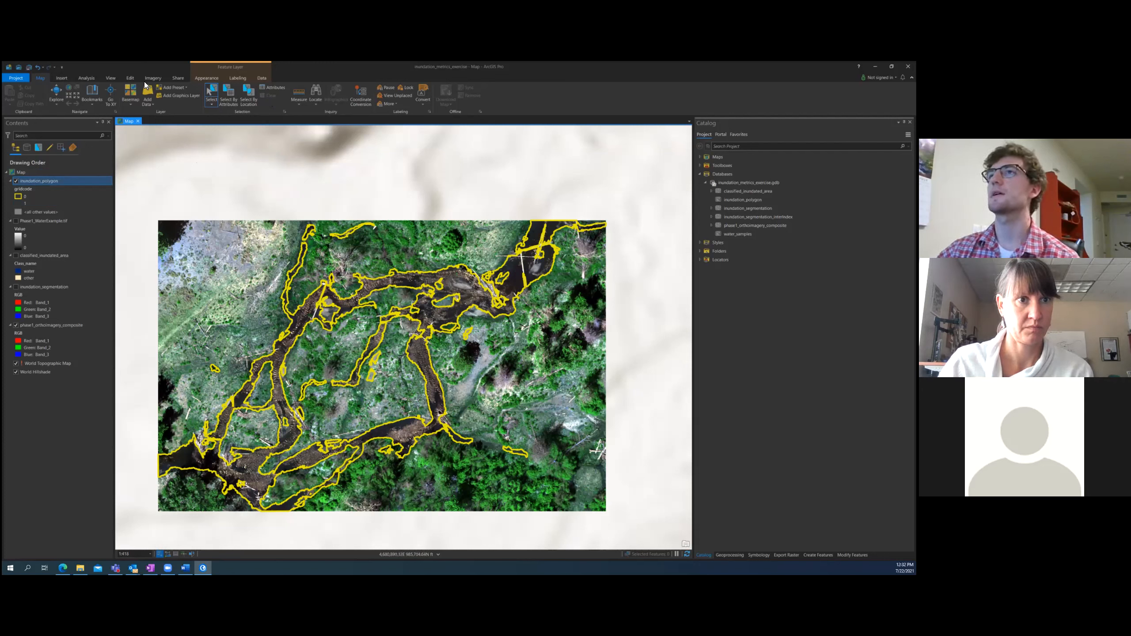
{"action": "right_click", "coordinate": [49, 181]}
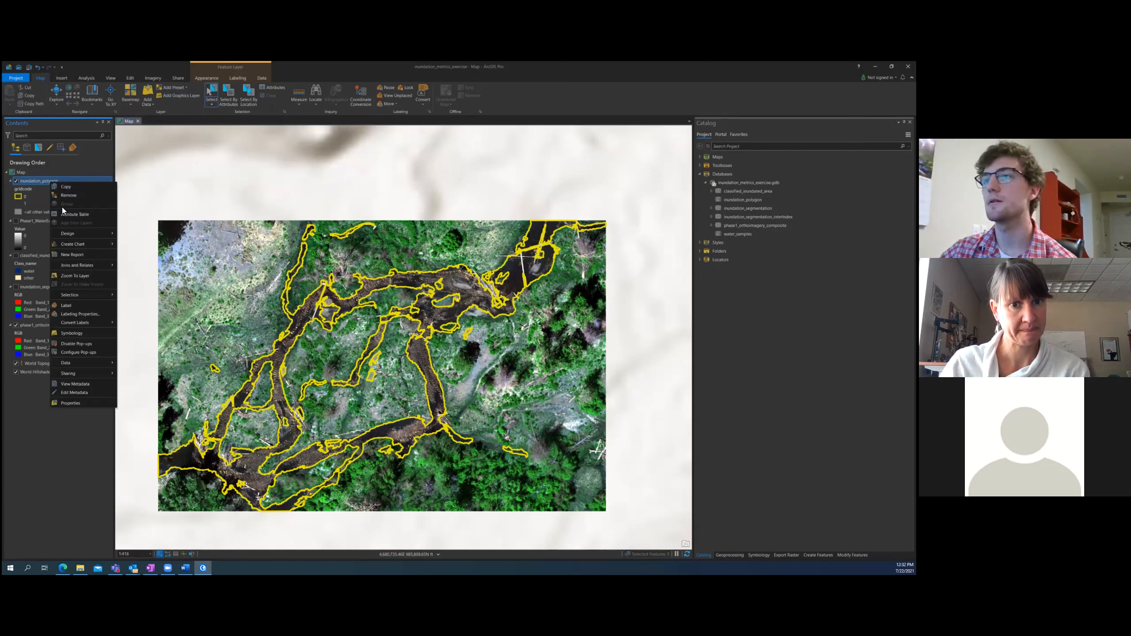
{"action": "right_click", "coordinate": [38, 181]}
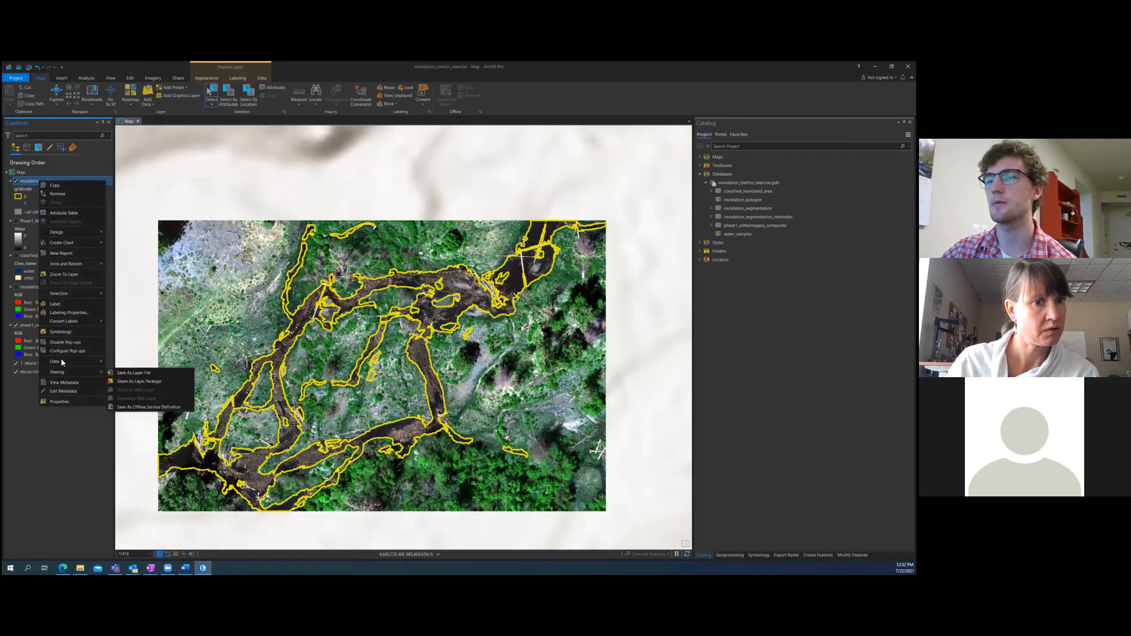
{"action": "mouse_move", "coordinate": [62, 361]}
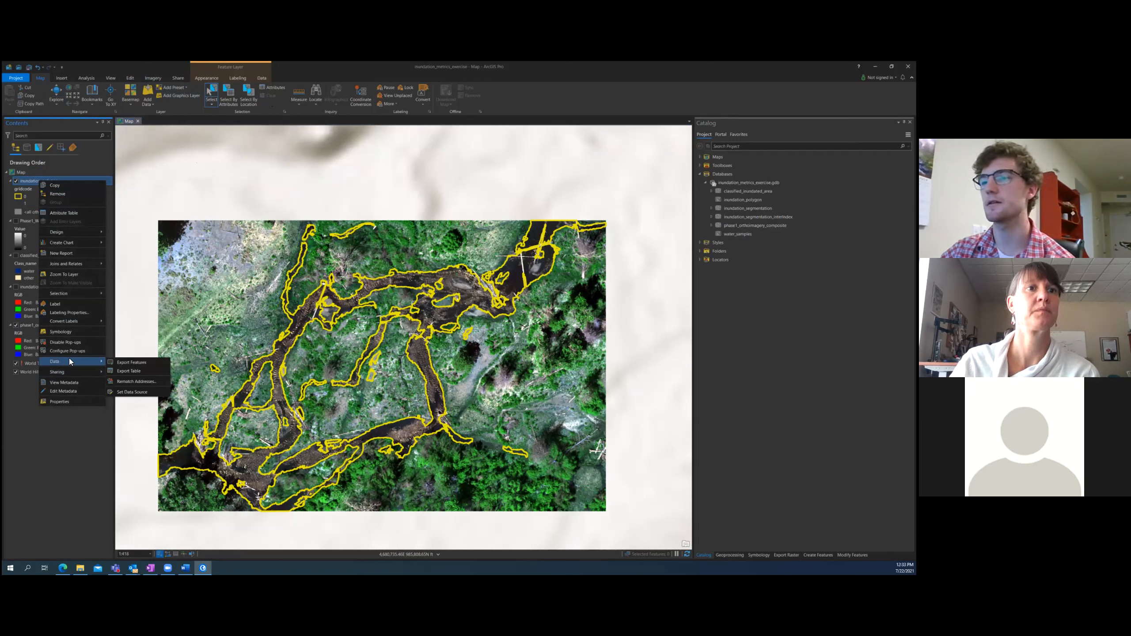
{"action": "left_click", "coordinate": [132, 363]}
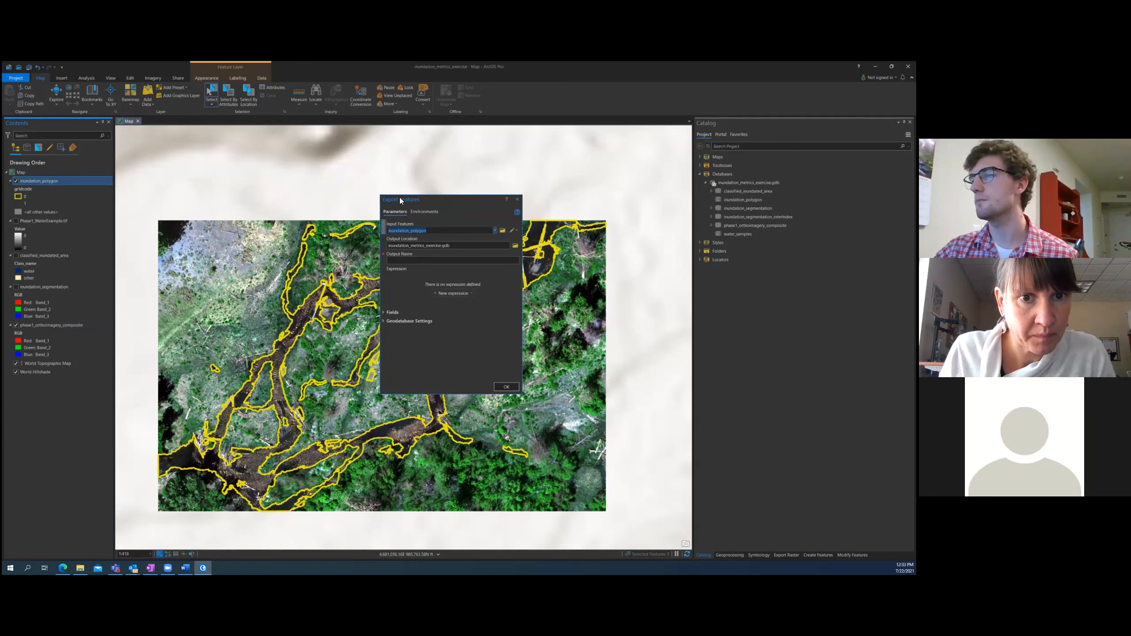
{"action": "left_click_drag", "start_coordinate": [400, 198], "coordinate": [385, 185]}
{"action": "left_click", "coordinate": [393, 248]}
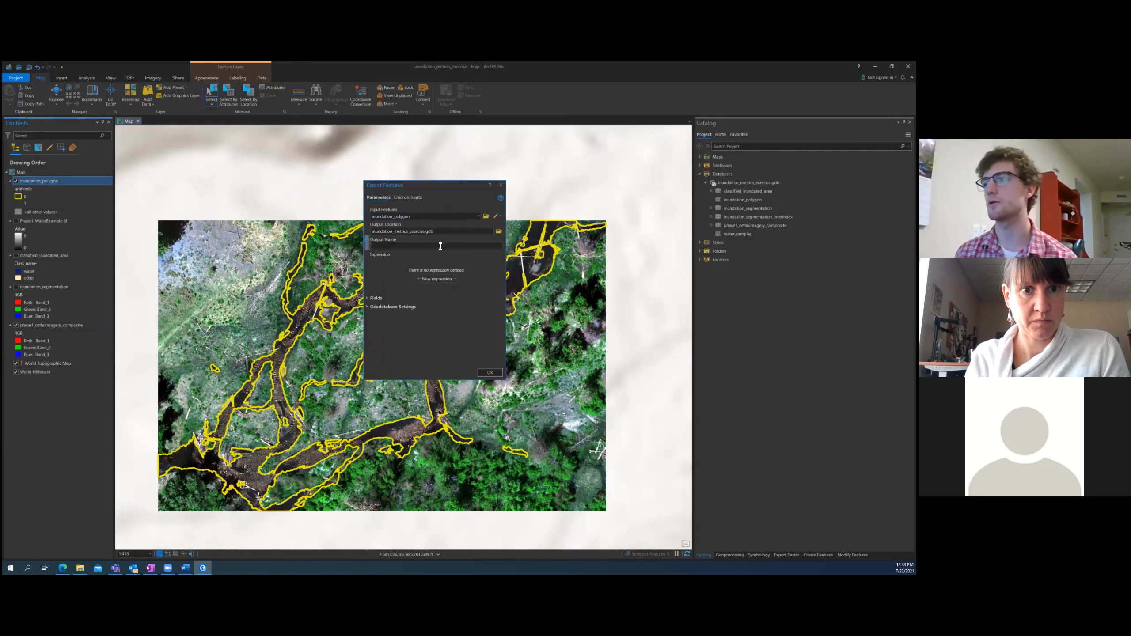
{"action": "type", "text": "water_p"}
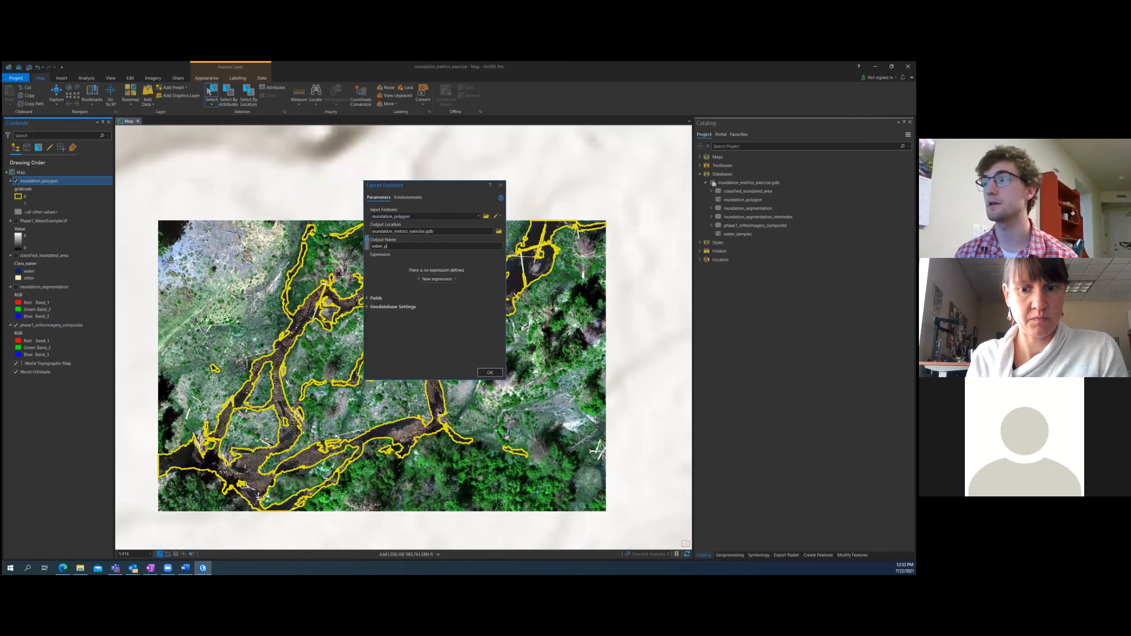
{"action": "type", "text": "olygons"}
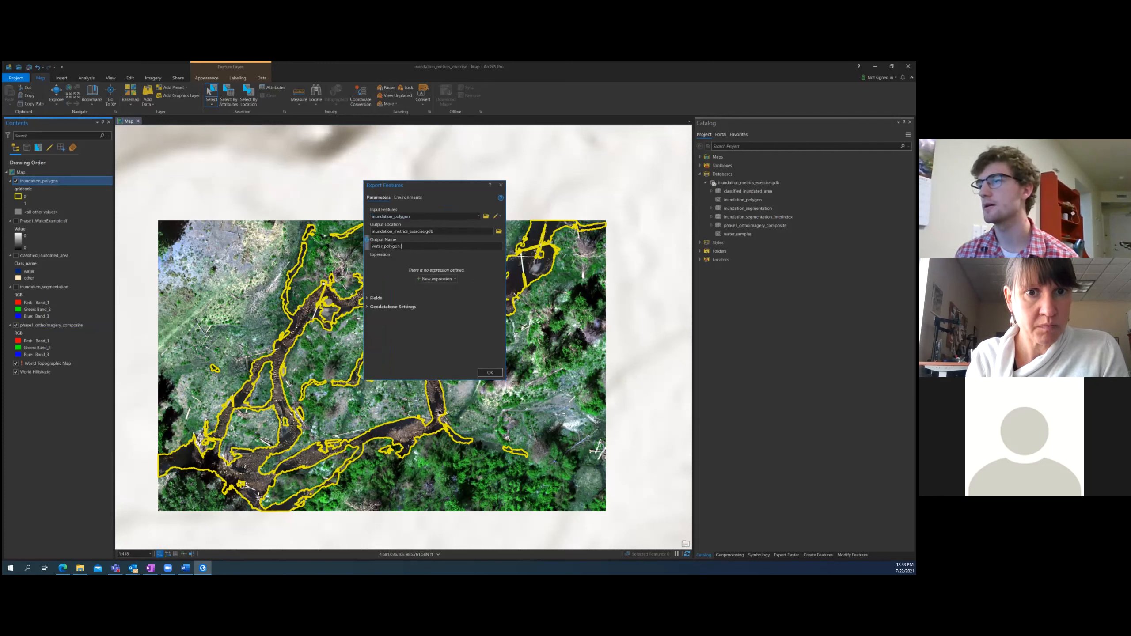
{"action": "key", "text": "BackSpace"}
{"action": "key", "text": "BackSpace"}
{"action": "key", "text": "BackSpace"}
{"action": "key", "text": "BackSpace"}
{"action": "key", "text": "BackSpace"}
{"action": "key", "text": "BackSpace"}
{"action": "key", "text": "BackSpace"}
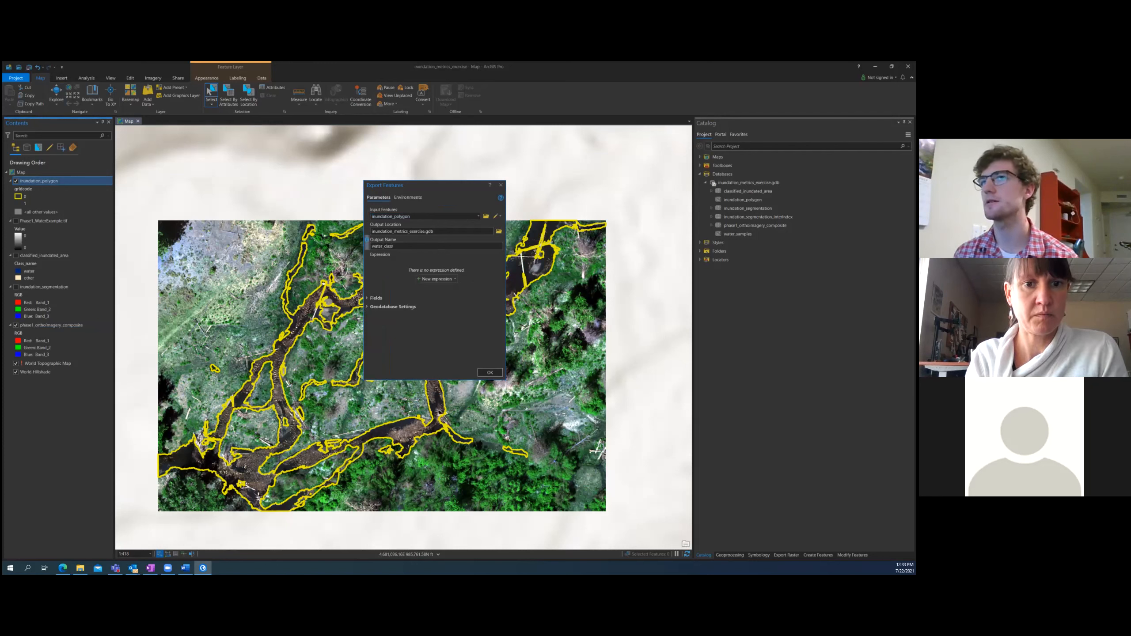
{"action": "type", "text": "_polygons"}
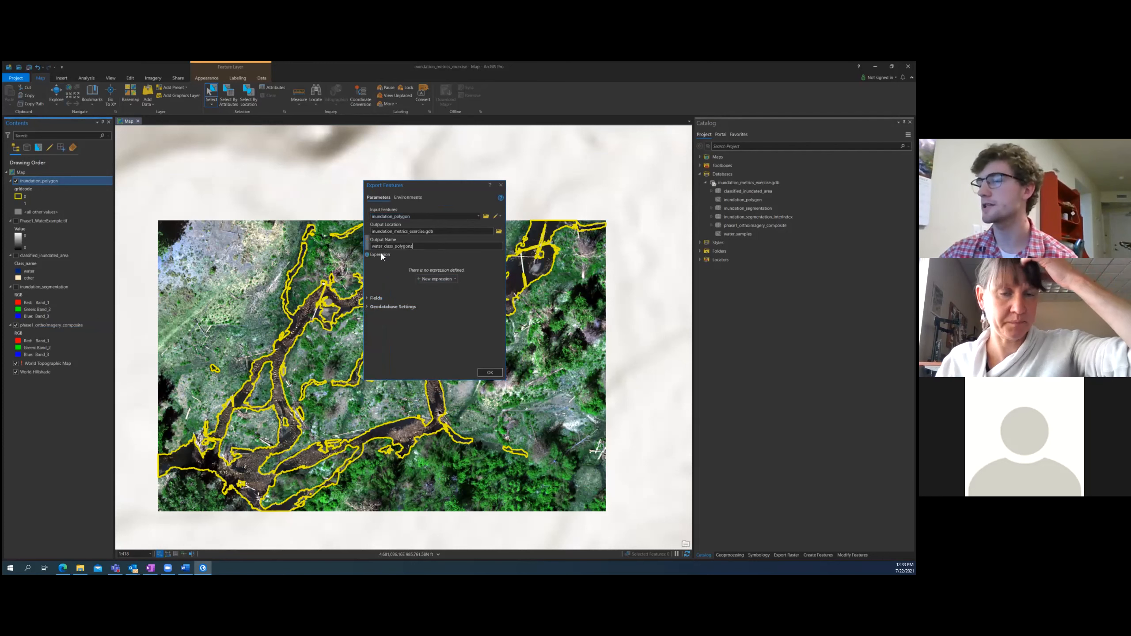
{"action": "left_click", "coordinate": [423, 279]}
{"action": "left_click", "coordinate": [426, 288]}
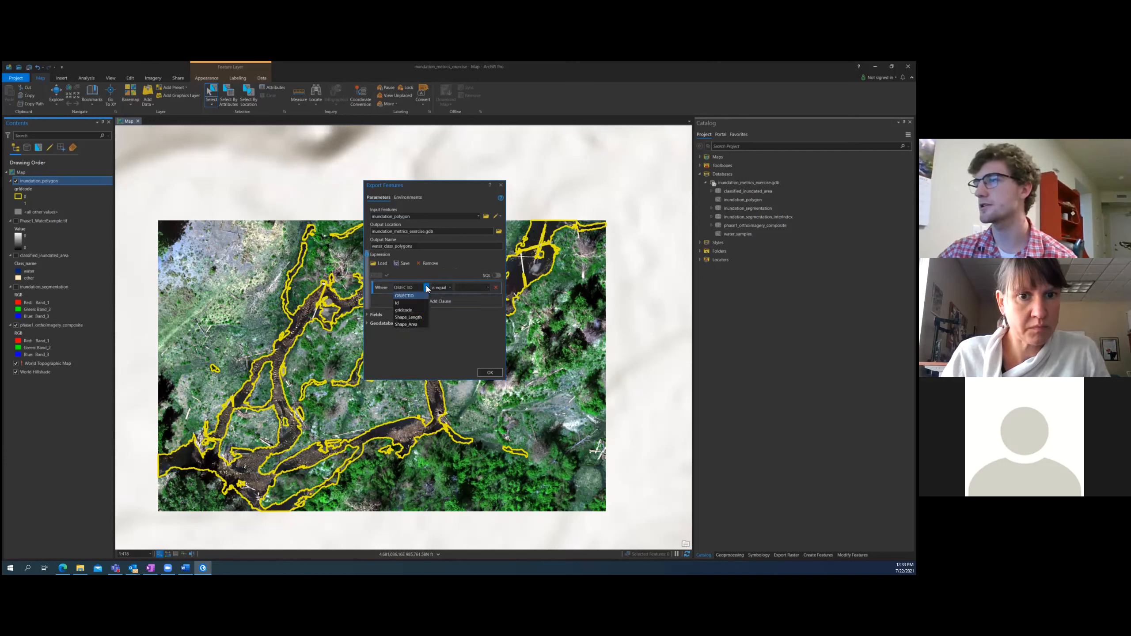
{"action": "left_click", "coordinate": [426, 288]}
{"action": "left_click", "coordinate": [427, 287]}
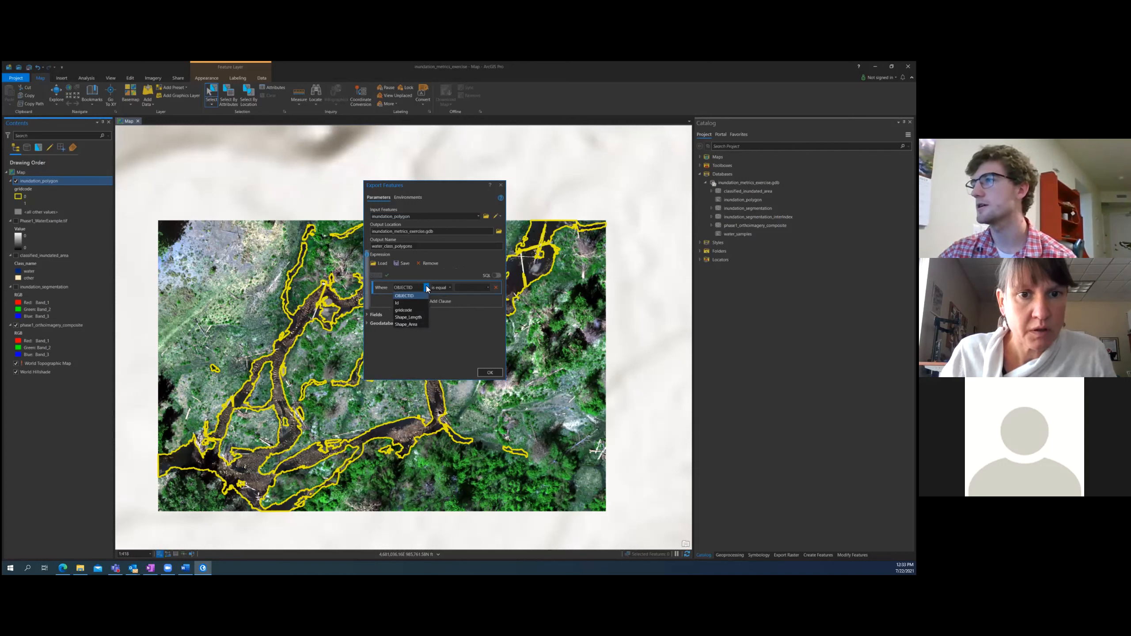
{"action": "left_click", "coordinate": [407, 310]}
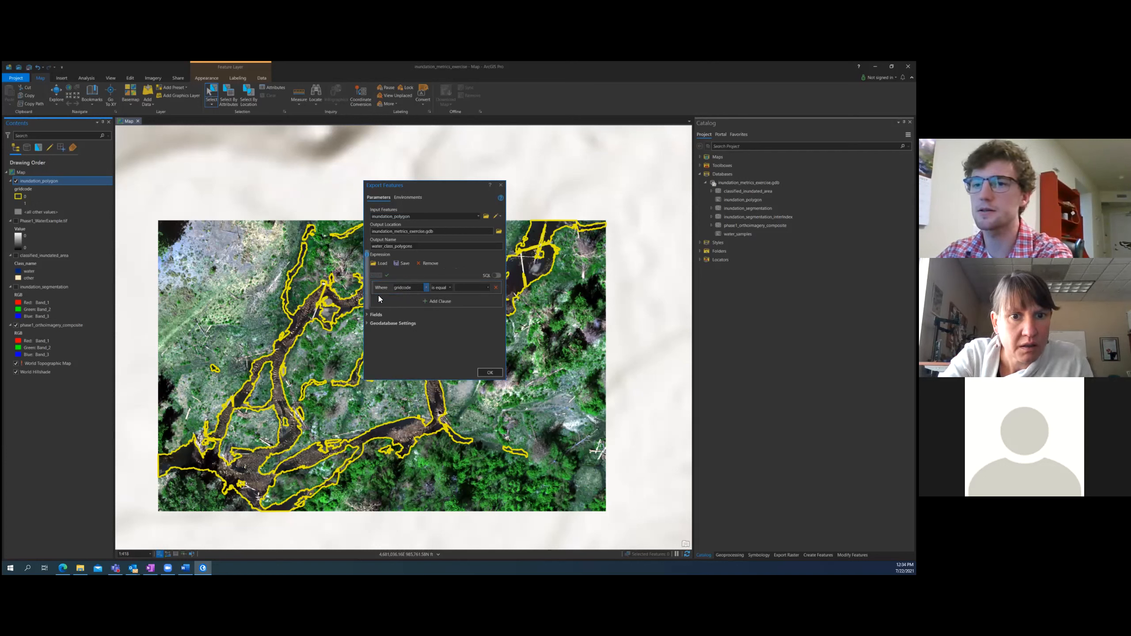
{"action": "left_click", "coordinate": [426, 264]}
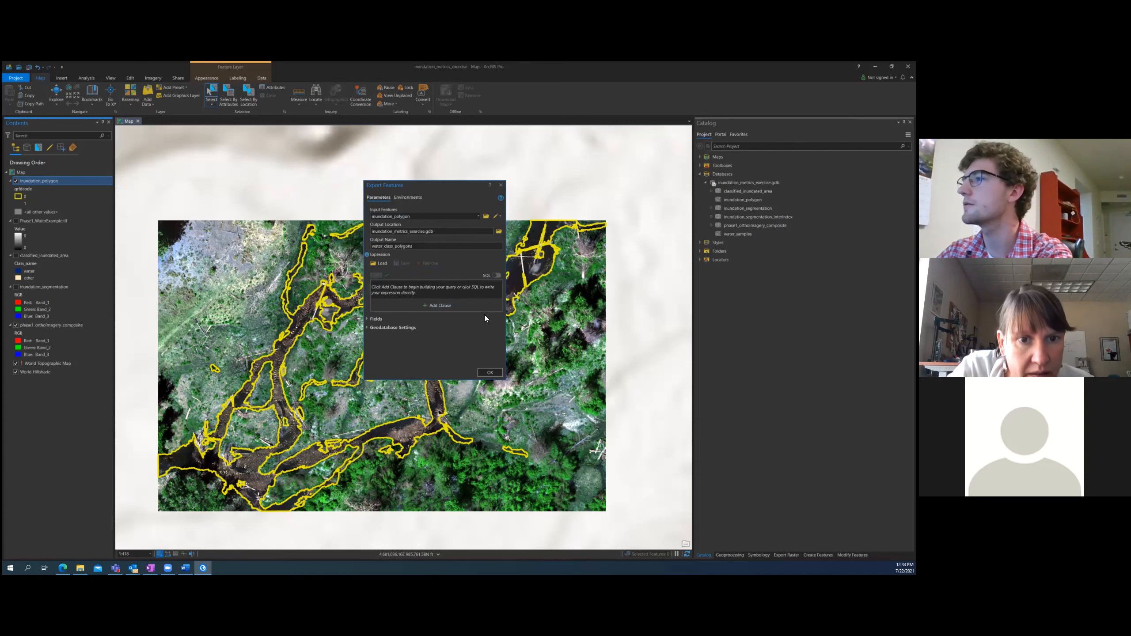
{"action": "left_click", "coordinate": [501, 184]}
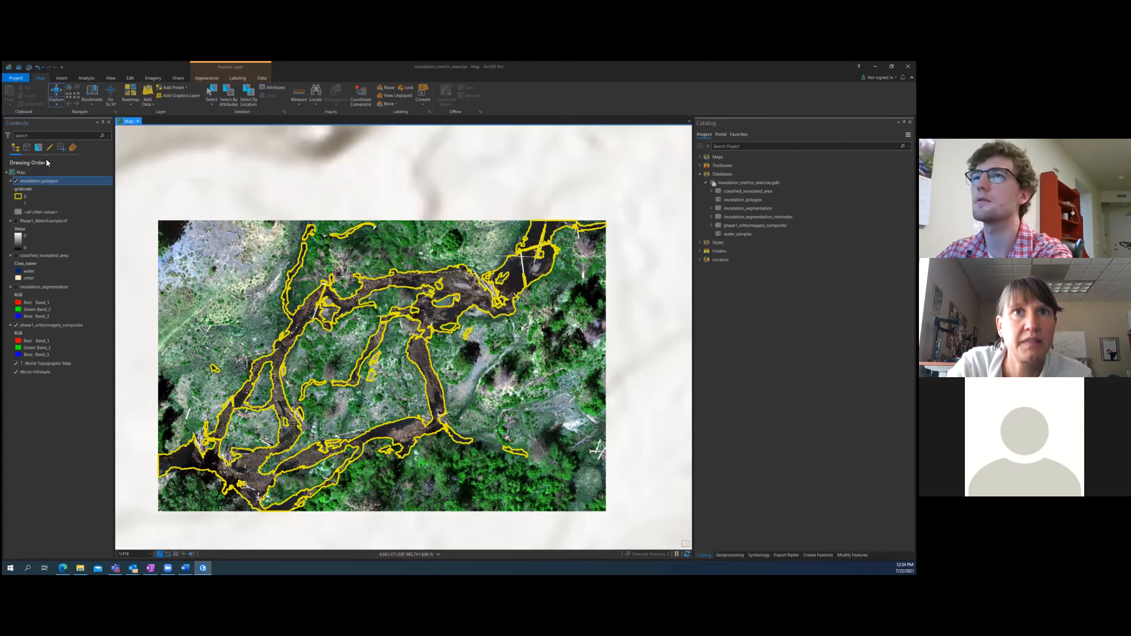
Set up a feature export of the inundation_polygon layer with the output name water_class_polygons
{"action": "right_click", "coordinate": [47, 181]}
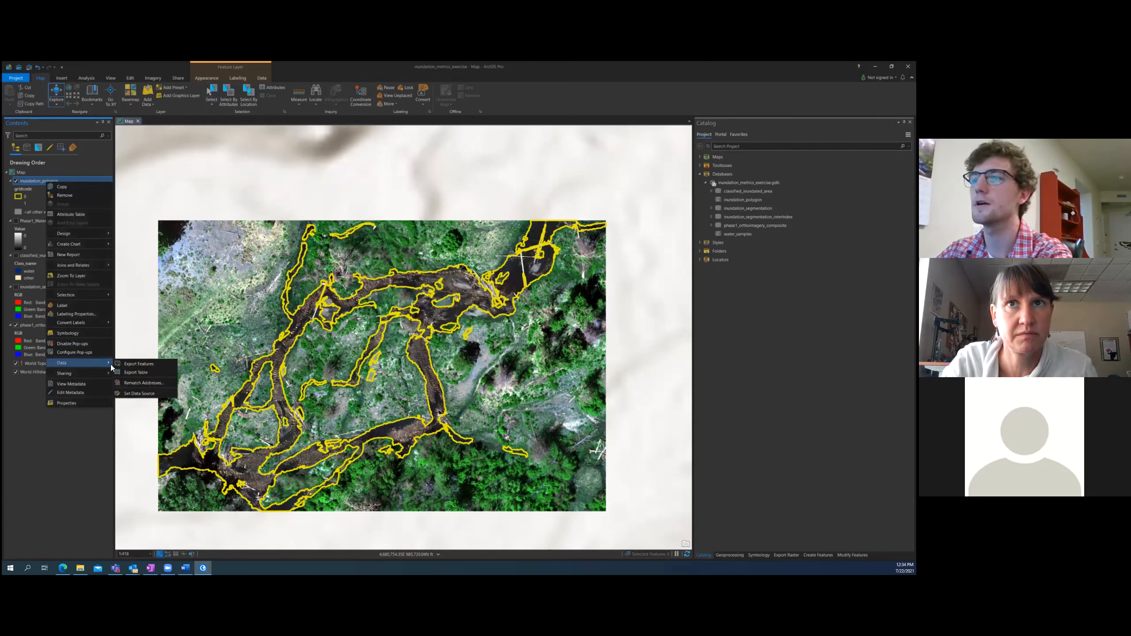
{"action": "left_click", "coordinate": [138, 364]}
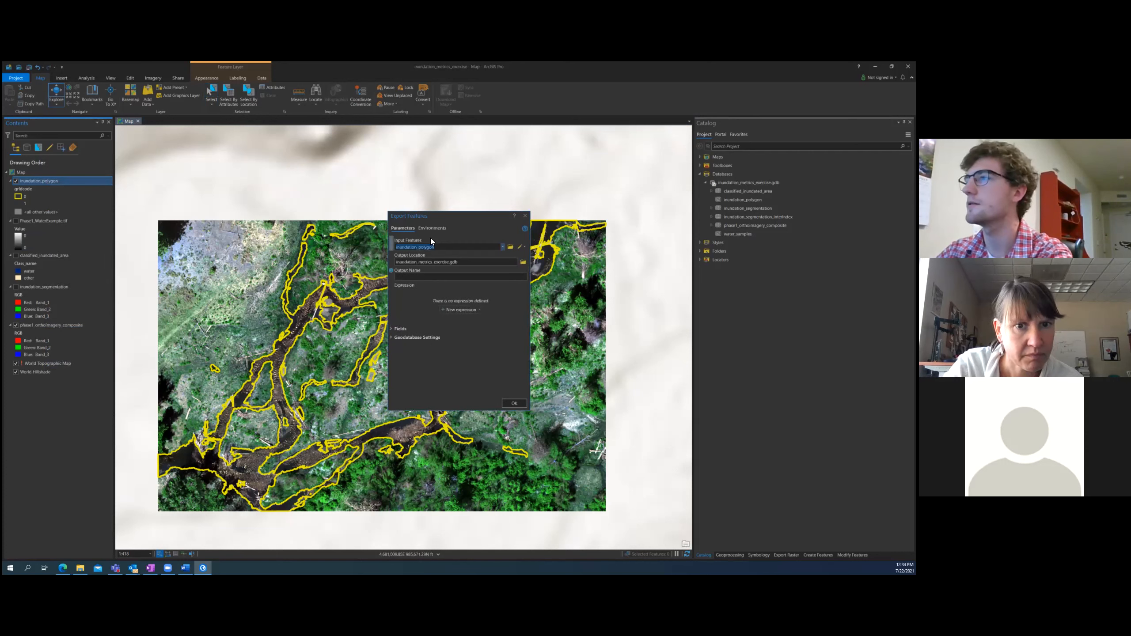
{"action": "left_click", "coordinate": [449, 277]}
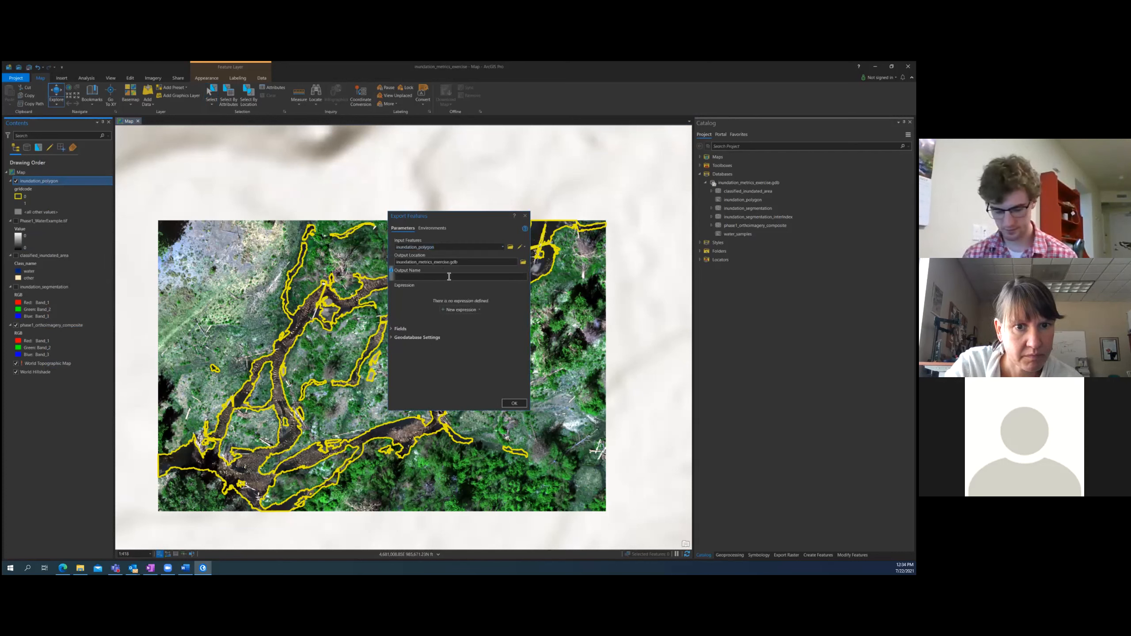
{"action": "type", "text": "water_cla"}
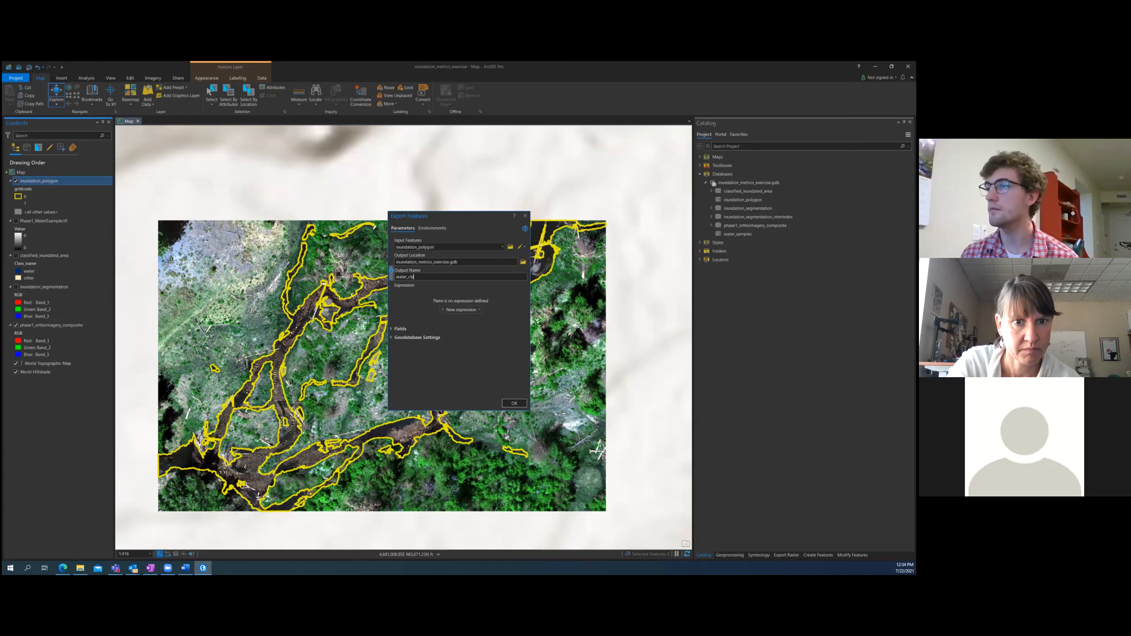
{"action": "type", "text": "ss_polygons"}
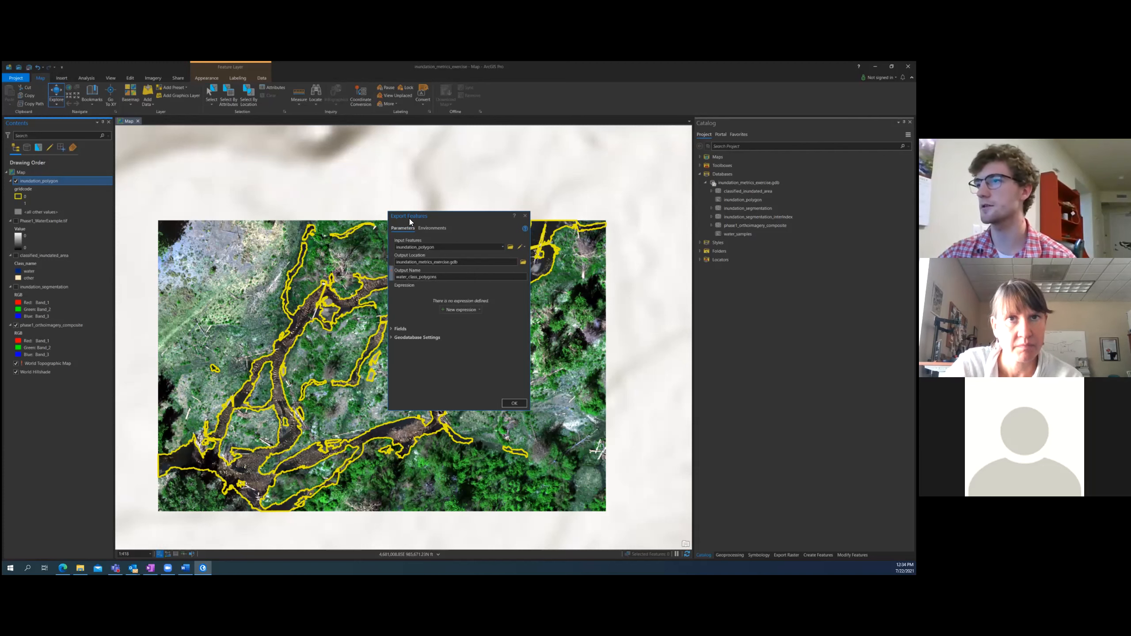
{"action": "left_click_drag", "start_coordinate": [410, 221], "coordinate": [264, 215]}
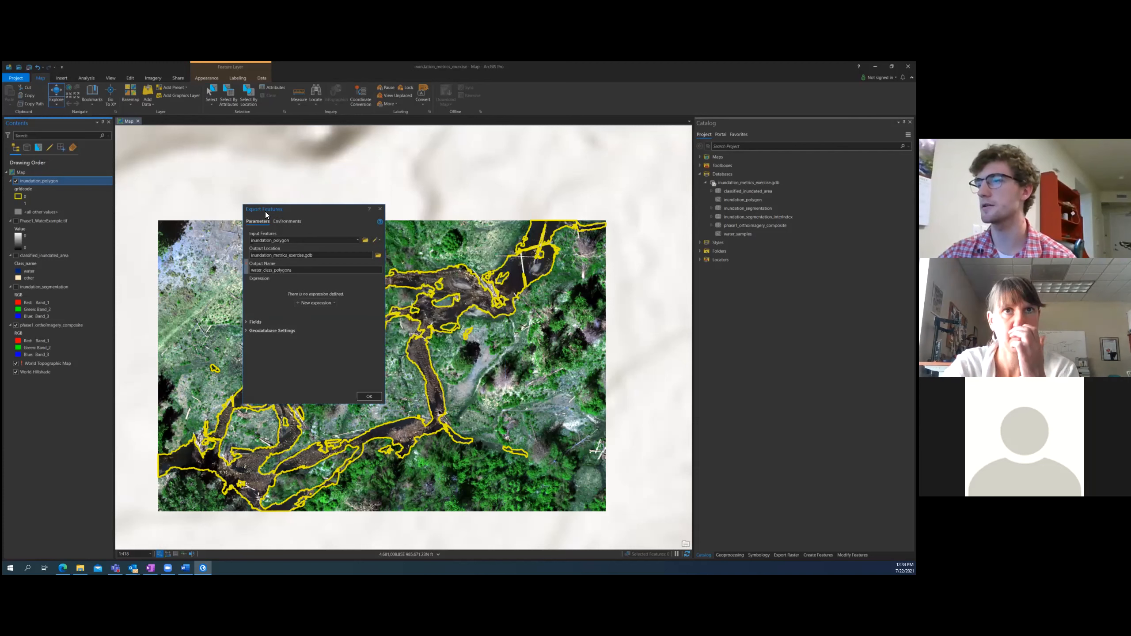
Add an export expression that keeps only features where gridcode is equal to 0
{"action": "left_click", "coordinate": [306, 301]}
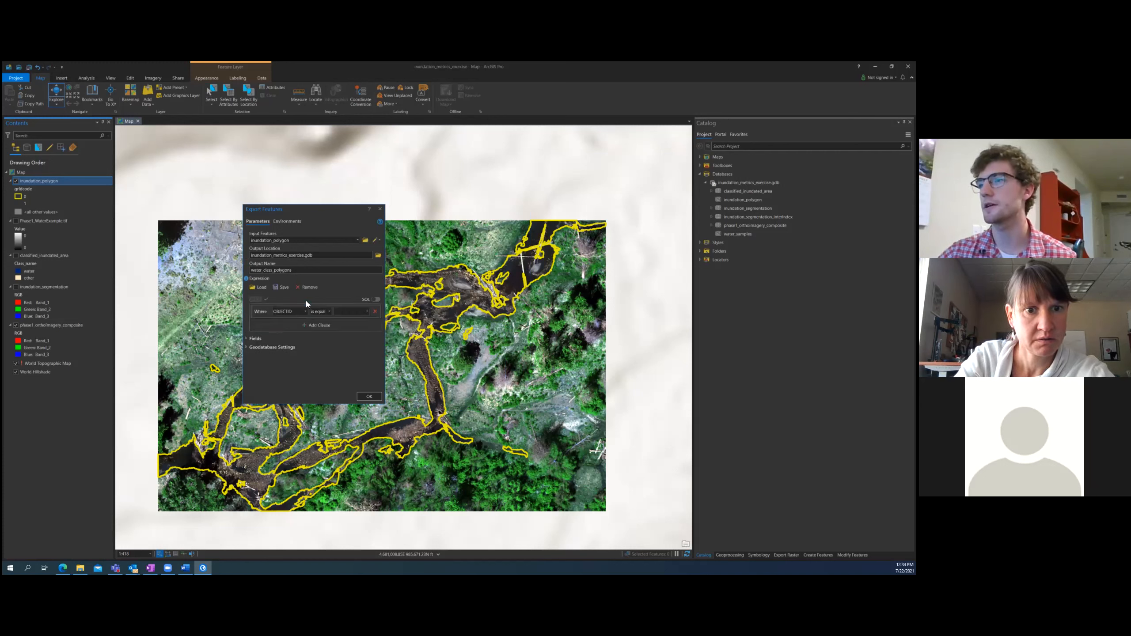
{"action": "left_click", "coordinate": [306, 311]}
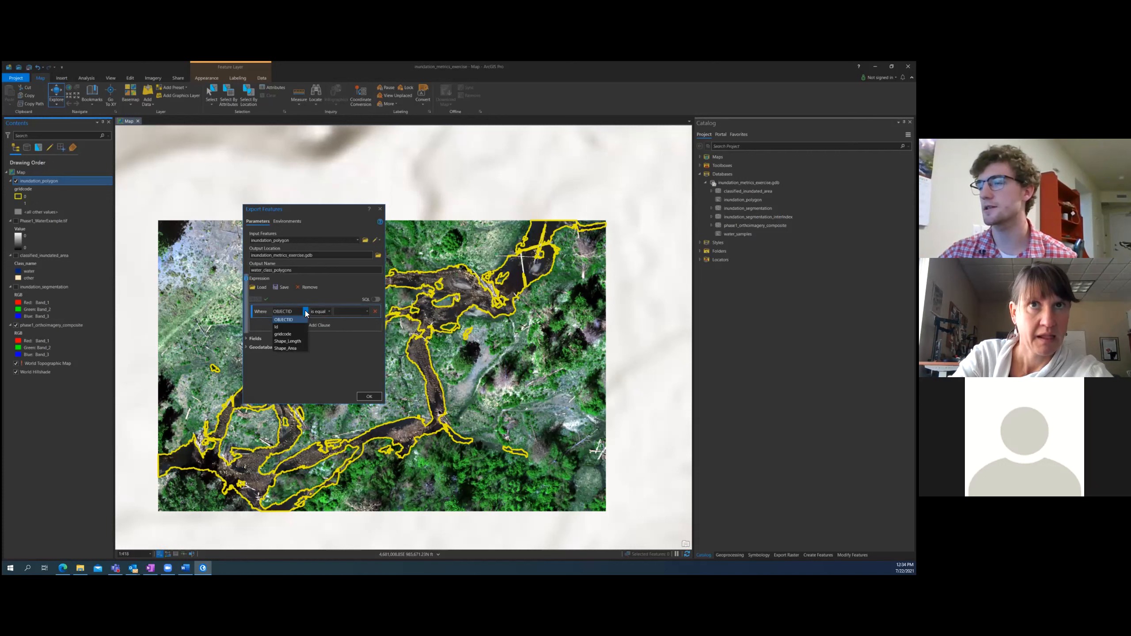
{"action": "left_click", "coordinate": [306, 312]}
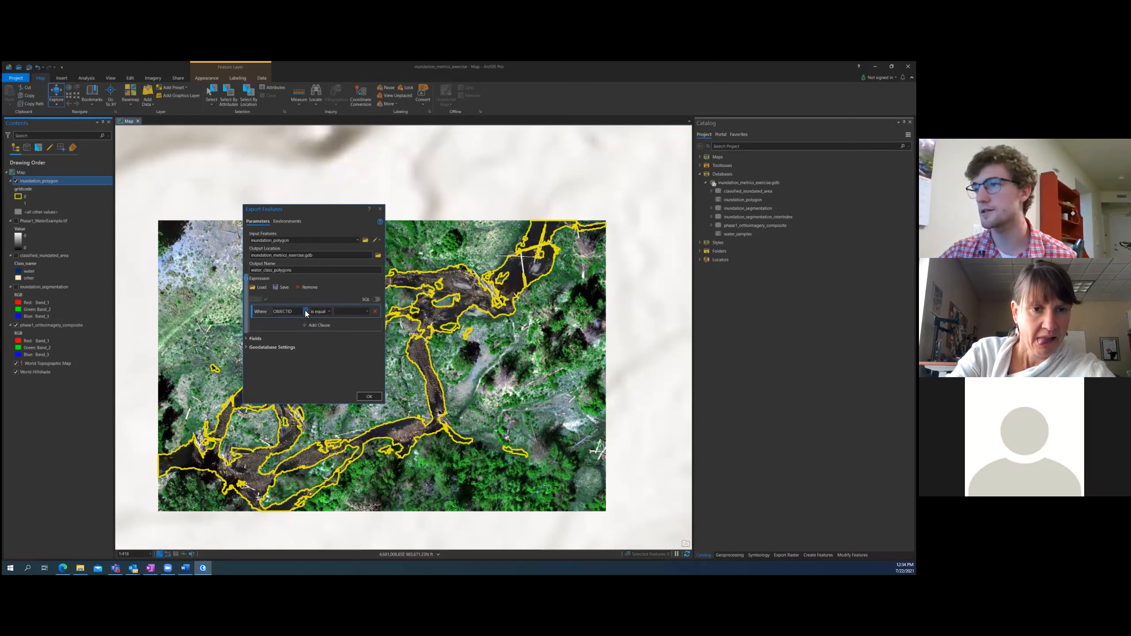
{"action": "left_click", "coordinate": [305, 311]}
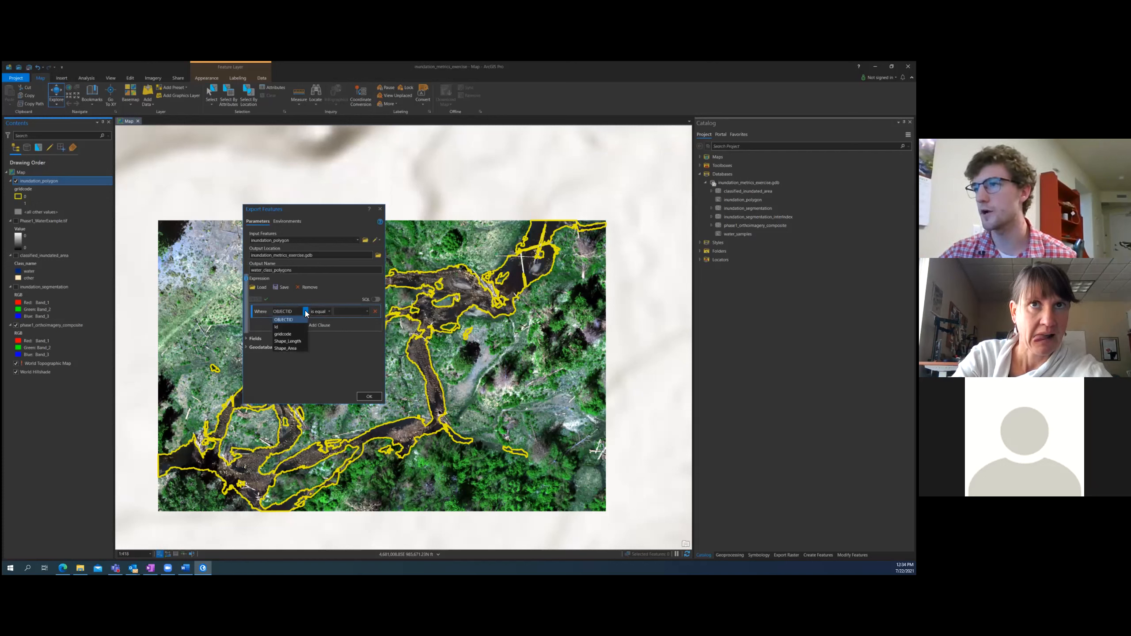
{"action": "left_click", "coordinate": [294, 334]}
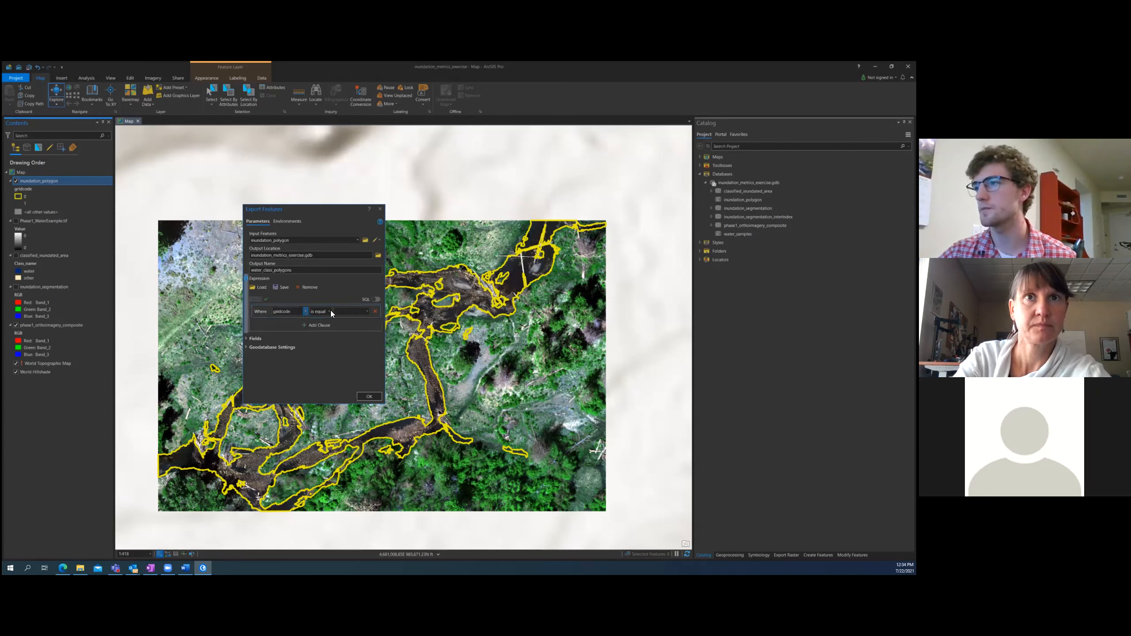
{"action": "left_click", "coordinate": [369, 311]}
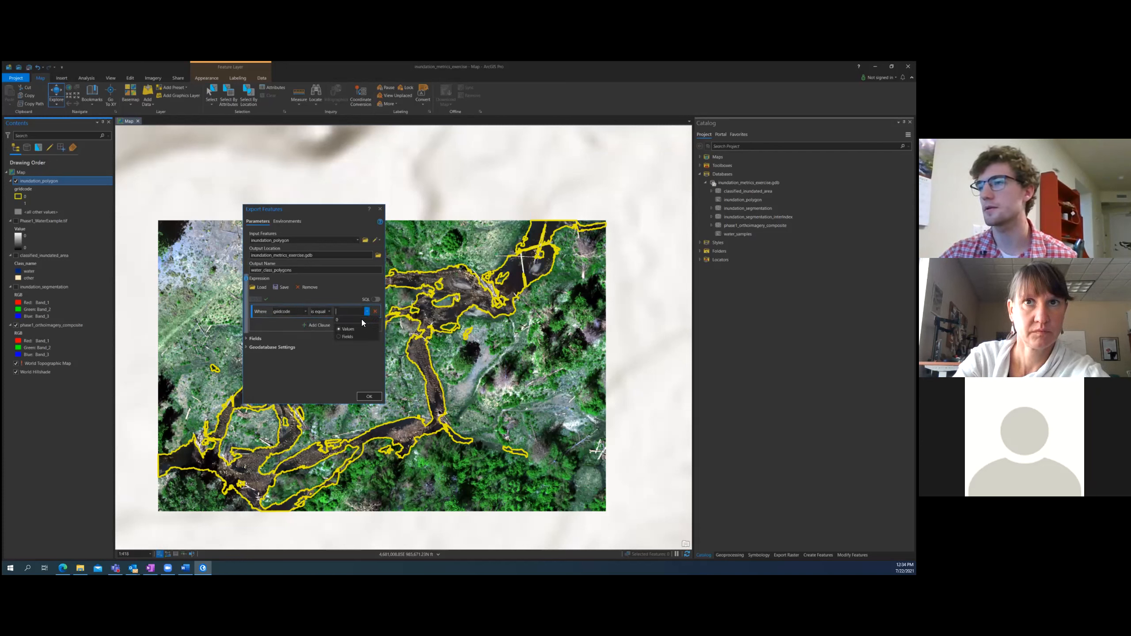
{"action": "left_click", "coordinate": [355, 319]}
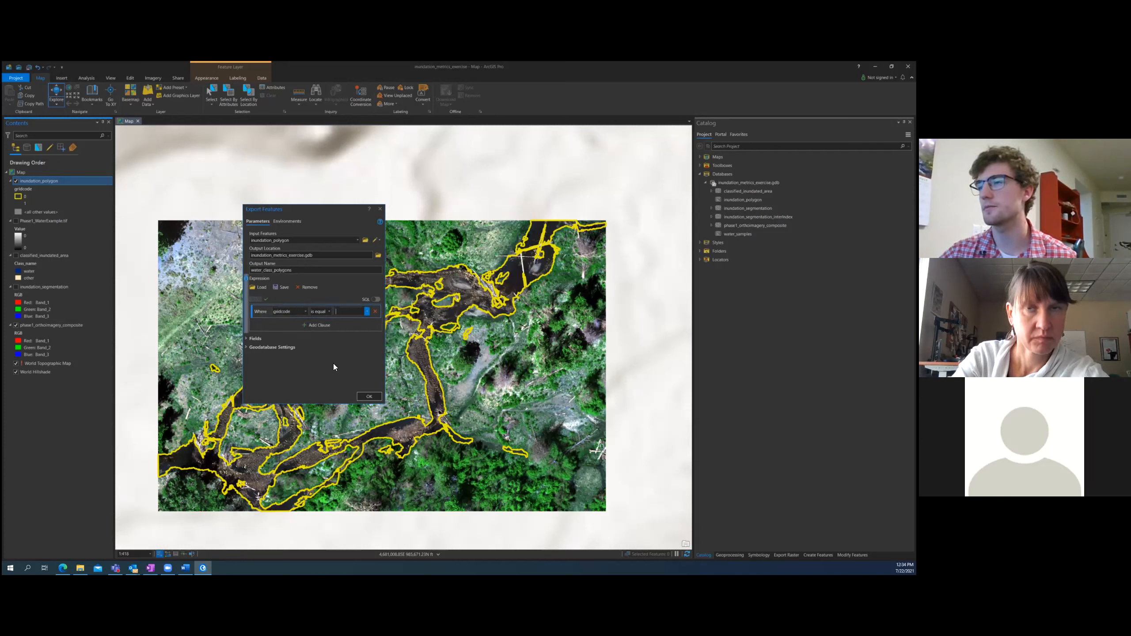
{"action": "left_click", "coordinate": [253, 378]}
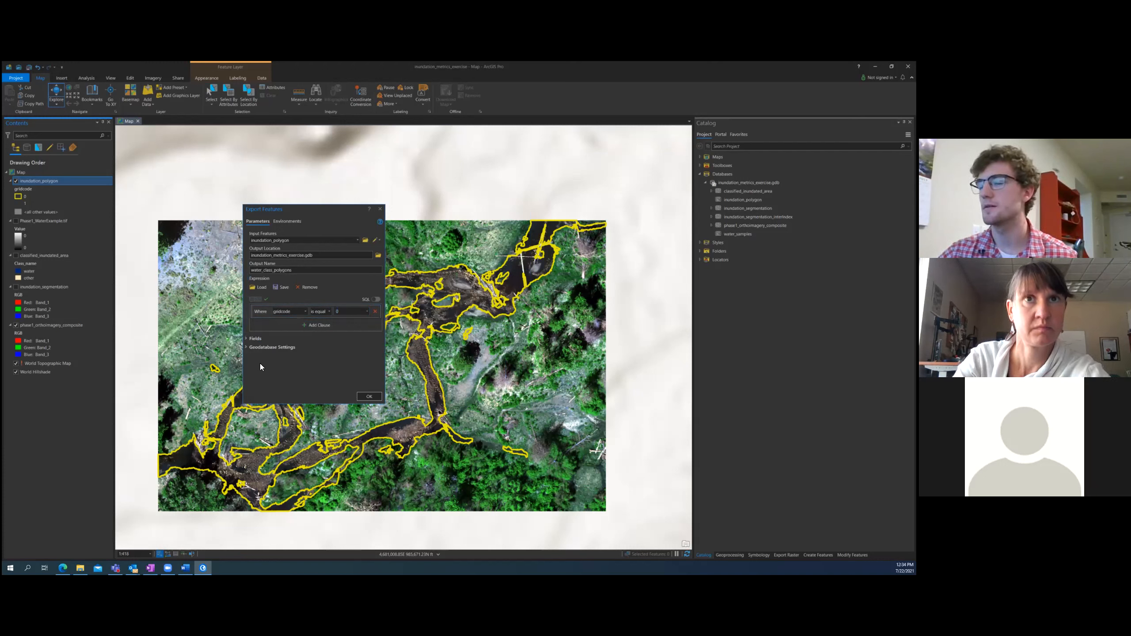
Keep gridcode as the expression's field, check the layer's gridcode classes and run the export
{"action": "left_click", "coordinate": [305, 311]}
{"action": "left_click", "coordinate": [297, 333]}
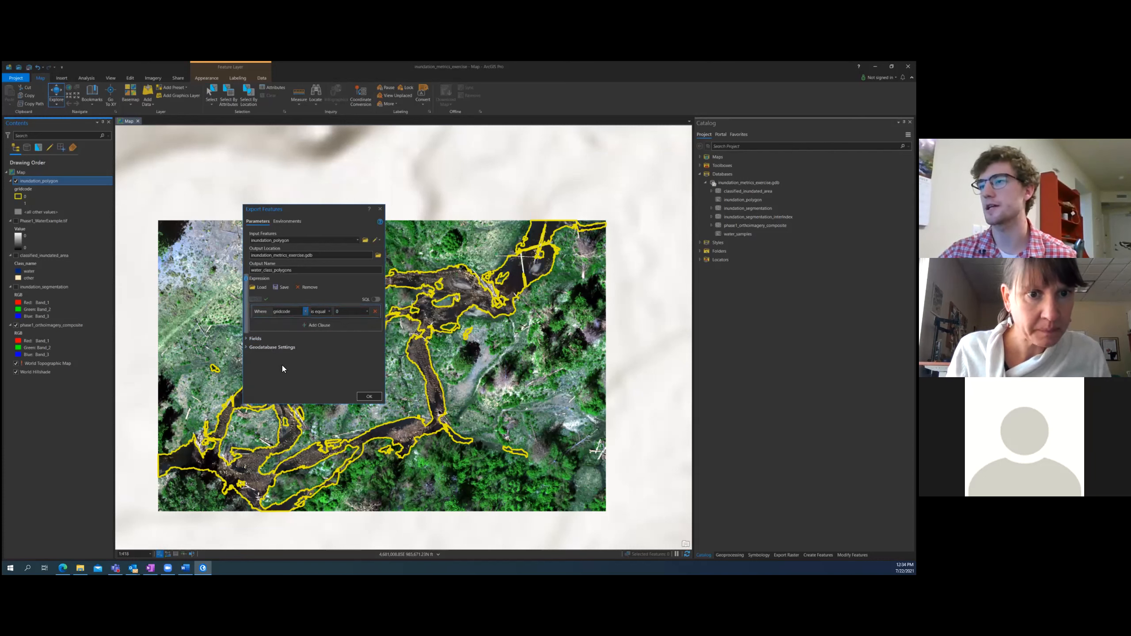
{"action": "left_click", "coordinate": [281, 366]}
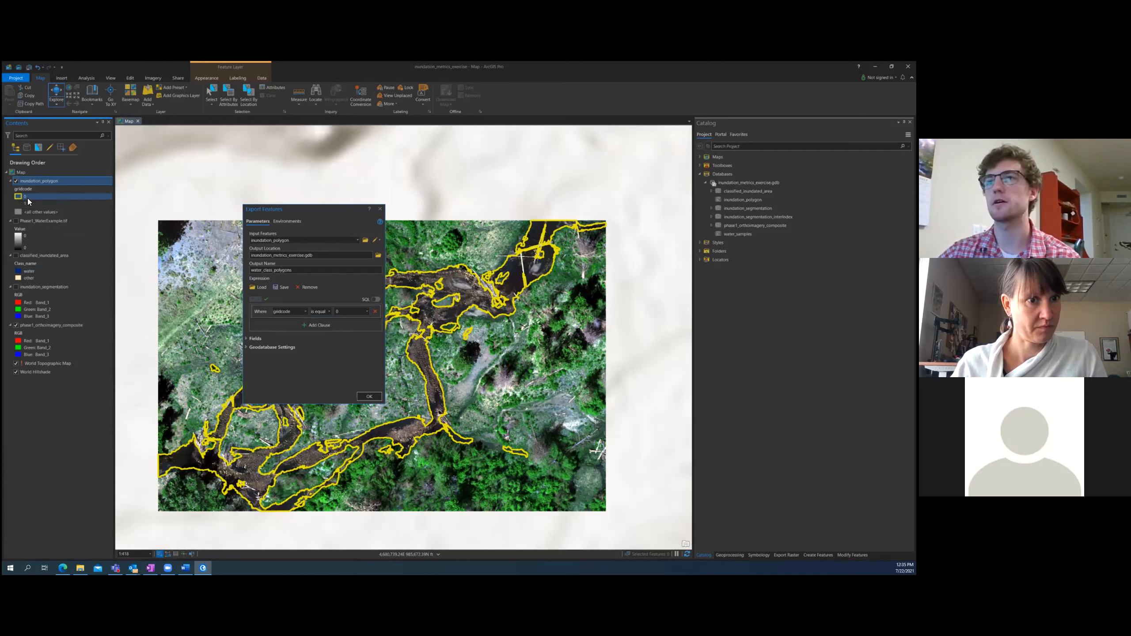
{"action": "left_click", "coordinate": [49, 203]}
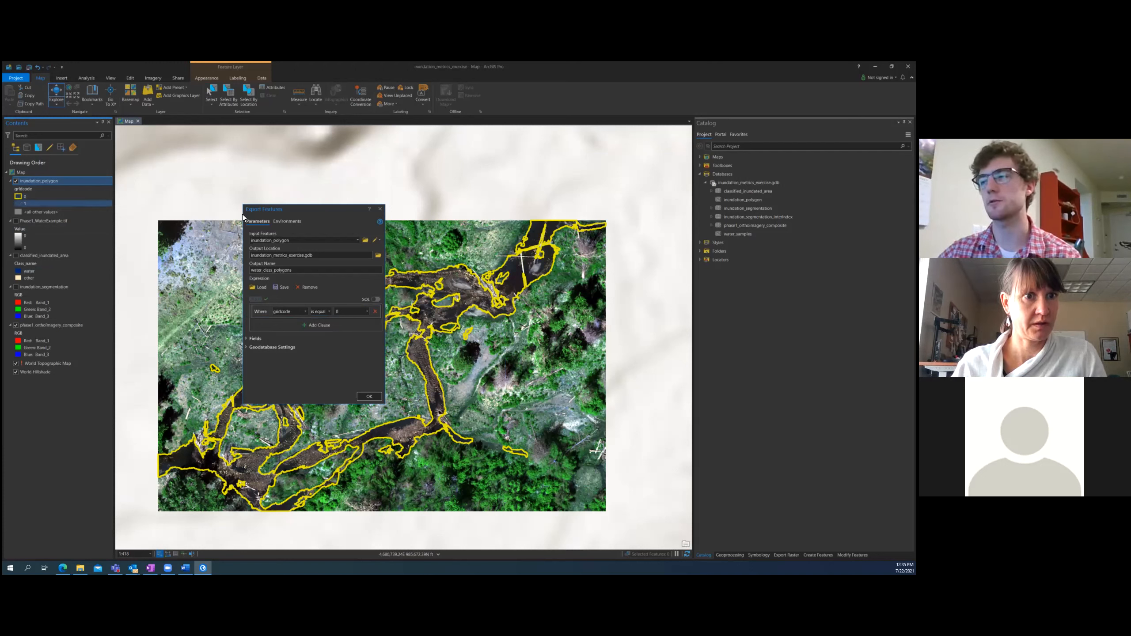
{"action": "left_click", "coordinate": [368, 396]}
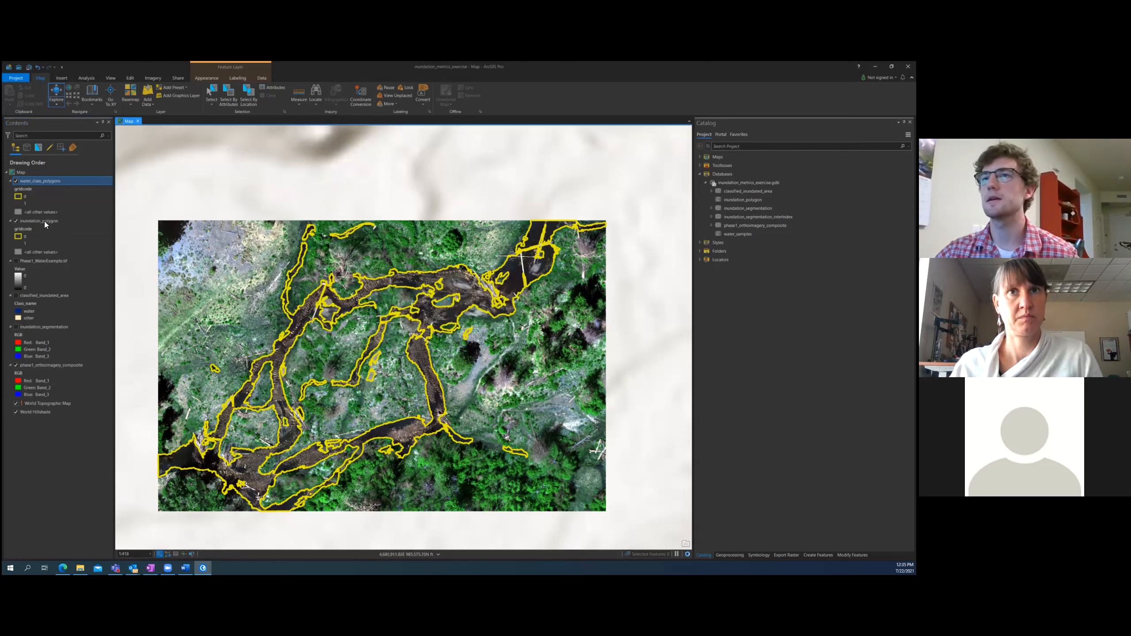
Remove the inundation_polygon layer from the map
{"action": "right_click", "coordinate": [29, 183]}
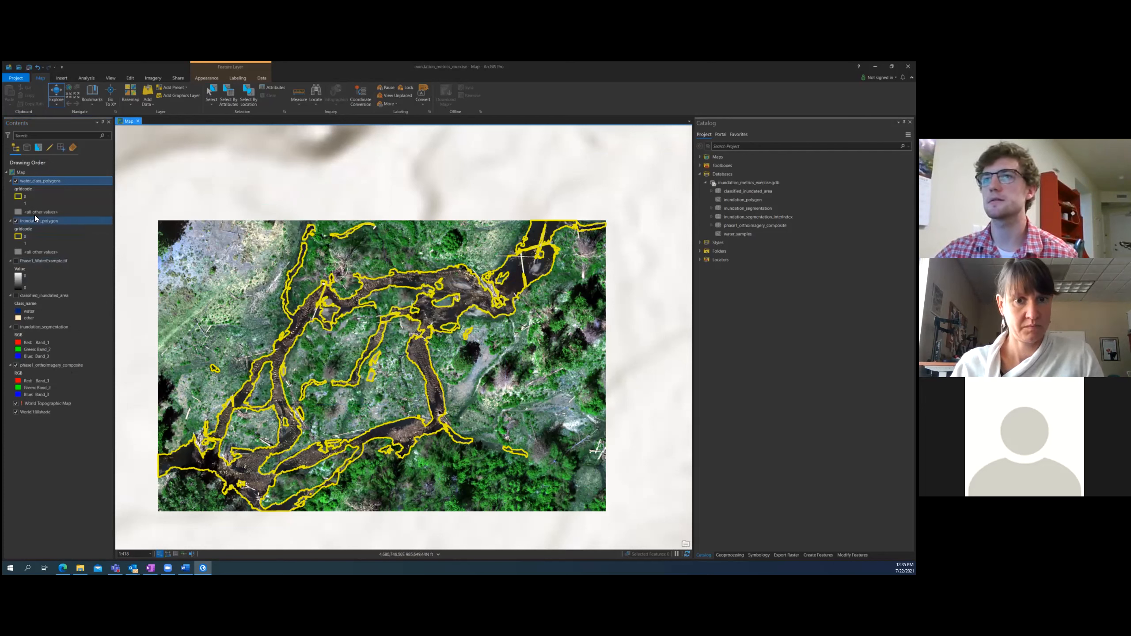
{"action": "left_click", "coordinate": [30, 221]}
{"action": "right_click", "coordinate": [30, 221]}
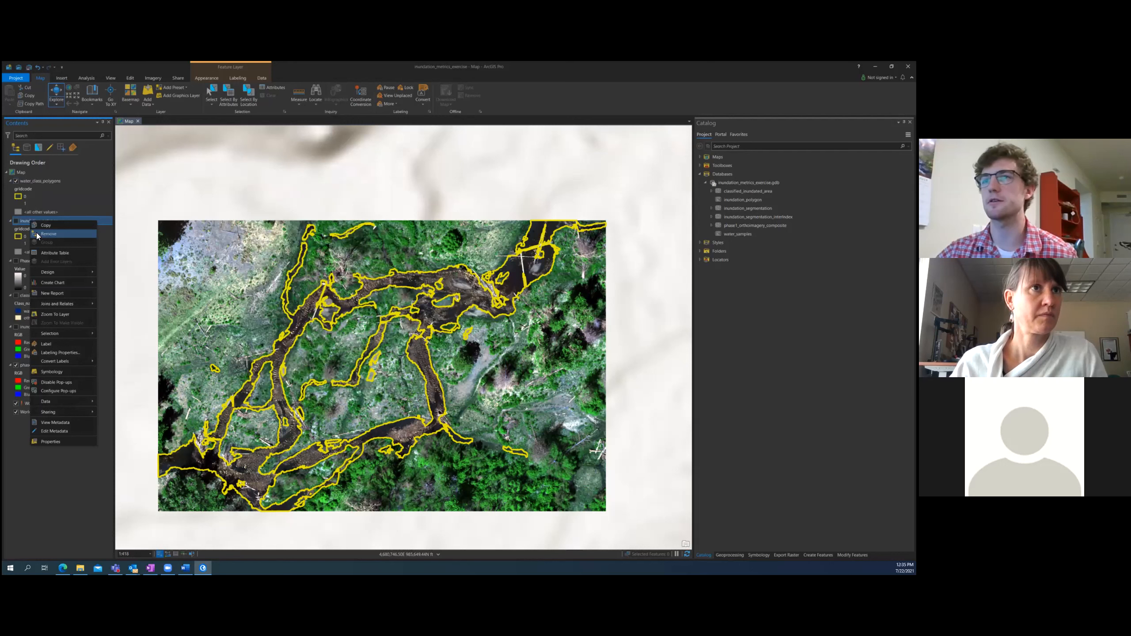
{"action": "left_click", "coordinate": [36, 233]}
Select the water_class_polygons layer and view its Select By Attributes options without applying a selection
{"action": "right_click", "coordinate": [44, 181]}
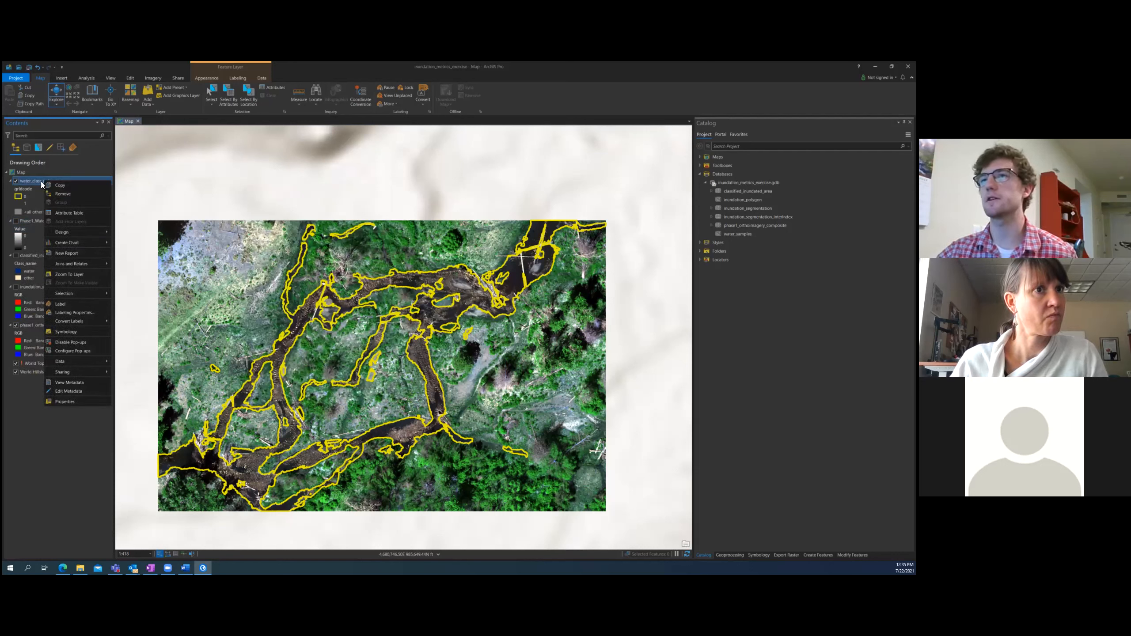
{"action": "left_click", "coordinate": [42, 180]}
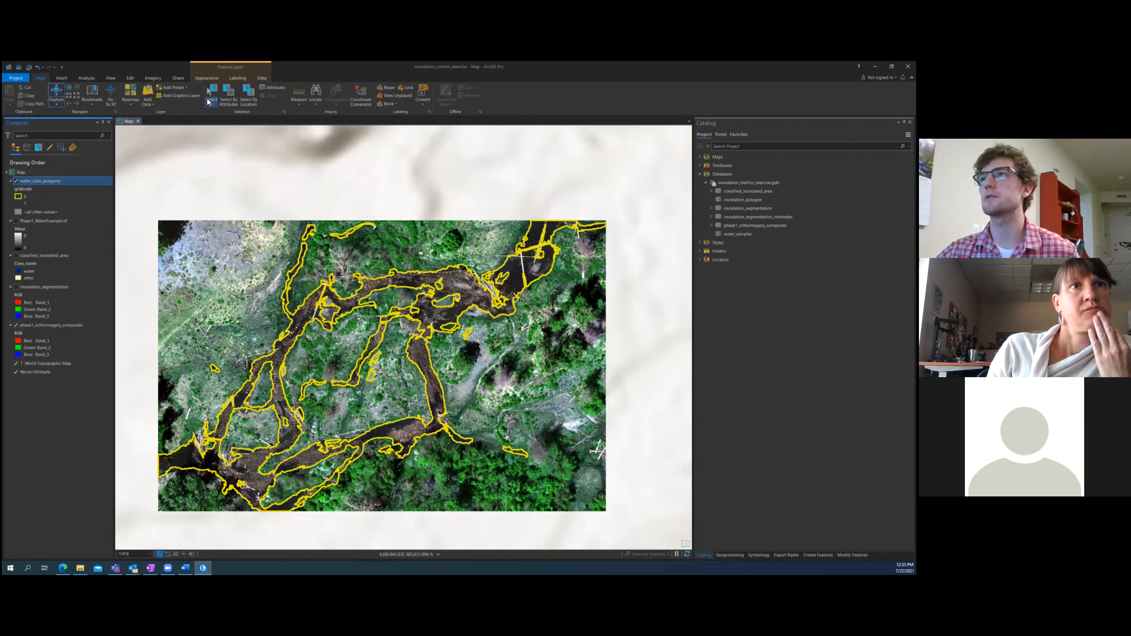
{"action": "left_click", "coordinate": [229, 96]}
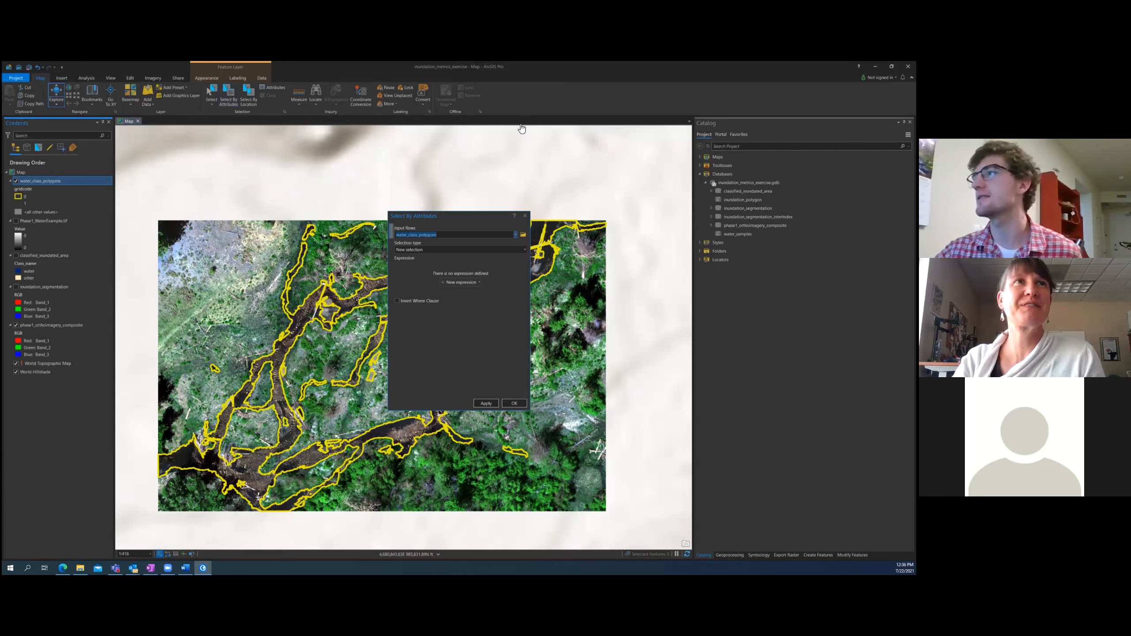
{"action": "left_click", "coordinate": [527, 217]}
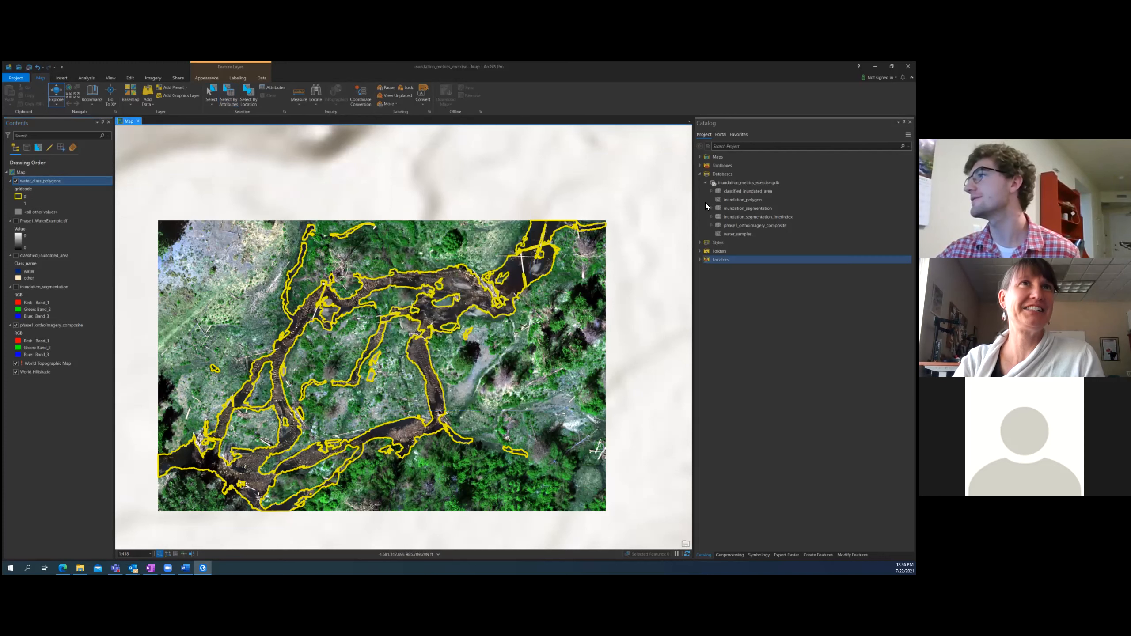
Expand the project's databases and inundation_metrics_exercise.gdb again to check the datasets, and look over the map
{"action": "left_click", "coordinate": [700, 174]}
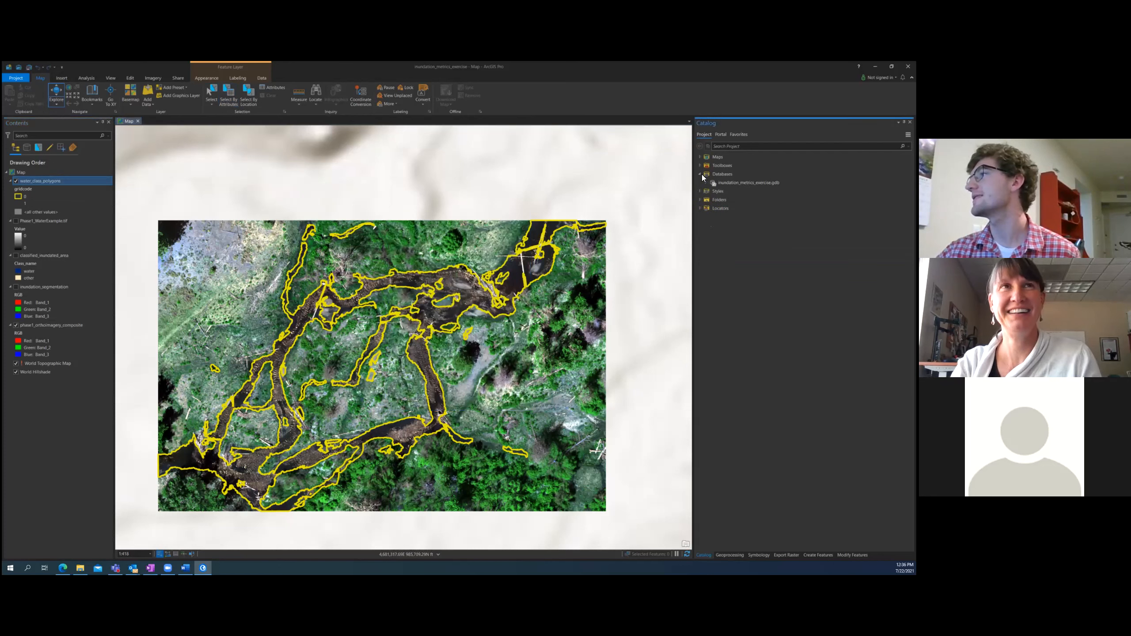
{"action": "left_click", "coordinate": [701, 174]}
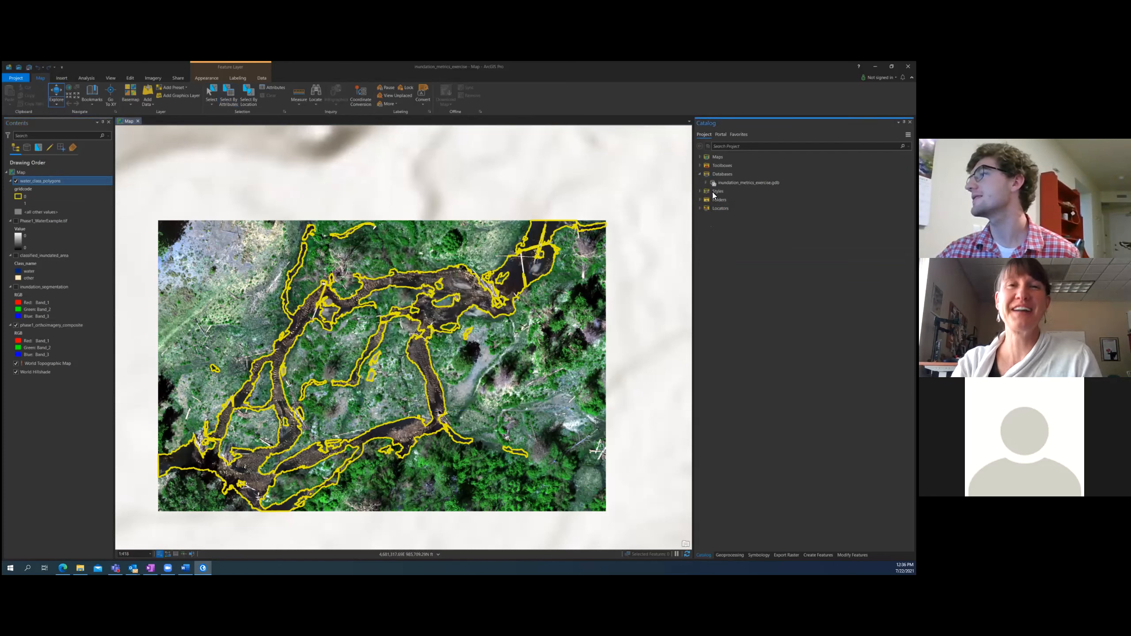
{"action": "double_click", "coordinate": [713, 183]}
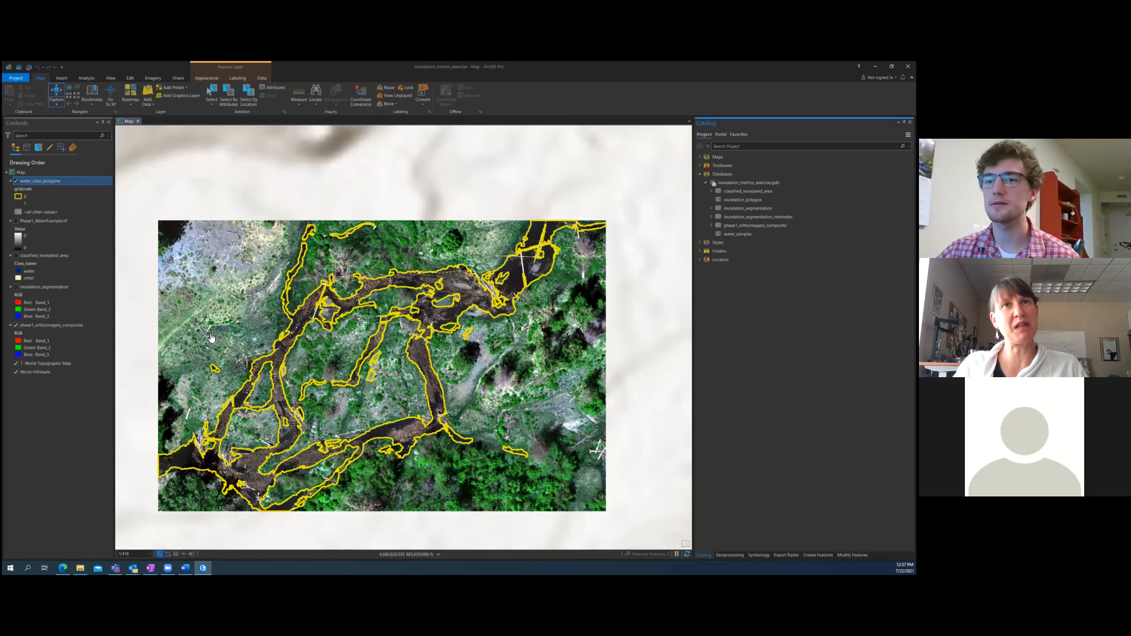
{"action": "scroll", "coordinate": [212, 336], "scroll_direction": "down", "scroll_amount": 2}
{"action": "scroll", "coordinate": [222, 358], "scroll_direction": "up", "scroll_amount": 2}
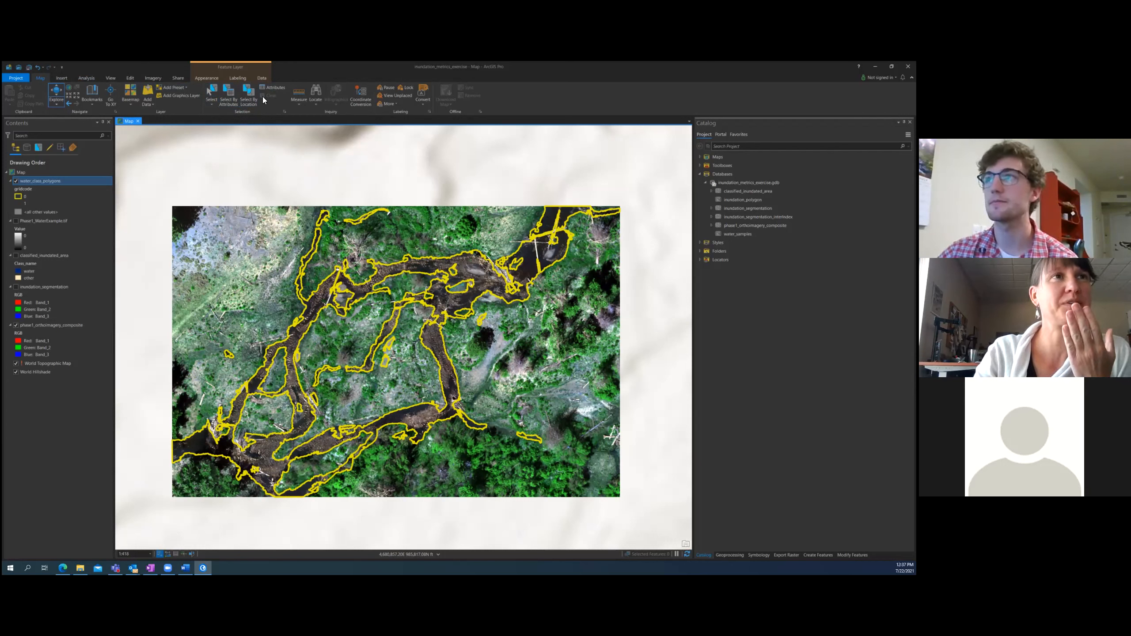
Open the Export Features settings for the water_class_polygons layer and move the dialog aside
{"action": "right_click", "coordinate": [45, 181]}
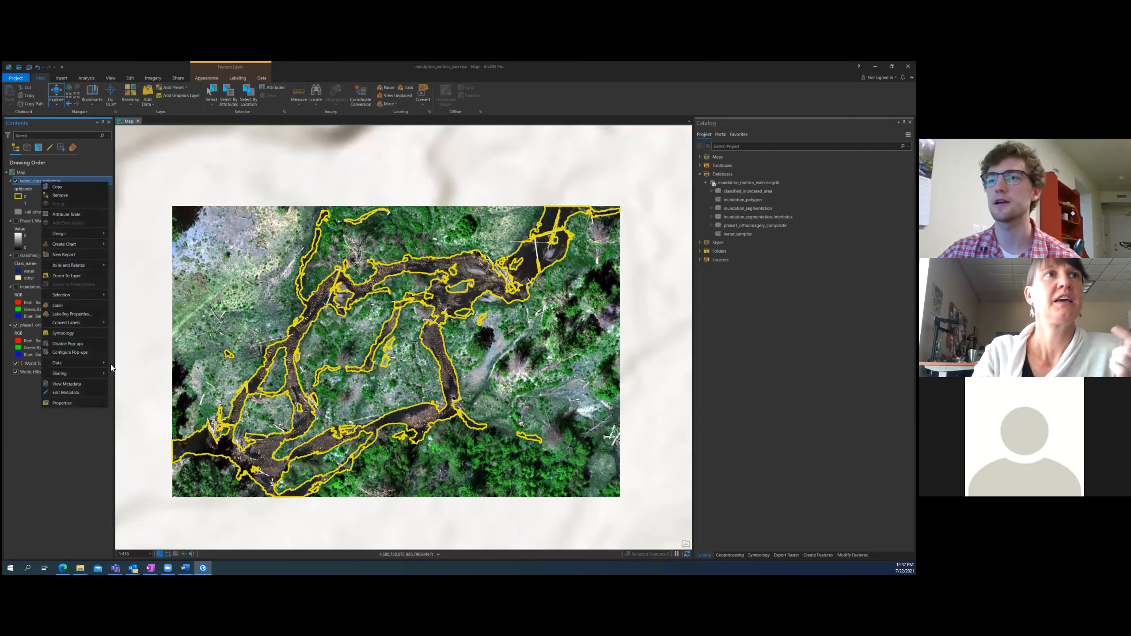
{"action": "left_click", "coordinate": [132, 364]}
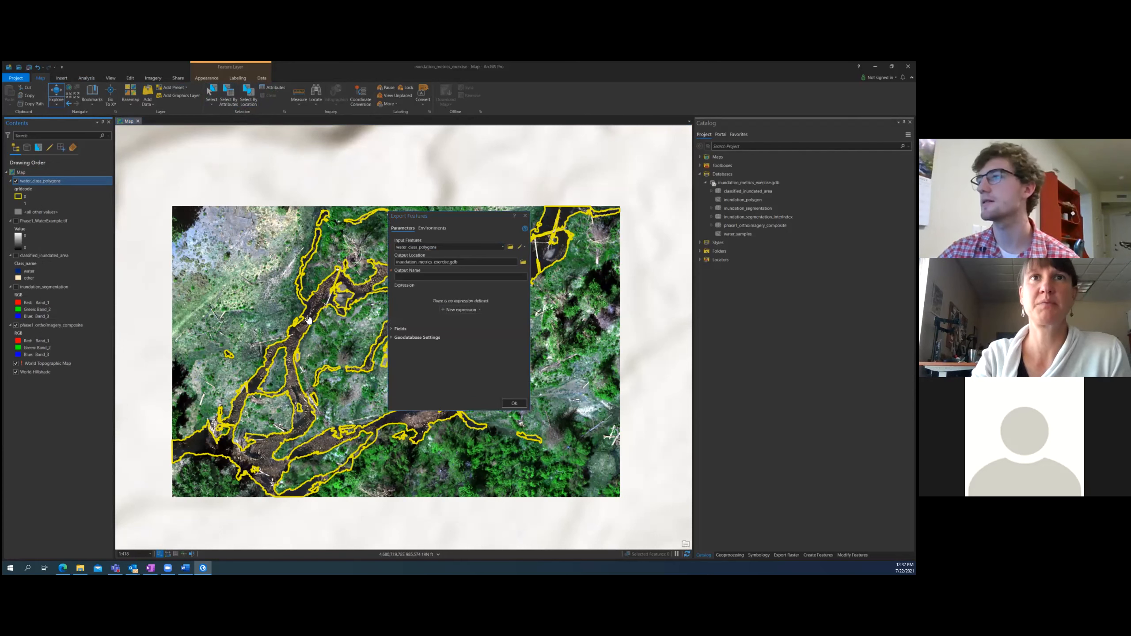
{"action": "left_click", "coordinate": [493, 277]}
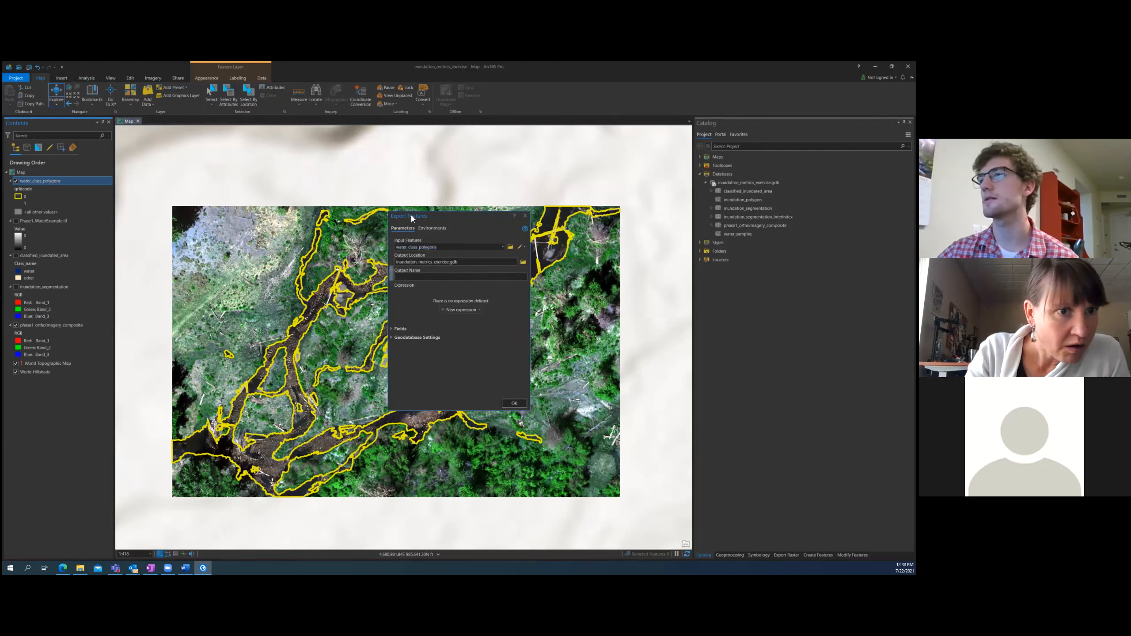
{"action": "left_click_drag", "start_coordinate": [220, 207], "coordinate": [218, 208]}
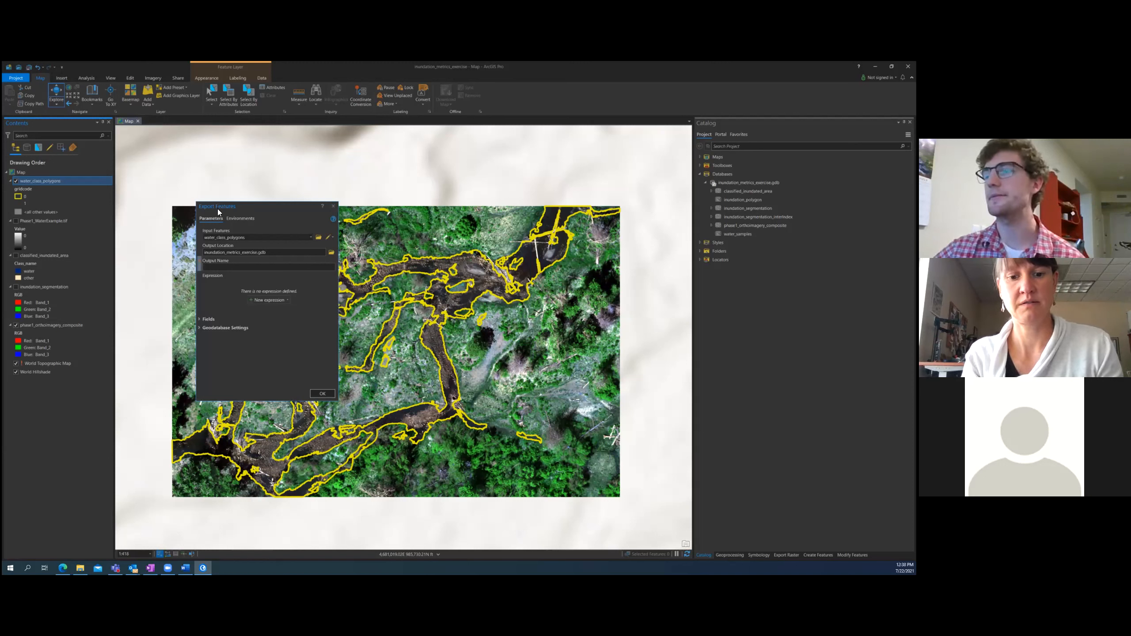
Define the export expression for water_class_polygons as gridcode is equal to 0
{"action": "left_click", "coordinate": [262, 301]}
{"action": "left_click", "coordinate": [259, 309]}
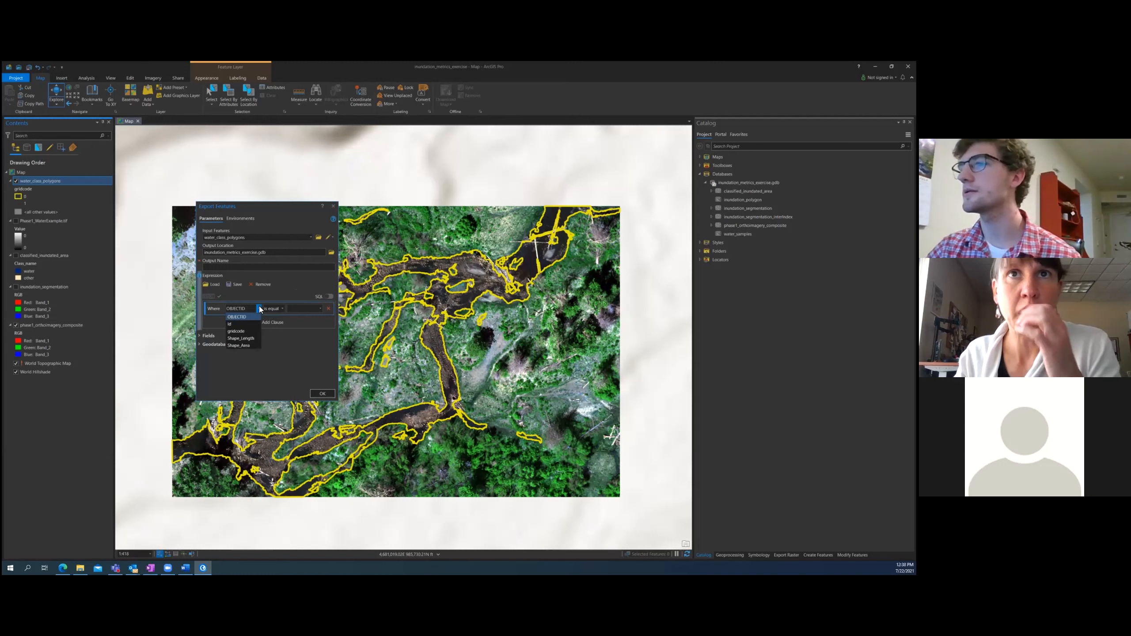
{"action": "left_click", "coordinate": [239, 331]}
{"action": "left_click", "coordinate": [320, 308]}
{"action": "left_click", "coordinate": [308, 316]}
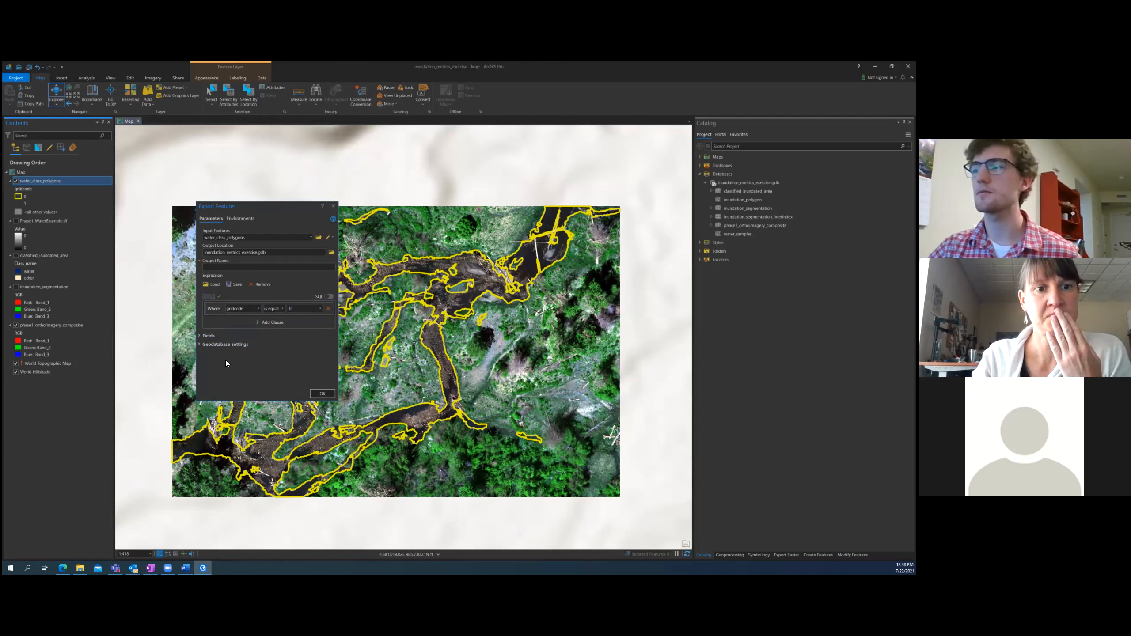
Review the fields available for the export expression and close Export Features without exporting
{"action": "left_click", "coordinate": [259, 309]}
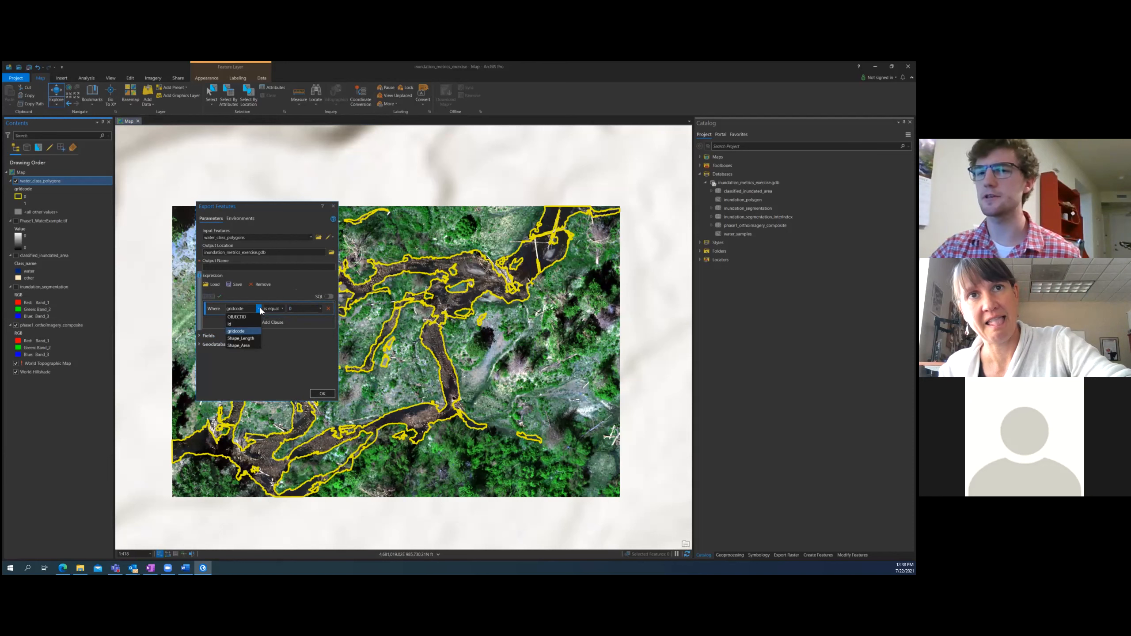
{"action": "left_click", "coordinate": [261, 308]}
{"action": "left_click", "coordinate": [260, 308]}
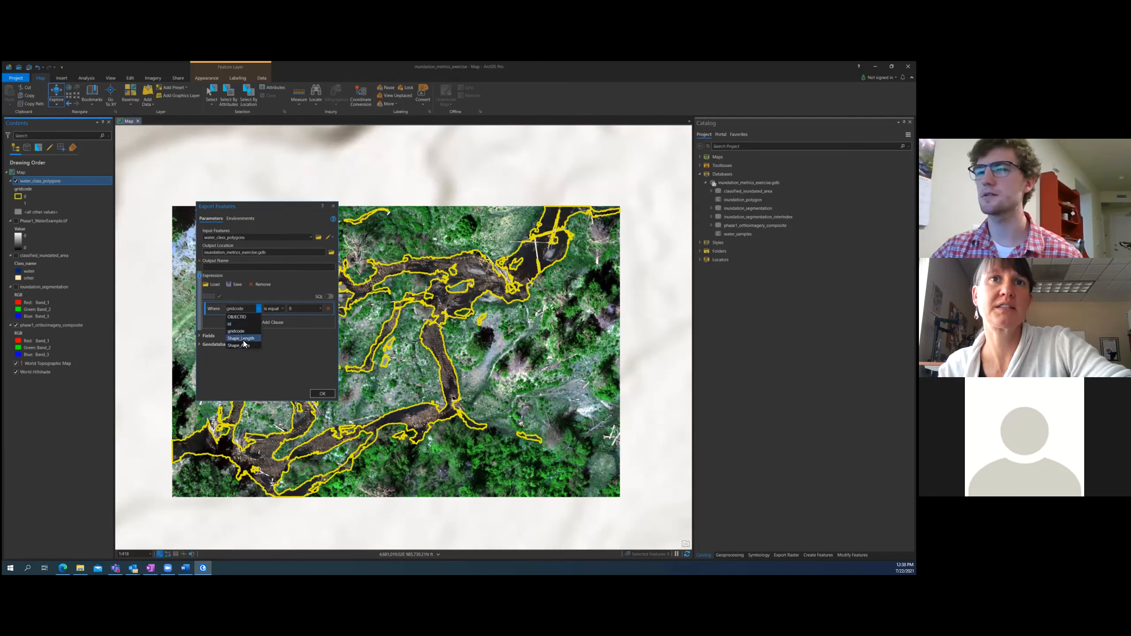
{"action": "left_click", "coordinate": [215, 327]}
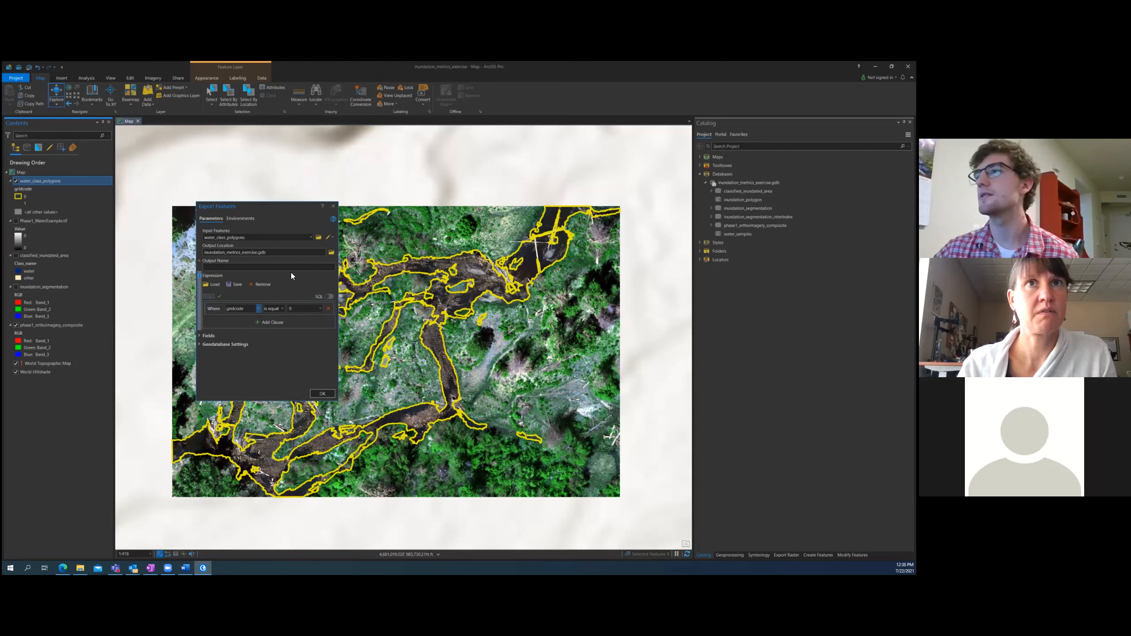
{"action": "left_click", "coordinate": [335, 206]}
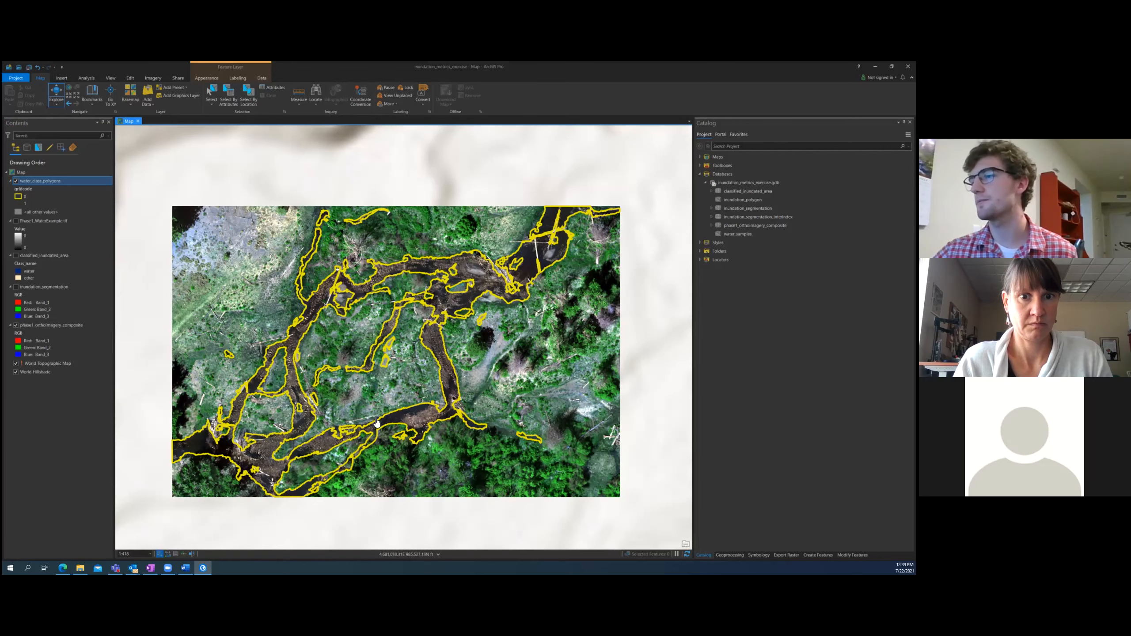
Open the Create Features templates for editing water_class_polygons around the gap in the lower channel's outline
{"action": "scroll", "coordinate": [365, 433], "scroll_direction": "up", "scroll_amount": 3}
{"action": "scroll", "coordinate": [383, 377], "scroll_direction": "up", "scroll_amount": 3}
{"action": "scroll", "coordinate": [382, 377], "scroll_direction": "down", "scroll_amount": 4}
{"action": "scroll", "coordinate": [344, 403], "scroll_direction": "down", "scroll_amount": 4}
{"action": "scroll", "coordinate": [343, 403], "scroll_direction": "up", "scroll_amount": 3}
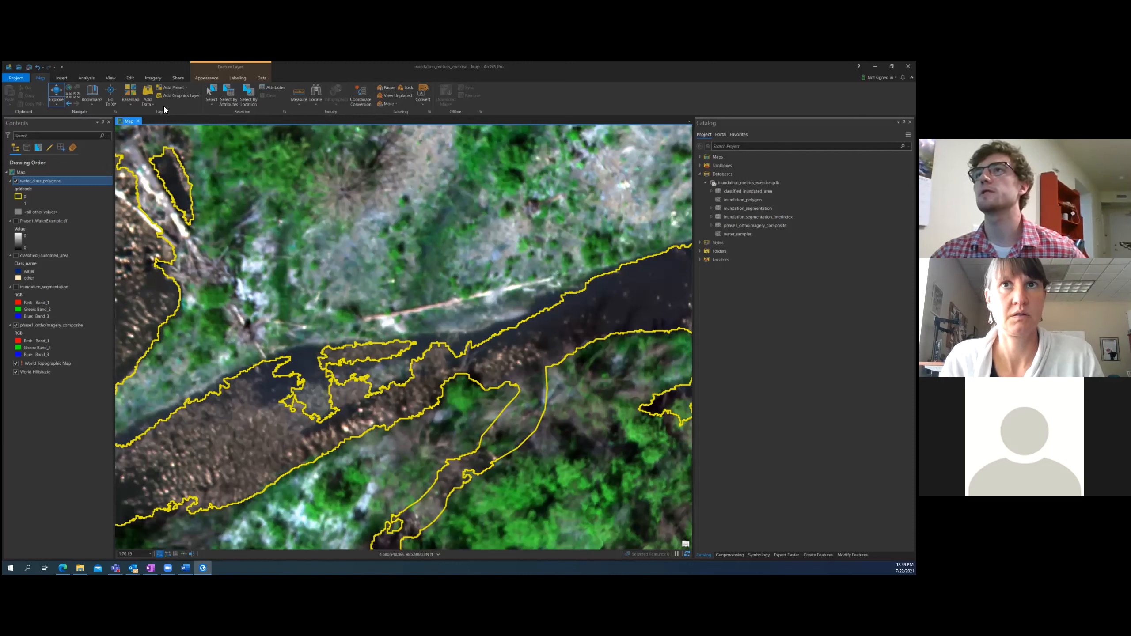
{"action": "left_click", "coordinate": [129, 78]}
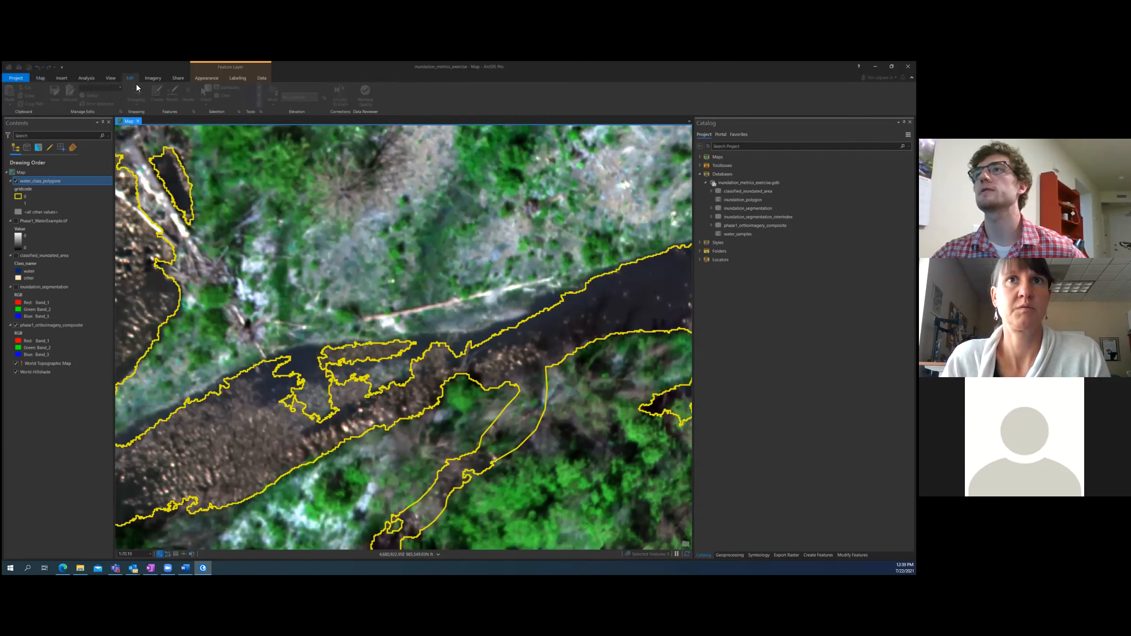
{"action": "left_click", "coordinate": [163, 92]}
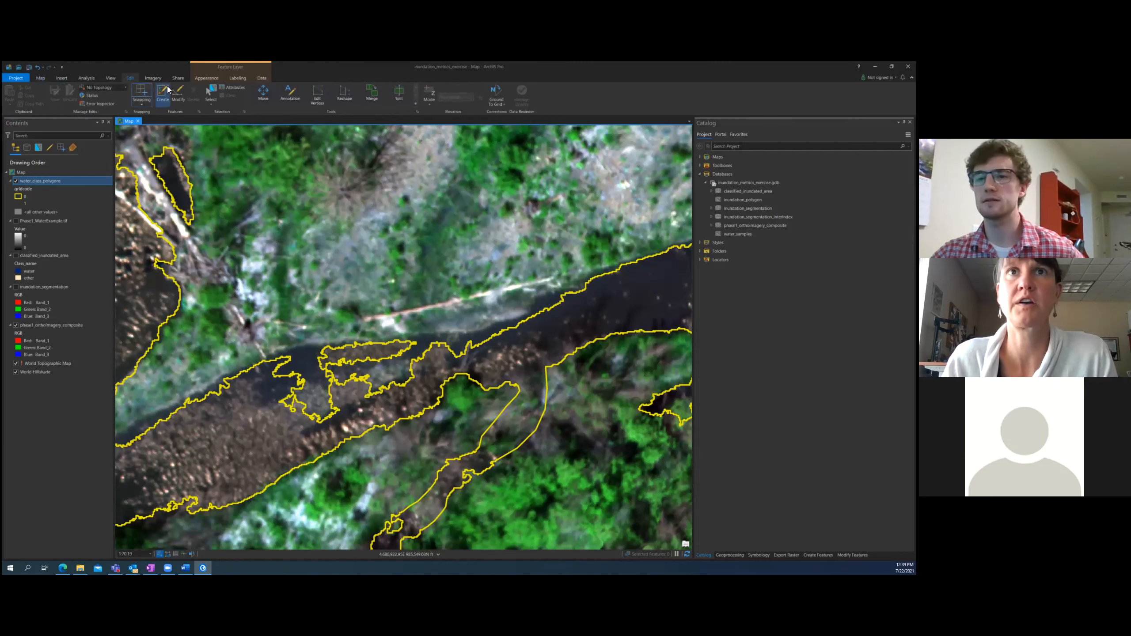
{"action": "scroll", "coordinate": [354, 404], "scroll_direction": "down", "scroll_amount": 3}
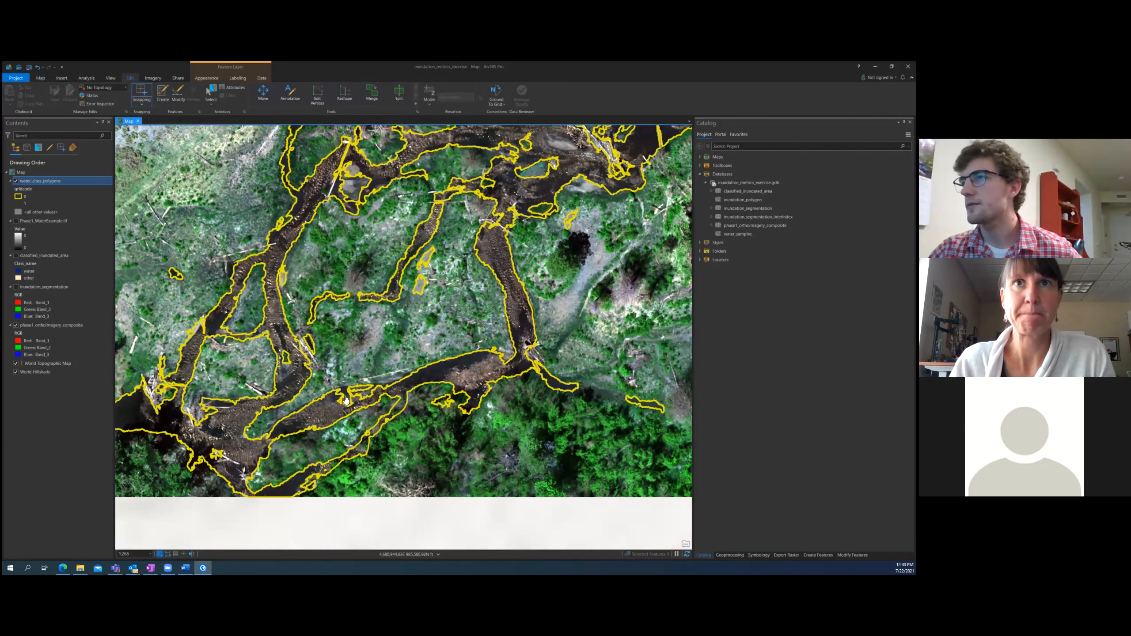
{"action": "scroll", "coordinate": [349, 397], "scroll_direction": "up", "scroll_amount": 4}
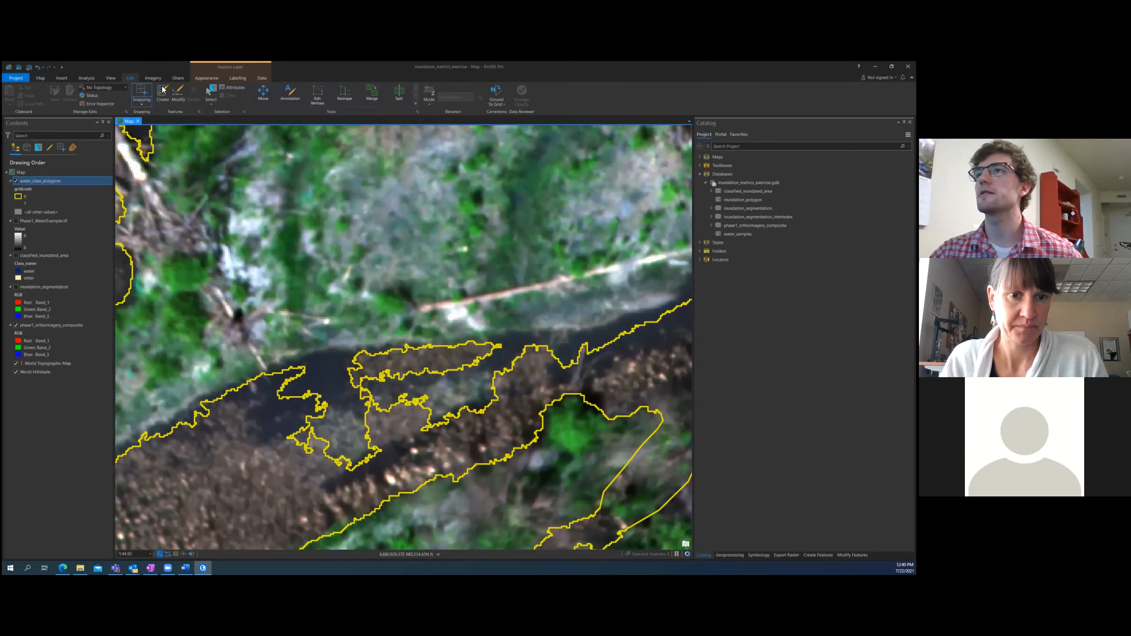
{"action": "left_click", "coordinate": [162, 92]}
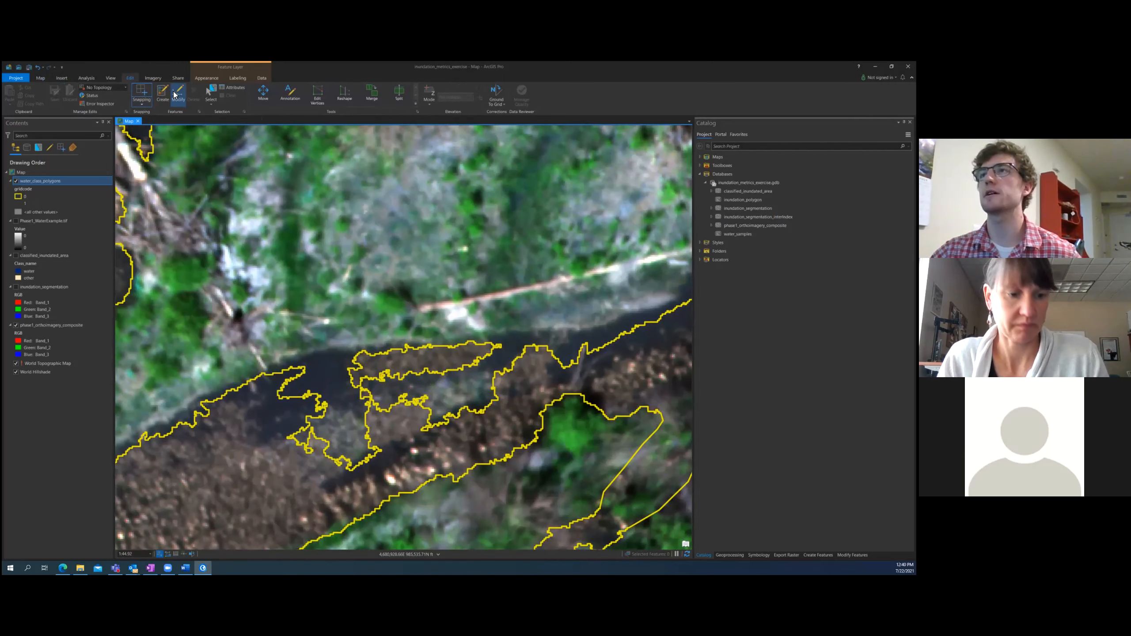
{"action": "left_click", "coordinate": [179, 95]}
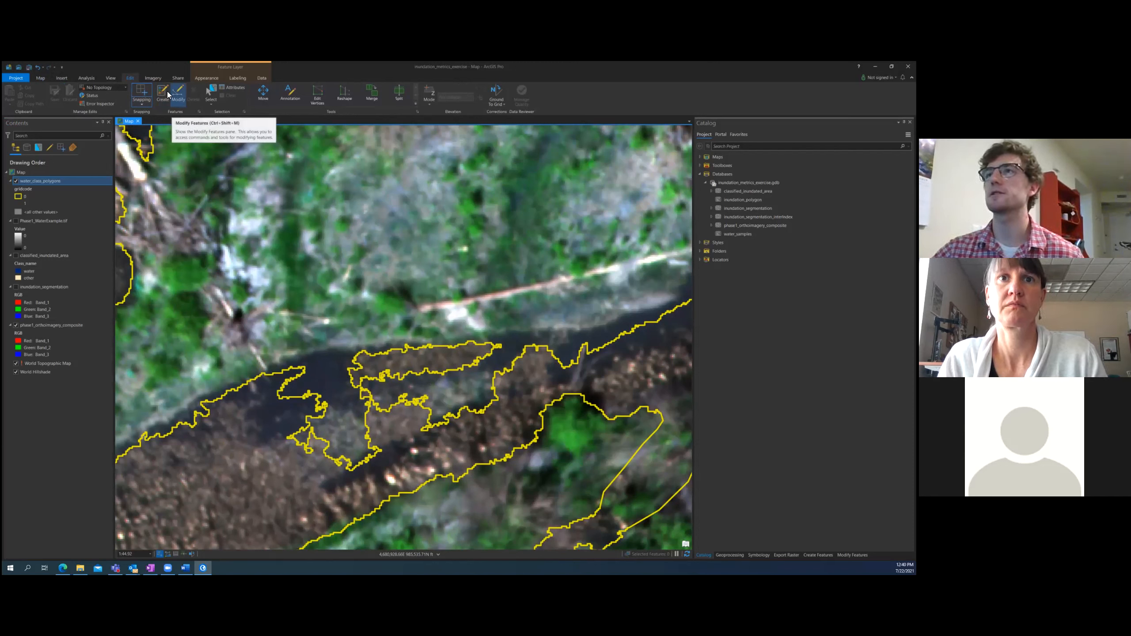
{"action": "left_click", "coordinate": [163, 94]}
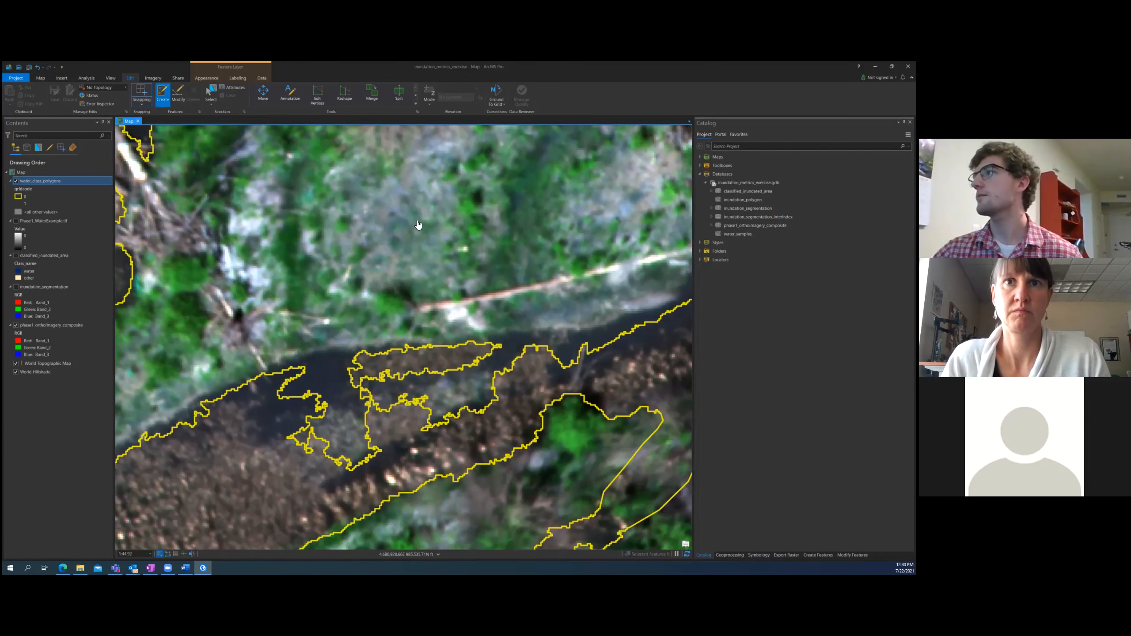
{"action": "left_click_drag", "start_coordinate": [254, 350], "coordinate": [252, 339]}
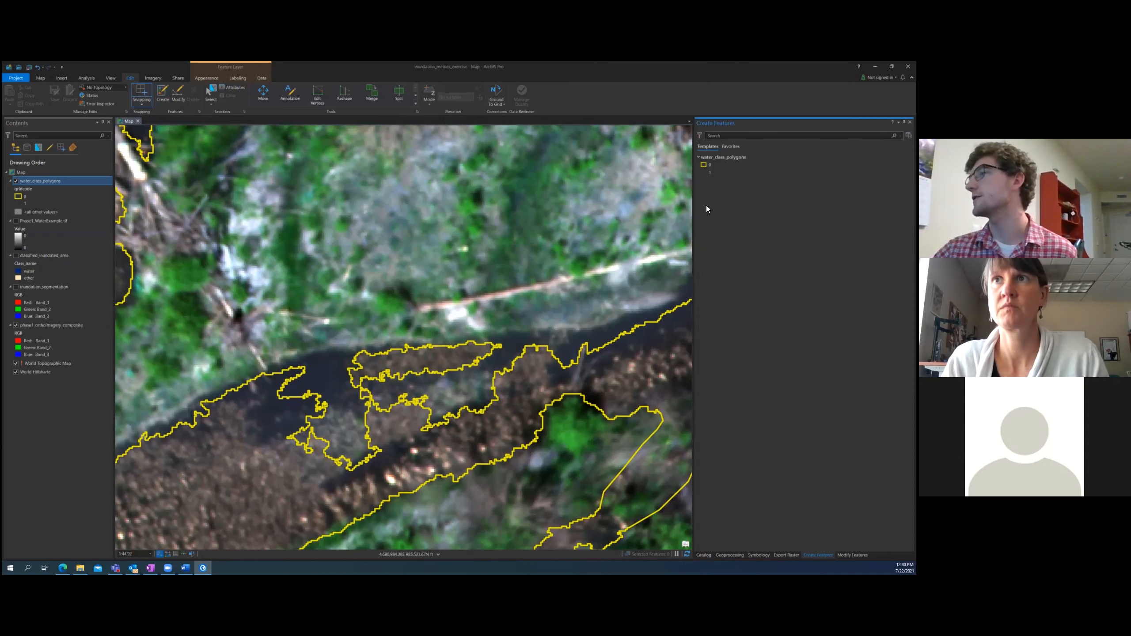
Activate the gridcode 0 template of water_class_polygons with its polygon construction tool
{"action": "left_click", "coordinate": [705, 165]}
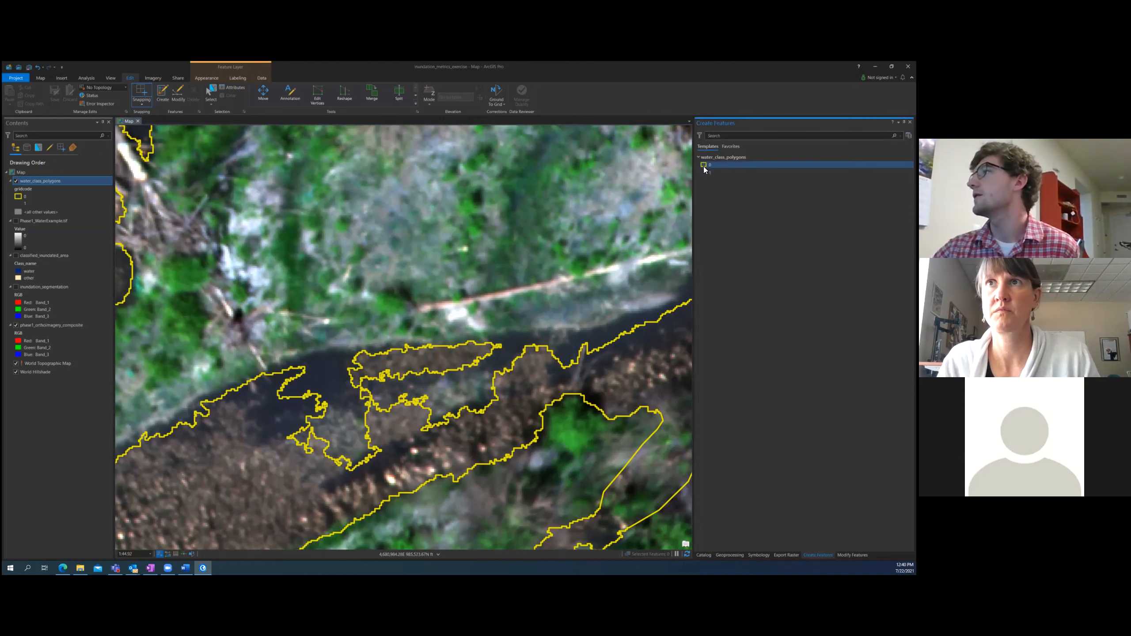
{"action": "left_click", "coordinate": [706, 164]}
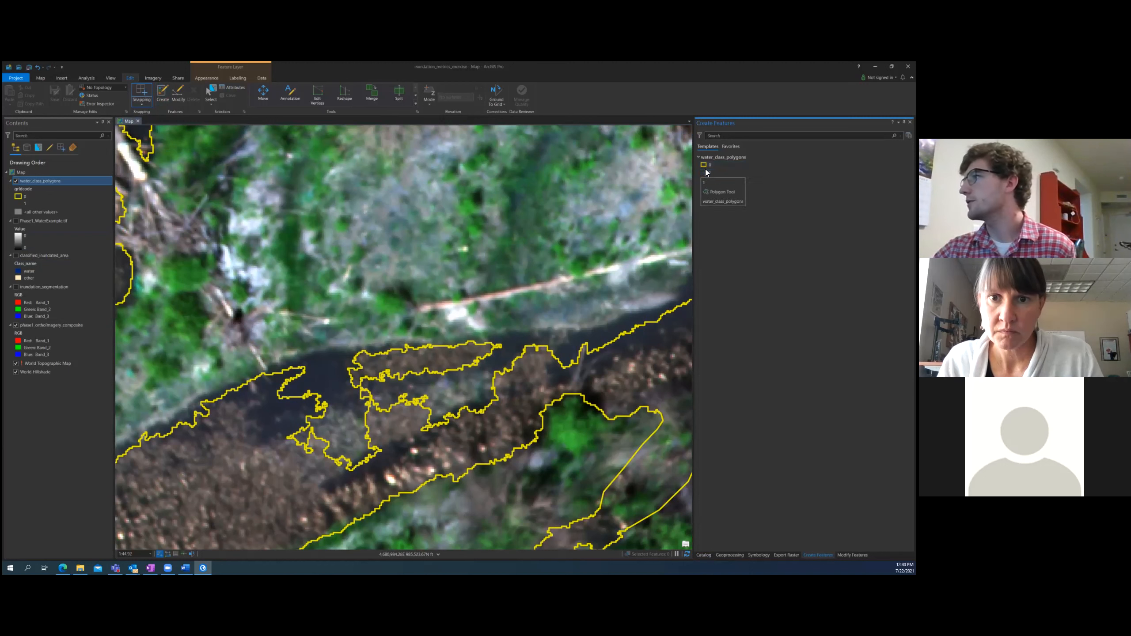
{"action": "left_click", "coordinate": [706, 166]}
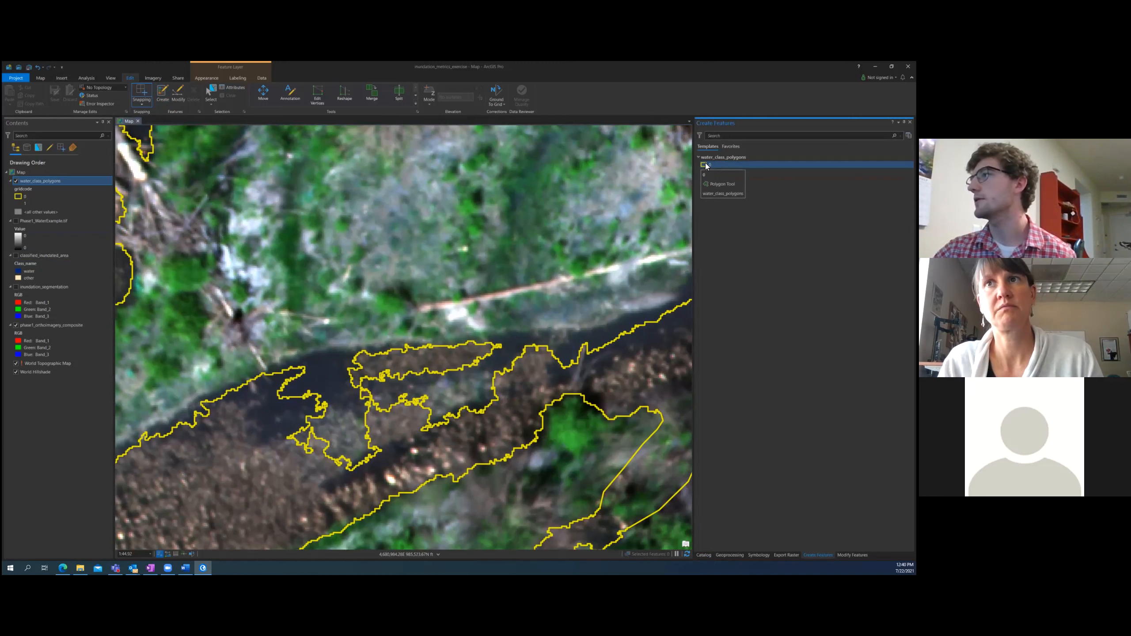
{"action": "left_click", "coordinate": [706, 164]}
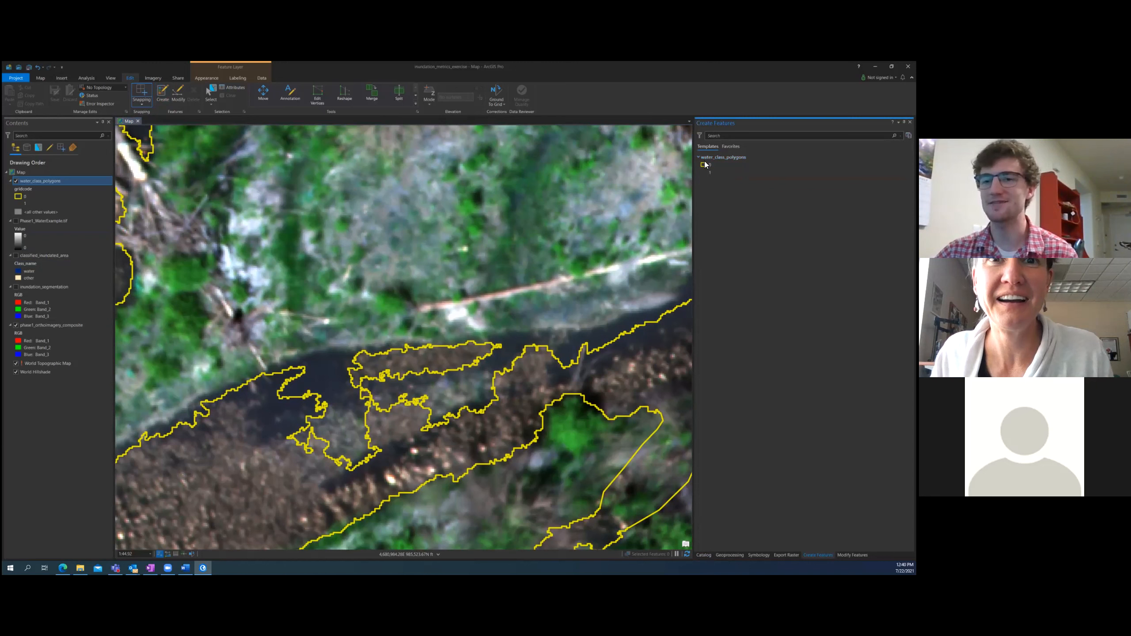
{"action": "left_click", "coordinate": [704, 165]}
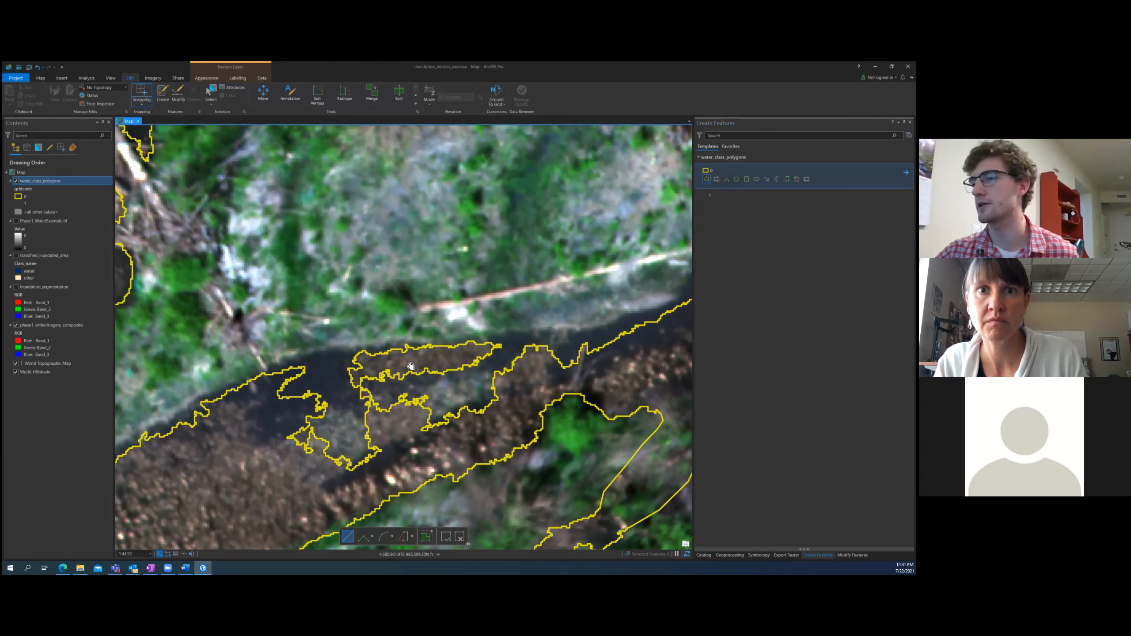
Draw a gridcode 0 polygon along the channel's upper bank and back through the water, enclosing the patches missing from the water class
{"action": "left_click_drag", "start_coordinate": [411, 375], "coordinate": [391, 371]}
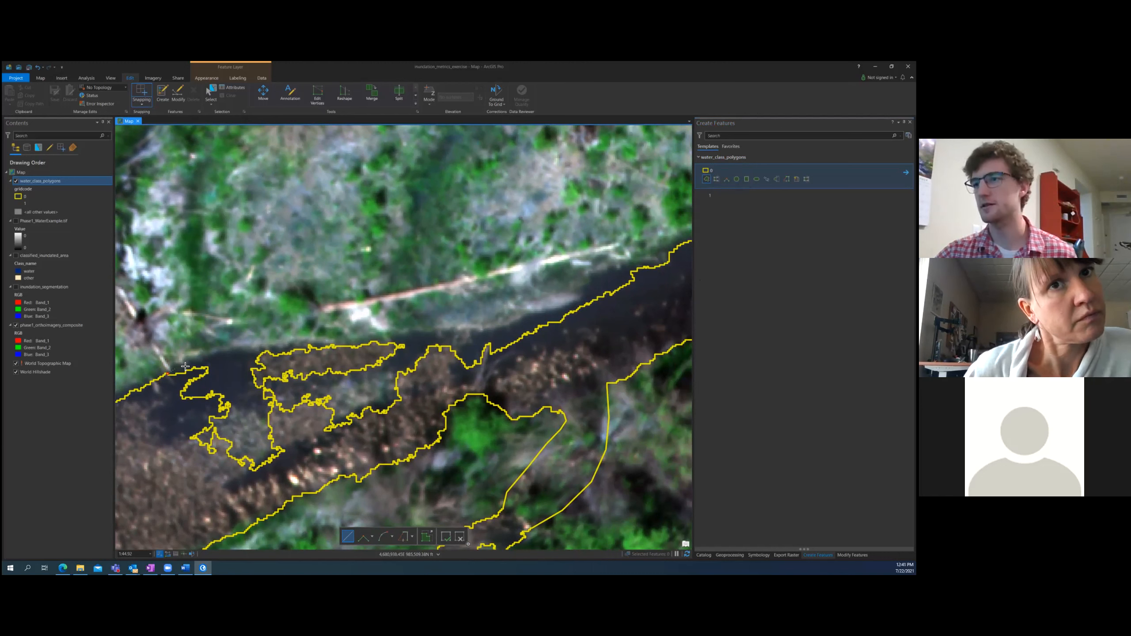
{"action": "left_click", "coordinate": [208, 356]}
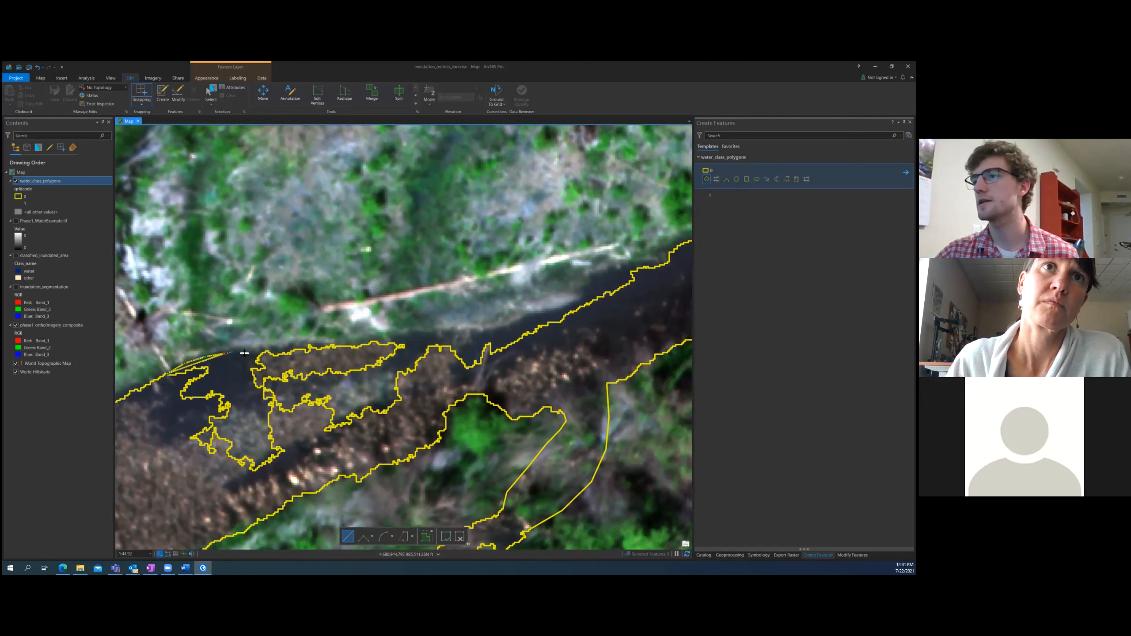
{"action": "left_click", "coordinate": [277, 347]}
{"action": "left_click", "coordinate": [315, 342]}
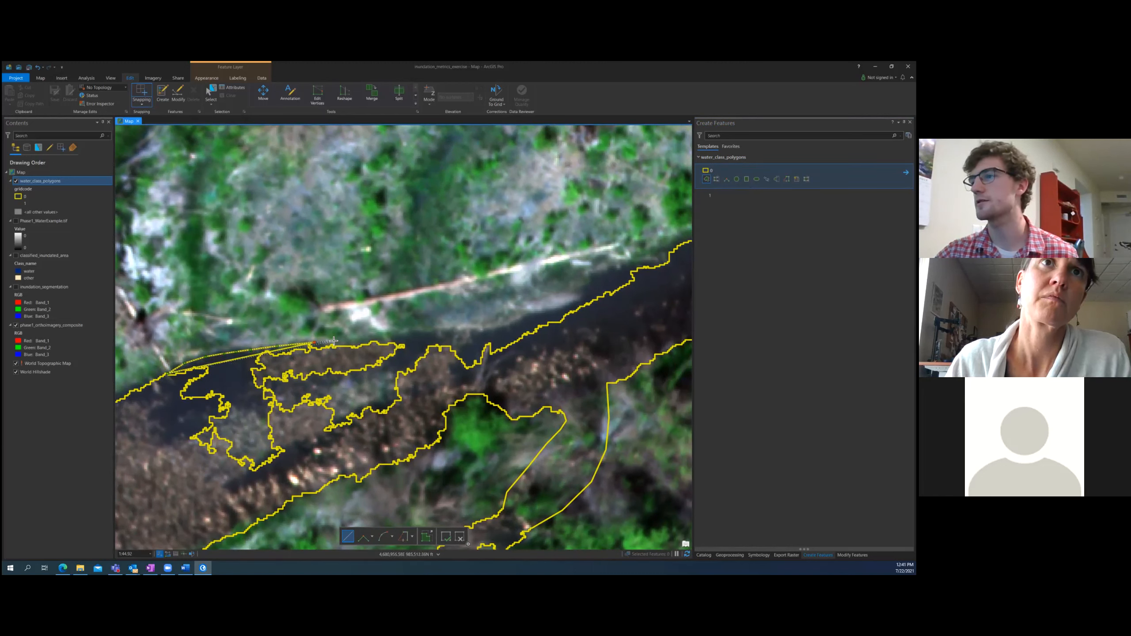
{"action": "left_click", "coordinate": [334, 344]}
{"action": "left_click", "coordinate": [355, 343]}
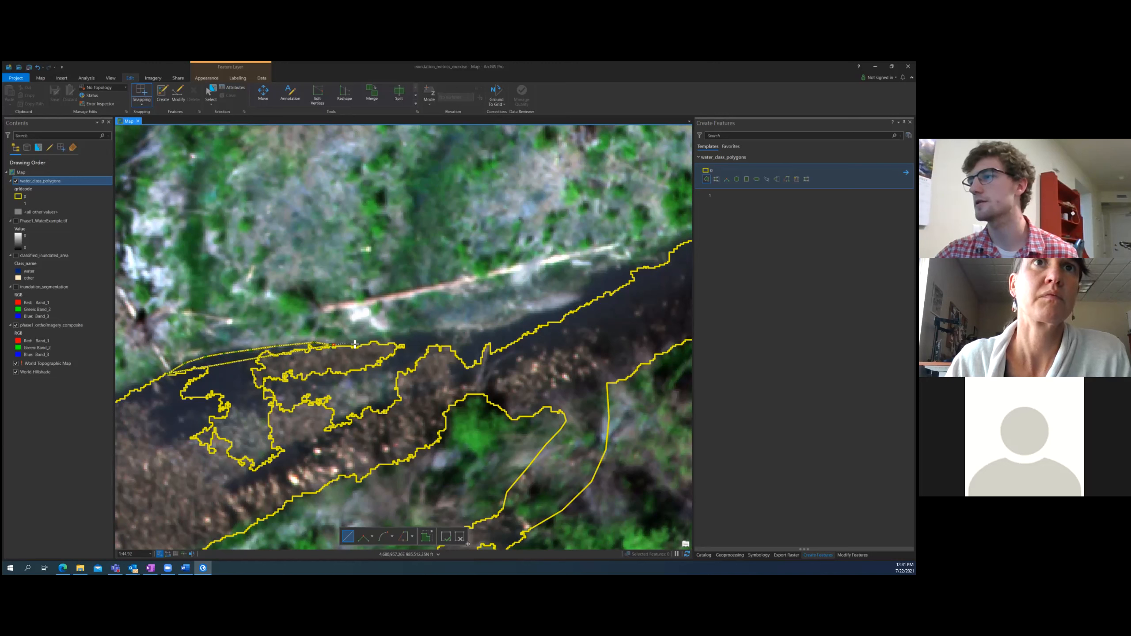
{"action": "left_click", "coordinate": [370, 342]}
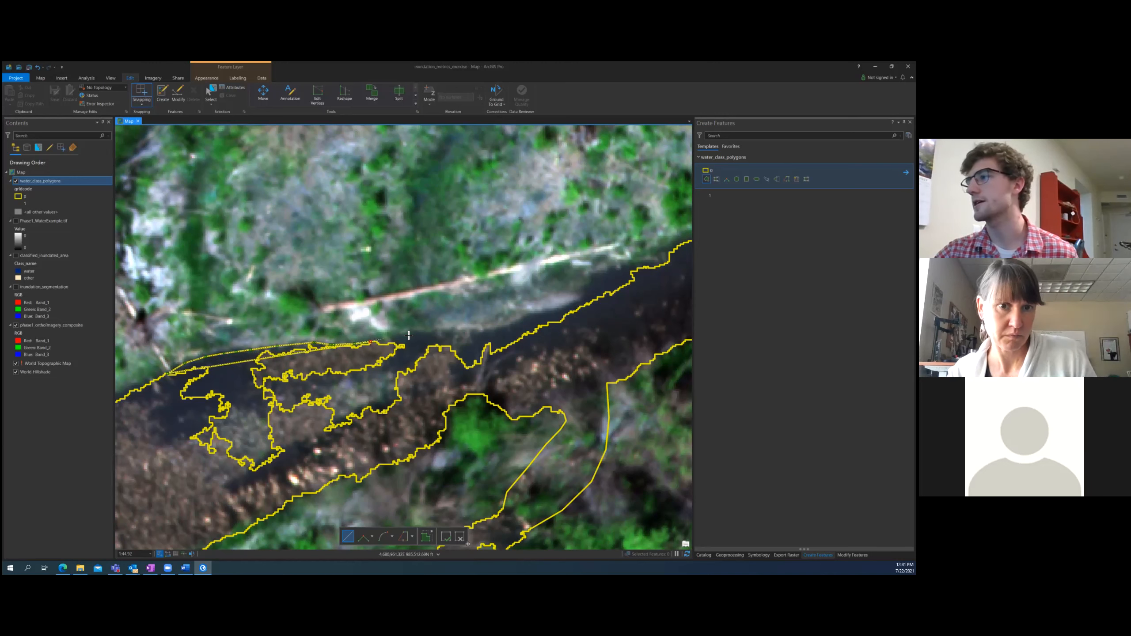
{"action": "left_click", "coordinate": [486, 330]}
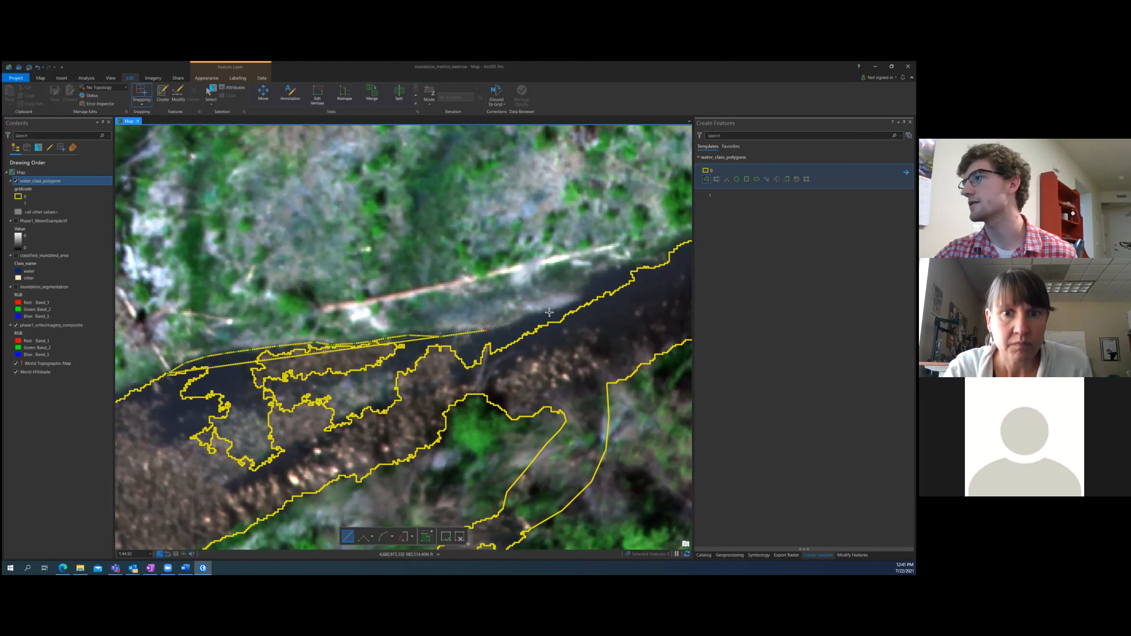
{"action": "left_click", "coordinate": [586, 306]}
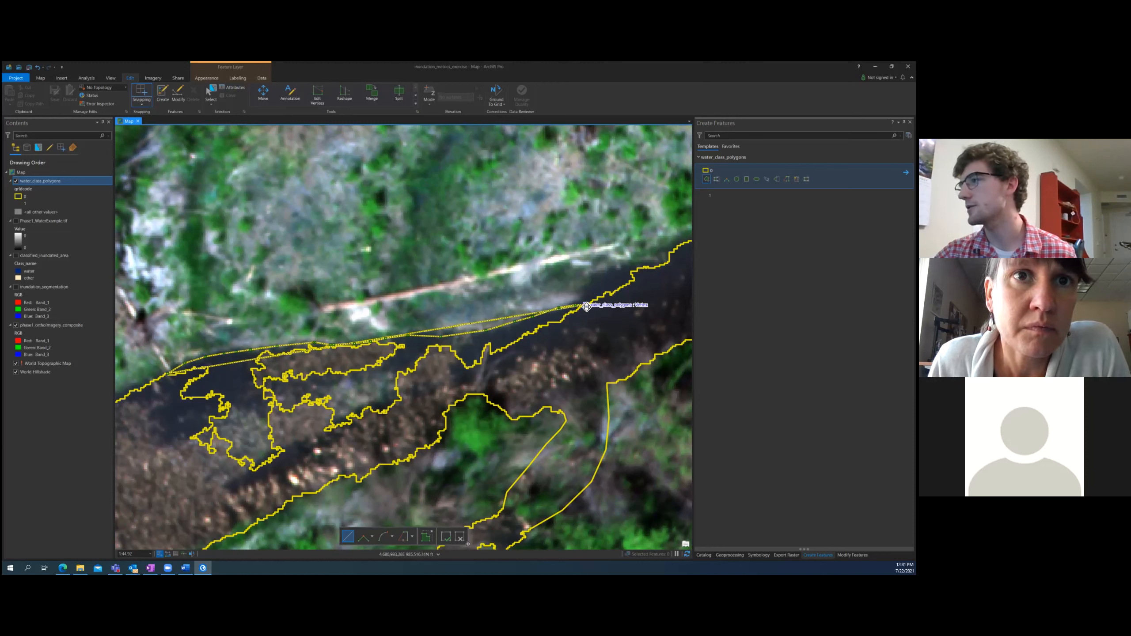
{"action": "left_click", "coordinate": [593, 333]}
{"action": "left_click", "coordinate": [576, 361]}
{"action": "left_click", "coordinate": [531, 381]}
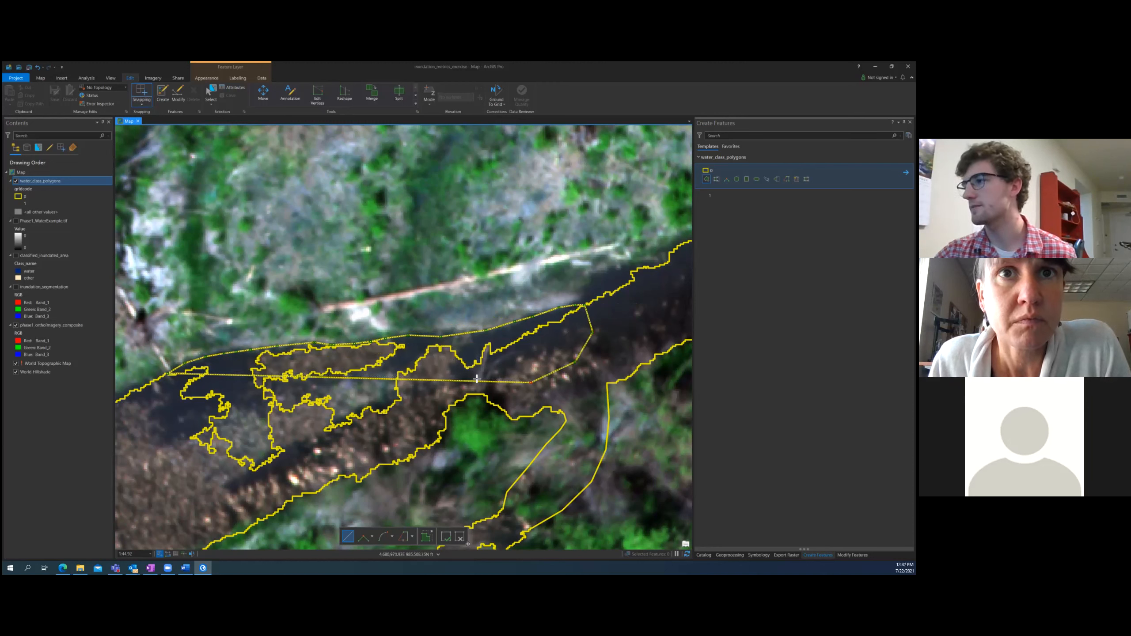
{"action": "left_click", "coordinate": [454, 373]}
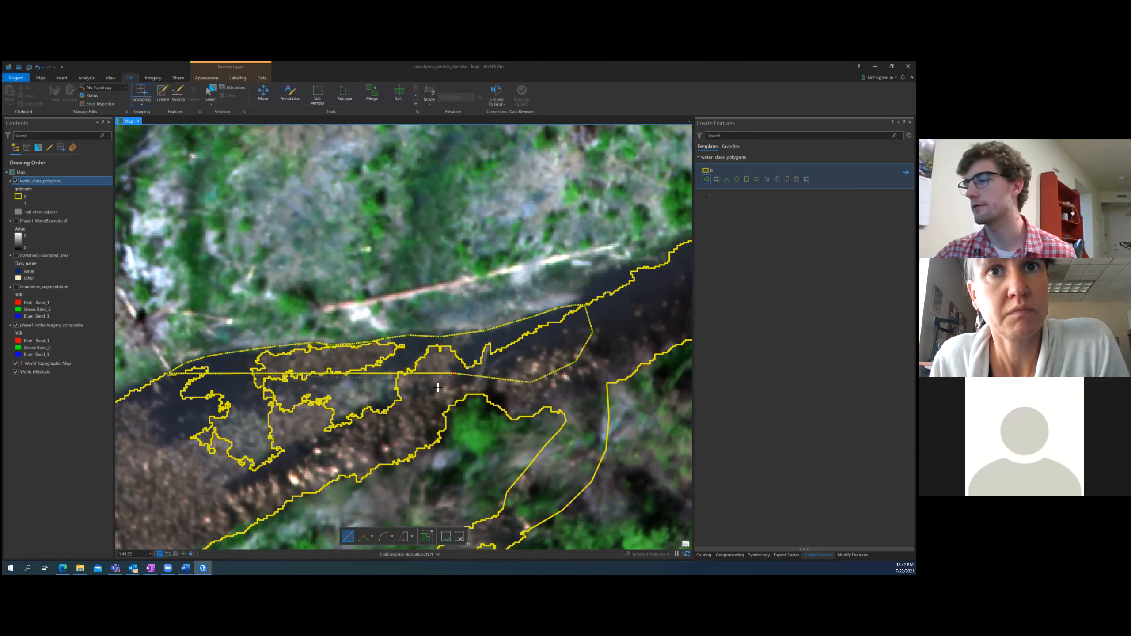
{"action": "left_click", "coordinate": [411, 419]}
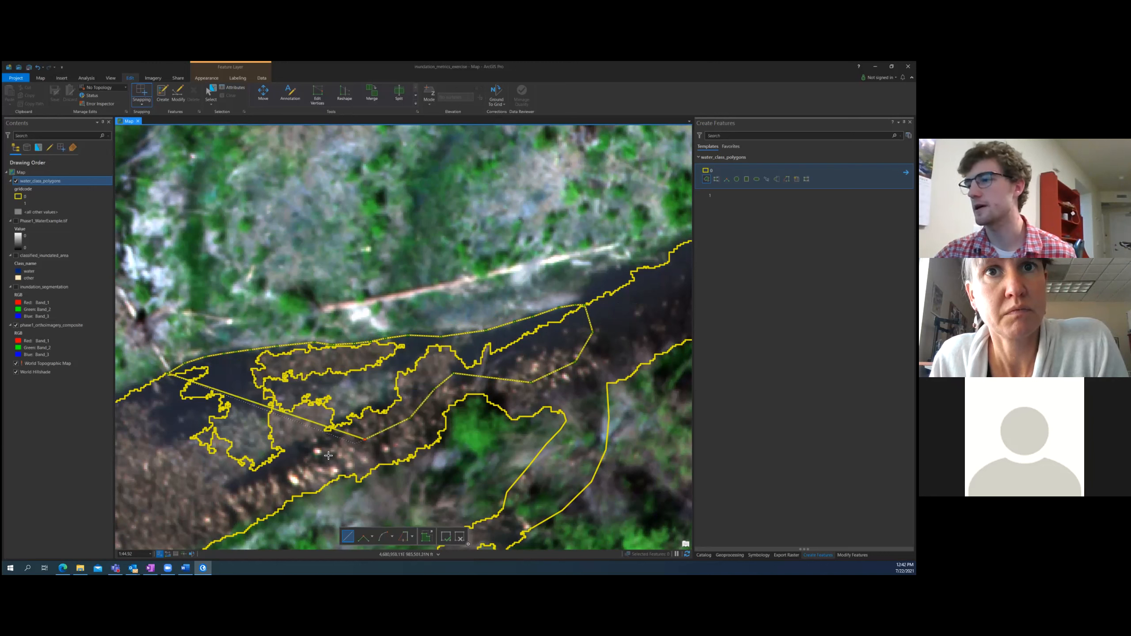
{"action": "left_click", "coordinate": [270, 483]}
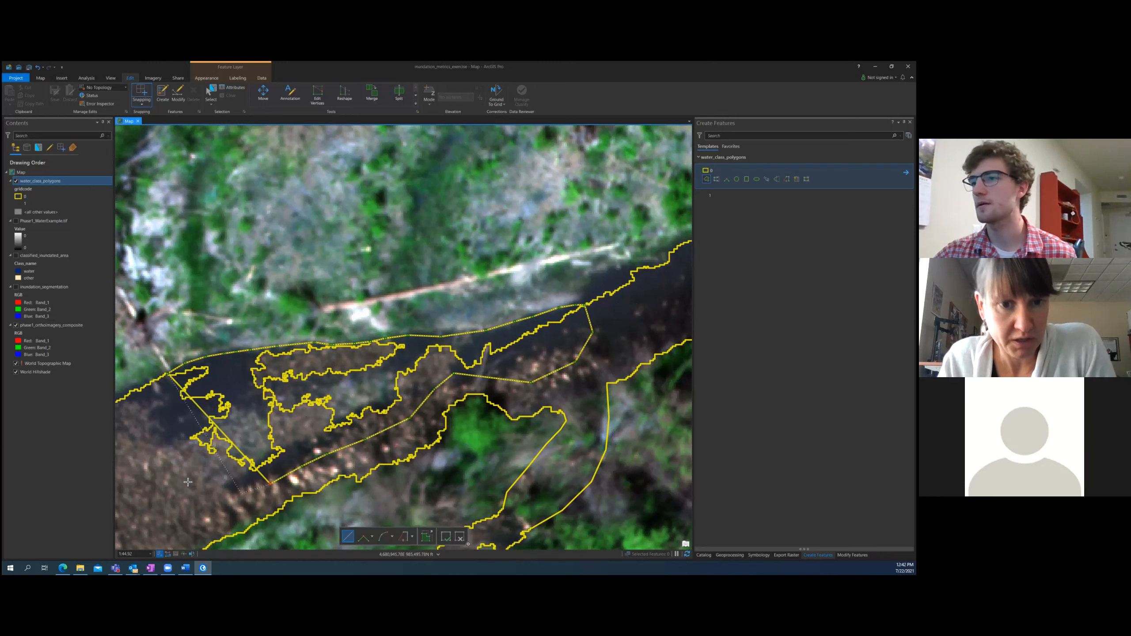
{"action": "left_click", "coordinate": [169, 474]}
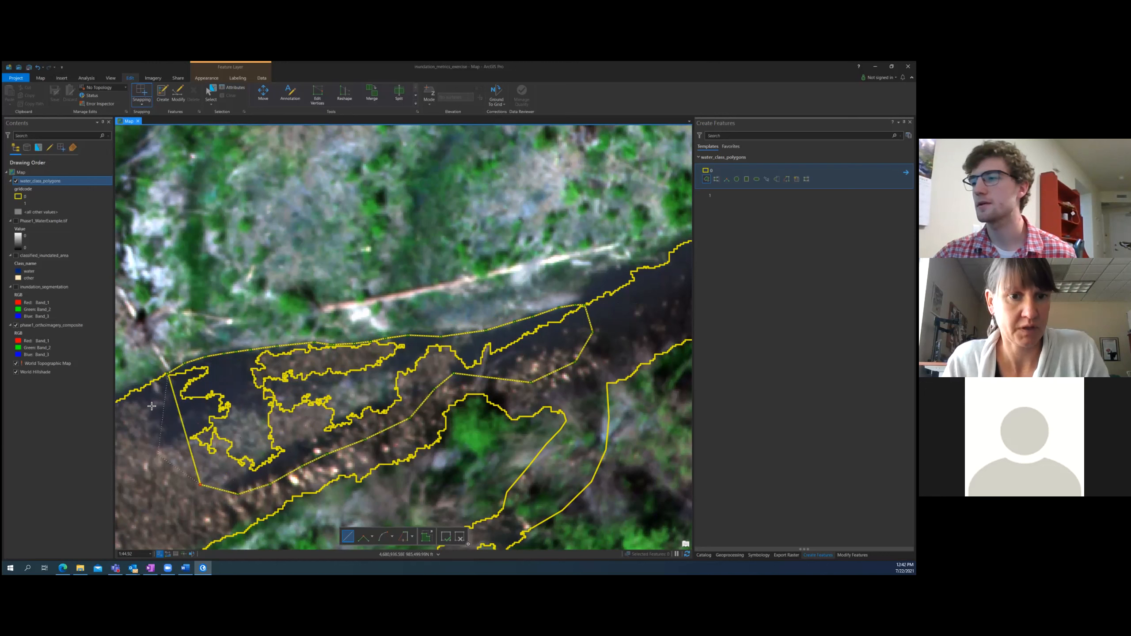
{"action": "left_click", "coordinate": [174, 469]}
{"action": "double_click", "coordinate": [154, 407]}
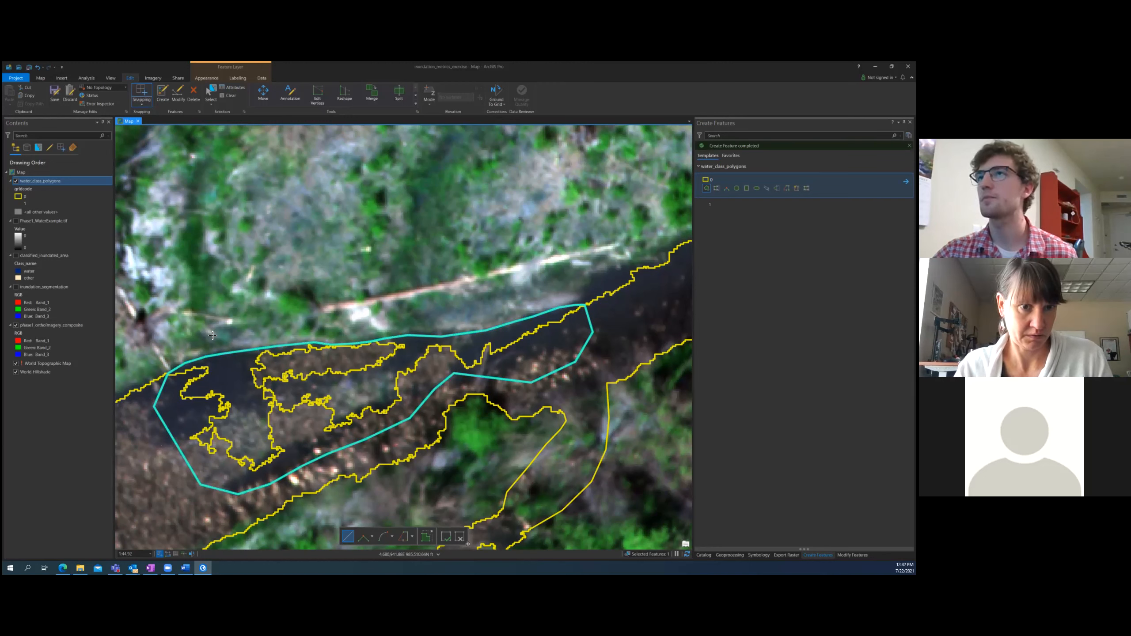
Clear the current selection and select the newly drawn water polygon on the map
{"action": "left_click", "coordinate": [225, 97]}
{"action": "left_click", "coordinate": [218, 105]}
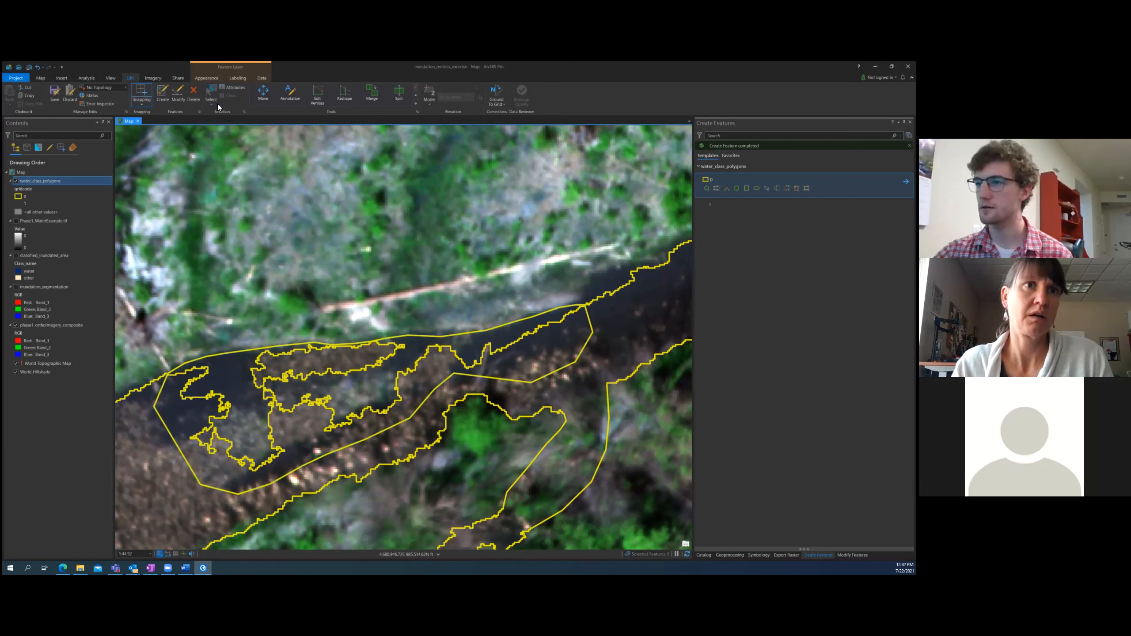
{"action": "left_click", "coordinate": [239, 367]}
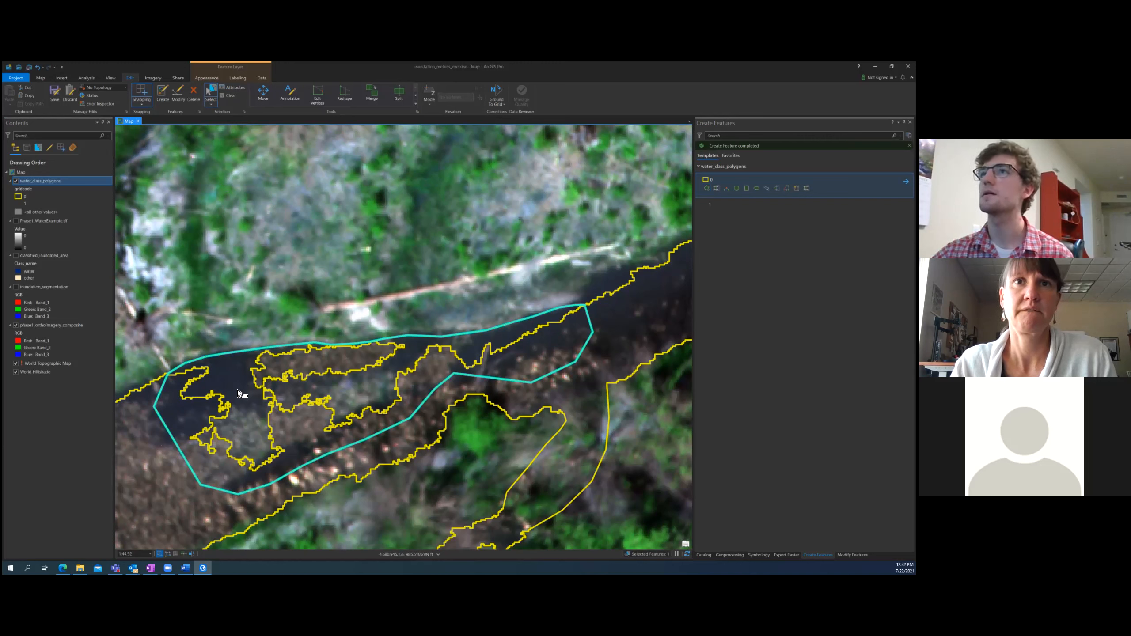
Delete the selected water polygon and start a replacement from the gridcode 0 template, tracing its edge along the channel's upper bank
{"action": "key", "text": "Delete"}
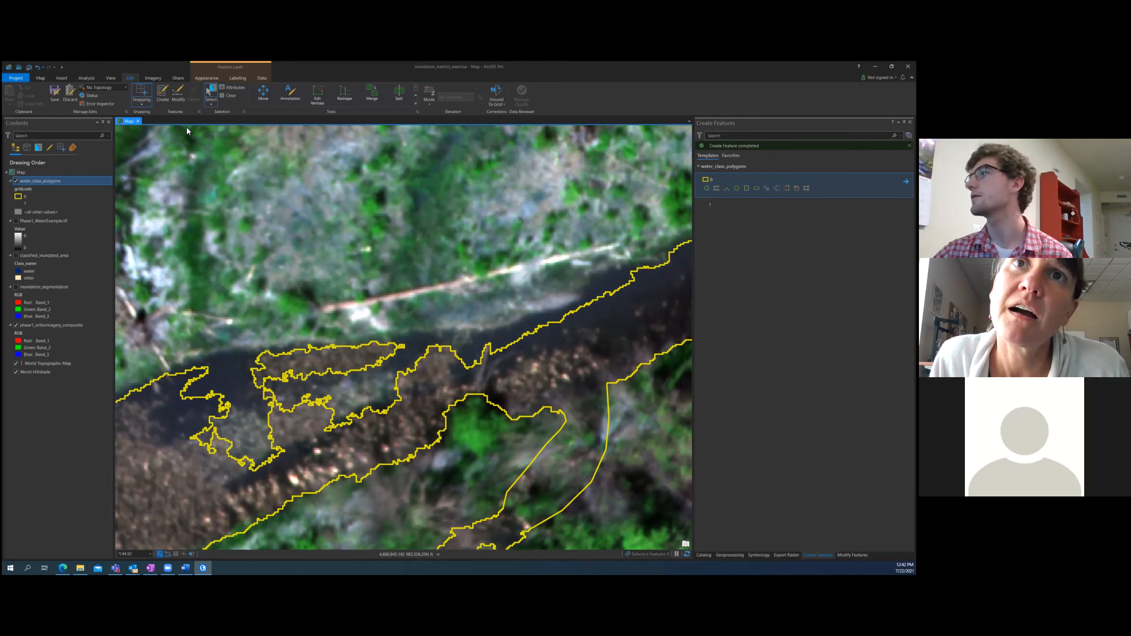
{"action": "left_click", "coordinate": [163, 94]}
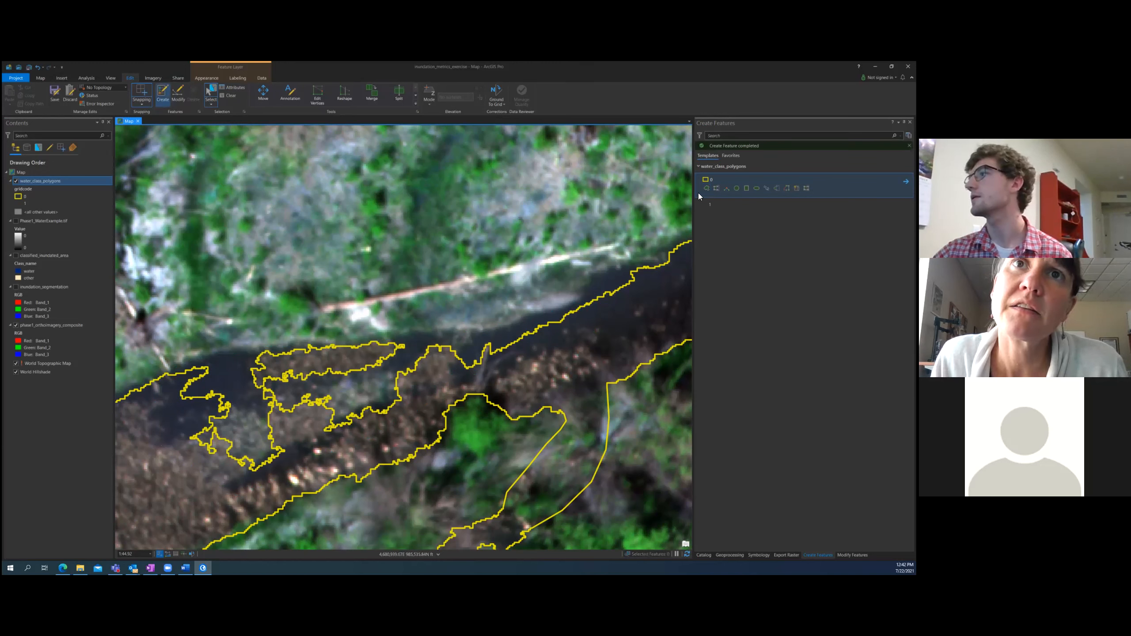
{"action": "left_click", "coordinate": [208, 366]}
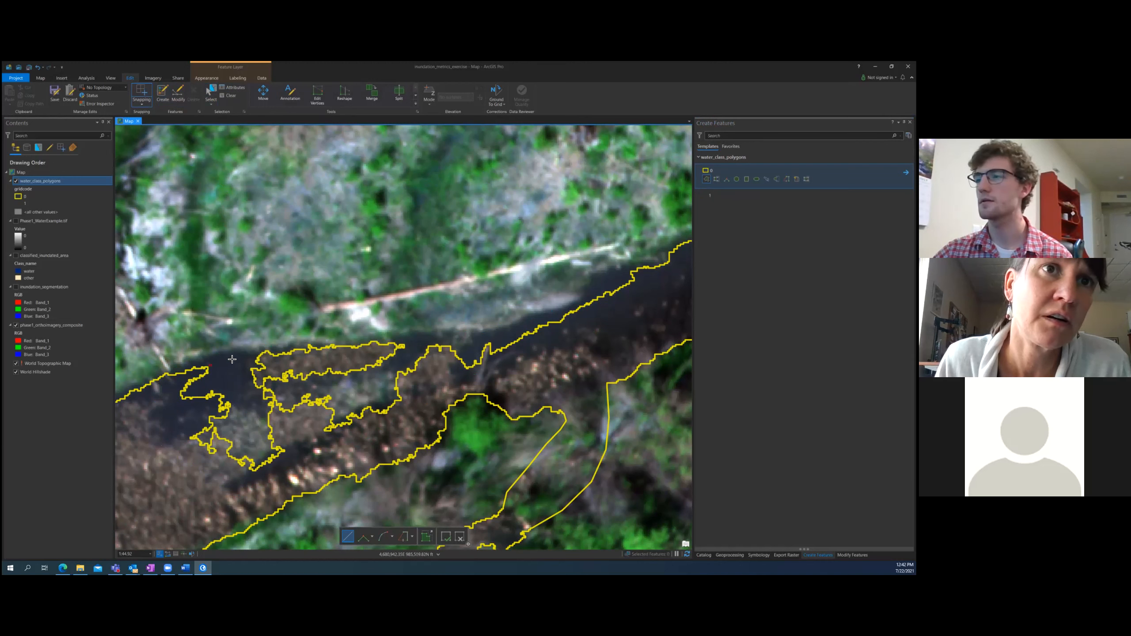
{"action": "left_click", "coordinate": [254, 352]}
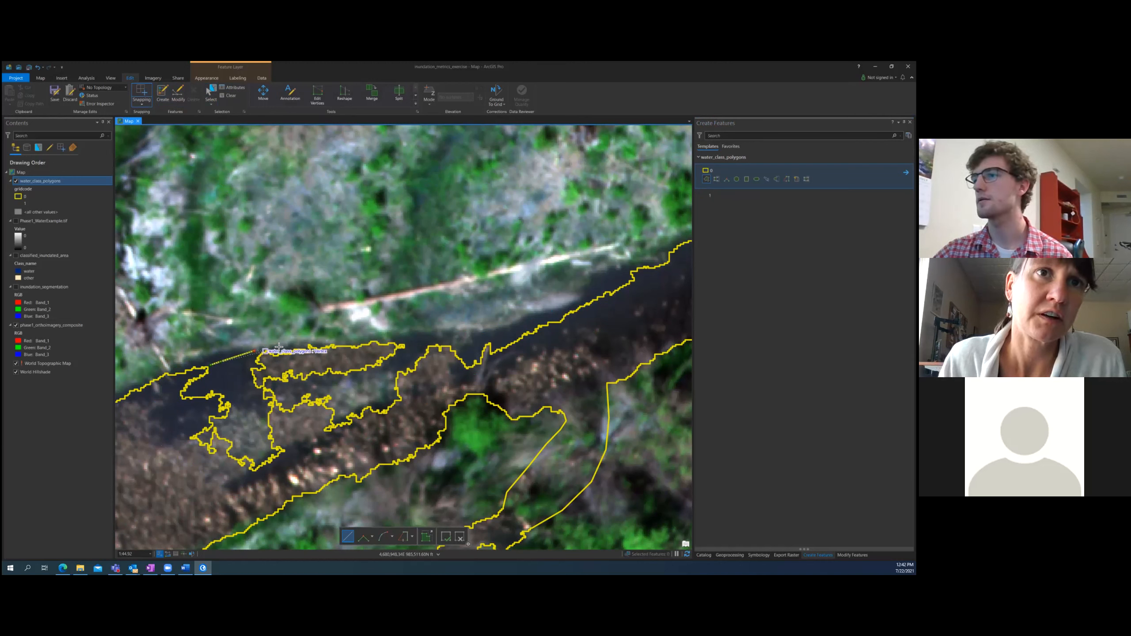
{"action": "left_click", "coordinate": [279, 347]}
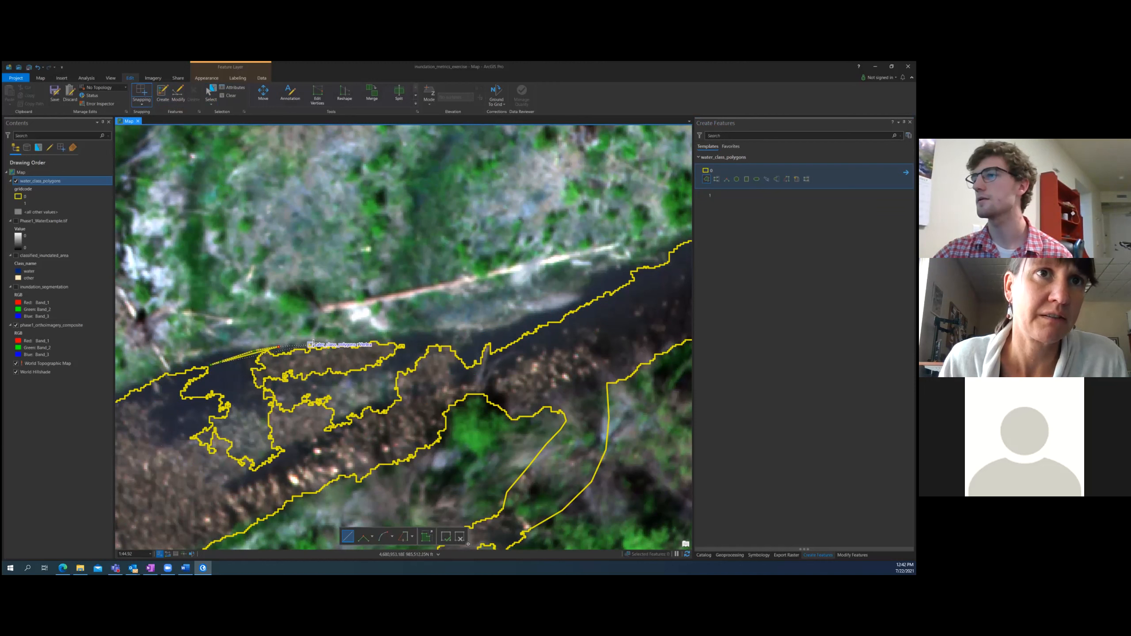
{"action": "left_click", "coordinate": [335, 341]}
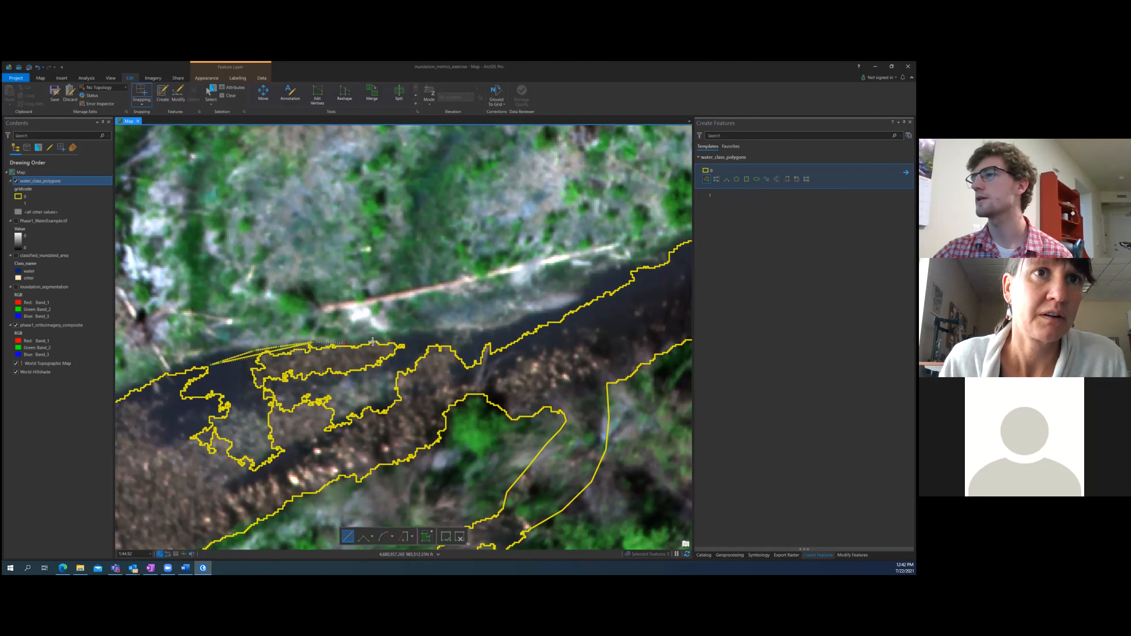
{"action": "left_click", "coordinate": [389, 337]}
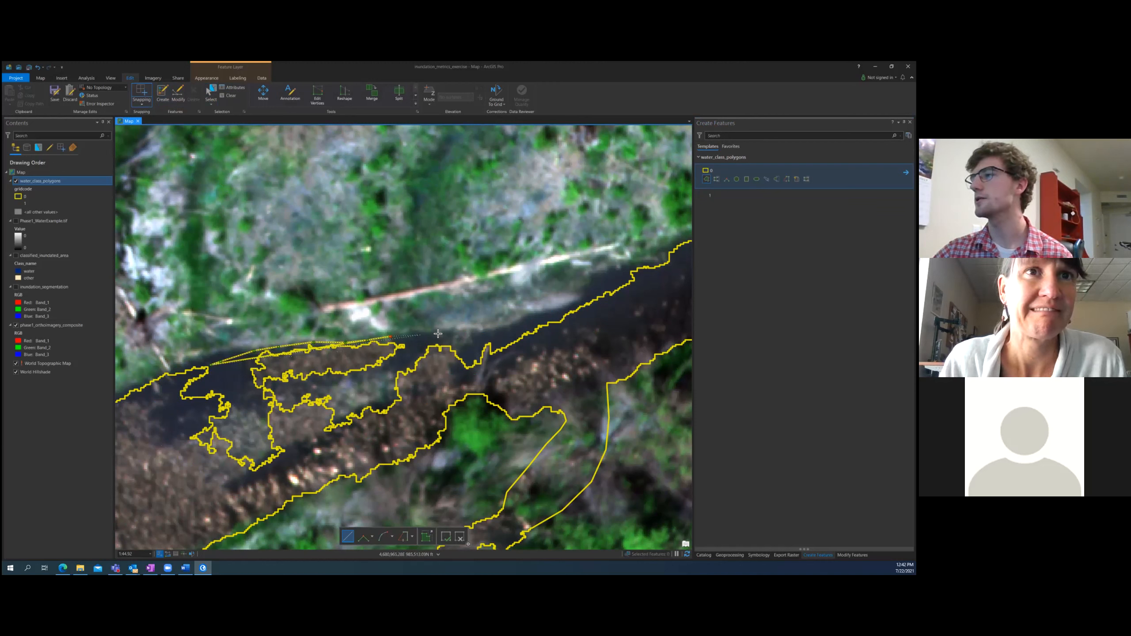
{"action": "left_click", "coordinate": [481, 330]}
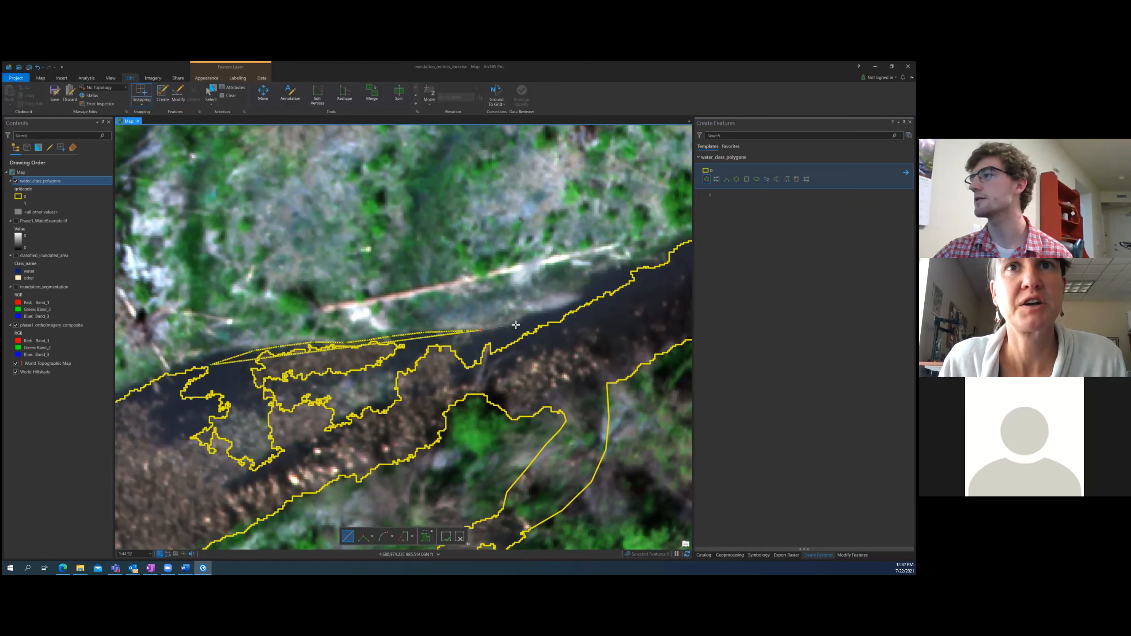
{"action": "left_click", "coordinate": [569, 313]}
{"action": "left_click", "coordinate": [580, 332]}
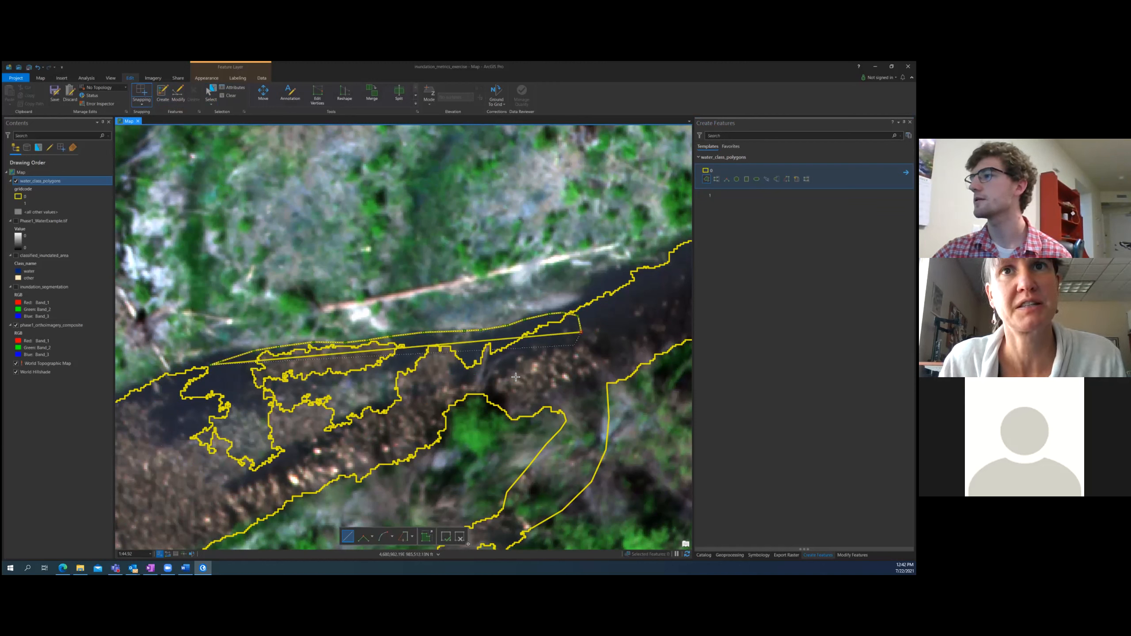
Carry the polygon's outline back through the water below and around the missing patches, and finish the sketch
{"action": "left_click", "coordinate": [529, 373]}
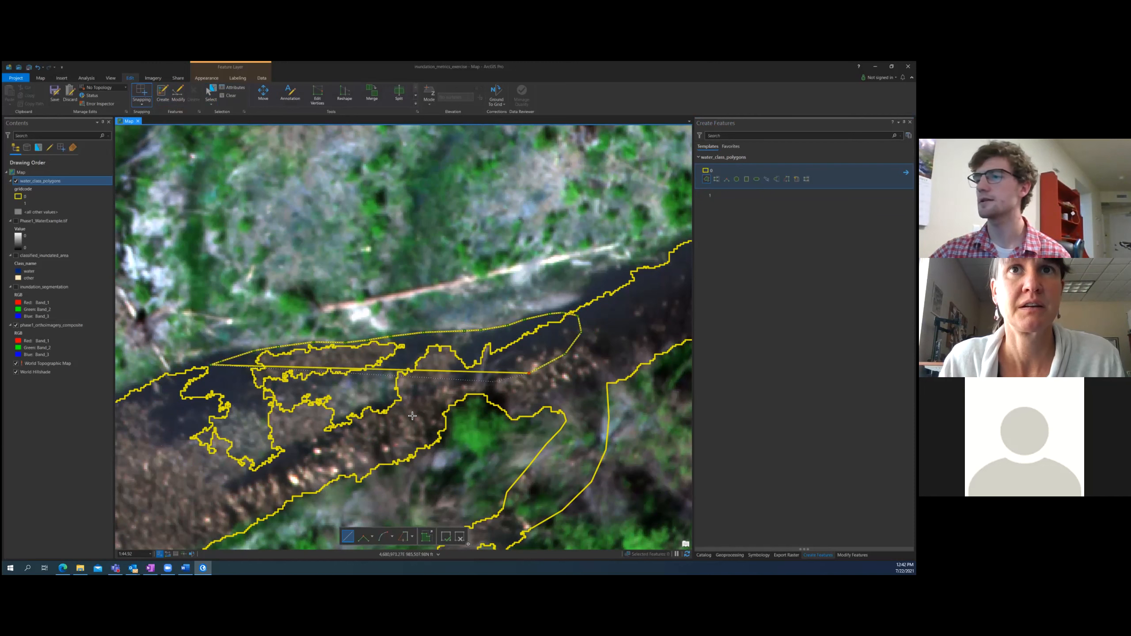
{"action": "left_click", "coordinate": [448, 387]}
{"action": "left_click", "coordinate": [251, 495]}
{"action": "left_click", "coordinate": [218, 495]}
{"action": "left_click", "coordinate": [162, 468]}
{"action": "left_click", "coordinate": [154, 439]}
{"action": "left_click", "coordinate": [167, 389]}
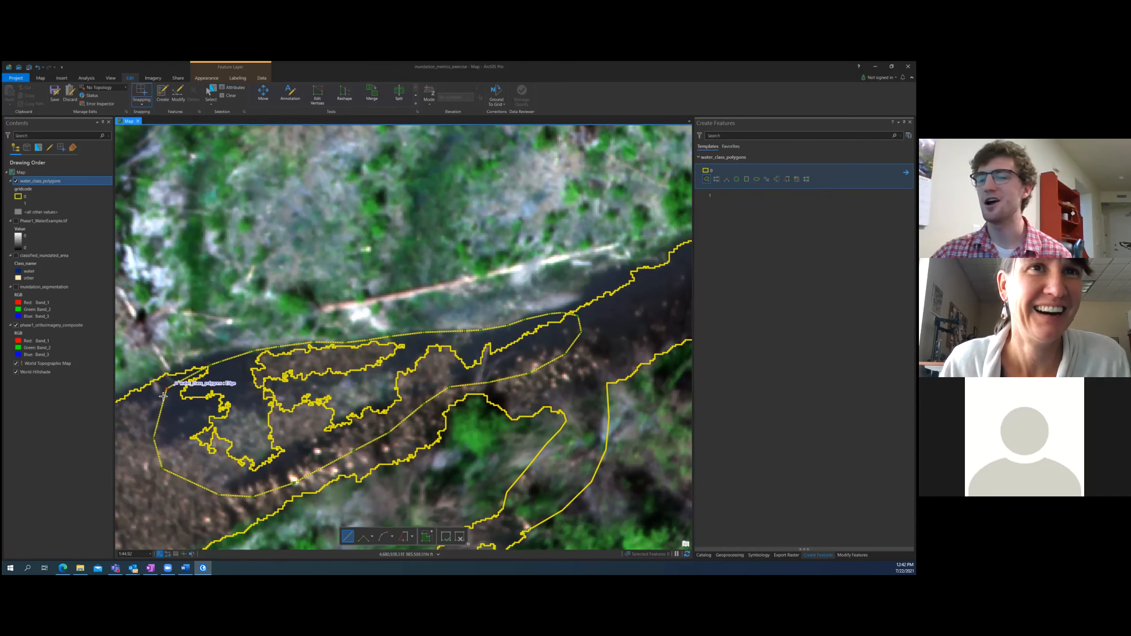
{"action": "key", "text": "F2"}
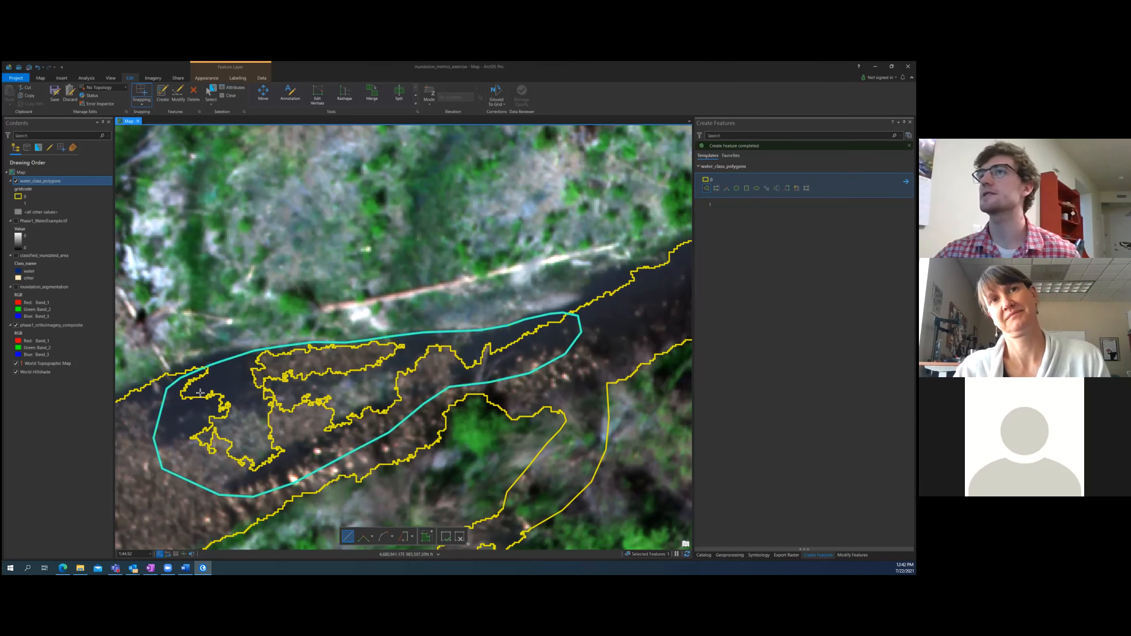
Reshape the new polygon's upstream-bank corner and lower edge with Edit Vertices, and save the edits to water_class_polygons
{"action": "left_click", "coordinate": [178, 92]}
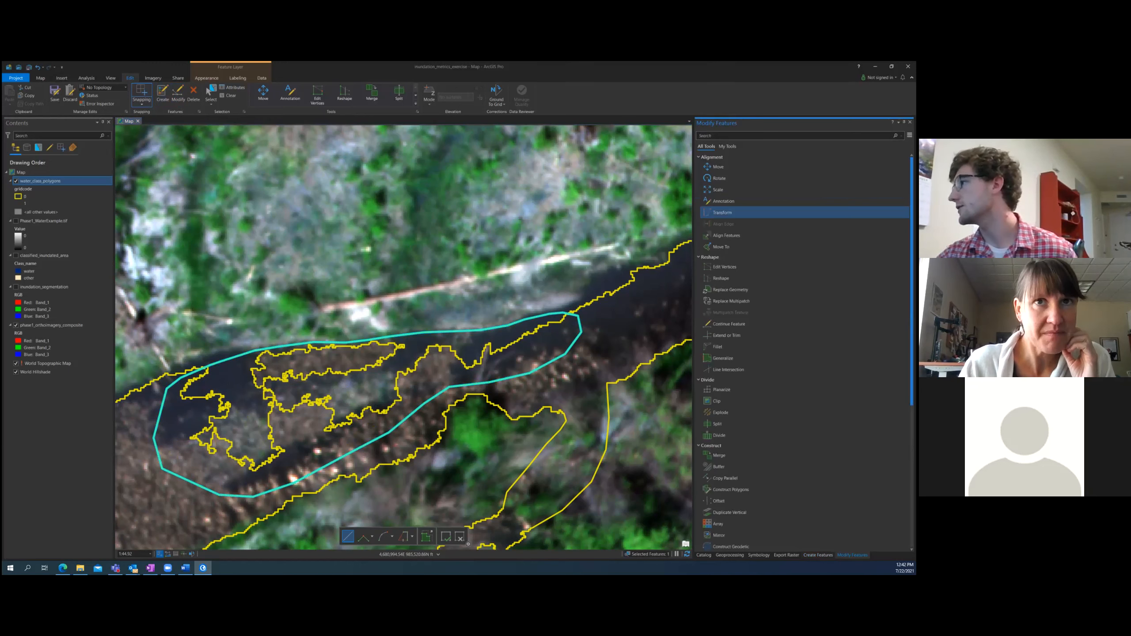
{"action": "left_click", "coordinate": [724, 267]}
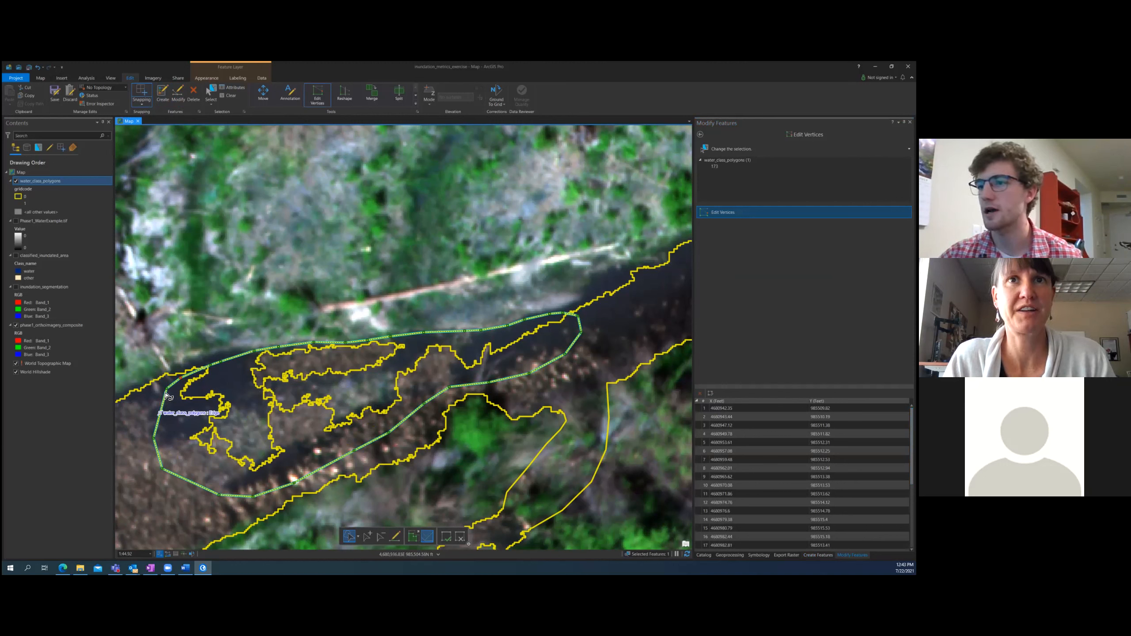
{"action": "left_click_drag", "start_coordinate": [166, 389], "coordinate": [156, 402]}
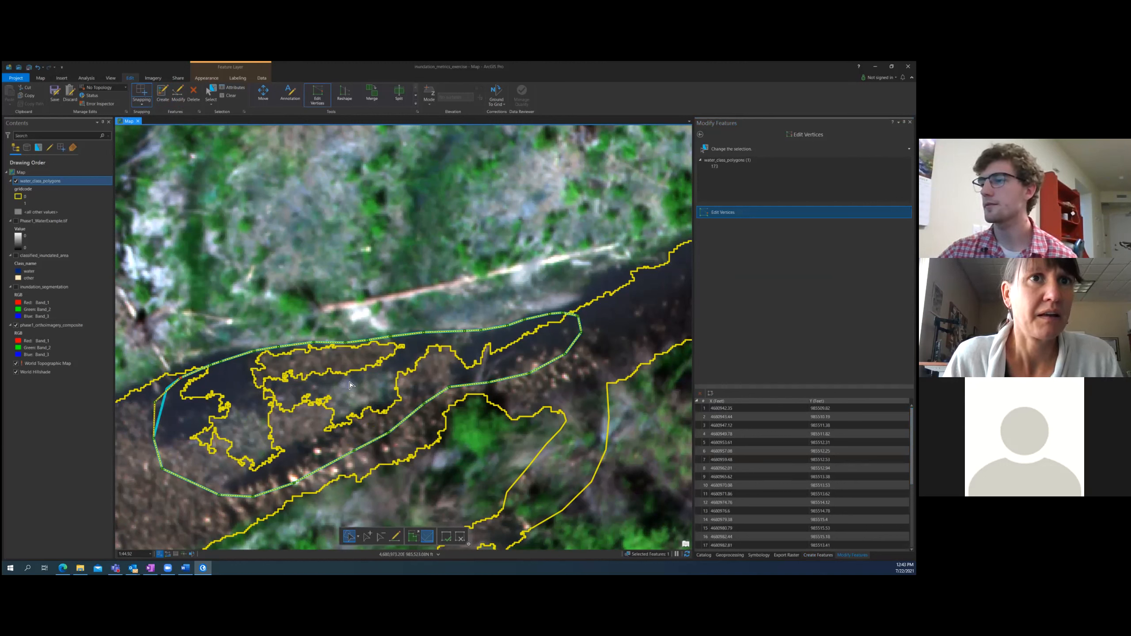
{"action": "left_click_drag", "start_coordinate": [355, 451], "coordinate": [350, 445]}
{"action": "left_click_drag", "start_coordinate": [294, 483], "coordinate": [292, 469]}
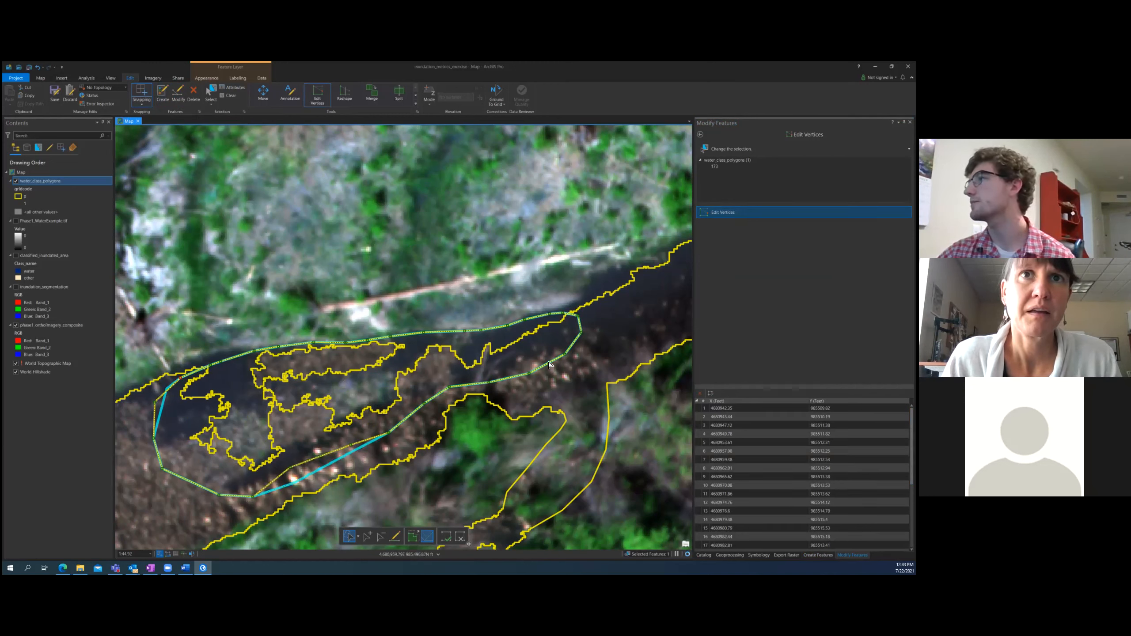
{"action": "left_click", "coordinate": [700, 135]}
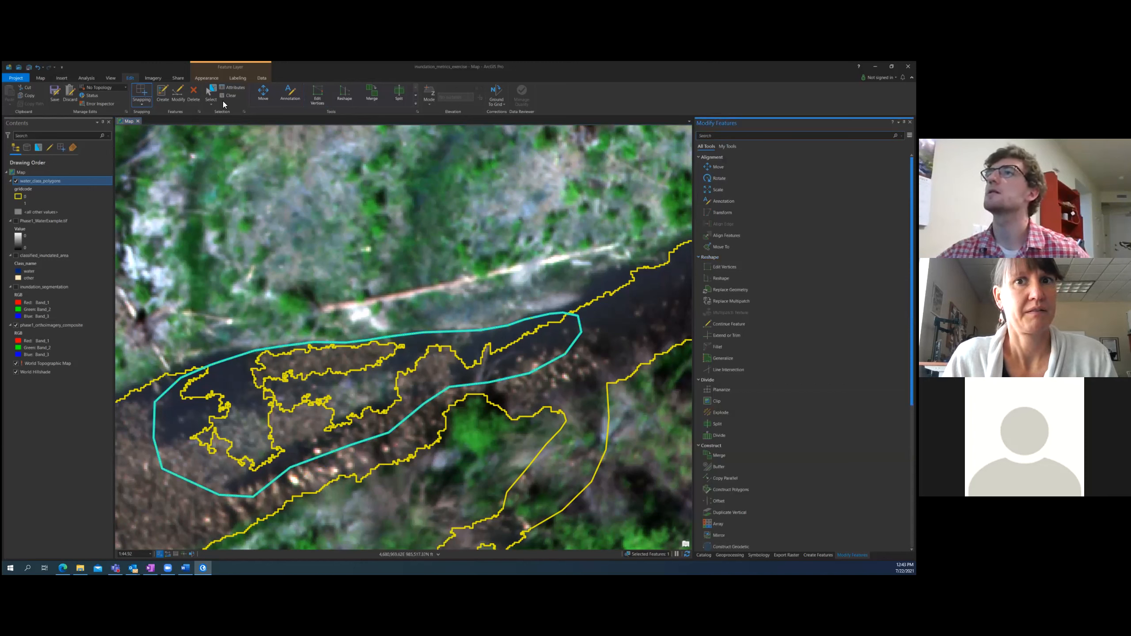
{"action": "left_click", "coordinate": [55, 93]}
{"action": "left_click", "coordinate": [466, 321]}
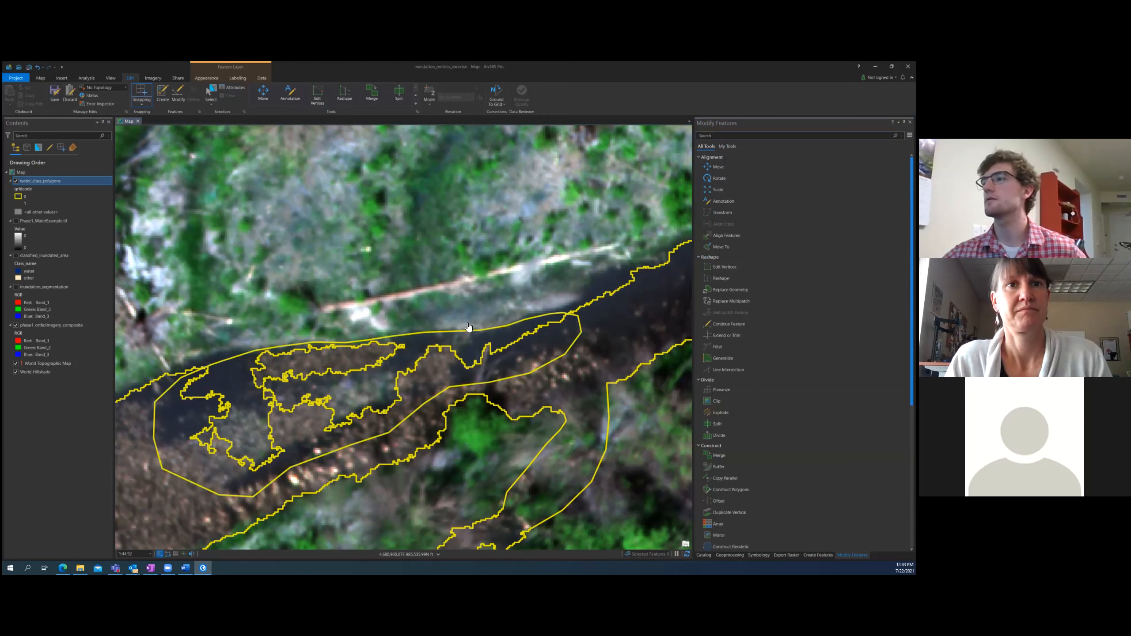
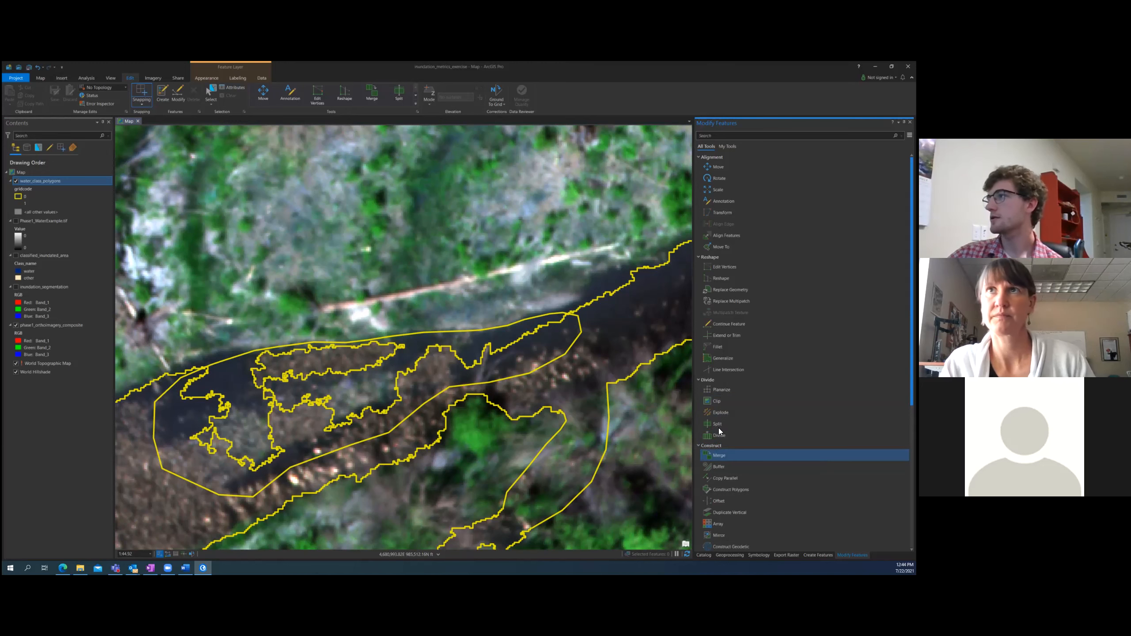
{"action": "left_click", "coordinate": [717, 455]}
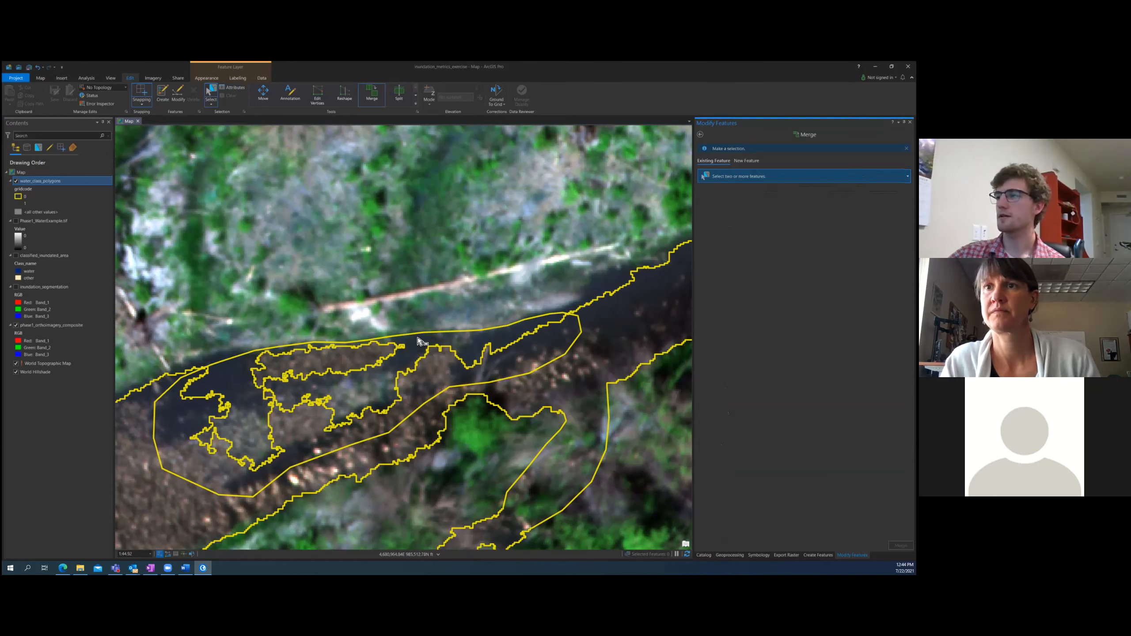
{"action": "left_click", "coordinate": [466, 342]}
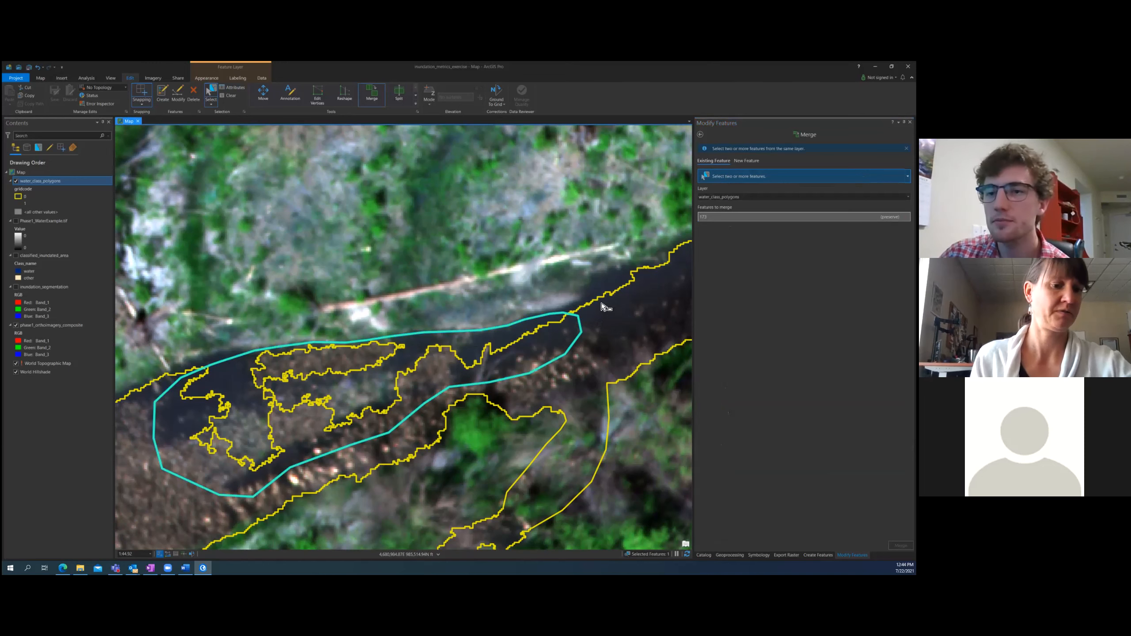
{"action": "left_click", "coordinate": [700, 135]}
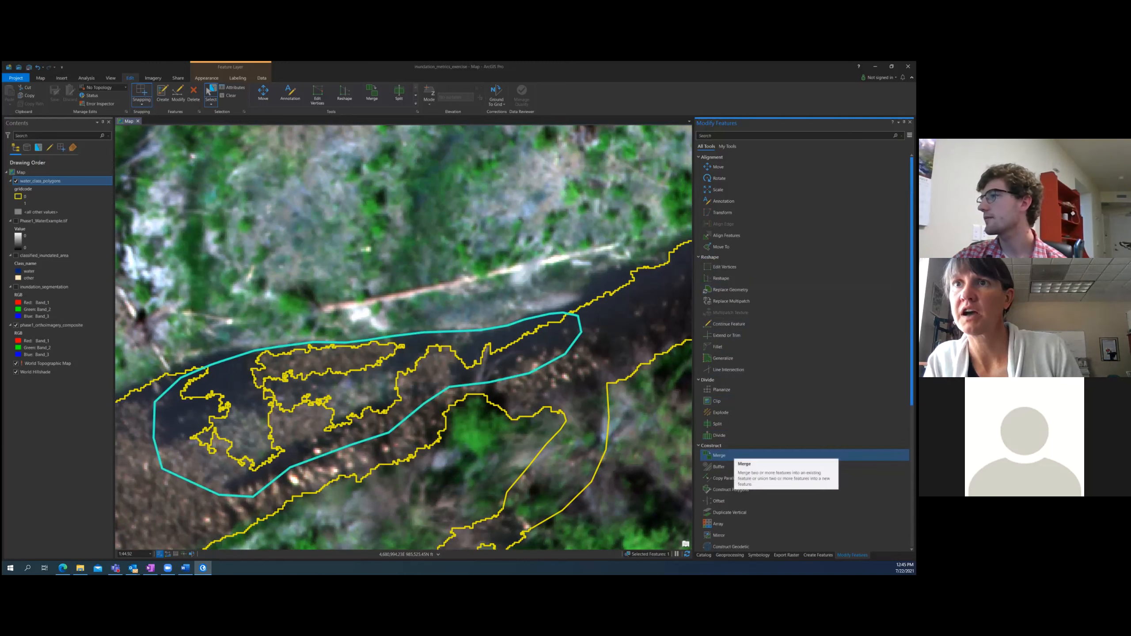
Merge the newly drawn water polygon with the large channel polygon in water_class_polygons, preserving the new polygon as the existing feature
{"action": "left_click", "coordinate": [721, 456]}
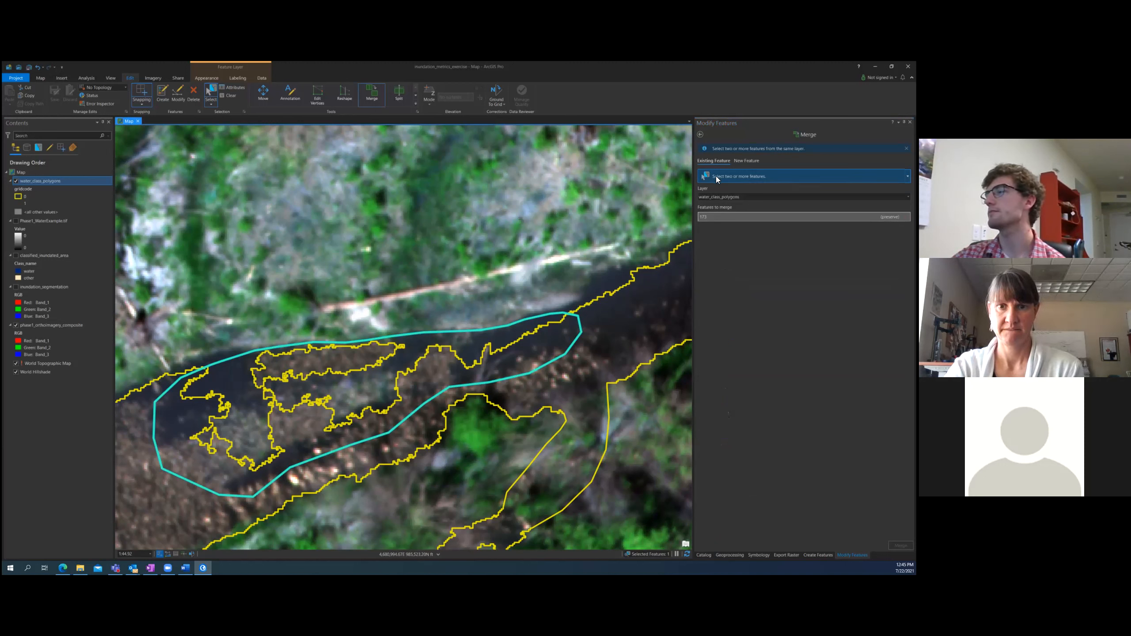
{"action": "left_click", "coordinate": [715, 201]}
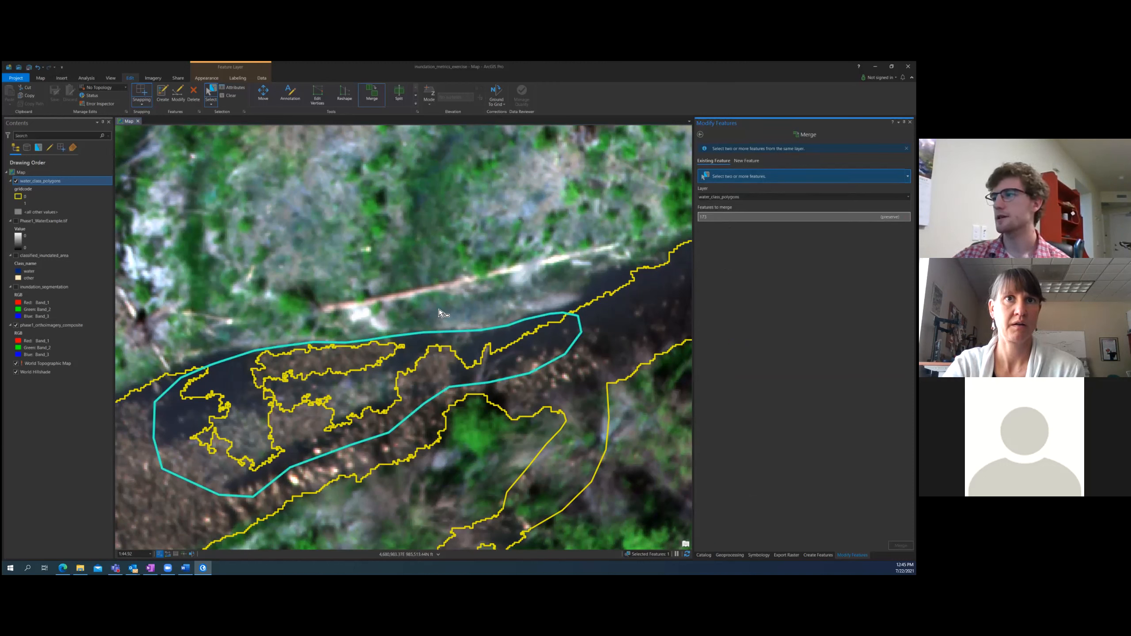
{"action": "left_click", "coordinate": [463, 339]}
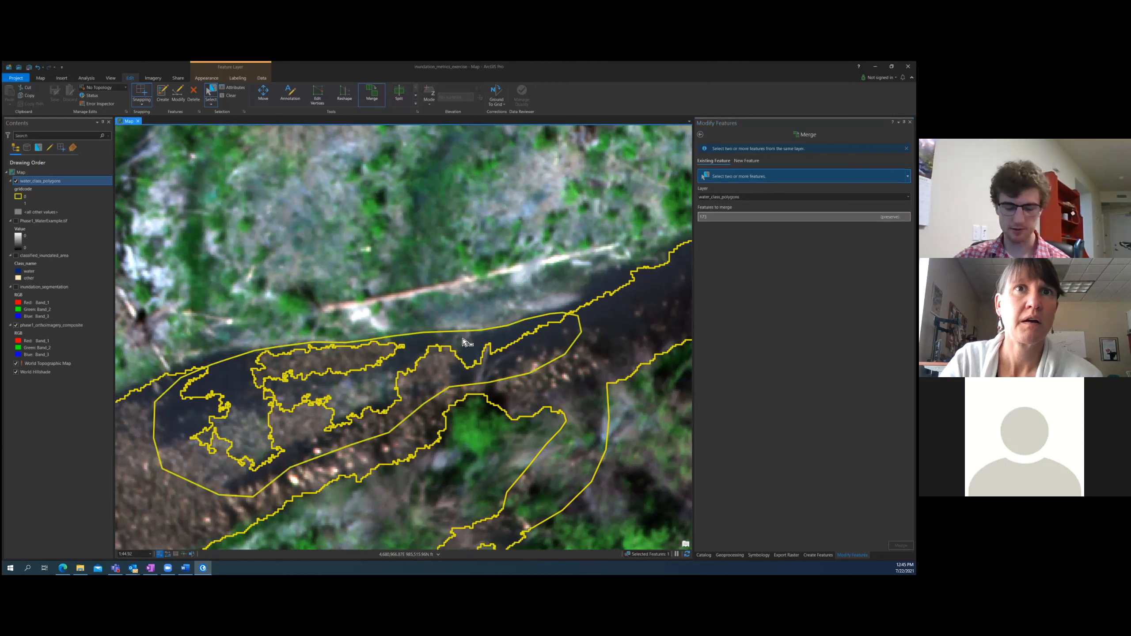
{"action": "left_click", "coordinate": [465, 342]}
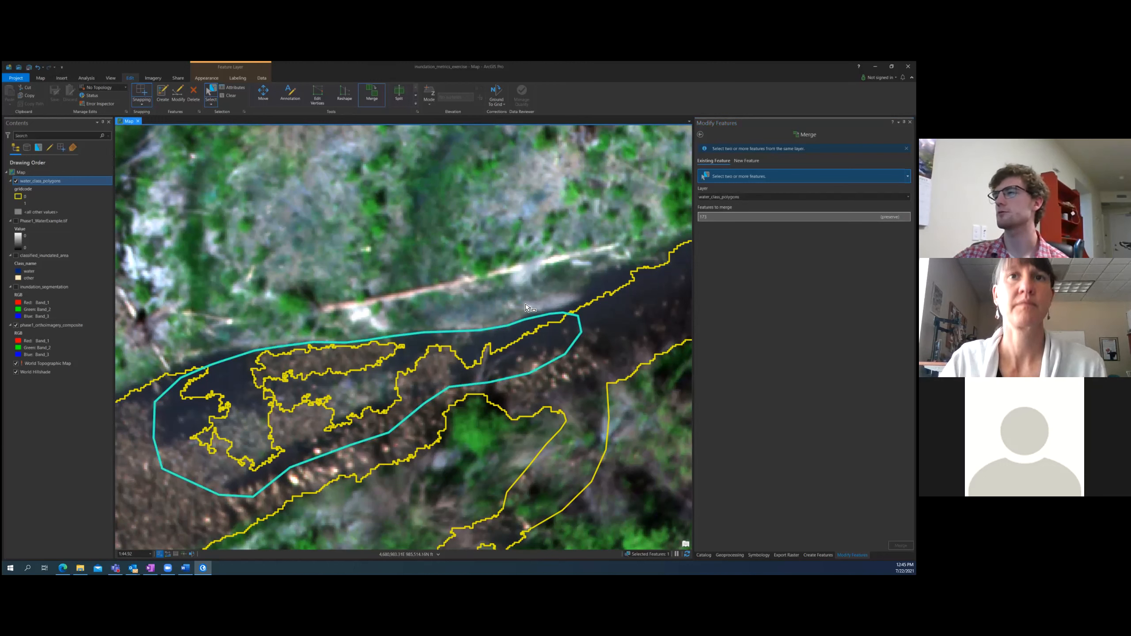
{"action": "left_click", "coordinate": [521, 337]}
{"action": "left_click", "coordinate": [523, 335]}
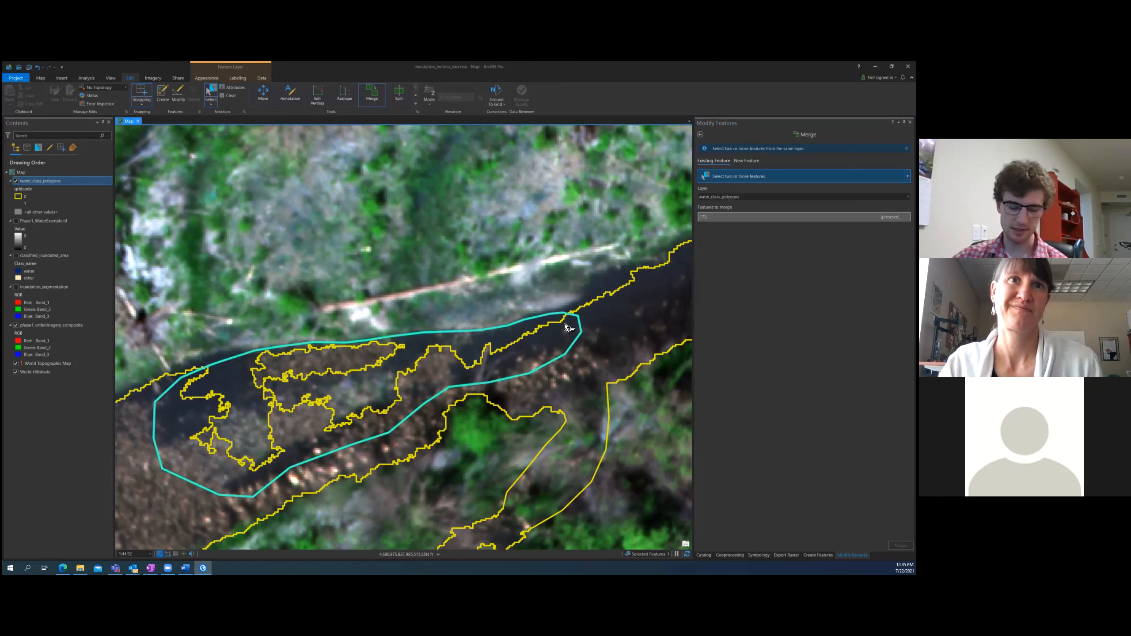
{"action": "left_click", "coordinate": [618, 328], "text": "shift"}
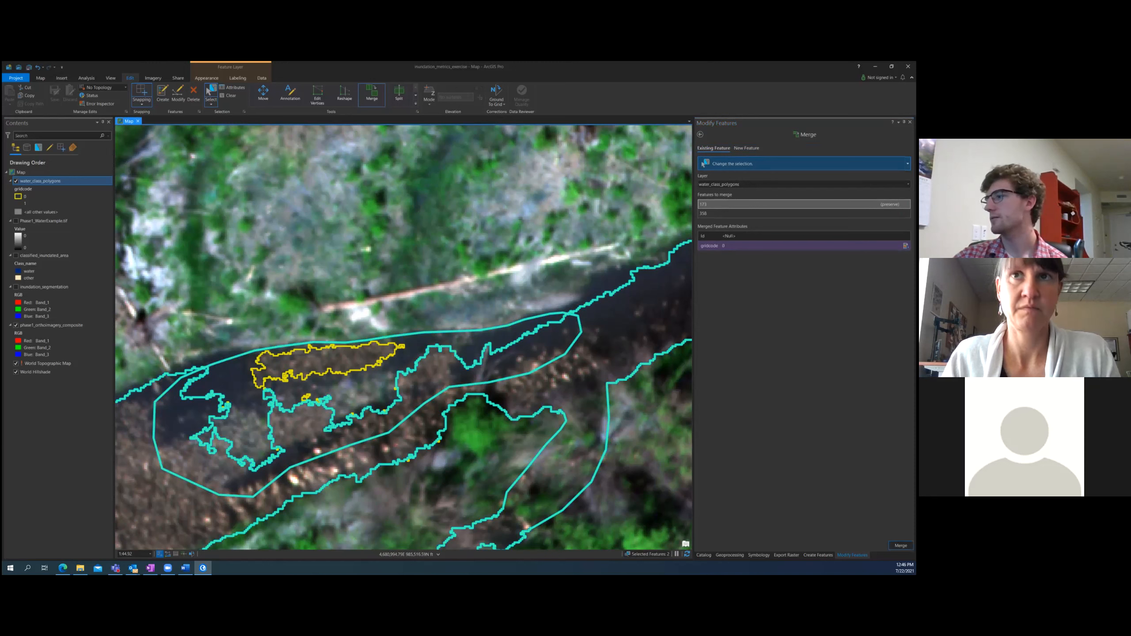
{"action": "left_click", "coordinate": [900, 546]}
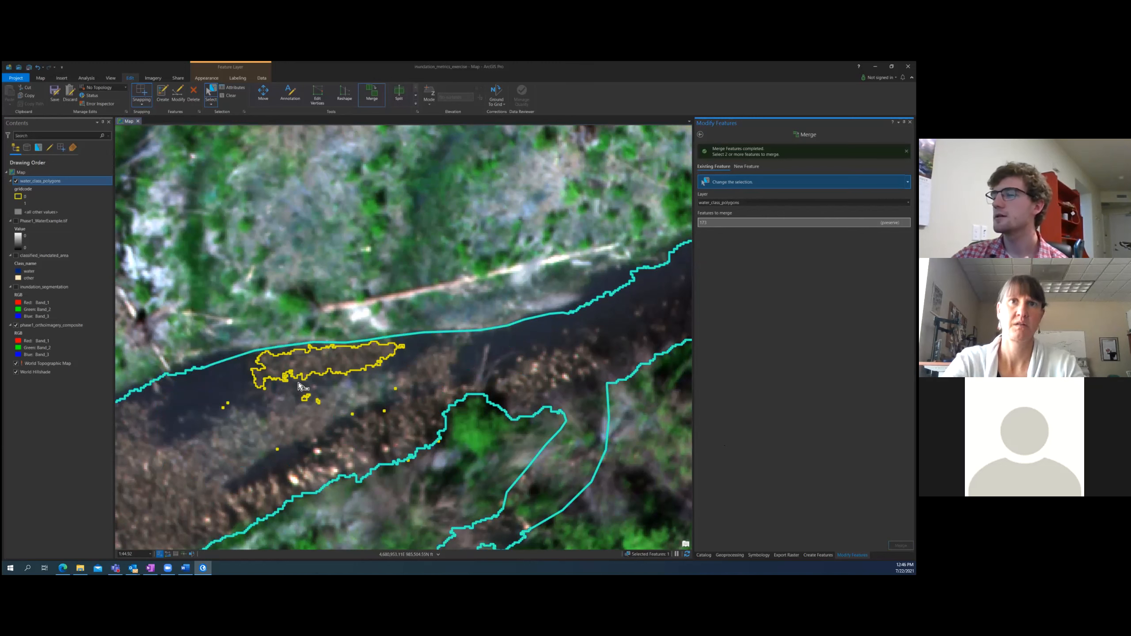
Select the leftover elongated patch and the merged channel polygon in turn to check which features overlap there
{"action": "left_click", "coordinate": [299, 377]}
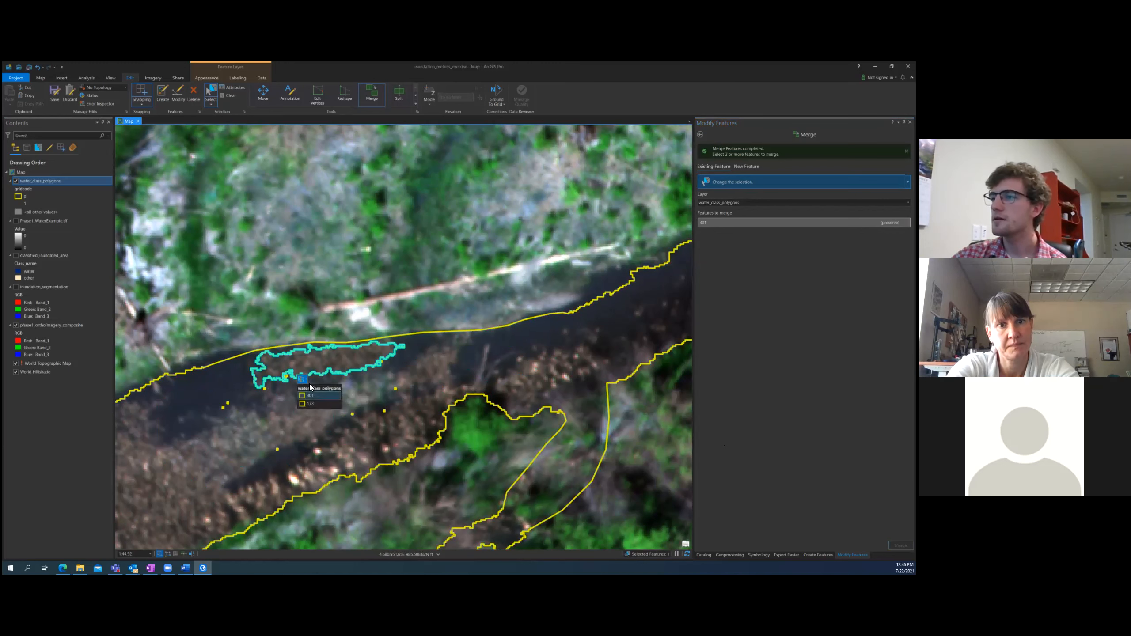
{"action": "left_click", "coordinate": [312, 403]}
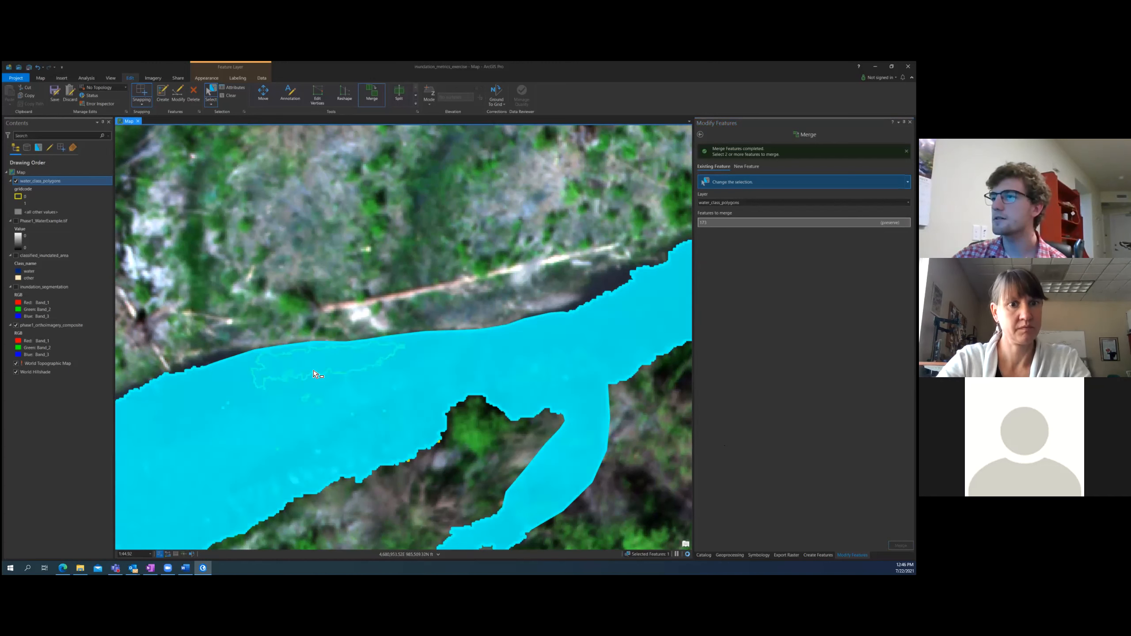
{"action": "left_click", "coordinate": [315, 369]}
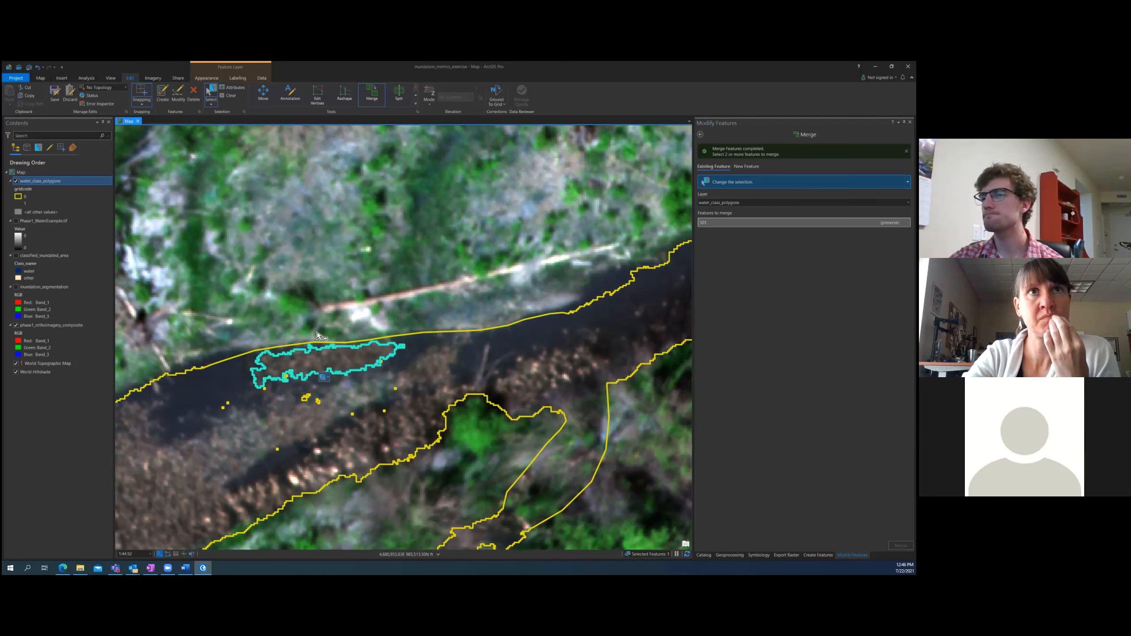
Merge the large channel polygon, the elongated patch and the small leftover patches inside it into one water_class_polygons feature
{"action": "left_click_drag", "start_coordinate": [227, 327], "coordinate": [476, 504]}
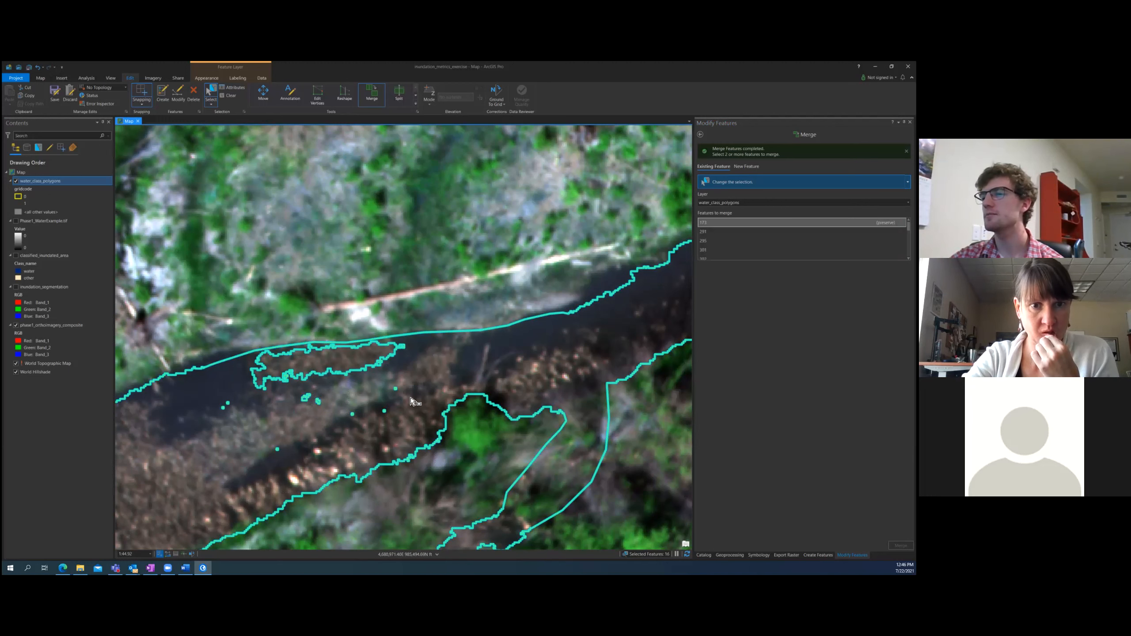
{"action": "left_click", "coordinate": [239, 248]}
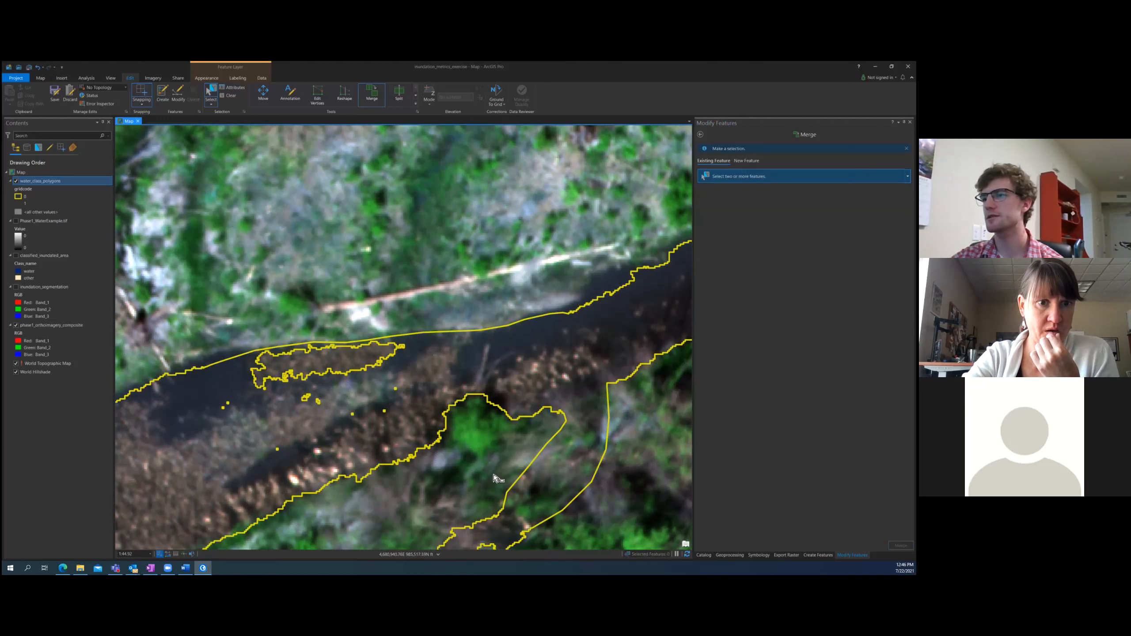
{"action": "left_click_drag", "start_coordinate": [487, 493], "coordinate": [487, 499]}
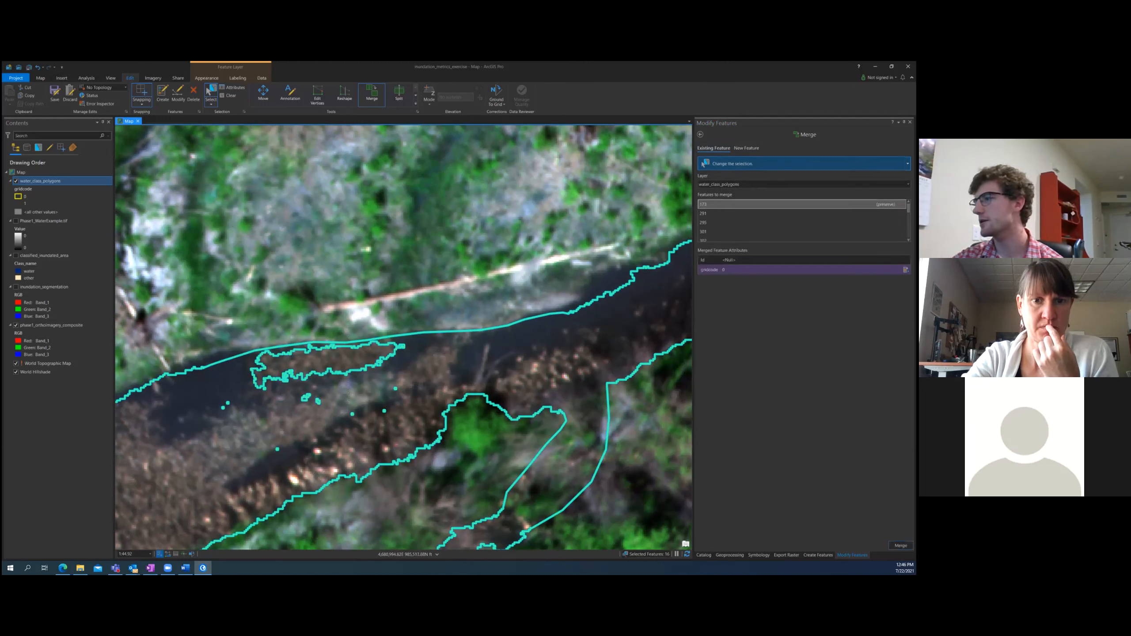
{"action": "left_click", "coordinate": [901, 545]}
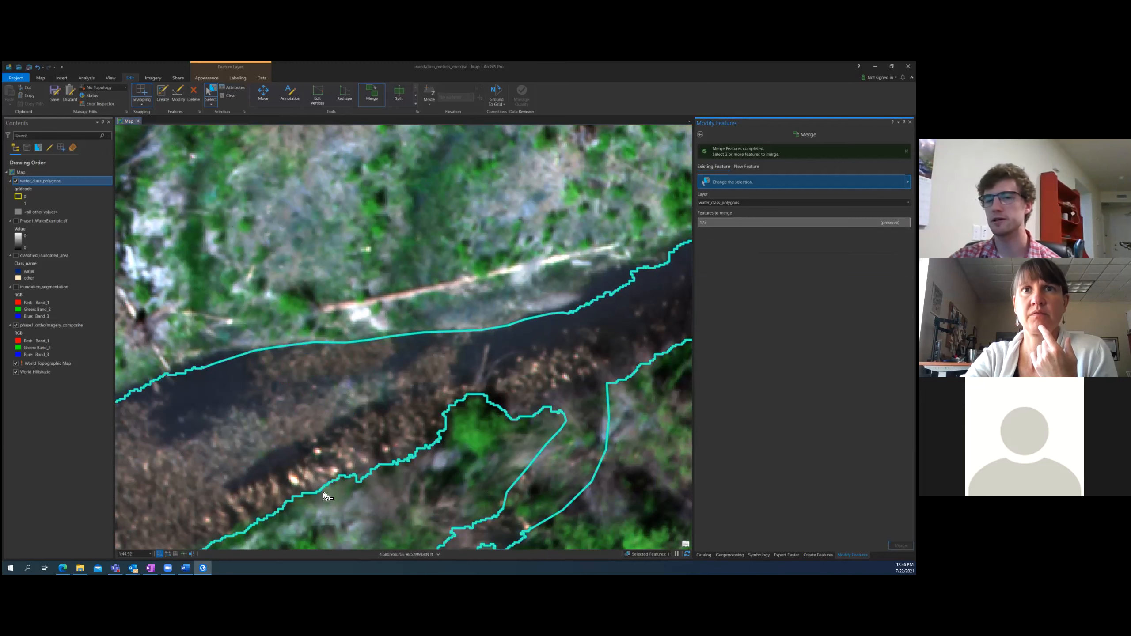
Start a new water_class_polygons polygon over the gap between the two side-channel segments, tracing its upper edge into the wider segment
{"action": "scroll", "coordinate": [328, 495], "scroll_direction": "down", "scroll_amount": 1}
{"action": "scroll", "coordinate": [328, 495], "scroll_direction": "down", "scroll_amount": 2}
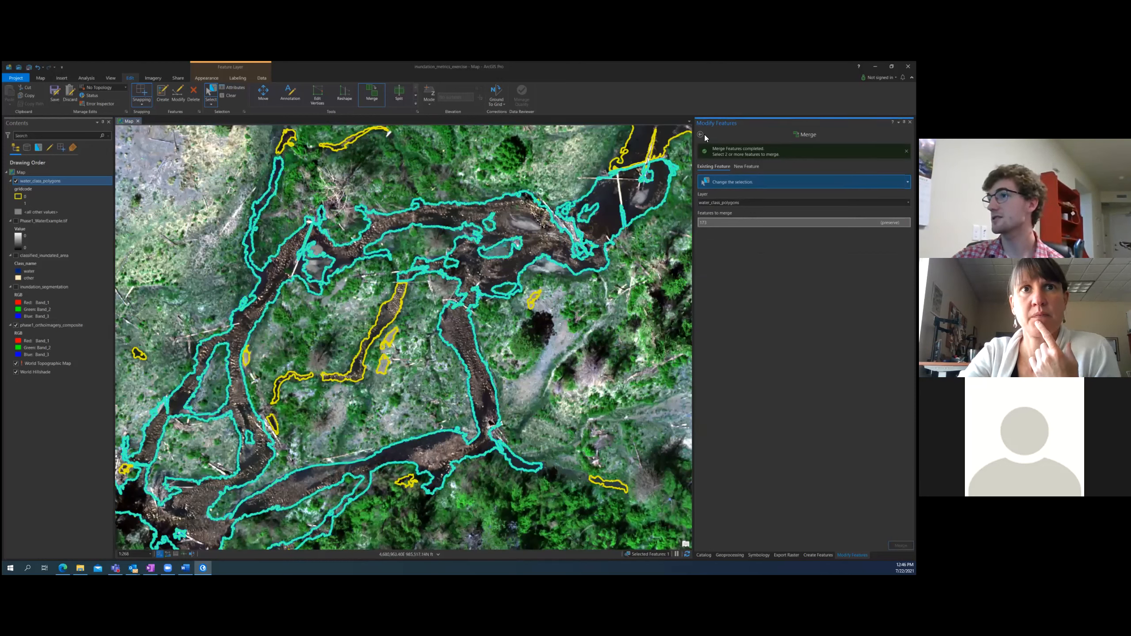
{"action": "left_click", "coordinate": [179, 97]}
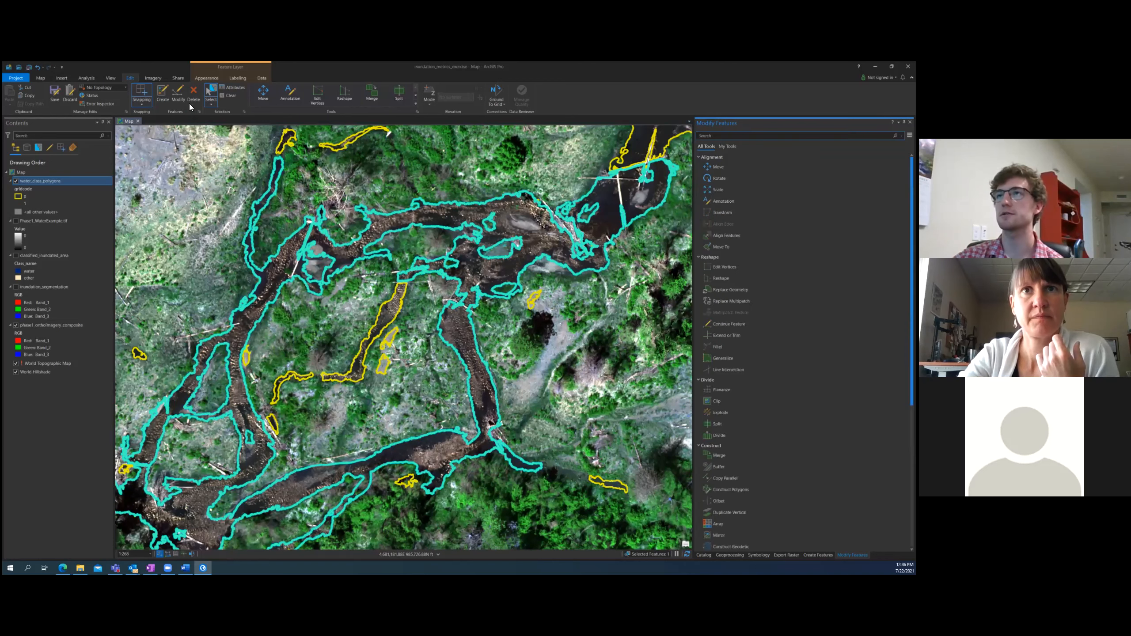
{"action": "left_click", "coordinate": [161, 93]}
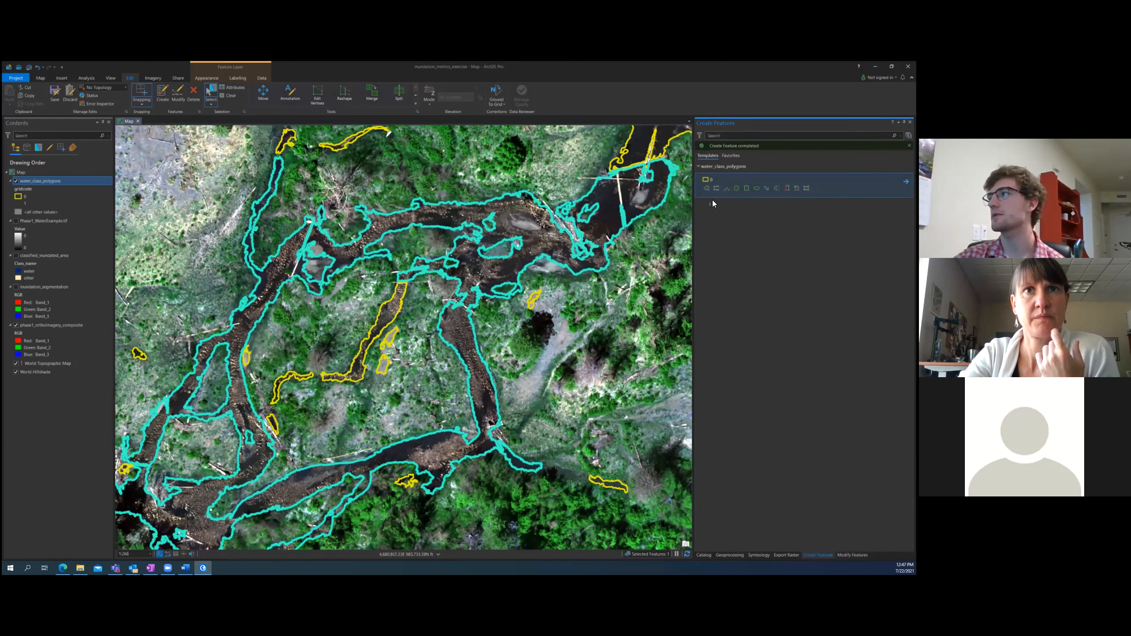
{"action": "left_click", "coordinate": [706, 191]}
{"action": "left_click", "coordinate": [706, 188]}
{"action": "scroll", "coordinate": [316, 377], "scroll_direction": "up", "scroll_amount": 10}
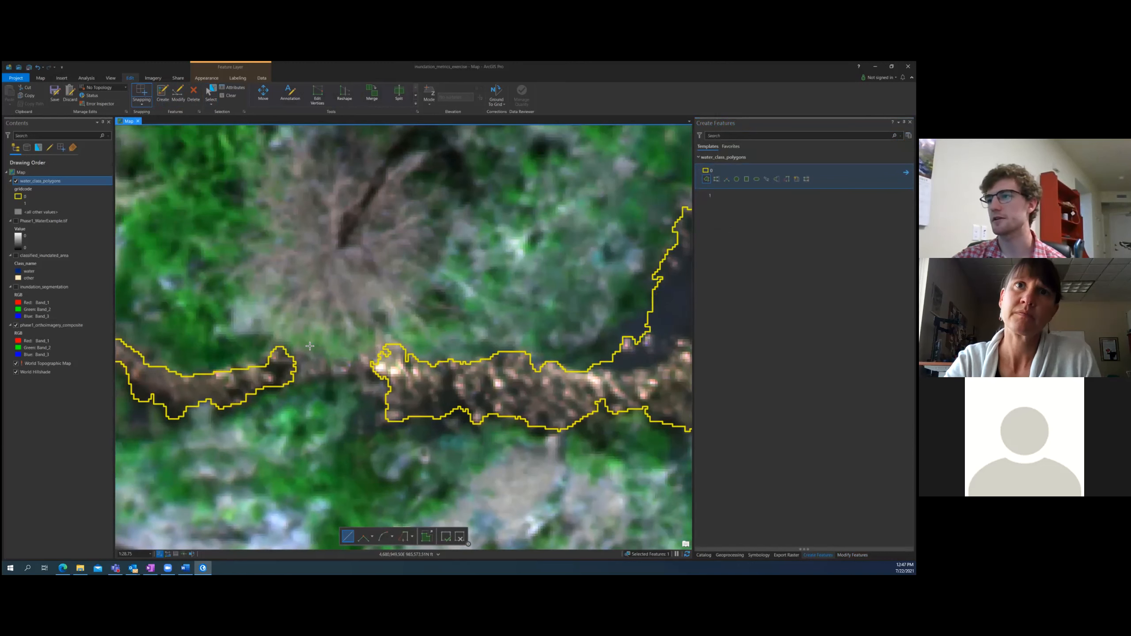
{"action": "left_click", "coordinate": [288, 348]}
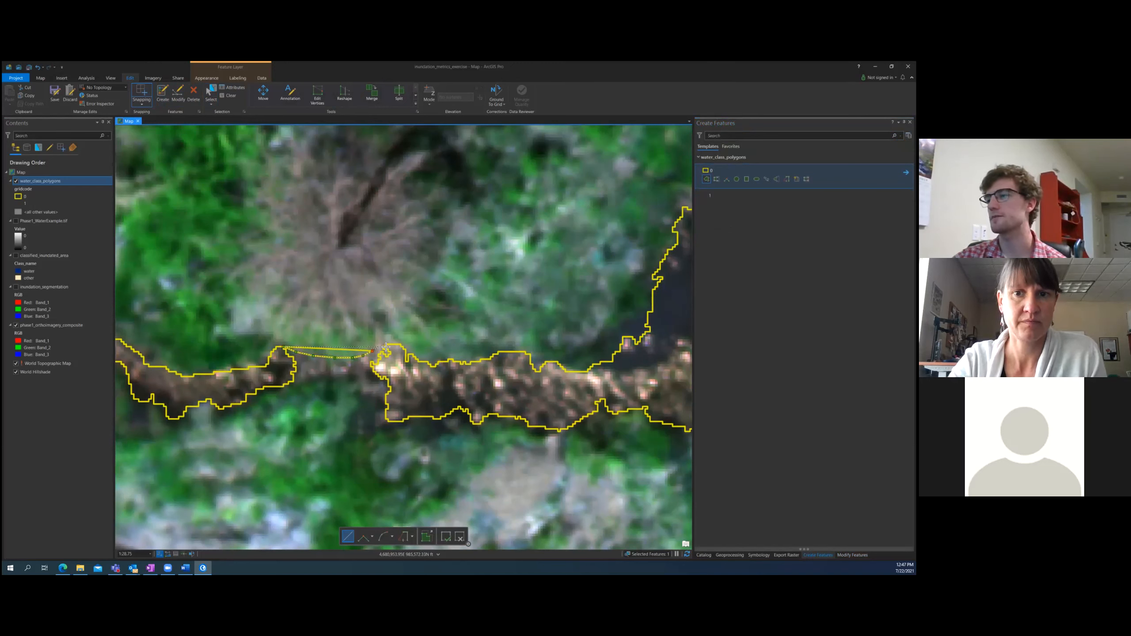
{"action": "left_click", "coordinate": [382, 347]}
{"action": "left_click", "coordinate": [397, 373]}
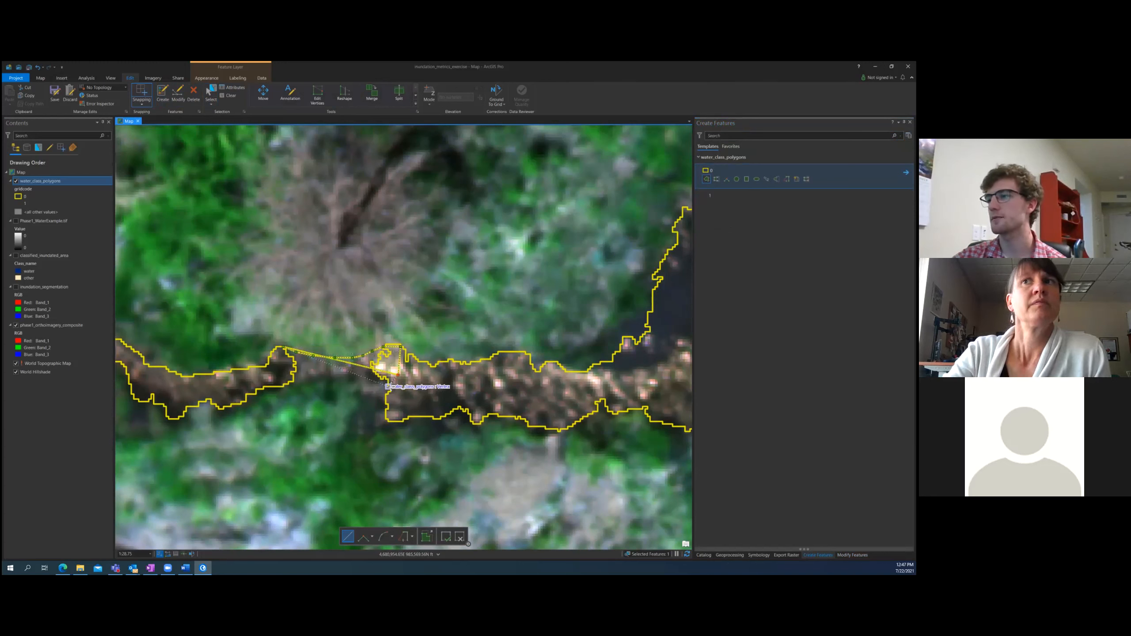
Carry the bridging polygon's outline back along the gap's lower edge into the narrower segment, and finish the sketch
{"action": "left_click", "coordinate": [389, 387]}
{"action": "left_click", "coordinate": [378, 393]}
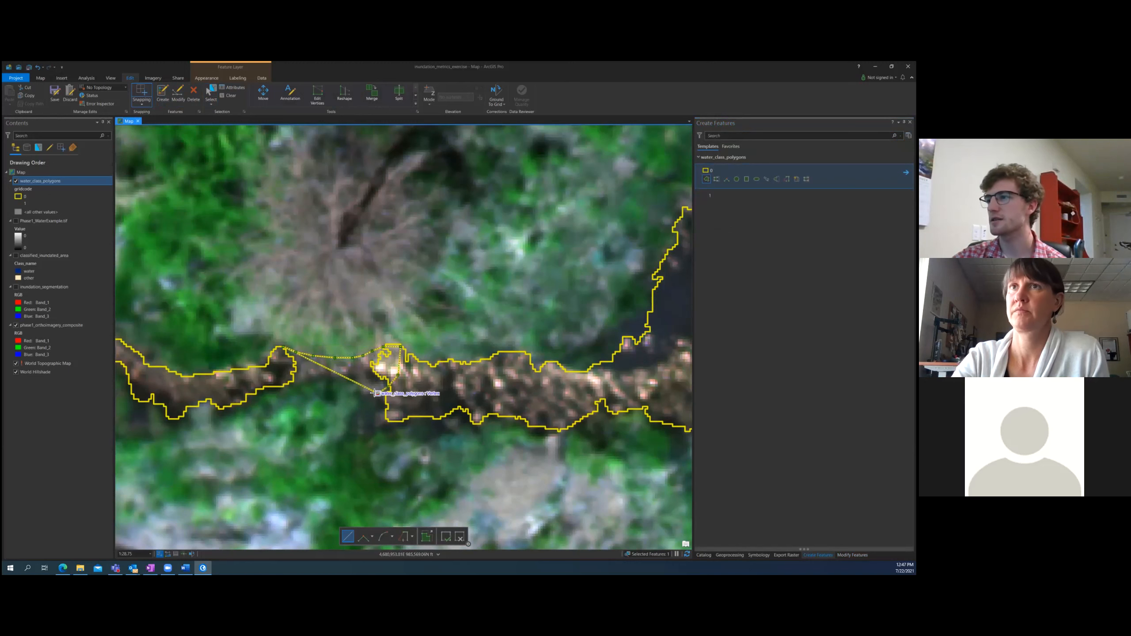
{"action": "left_click", "coordinate": [352, 377]}
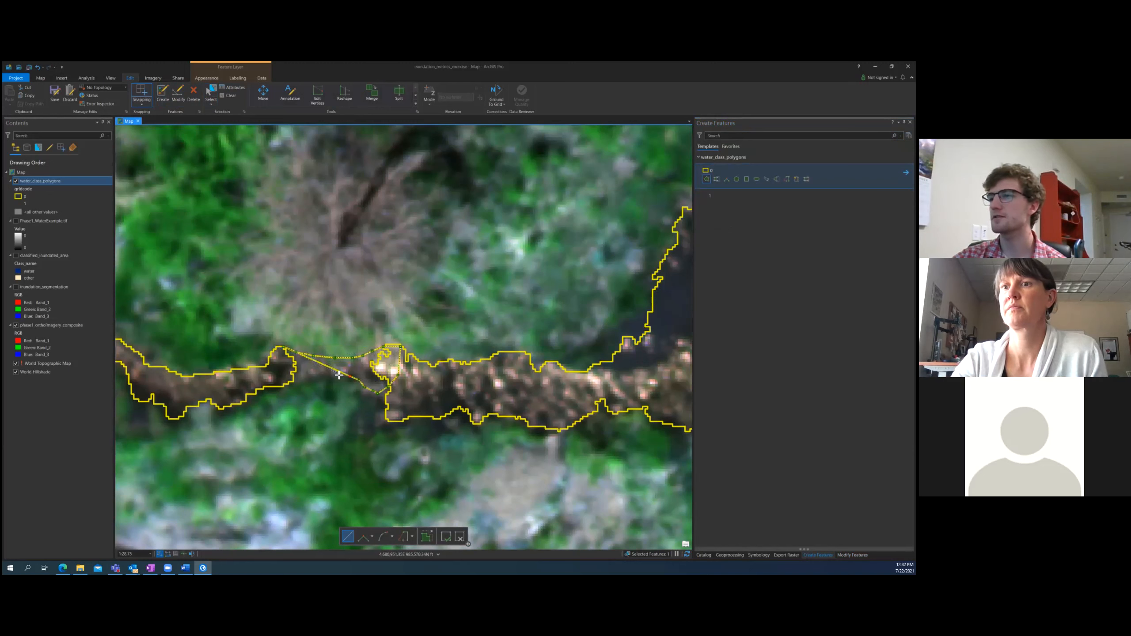
{"action": "left_click", "coordinate": [320, 376]}
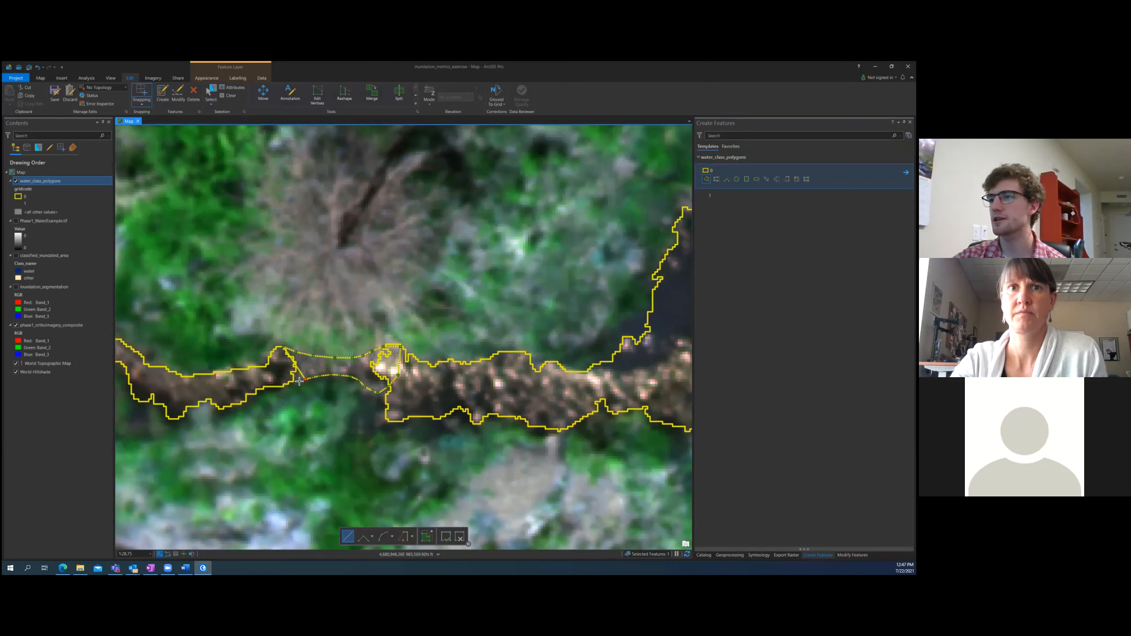
{"action": "left_click", "coordinate": [293, 382]}
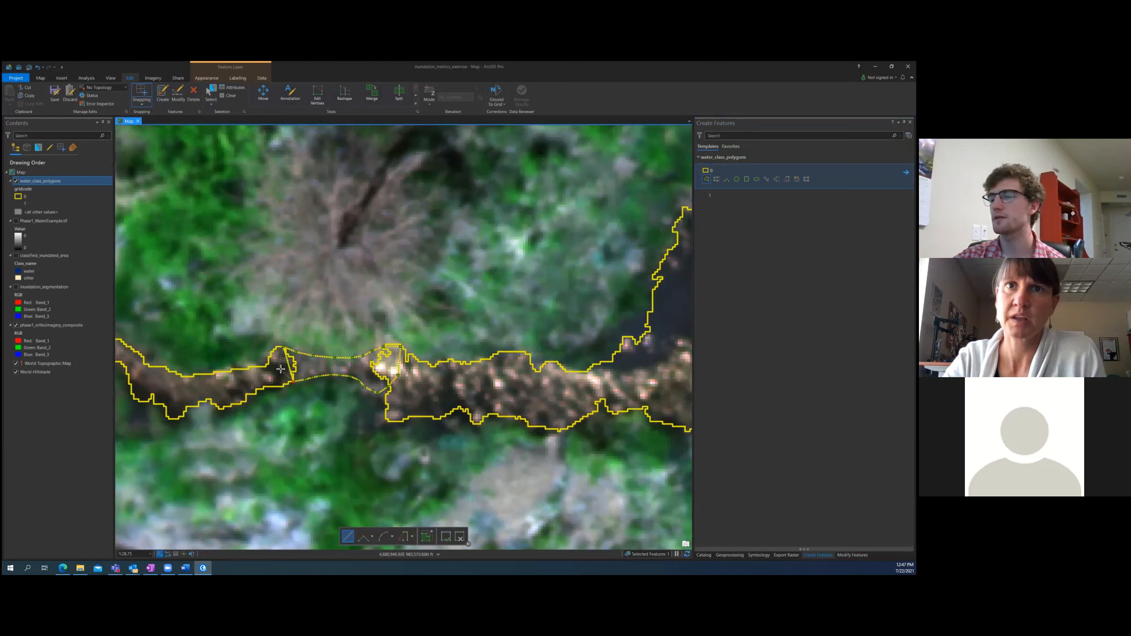
{"action": "double_click", "coordinate": [280, 368]}
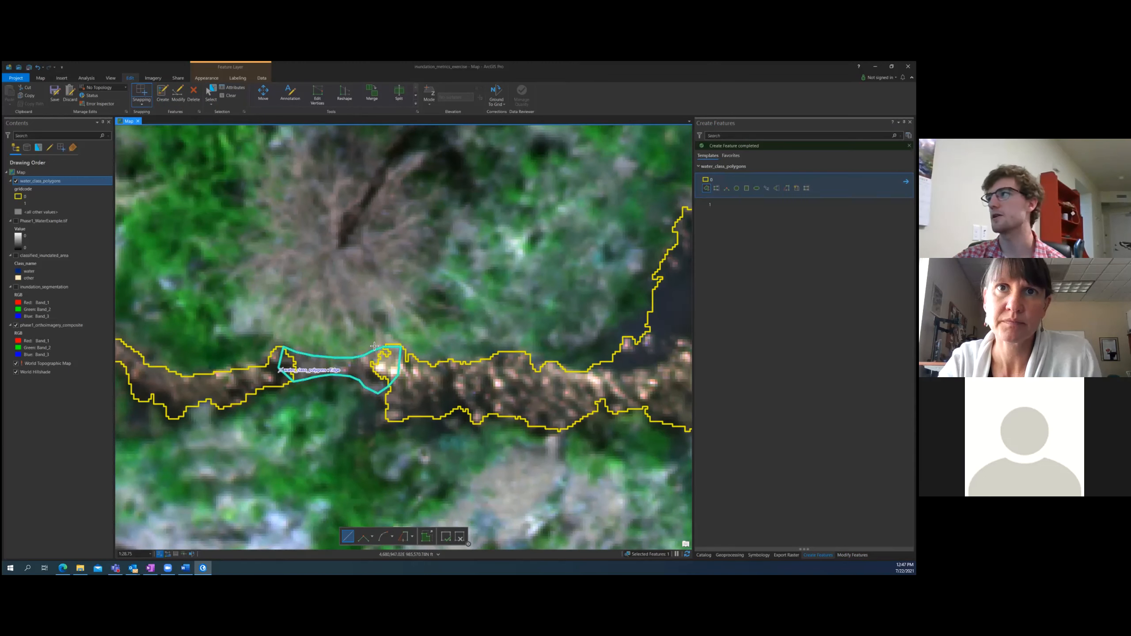
Merge the bridging polygon with the side-channel segments at both of its ends, and clear the selection
{"action": "left_click", "coordinate": [211, 92]}
{"action": "left_click", "coordinate": [282, 375], "text": "shift"}
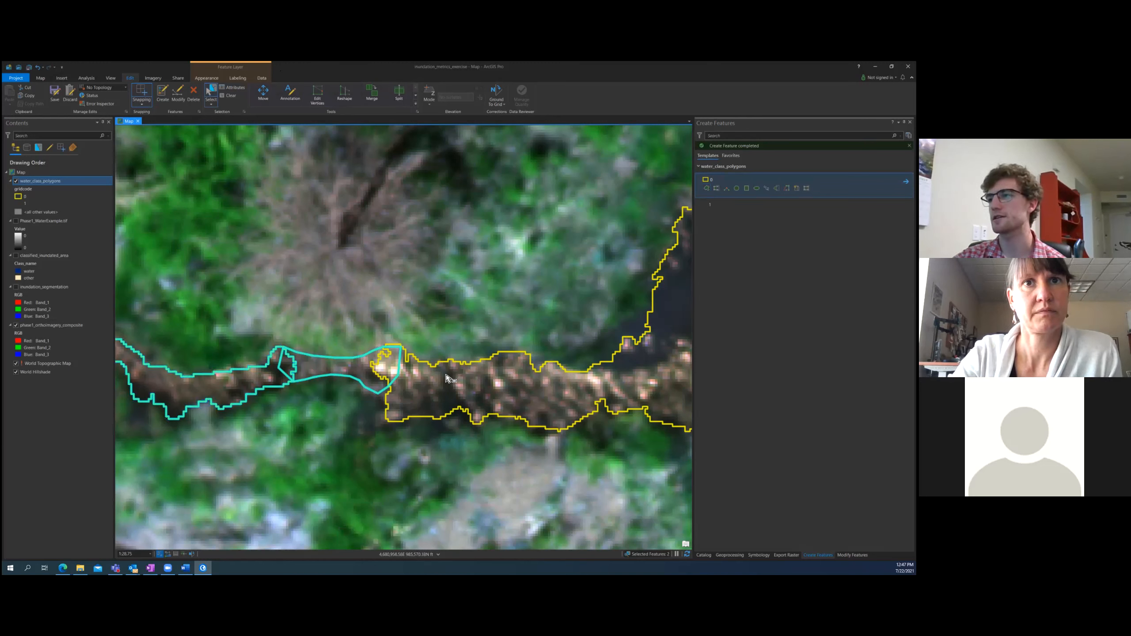
{"action": "left_click", "coordinate": [448, 379], "text": "shift"}
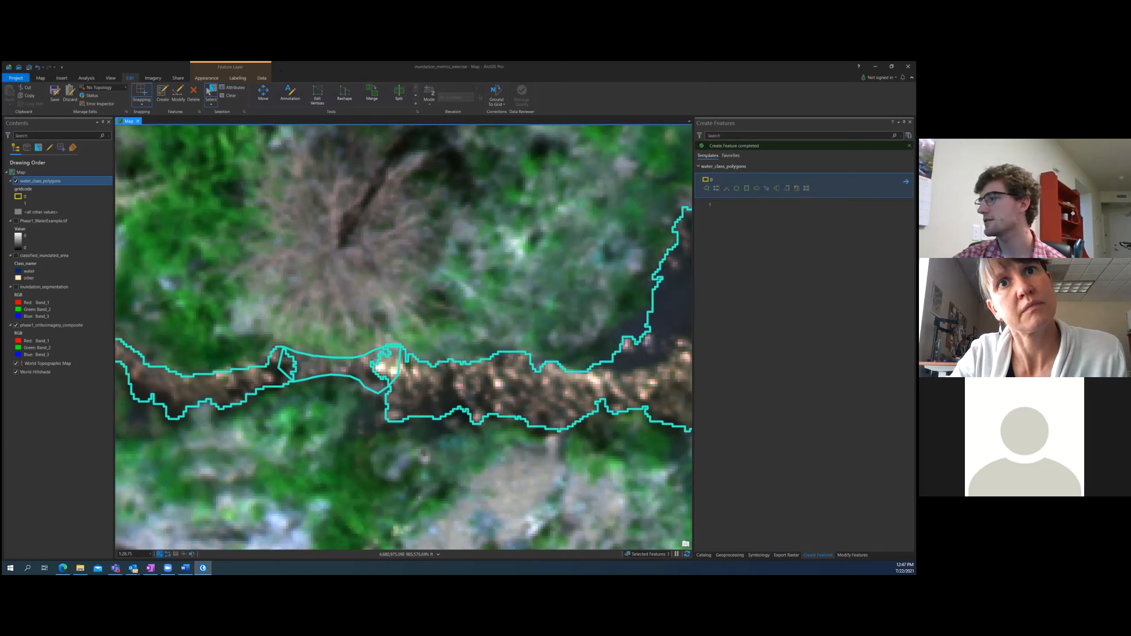
{"action": "left_click", "coordinate": [852, 555]}
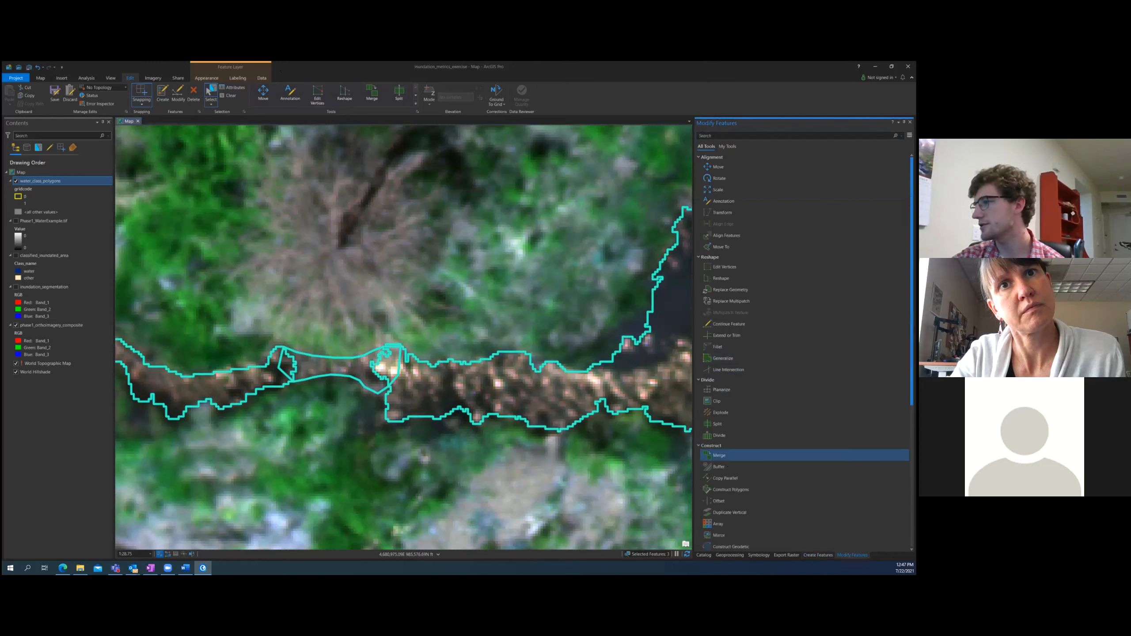
{"action": "left_click", "coordinate": [719, 455]}
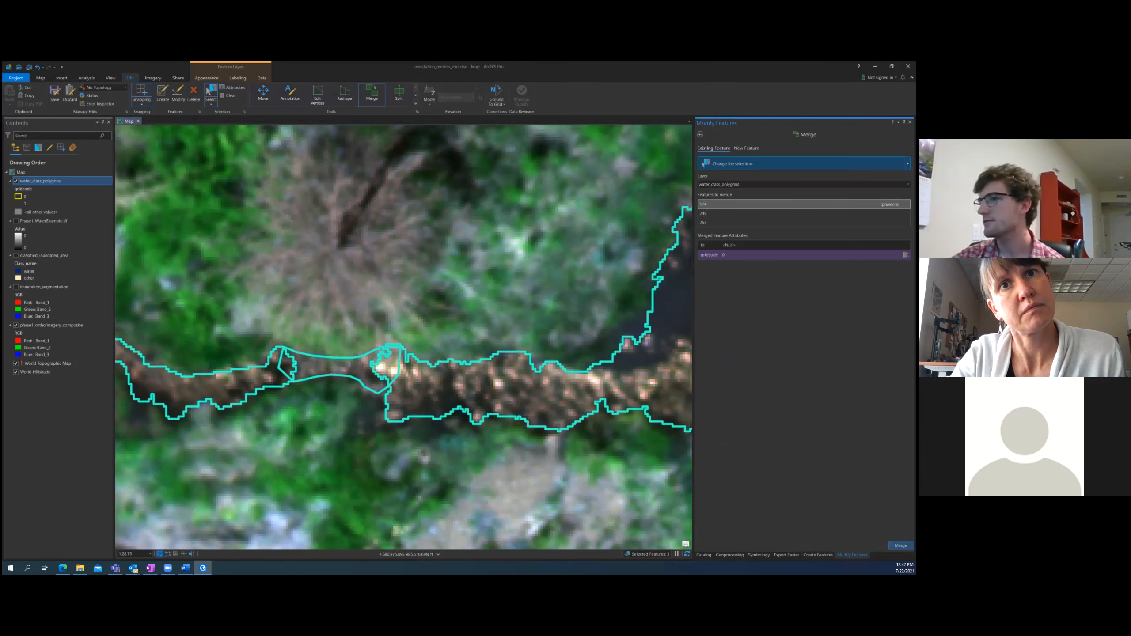
{"action": "left_click", "coordinate": [901, 546]}
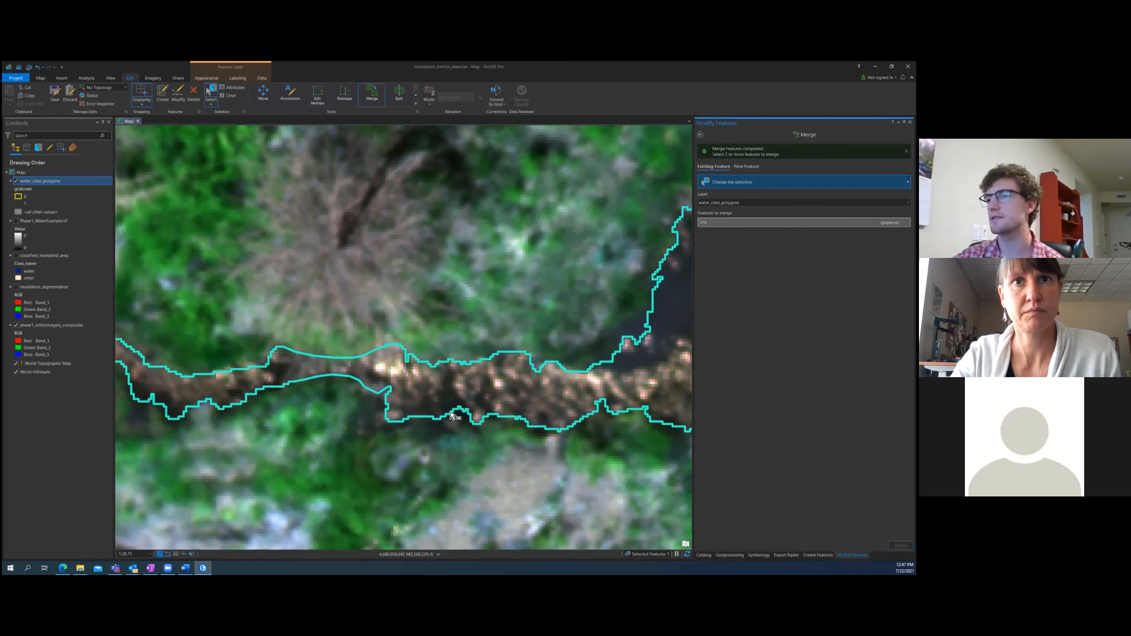
{"action": "scroll", "coordinate": [452, 414], "scroll_direction": "down", "scroll_amount": 4}
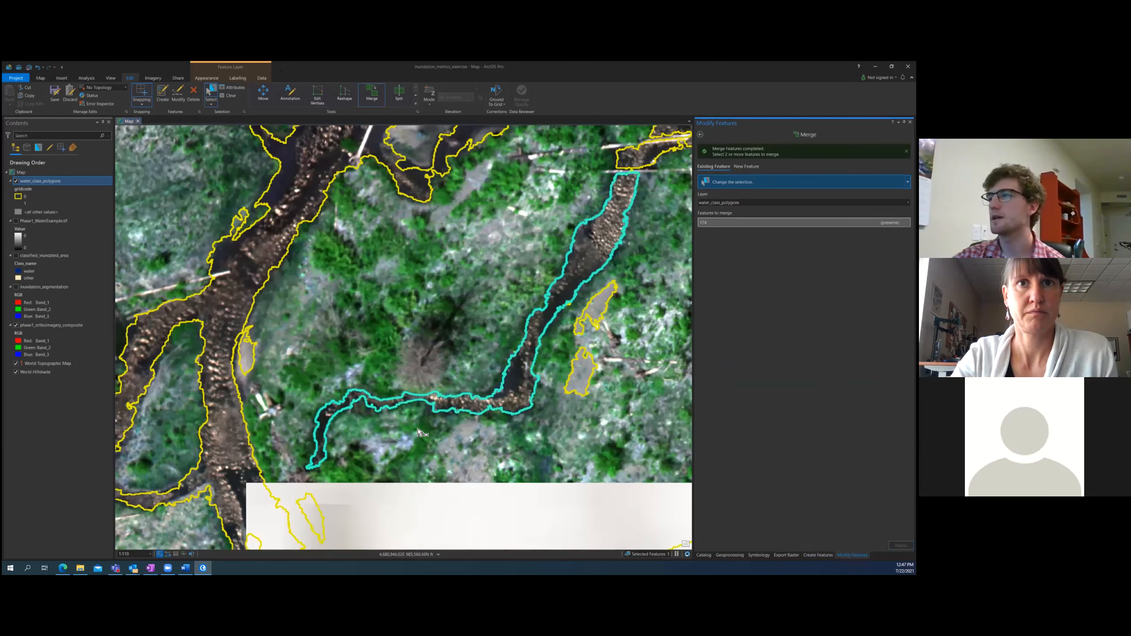
{"action": "left_click", "coordinate": [228, 96]}
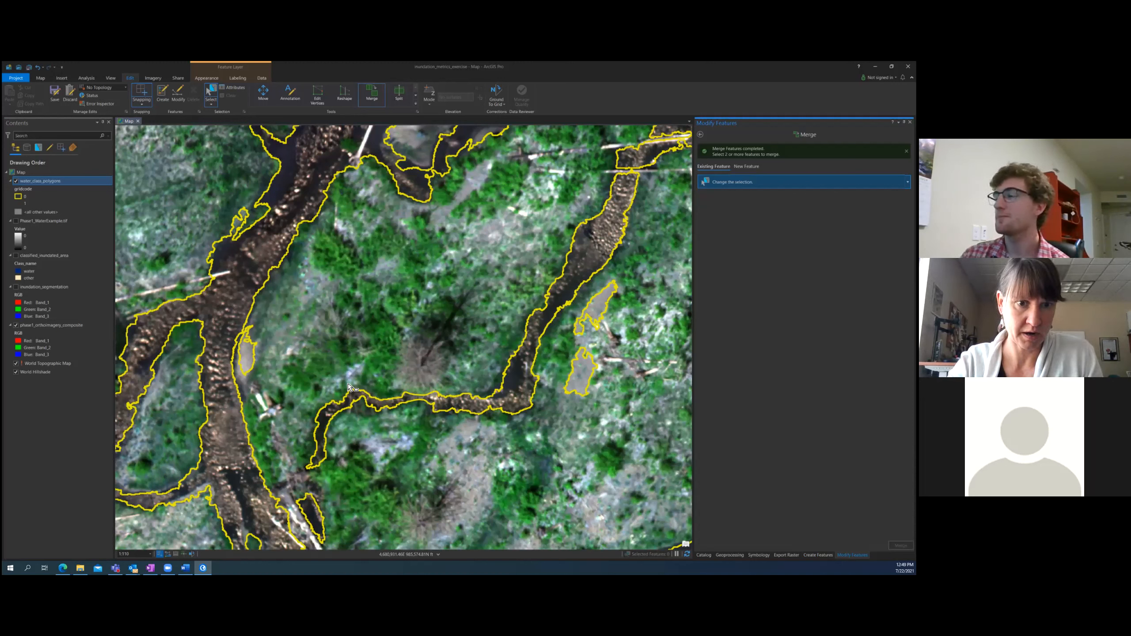
Examine the channel network around the log crossings and the gap between the side channel's lower end and the main channel
{"action": "scroll", "coordinate": [349, 386], "scroll_direction": "down", "scroll_amount": 2}
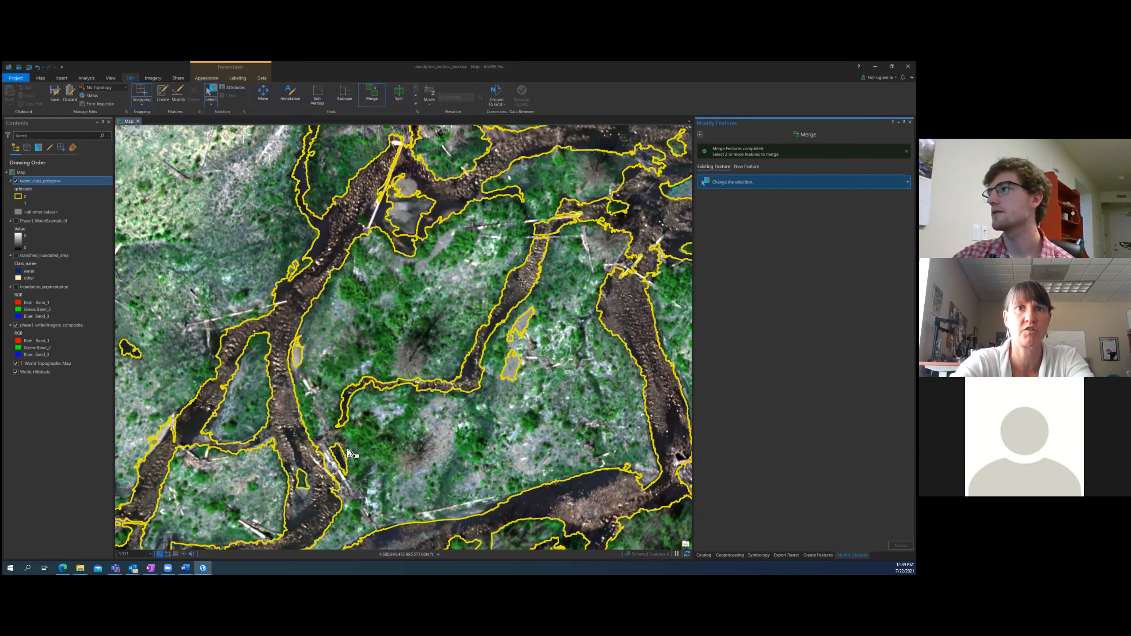
{"action": "scroll", "coordinate": [387, 419], "scroll_direction": "up", "scroll_amount": 3}
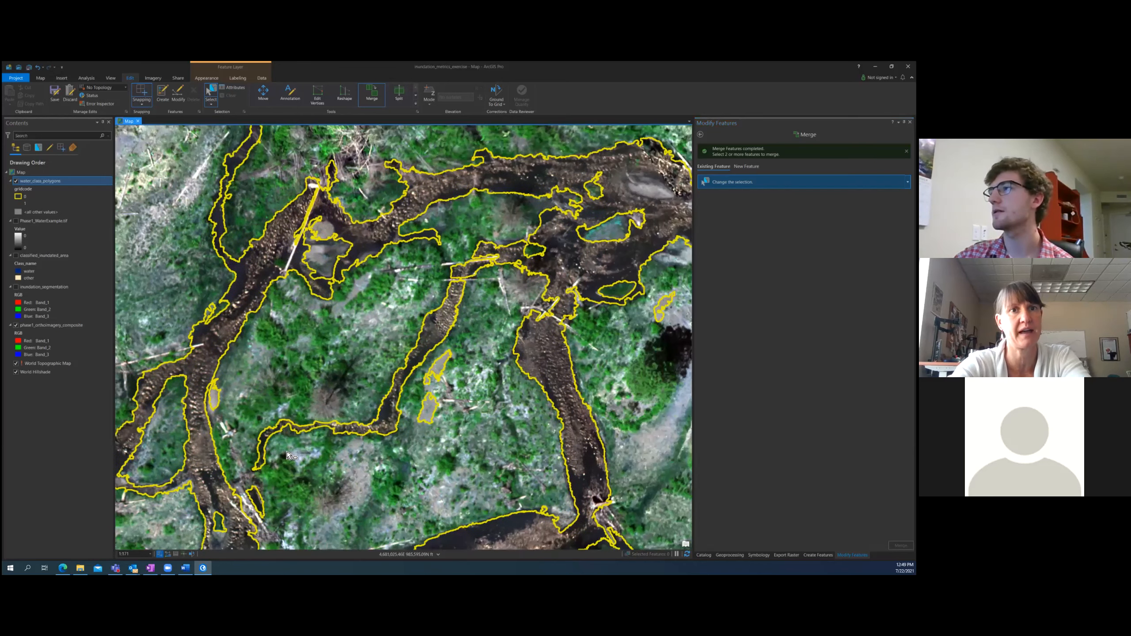
{"action": "left_click_drag", "start_coordinate": [560, 330], "coordinate": [285, 455]}
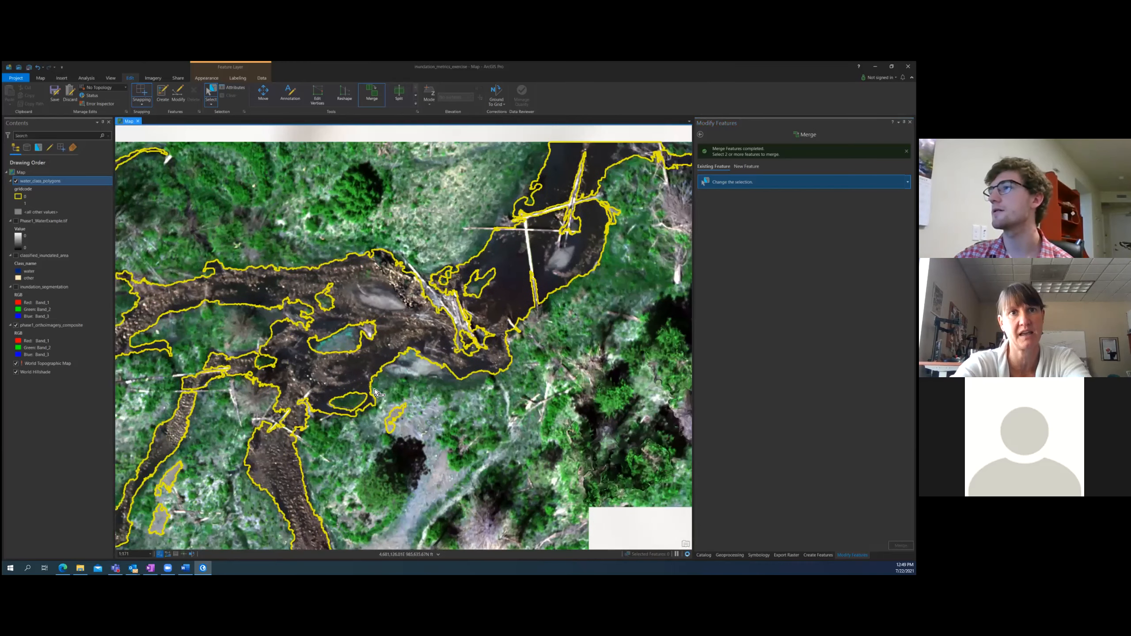
{"action": "left_click_drag", "start_coordinate": [351, 427], "coordinate": [430, 353]}
{"action": "left_click_drag", "start_coordinate": [300, 319], "coordinate": [461, 335]}
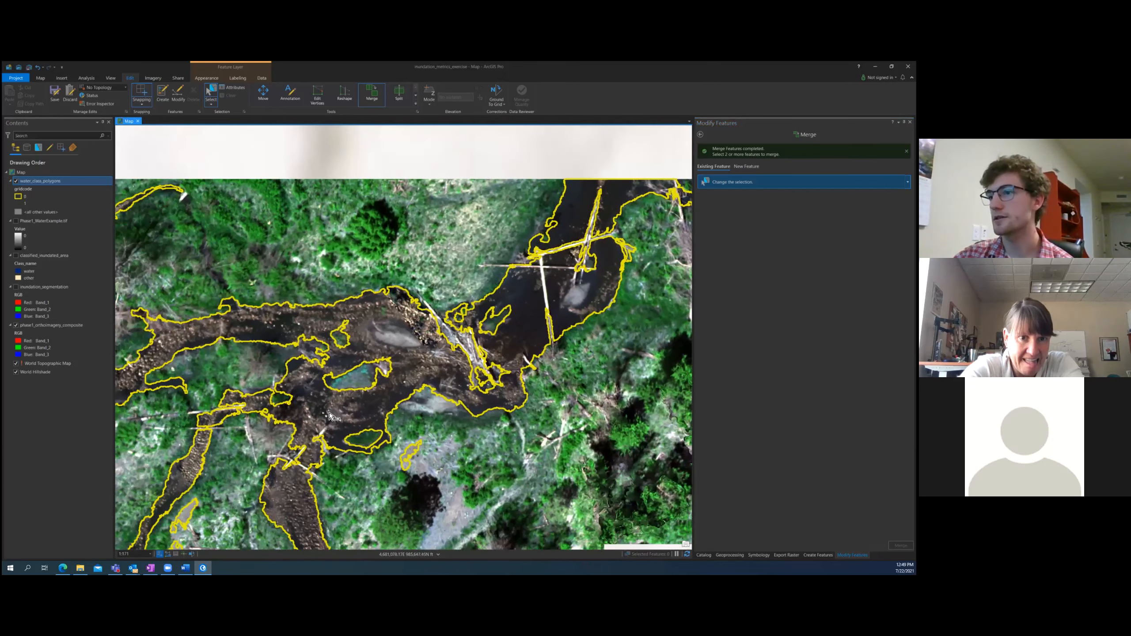
{"action": "scroll", "coordinate": [291, 430], "scroll_direction": "up", "scroll_amount": 5}
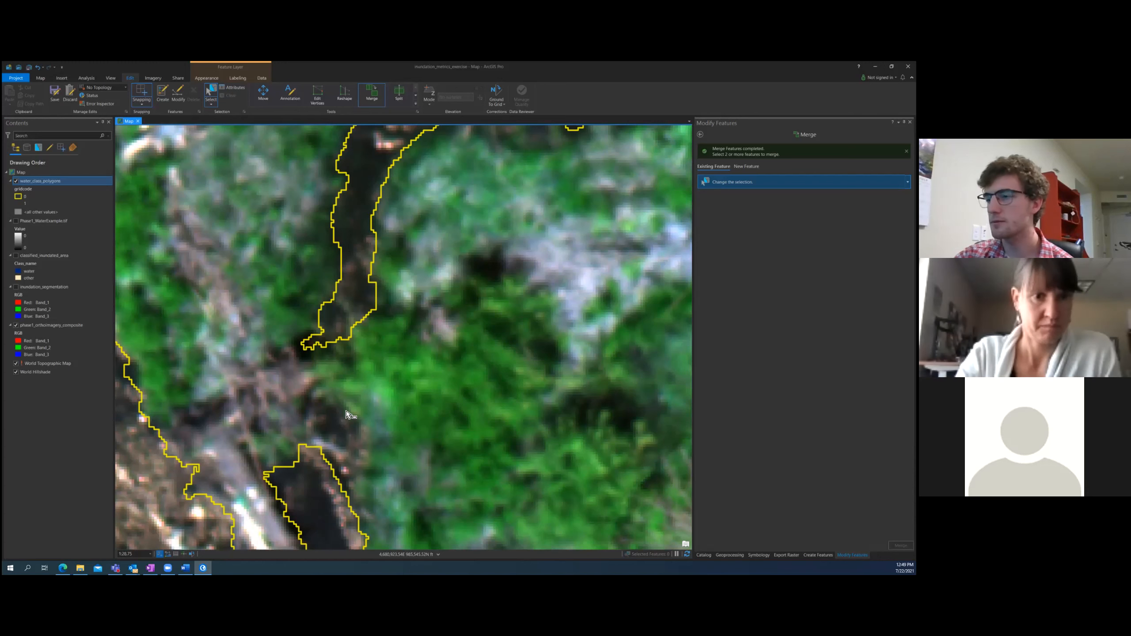
{"action": "scroll", "coordinate": [351, 446], "scroll_direction": "down", "scroll_amount": 3}
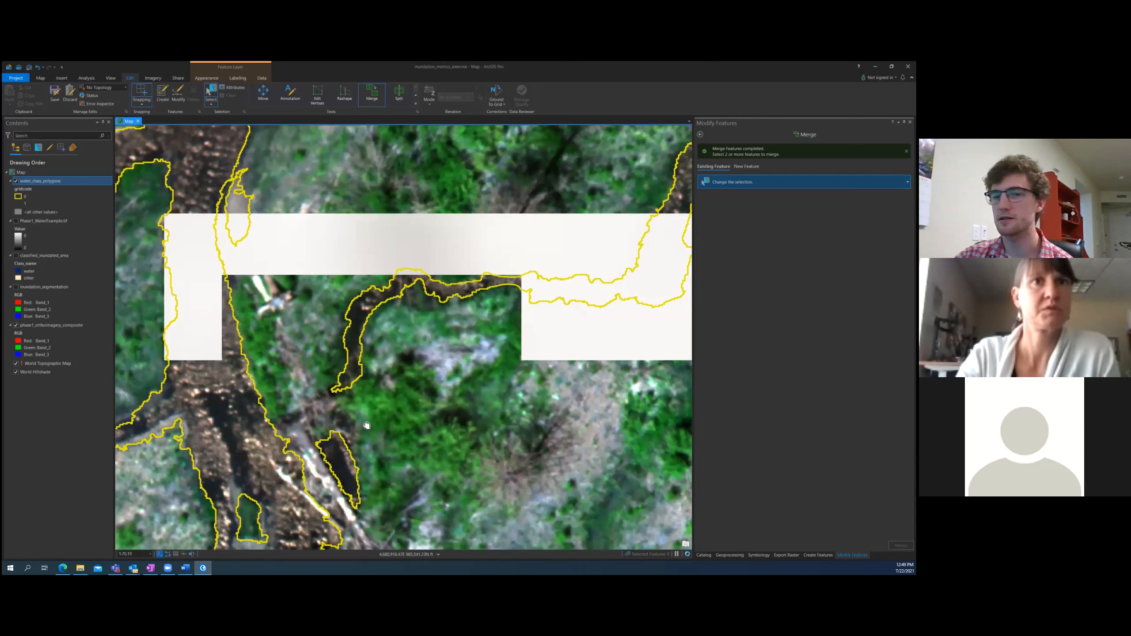
{"action": "left_click_drag", "start_coordinate": [388, 413], "coordinate": [413, 404]}
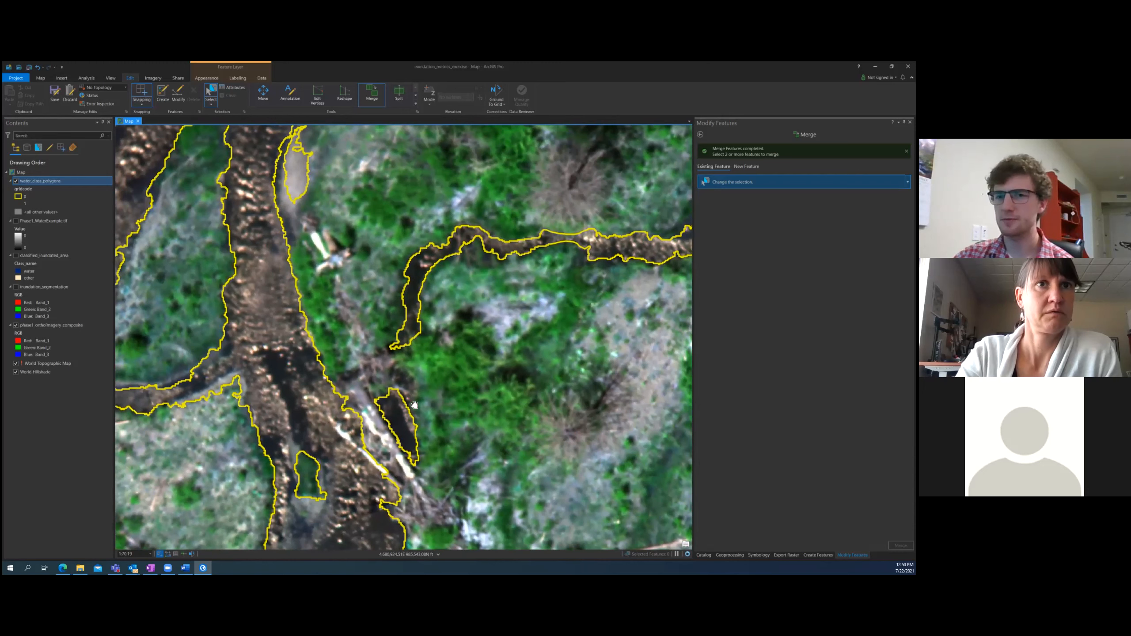
{"action": "left_click_drag", "start_coordinate": [415, 403], "coordinate": [415, 404]}
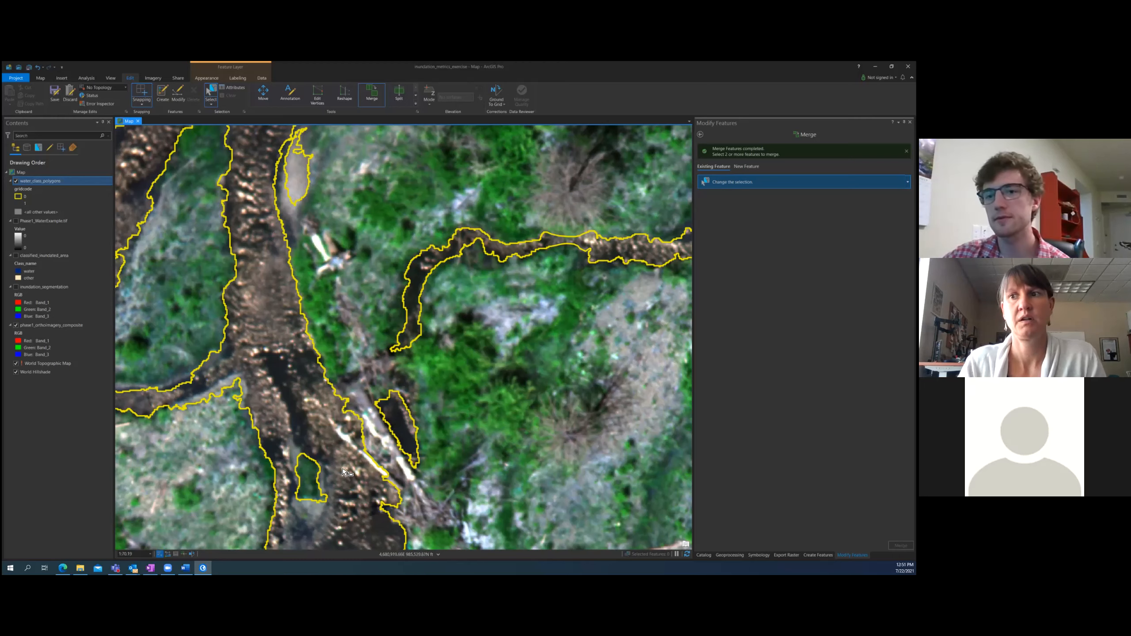
Delete the isolated elongated water polygon beyond the end of the short side arm near the dense trees
{"action": "scroll", "coordinate": [315, 419], "scroll_direction": "down", "scroll_amount": 5}
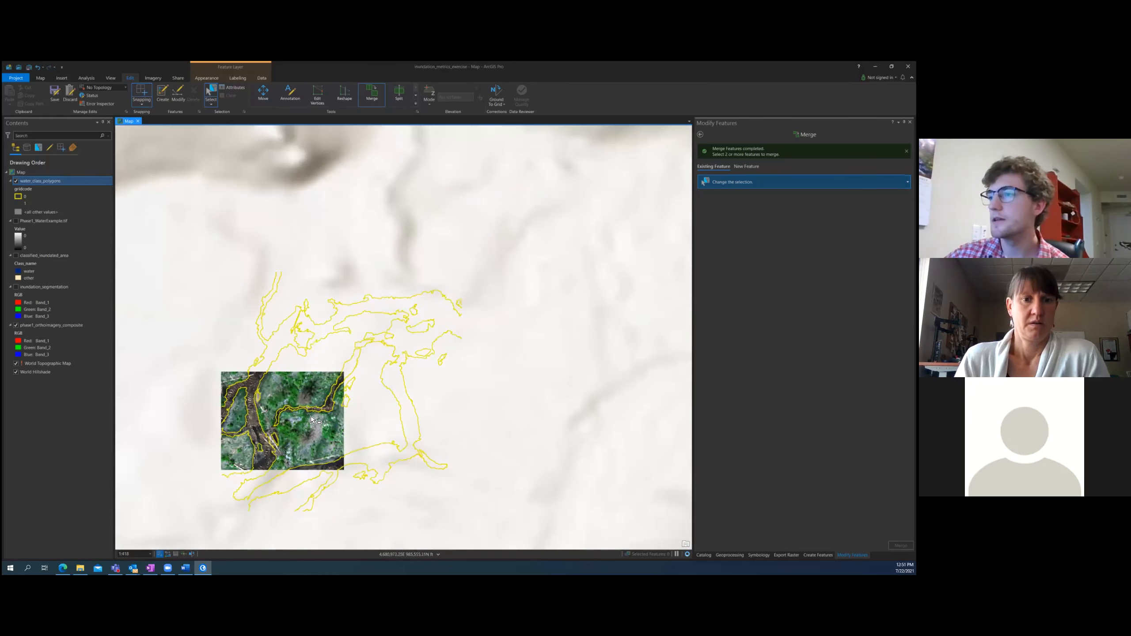
{"action": "scroll", "coordinate": [314, 418], "scroll_direction": "down", "scroll_amount": 2}
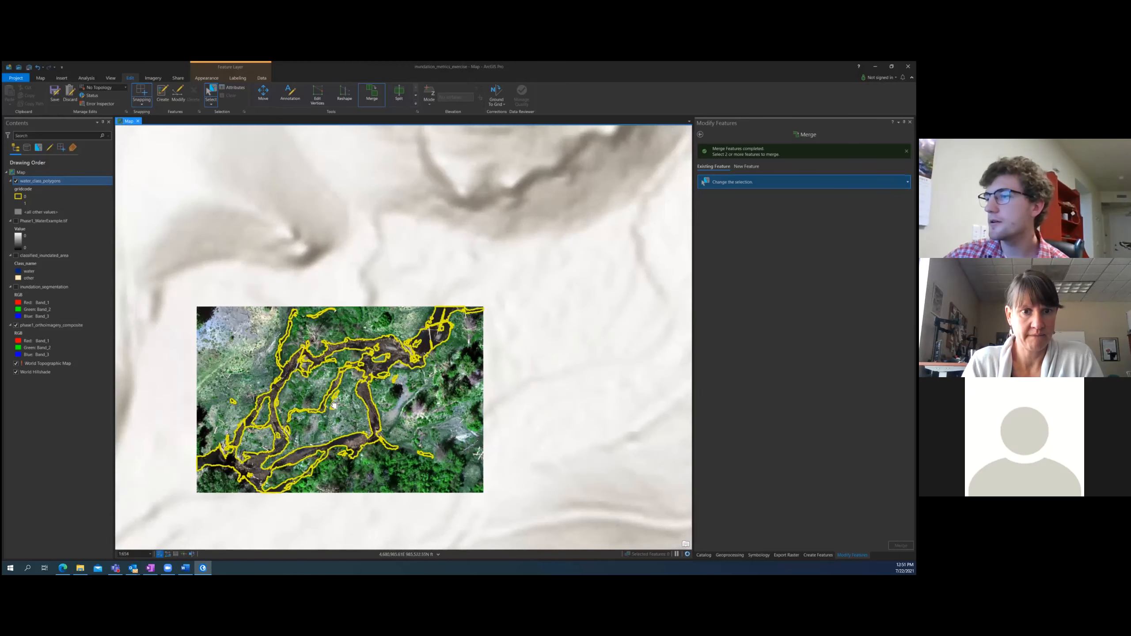
{"action": "left_click_drag", "start_coordinate": [330, 438], "coordinate": [335, 375]}
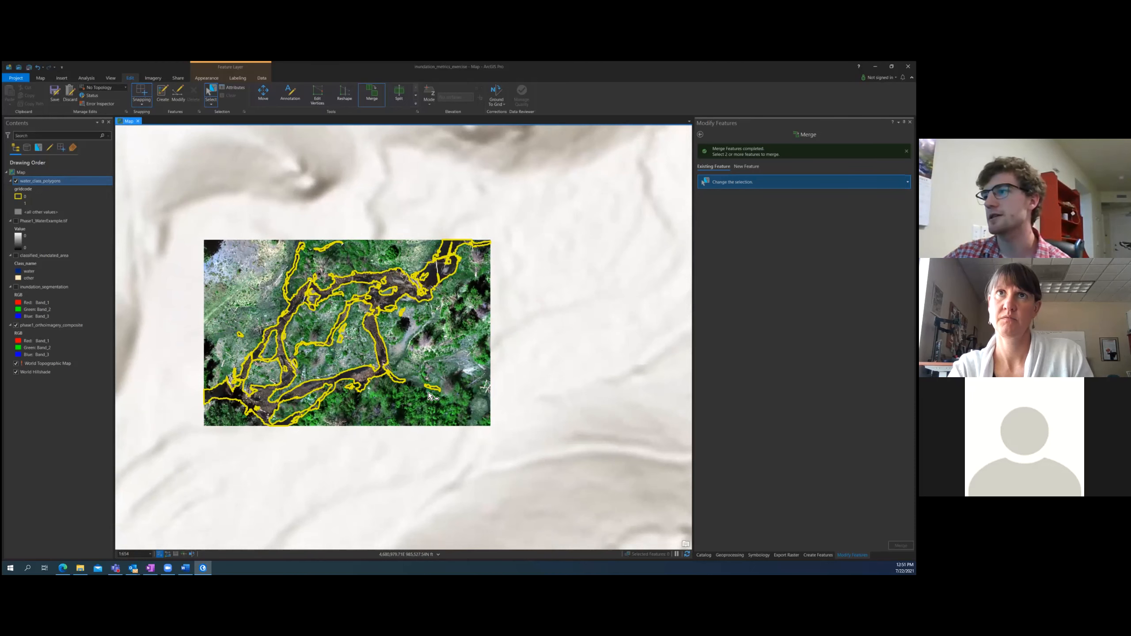
{"action": "scroll", "coordinate": [439, 388], "scroll_direction": "up", "scroll_amount": 3}
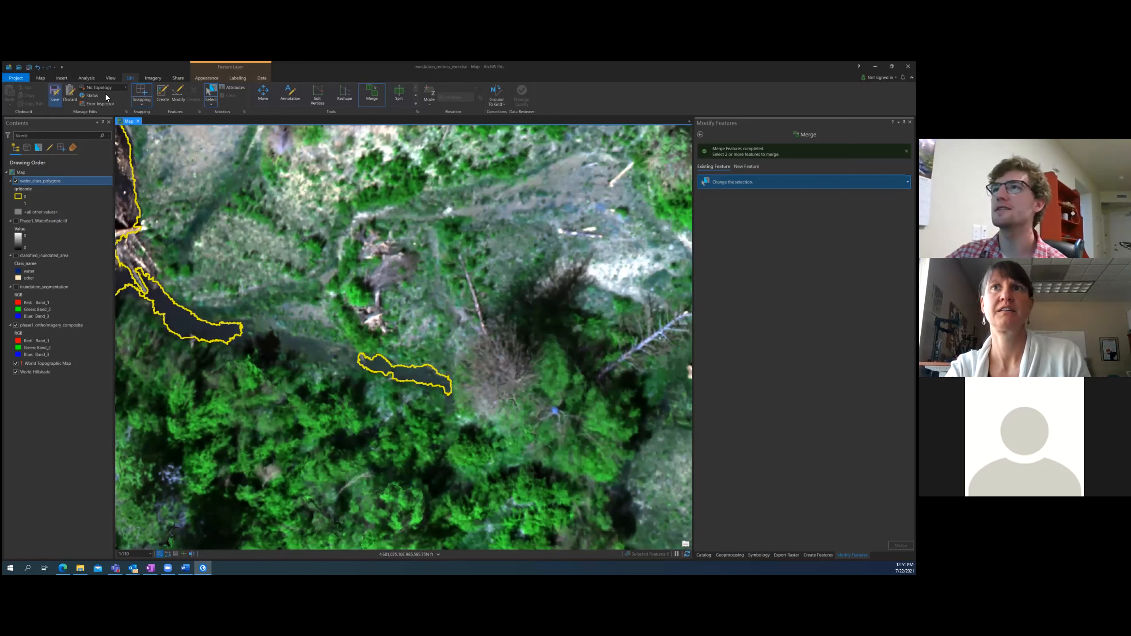
{"action": "left_click", "coordinate": [438, 388]}
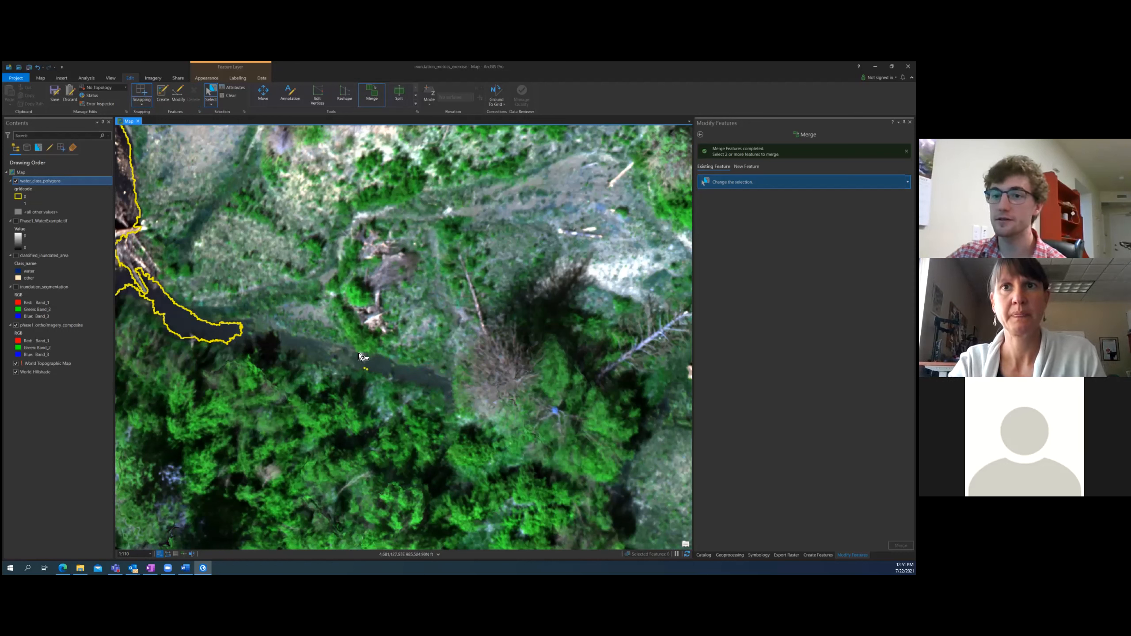
Delete the tiny isolated water polygons in the faint channel beyond the end of the short side arm
{"action": "left_click_drag", "start_coordinate": [360, 356], "coordinate": [373, 385]}
{"action": "left_click", "coordinate": [368, 374]}
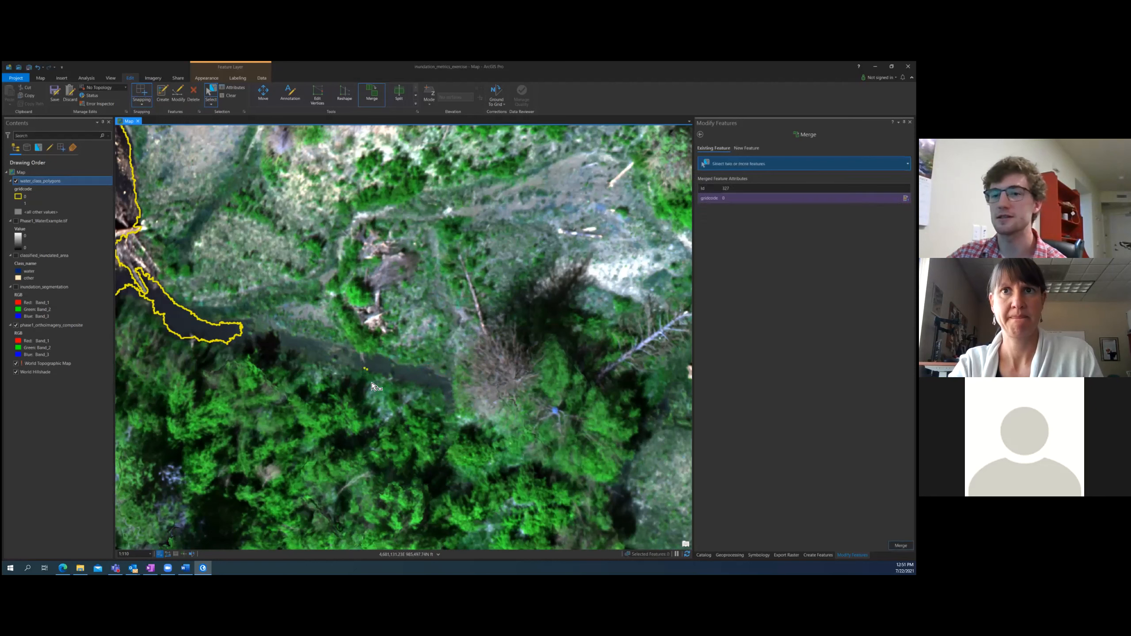
{"action": "left_click_drag", "start_coordinate": [356, 354], "coordinate": [382, 394]}
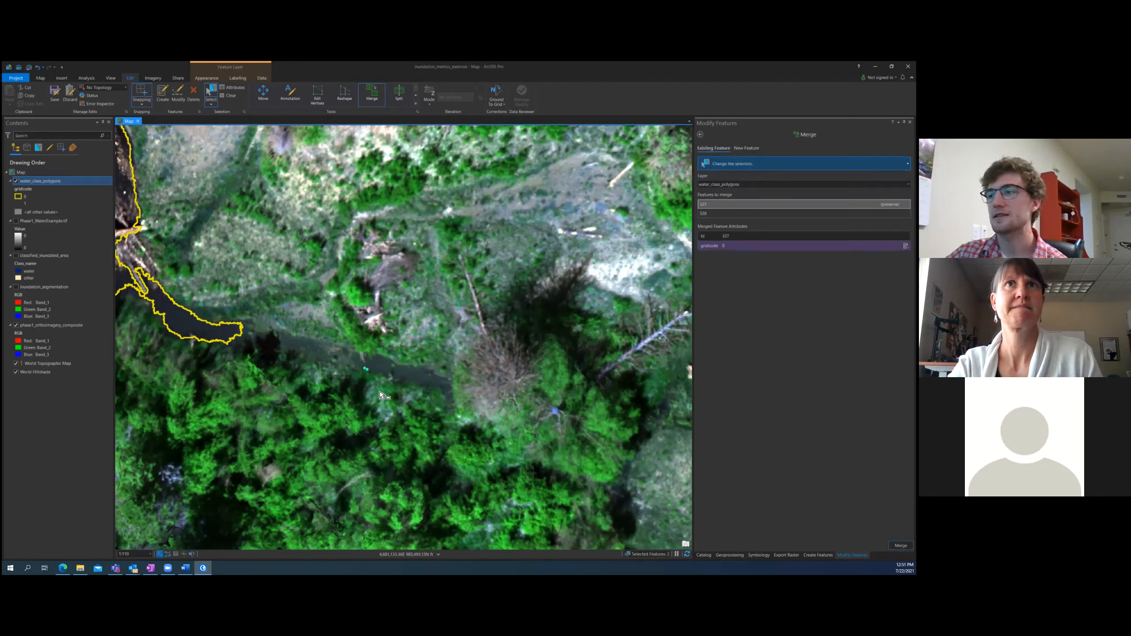
{"action": "scroll", "coordinate": [379, 396], "scroll_direction": "down", "scroll_amount": 2}
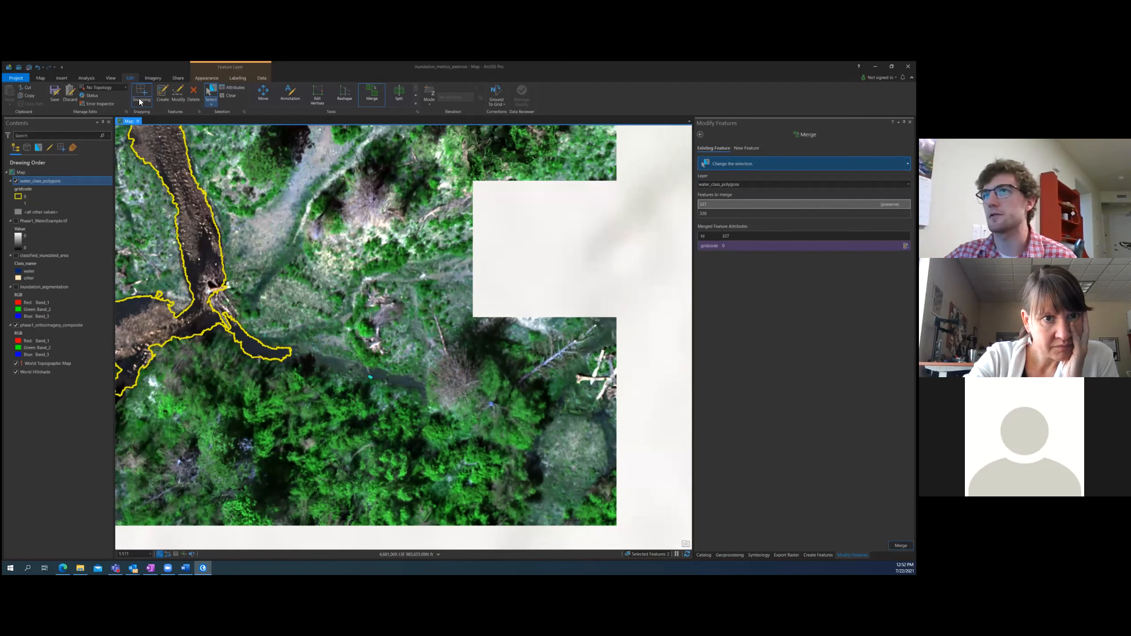
{"action": "left_click", "coordinate": [194, 94]}
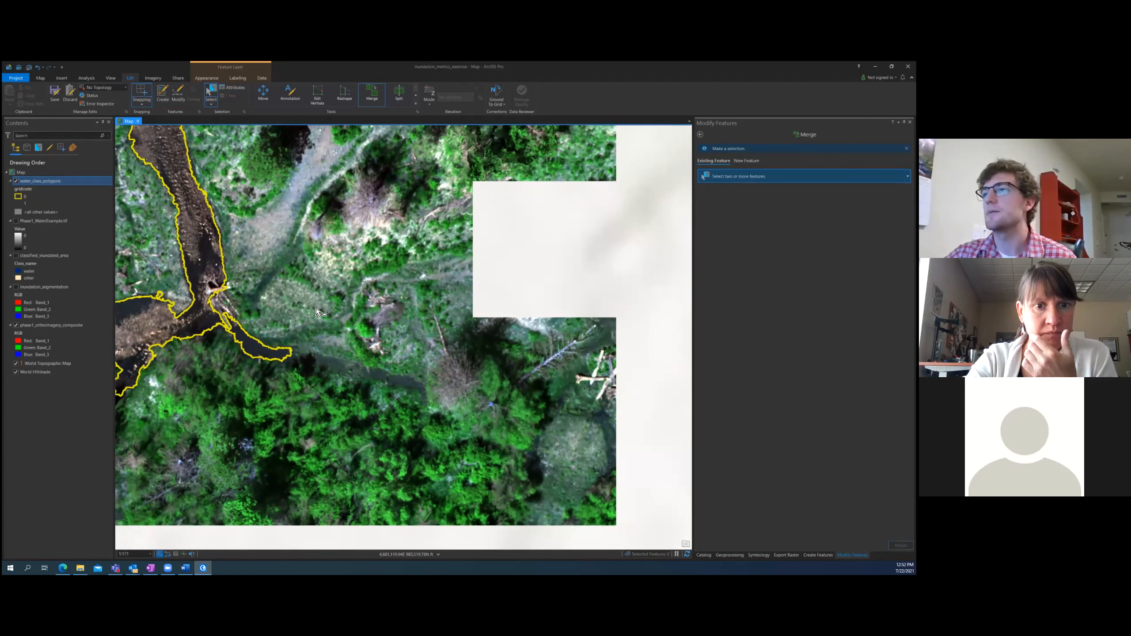
Select all the remaining water_class_polygons across the whole orthoimage and merge them into one feature
{"action": "scroll", "coordinate": [355, 345], "scroll_direction": "down", "scroll_amount": 4}
{"action": "left_click_drag", "start_coordinate": [355, 342], "coordinate": [407, 398]}
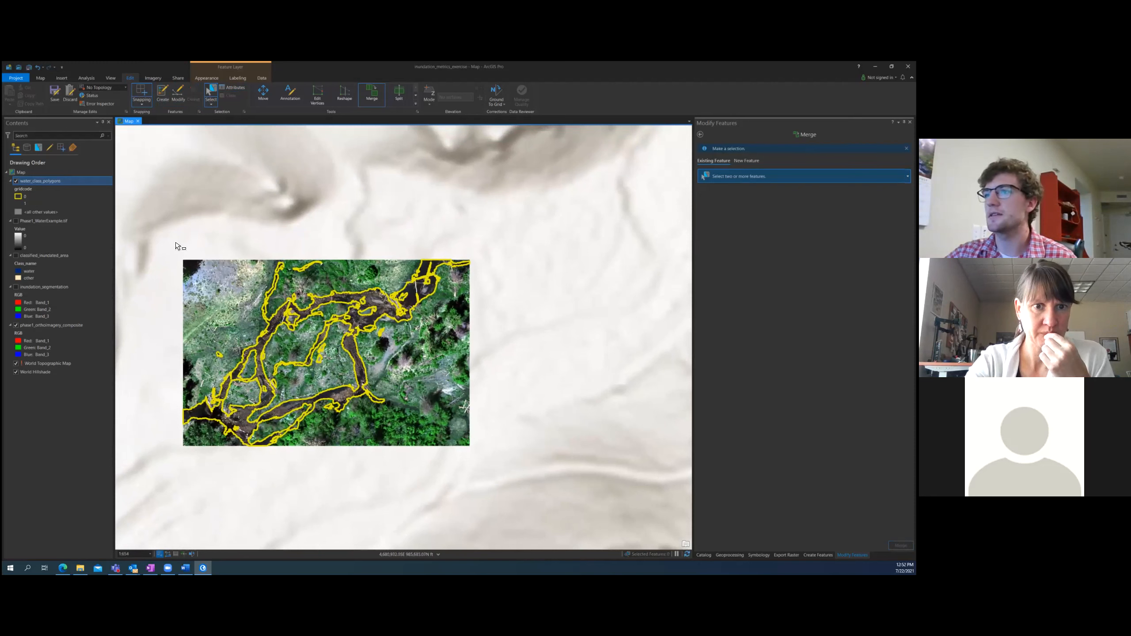
{"action": "left_click_drag", "start_coordinate": [173, 244], "coordinate": [494, 456]}
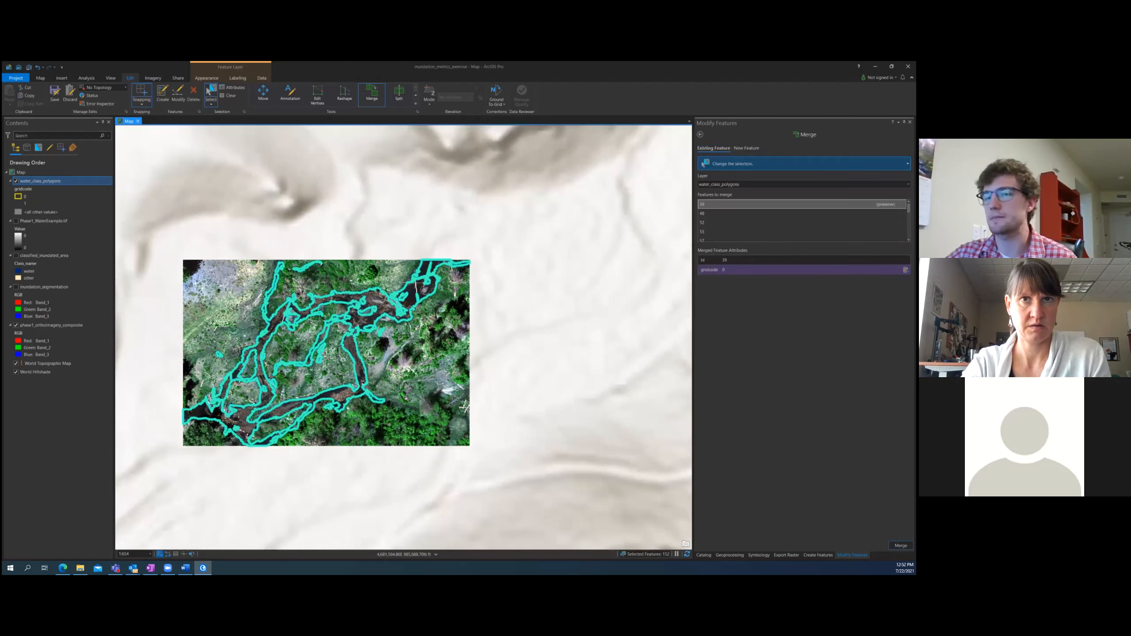
{"action": "left_click", "coordinate": [901, 545]}
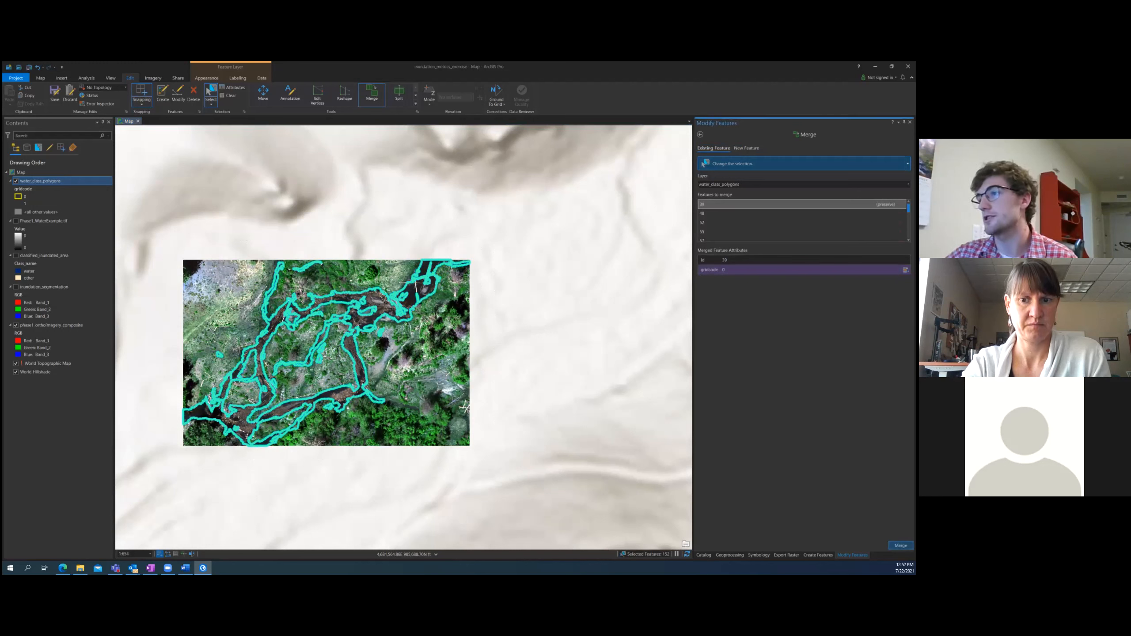
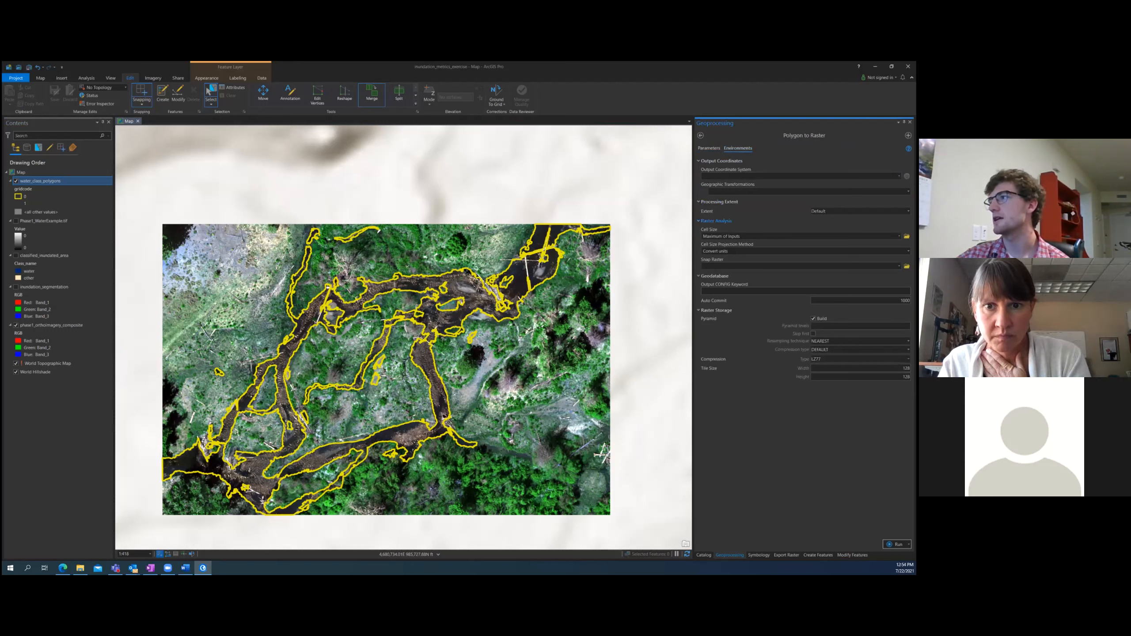
Run Polygon to Raster with the cell size same as layer phase1_orthoimagery_composite, and toggle the output raster's visibility to check it
{"action": "left_click", "coordinate": [899, 236]}
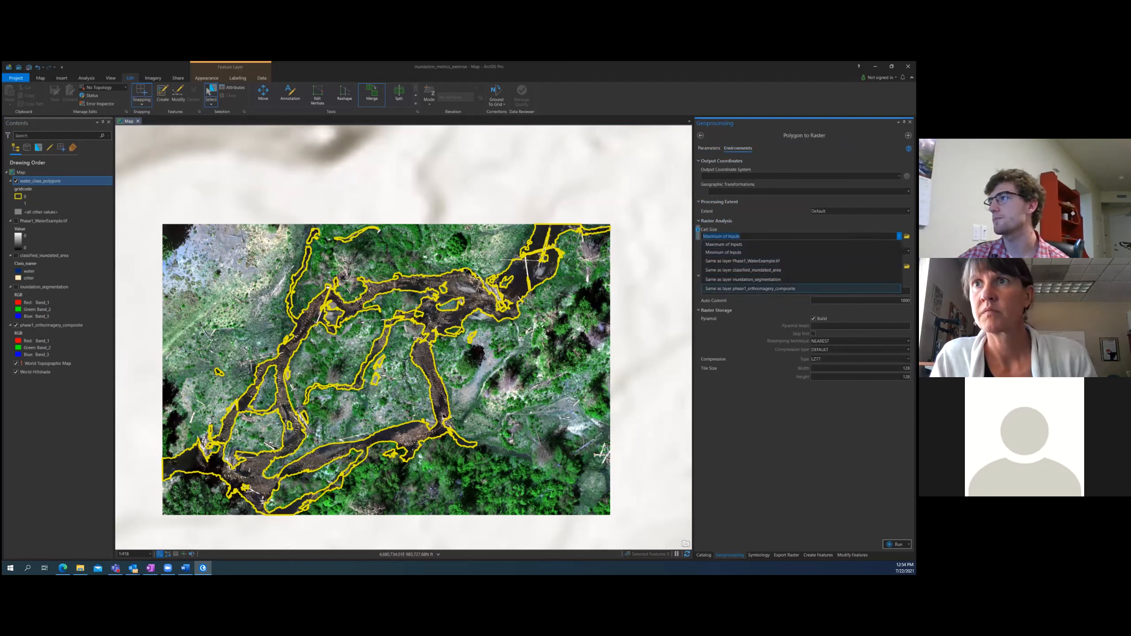
{"action": "left_click", "coordinate": [757, 288]}
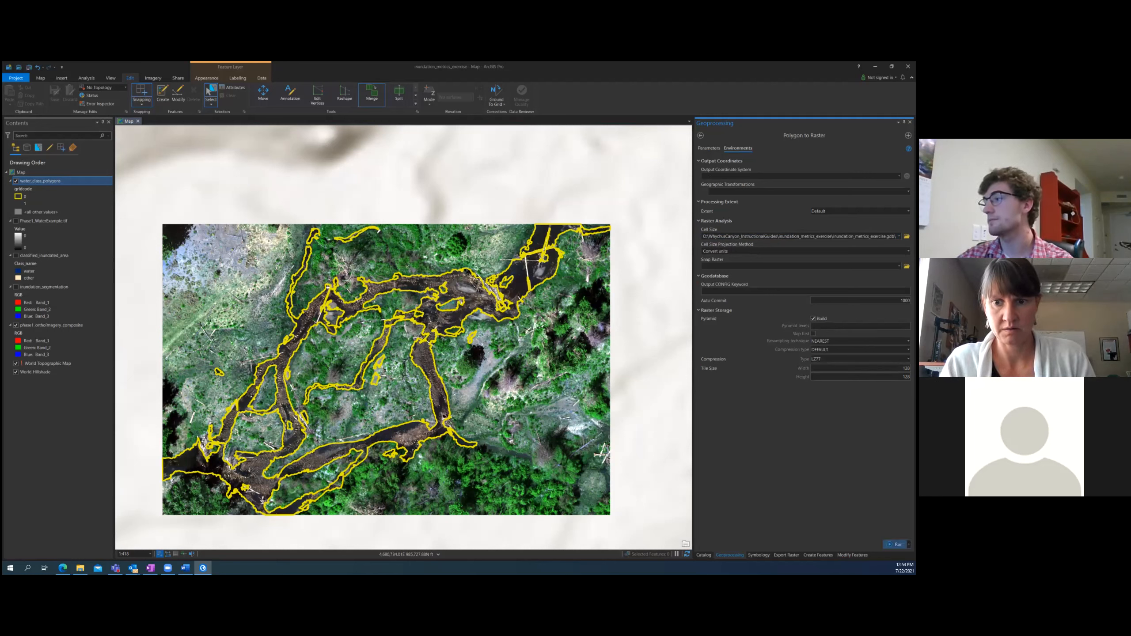
{"action": "left_click", "coordinate": [896, 544]}
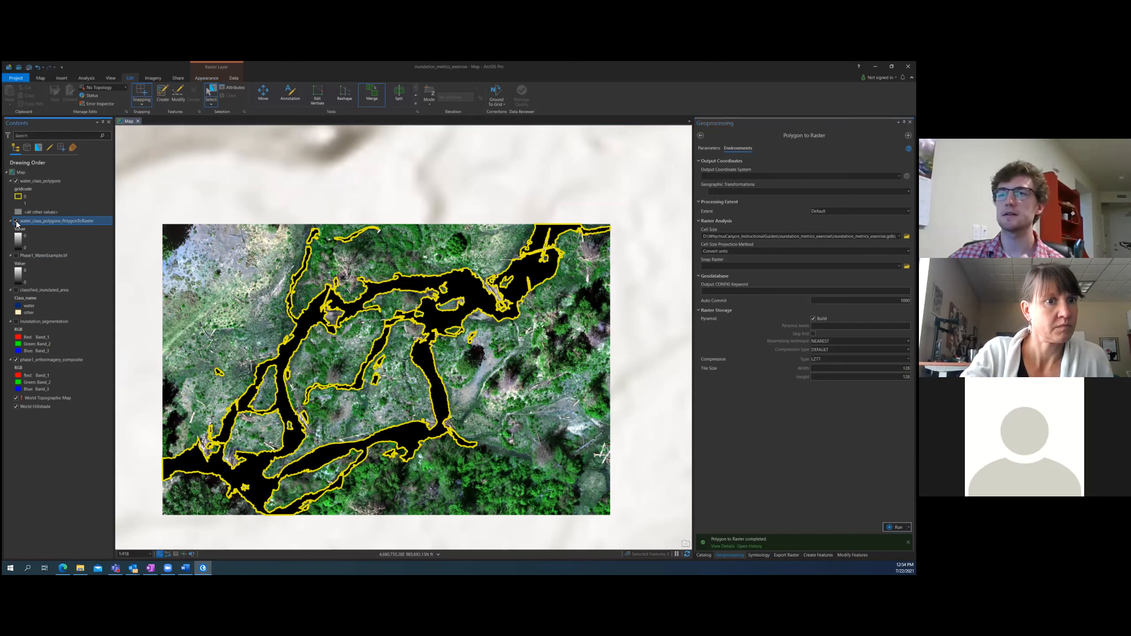
{"action": "left_click", "coordinate": [16, 222]}
{"action": "left_click", "coordinate": [16, 221]}
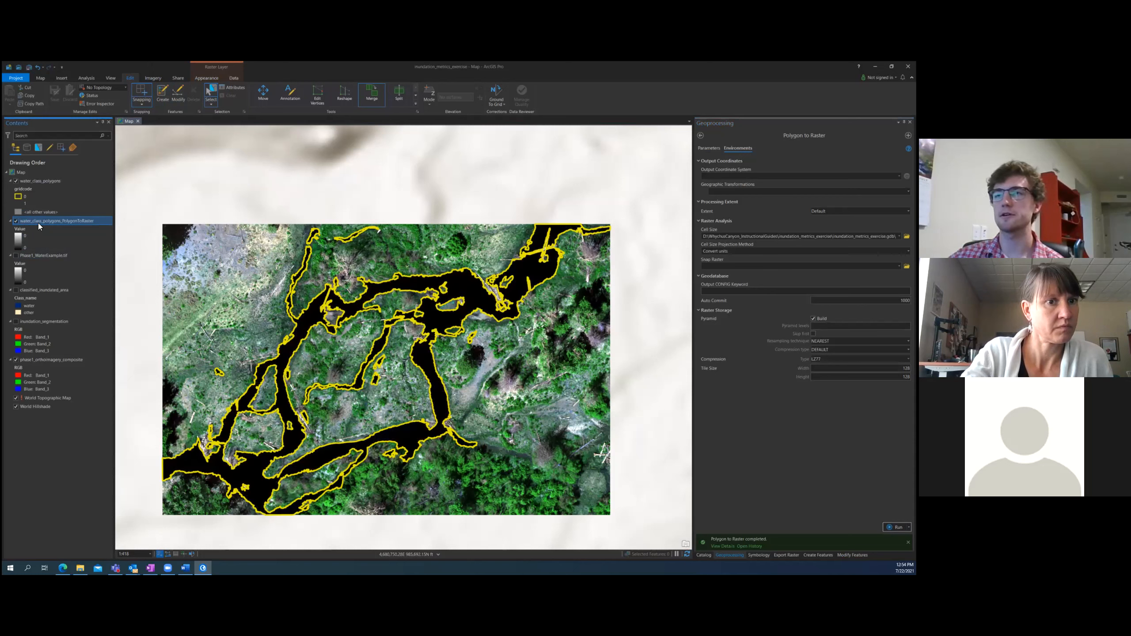